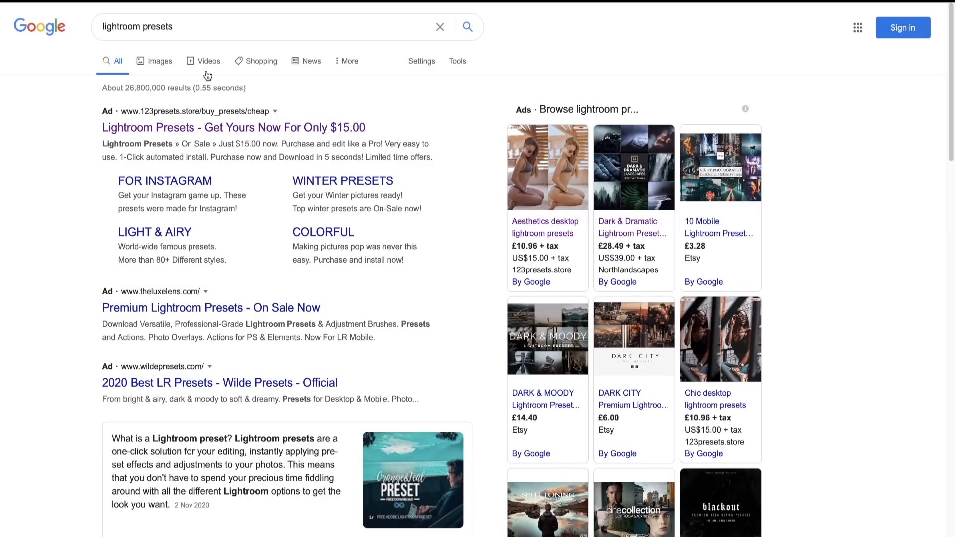
- Open the Automotive desktop Lightroom presets listing from the Google shopping results and go to the 123presets store's home page
click(244, 59)
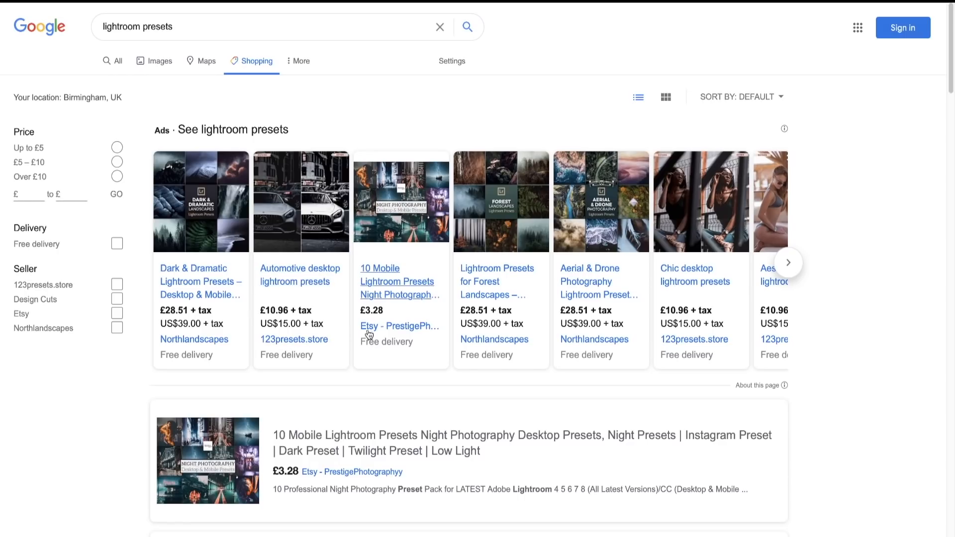
click(302, 341)
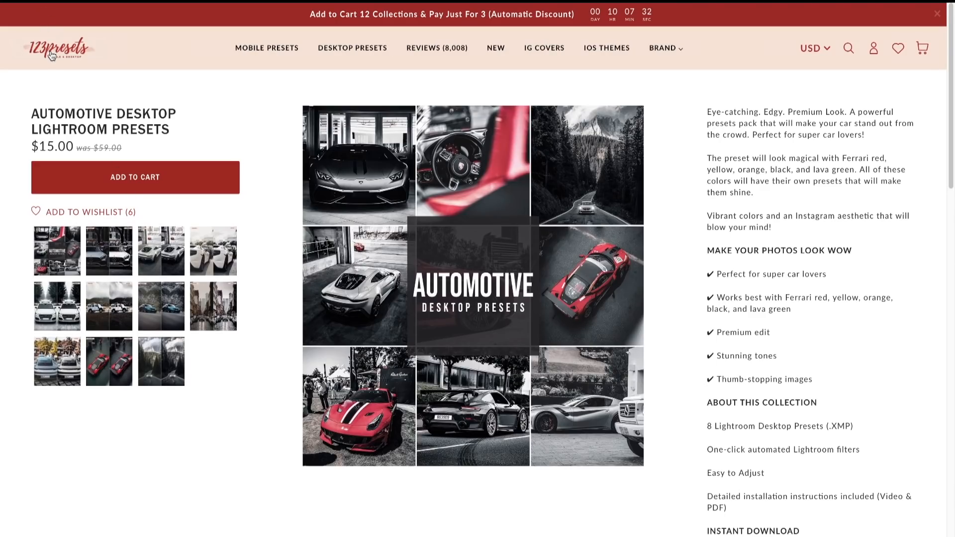
click(51, 56)
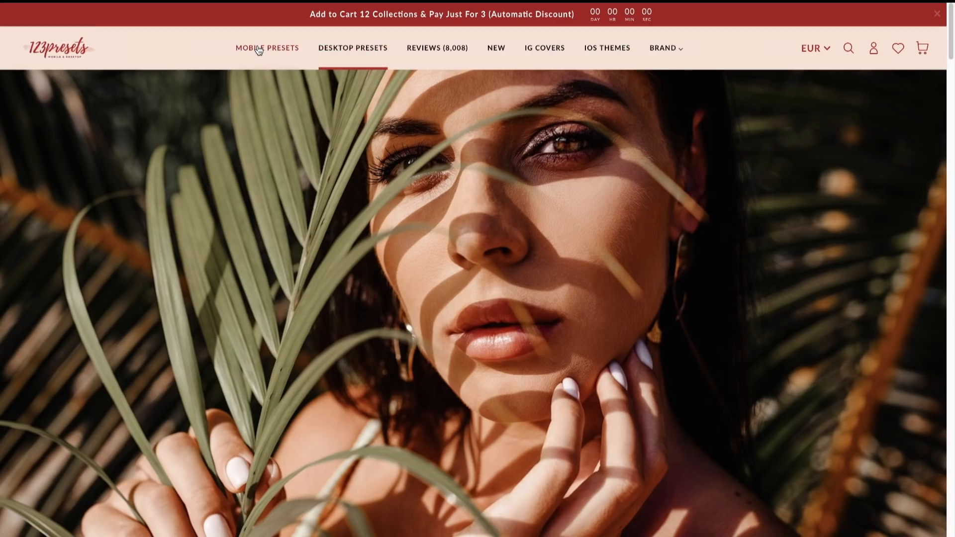
- Browse the store's mobile preset packs and their prices, and postpone the notification subscription offer
scroll(451, 359, down, 6)
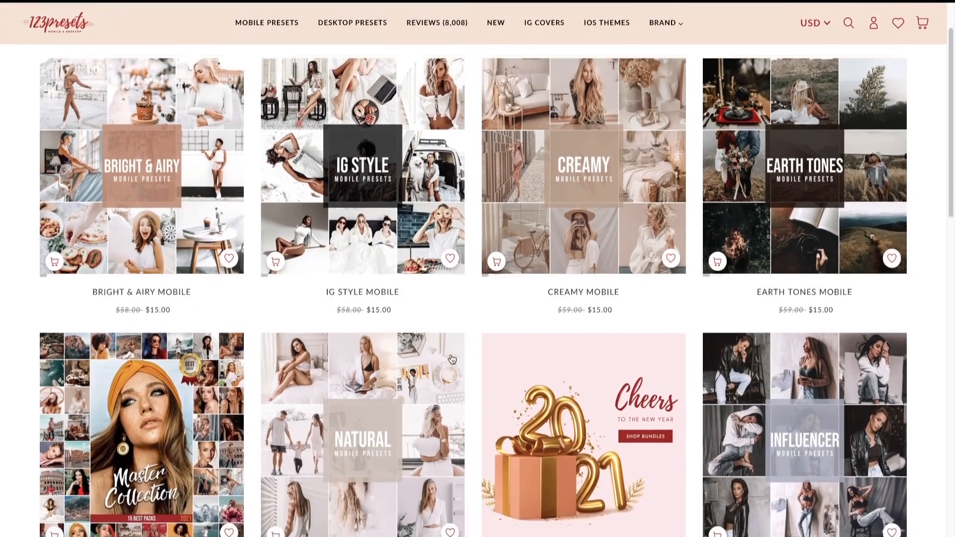
scroll(419, 323, down, 15)
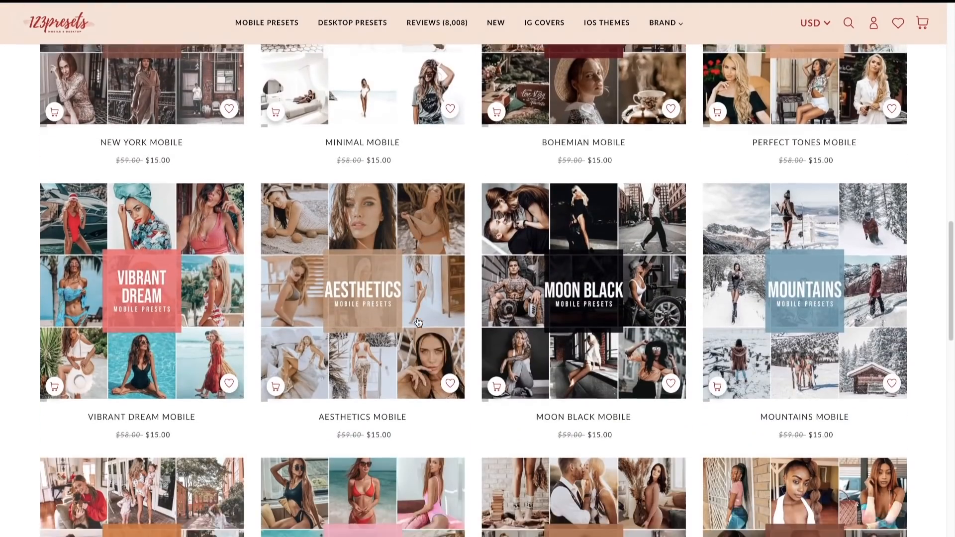
scroll(418, 323, down, 9)
scroll(419, 324, up, 11)
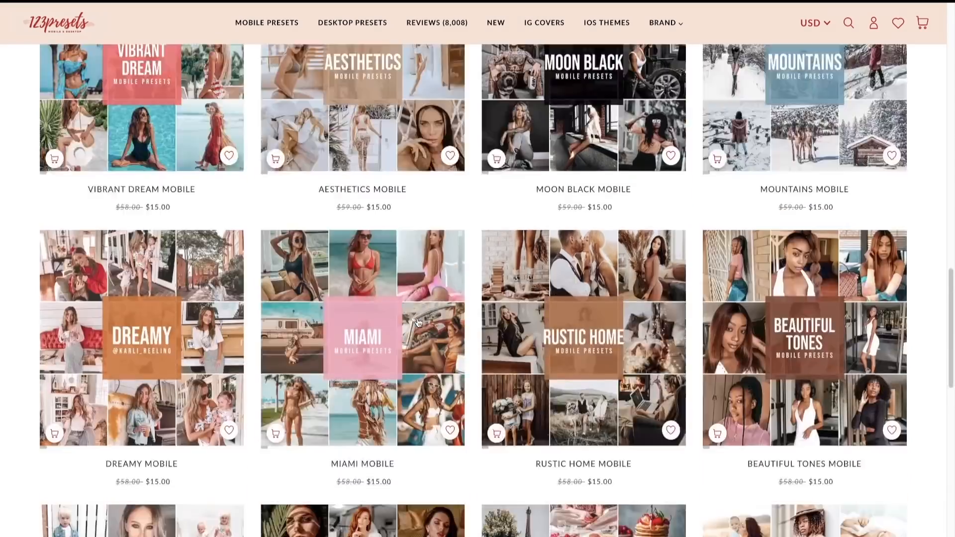
scroll(418, 324, down, 17)
scroll(419, 323, up, 2)
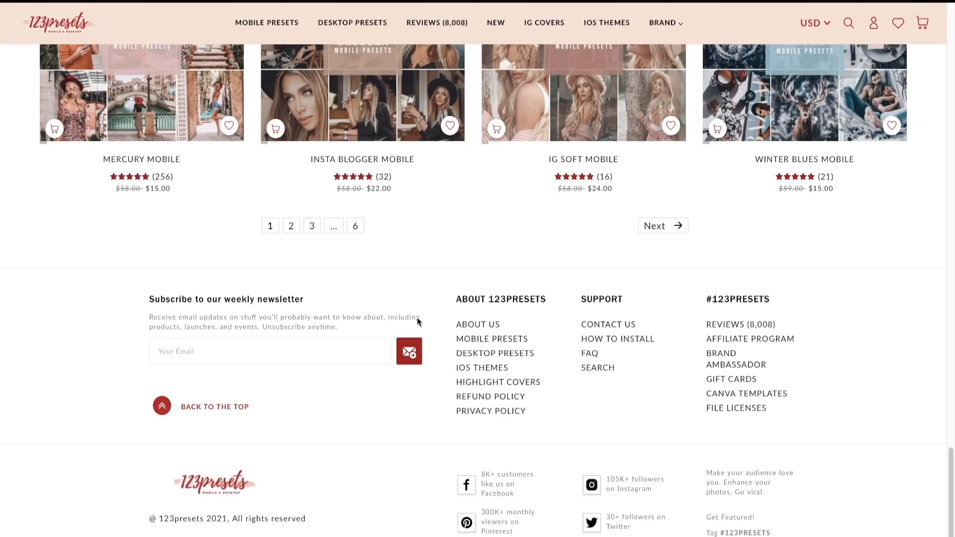
scroll(417, 321, up, 12)
scroll(417, 321, up, 12)
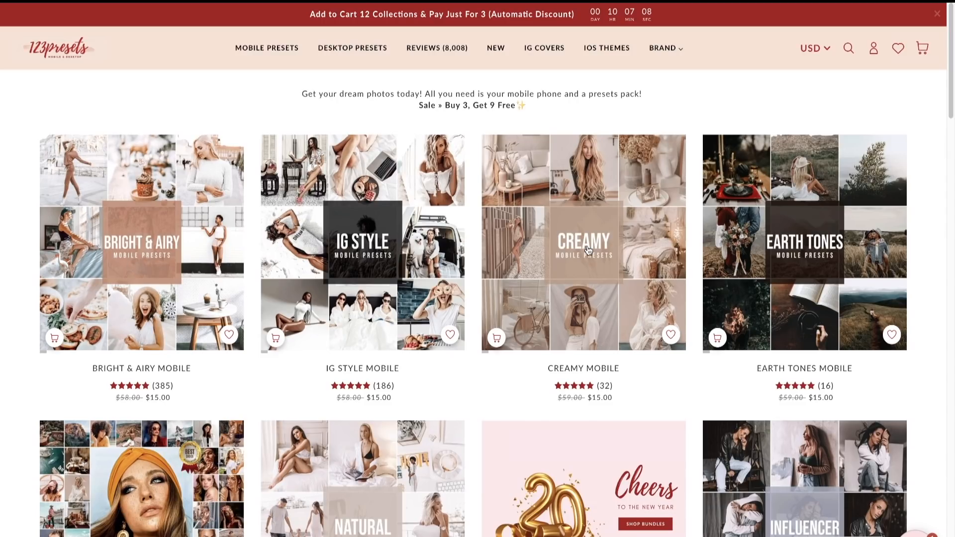
scroll(597, 373, down, 2)
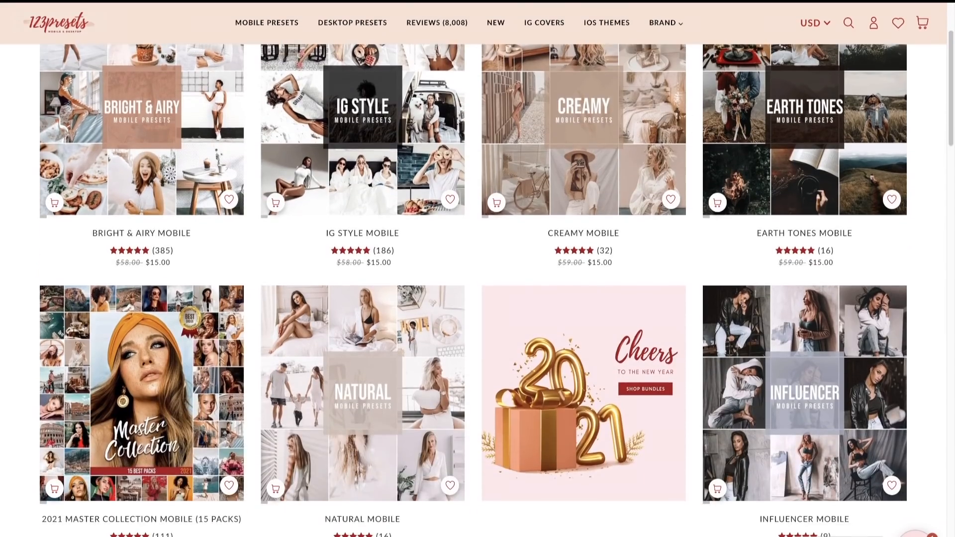
scroll(448, 448, up, 2)
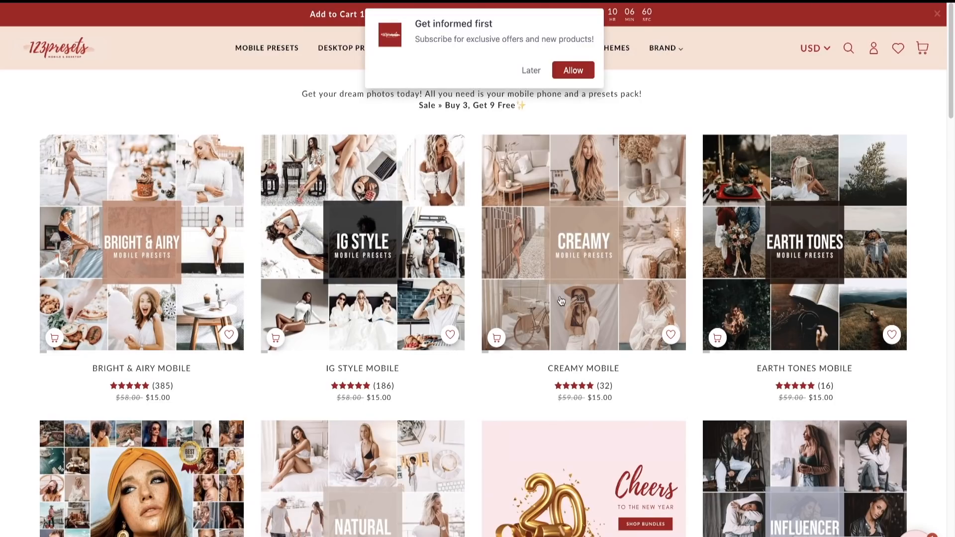
click(530, 71)
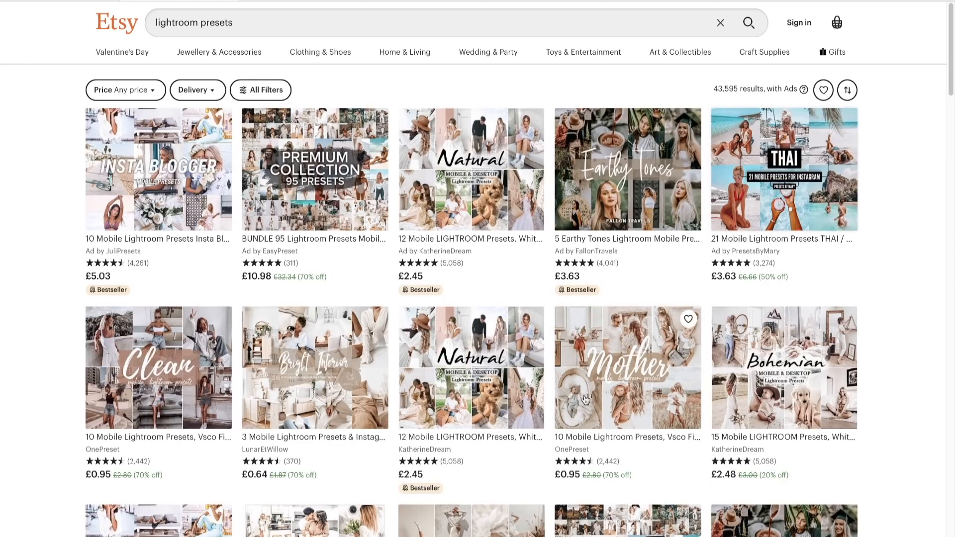
- Browse the Etsy listings for lightroom presets to compare pack styles and prices
scroll(584, 401, down, 5)
scroll(584, 401, up, 5)
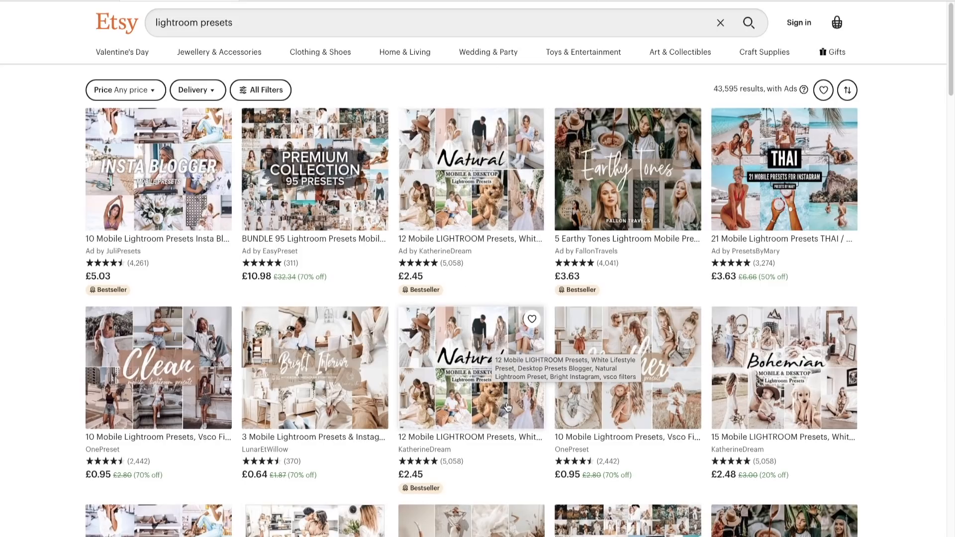
scroll(508, 407, down, 12)
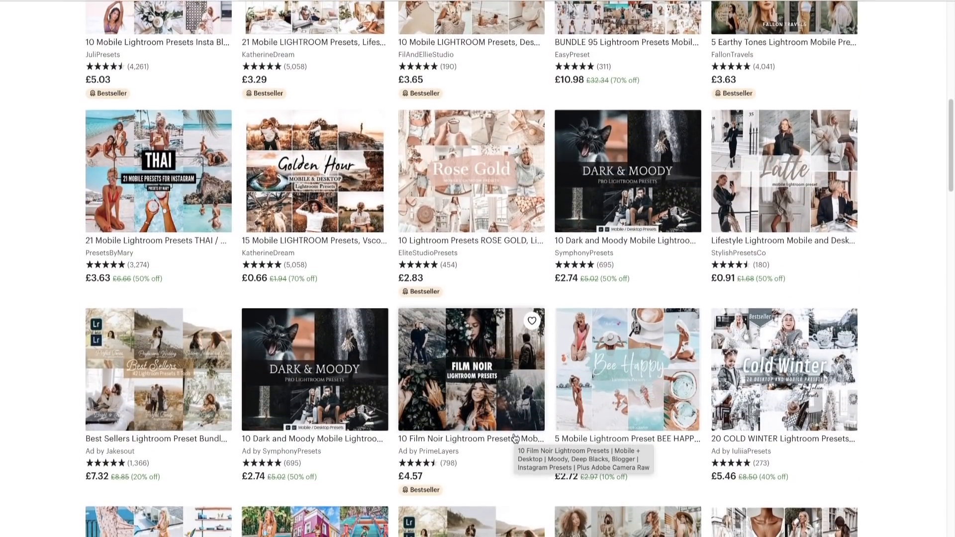
scroll(515, 438, up, 12)
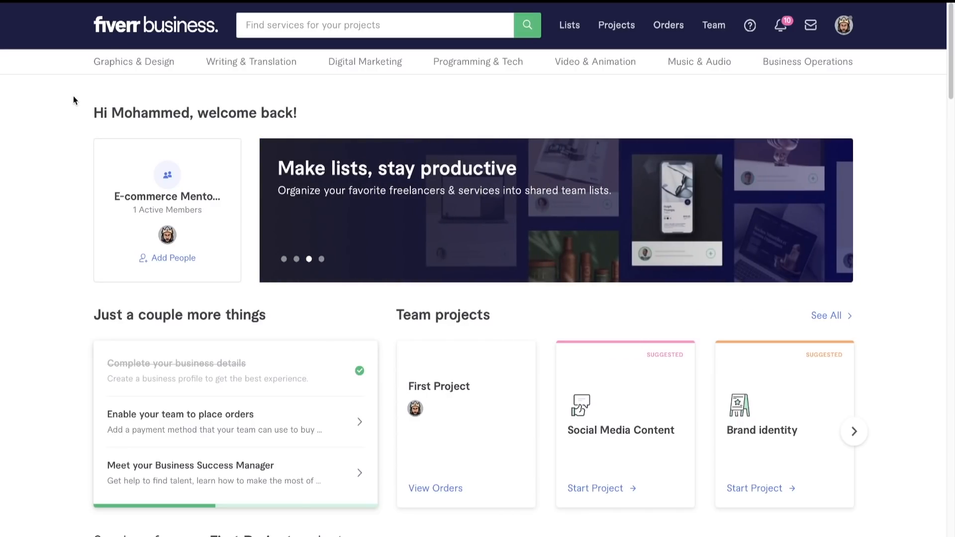
- Search Fiverr Business for "video luts" from the recent searches and look through the offered services
click(275, 34)
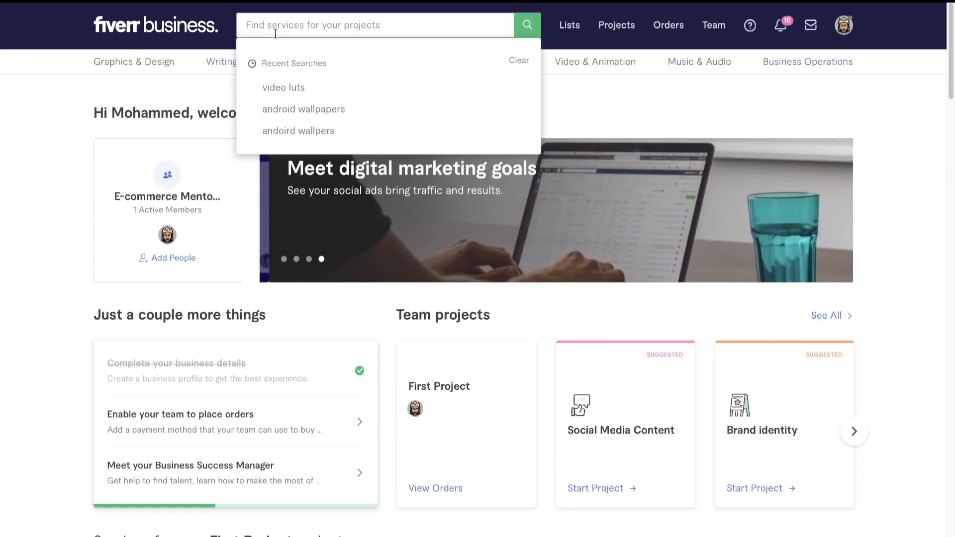
click(292, 93)
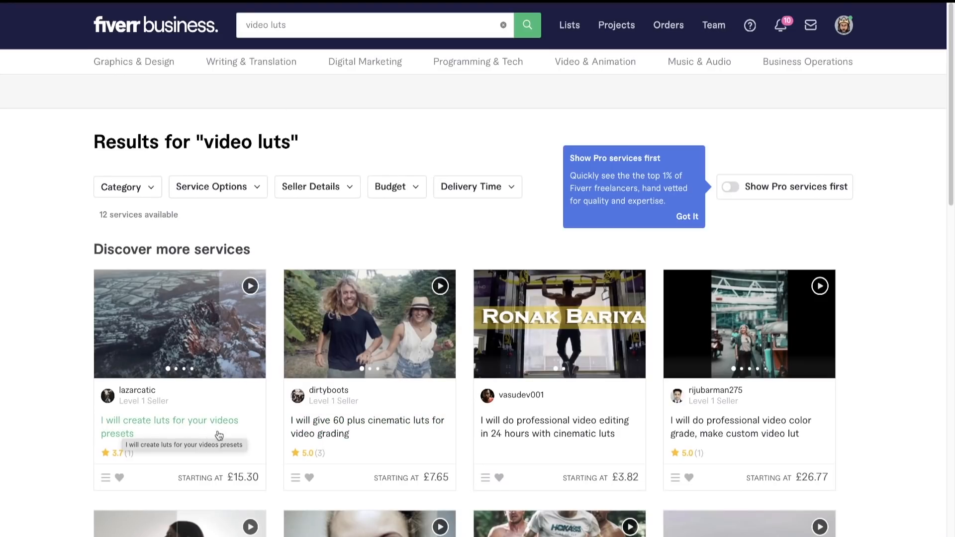
scroll(359, 440, down, 4)
scroll(357, 440, down, 3)
scroll(358, 440, up, 8)
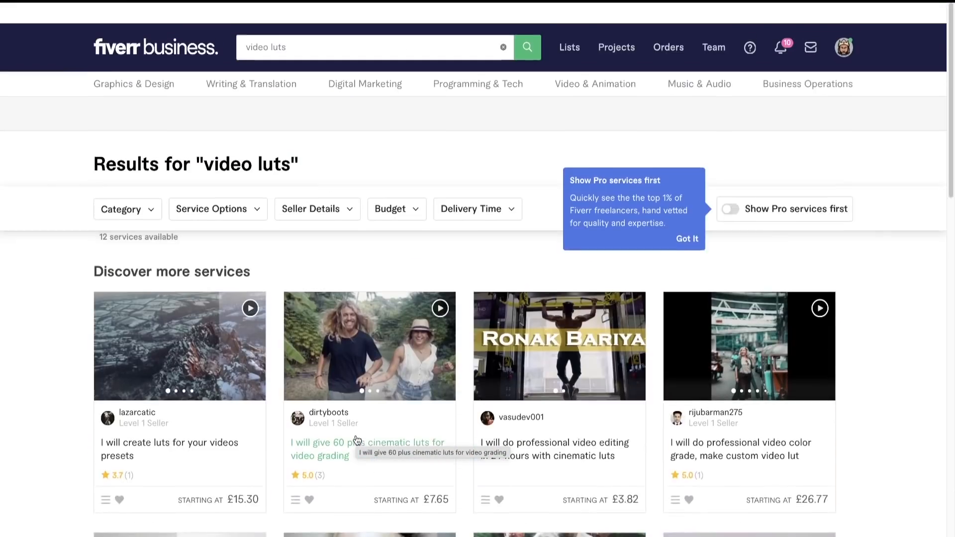
scroll(250, 66, down, 1)
- Replace the search with "lightroom presets" and look through the offered freelancer services
click(301, 30)
key(BackSpace)
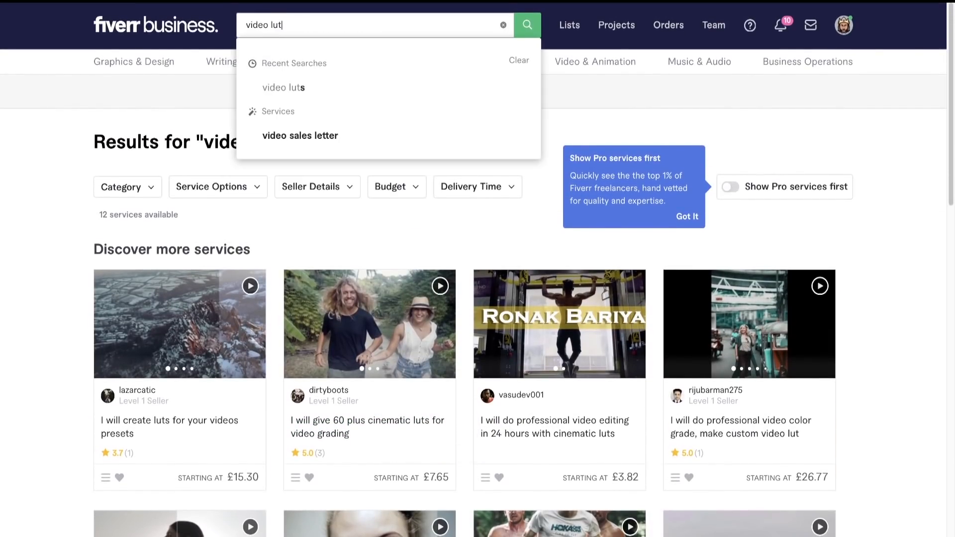
text(light)
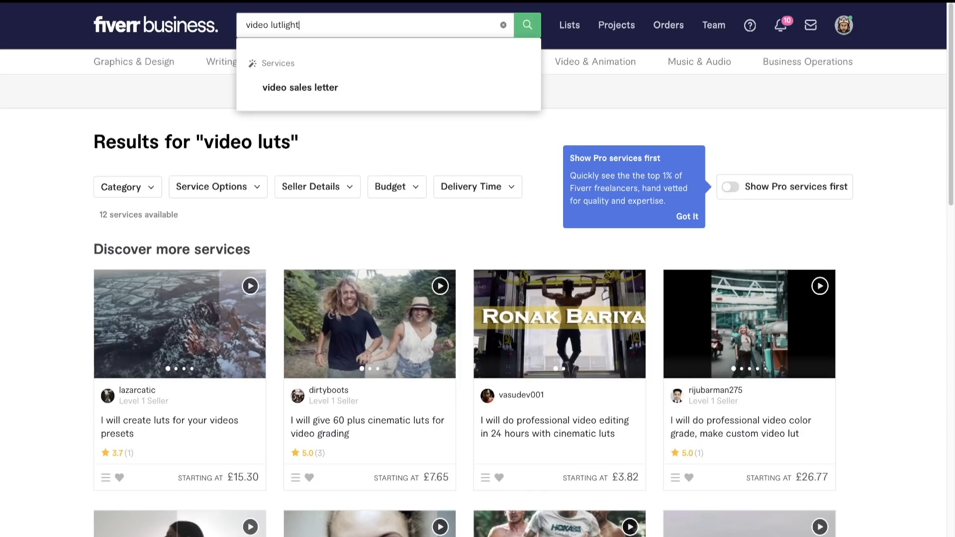
key(BackSpace)
key(BackSpace)
key(BackSpace)
key(BackSpace)
key(BackSpace)
key(BackSpace)
key(BackSpace)
key(BackSpace)
key(BackSpace)
key(BackSpace)
key(BackSpace)
key(BackSpace)
key(BackSpace)
key(BackSpace)
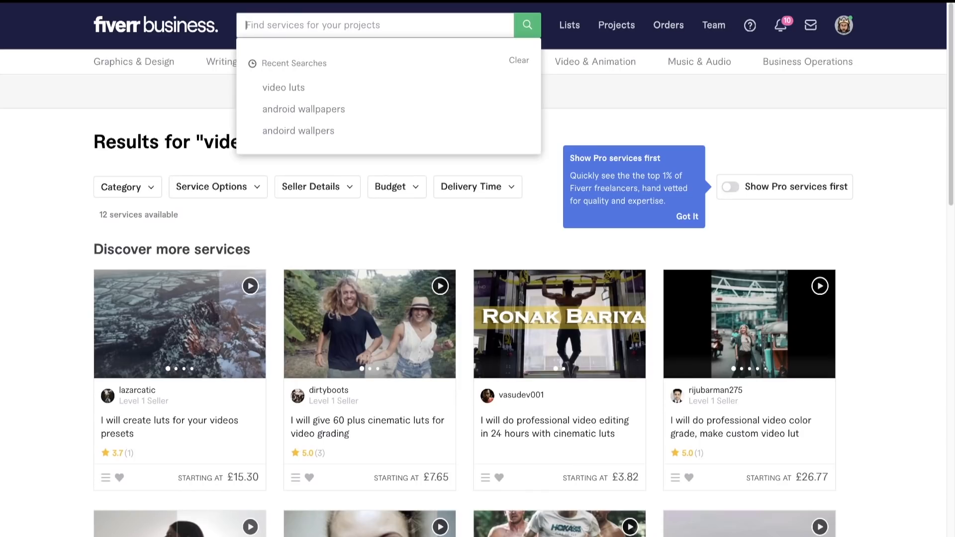
text(lightroom)
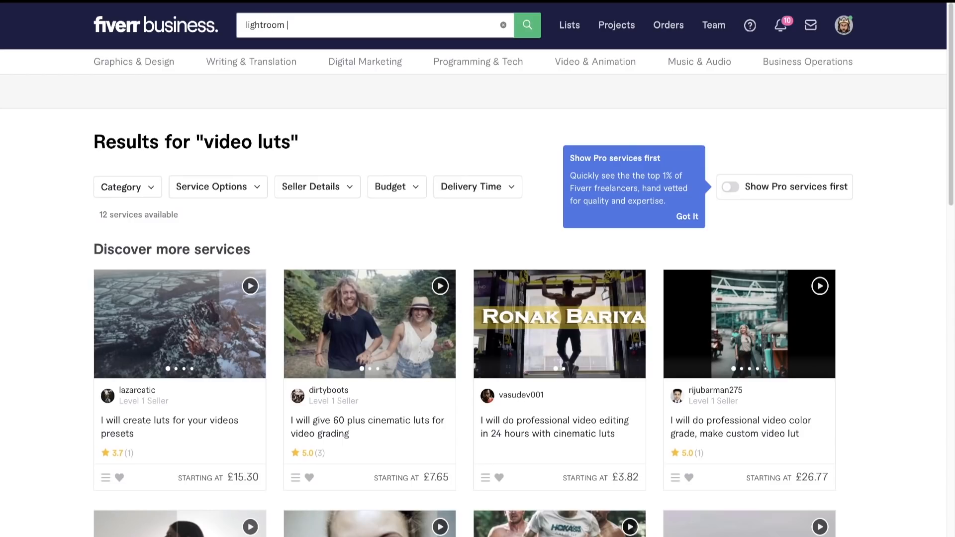
text(presets)
key(Return)
scroll(386, 343, down, 3)
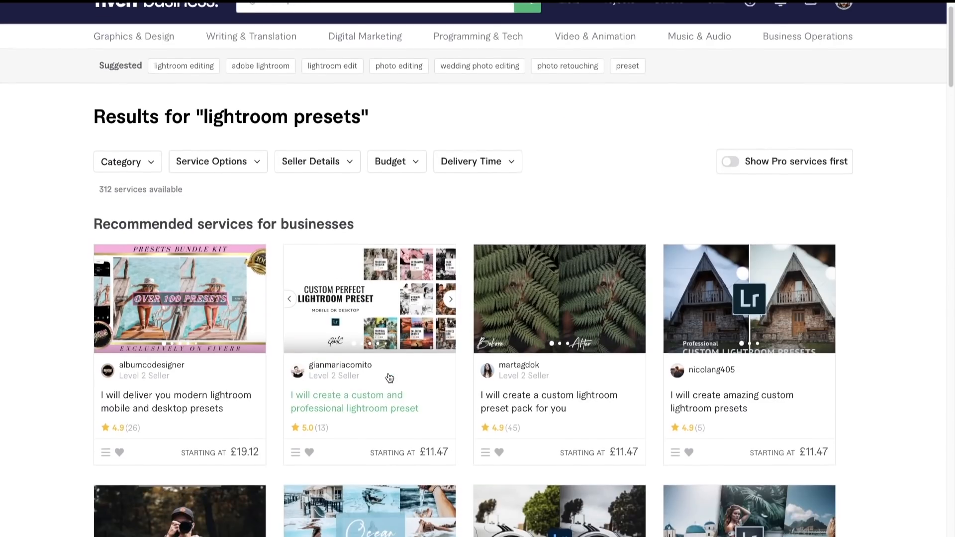
scroll(389, 378, down, 12)
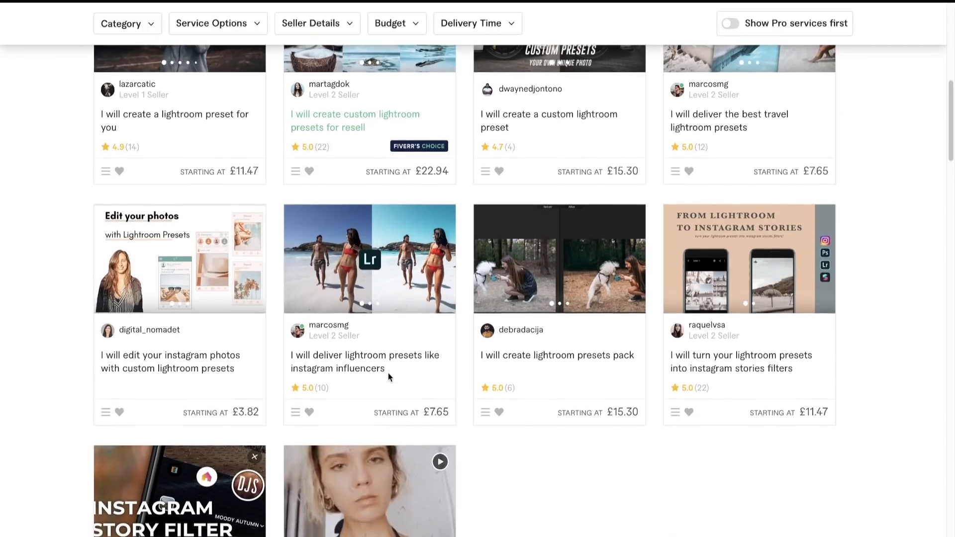
scroll(388, 377, up, 15)
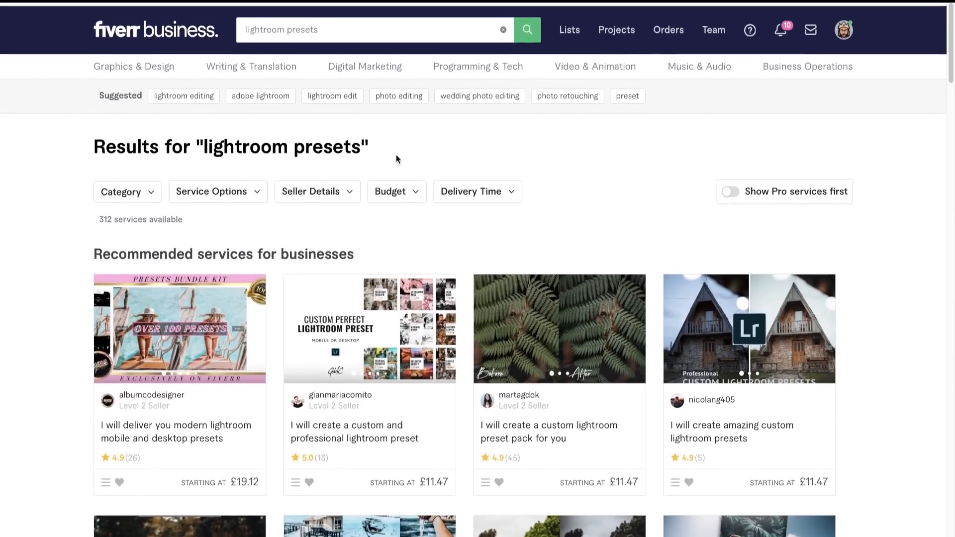
- Search for "app icons" services and look through the freelancers' offers
click(323, 23)
key(ctrl+a)
key(BackSpace)
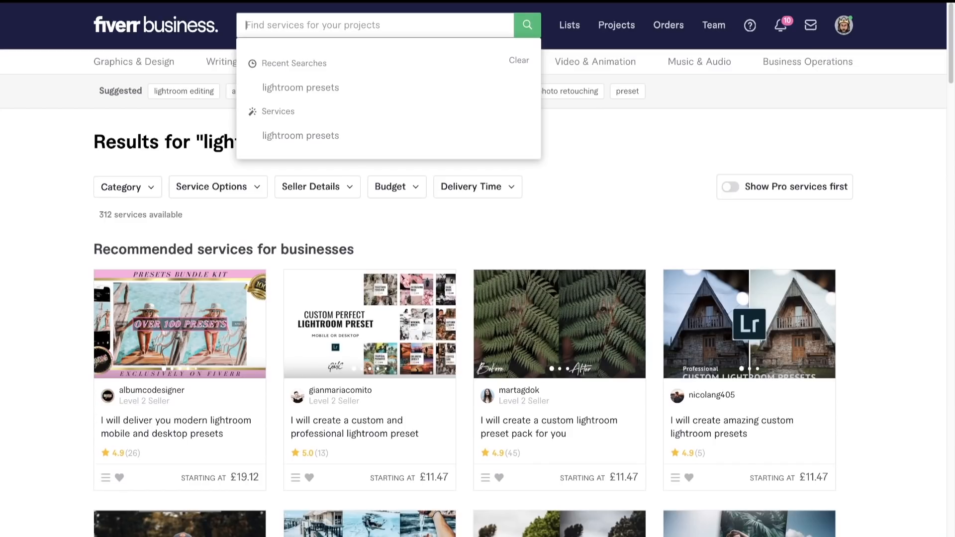
text(app icons)
key(Return)
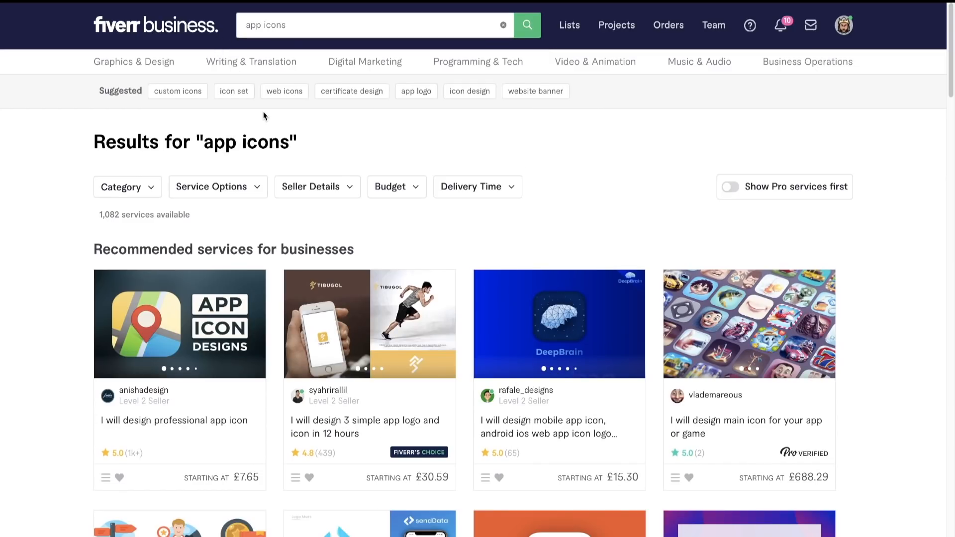
scroll(299, 194, down, 5)
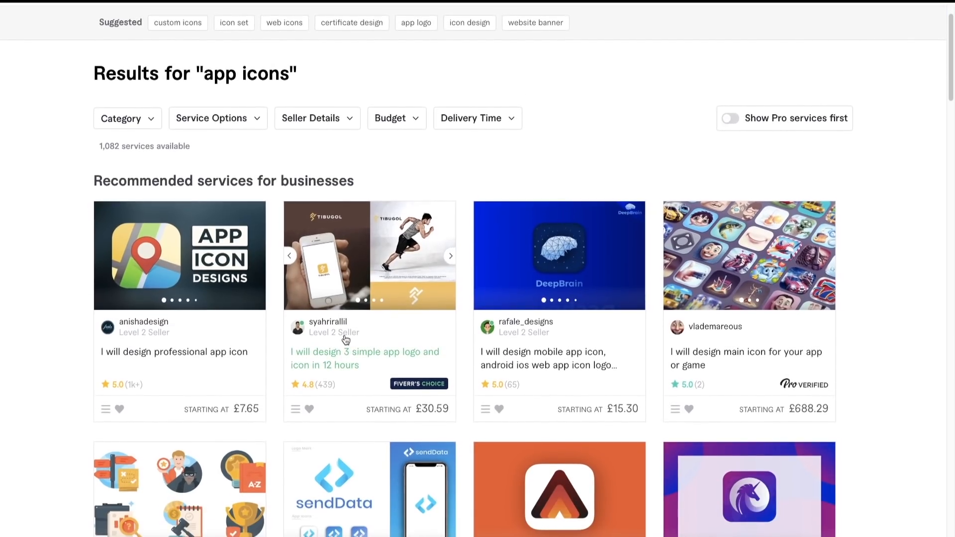
scroll(346, 340, down, 10)
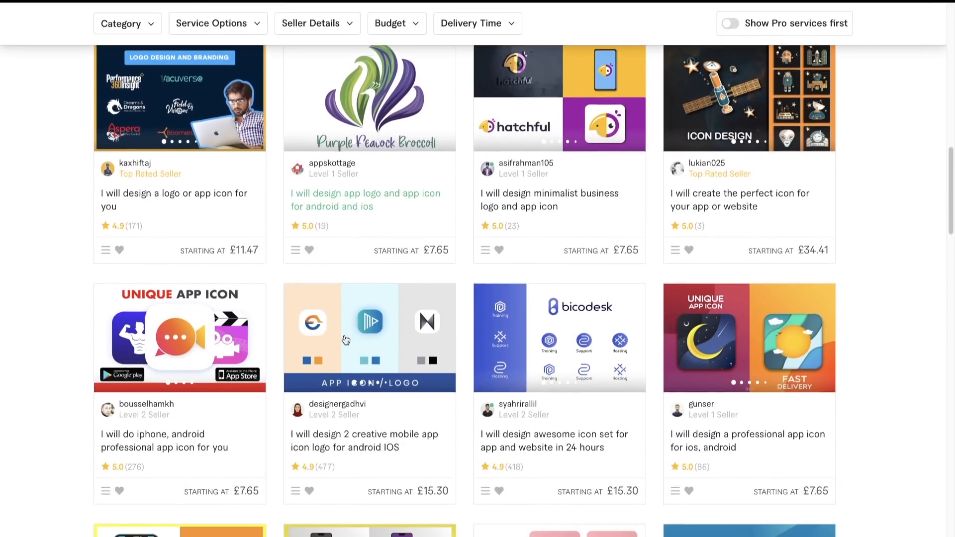
scroll(346, 340, up, 15)
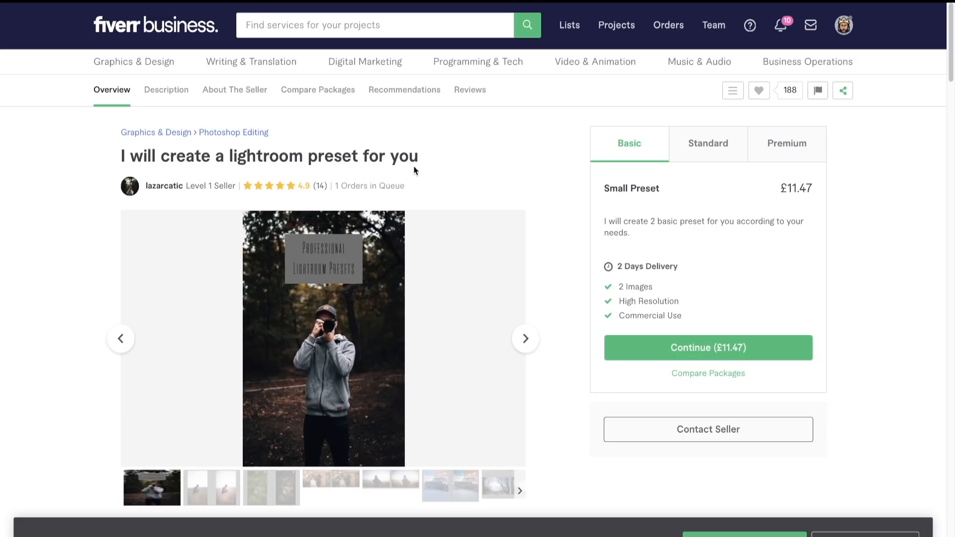
- Read the Lightroom preset gig's description and compare its Basic, Standard and Premium packages
scroll(574, 296, down, 8)
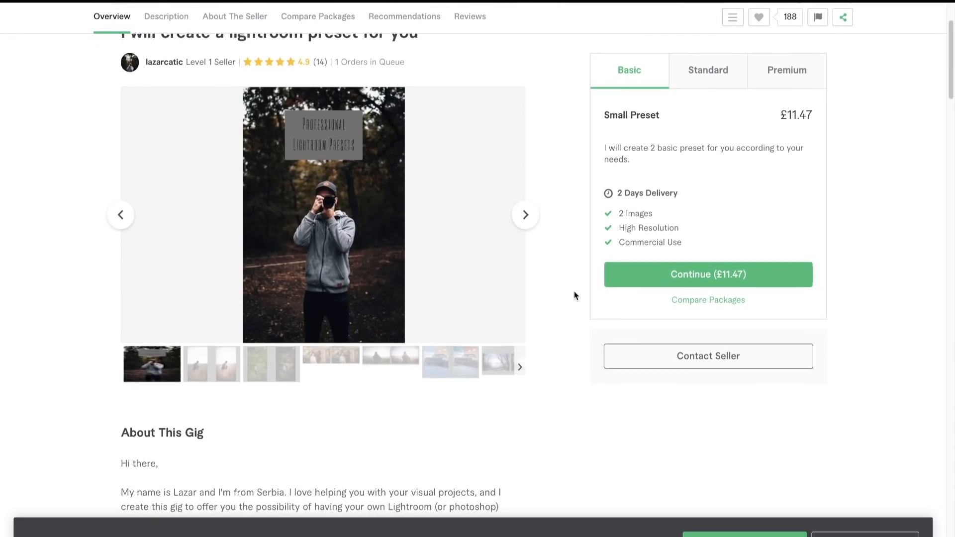
scroll(576, 293, down, 4)
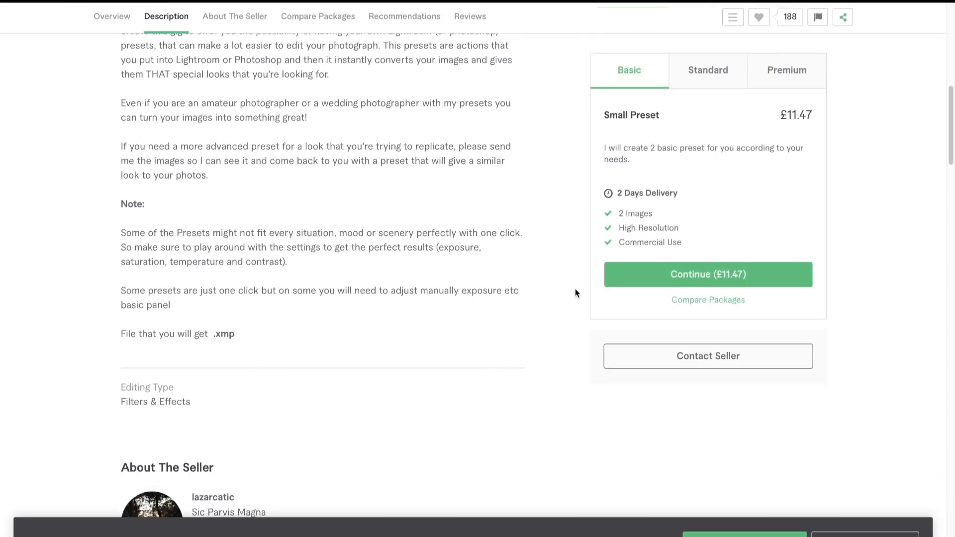
scroll(576, 292, up, 12)
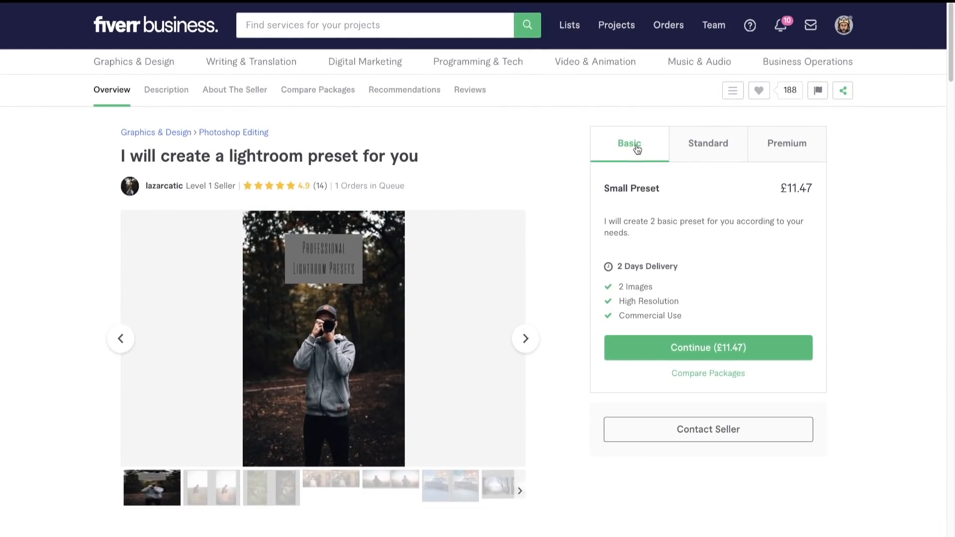
click(692, 151)
click(777, 148)
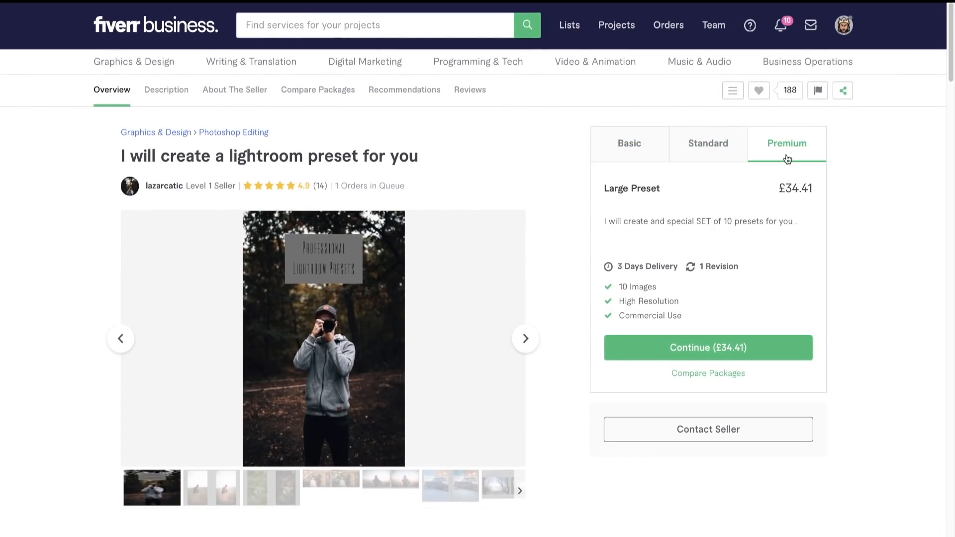
click(618, 148)
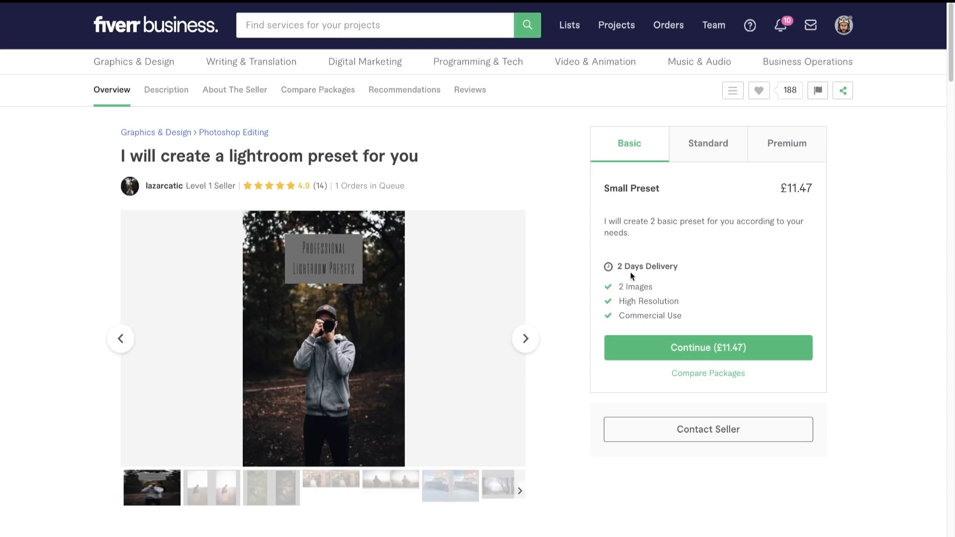
- Highlight the Commercial Use entry among the Basic package's inclusions
drag(620, 314, 702, 320)
click(676, 315)
click(622, 316)
click(688, 315)
click(625, 315)
click(703, 317)
drag(619, 316, 687, 313)
click(663, 316)
click(686, 312)
- Open the message conversation with the Lightroom preset seller and highlight the question about custom-made presets and resale, and the closing reply
click(814, 31)
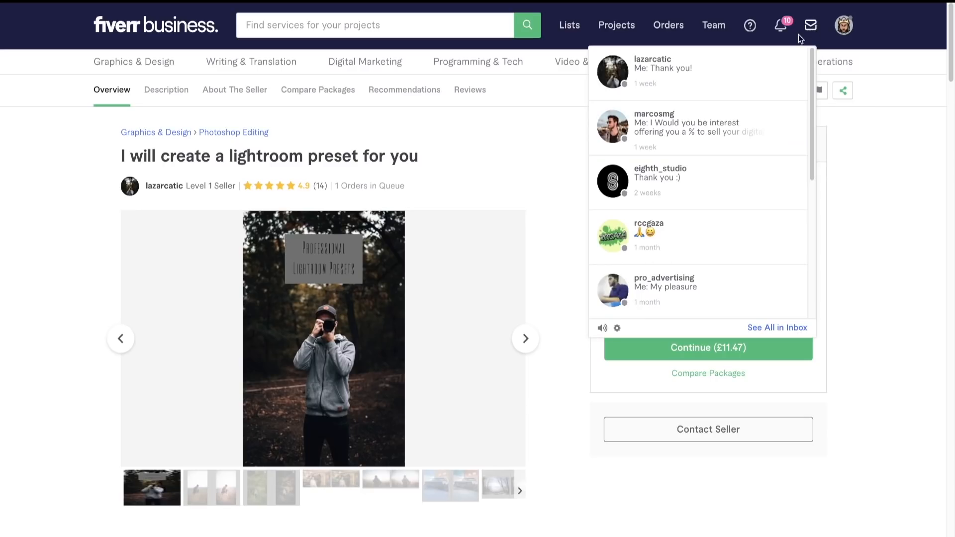
click(724, 75)
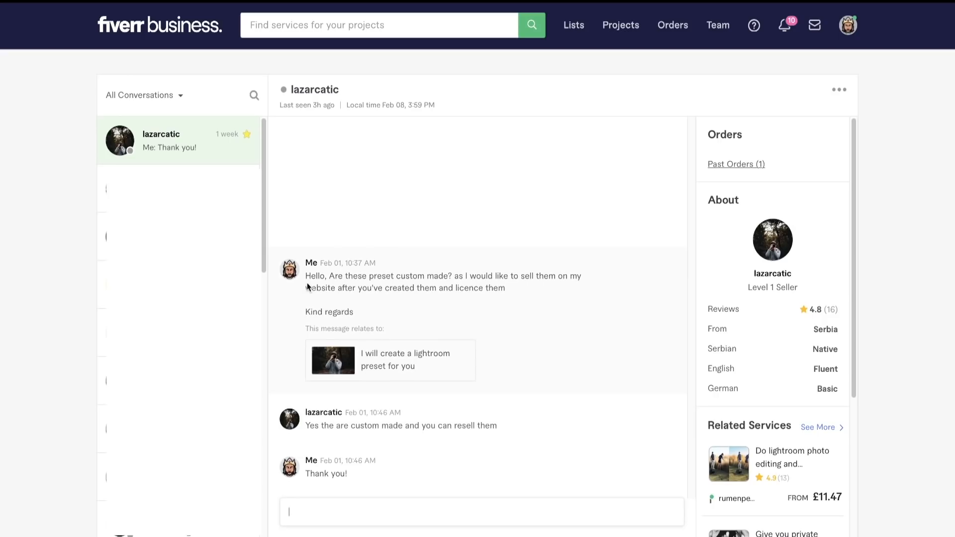
drag(305, 276, 520, 292)
click(520, 292)
drag(348, 277, 411, 278)
click(411, 279)
drag(320, 477, 371, 477)
click(370, 476)
- Compare the Standard and Premium packages of the custom video LUT gig, and return to the Lightroom preset gig
click(396, 6)
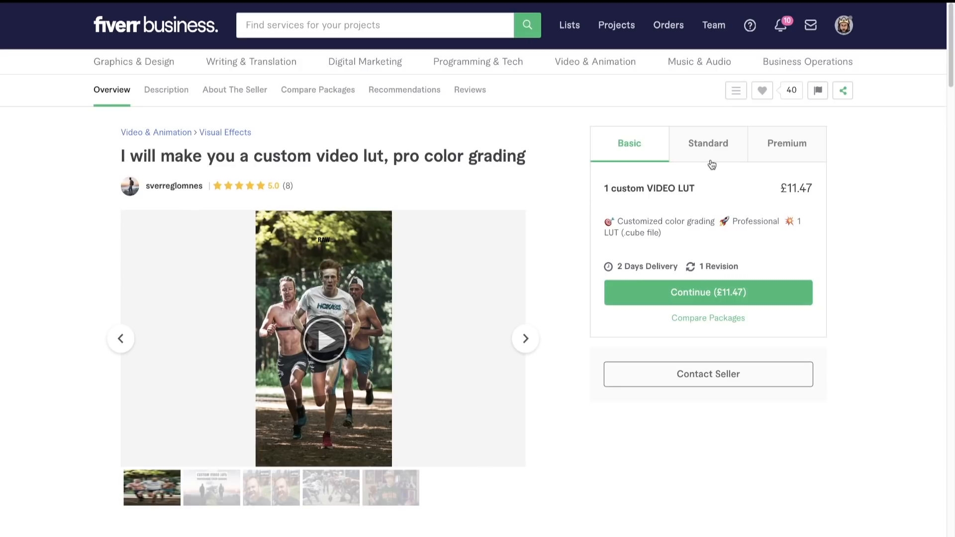
click(709, 146)
click(792, 149)
click(691, 155)
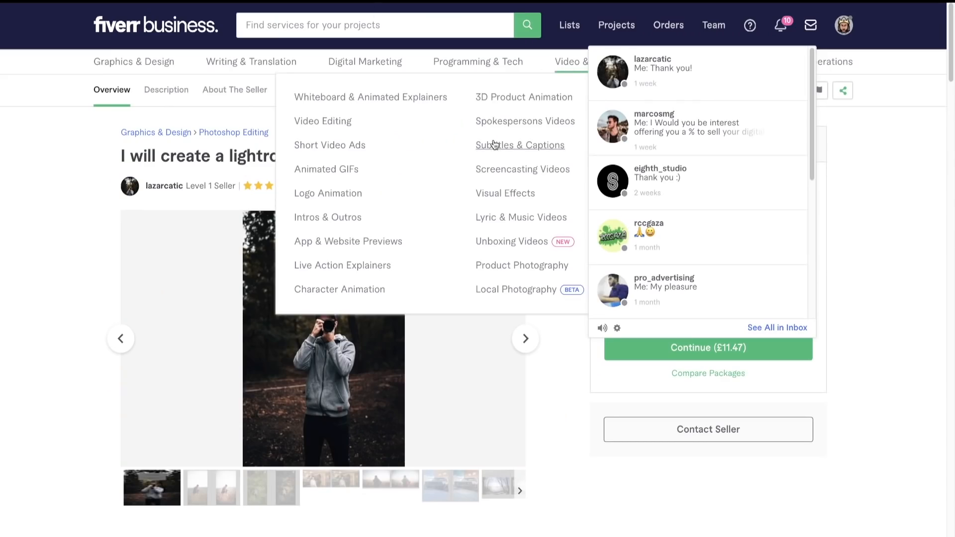
click(805, 149)
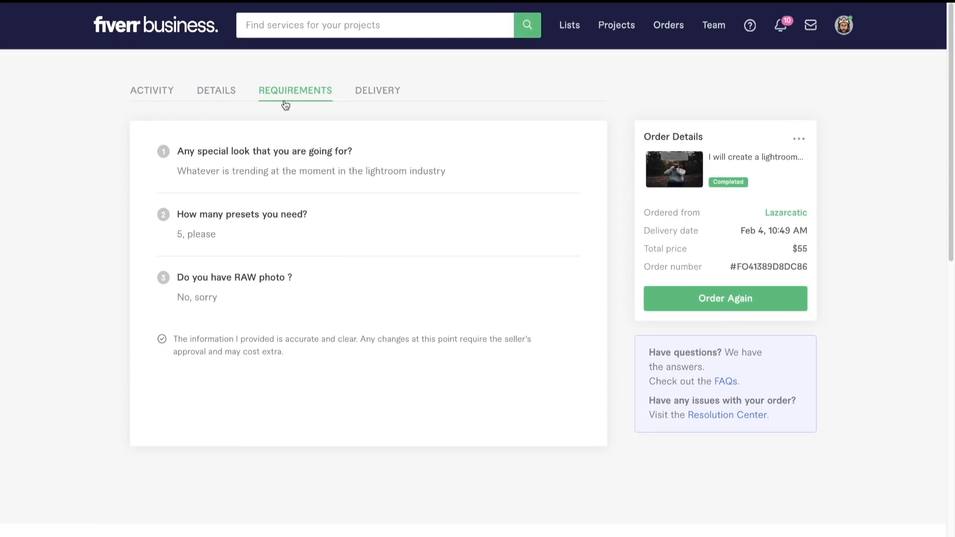
- In the completed Lightroom preset order's requirements, highlight the special-look question and its answer about current Lightroom trends
drag(177, 151, 382, 149)
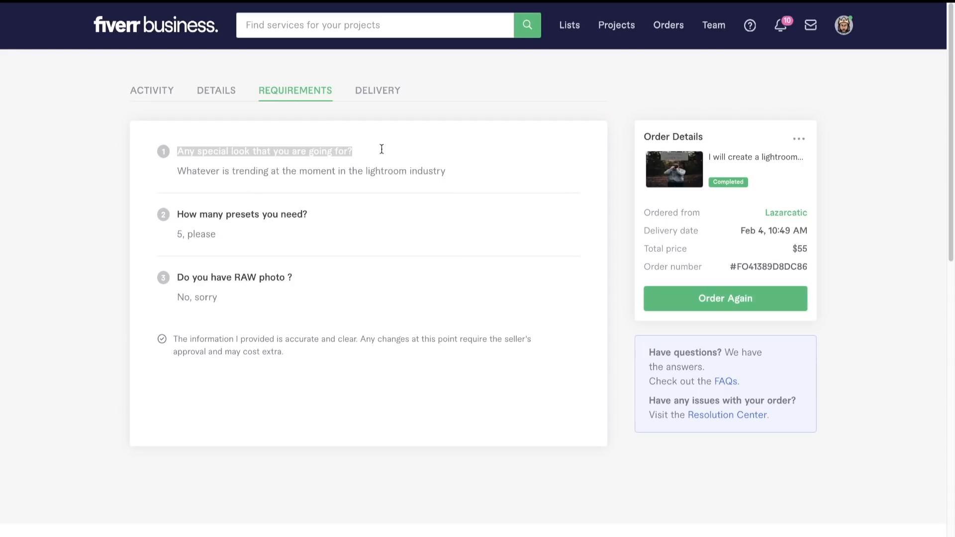
click(381, 149)
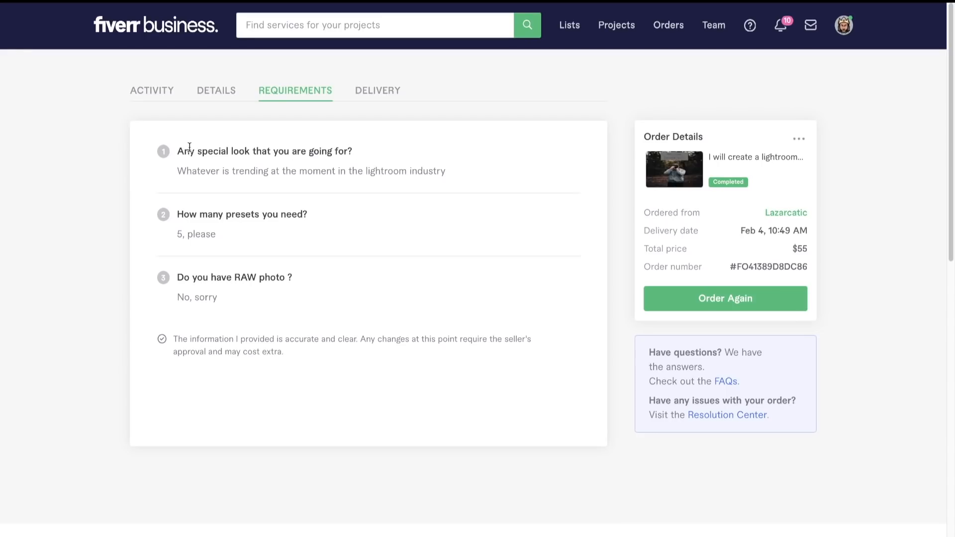
mouse_move(176, 152)
mouse_down()
mouse_move(381, 136)
mouse_move(169, 148)
mouse_move(356, 147)
mouse_move(187, 148)
mouse_up()
click(382, 136)
click(186, 148)
mouse_move(174, 171)
mouse_down()
mouse_move(452, 165)
mouse_move(178, 169)
mouse_up()
click(451, 165)
click(178, 169)
drag(179, 170, 347, 170)
click(347, 171)
click(471, 181)
drag(233, 172, 473, 181)
double_click(177, 168)
click(474, 181)
- Highlight the order requirements about the number of presets and the RAW photo, together with their answers
drag(177, 215, 319, 220)
click(319, 219)
drag(178, 235, 224, 233)
click(224, 233)
drag(189, 277, 298, 277)
click(270, 279)
click(180, 277)
click(299, 277)
drag(184, 277, 297, 278)
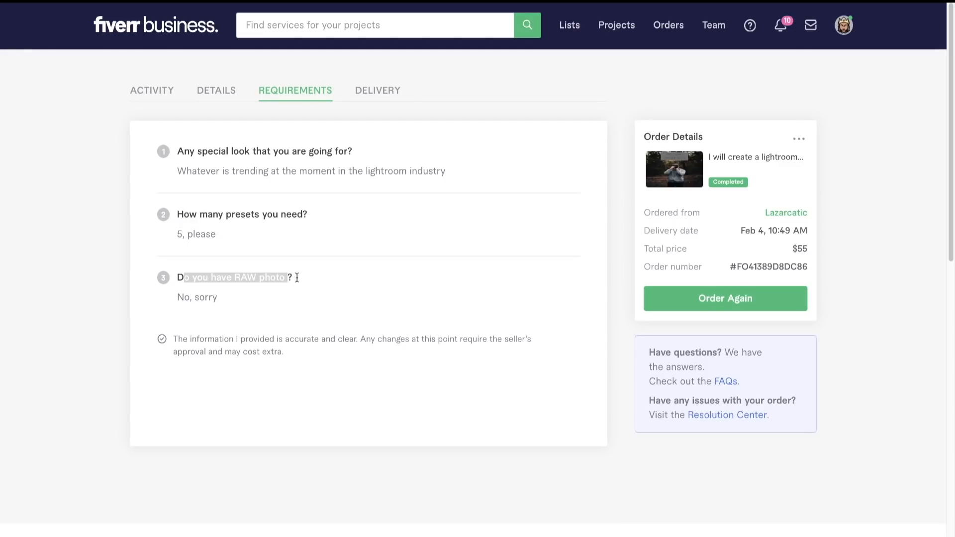
click(297, 278)
drag(178, 297, 220, 297)
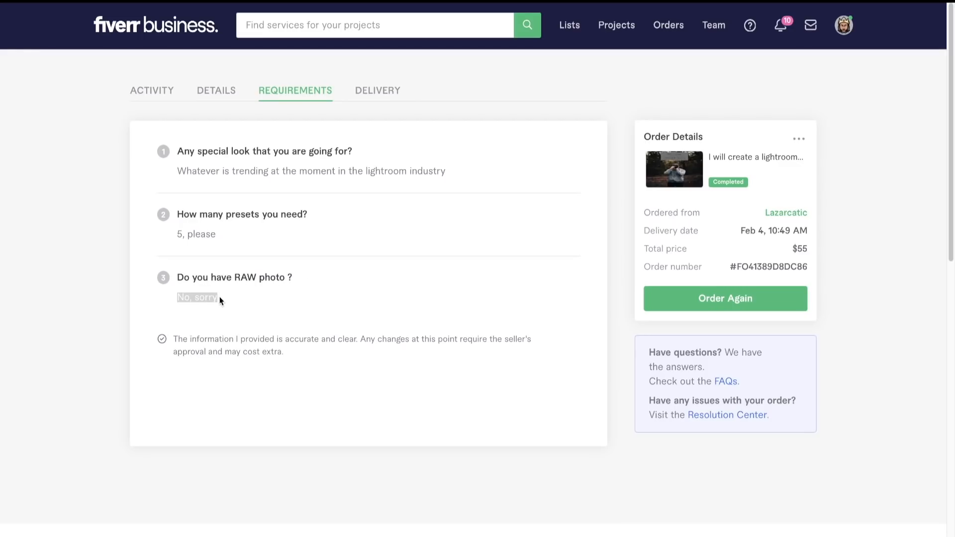
double_click(179, 297)
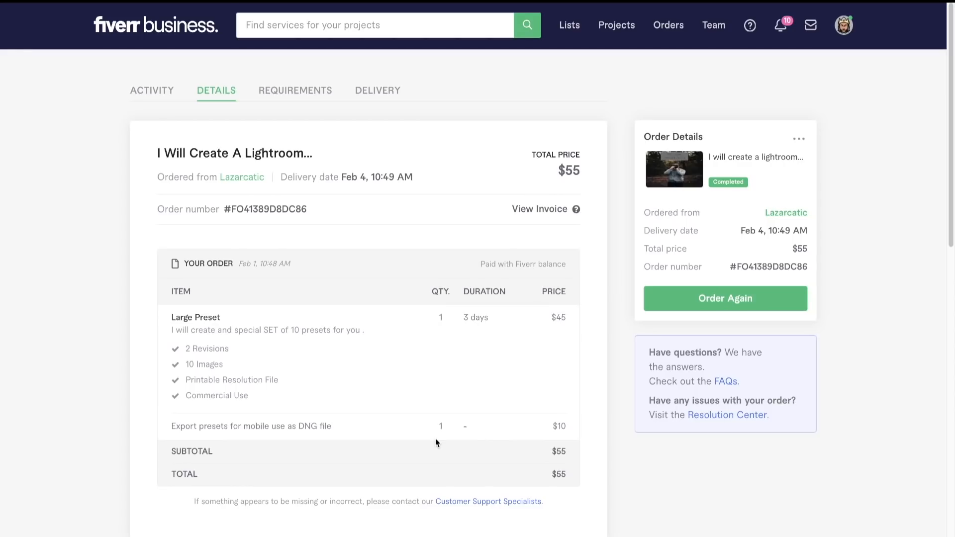
- Highlight the mobile DNG export extra and the total price in the Lightroom preset order's details
drag(299, 426, 341, 423)
click(328, 426)
click(342, 423)
drag(555, 474, 565, 473)
click(564, 473)
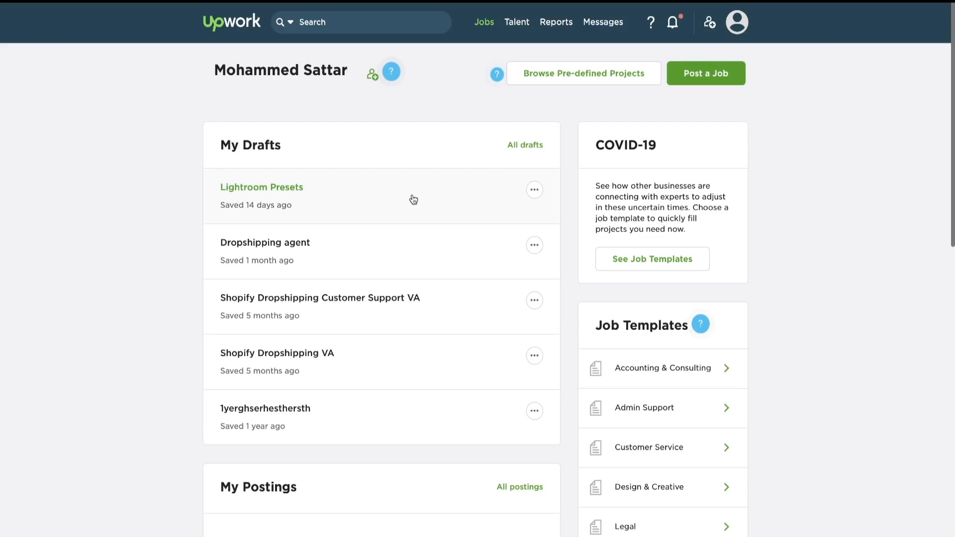
- On Upwork, open the Lightroom Presets job draft and highlight its title in the review
click(469, 191)
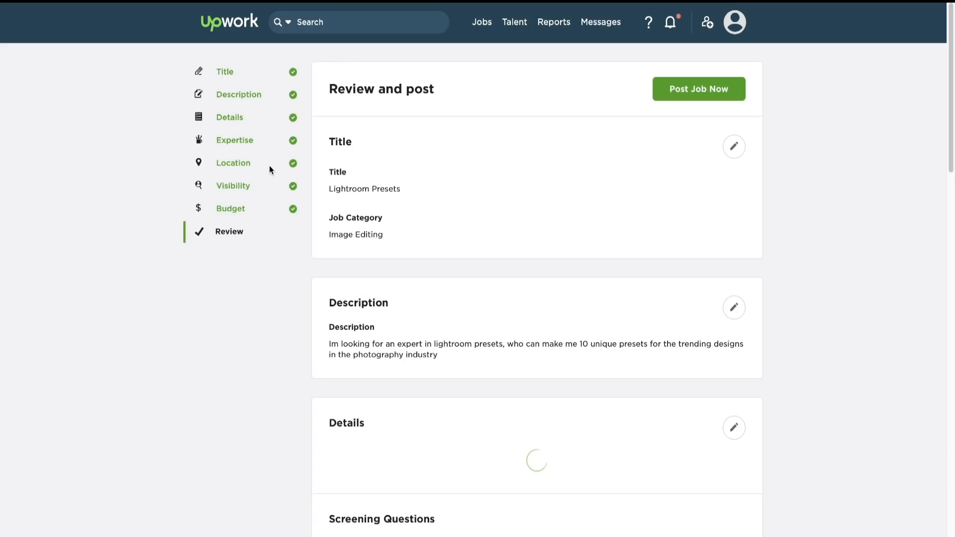
drag(333, 189, 398, 189)
click(405, 192)
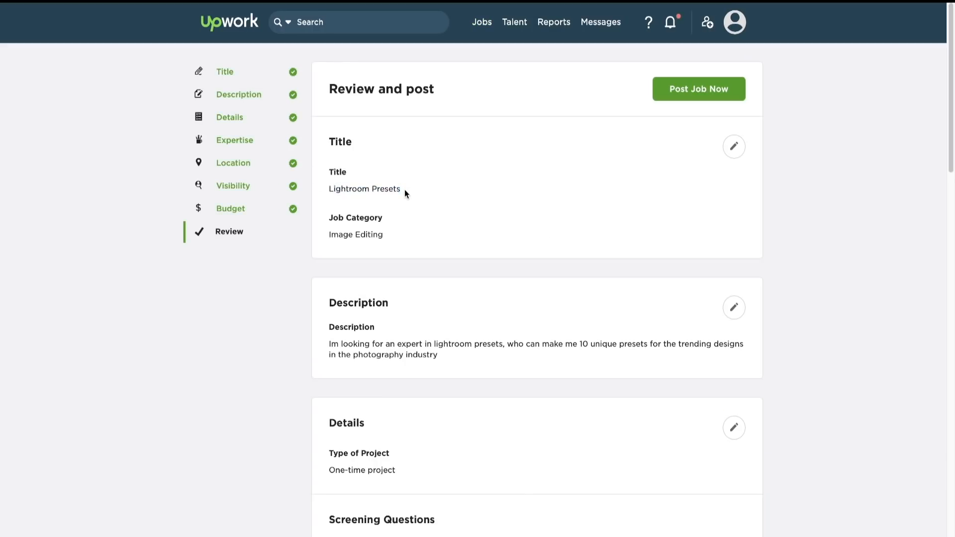
drag(329, 190, 397, 188)
click(397, 189)
drag(329, 190, 403, 191)
click(403, 191)
- Highlight the Image Editing job category of the Lightroom Presets draft
scroll(396, 285, down, 1)
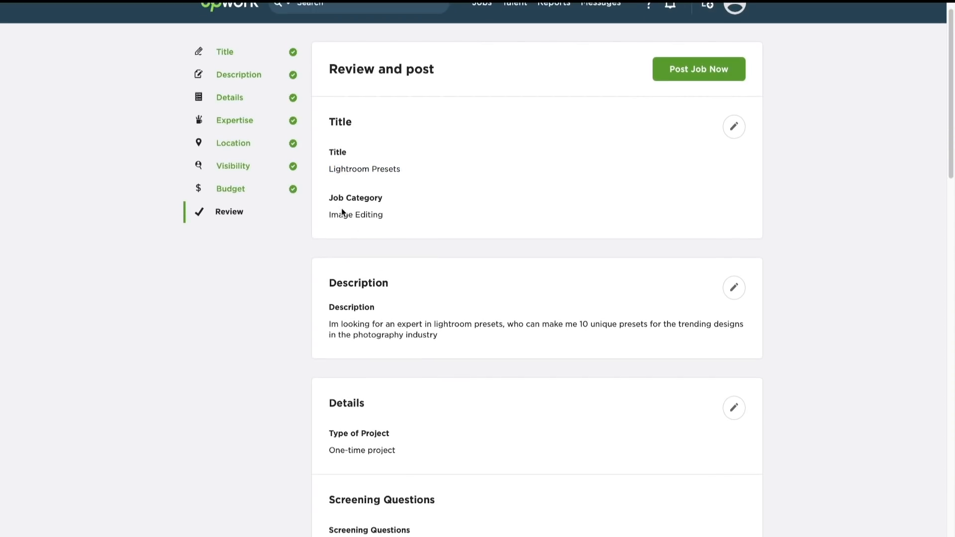
drag(329, 214, 387, 214)
click(392, 215)
click(387, 215)
- Highlight the draft's job description requesting an expert to make 10 unique Lightroom presets
scroll(444, 277, down, 3)
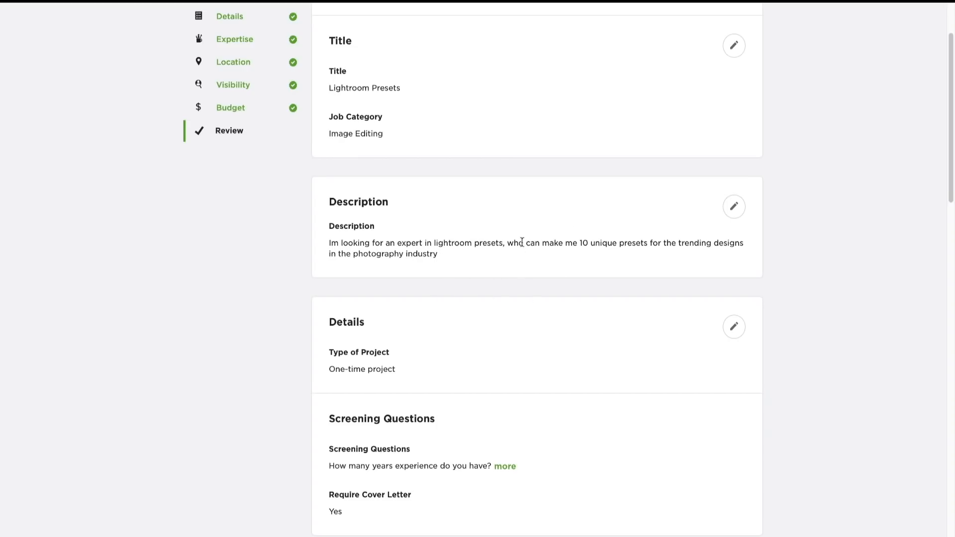
mouse_move(329, 243)
mouse_down()
mouse_move(447, 260)
mouse_move(318, 243)
mouse_move(438, 254)
mouse_move(335, 255)
mouse_move(329, 243)
mouse_move(454, 242)
mouse_move(405, 254)
mouse_move(330, 243)
mouse_move(459, 250)
mouse_move(330, 243)
mouse_up()
click(318, 243)
click(447, 259)
click(327, 244)
click(458, 267)
click(329, 244)
click(441, 256)
click(331, 243)
mouse_move(329, 243)
mouse_down()
mouse_move(472, 243)
mouse_move(339, 254)
mouse_move(329, 243)
mouse_up()
click(407, 242)
click(329, 242)
click(444, 241)
click(329, 243)
- Check the draft's project type and highlight the screening question about years of experience
scroll(421, 273, down, 2)
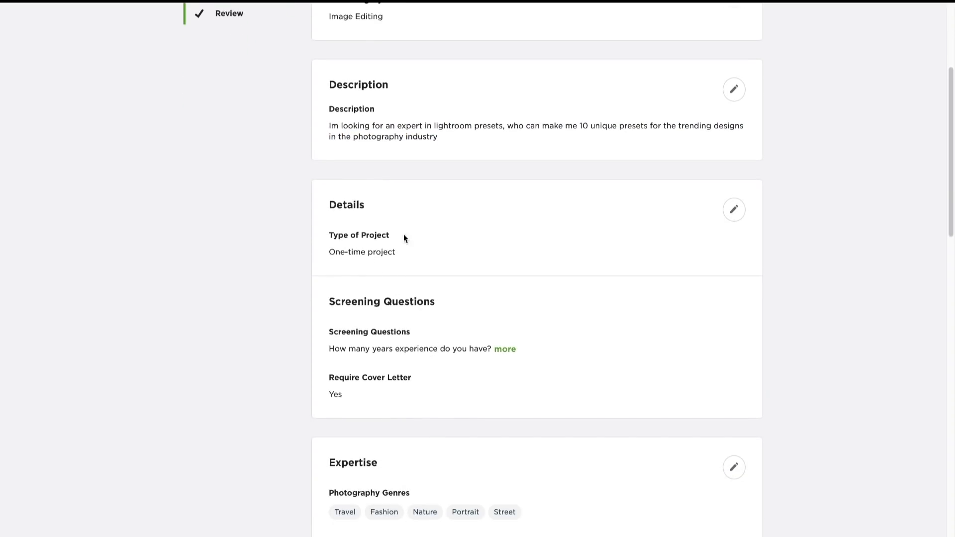
scroll(443, 344, down, 2)
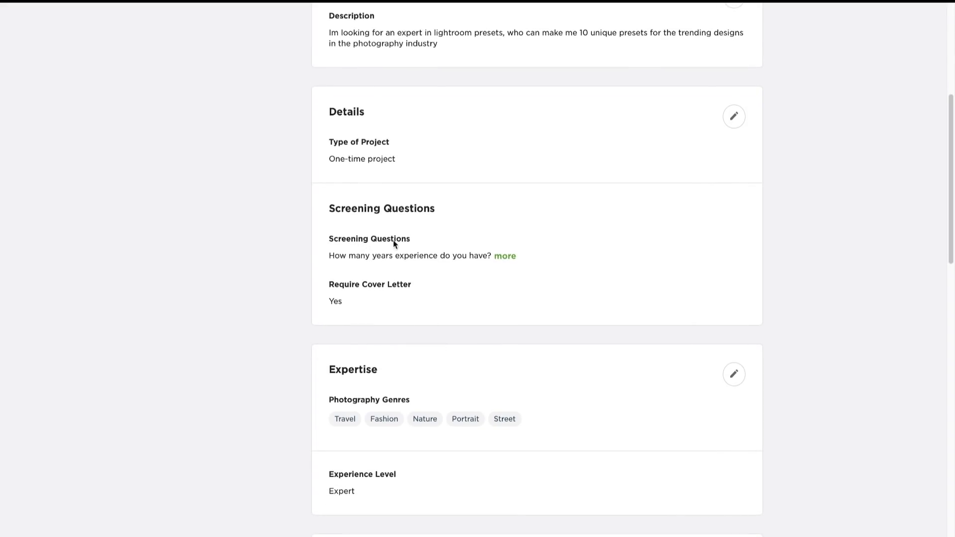
drag(340, 256, 476, 253)
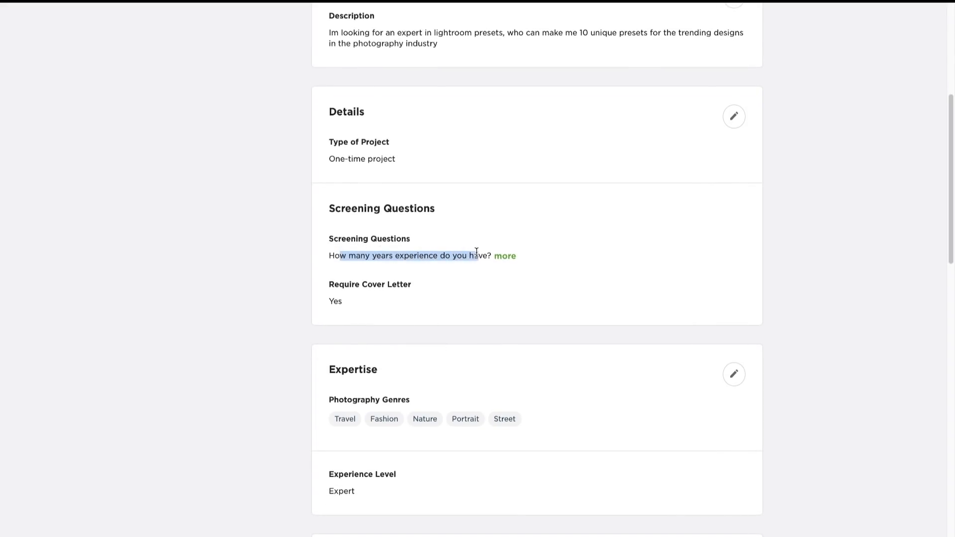
click(476, 253)
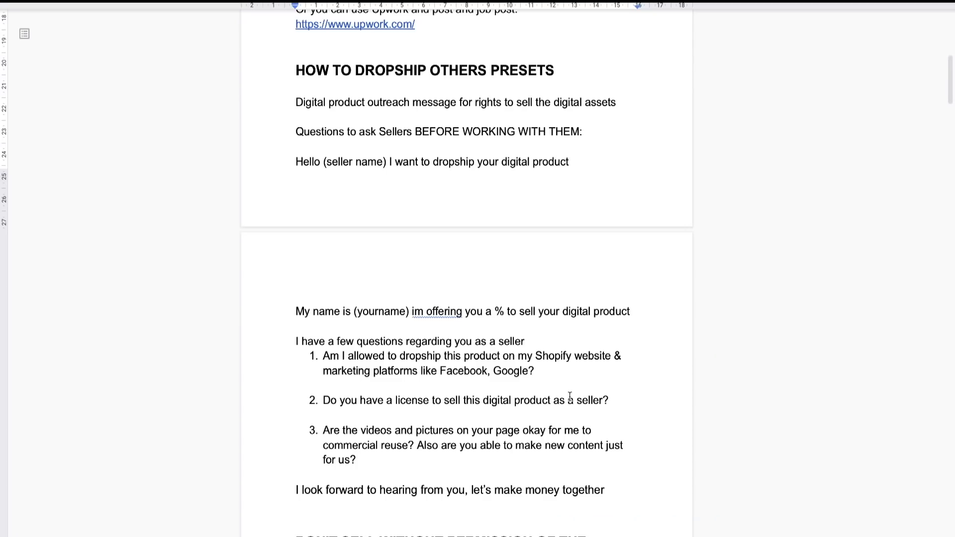
- Switch to the digital product cheat sheet document and look through its niches, hiring links and questions for sellers
scroll(570, 396, up, 8)
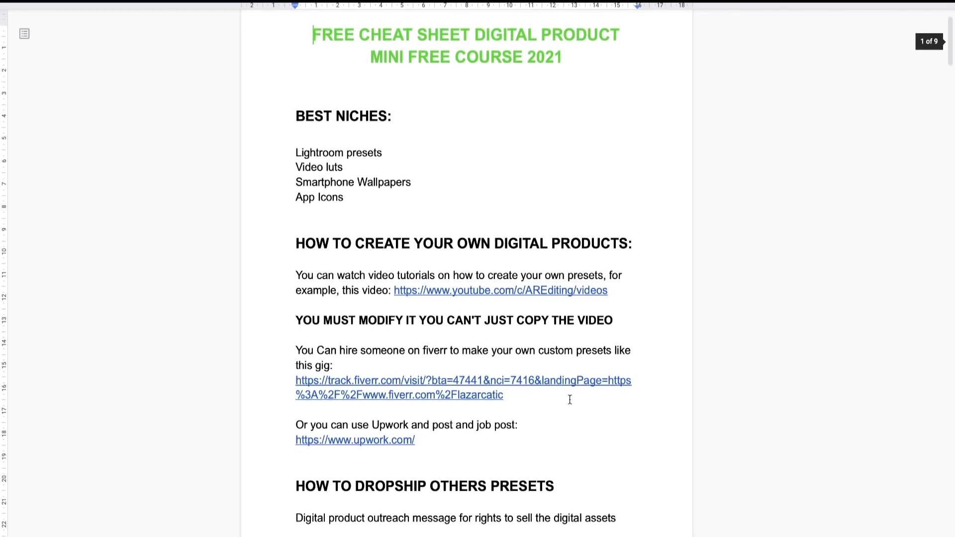
scroll(571, 397, down, 5)
scroll(570, 400, down, 12)
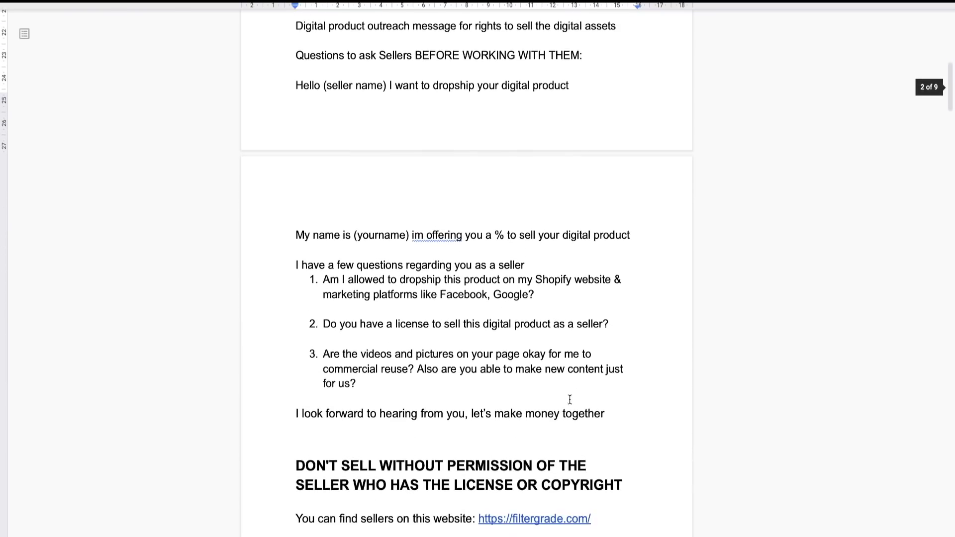
scroll(570, 400, up, 14)
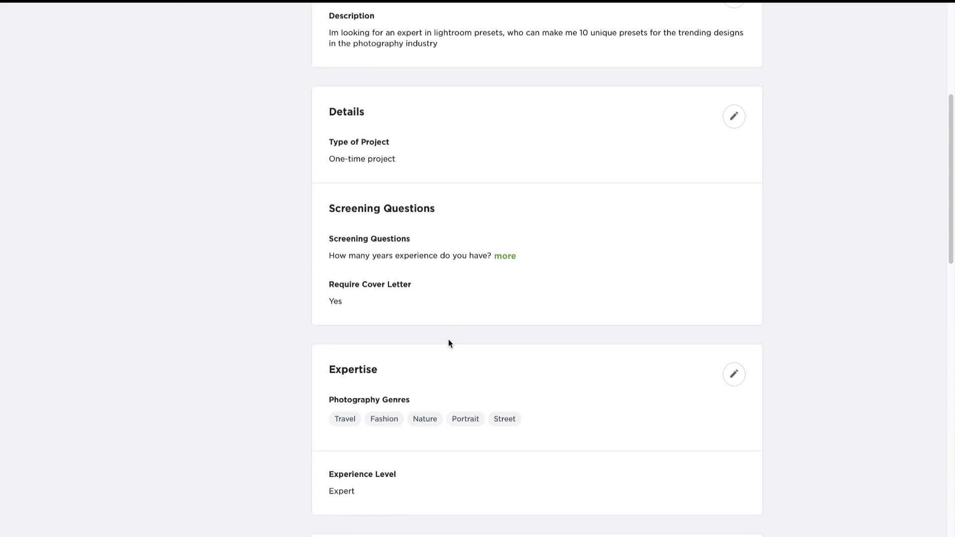
- Return to the Upwork job draft and review its expertise, experience level, location and visibility settings
scroll(449, 344, down, 1)
scroll(449, 344, down, 1)
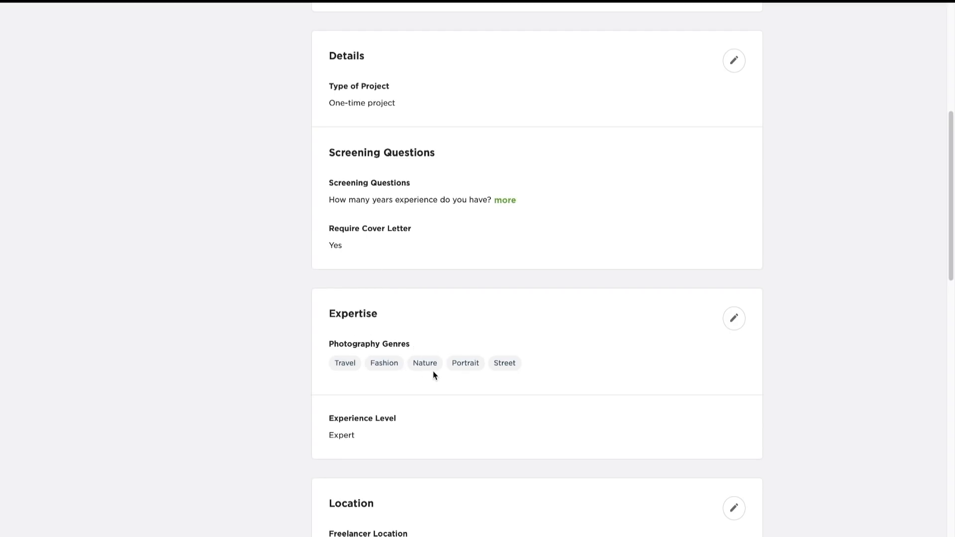
scroll(512, 398, down, 3)
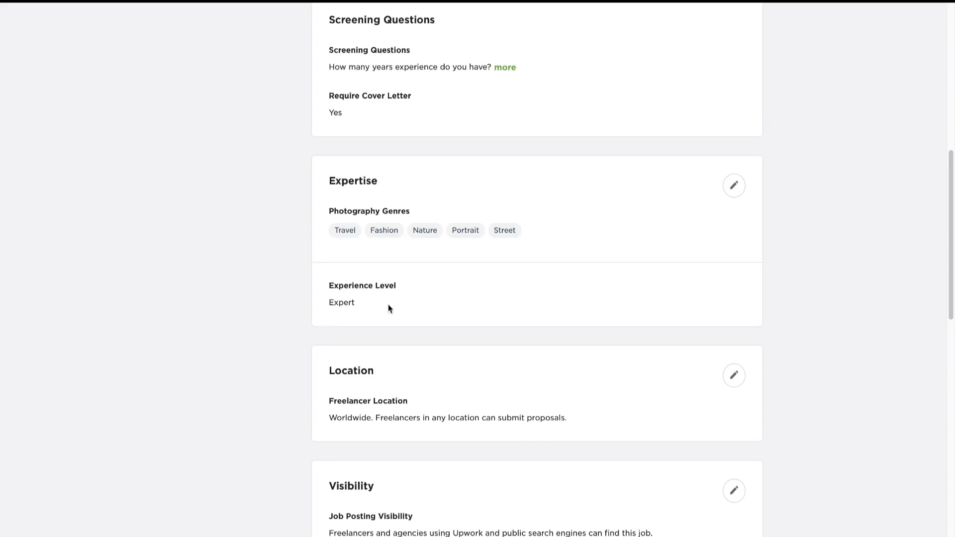
scroll(465, 418, down, 1)
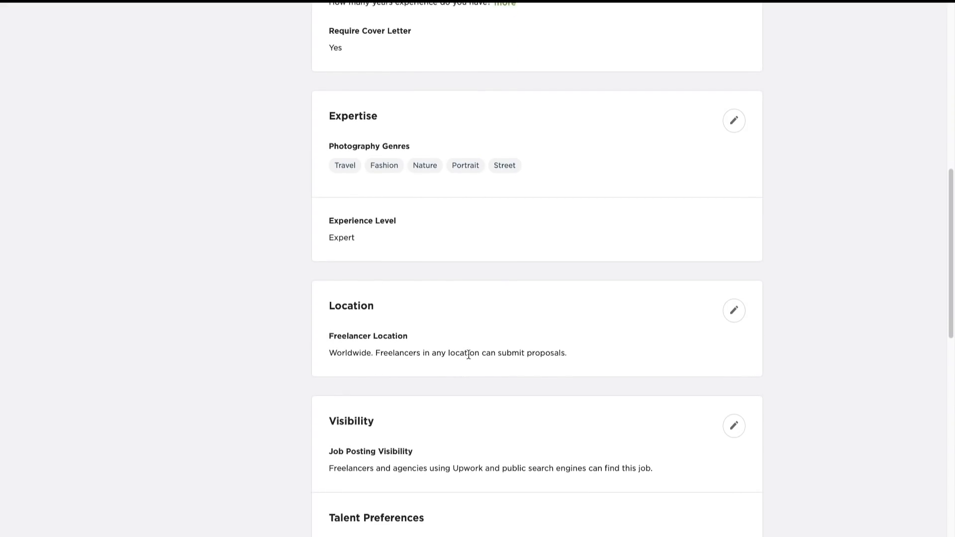
scroll(468, 354, down, 7)
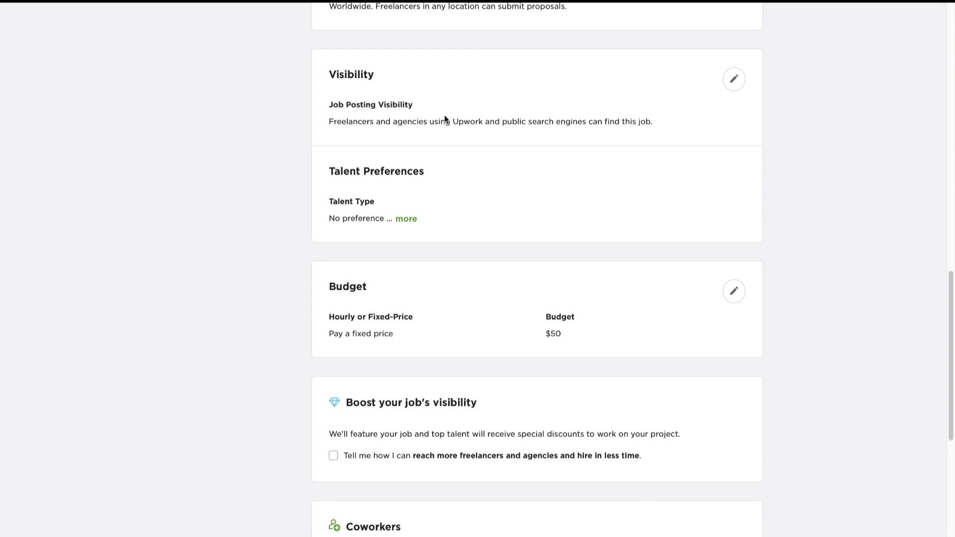
- Expand the draft's full talent preferences and review the budget, visibility boost and coworker options
click(398, 219)
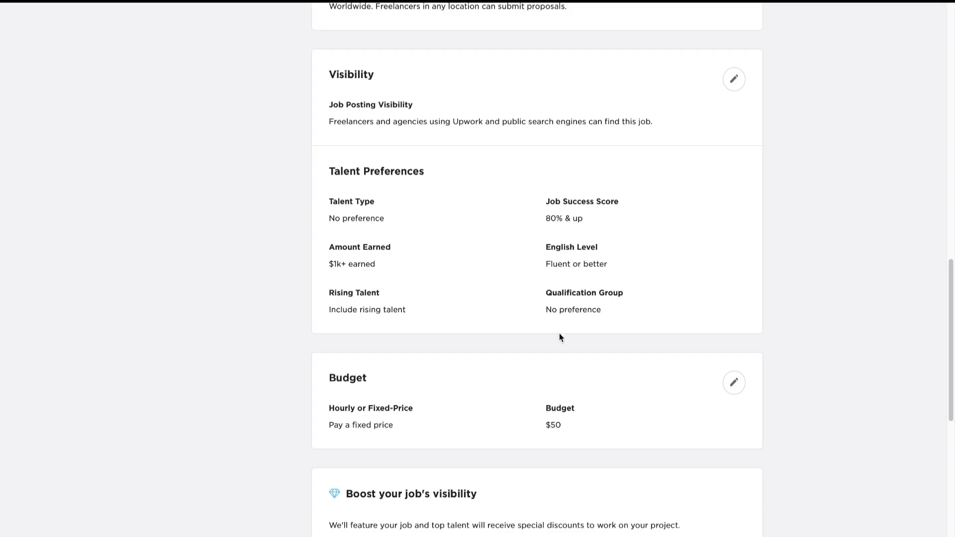
scroll(558, 336, down, 4)
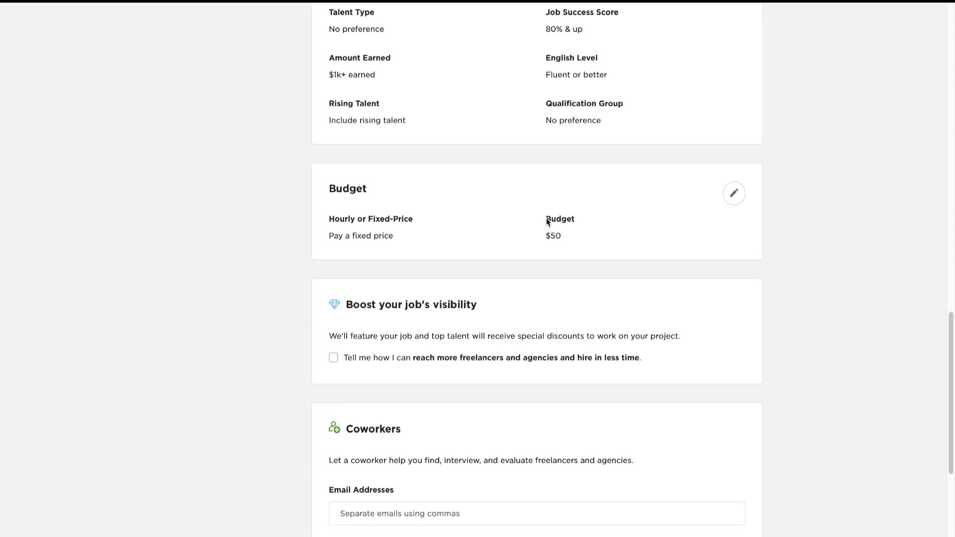
scroll(560, 299, down, 2)
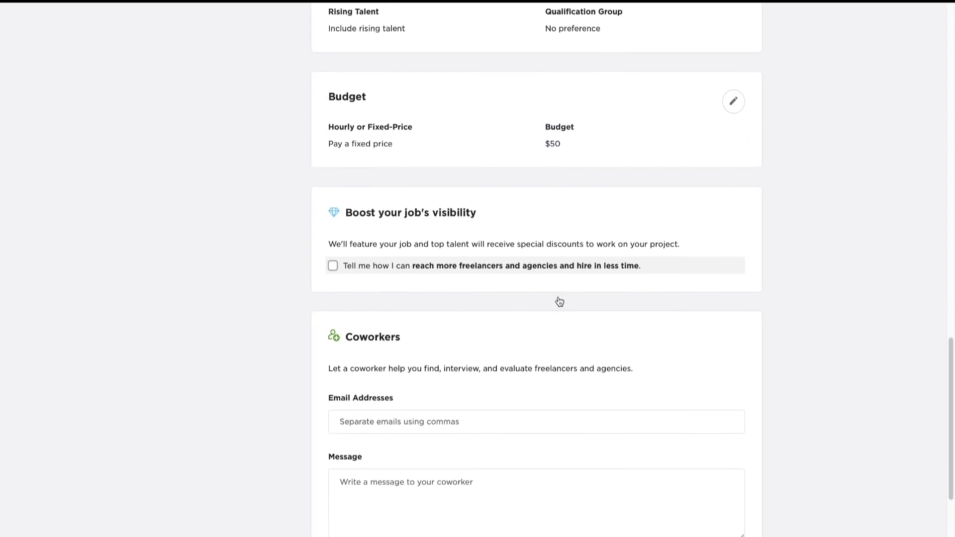
scroll(560, 302, down, 4)
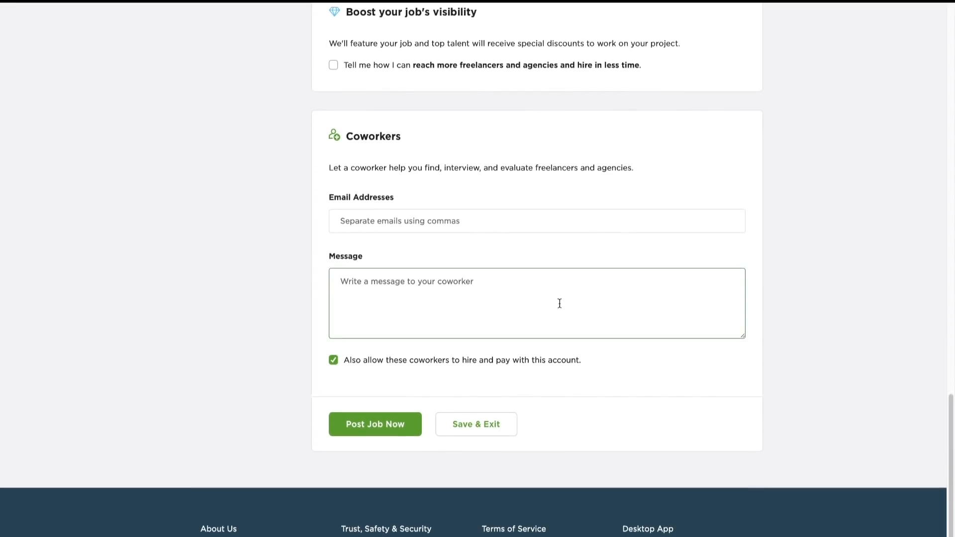
scroll(560, 303, down, 1)
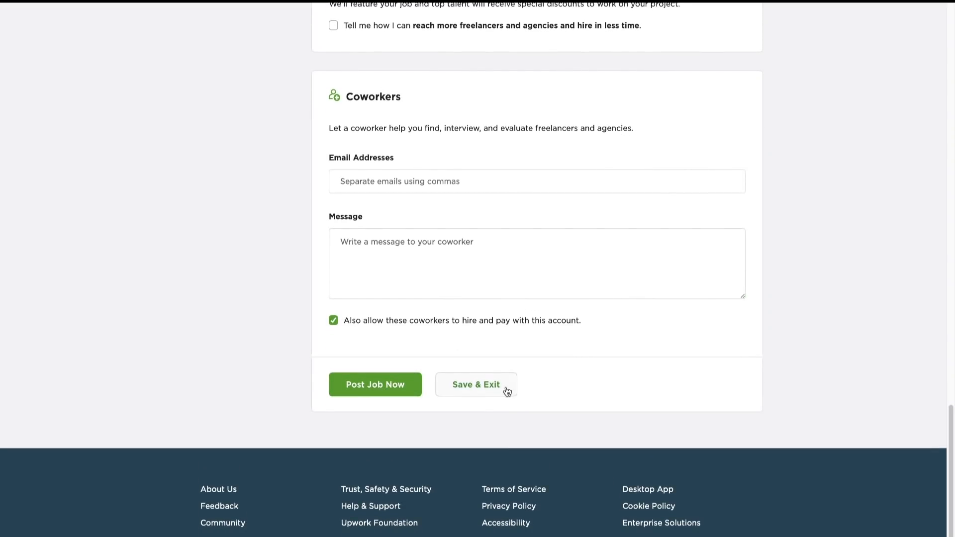
- Switch to the AR Editing channel on YouTube and look through its uploaded Lightroom preset tutorials
scroll(507, 392, up, 15)
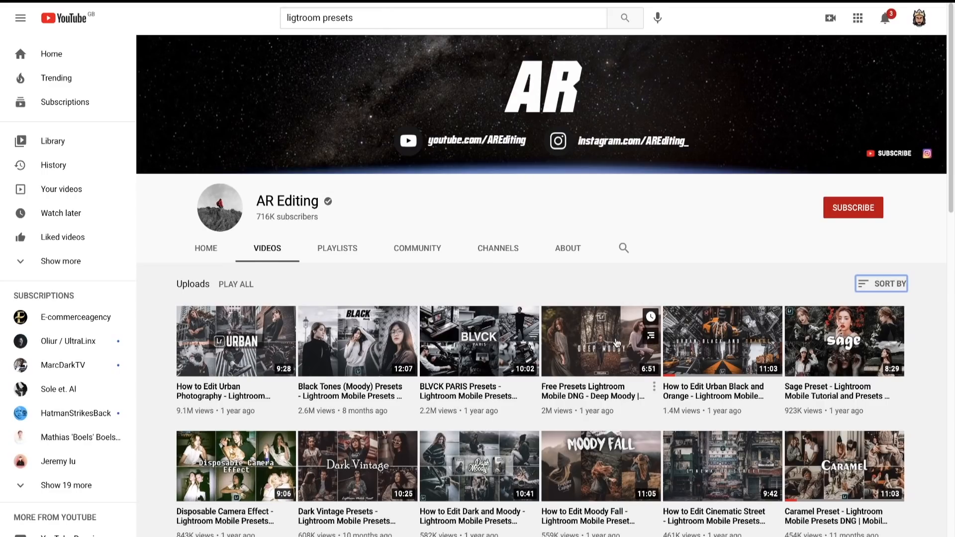
scroll(617, 335, down, 3)
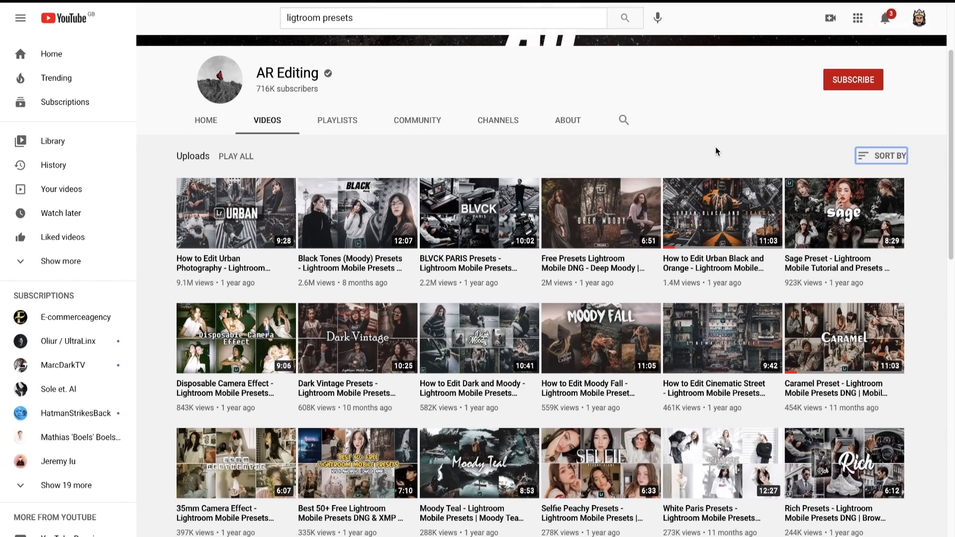
scroll(715, 147, down, 13)
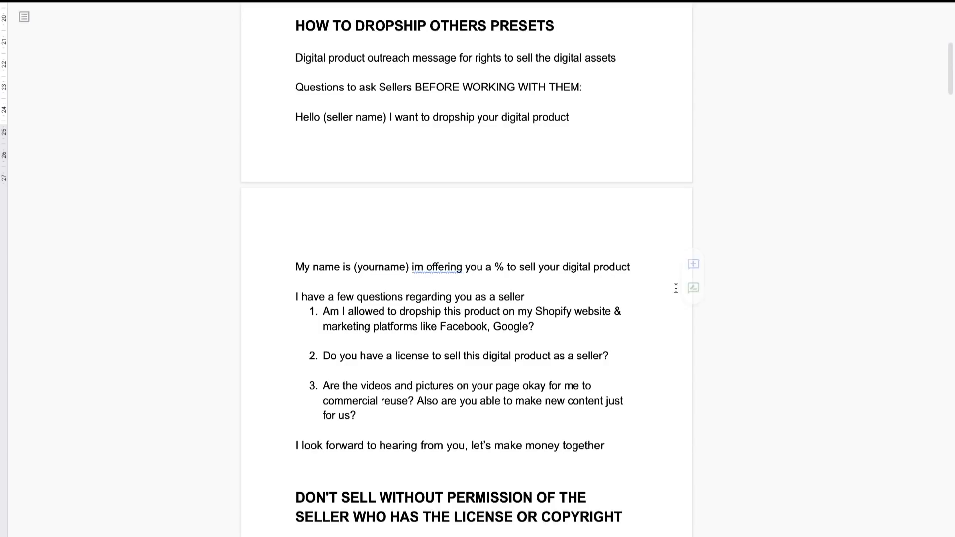
- Switch to the digital product cheat sheet and read the dropshipping outreach message with its questions for sellers
scroll(559, 306, down, 2)
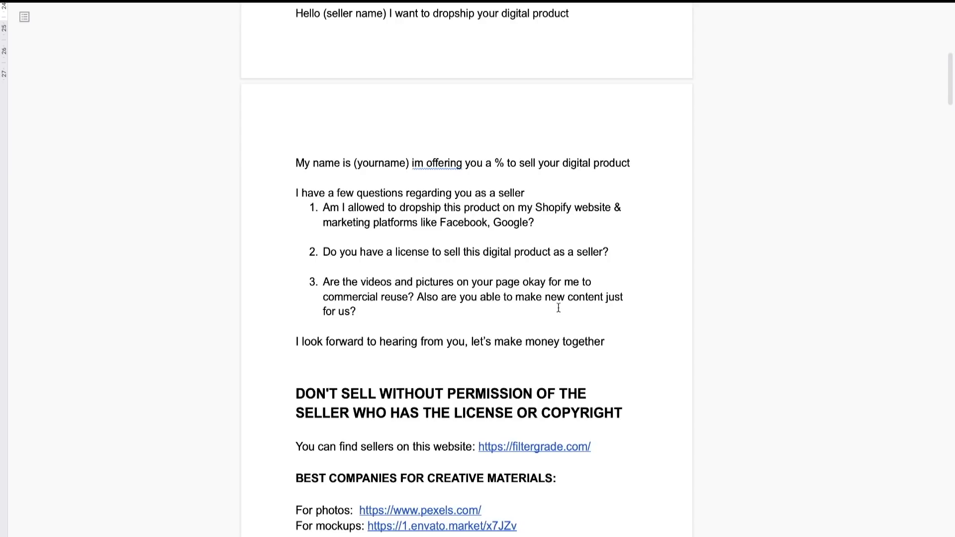
scroll(559, 308, down, 1)
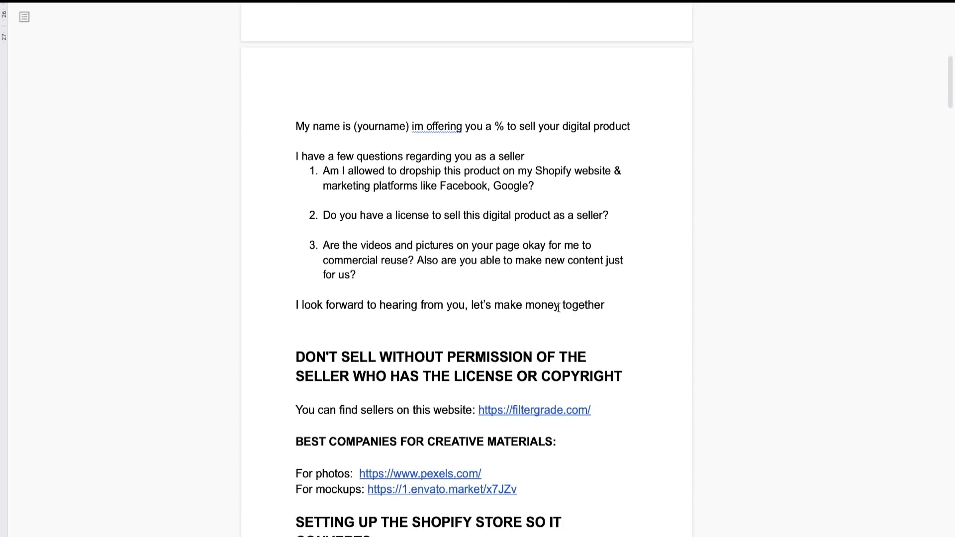
scroll(559, 307, down, 1)
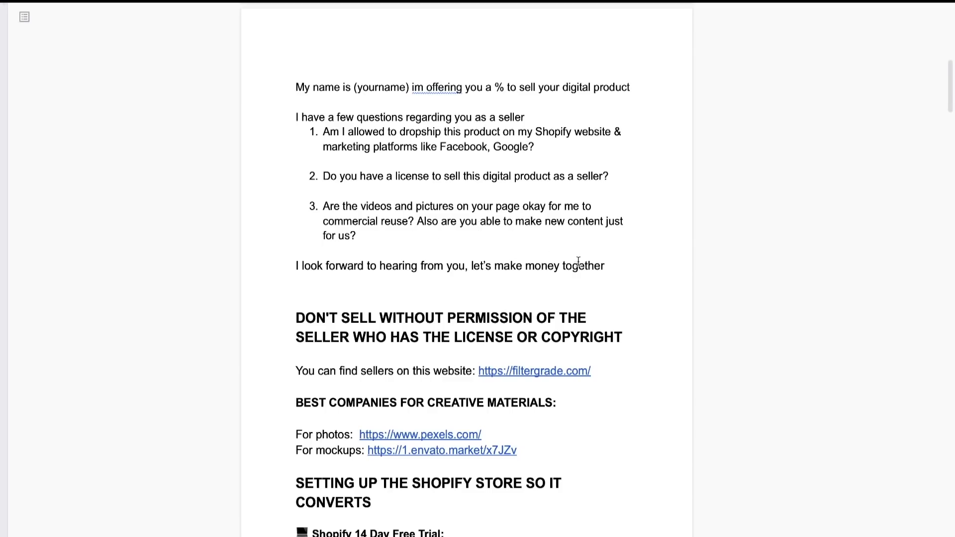
- Highlight the heading warning against selling without the seller's permission, and look back over the preset dropshipping section
drag(297, 318, 622, 335)
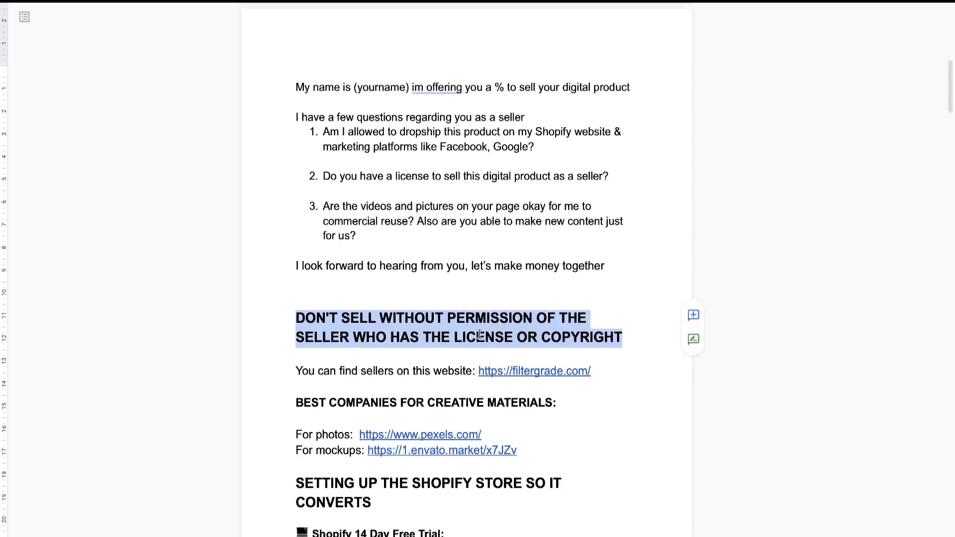
click(297, 318)
drag(295, 319, 678, 350)
click(645, 349)
drag(607, 336, 280, 324)
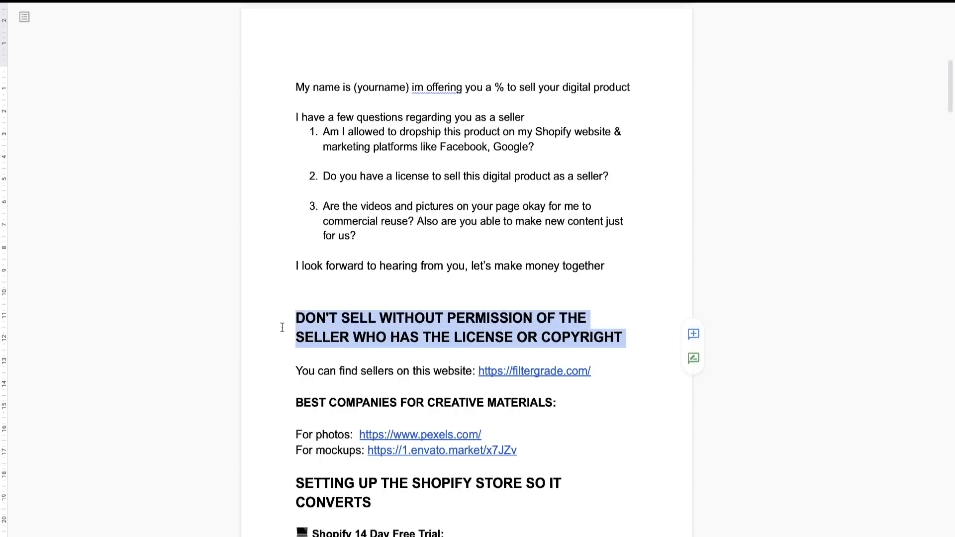
scroll(333, 297, up, 1)
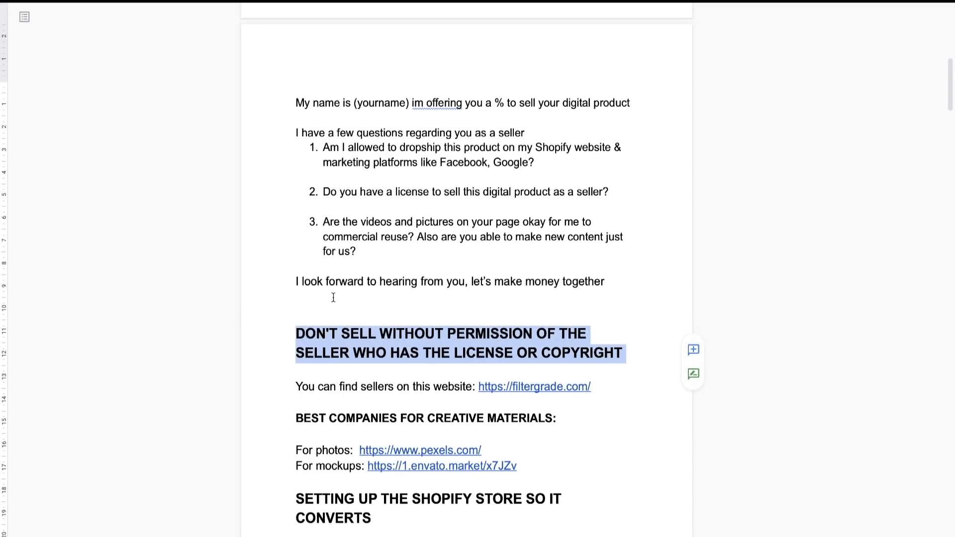
scroll(333, 298, up, 7)
click(334, 295)
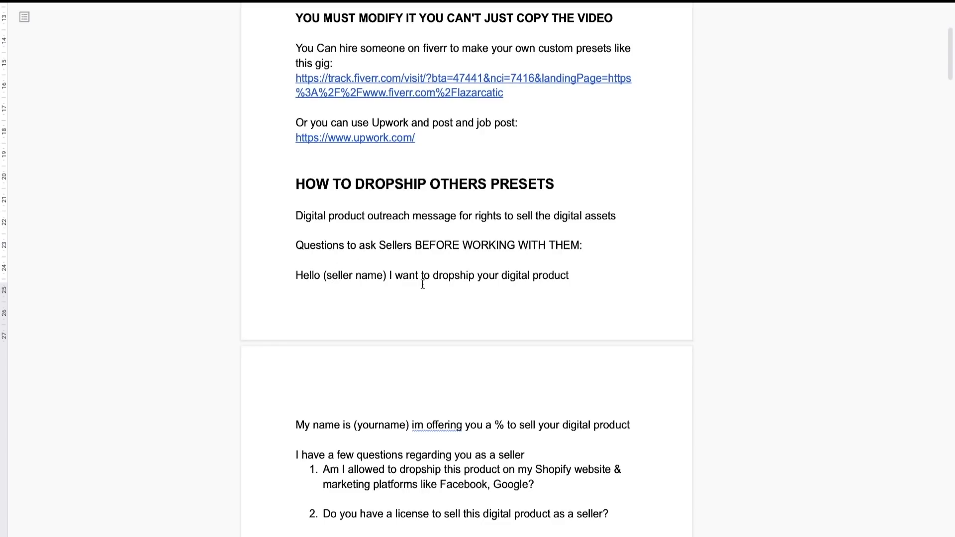
scroll(422, 284, down, 1)
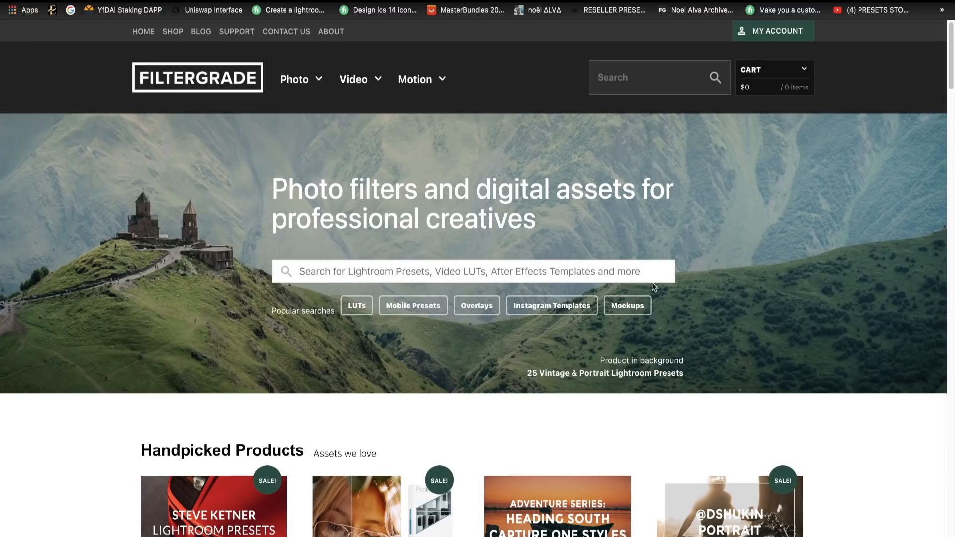
- Switch to FilterGrade, browse its Lightroom Presets category and open the NEW Noel Alva Lightroom Presets product page
mouse_move(300, 88)
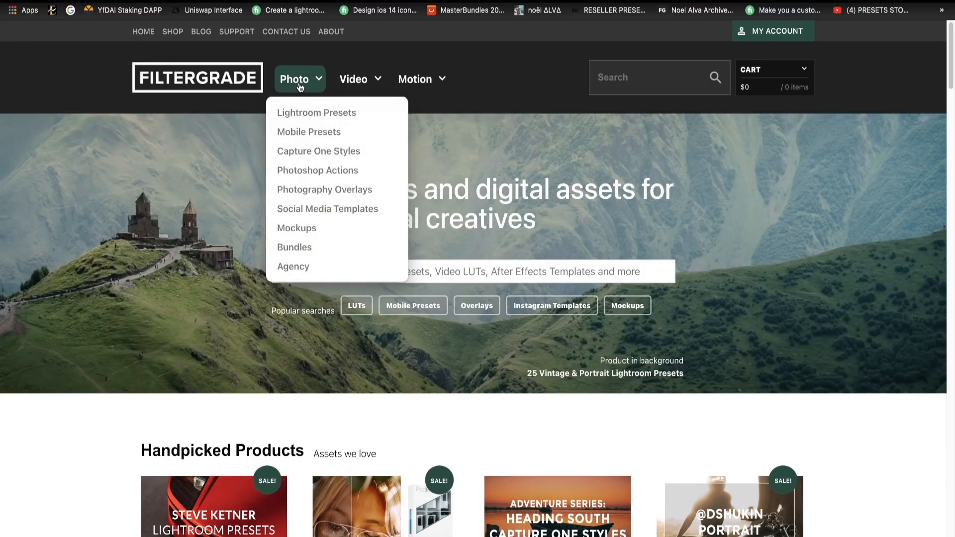
click(301, 115)
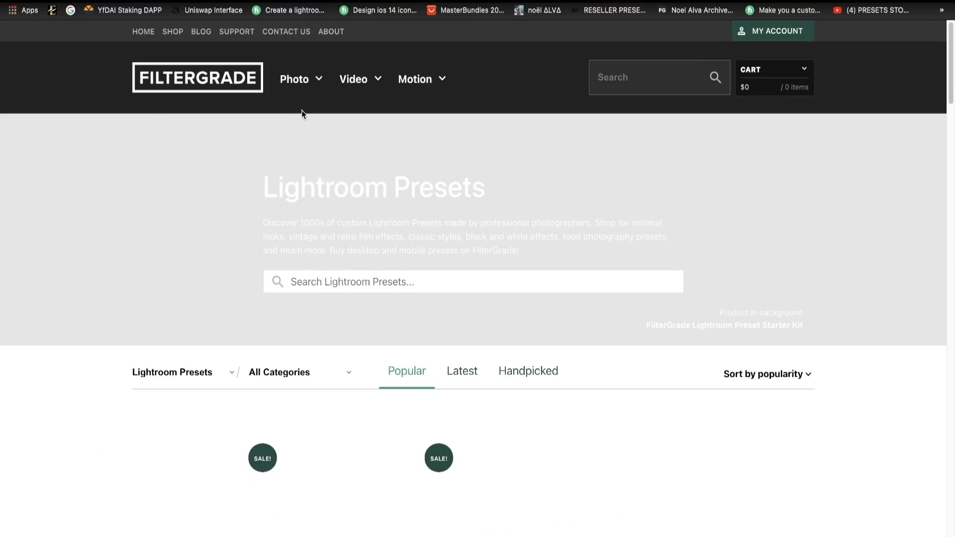
scroll(439, 307, down, 5)
scroll(439, 307, down, 3)
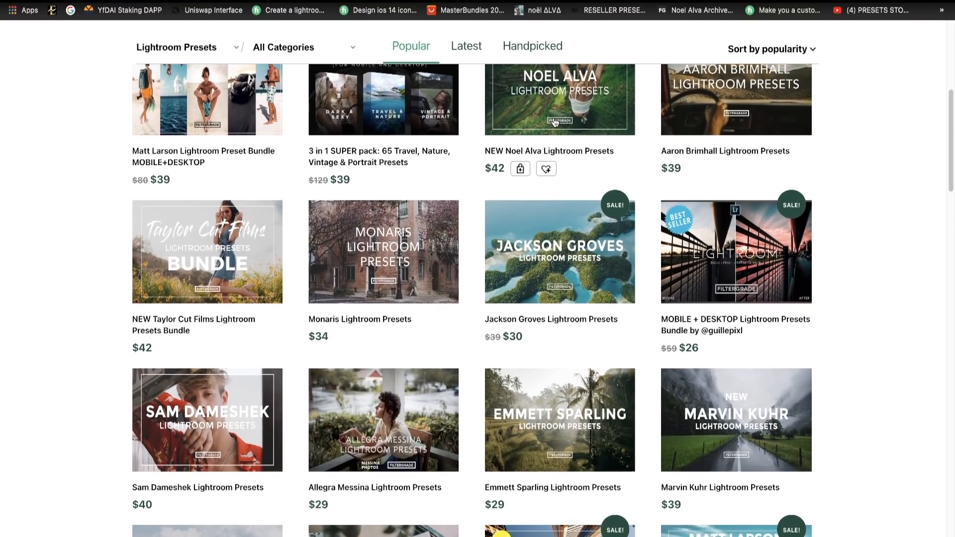
click(555, 122)
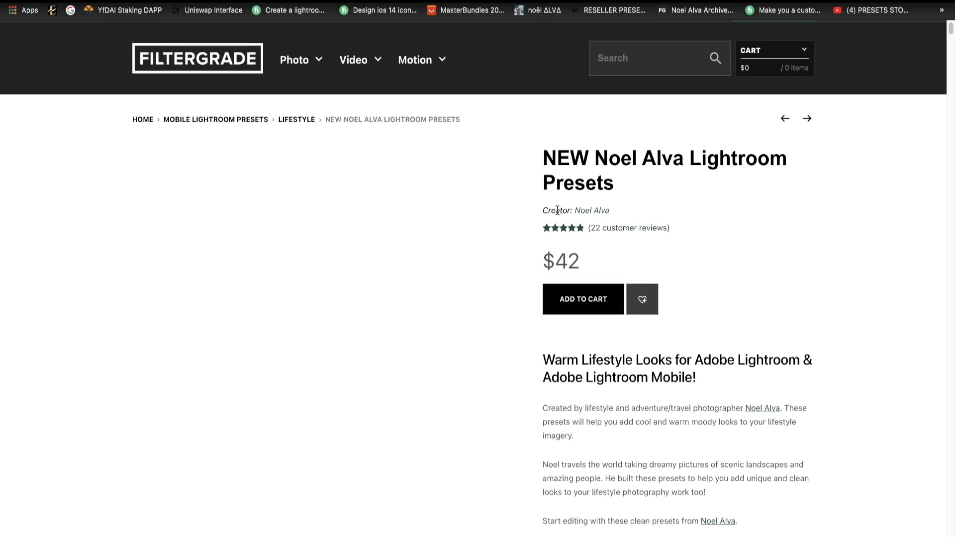
- View the preset creator's vendor page and search Google for the creator's name
click(584, 211)
scroll(568, 259, down, 1)
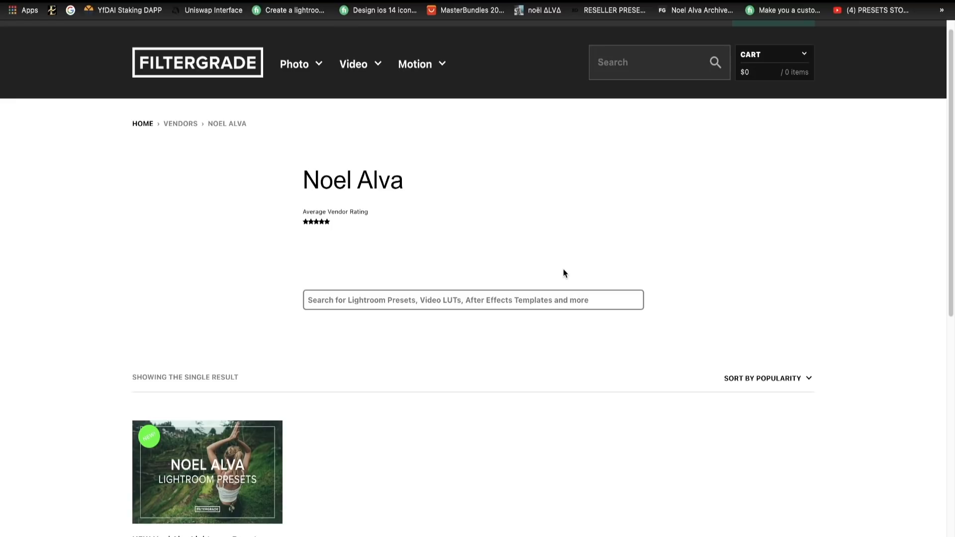
mouse_move(301, 190)
mouse_down()
mouse_move(415, 185)
mouse_move(306, 181)
mouse_up()
right_click(319, 182)
click(343, 225)
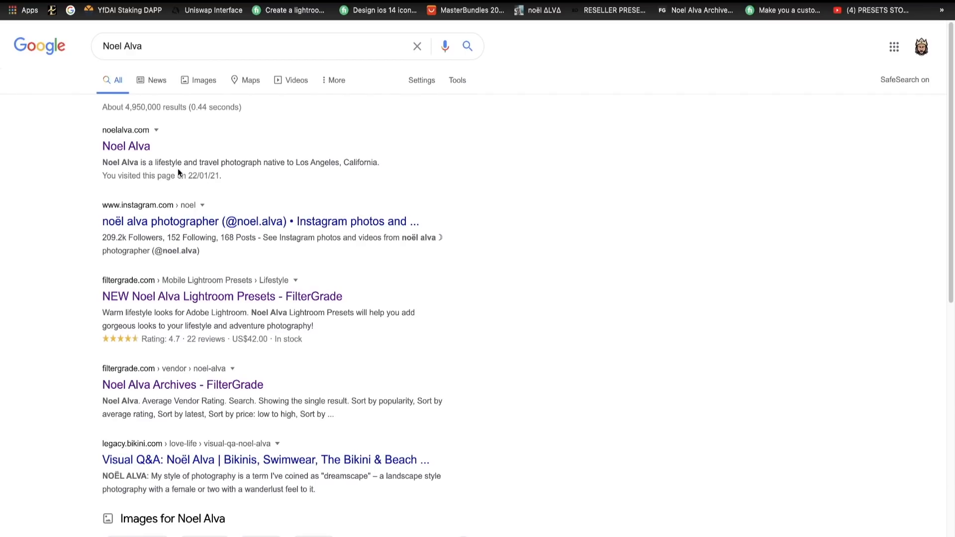
- Open the creator's own website from the search results and bring up its contact form, ready at the first name
click(122, 146)
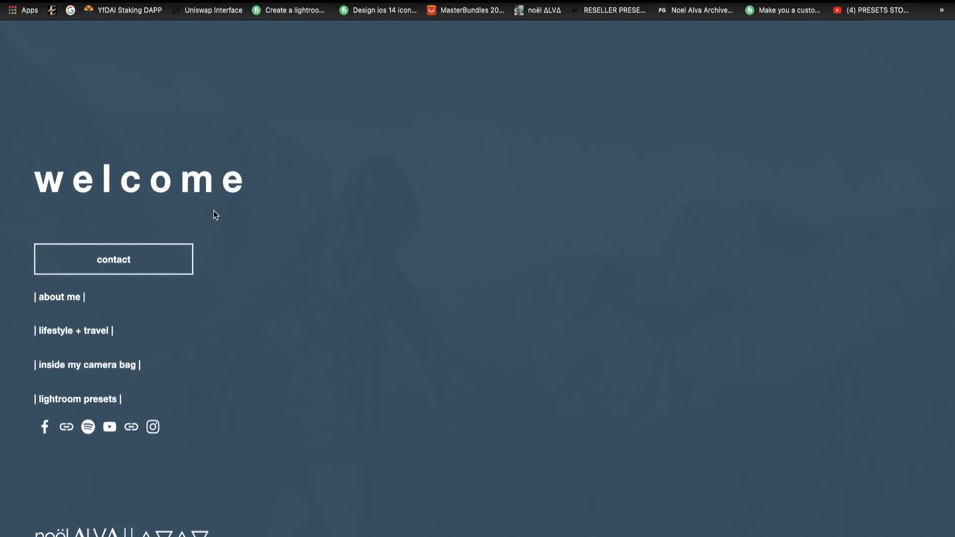
click(138, 263)
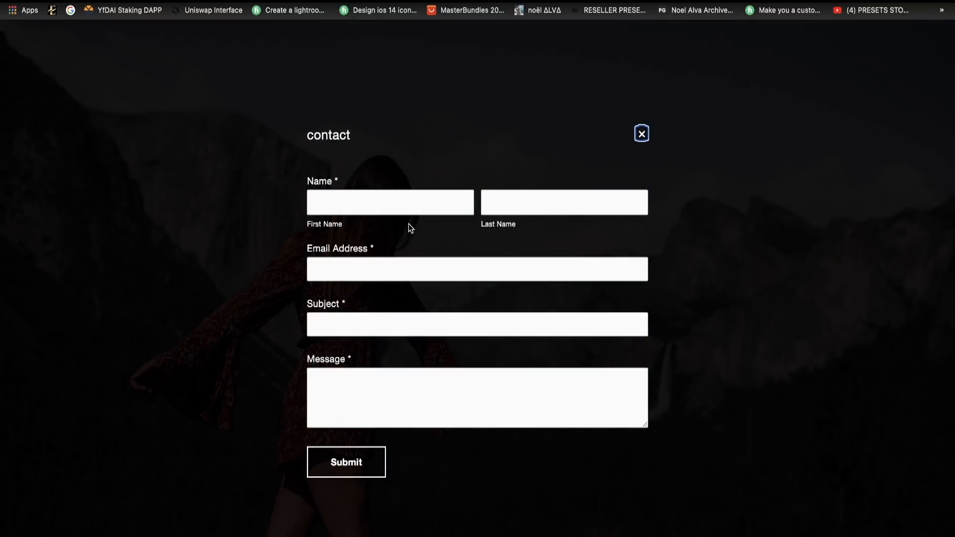
click(401, 198)
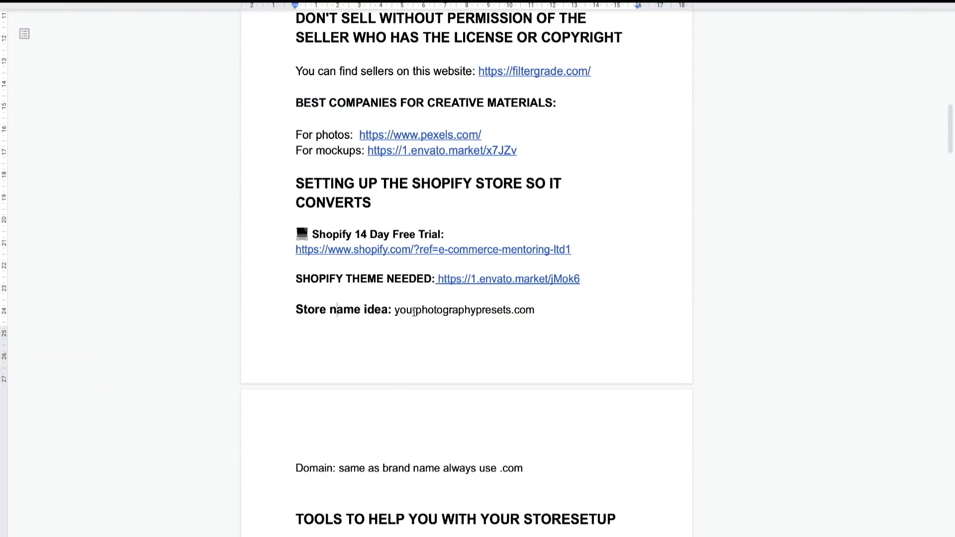
- Switch to the cheat sheet's Shopify store setup section and highlight the store name idea yourphotographypresets.com
scroll(412, 312, down, 1)
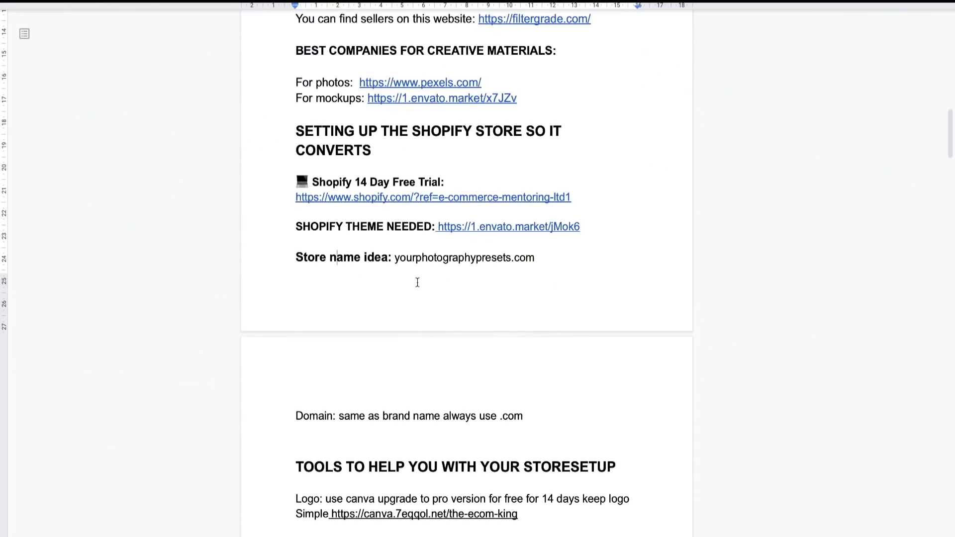
drag(296, 260, 423, 258)
click(429, 258)
drag(394, 259, 533, 255)
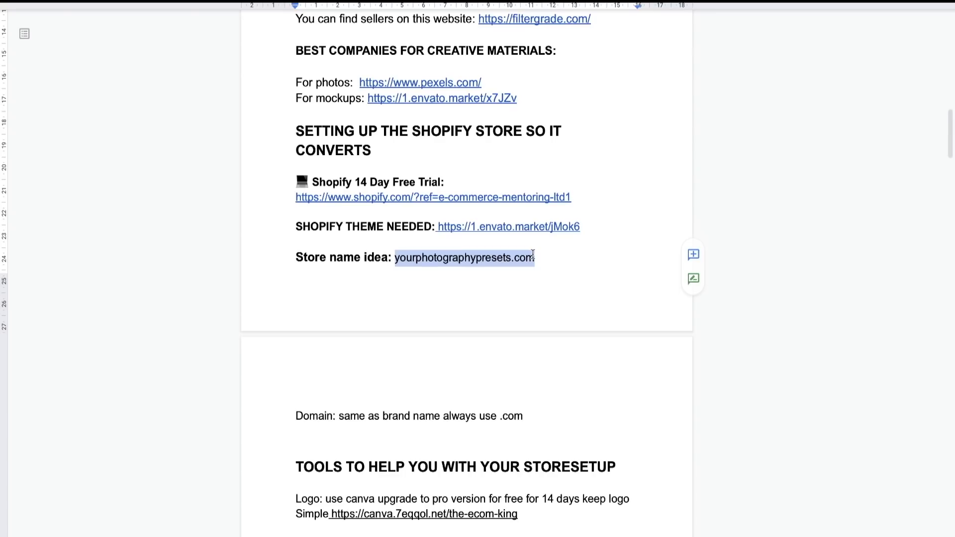
click(533, 254)
- Highlight the domain guideline about matching the brand name with .com, and look back over the store setup links
scroll(499, 341, down, 3)
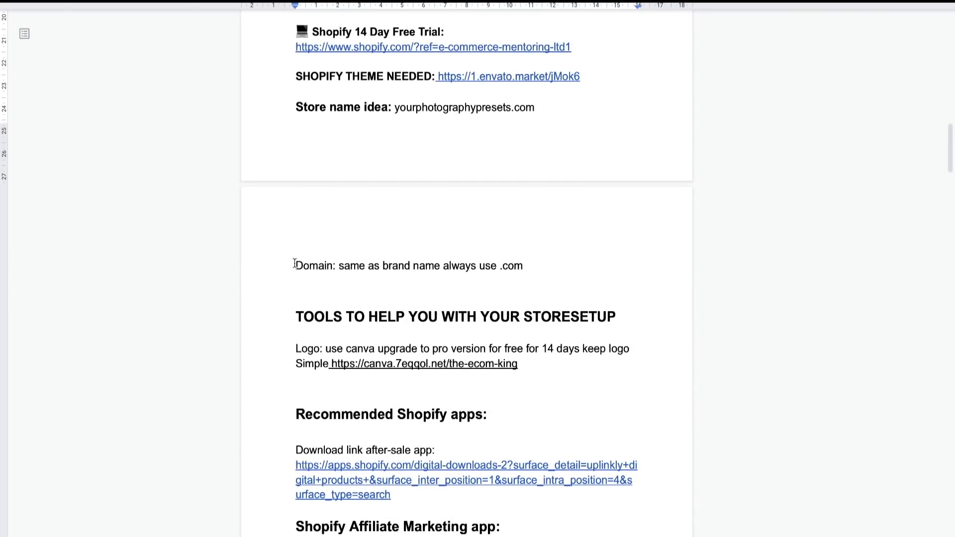
drag(295, 264, 524, 264)
click(523, 265)
scroll(519, 261, up, 3)
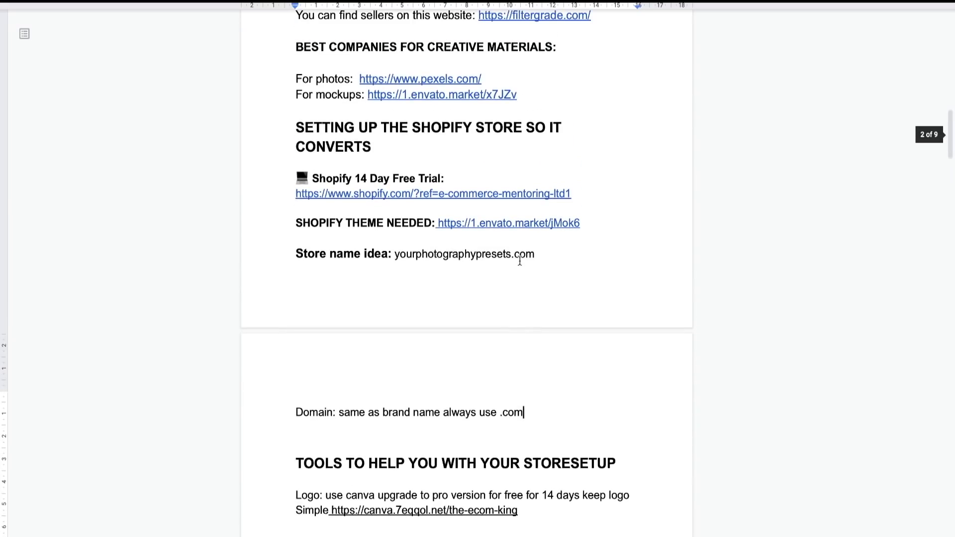
scroll(520, 261, up, 1)
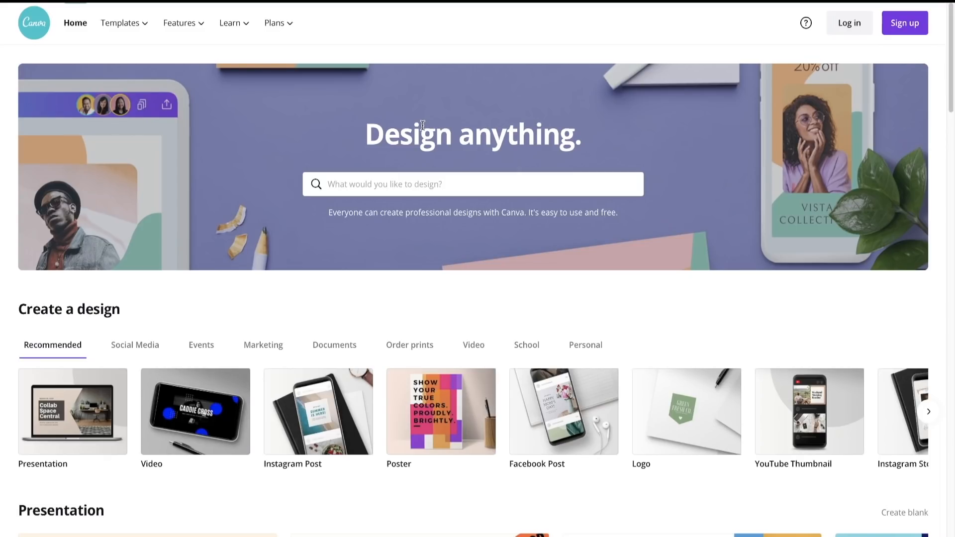
- Switch to Canva, search for the Logo design type, start a blank logo design and skip the introductory tour
click(412, 192)
text(log)
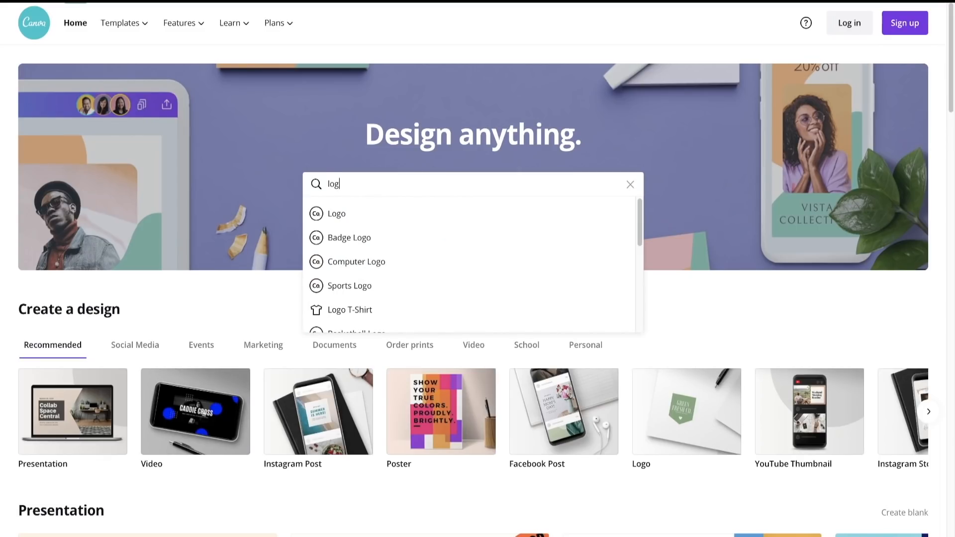
click(385, 220)
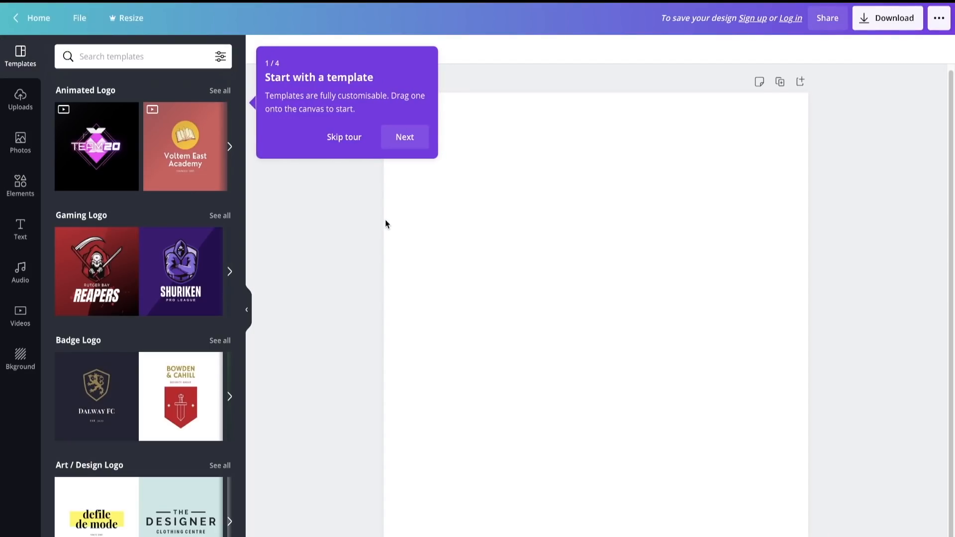
click(350, 139)
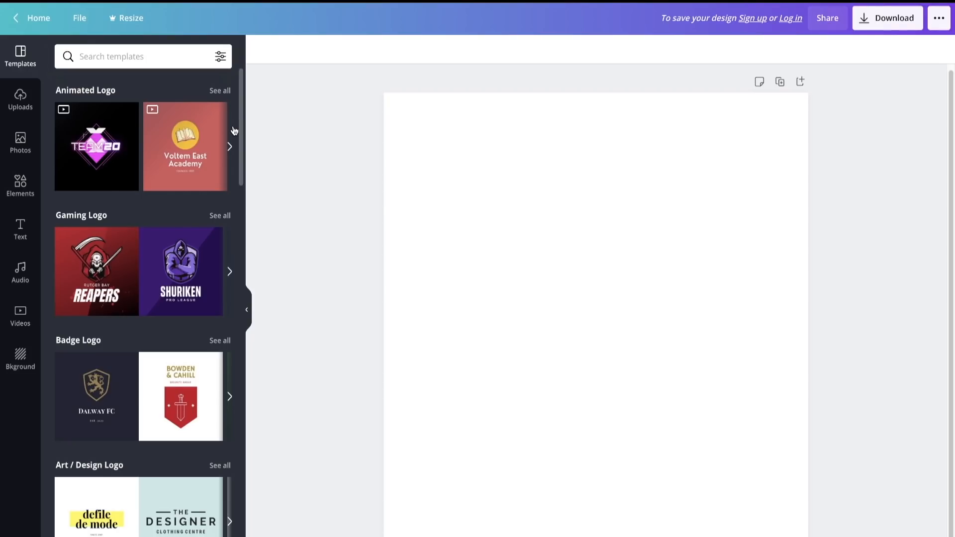
- Browse the logo templates by category and through the full list for a suitable store logo style
scroll(155, 352, down, 5)
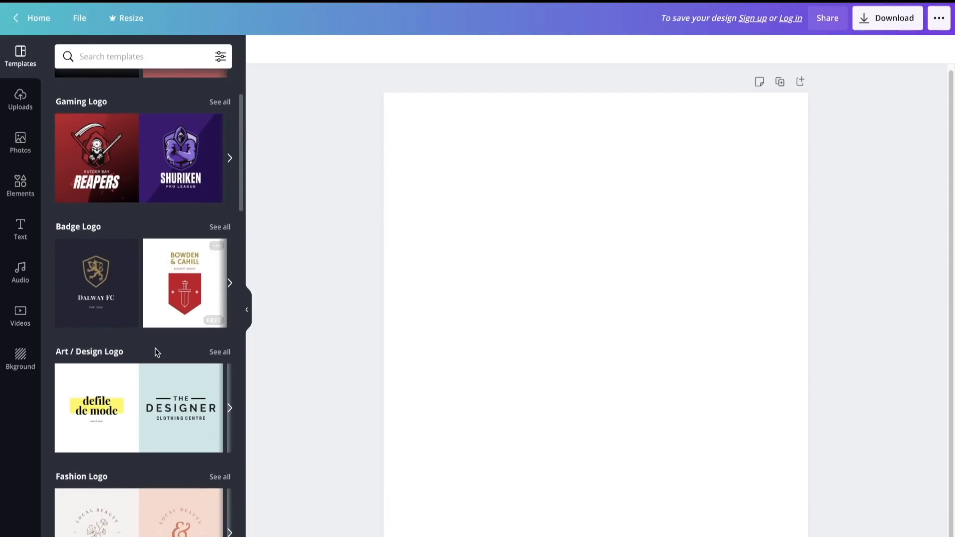
scroll(174, 446, down, 10)
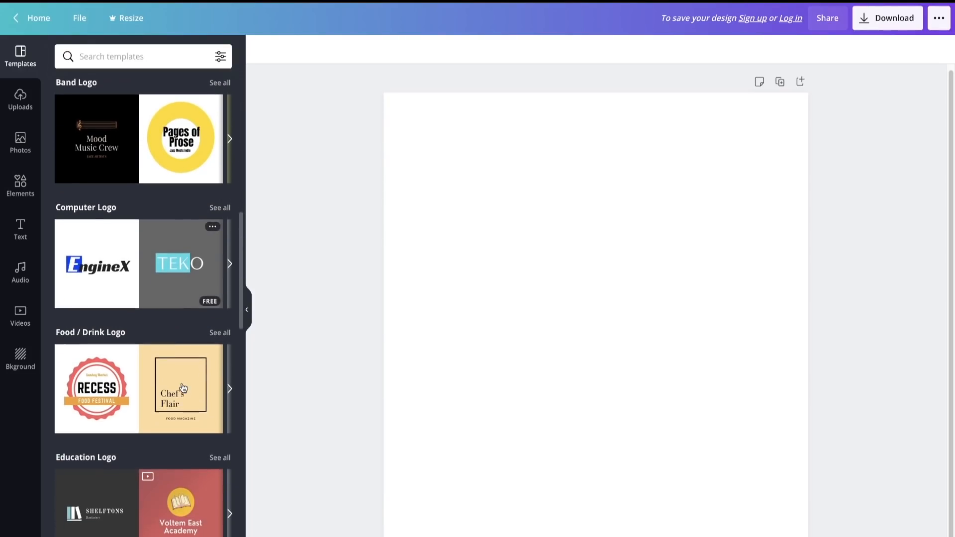
scroll(183, 388, down, 10)
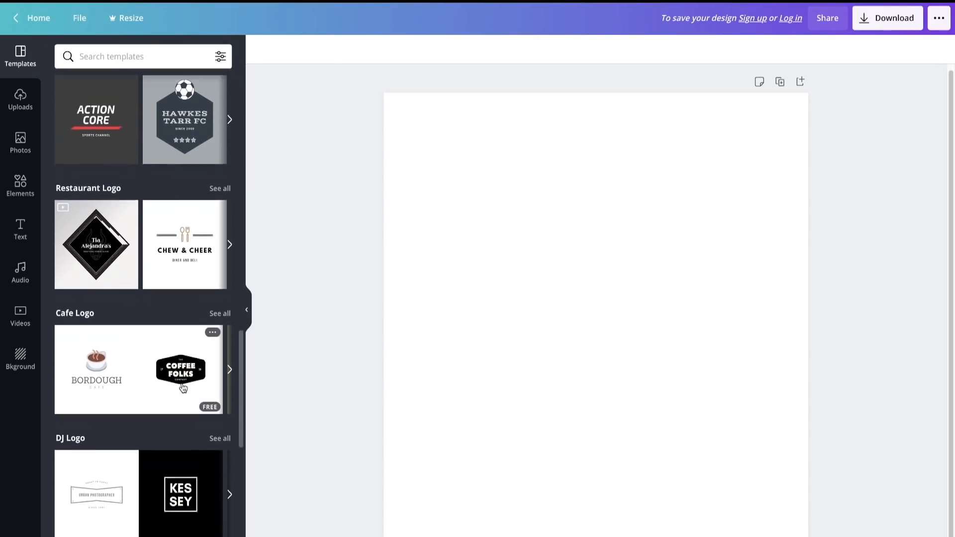
scroll(183, 388, down, 10)
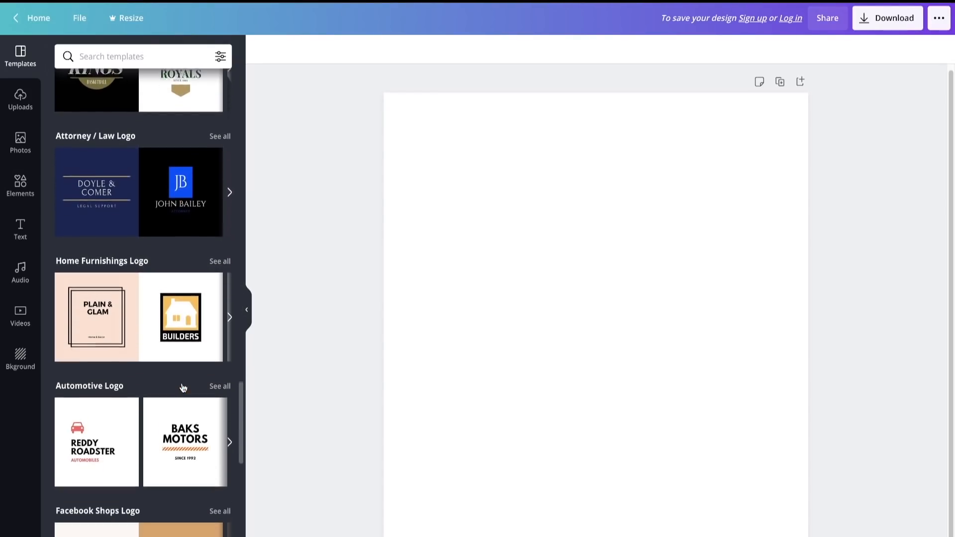
scroll(183, 388, down, 2)
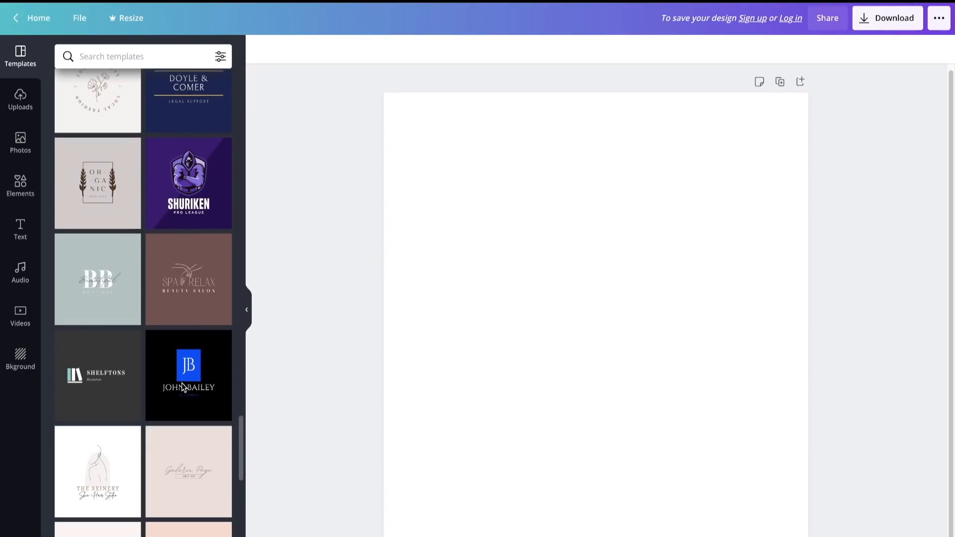
scroll(183, 386, down, 10)
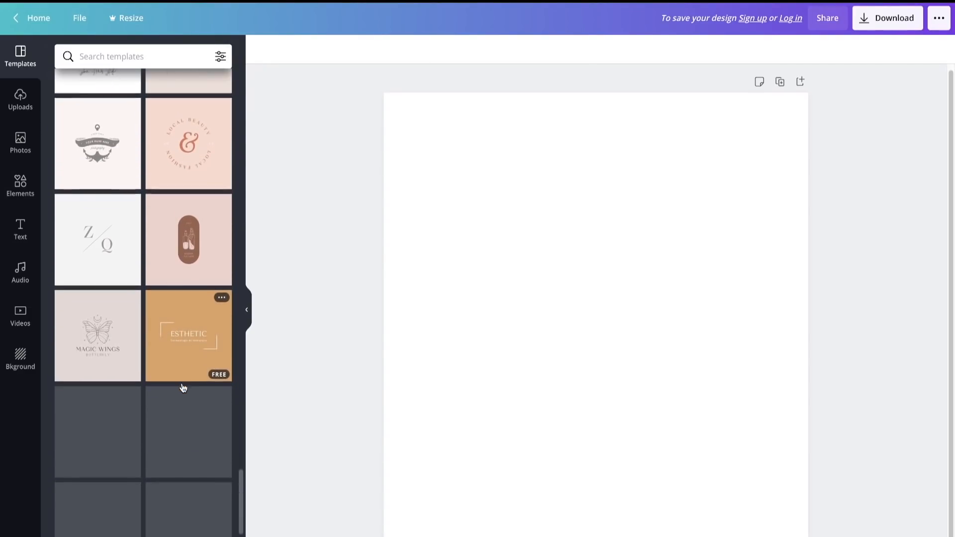
scroll(181, 383, down, 1)
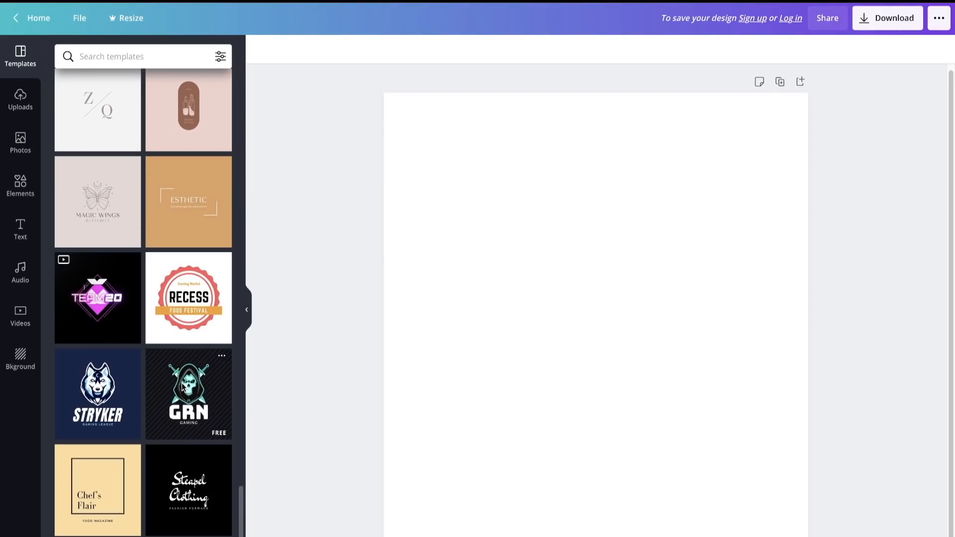
scroll(182, 387, down, 7)
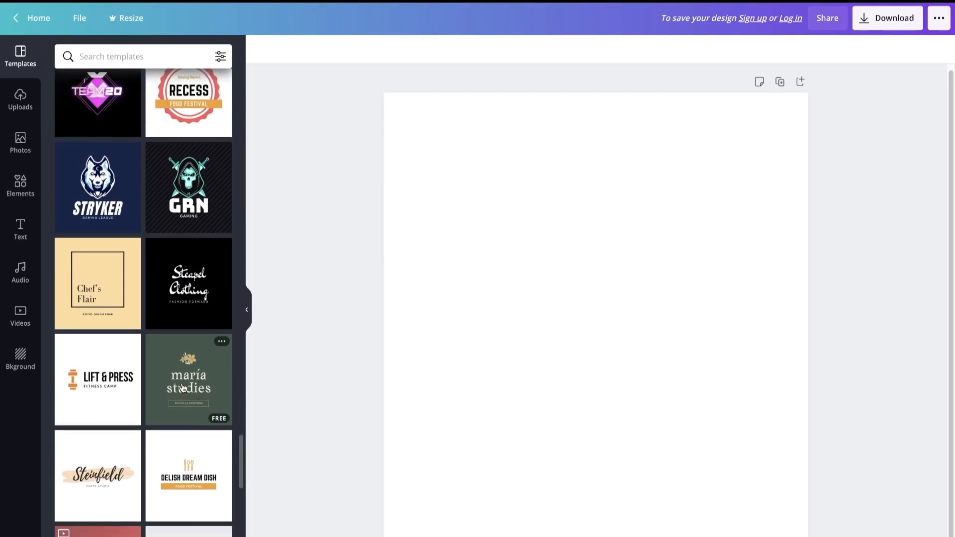
- Look through the ready-made text styles available for the logo design
click(21, 229)
scroll(180, 369, down, 8)
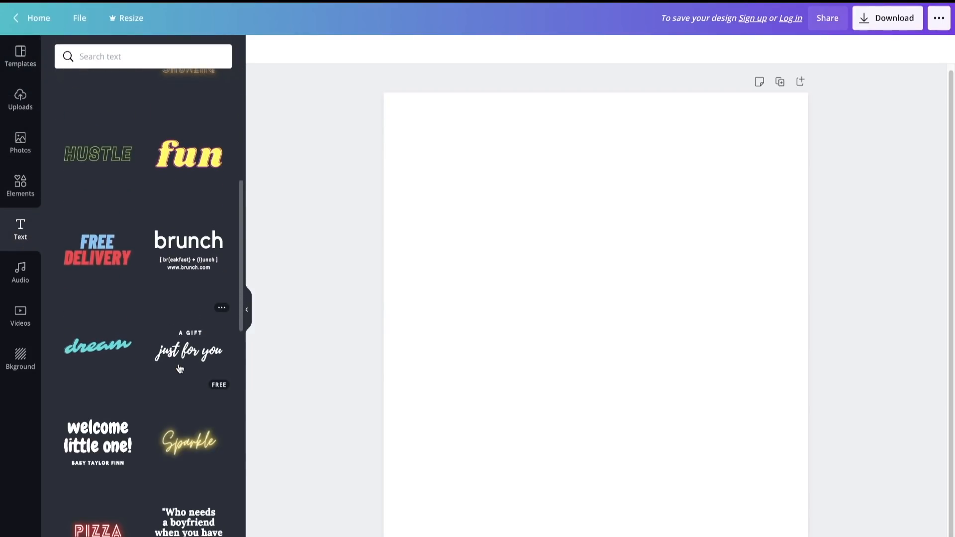
scroll(180, 369, down, 6)
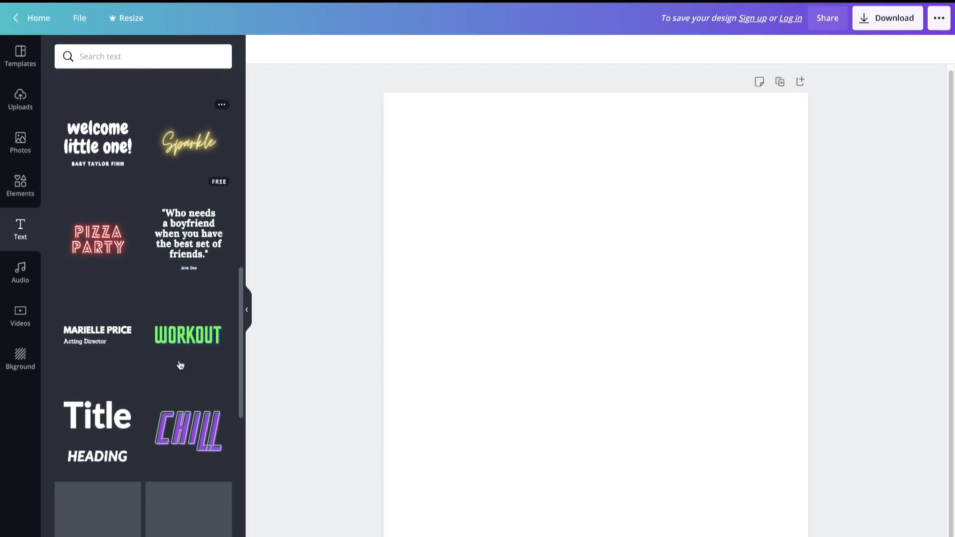
- Add the bold name-and-job-title text style to the blank logo page and delete its job title line
scroll(179, 365, down, 1)
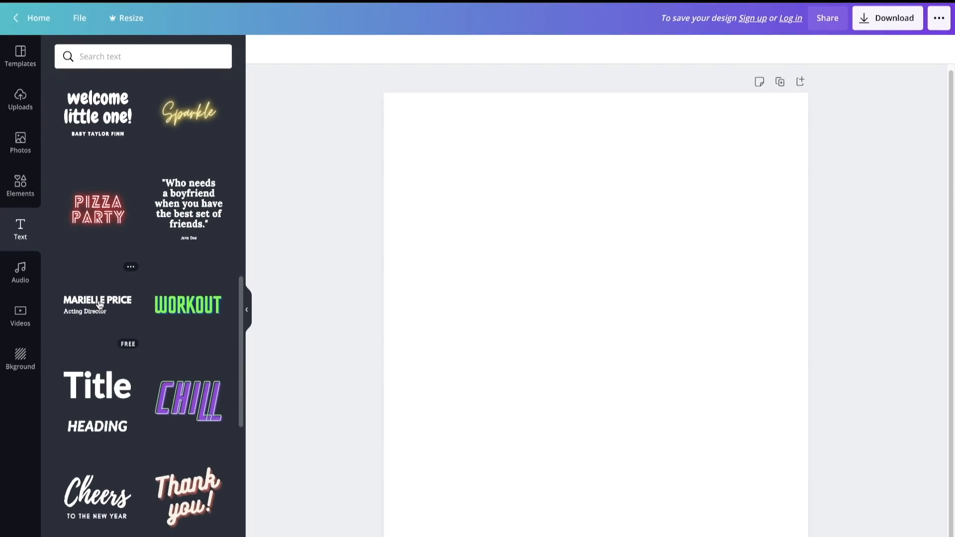
drag(99, 305, 480, 286)
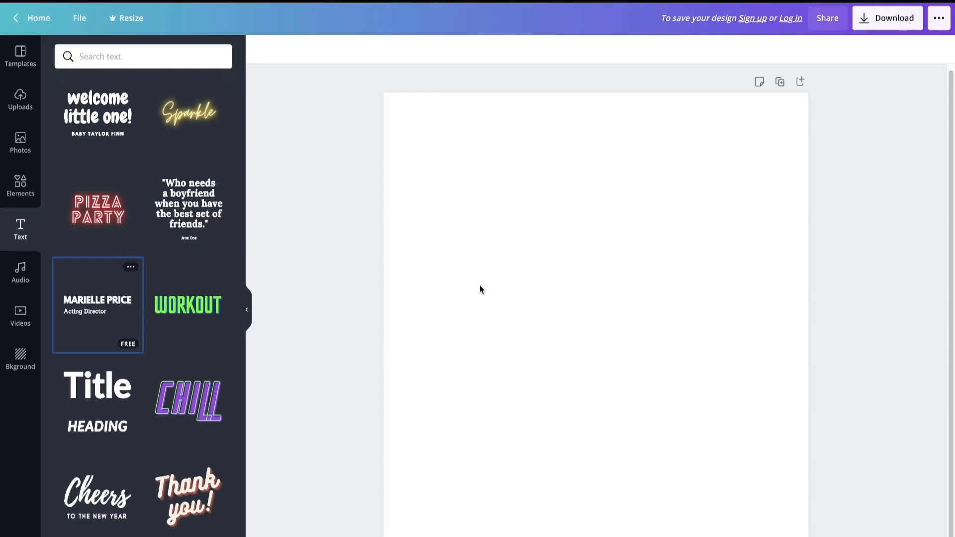
click(652, 324)
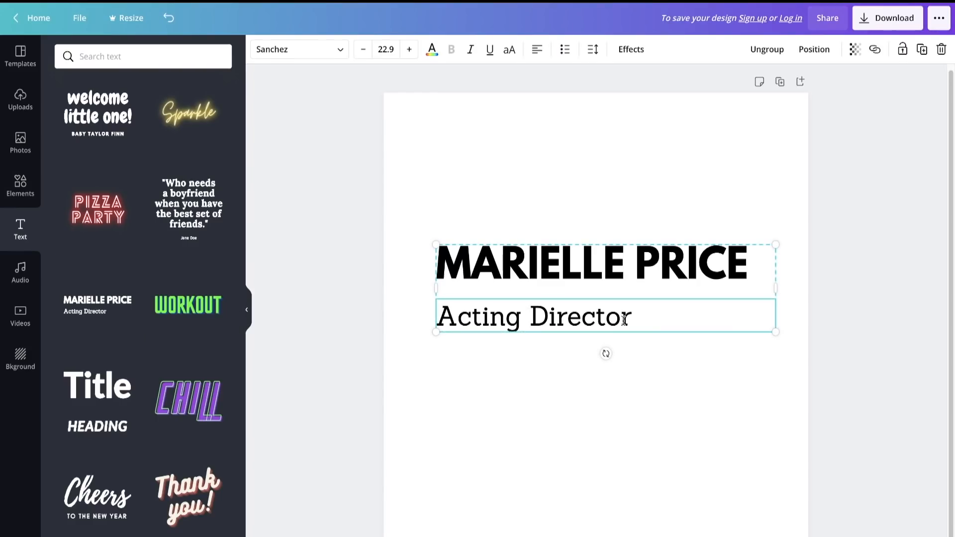
double_click(634, 321)
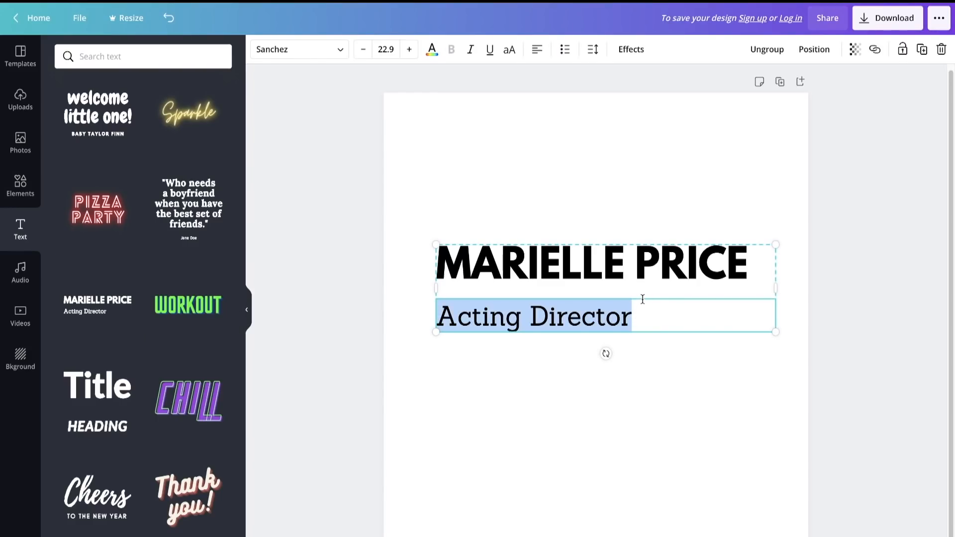
click(642, 299)
key(BackSpace)
click(650, 295)
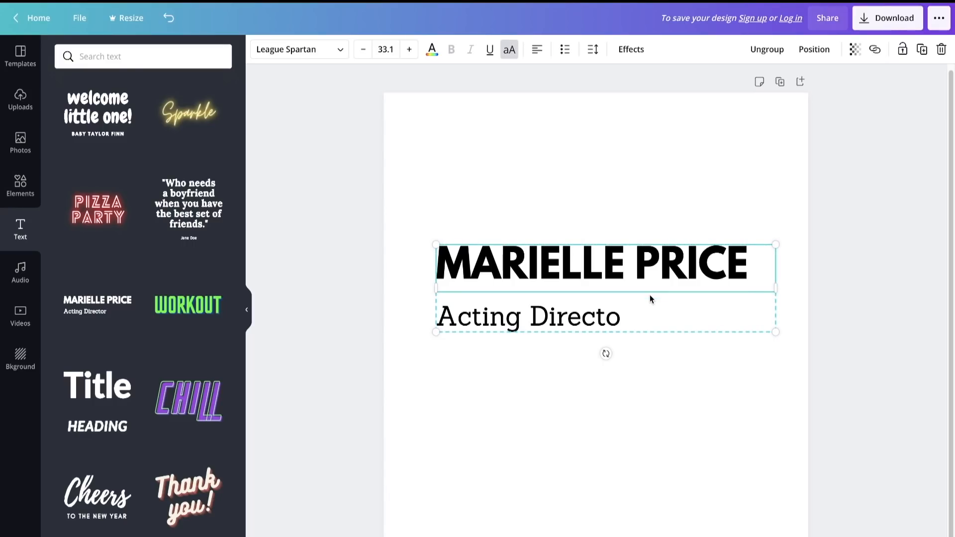
click(646, 315)
key(Delete)
- Replace the placeholder name in the heading with "YOURLIGHTROOM PRESETS"
double_click(718, 263)
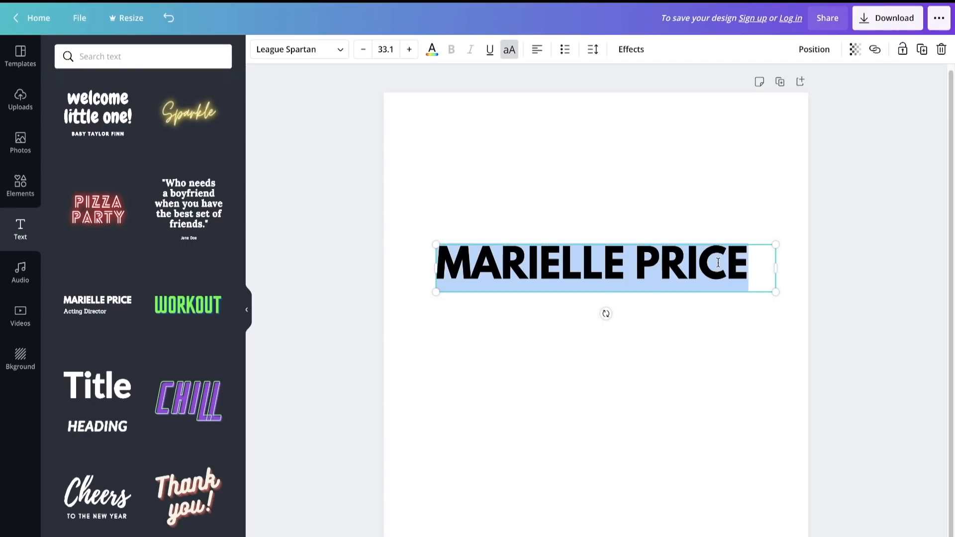
key(Right)
key(BackSpace)
key(BackSpace)
key(BackSpace)
key(BackSpace)
key(BackSpace)
key(BackSpace)
key(BackSpace)
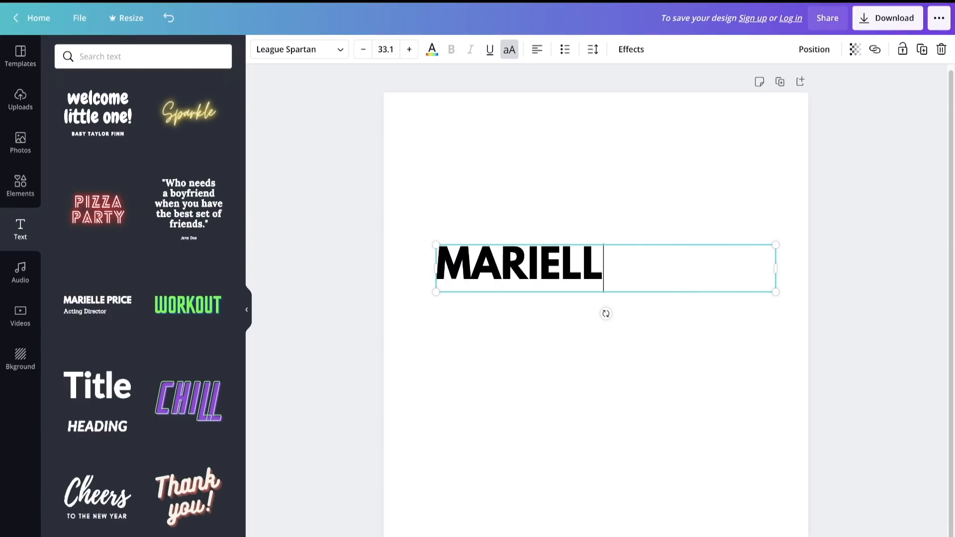
key(BackSpace)
key(BackSpace)
key(BackSpace)
key(BackSpace)
key(BackSpace)
key(BackSpace)
key(BackSpace)
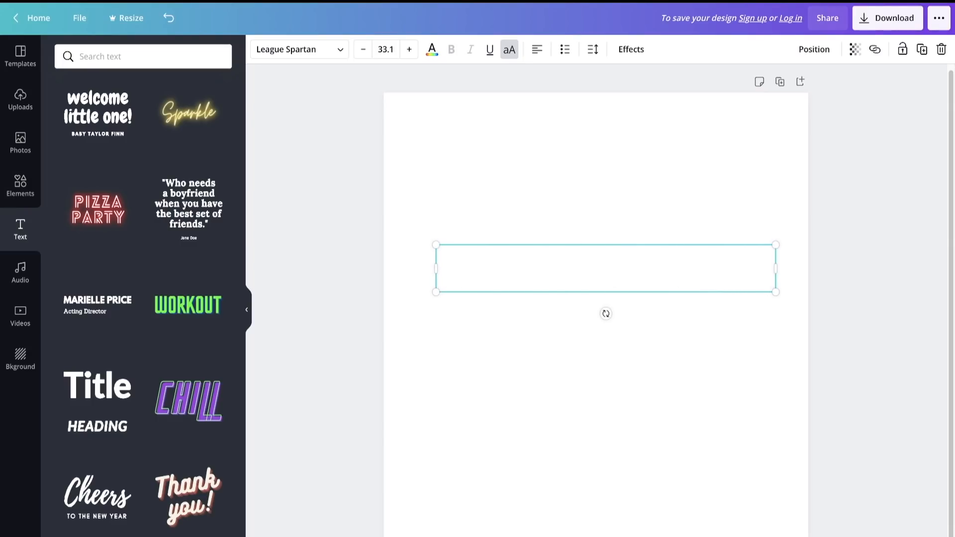
text(YOURLIGHTROOM PRESETS)
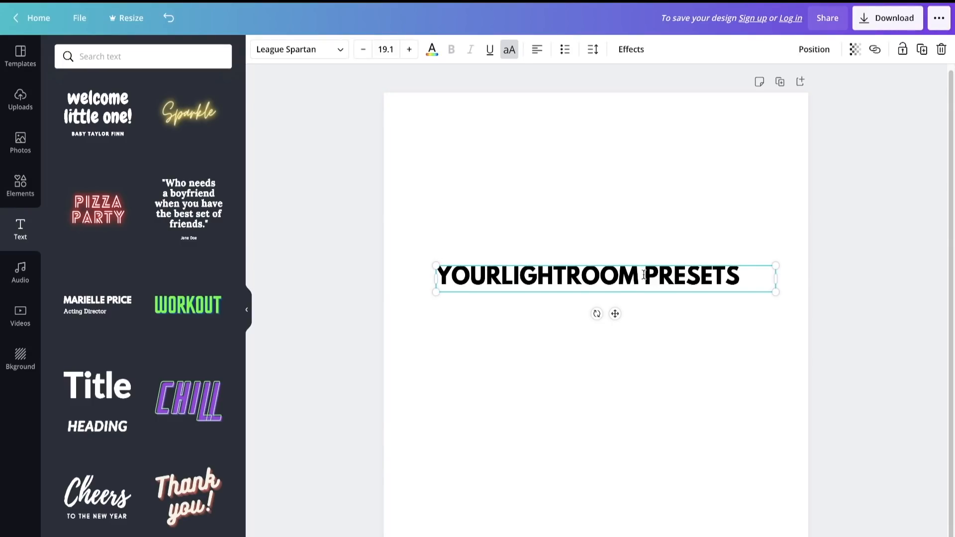
- Widen the logo text box past the page's edge and shift it slightly down and to the left
drag(776, 279, 864, 278)
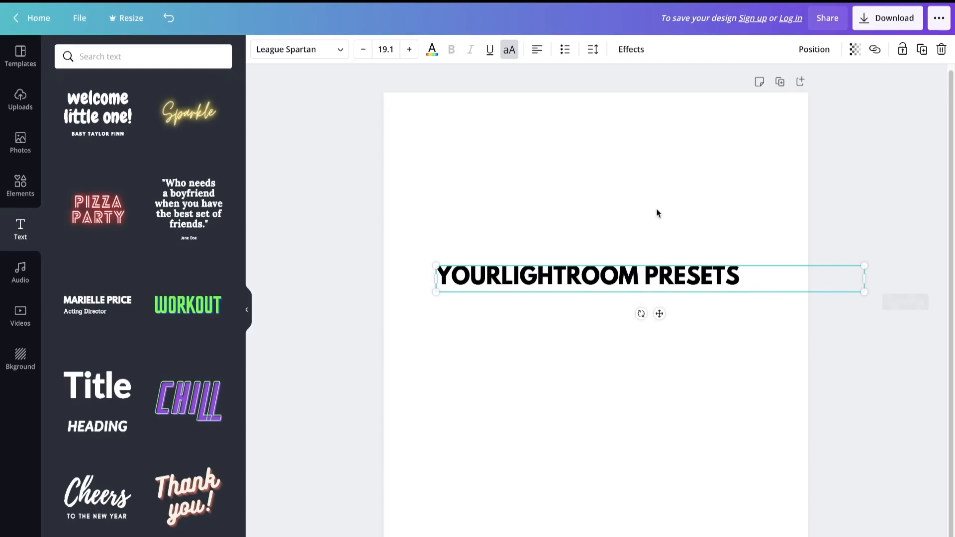
click(656, 213)
click(748, 284)
drag(749, 284, 408, 284)
click(724, 287)
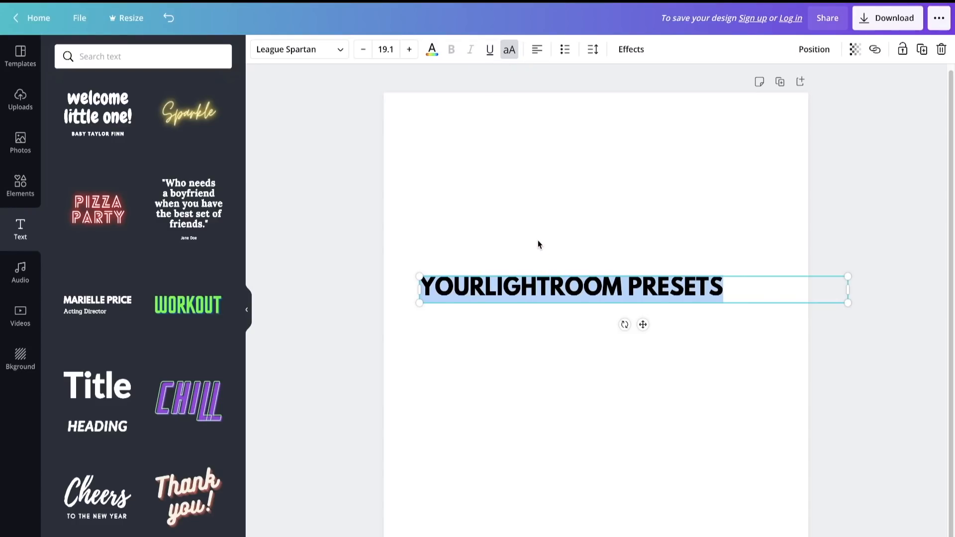
- Increase the font size of the logo text and reposition it across the width of the page
click(409, 49)
click(409, 49)
click(409, 49)
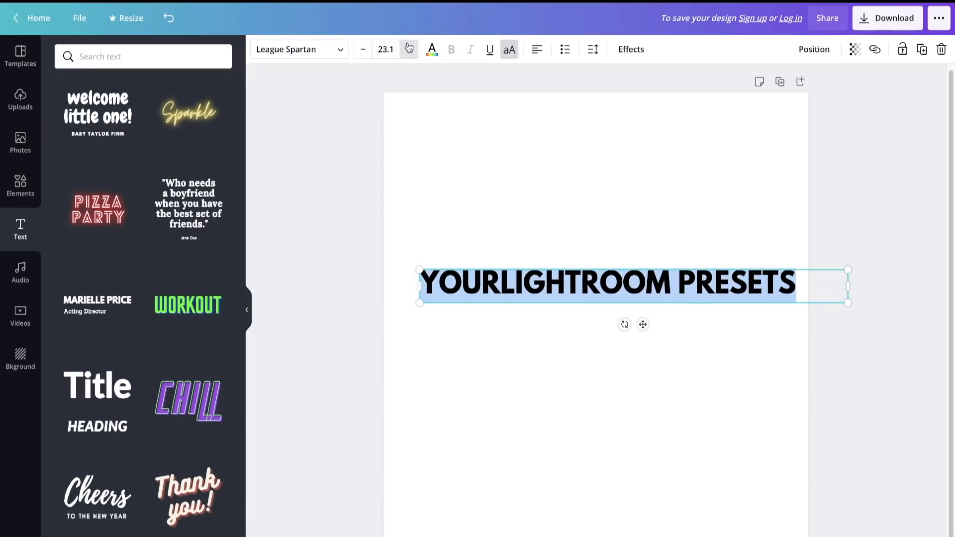
click(409, 49)
click(409, 48)
click(409, 49)
click(409, 49)
click(547, 248)
drag(614, 290, 585, 299)
mouse_move(391, 286)
mouse_down()
mouse_move(468, 287)
mouse_move(476, 297)
mouse_move(371, 279)
mouse_move(379, 284)
mouse_up()
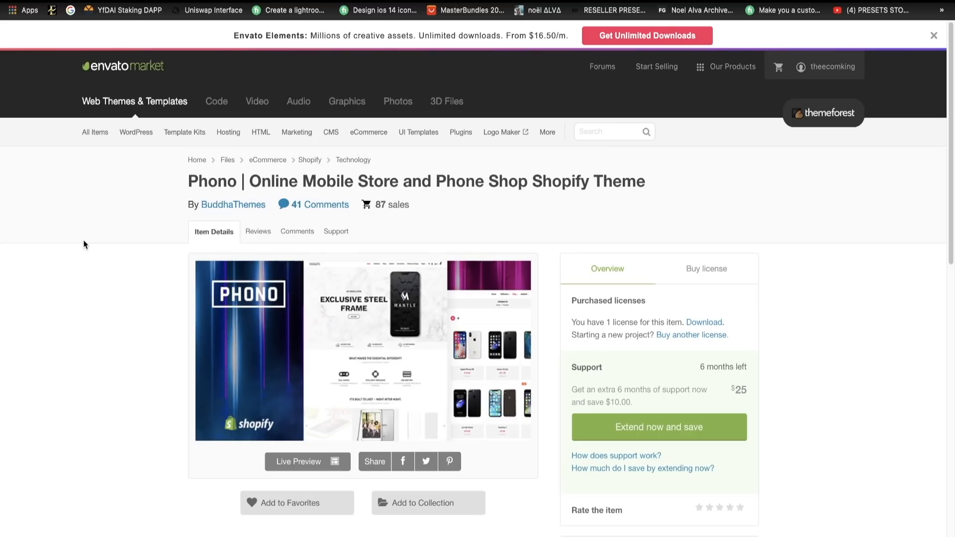
- Switch to ThemeForest and look over the item page of the Phono mobile store Shopify theme
scroll(408, 407, down, 3)
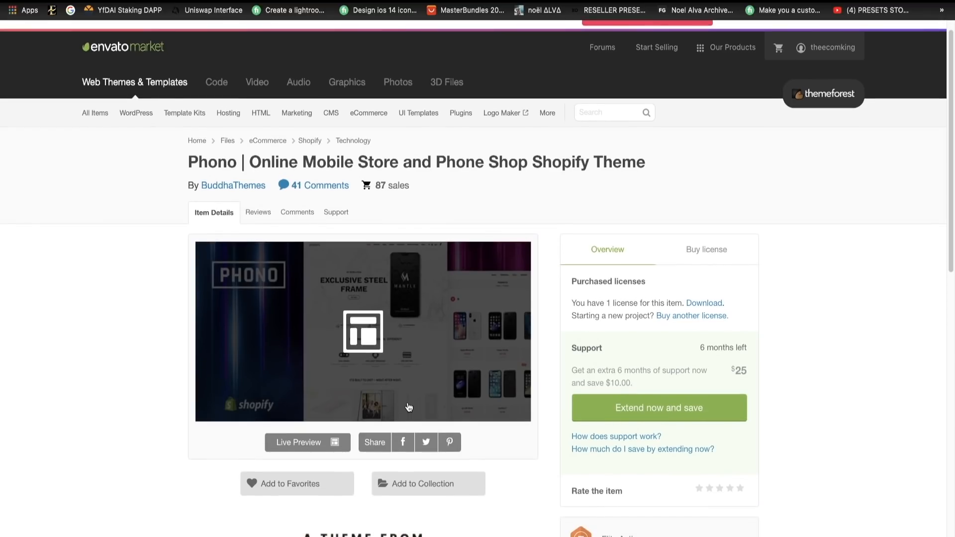
scroll(407, 261, up, 2)
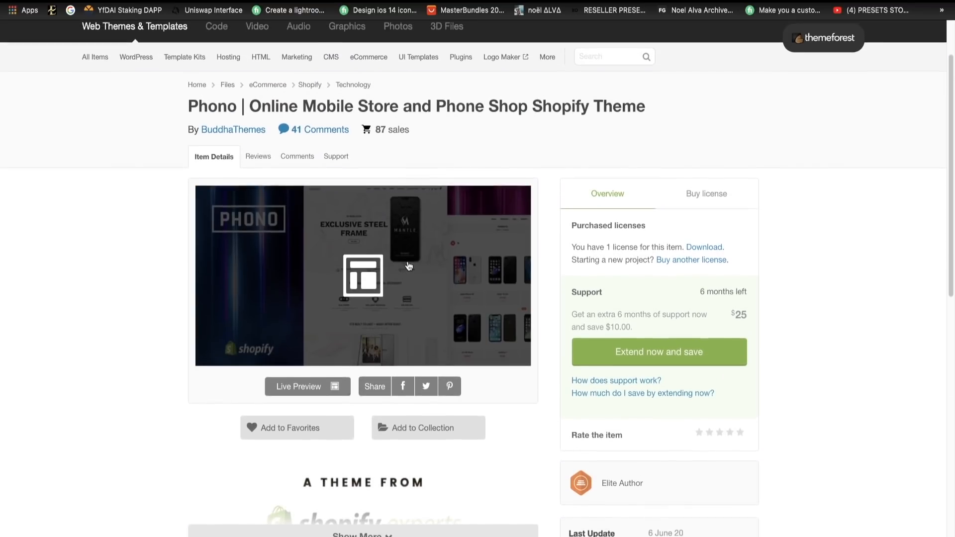
scroll(628, 232, up, 1)
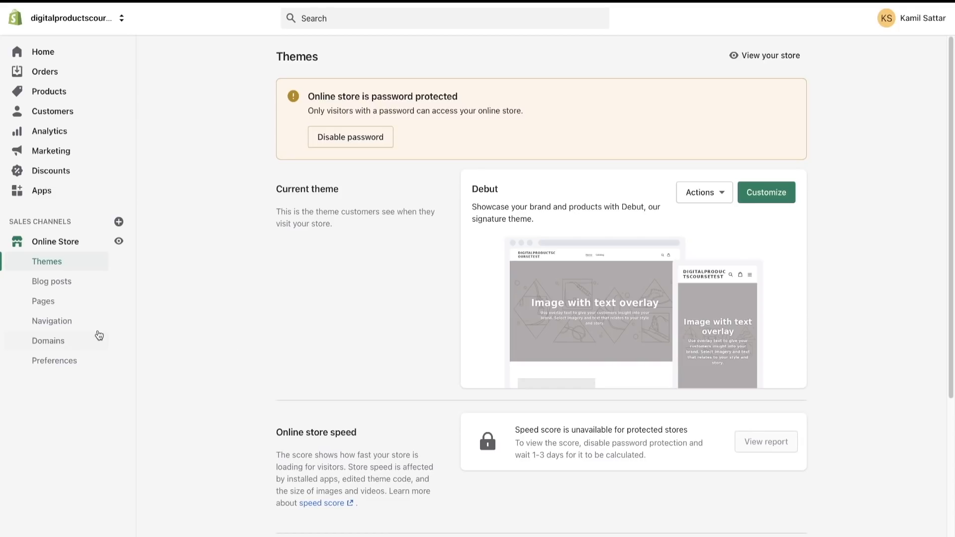
- Switch to the Shopify admin, look at the store's domain options and return to its themes
click(72, 344)
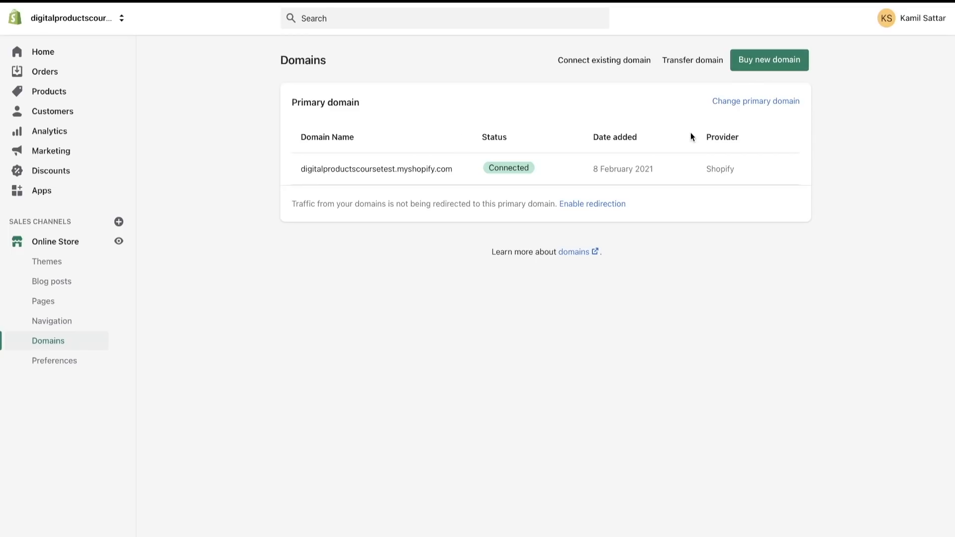
click(53, 243)
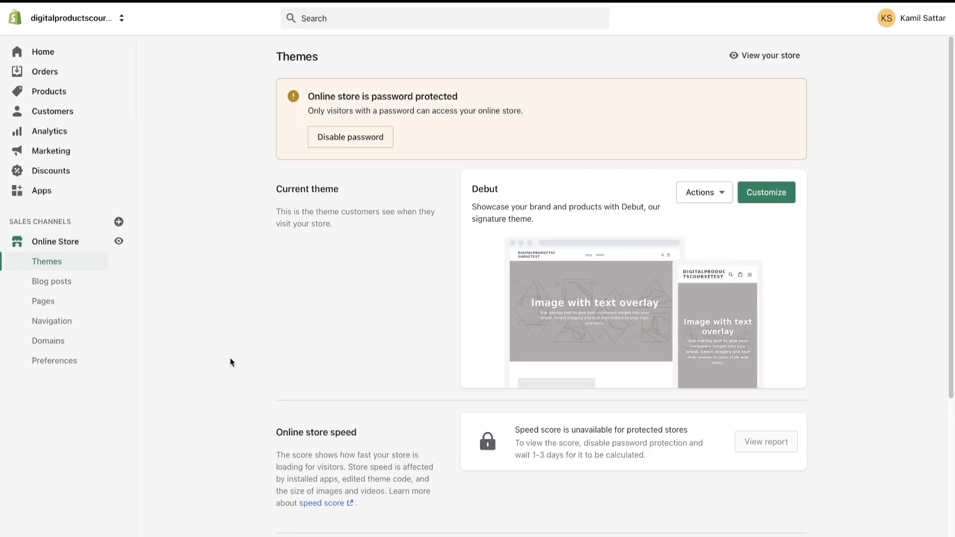
- Upload Theme.zip from the themeforest Shopify theme folder in Downloads to the store's theme library
scroll(312, 410, down, 4)
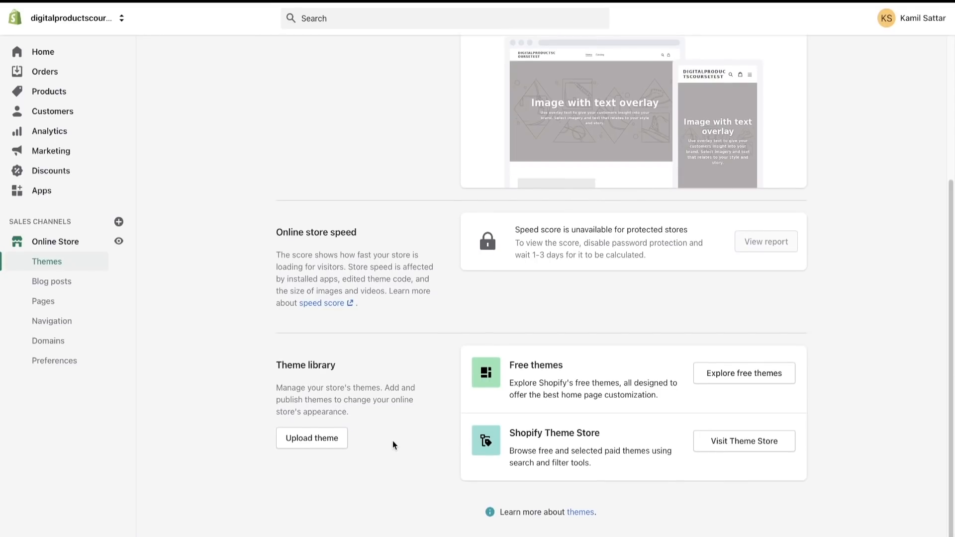
click(323, 438)
click(435, 283)
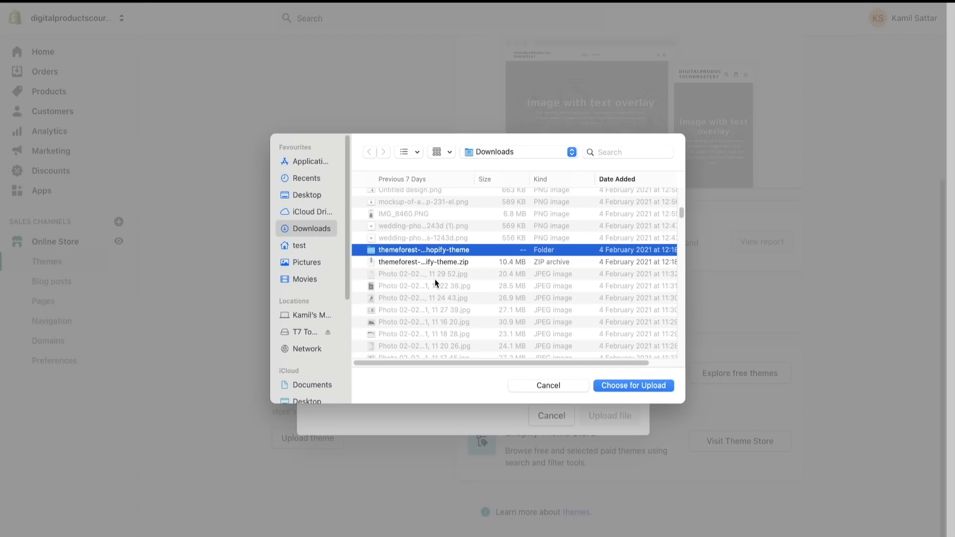
double_click(420, 251)
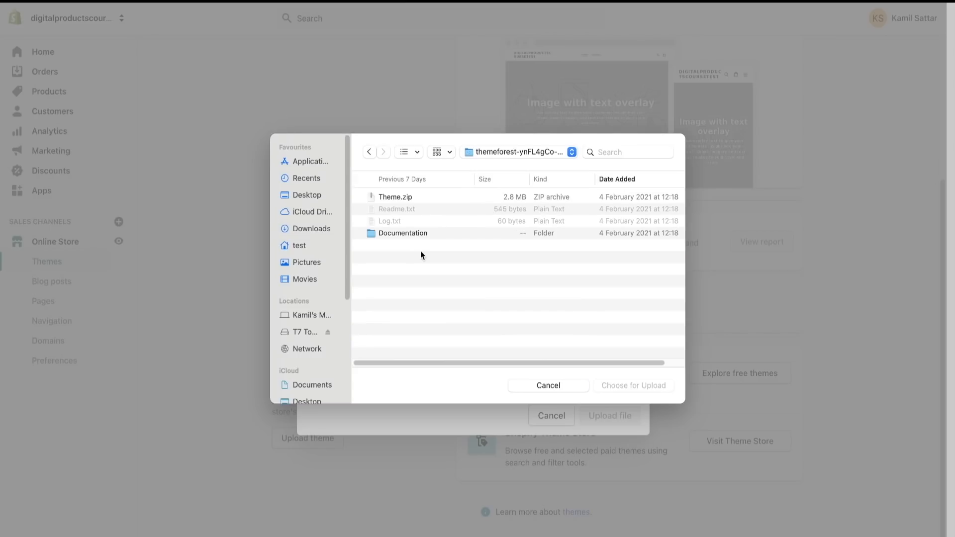
click(408, 196)
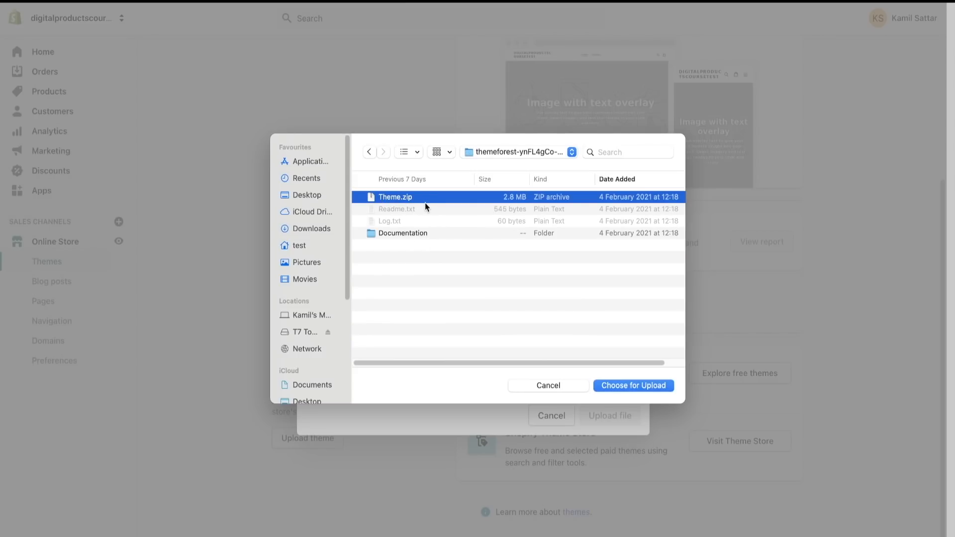
click(644, 385)
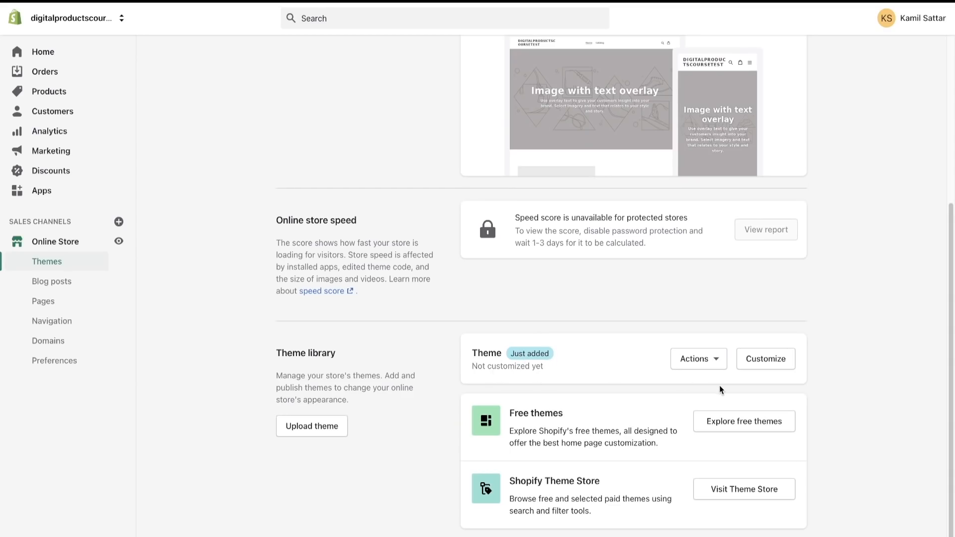
- Publish the newly uploaded theme as the store's current theme
click(702, 360)
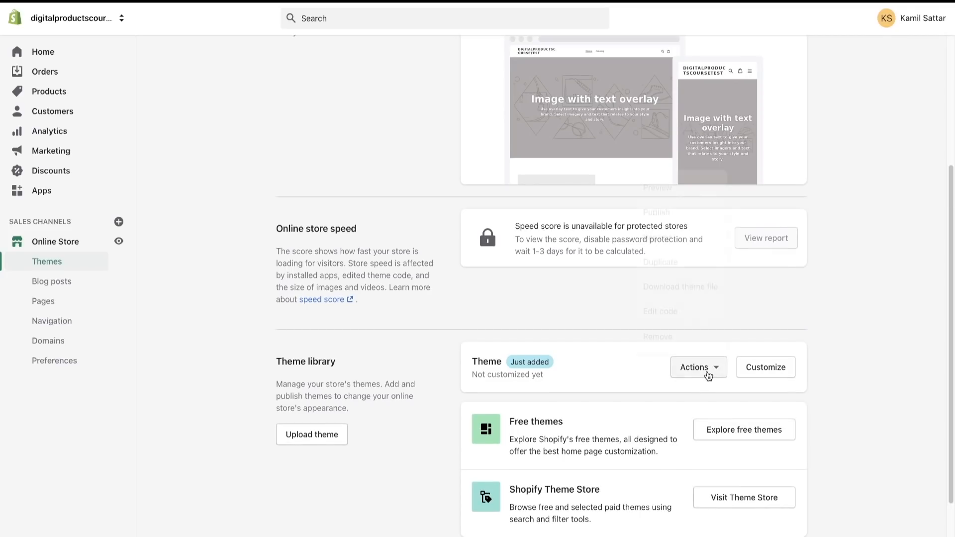
click(455, 308)
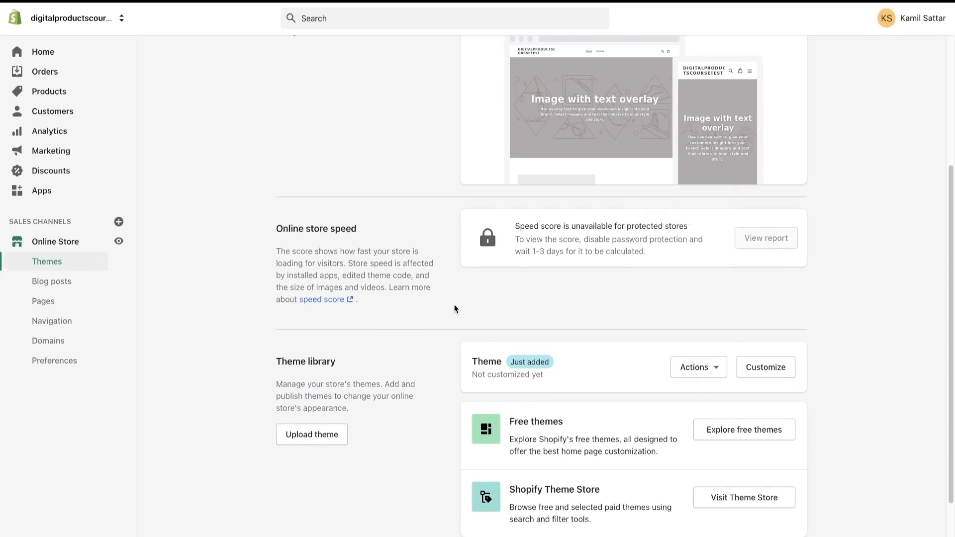
click(695, 366)
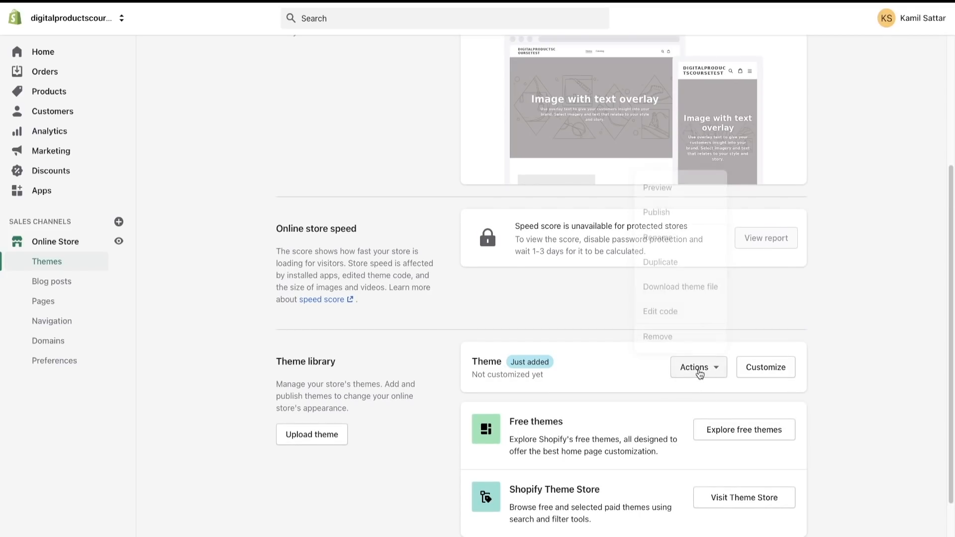
click(662, 217)
click(617, 431)
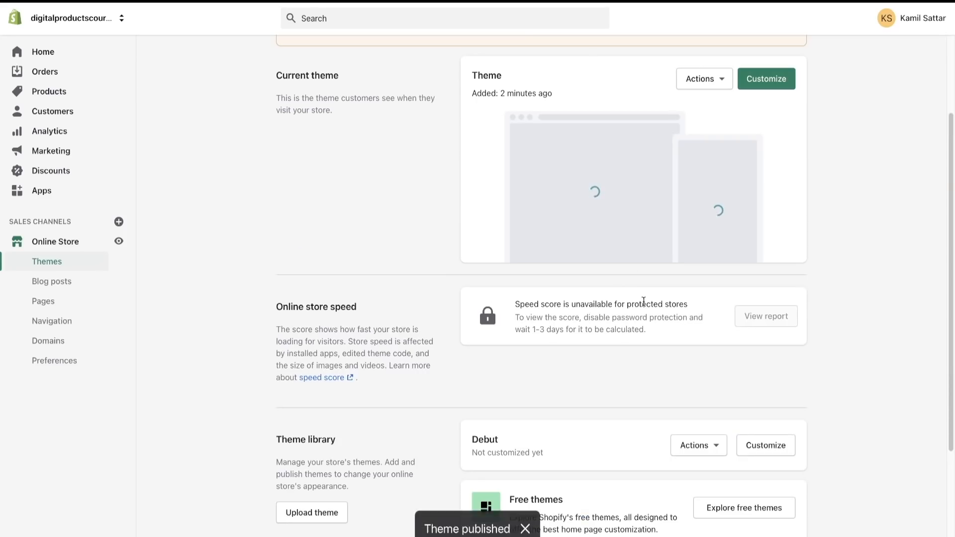
scroll(642, 189, up, 1)
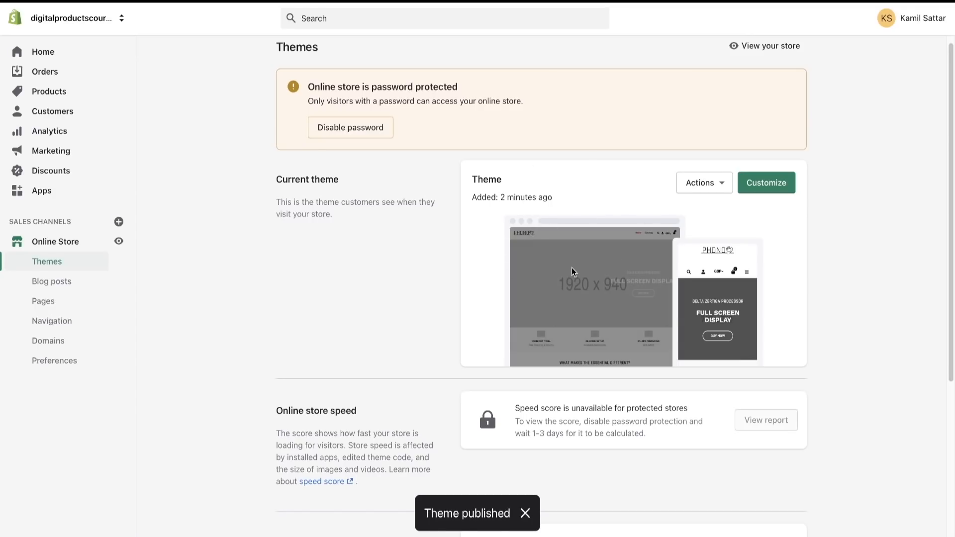
- Open the published theme for customization and look through its default home page sections
click(766, 188)
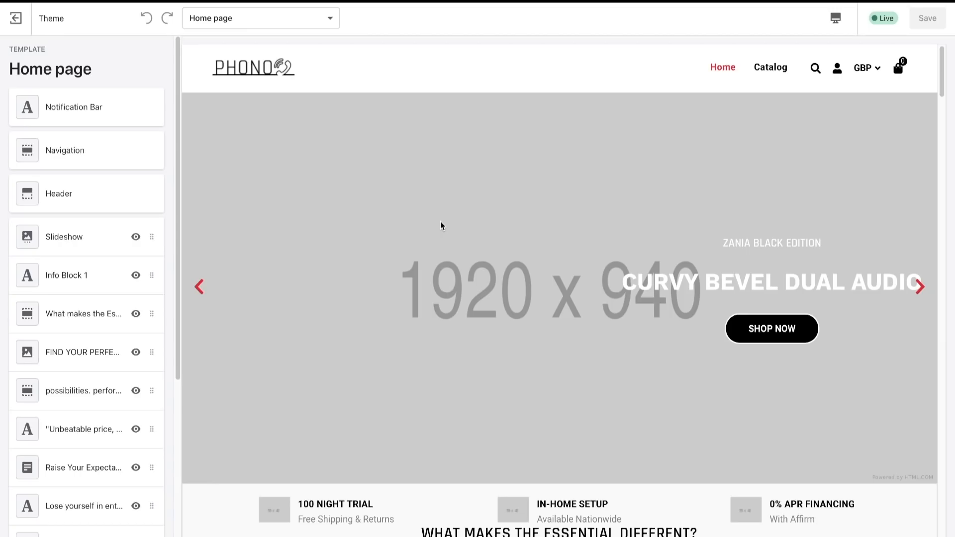
scroll(473, 296, down, 10)
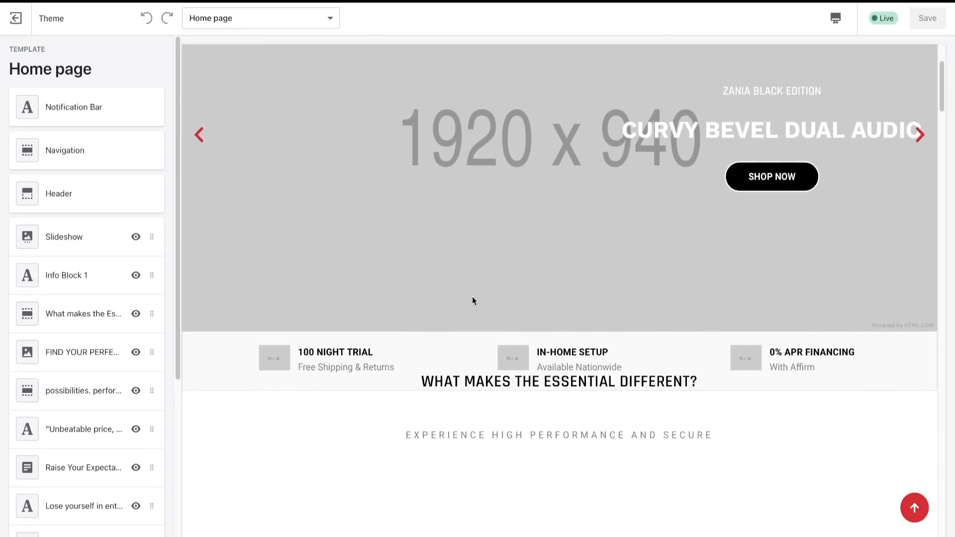
scroll(472, 297, down, 10)
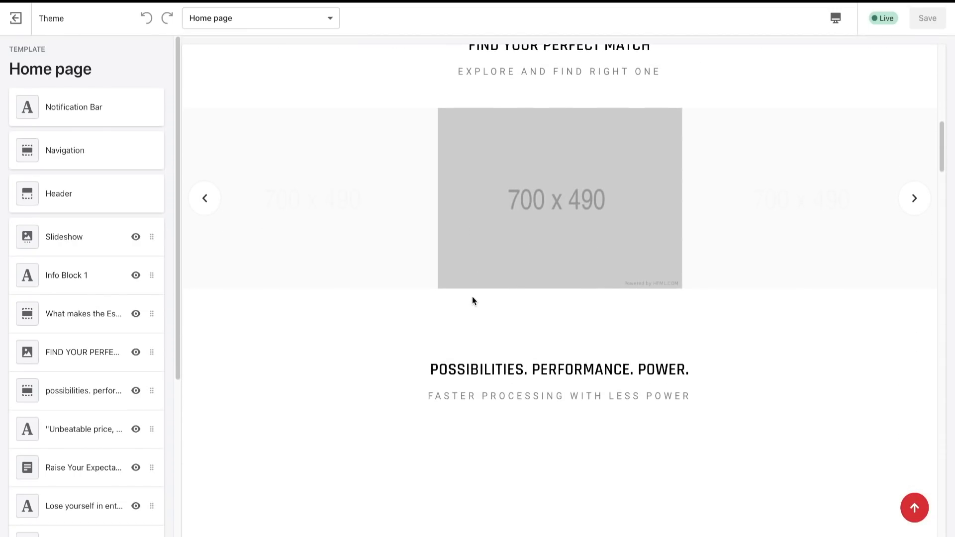
scroll(473, 301, down, 10)
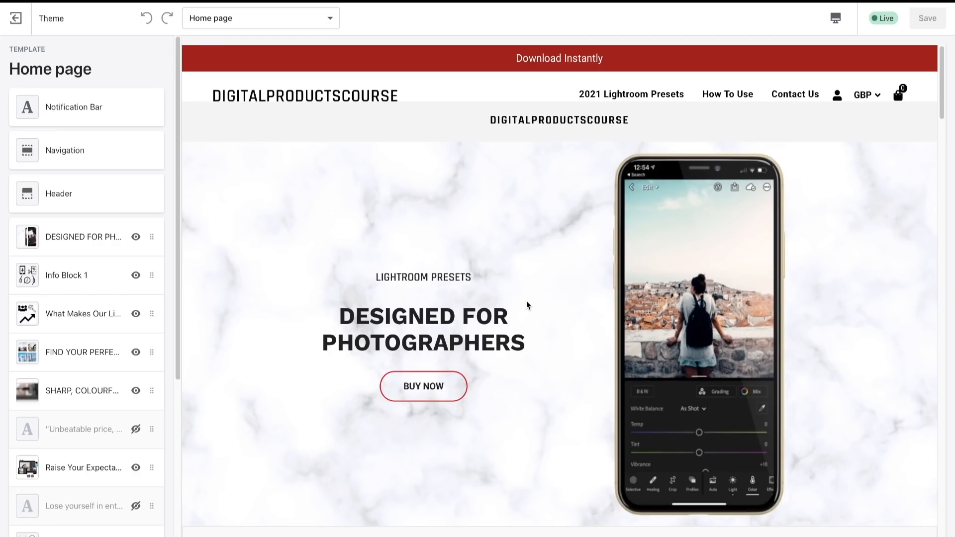
- Look through the finished example home page, from its banner and before-and-after sections down to the support section
scroll(531, 331, down, 2)
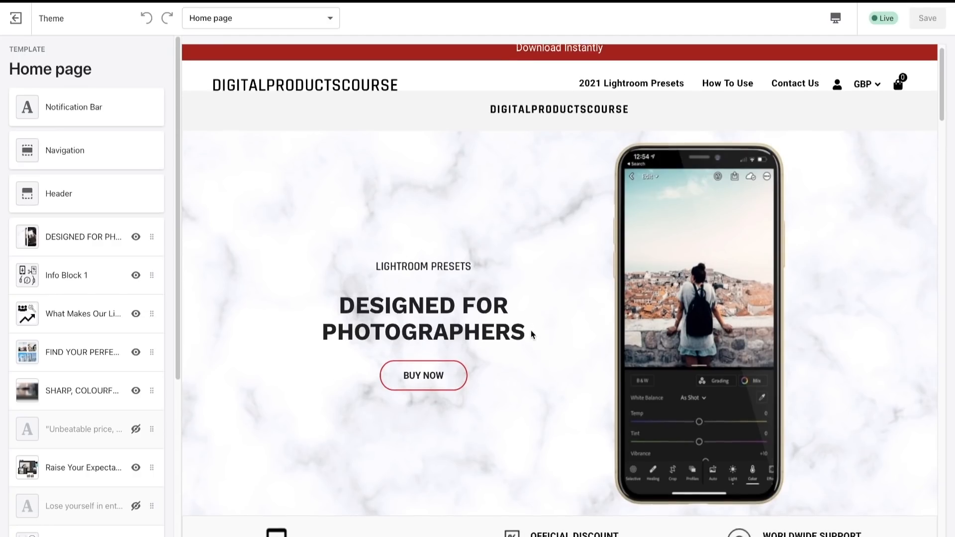
scroll(530, 330, down, 10)
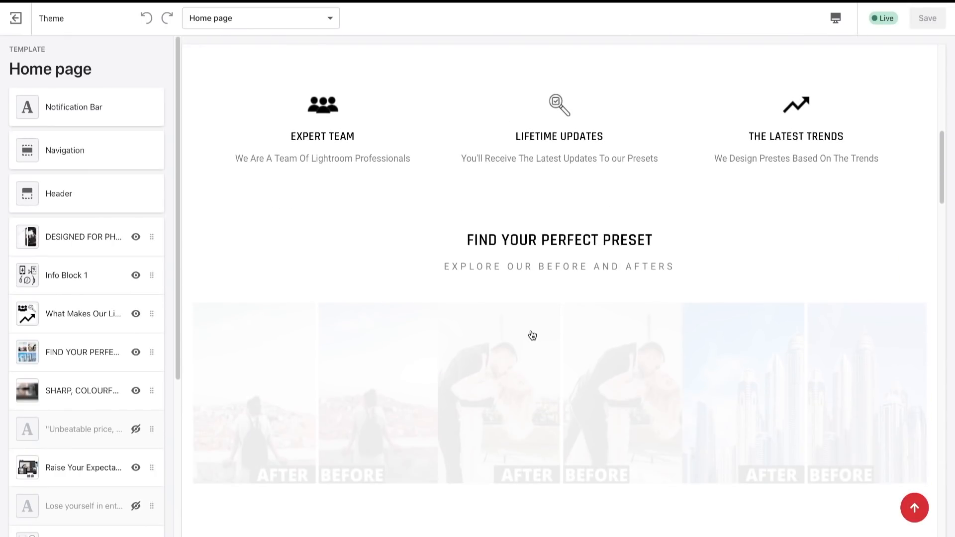
scroll(532, 335, down, 20)
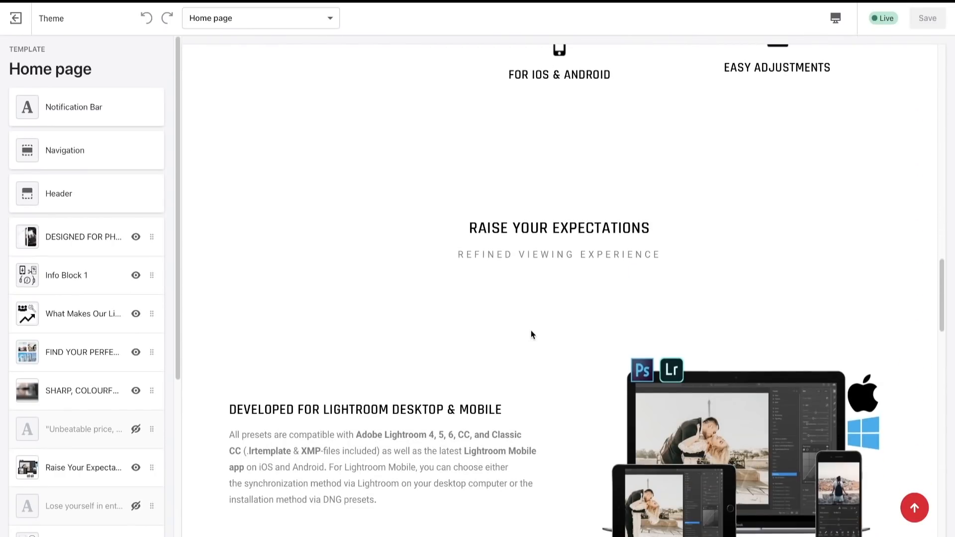
scroll(531, 335, down, 20)
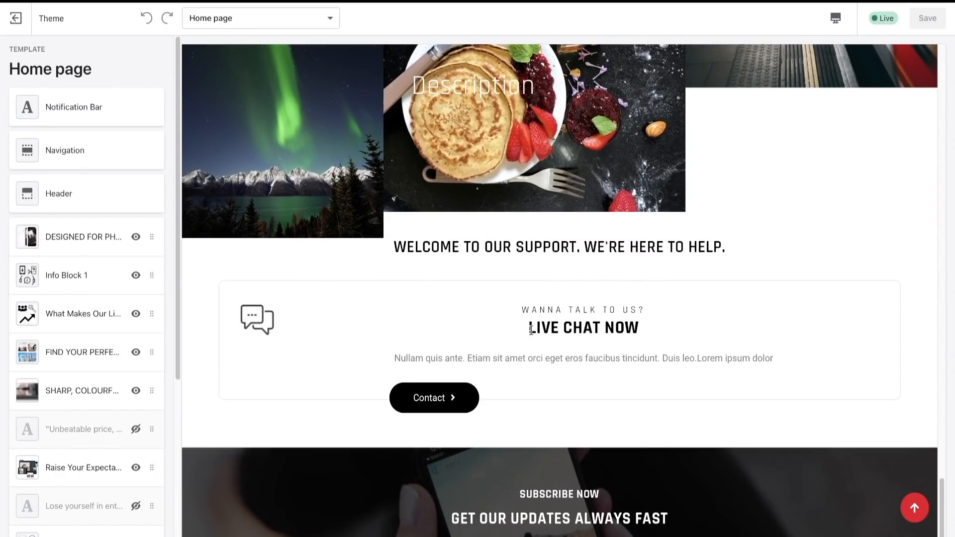
scroll(532, 331, up, 10)
scroll(530, 334, up, 15)
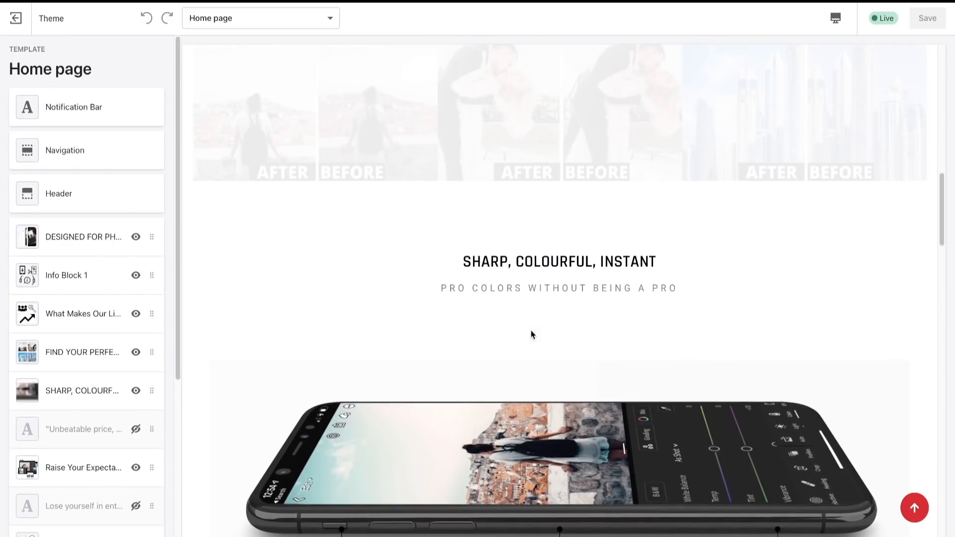
scroll(532, 334, down, 20)
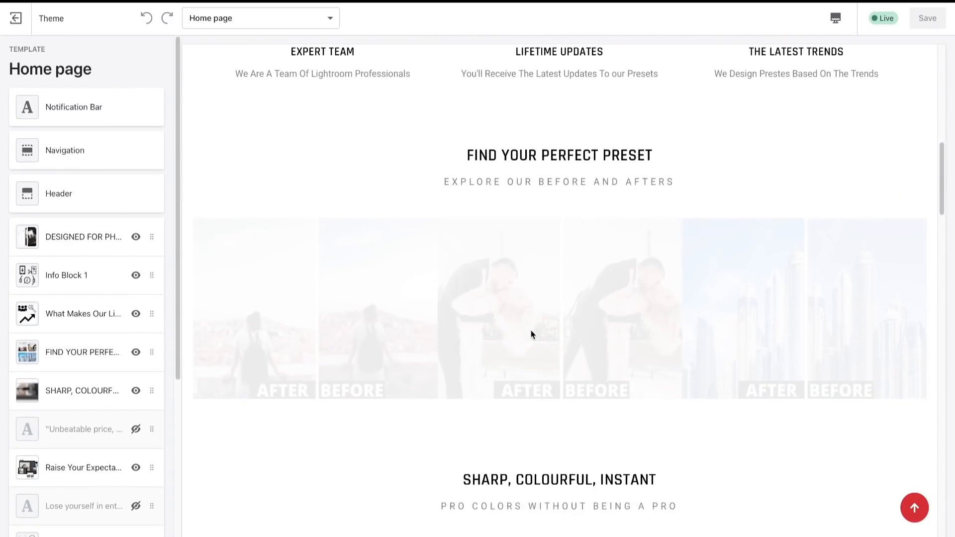
scroll(531, 334, up, 20)
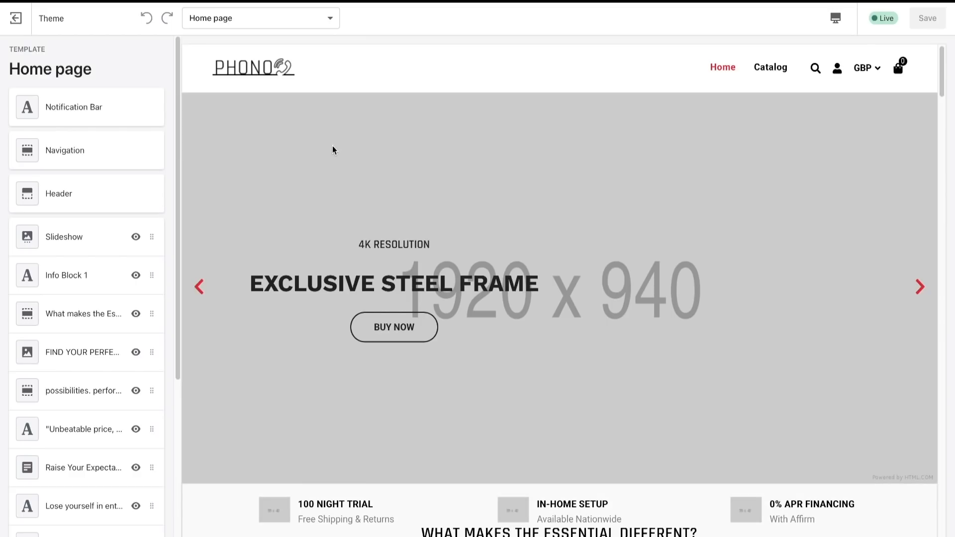
- Enable the top notification bar and set its background to dark red #B10A0A
click(111, 117)
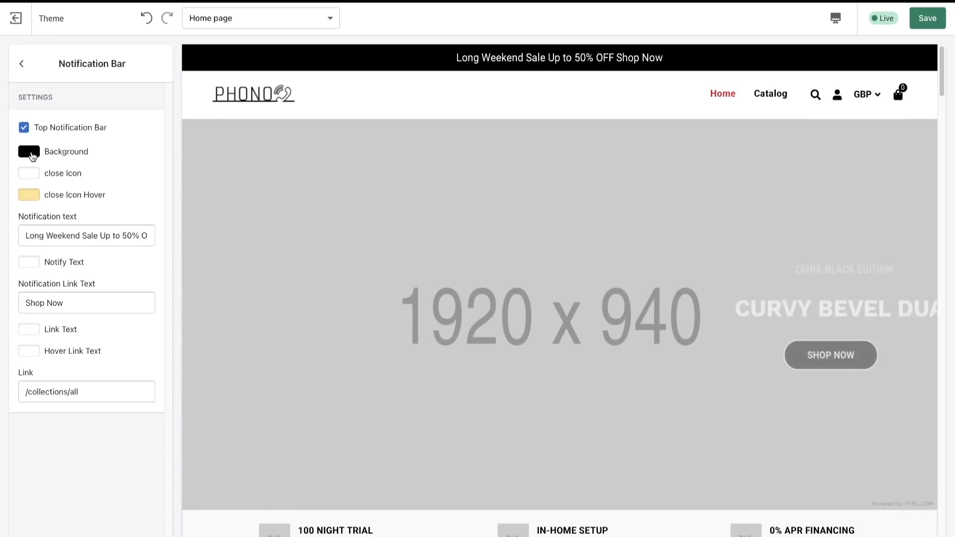
click(31, 155)
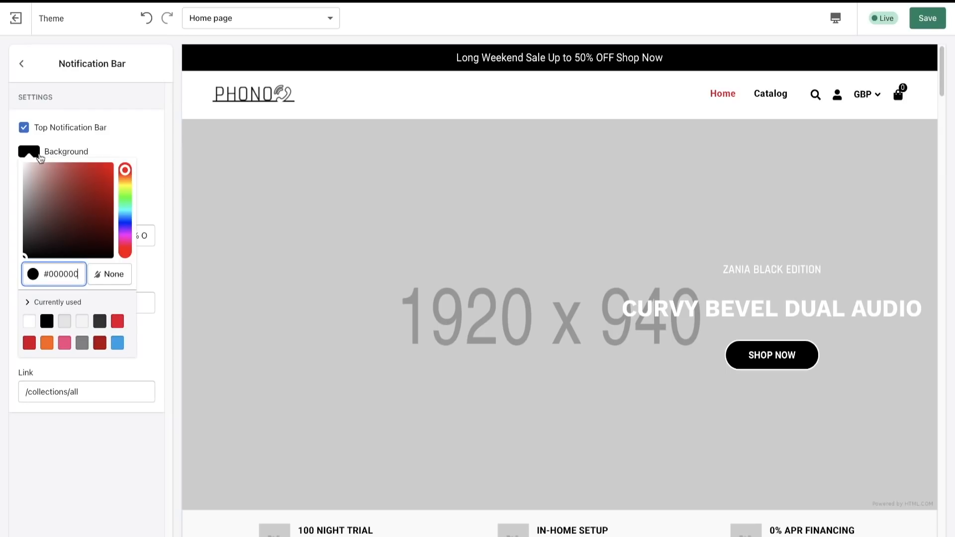
click(124, 324)
click(164, 259)
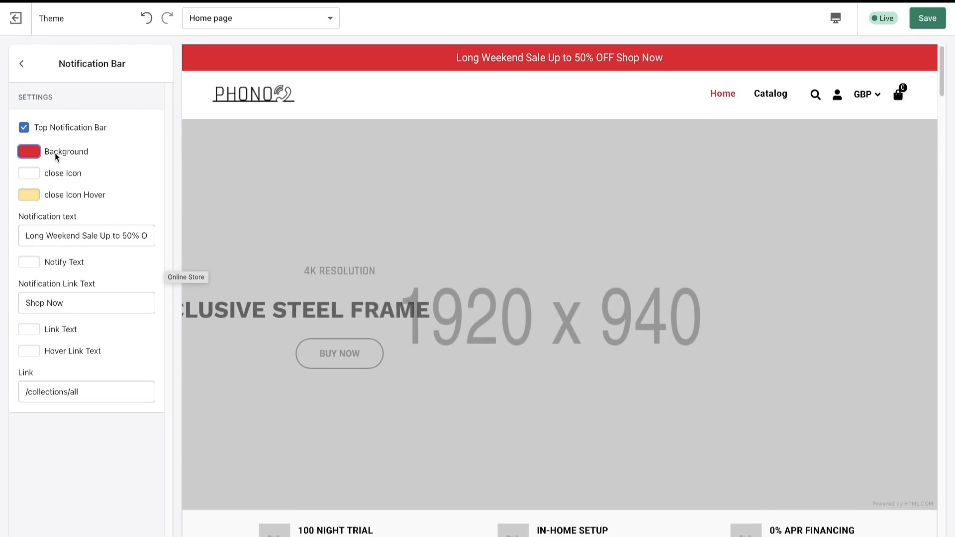
click(54, 153)
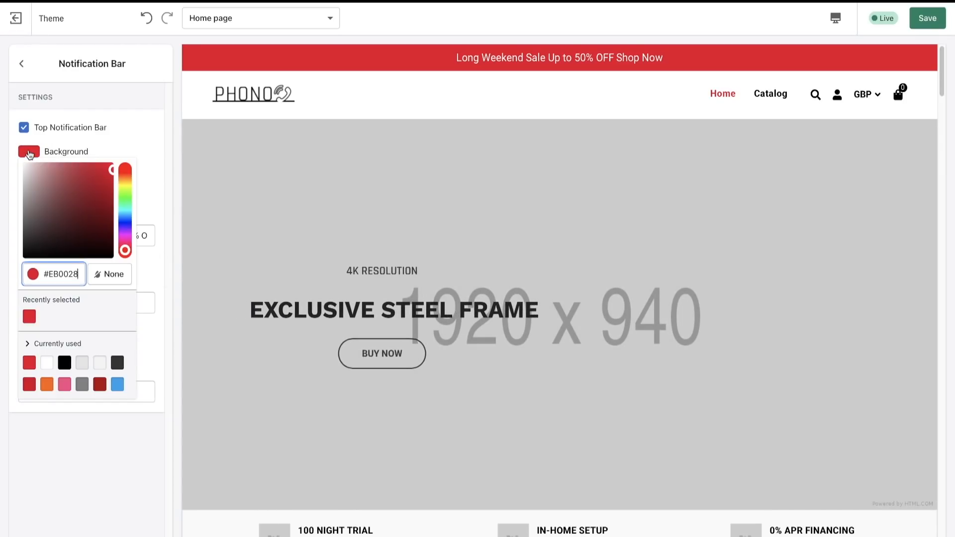
click(100, 386)
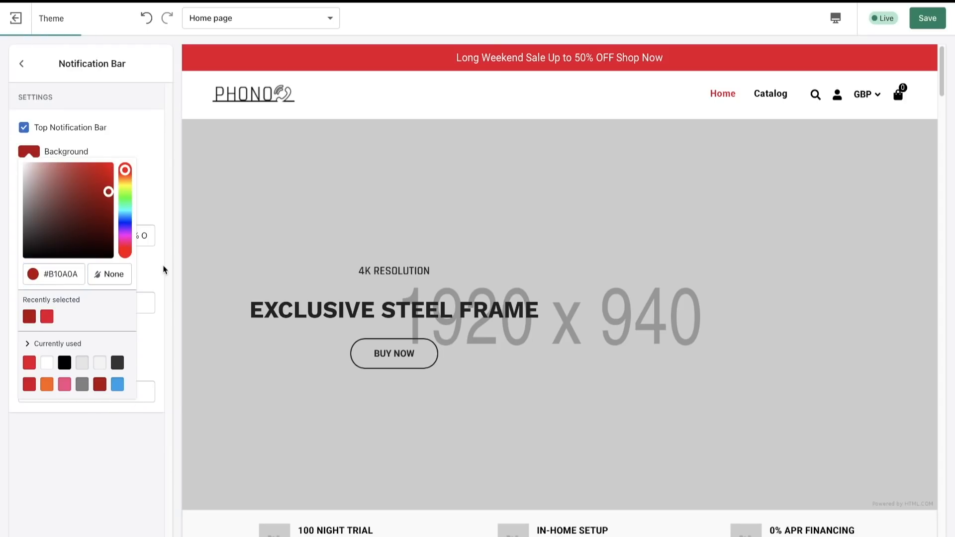
click(156, 146)
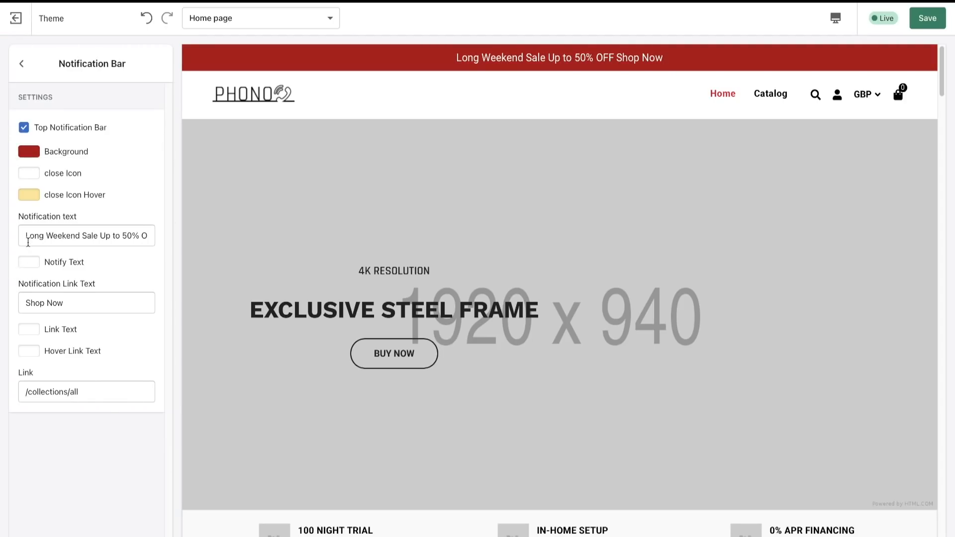
- Set the notification bar's text to "Download Instantly" and clear its link text
click(28, 243)
key(ctrl+a)
key(BackSpace)
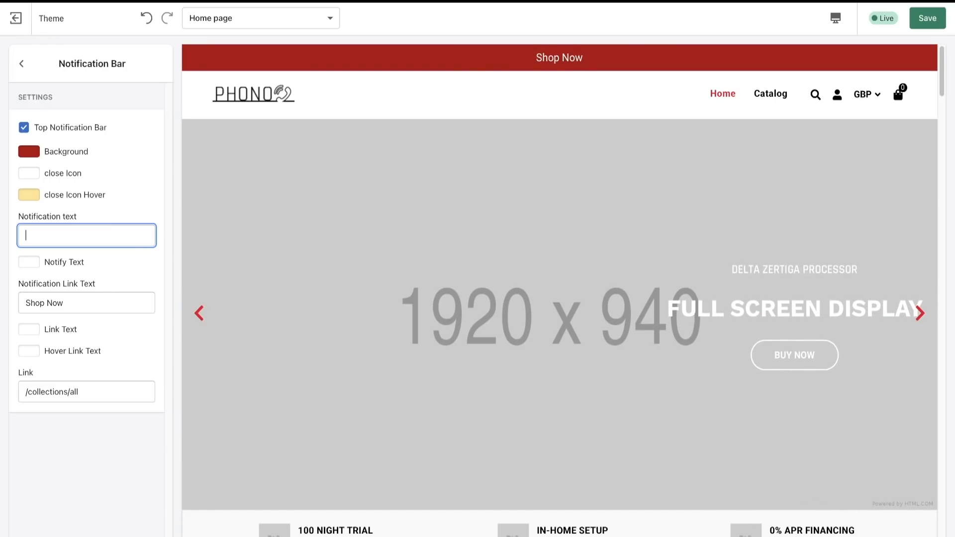
text(Download Instantly)
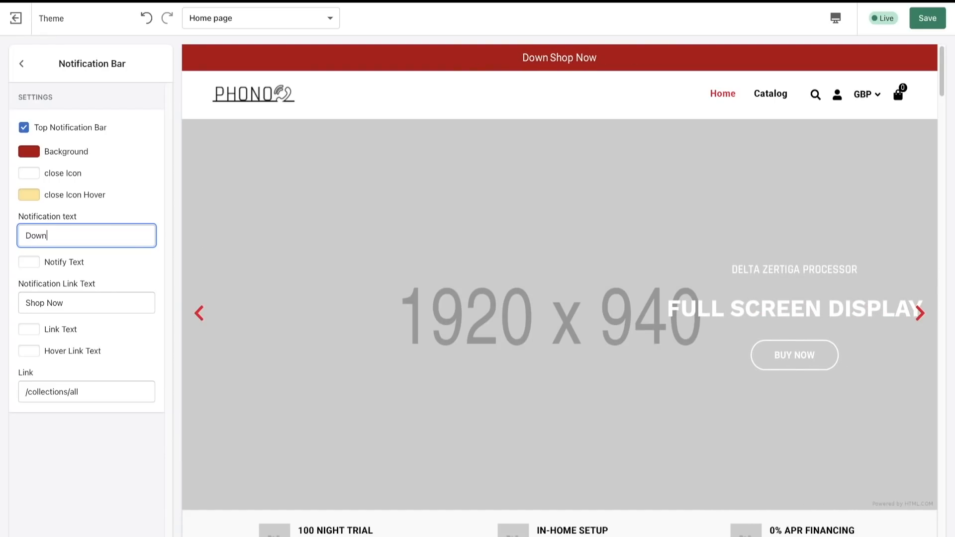
key(Tab)
key(BackSpace)
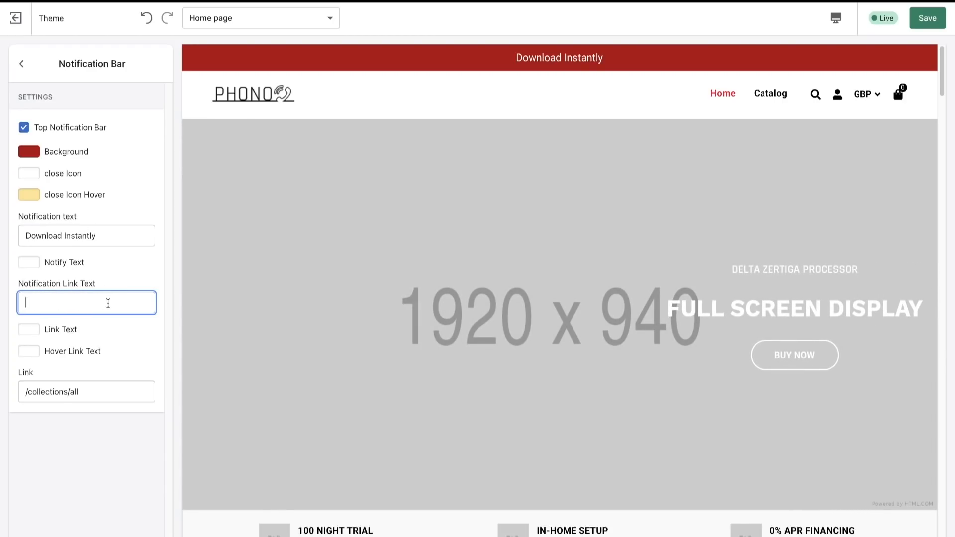
click(124, 276)
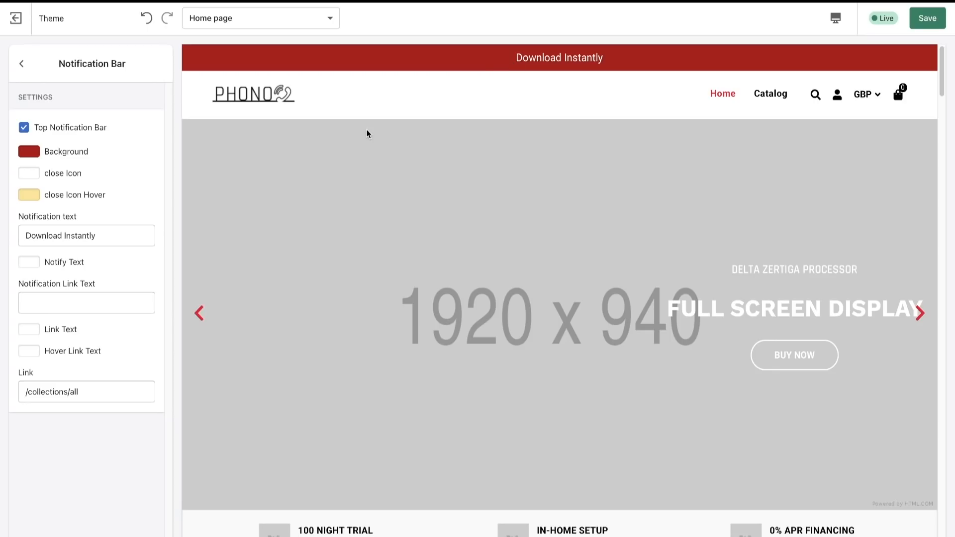
click(25, 64)
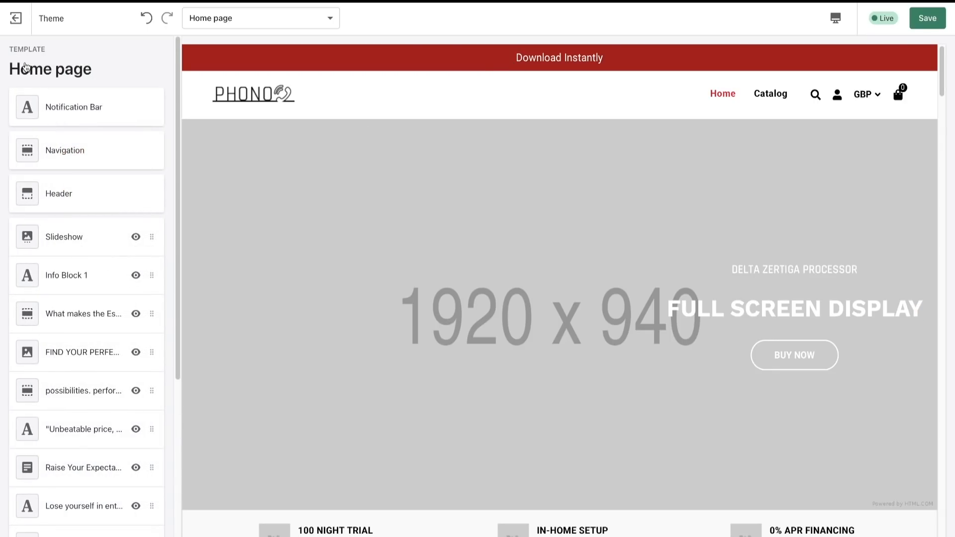
- Turn off the mega menu in the navigation section
click(82, 150)
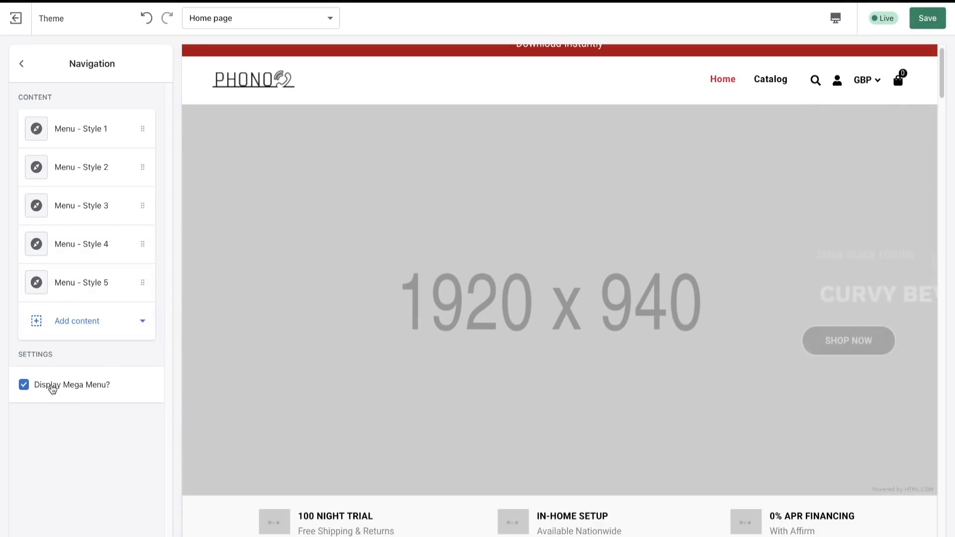
click(48, 386)
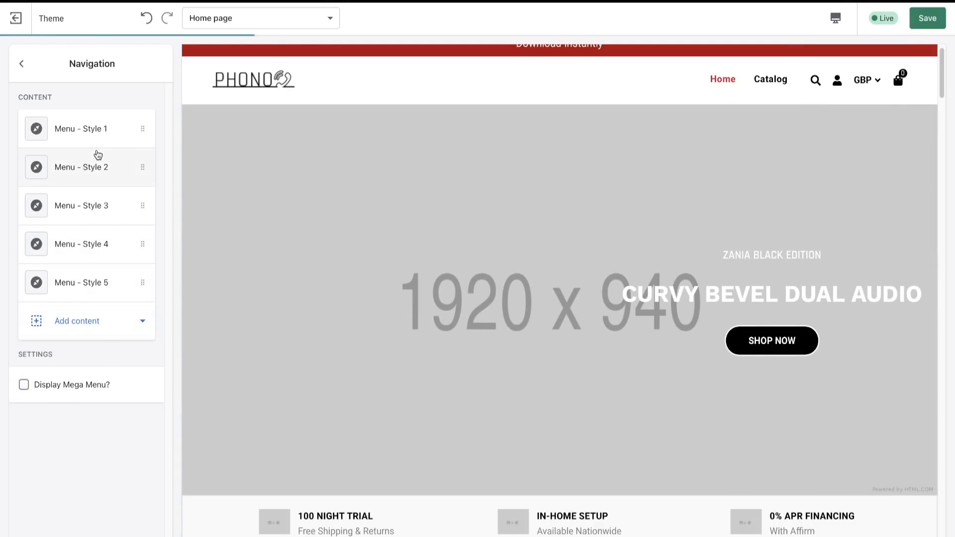
scroll(288, 157, up, 1)
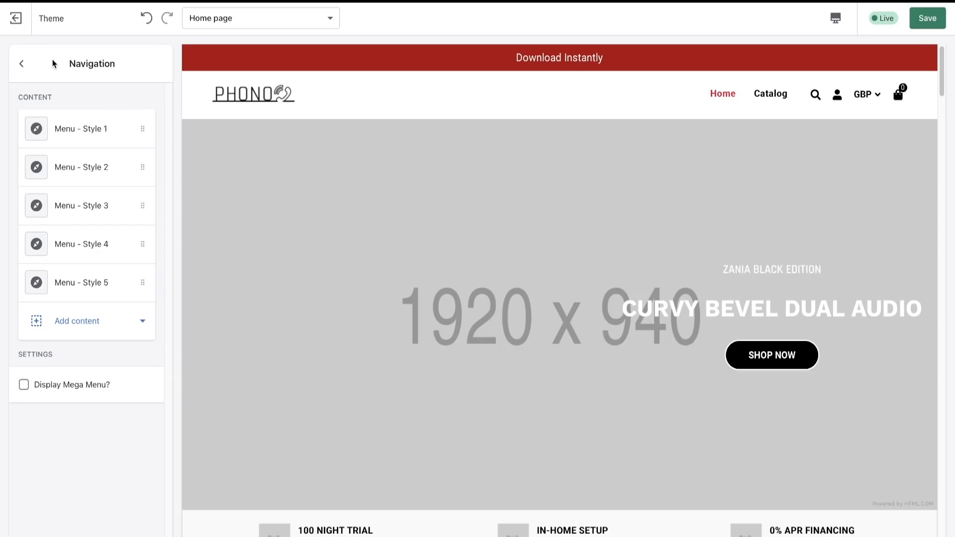
click(22, 64)
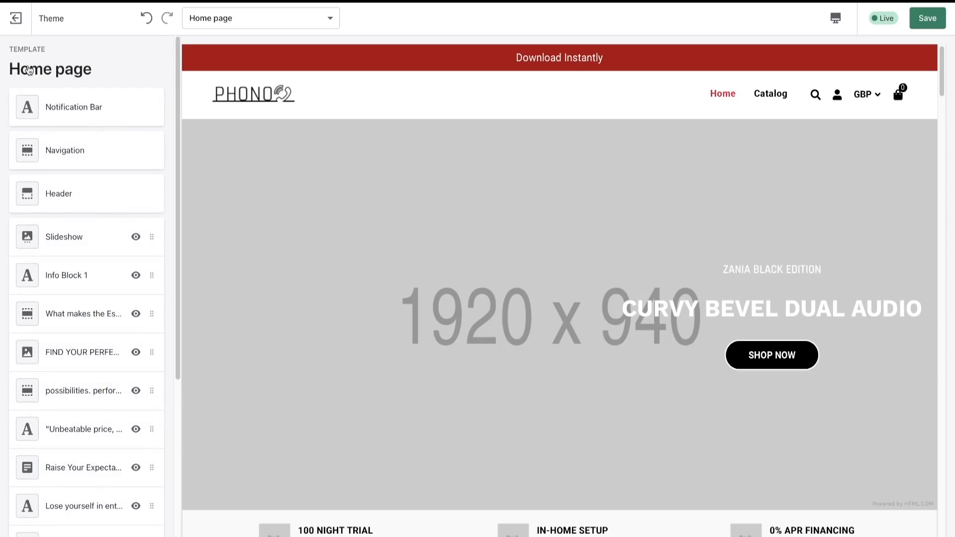
- Turn off the search display in the header section
click(98, 197)
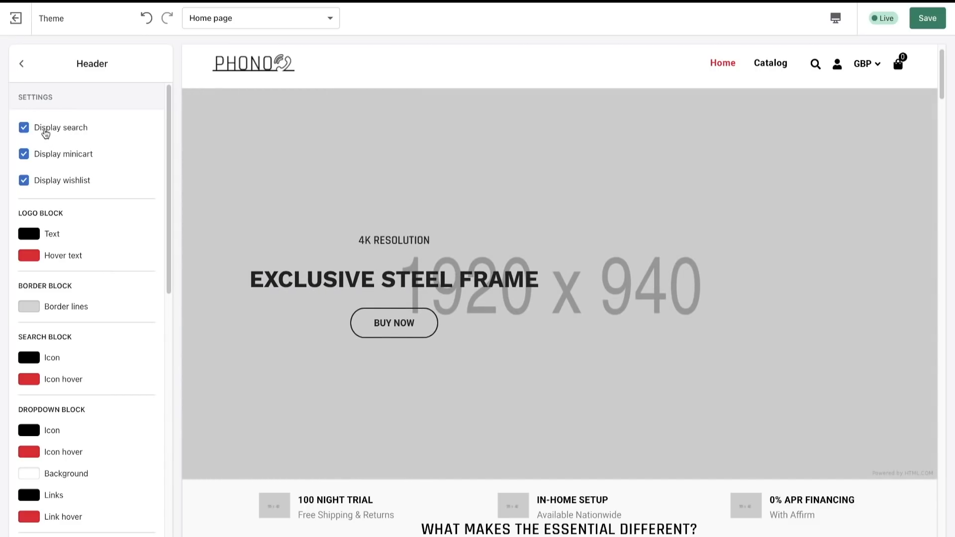
click(45, 130)
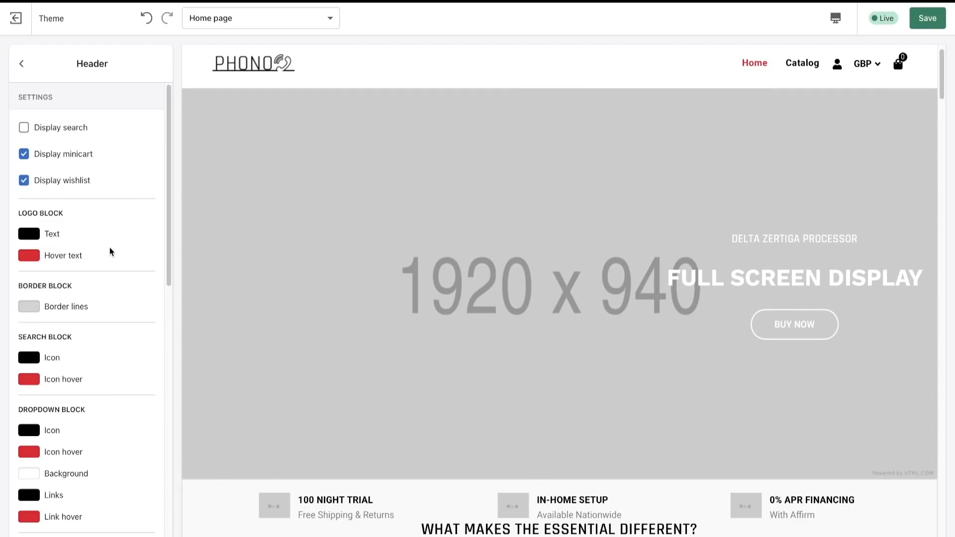
- Look through the header's colour settings for the logo, cart, currency and menu blocks, and return to the section list
scroll(109, 252, down, 12)
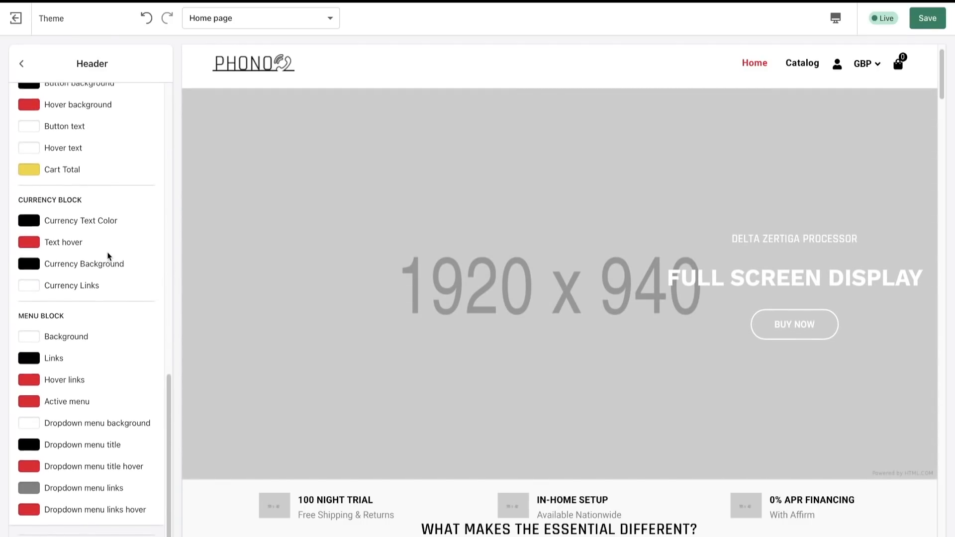
scroll(75, 252, up, 12)
scroll(72, 252, down, 11)
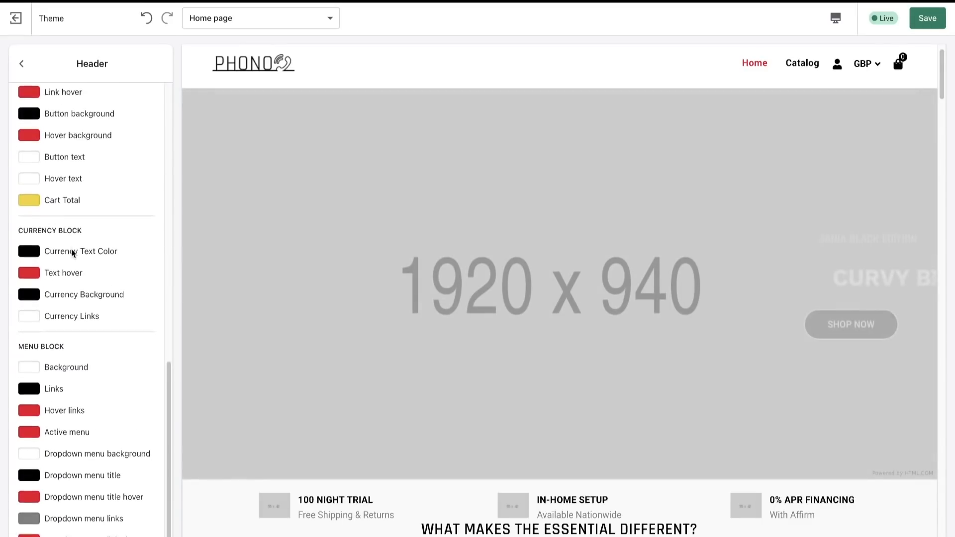
scroll(71, 244, up, 11)
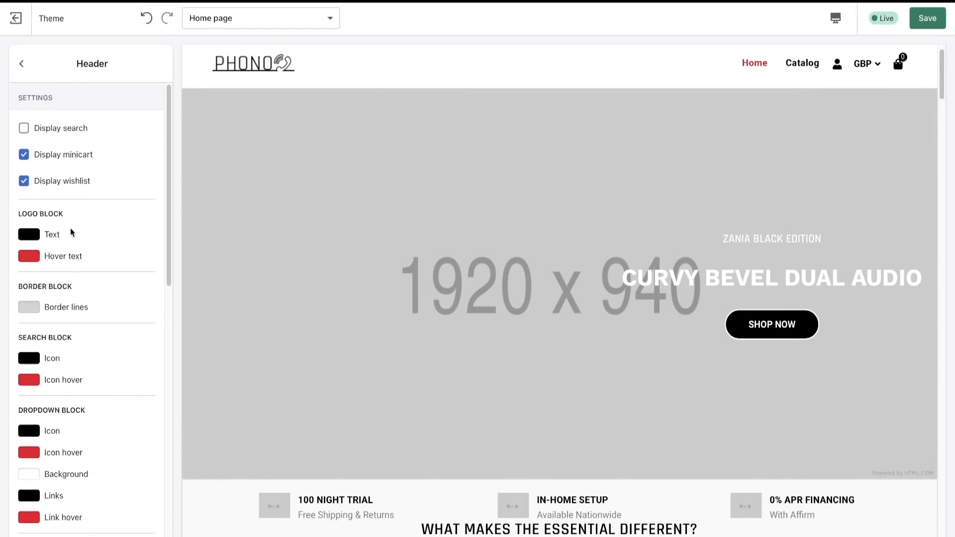
scroll(69, 278, down, 11)
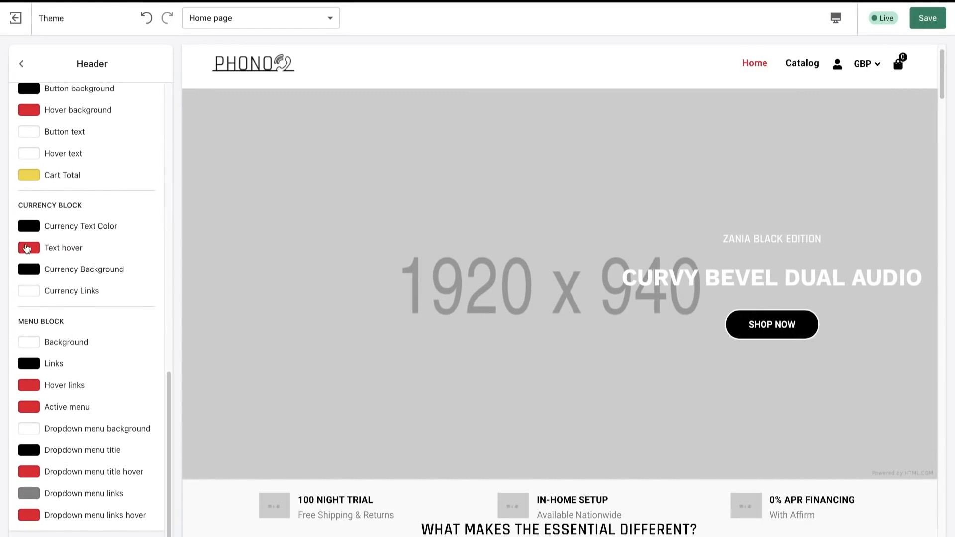
scroll(27, 249, up, 4)
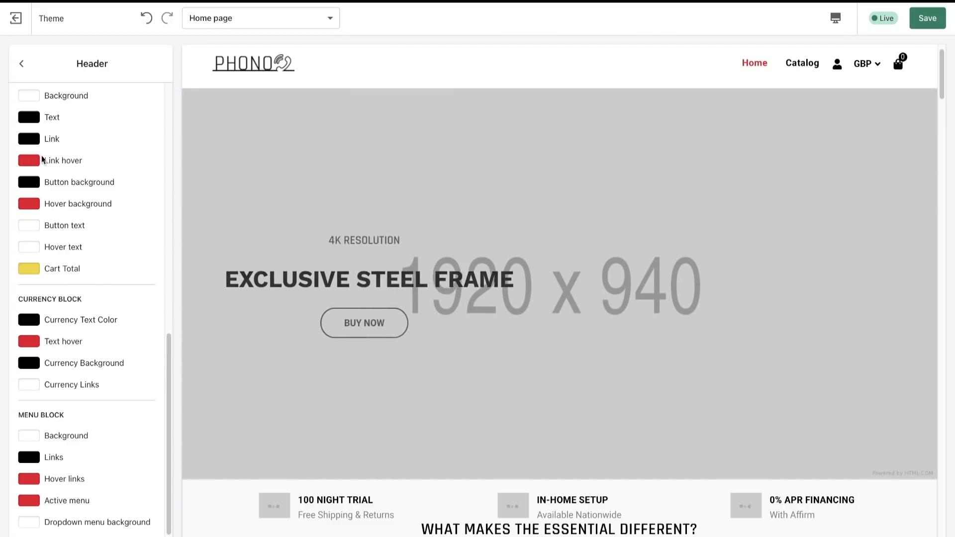
scroll(43, 160, up, 2)
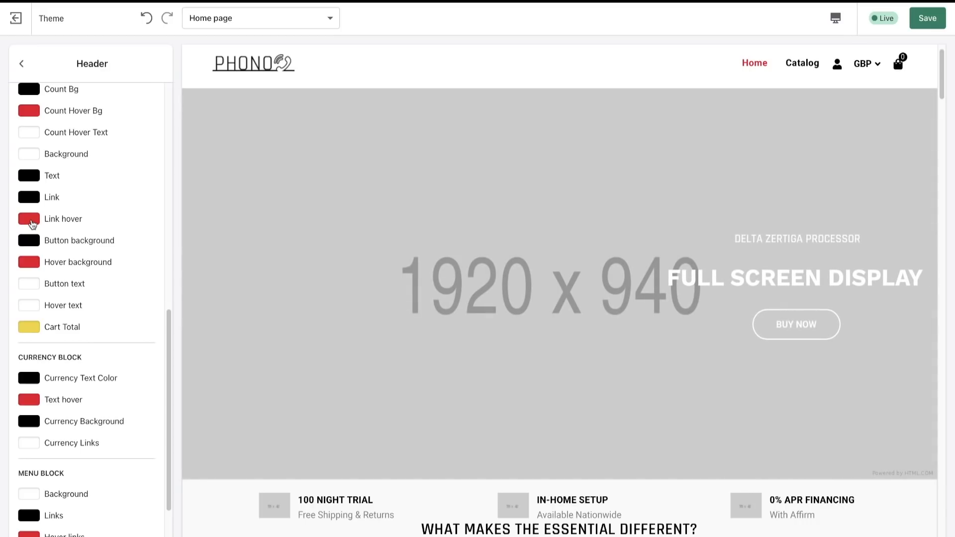
scroll(37, 216, up, 4)
scroll(46, 311, down, 10)
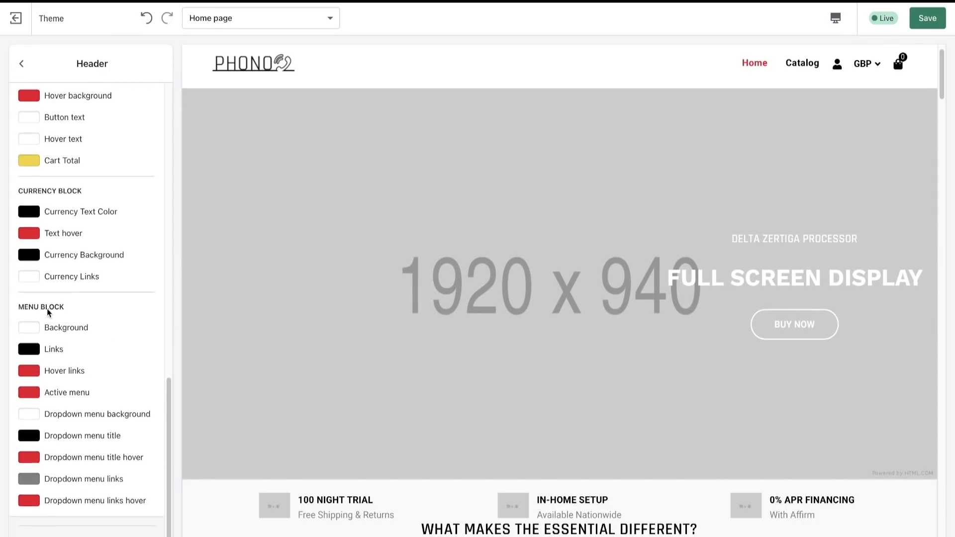
scroll(46, 311, up, 20)
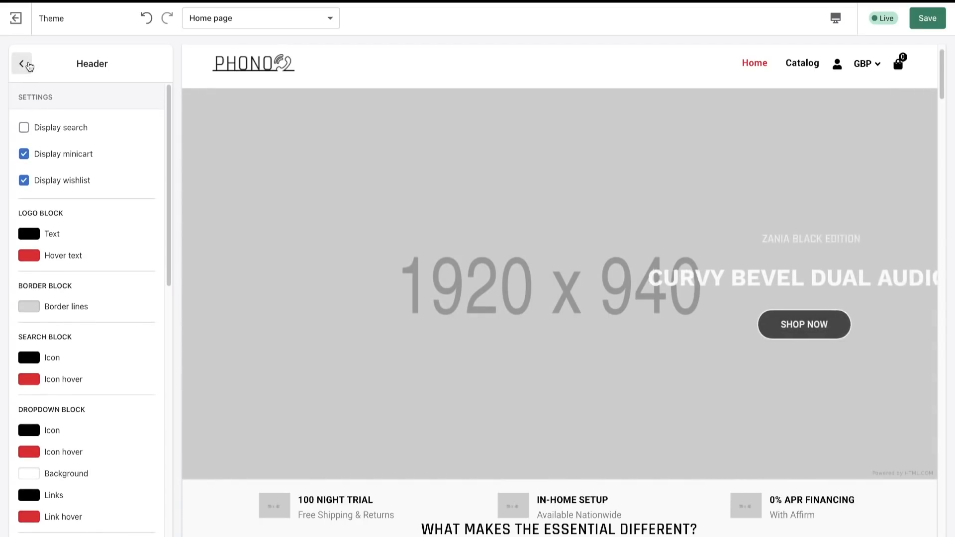
click(30, 69)
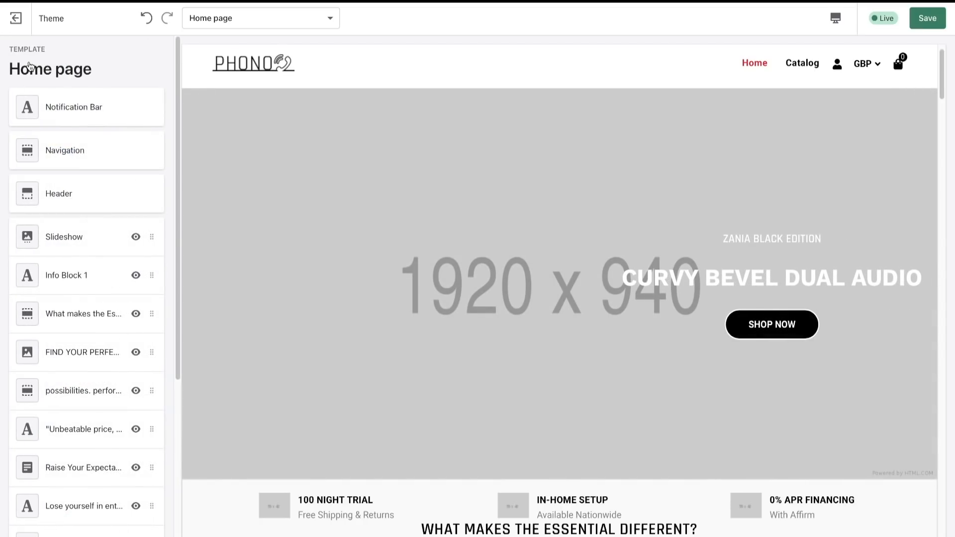
- Remove the Full Screen Display and Curvy Bevel Dual Audio slides from the slideshow and open the Exclusive Steel Frame slide's settings
click(78, 249)
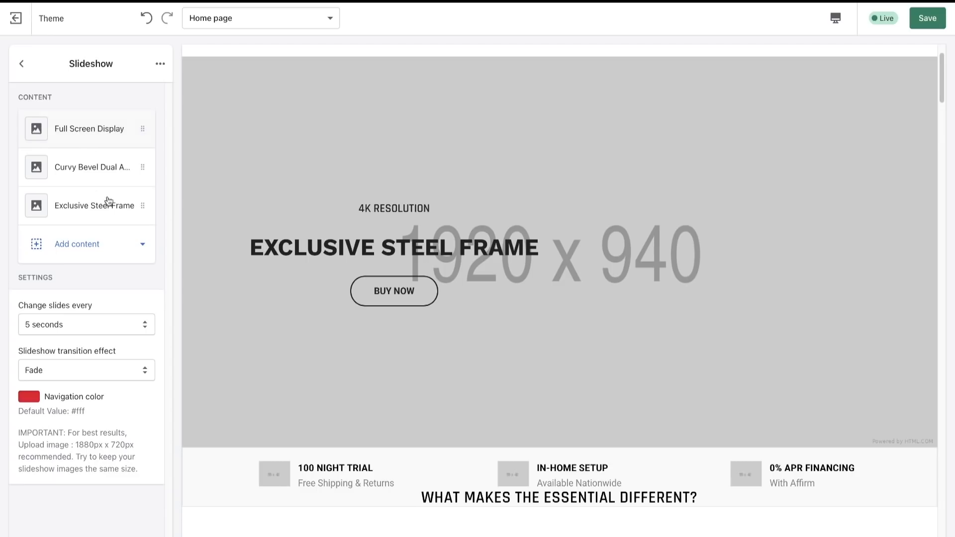
click(95, 130)
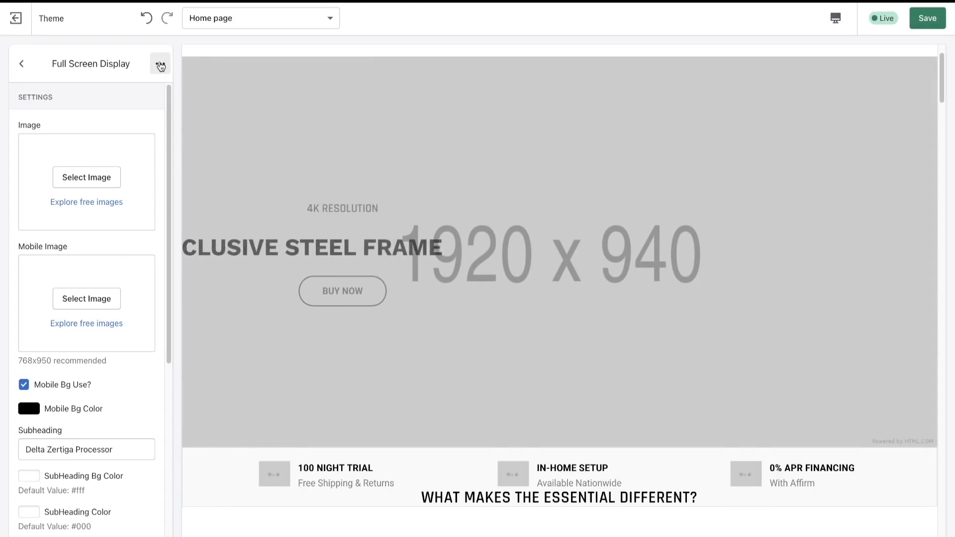
click(160, 66)
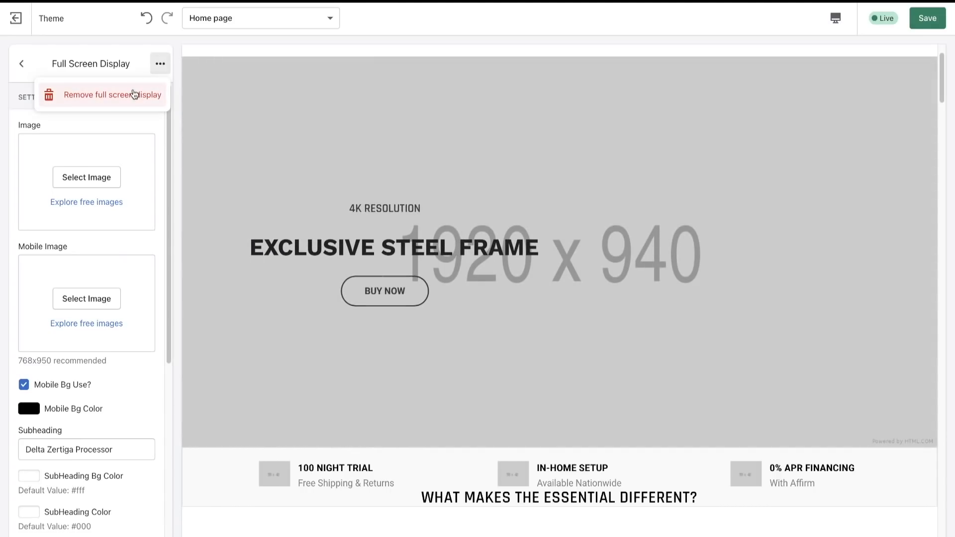
click(131, 94)
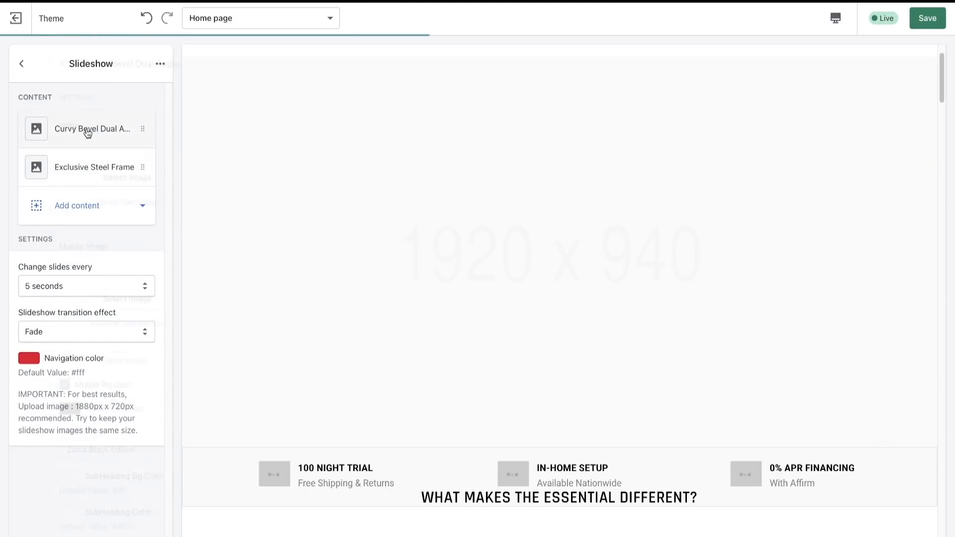
click(88, 130)
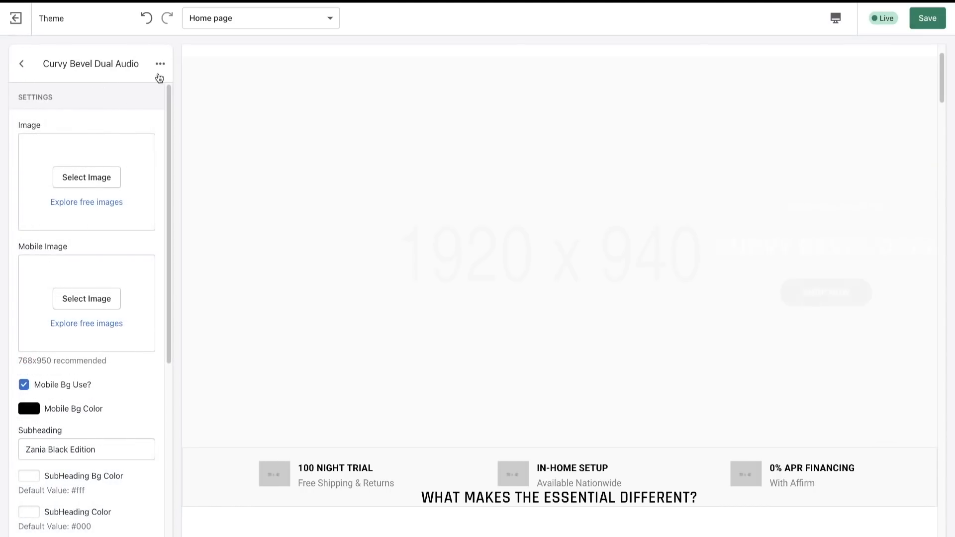
click(160, 63)
click(102, 94)
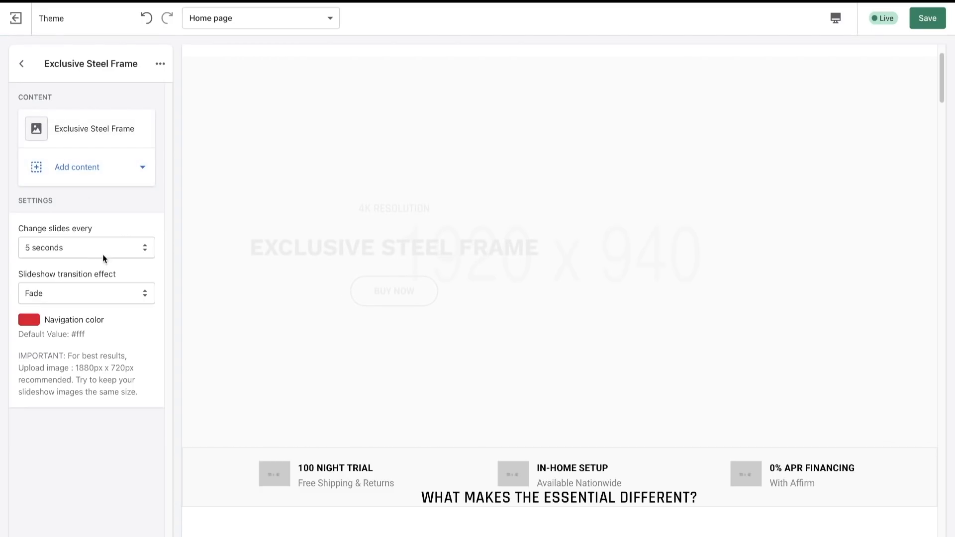
click(95, 130)
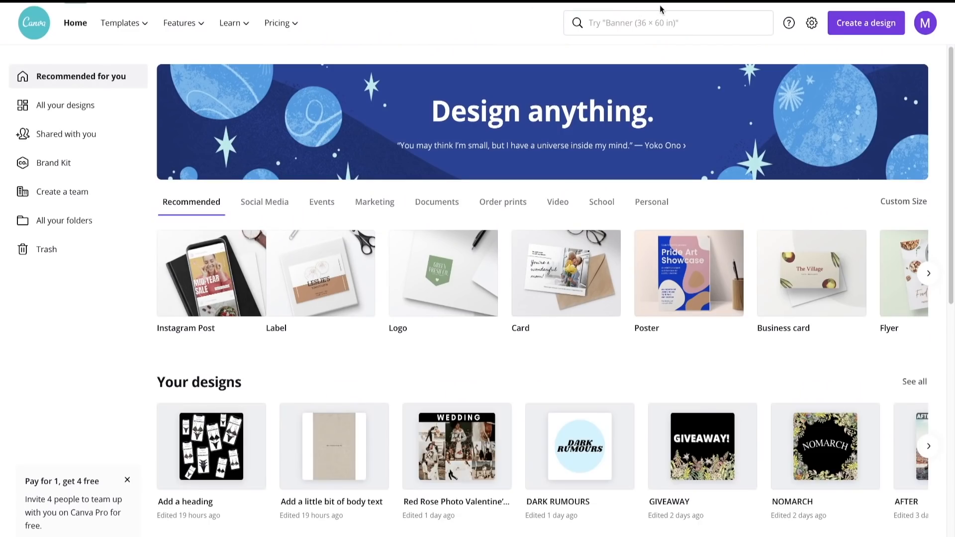
- Switch to Canva, search for "website" and start a blank Website design
click(667, 20)
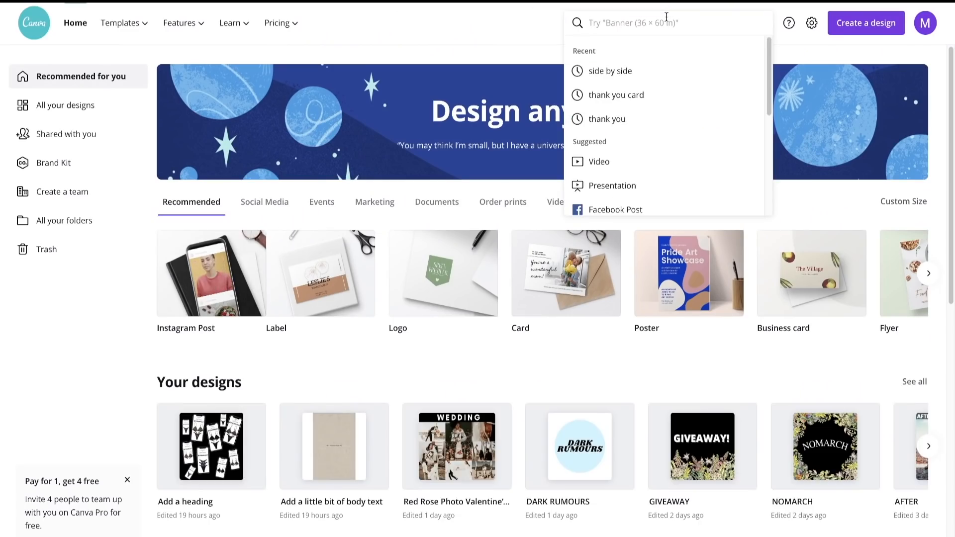
text(websi)
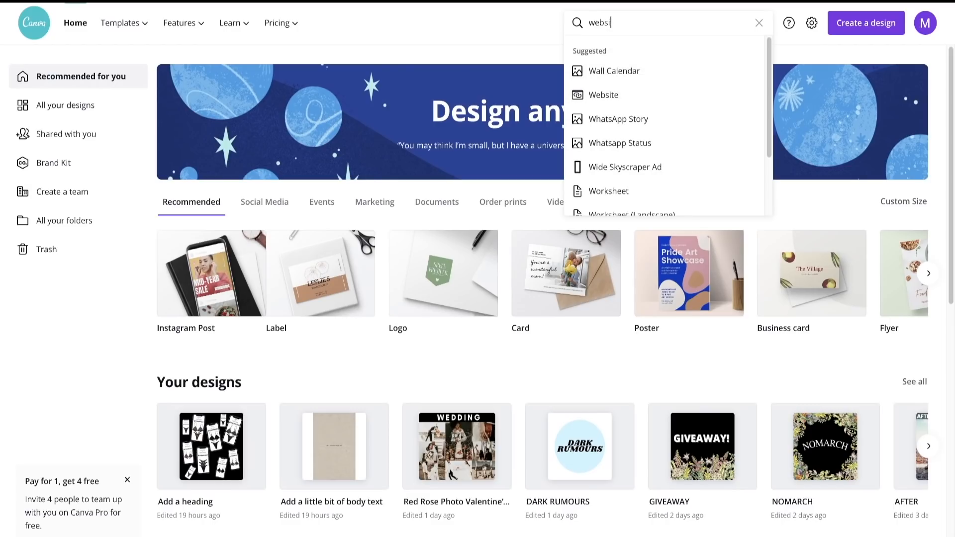
text(te)
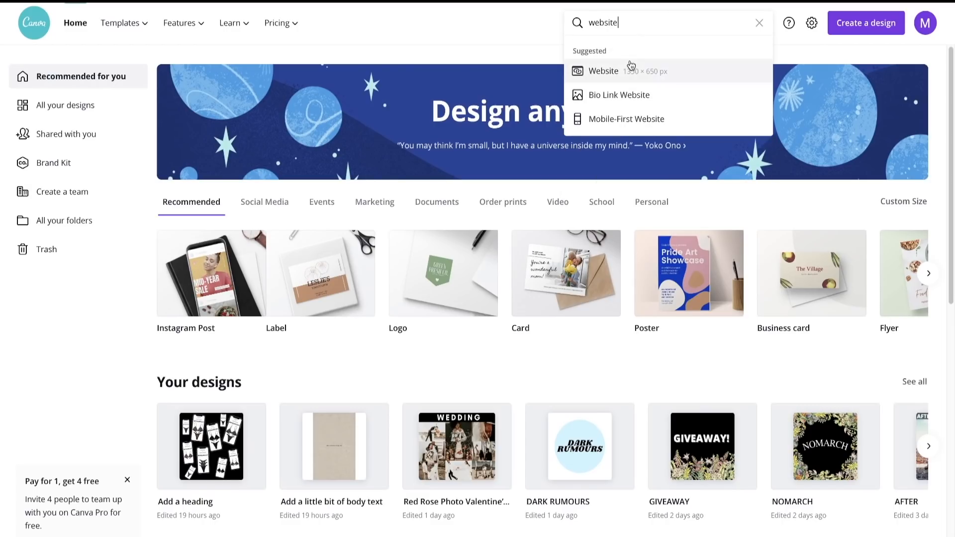
click(632, 65)
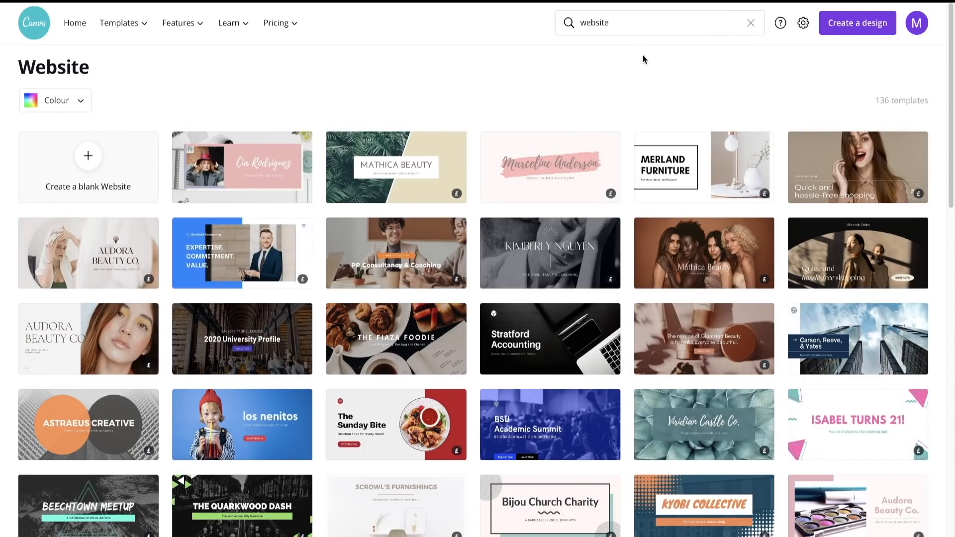
click(94, 170)
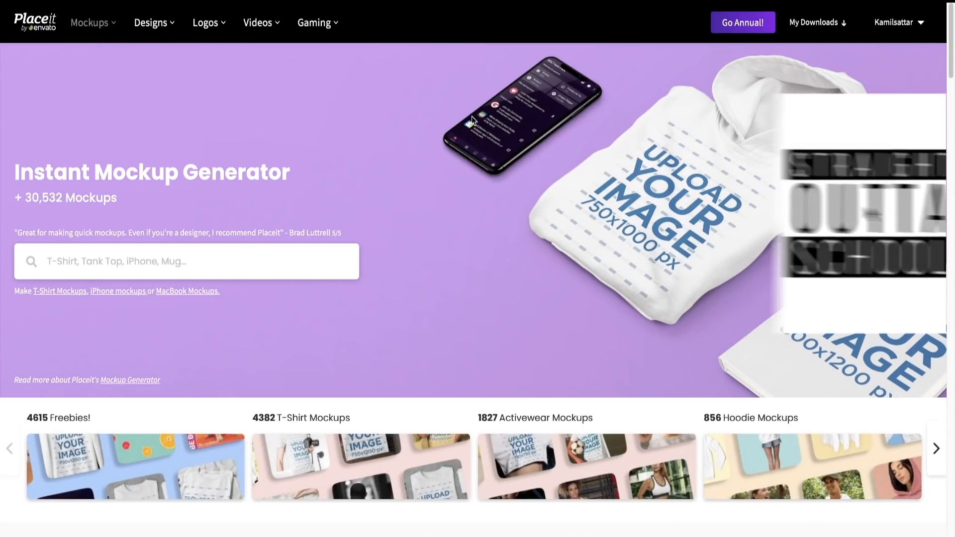
- Switch to Placeit, filter the mockups to iPhone and open the mockup of a centred iPhone 11
mouse_move(243, 9)
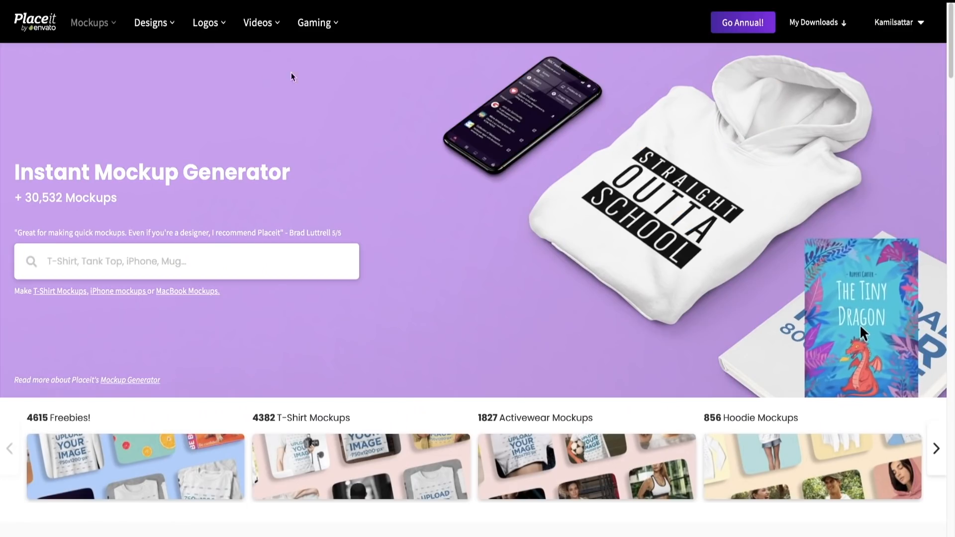
mouse_move(100, 22)
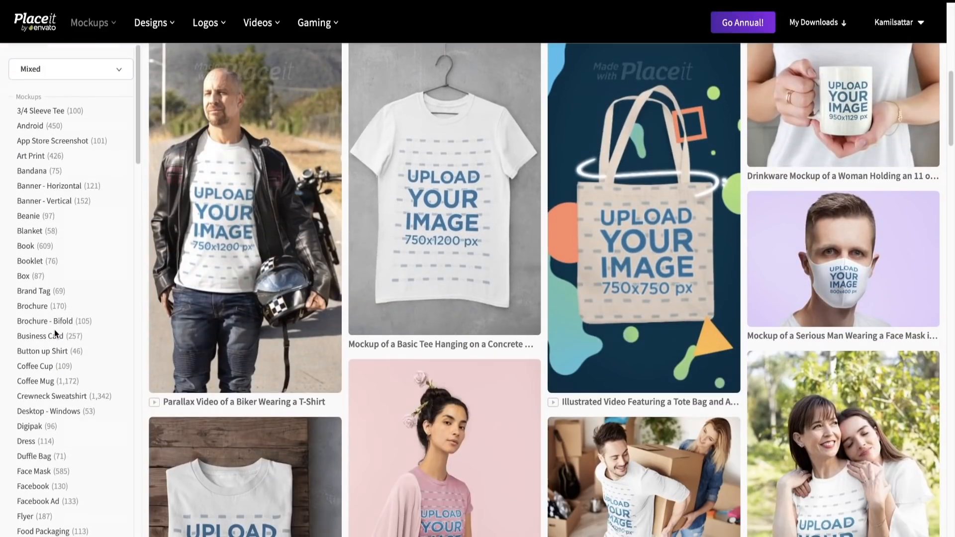
scroll(56, 332, down, 10)
scroll(56, 334, down, 10)
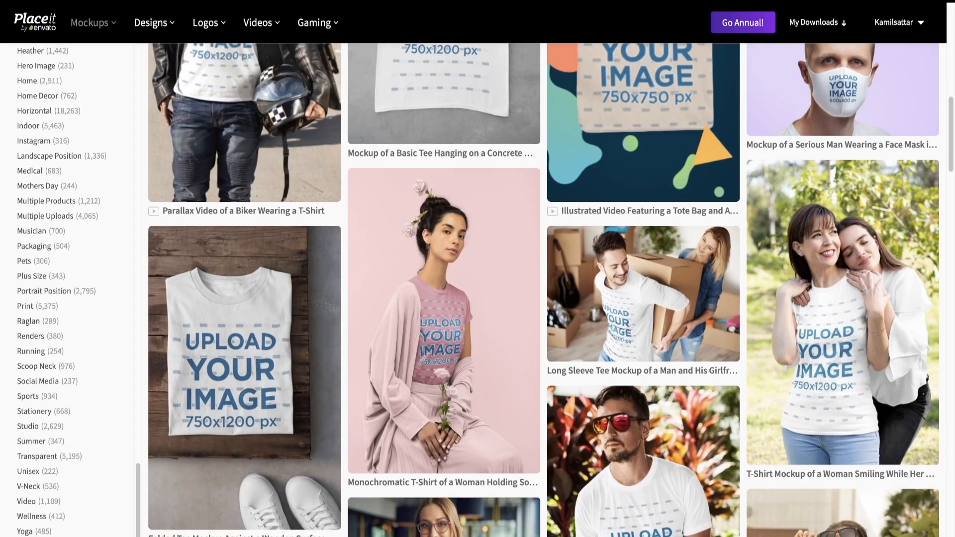
click(133, 503)
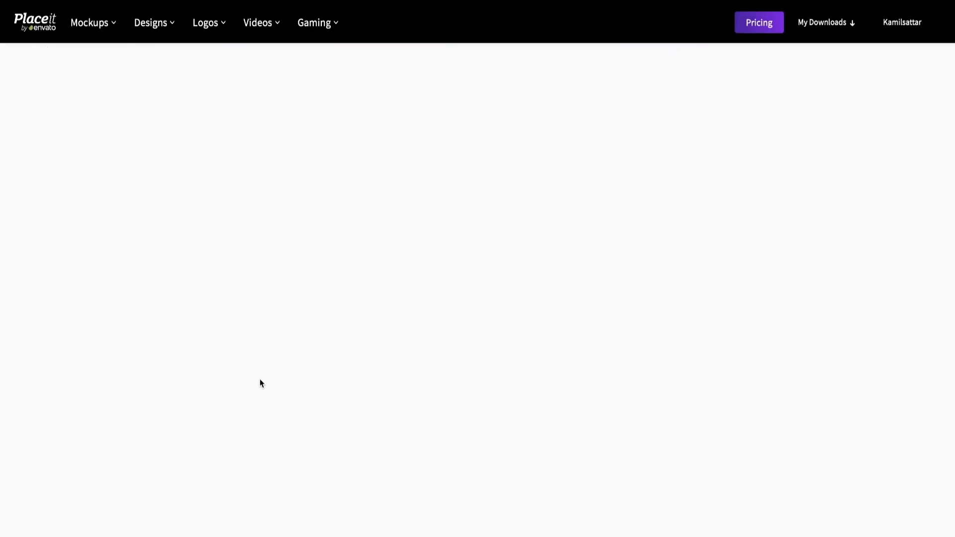
scroll(512, 496, down, 10)
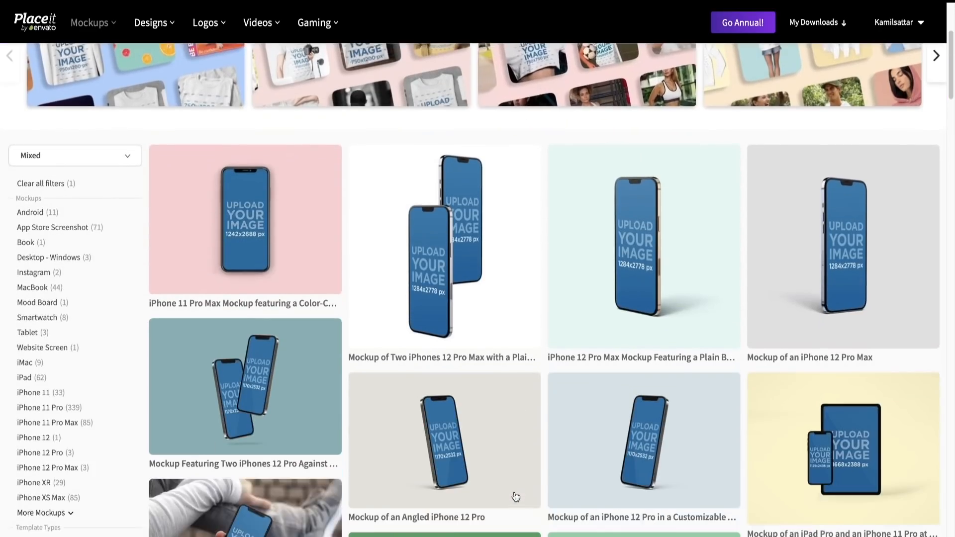
scroll(515, 497, down, 6)
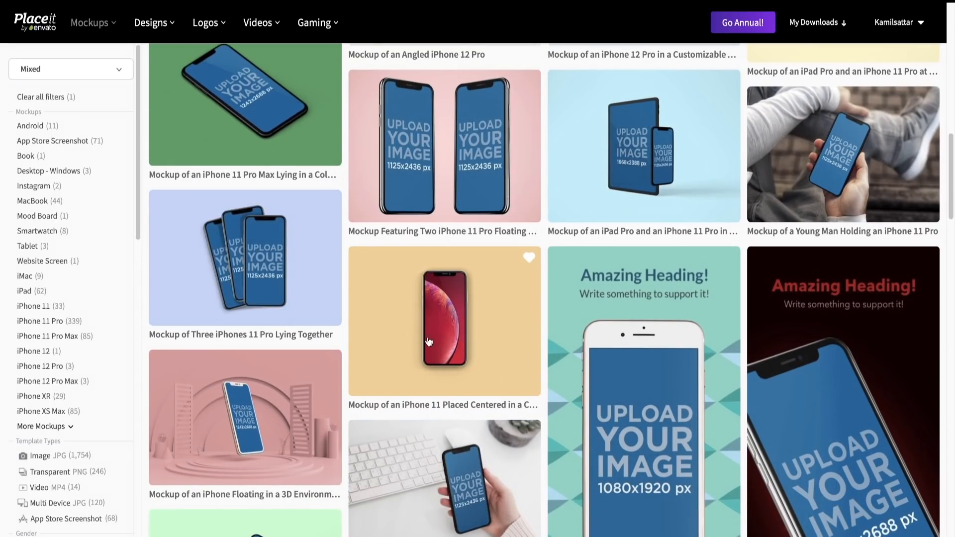
click(428, 321)
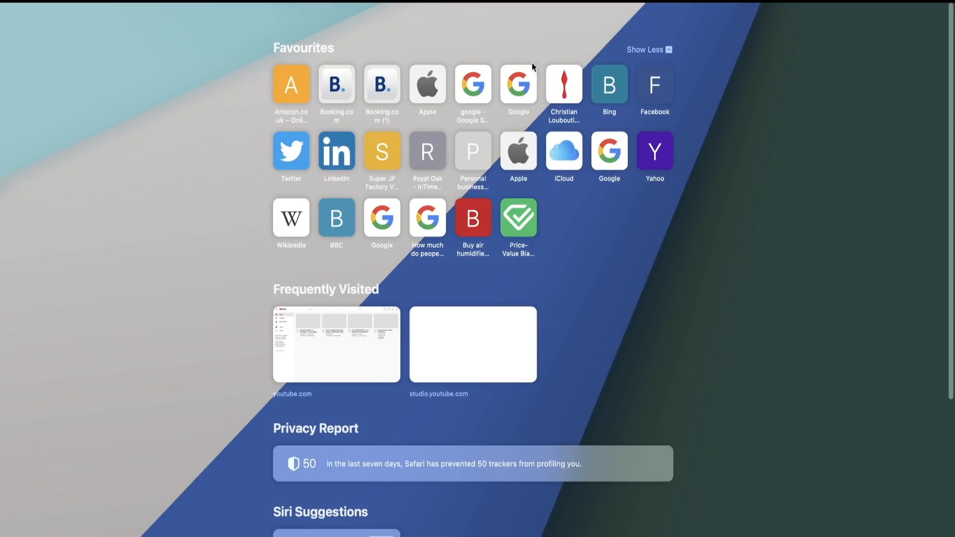
- Search the web for "pixles" and open the Pexels free stock photos site
text(pixie)
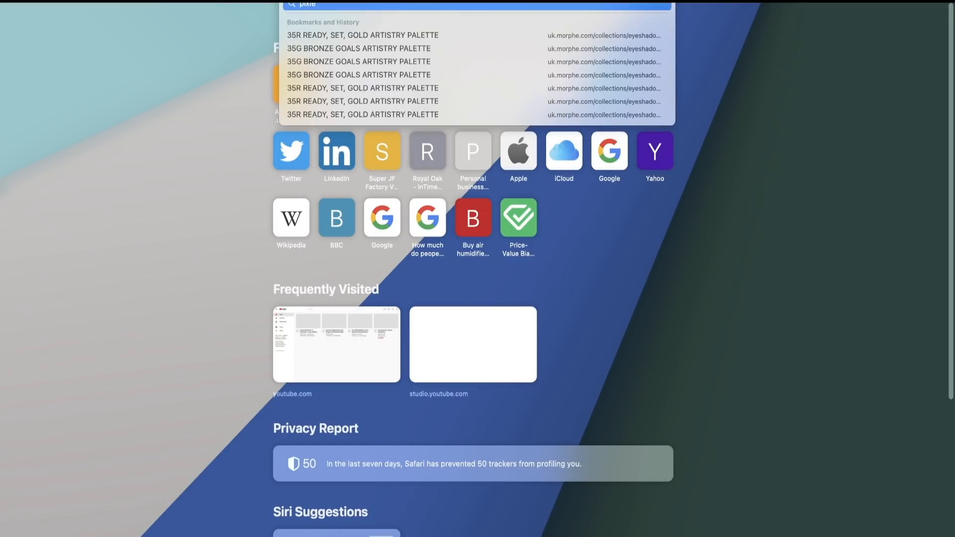
text(s)
key(Return)
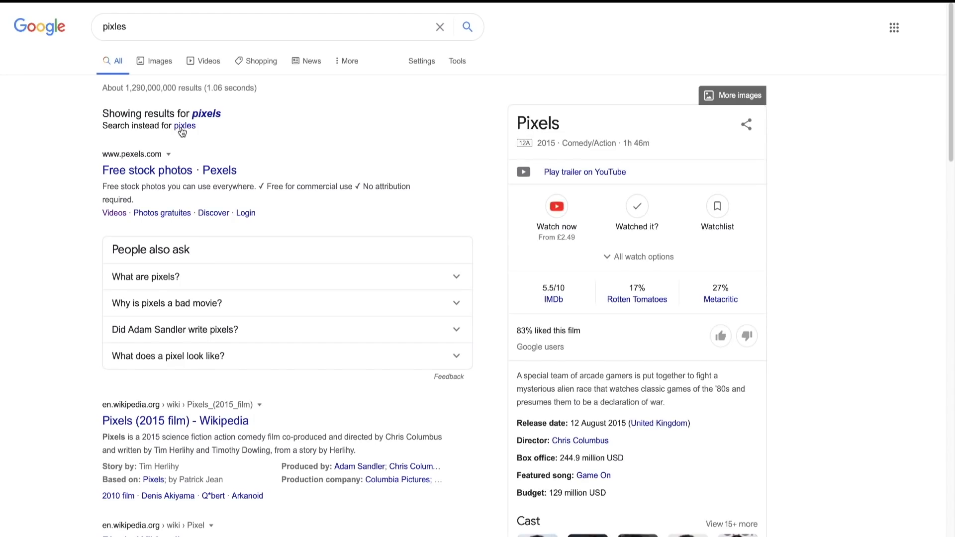
click(174, 171)
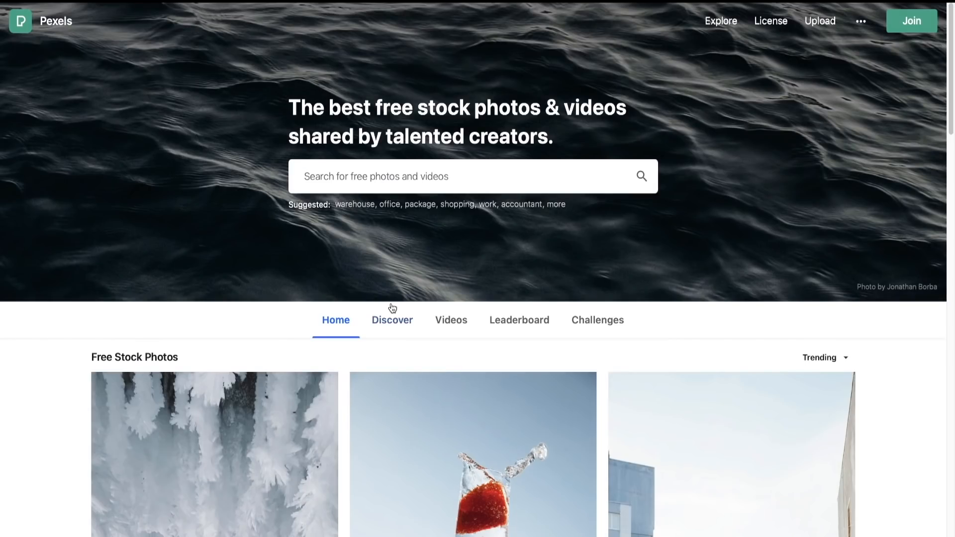
- Search Pexels for "travel" and open the photo of the woman with a black backpack overlooking the orange rooftops
scroll(399, 366, down, 10)
scroll(399, 366, up, 10)
text(t)
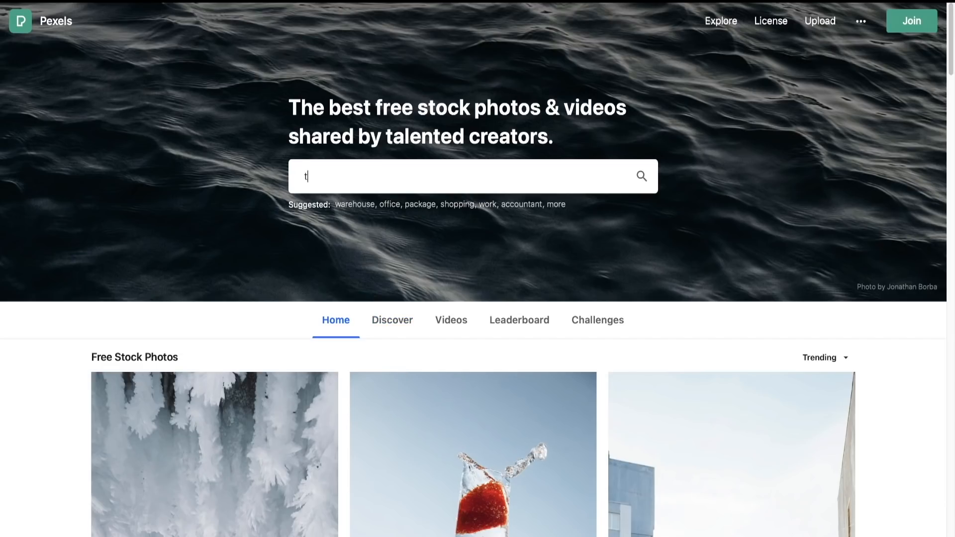
text(ravel)
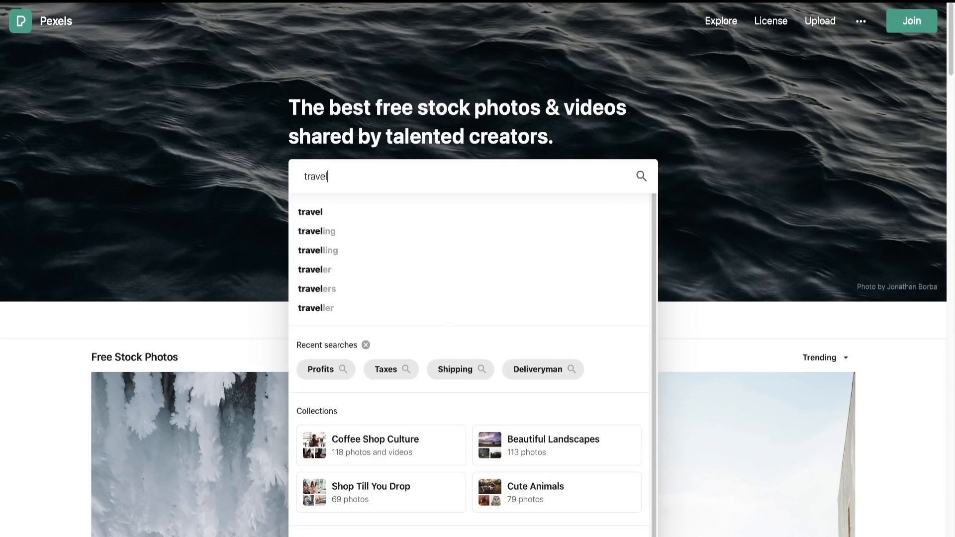
key(Return)
scroll(499, 410, down, 20)
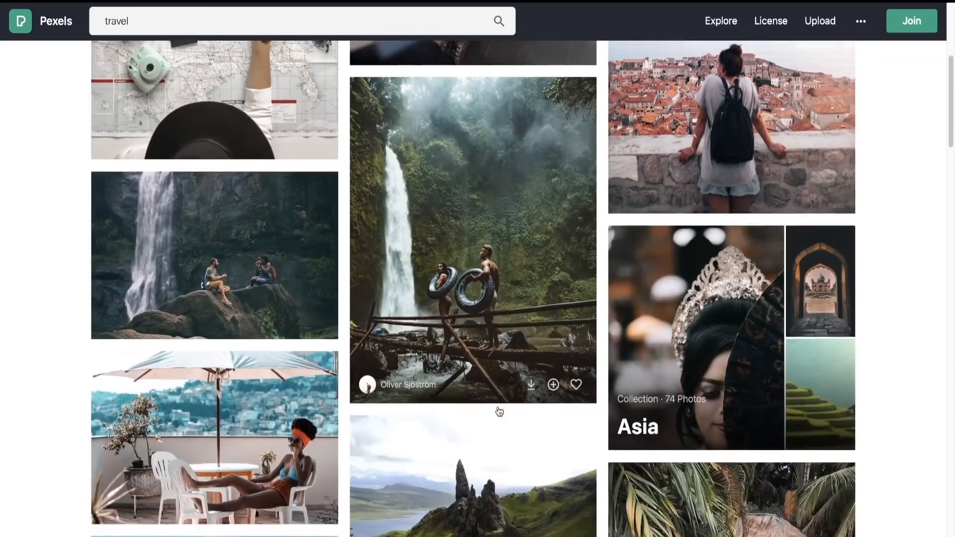
scroll(499, 411, up, 15)
scroll(499, 411, up, 10)
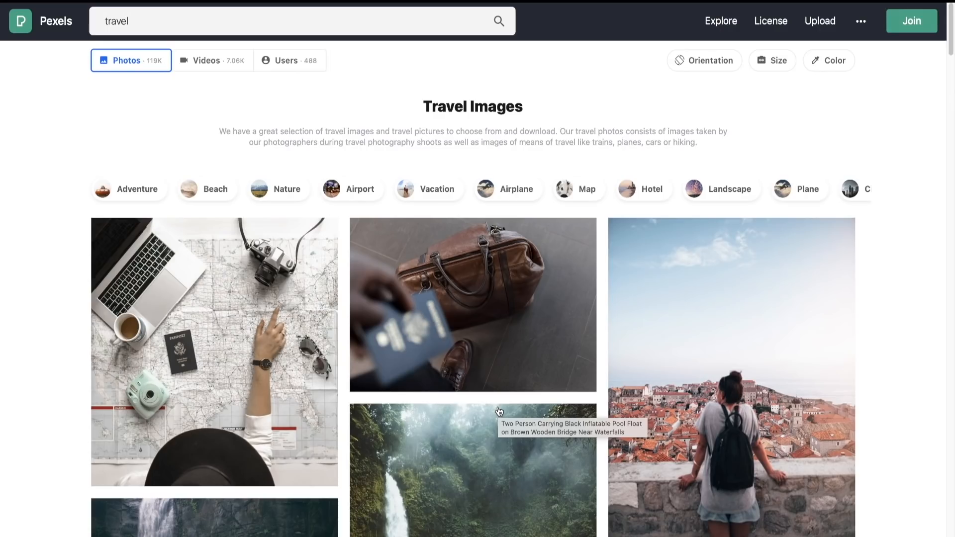
click(778, 277)
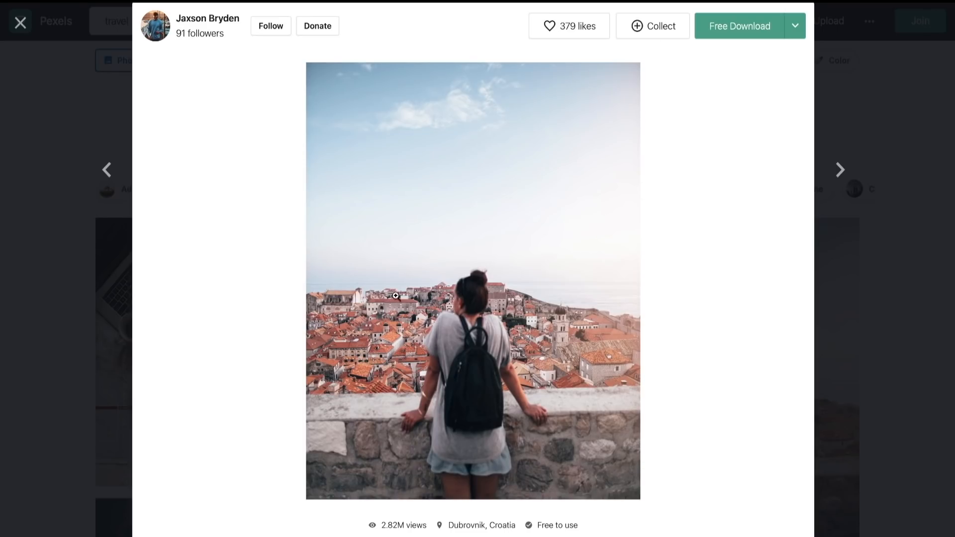
- Switch to Lightroom and open the photo of the woman with the backpack from the recent imports
mouse_move(714, 536)
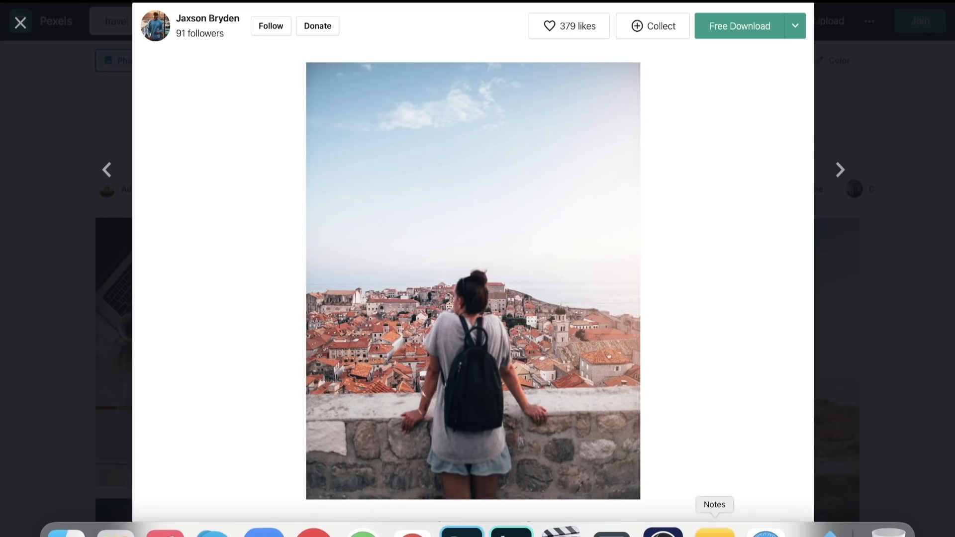
click(516, 533)
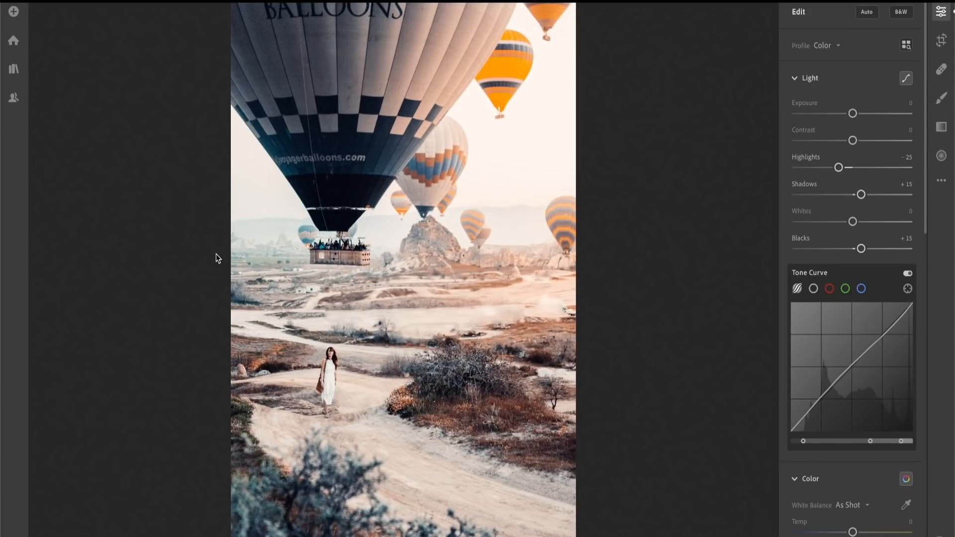
click(14, 41)
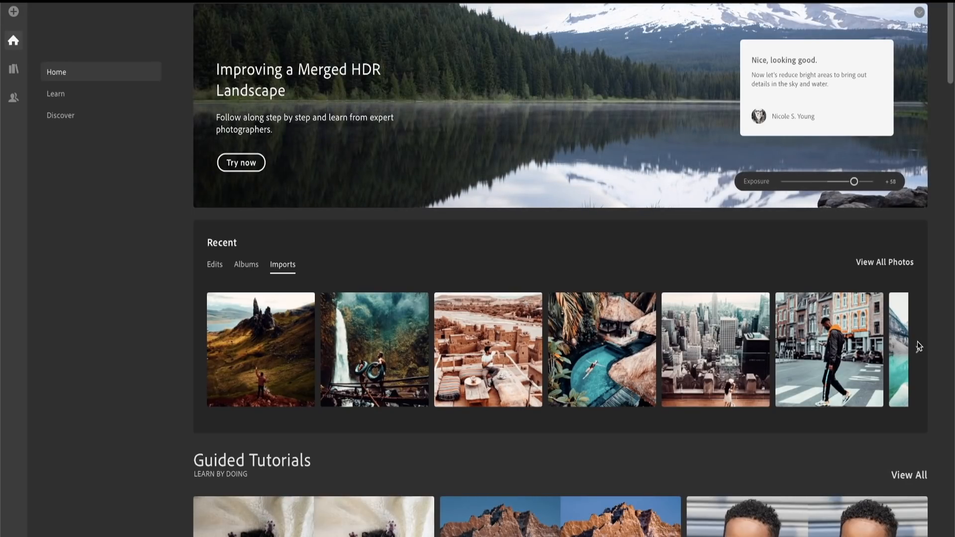
click(918, 349)
click(918, 350)
click(918, 350)
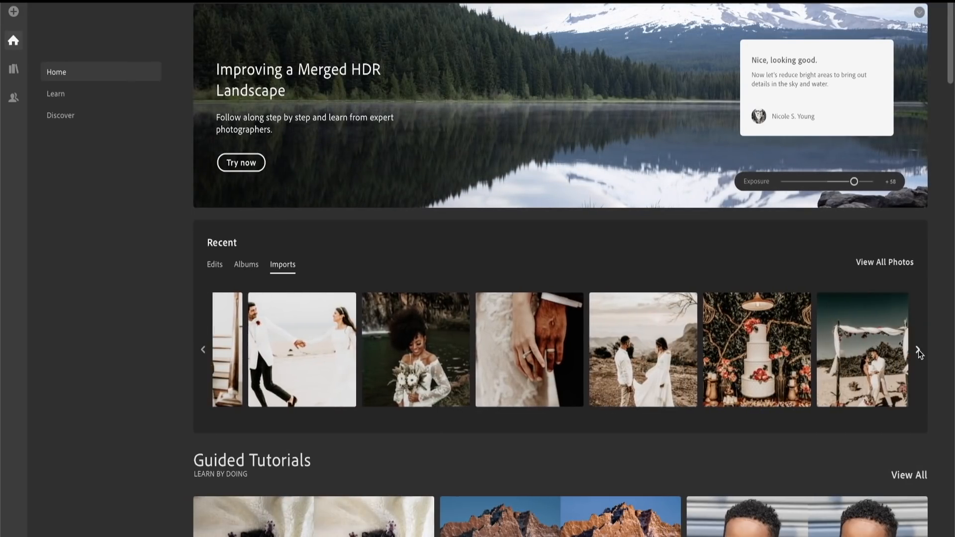
click(918, 350)
click(918, 350)
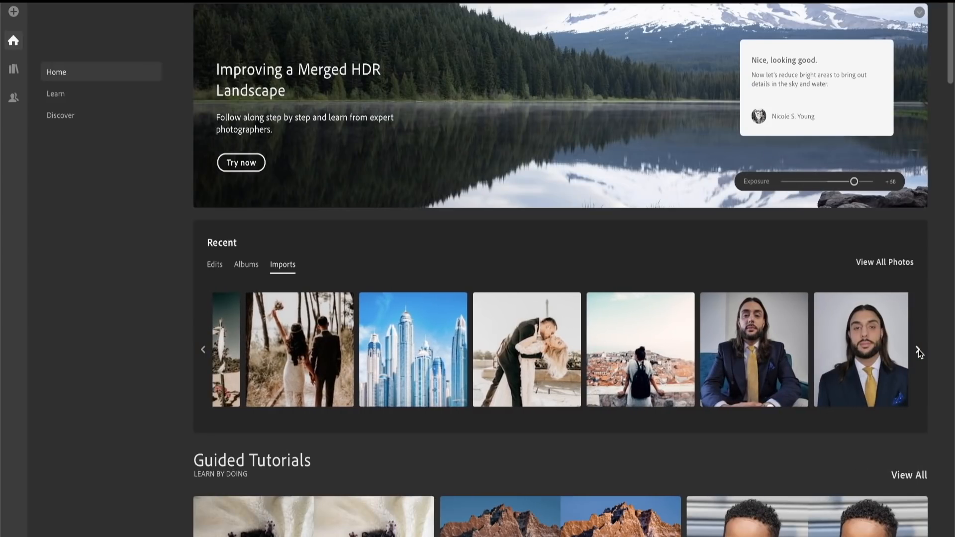
click(636, 355)
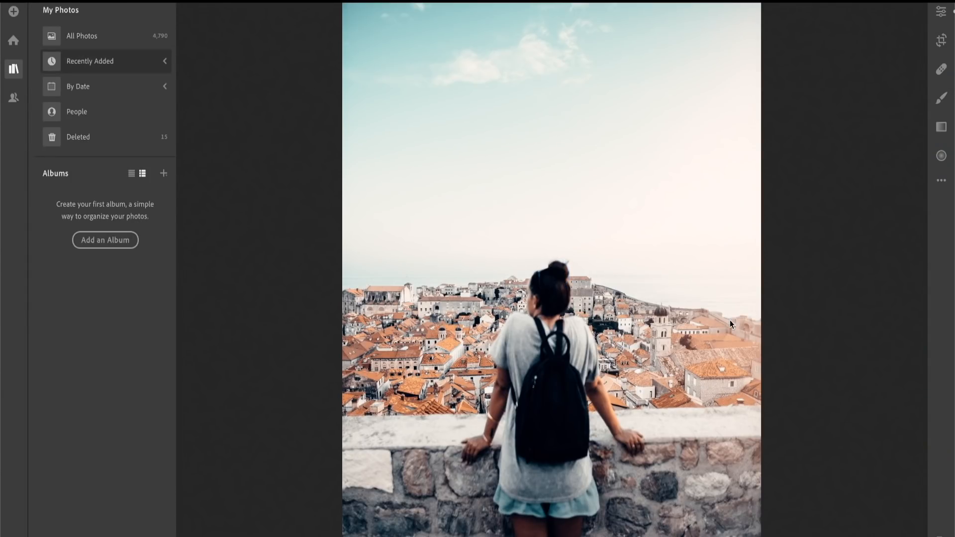
- Show the edit controls and presets, and apply the Travel preset from Kspmbusiness Presets to the photo
click(941, 182)
click(942, 11)
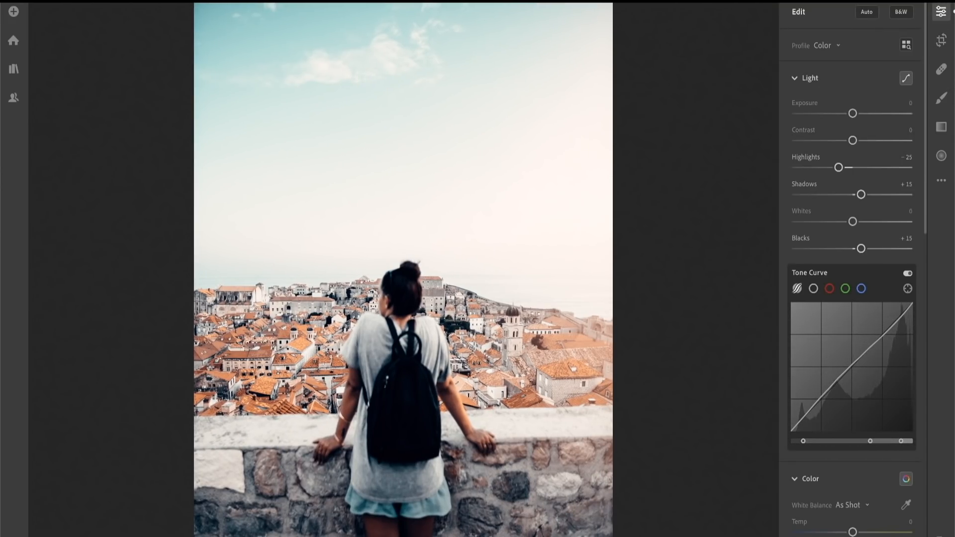
click(807, 536)
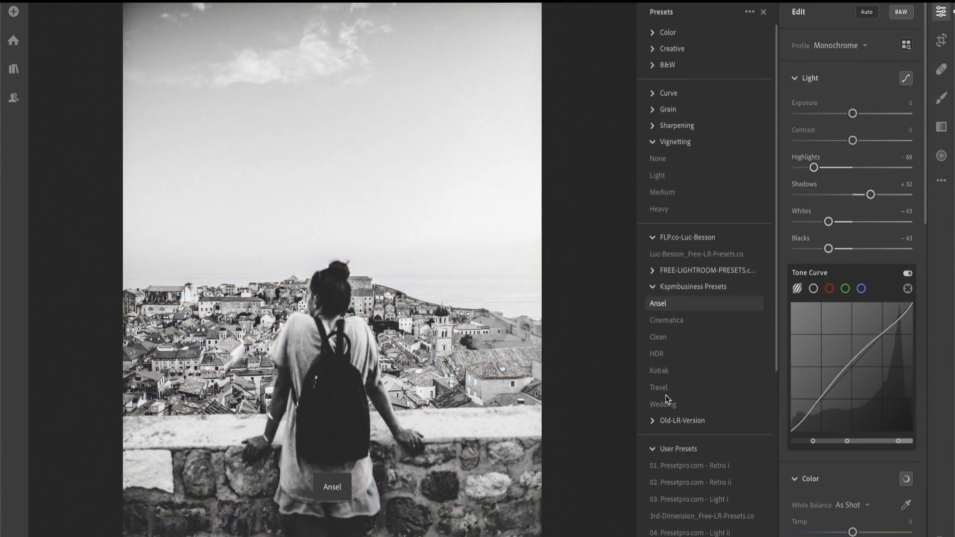
click(661, 387)
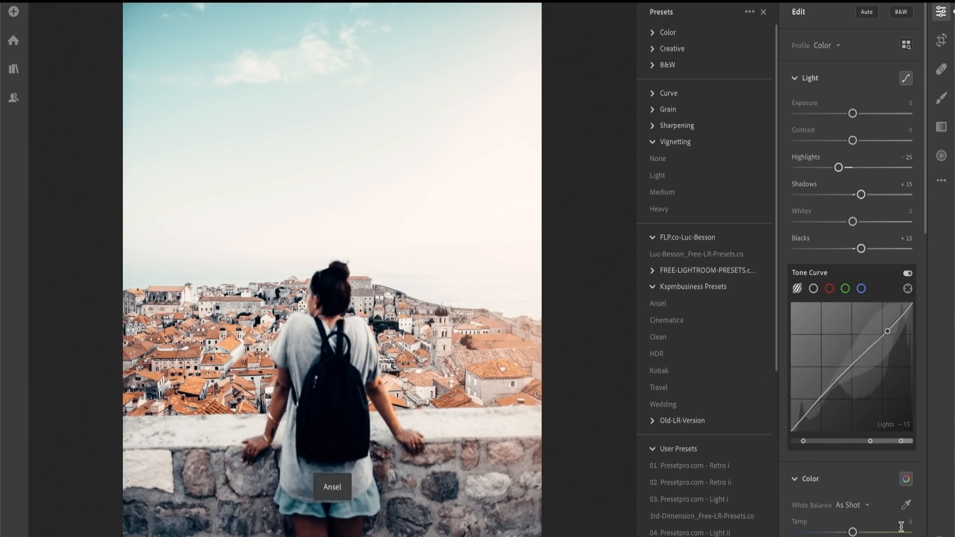
- Show the original version of the backpack photo to compare it with the preset, and dismiss the comparison
click(940, 186)
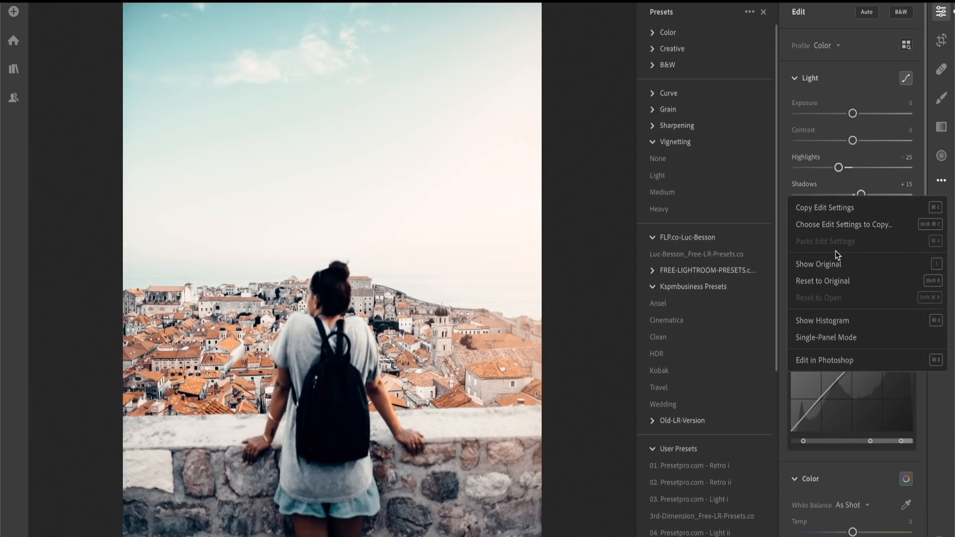
click(834, 265)
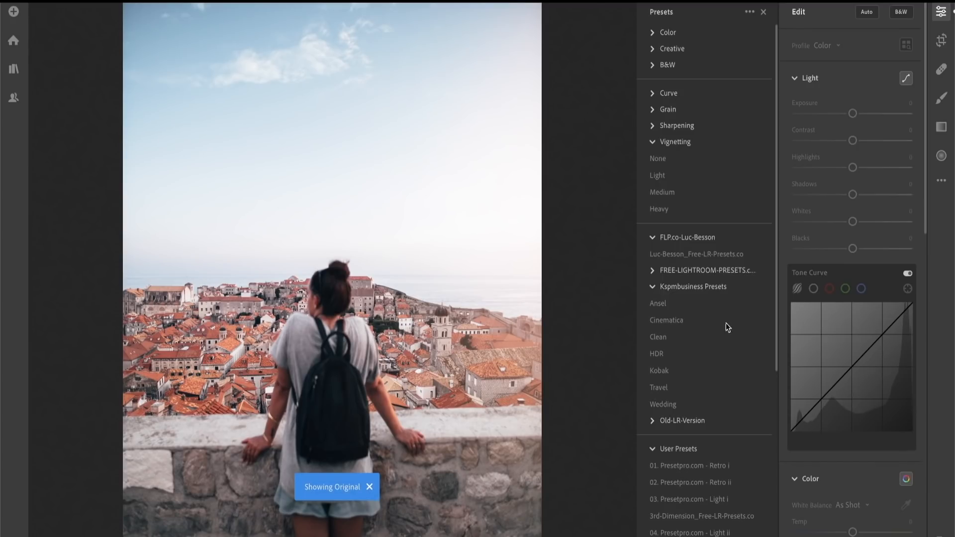
click(374, 489)
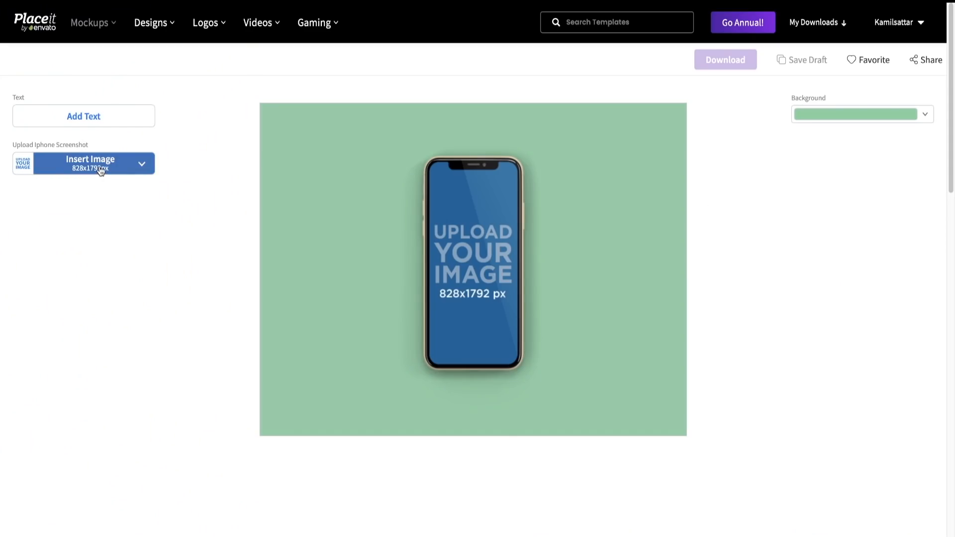
- In Placeit, show the upload options for the phone screenshot and make the iPhone mockup's background transparent
click(101, 172)
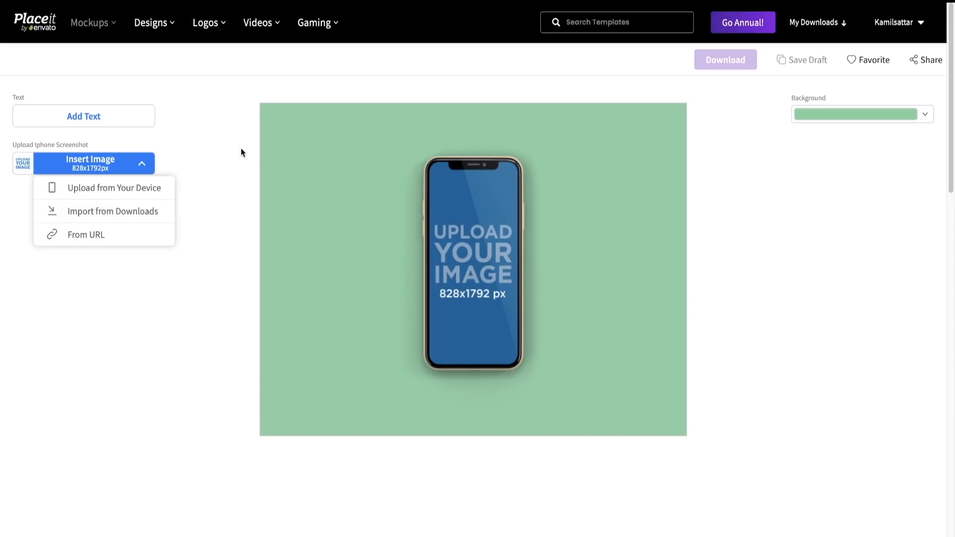
scroll(912, 260, down, 10)
scroll(897, 162, up, 10)
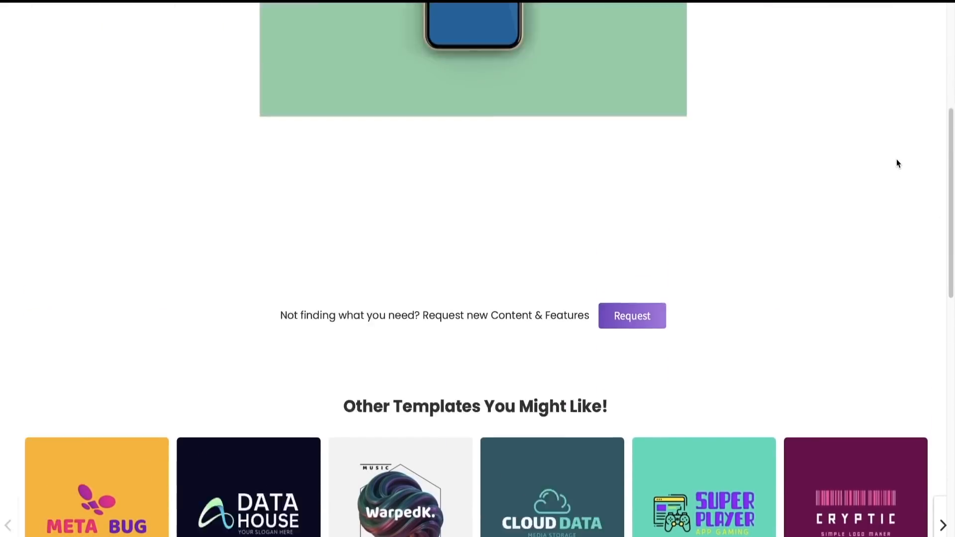
click(877, 125)
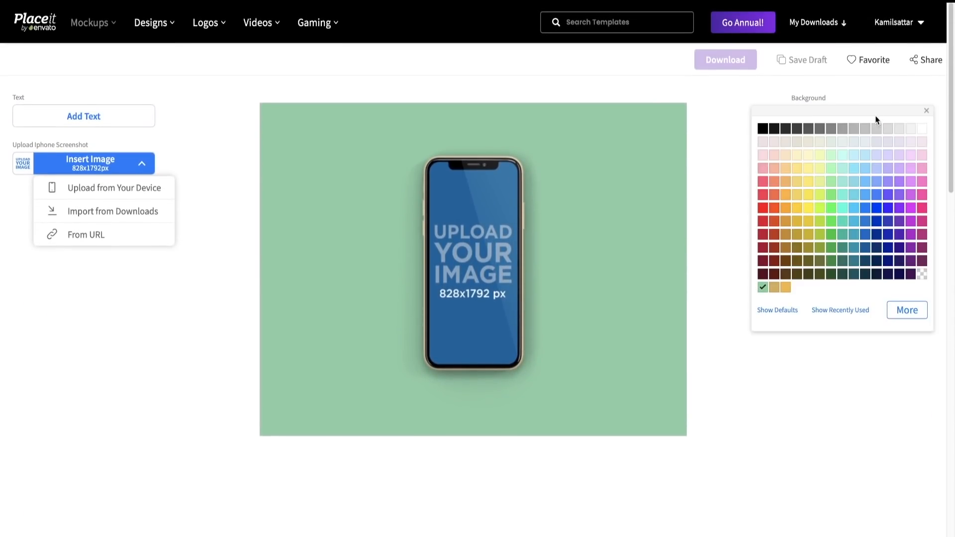
click(922, 275)
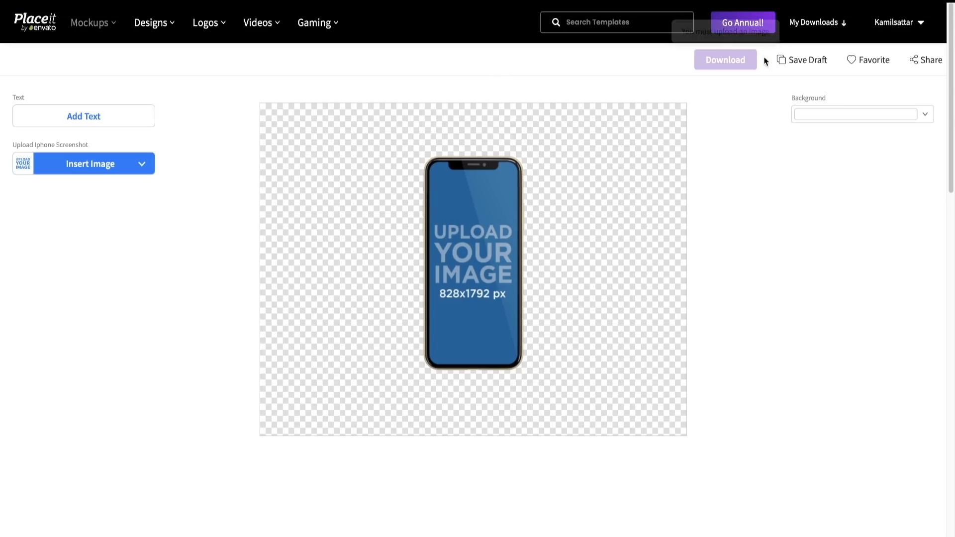
- Switch to Canva and add the uploaded transparent phone mockup showing the backpack photo to the blank website design
click(811, 8)
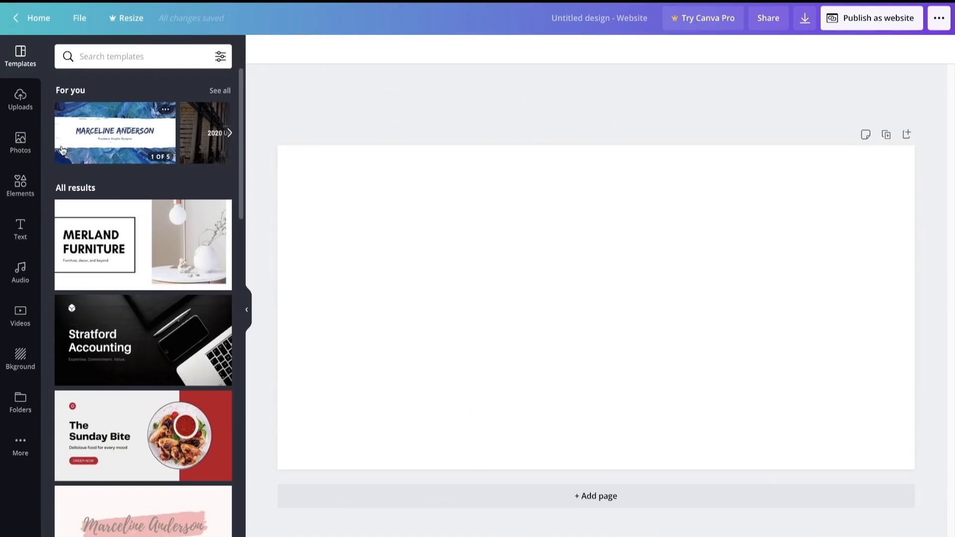
click(23, 104)
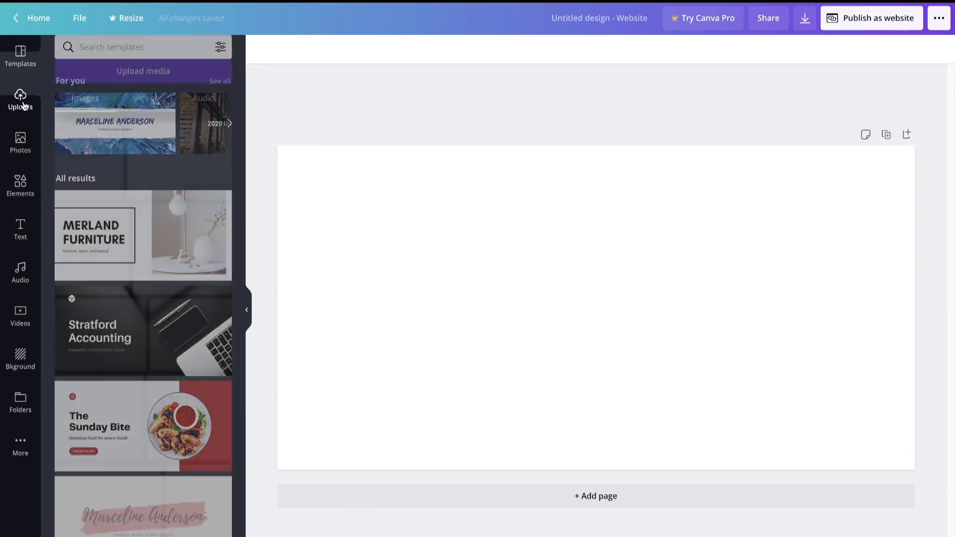
scroll(205, 375, down, 5)
scroll(205, 375, down, 3)
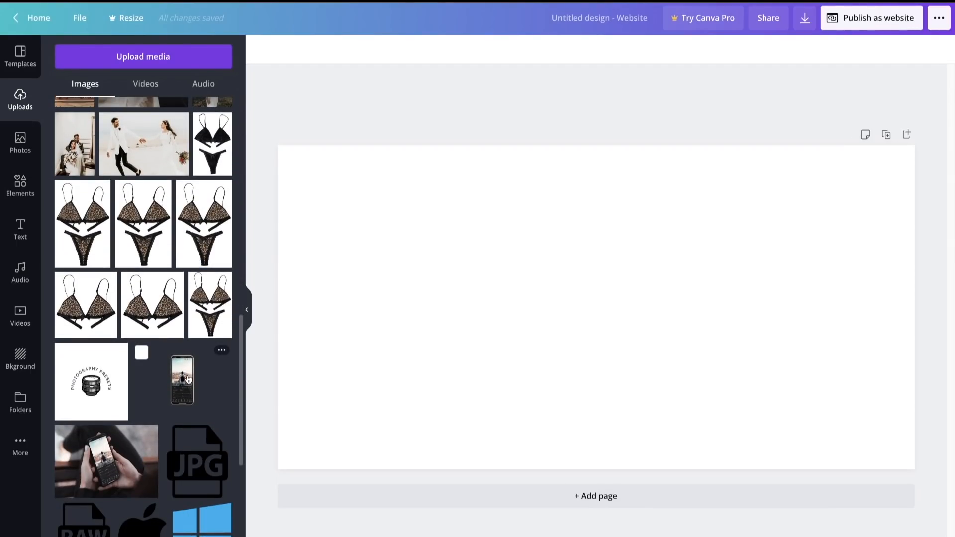
click(188, 380)
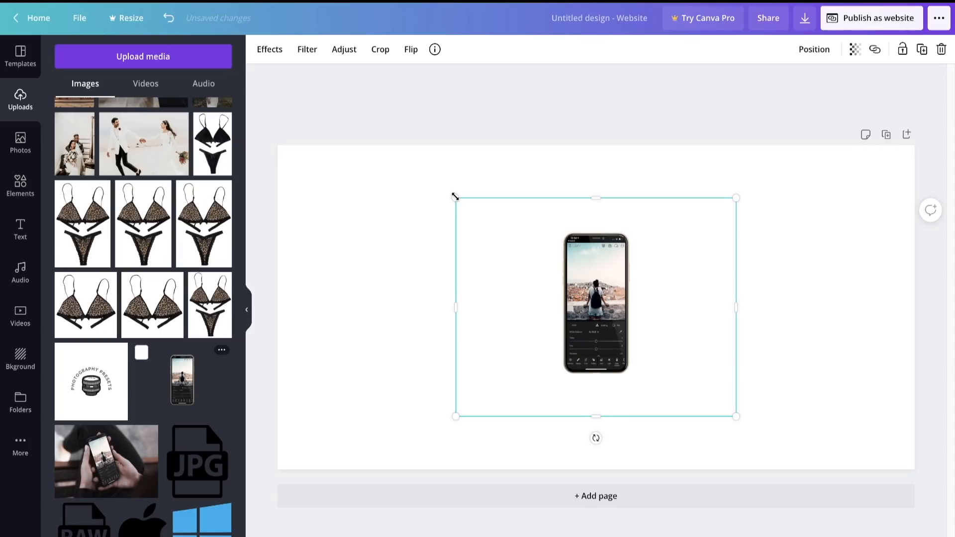
- Enlarge the phone mockup to most of the page height and place it on the right half of the page
drag(456, 197, 254, 122)
drag(553, 257, 564, 330)
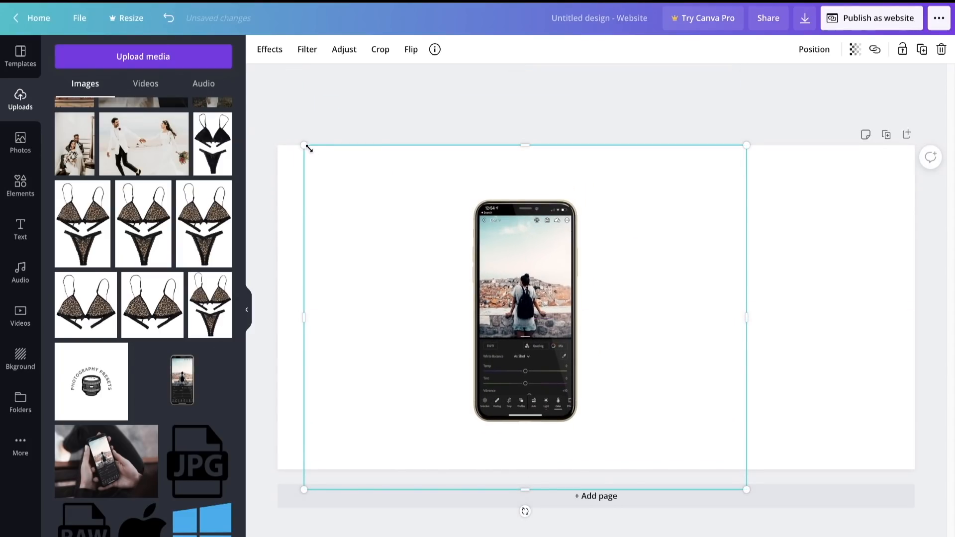
drag(309, 147, 192, 62)
drag(472, 282, 705, 314)
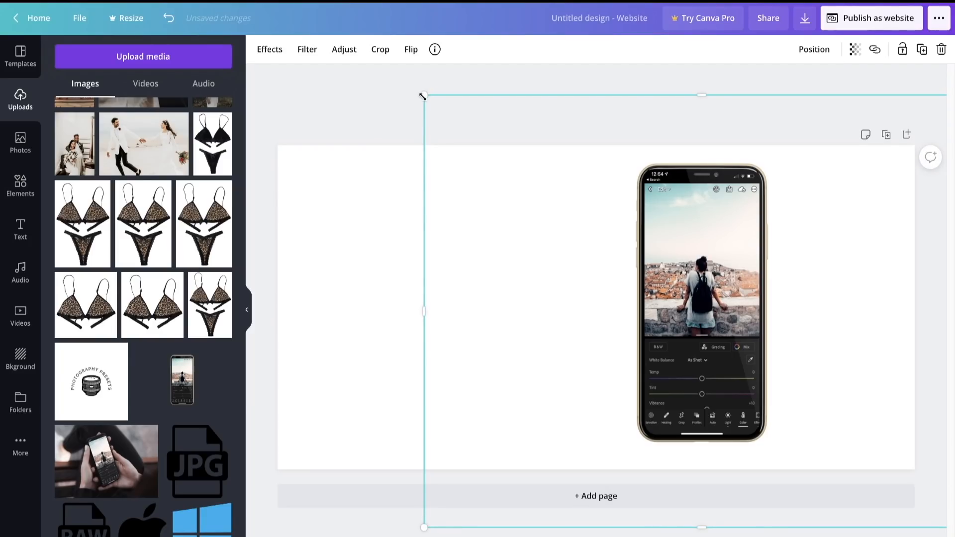
mouse_move(423, 96)
mouse_down()
mouse_move(373, 89)
mouse_move(413, 111)
mouse_up()
click(414, 111)
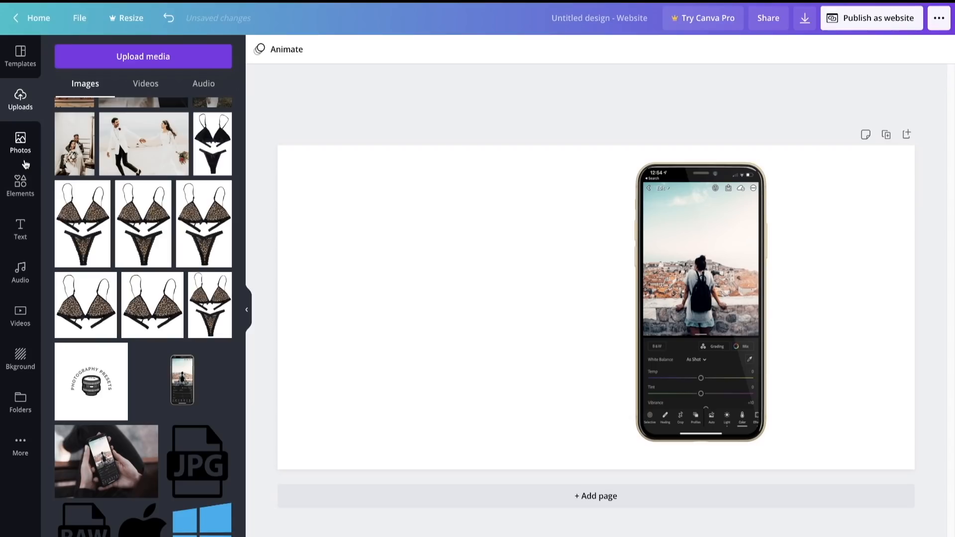
- Search the Canva photos for "marble" and add the first free white marble photo to the page
click(21, 143)
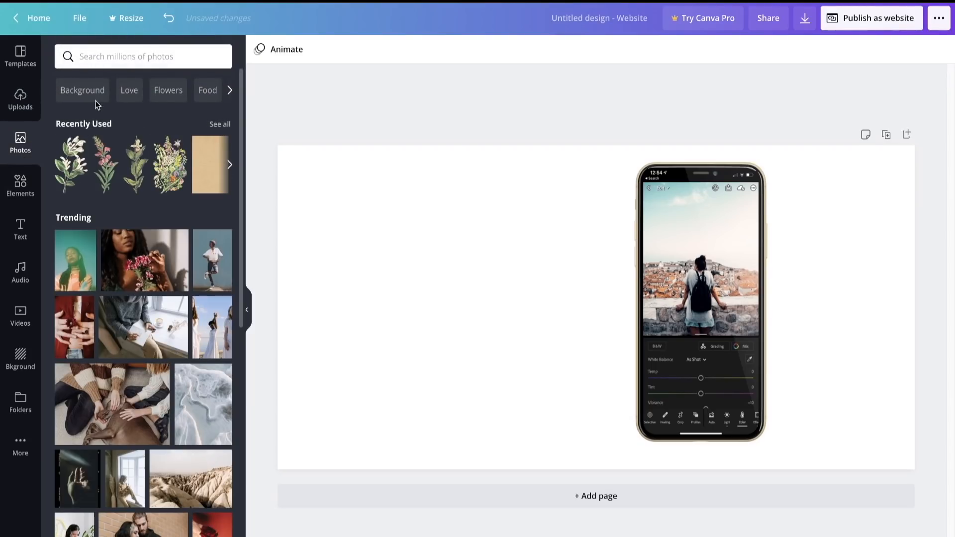
click(101, 63)
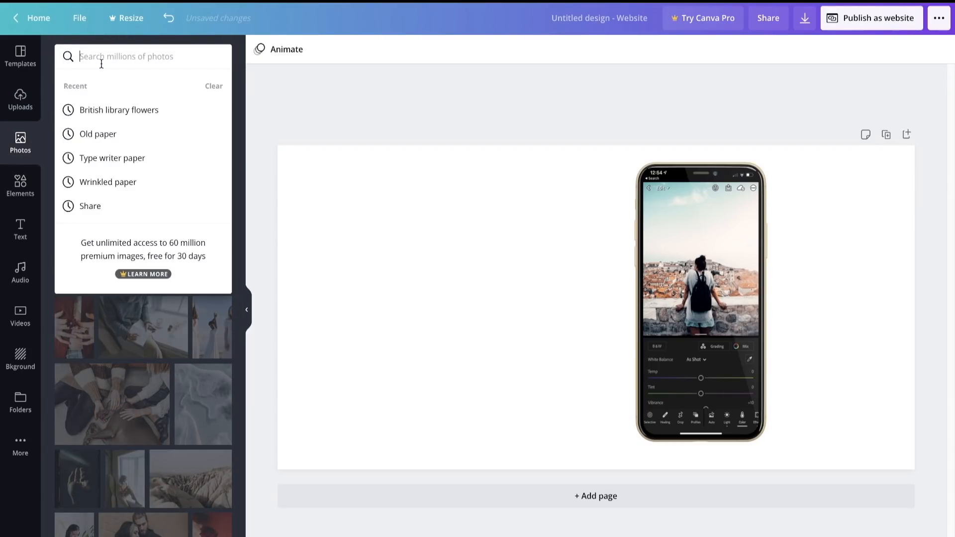
text(marbe)
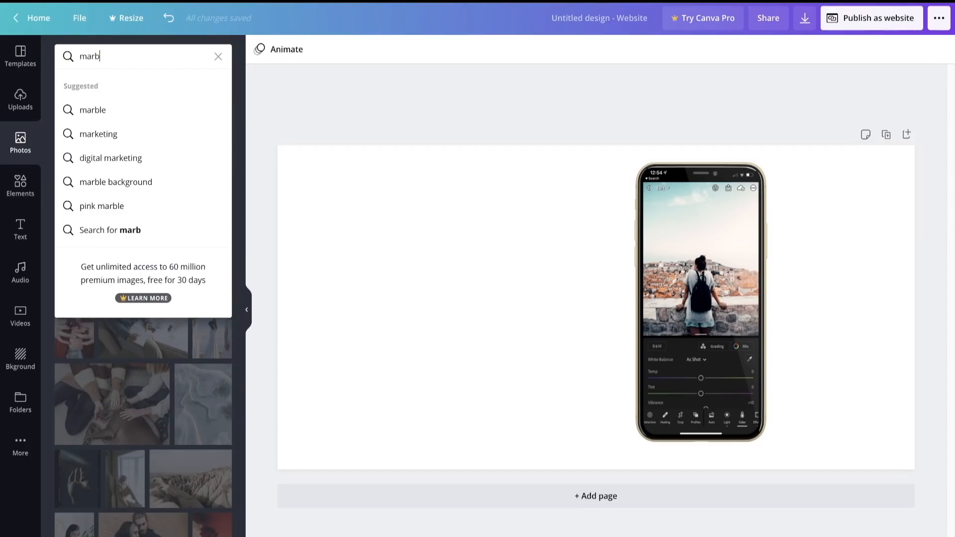
click(93, 109)
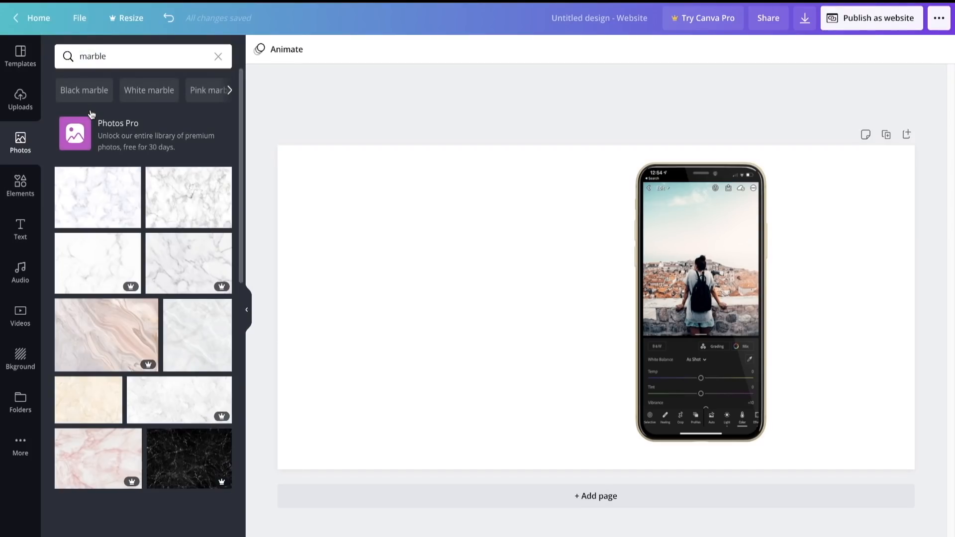
click(107, 198)
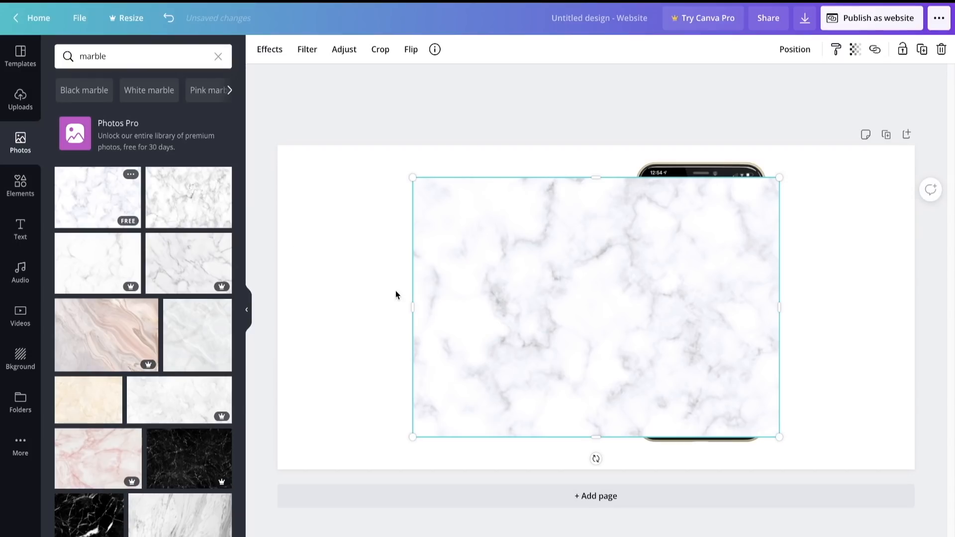
- Enlarge the marble photo to cover the whole page and send it behind the phone mockup
drag(413, 175, 262, 70)
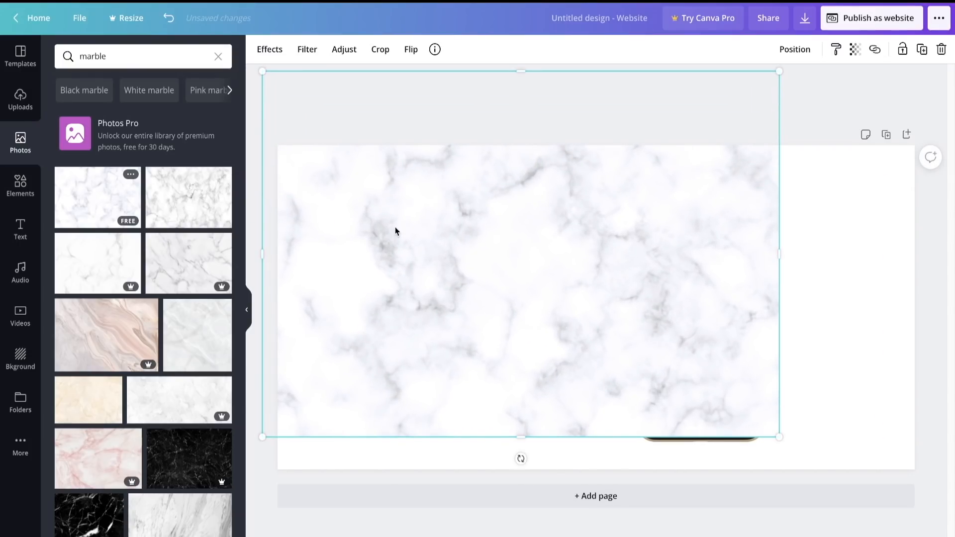
drag(395, 231, 400, 258)
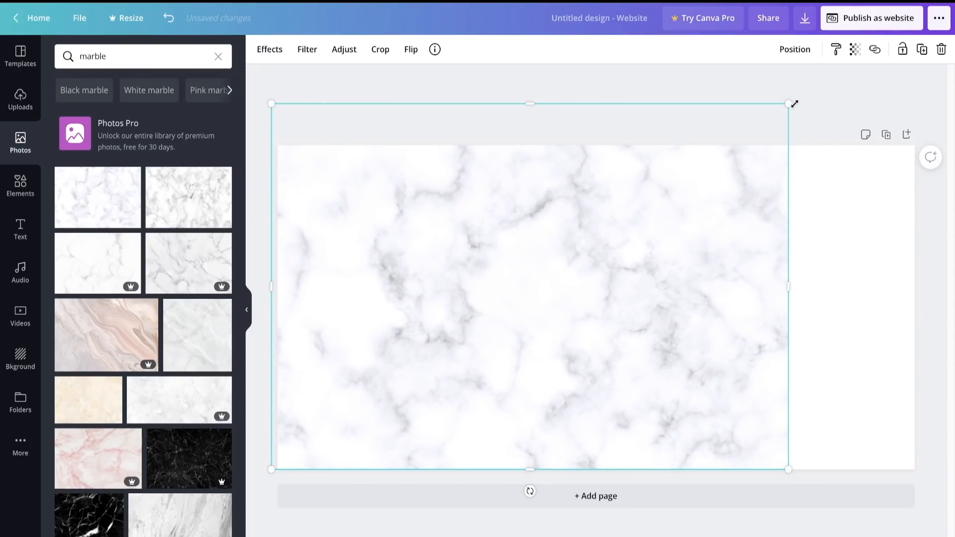
drag(794, 103, 906, 119)
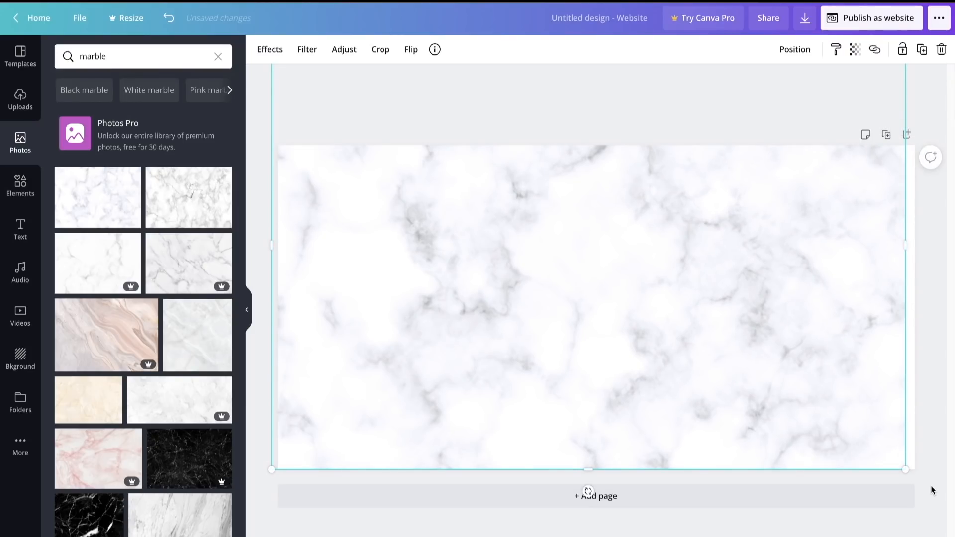
drag(903, 467, 922, 479)
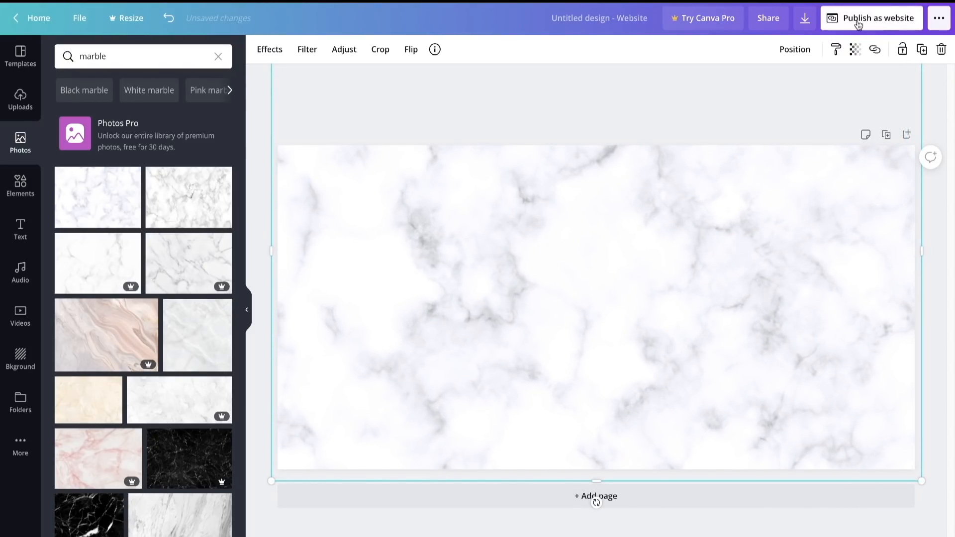
click(797, 49)
click(762, 87)
click(543, 120)
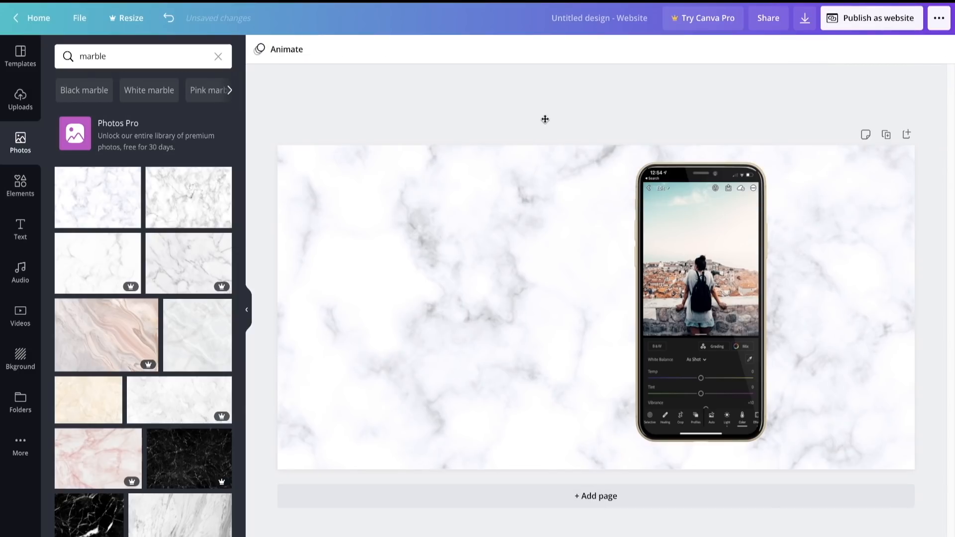
- Enlarge the phone mockup slightly more and recentre it vertically on the right half of the marble background
click(535, 141)
drag(422, 99, 407, 82)
key(Escape)
drag(670, 313, 681, 323)
click(350, 95)
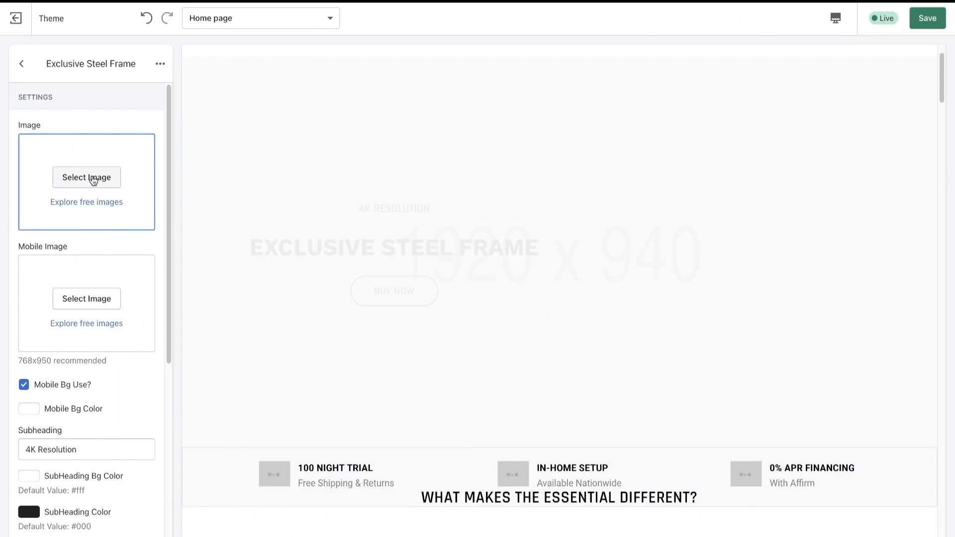
- In the Shopify theme editor, set the marble phone banner as the Exclusive Steel Frame slide's image and save the theme
click(93, 180)
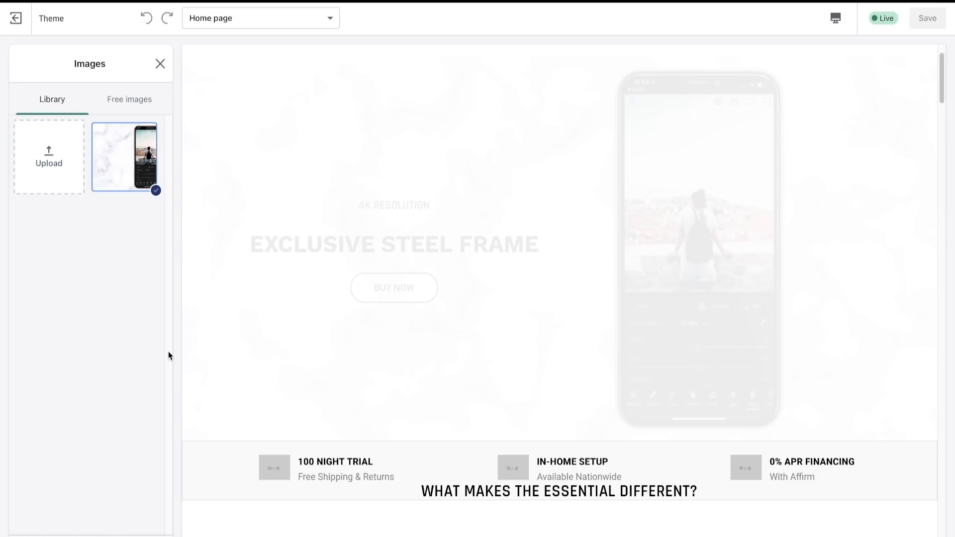
click(149, 536)
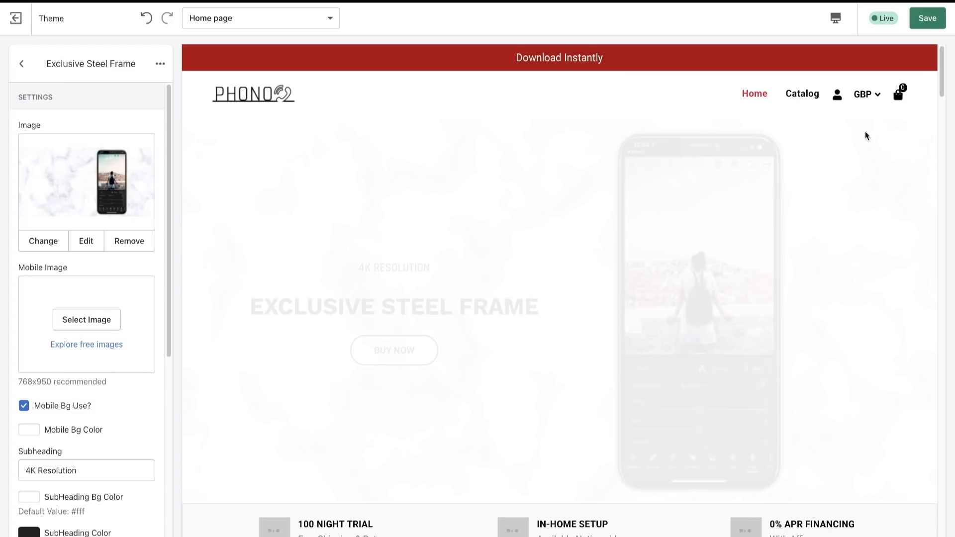
click(922, 28)
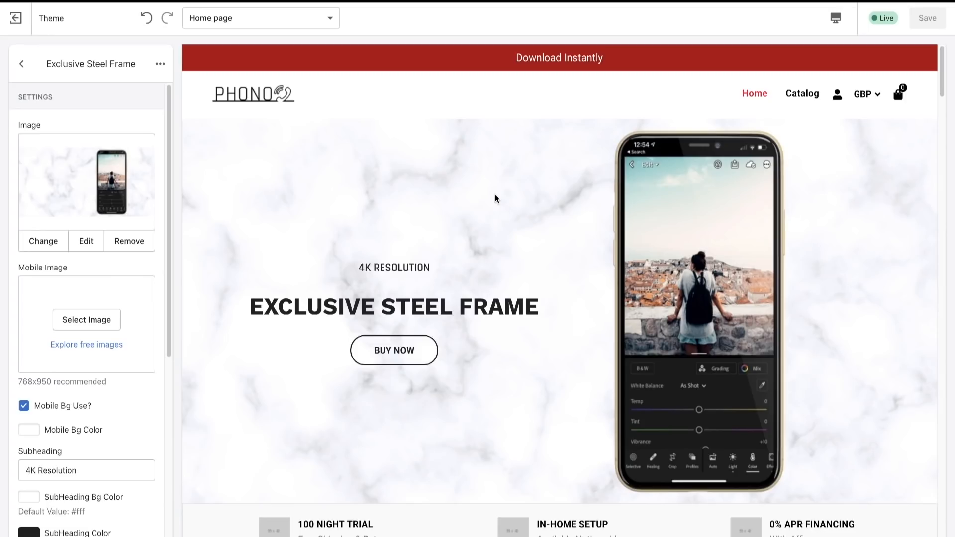
- Preview the home page in the Mobile view and check how the Exclusive Steel Frame slide looks there
scroll(117, 268, down, 2)
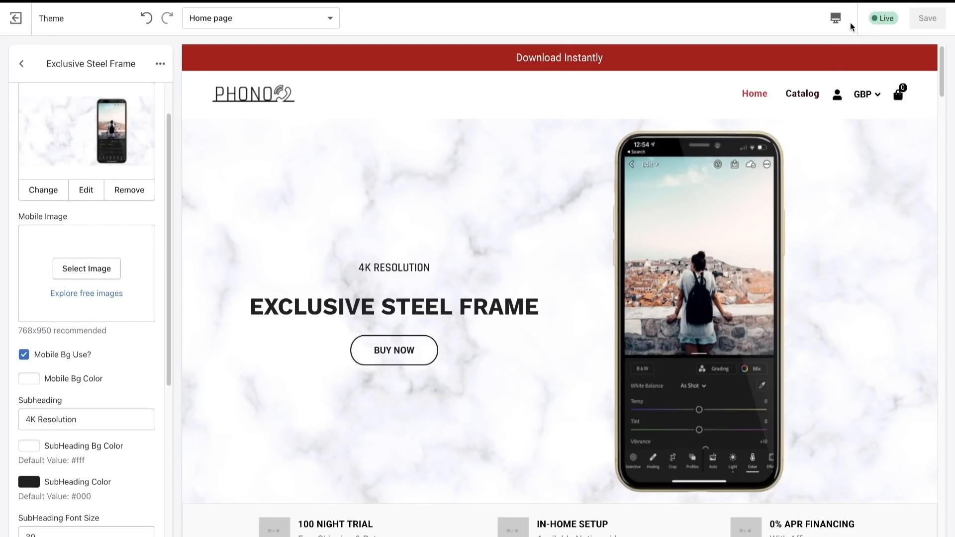
click(835, 19)
click(860, 50)
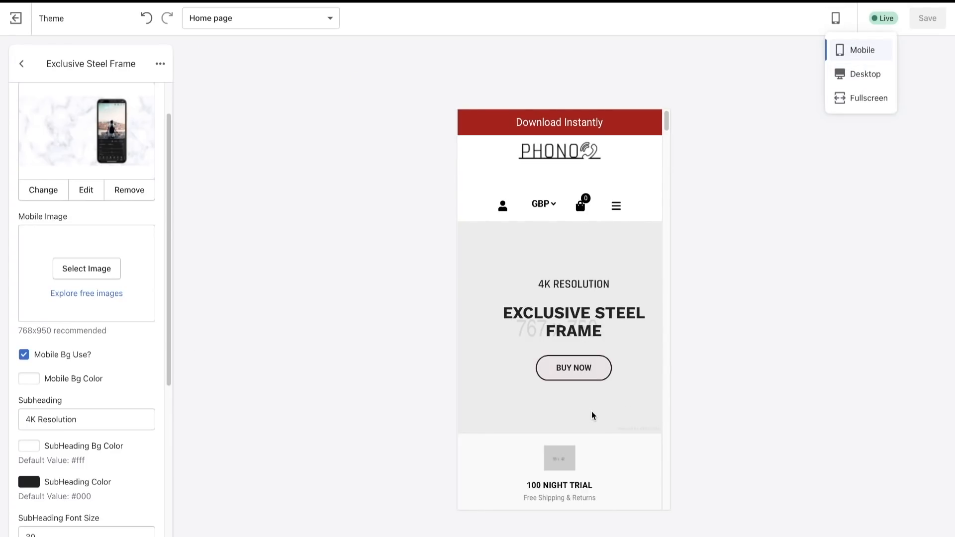
scroll(593, 410, down, 2)
scroll(593, 410, down, 2)
scroll(550, 292, up, 2)
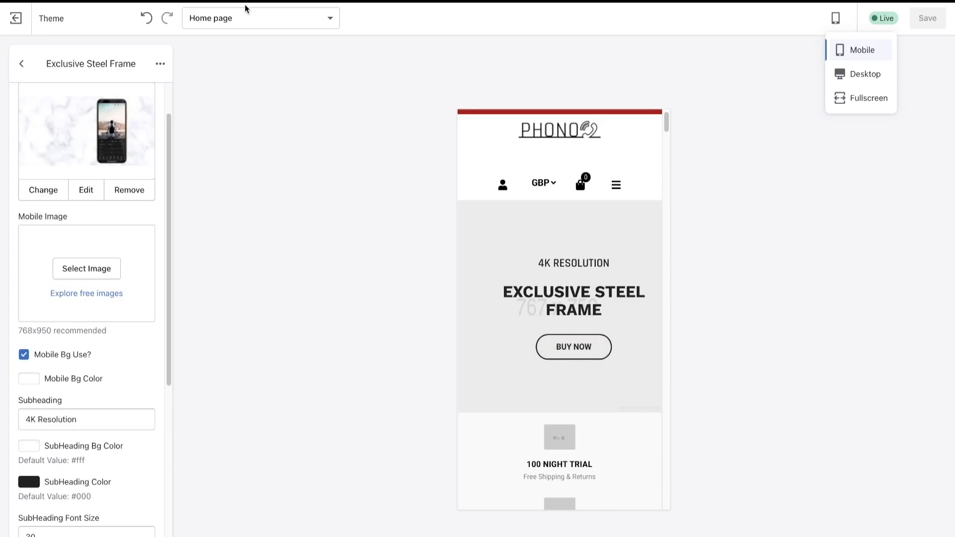
- Switch to the example store with the "Designed for Photographers" slide and preview its home page in the Mobile view
key(Escape)
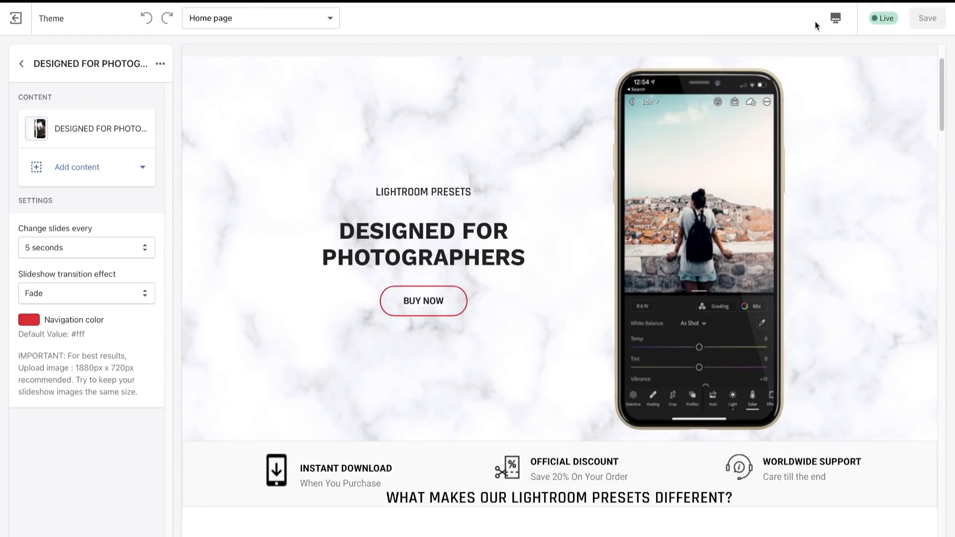
click(835, 18)
click(853, 52)
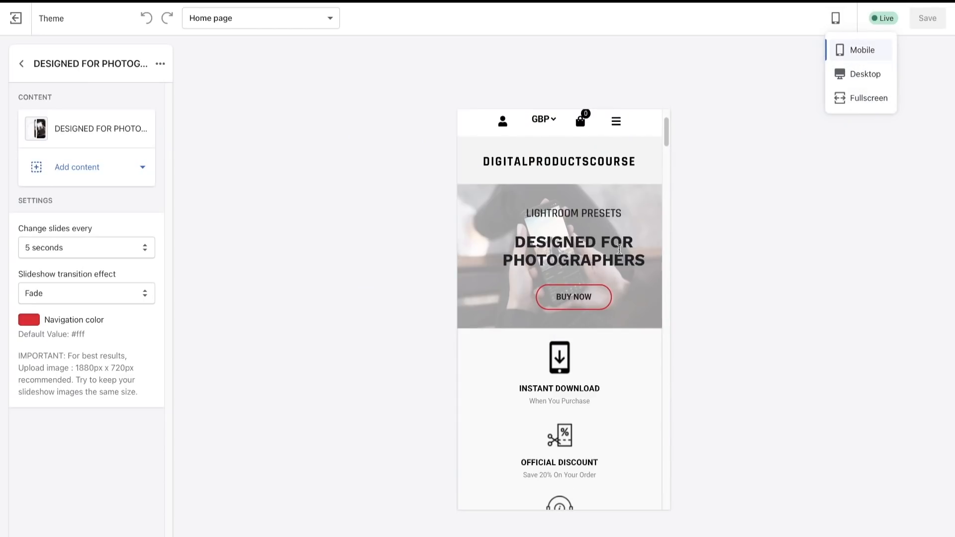
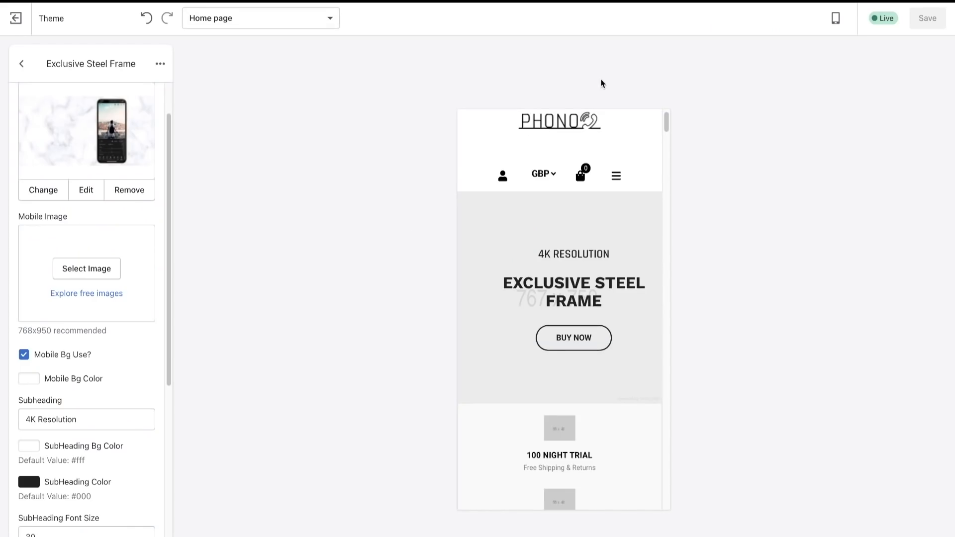
- Return both stores' home page previews to the Desktop view and open the example store's "DESIGNED FOR PHOTOGRAPHERS" slide settings
click(835, 18)
click(842, 75)
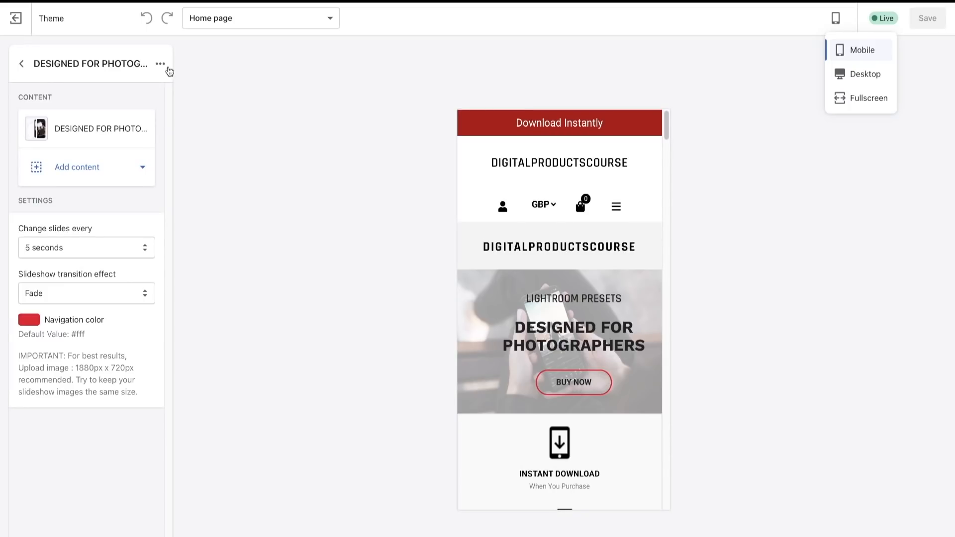
click(92, 129)
scroll(75, 392, down, 3)
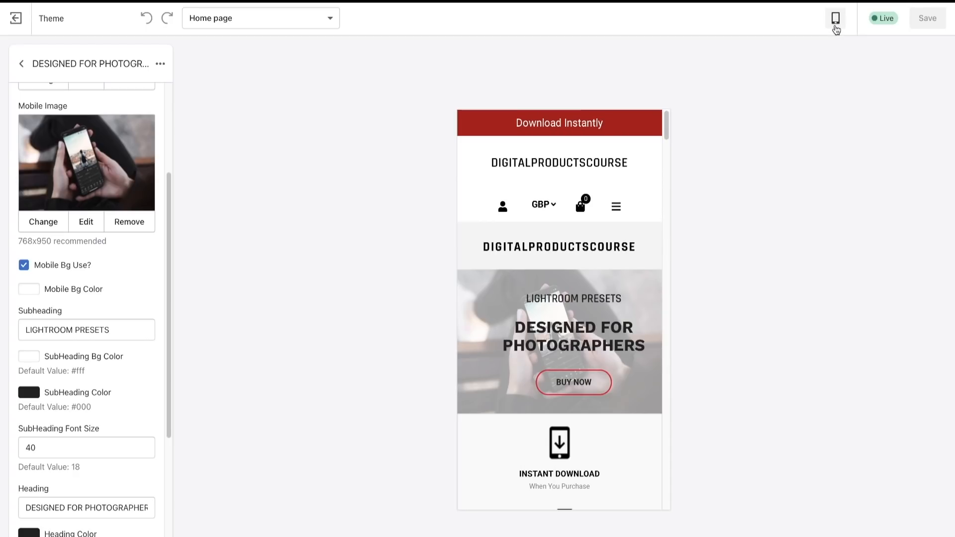
click(836, 19)
click(842, 75)
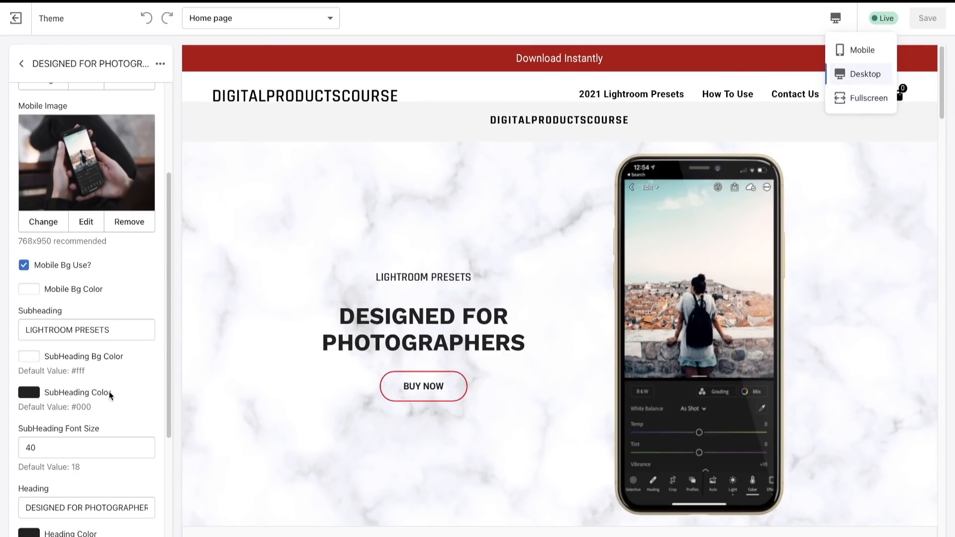
- Examine the subheading and heading text, colour and font size settings of the "DESIGNED FOR PHOTOGRAPHERS" slide
scroll(109, 392, down, 1)
scroll(94, 261, down, 1)
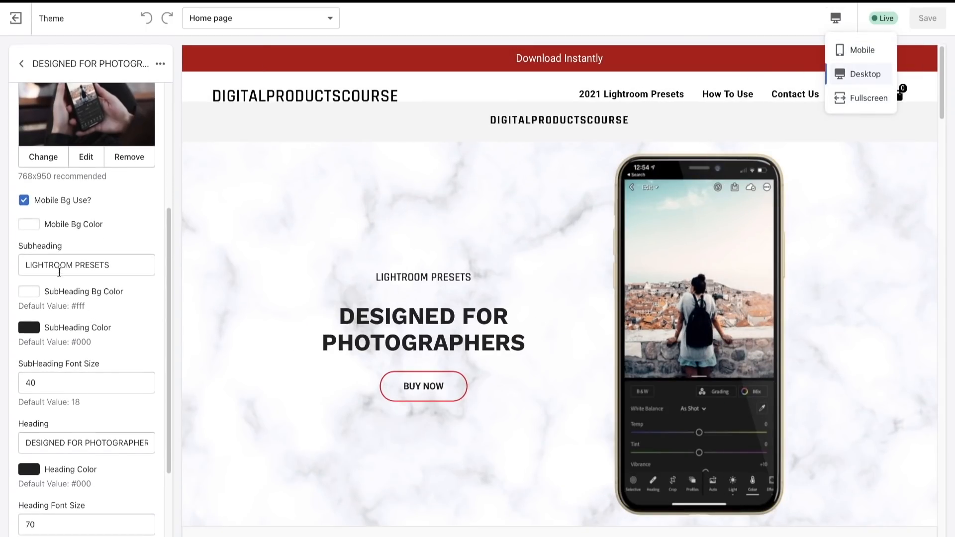
drag(24, 245, 125, 265)
click(92, 245)
click(18, 250)
click(26, 265)
triple_click(126, 264)
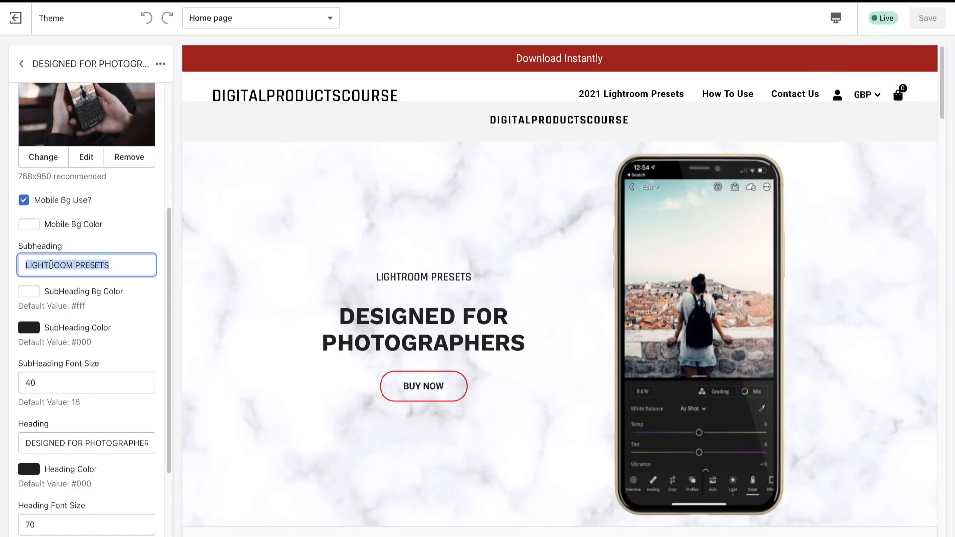
click(50, 265)
scroll(109, 436, down, 3)
click(18, 224)
mouse_move(19, 225)
mouse_down()
mouse_move(111, 228)
mouse_move(14, 222)
mouse_up()
click(111, 229)
click(14, 223)
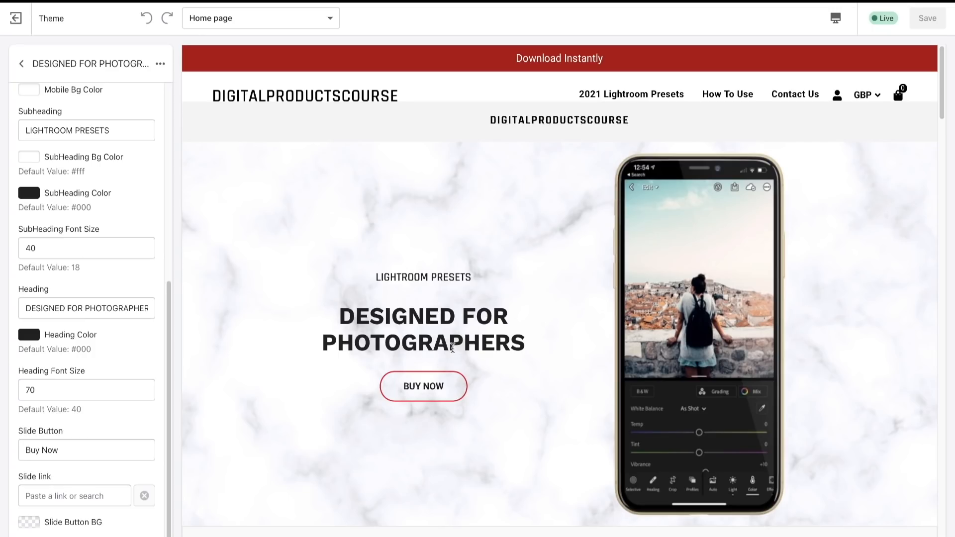
- Check the slide's button text, link and colour settings against the Buy Now button in the preview
scroll(142, 422, down, 1)
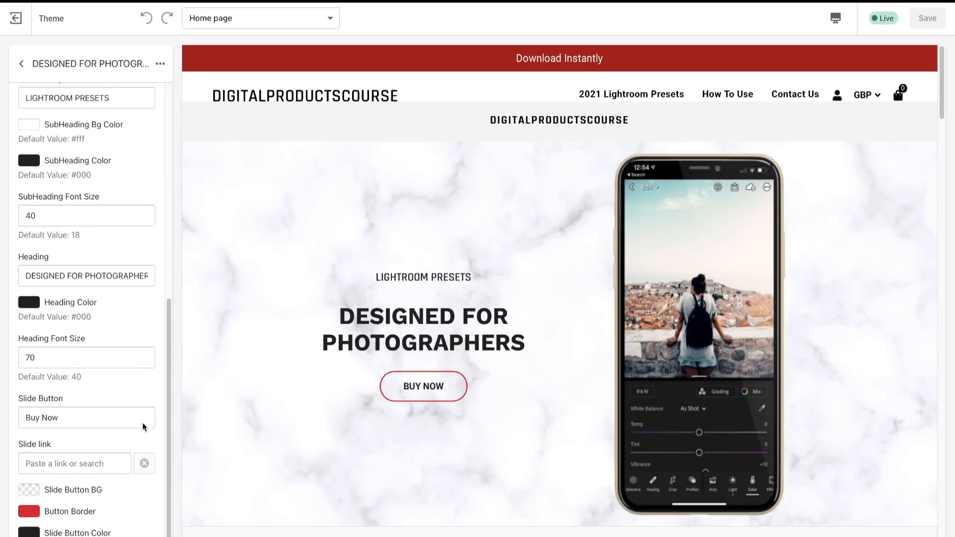
drag(85, 397, 15, 393)
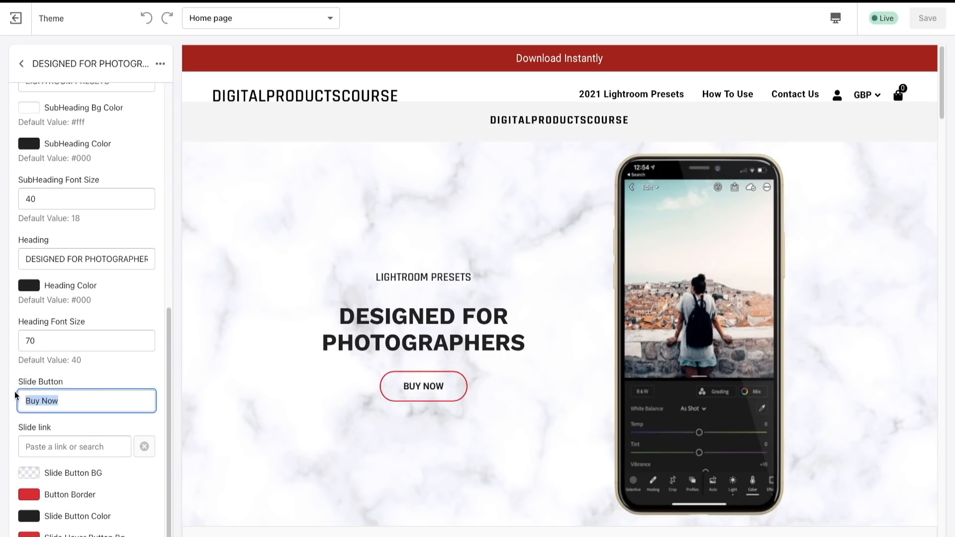
click(72, 393)
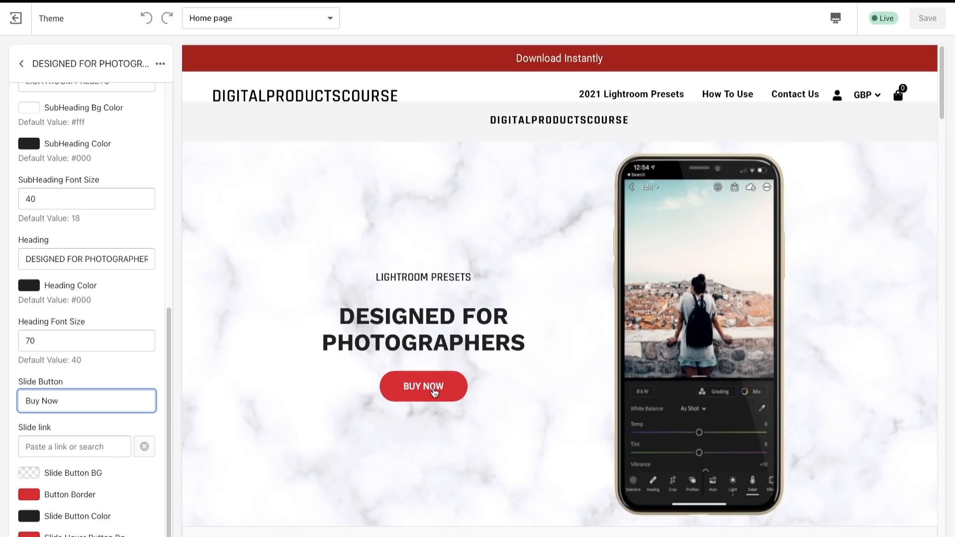
scroll(85, 255, up, 4)
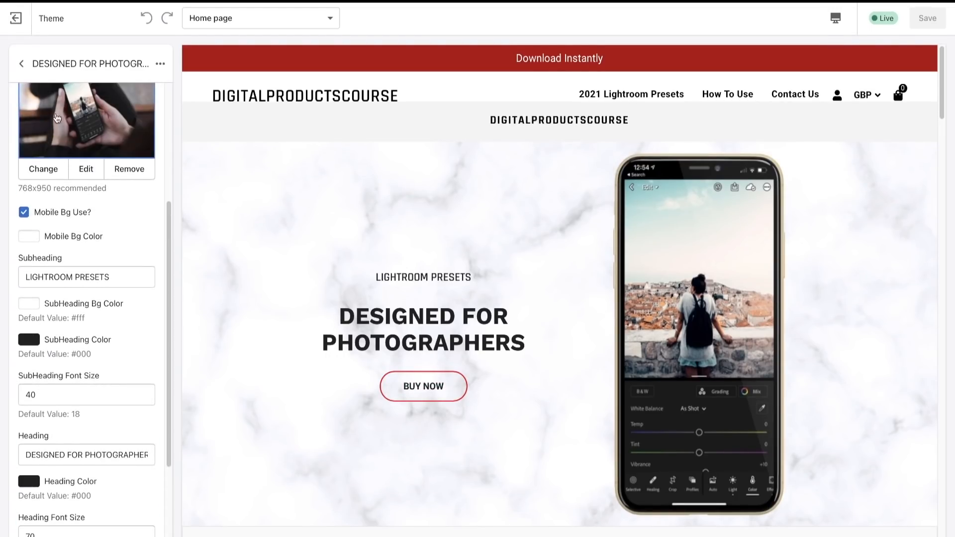
- Leave the example store's slideshow settings and open its Info Block 1 section
click(21, 64)
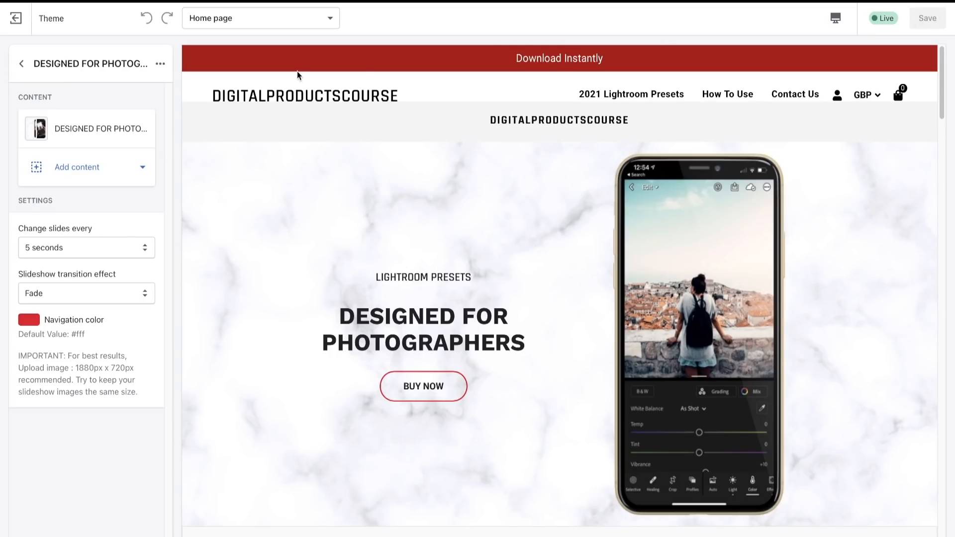
click(21, 63)
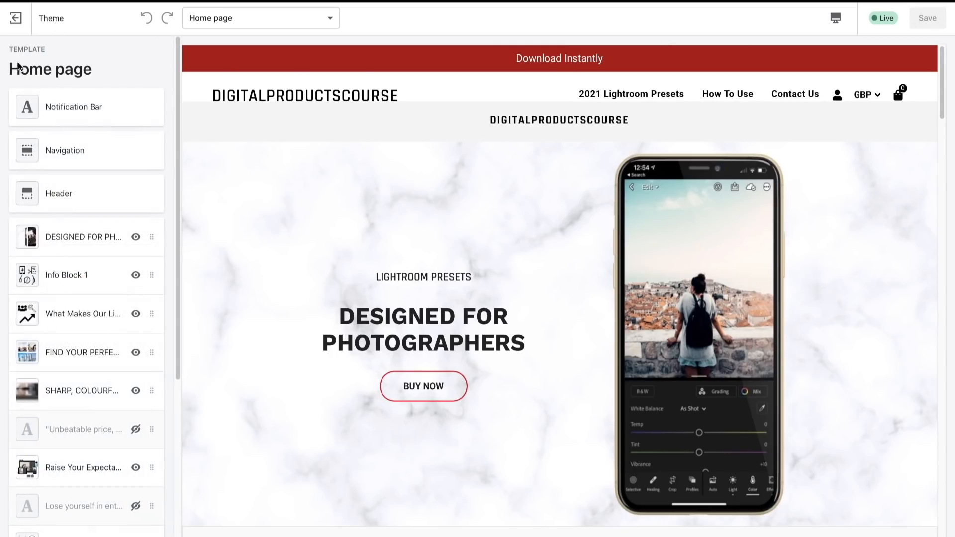
click(81, 277)
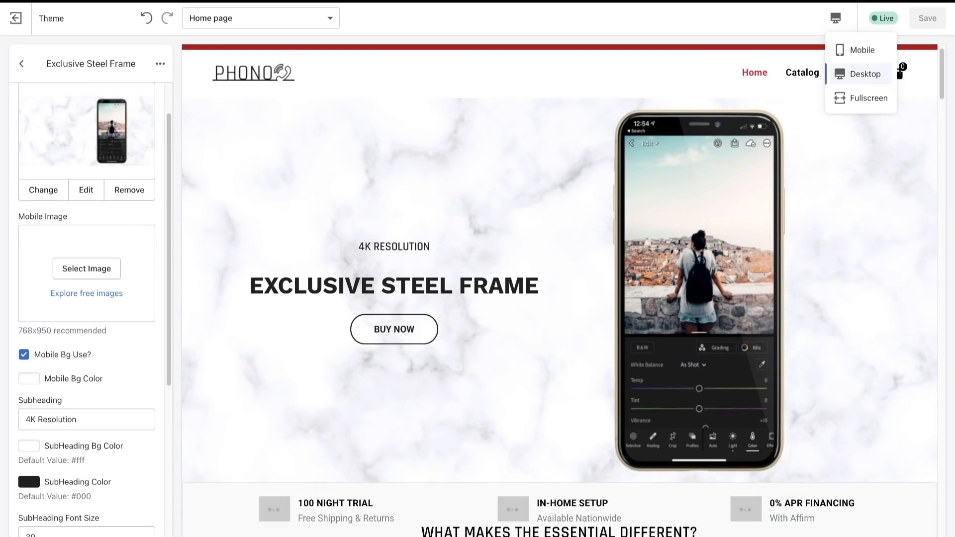
- In the Phono store's theme editor, leave the Exclusive Steel Frame slide and open the Info Block 1 section
scroll(491, 337, down, 5)
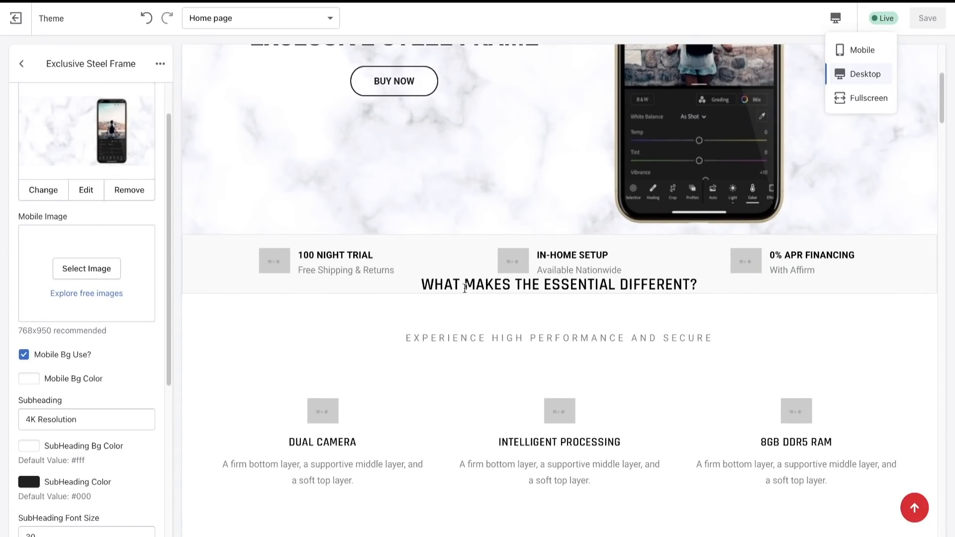
click(22, 65)
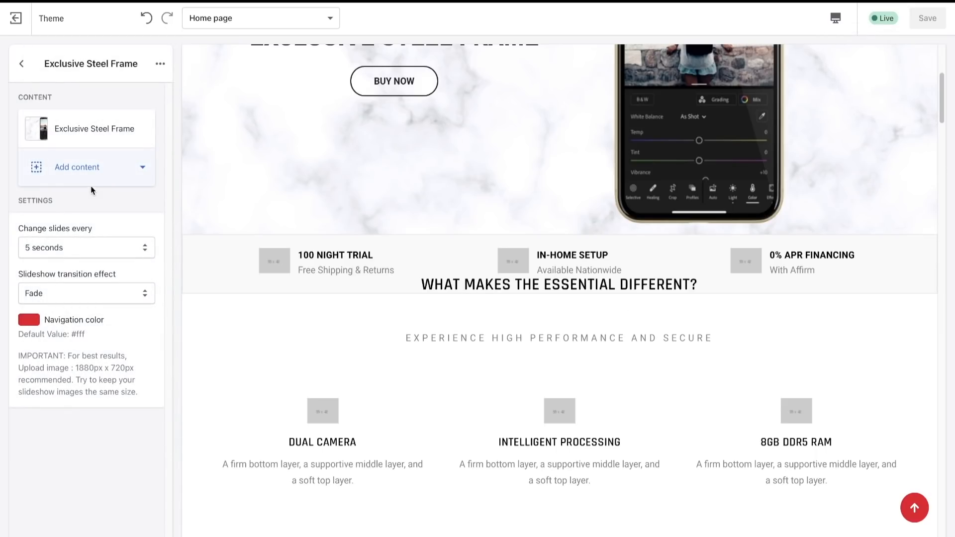
click(21, 64)
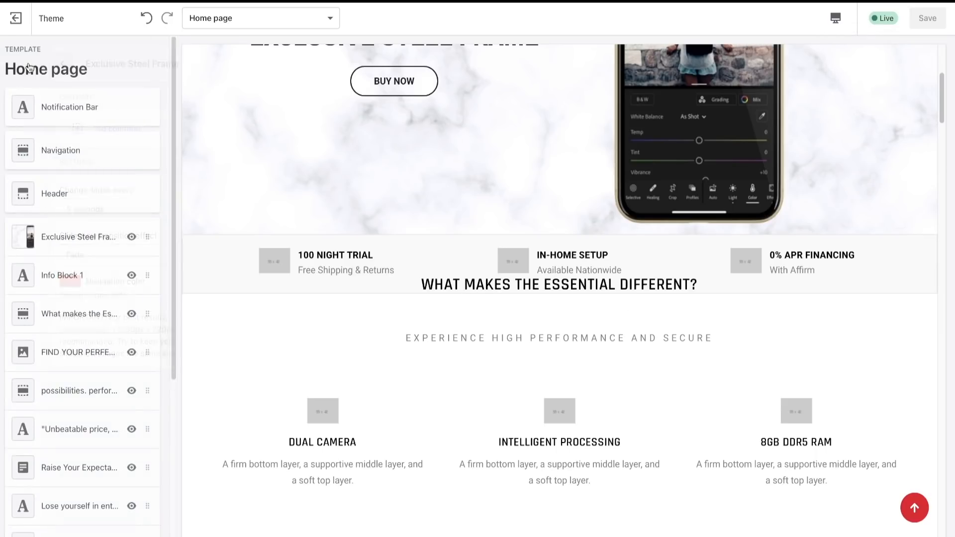
click(73, 274)
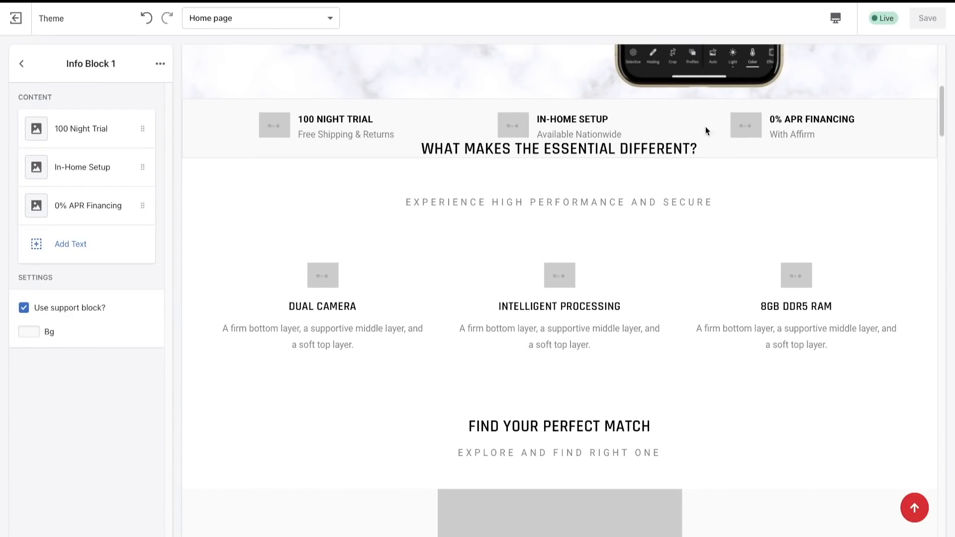
scroll(524, 205, up, 2)
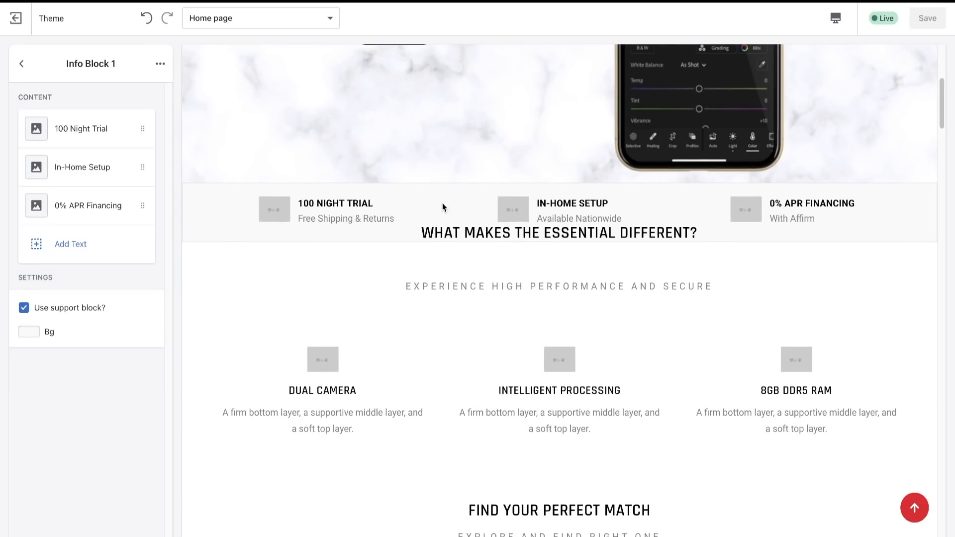
- Switch to Canva and create a new custom-size design of 55 × 42 px
click(491, 2)
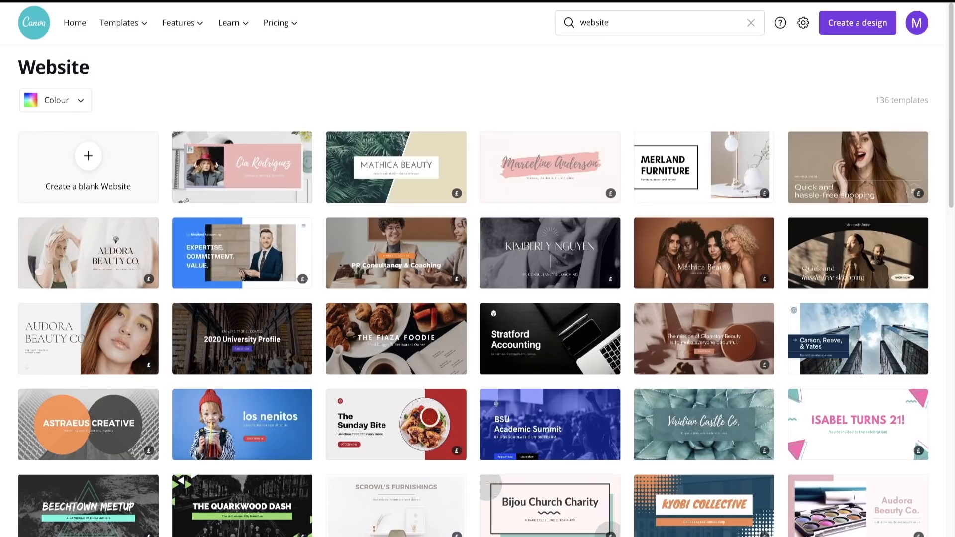
click(624, 23)
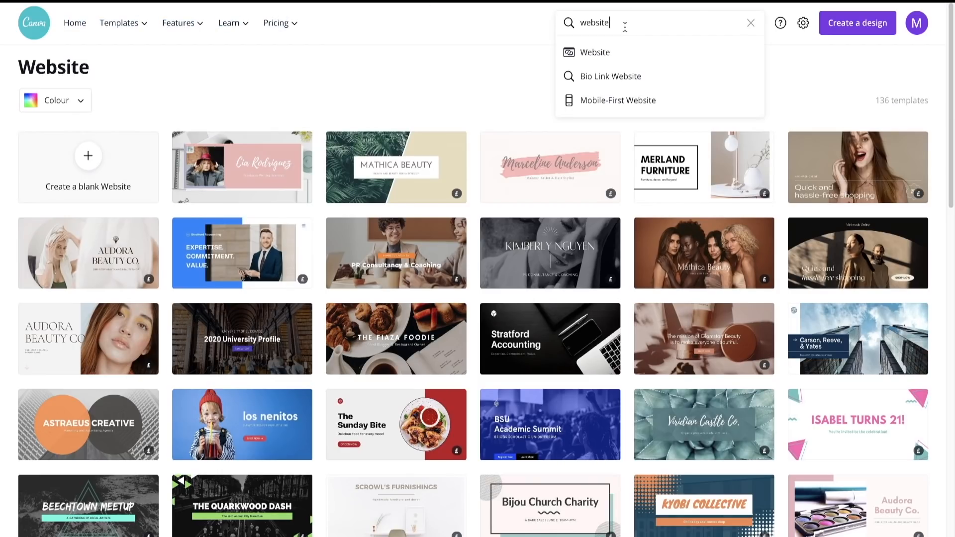
click(854, 31)
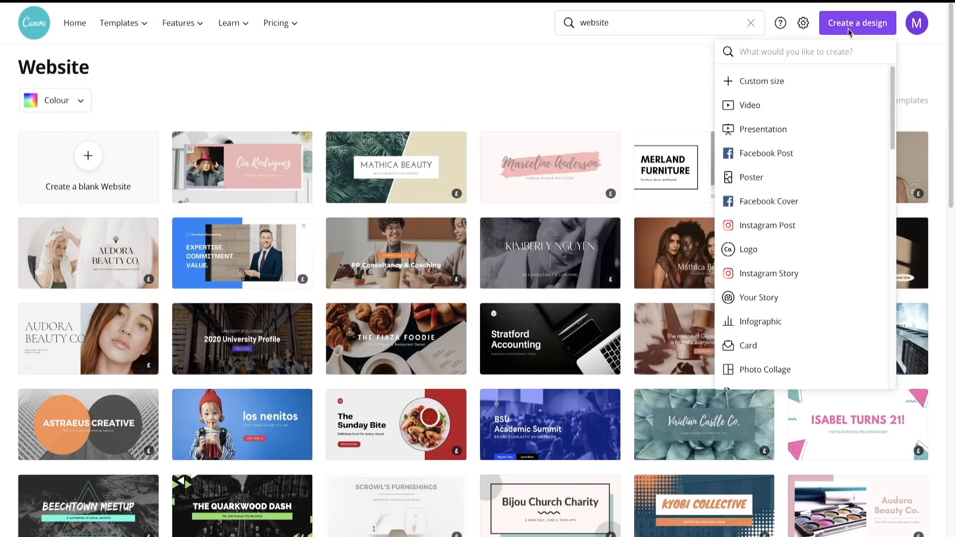
click(753, 79)
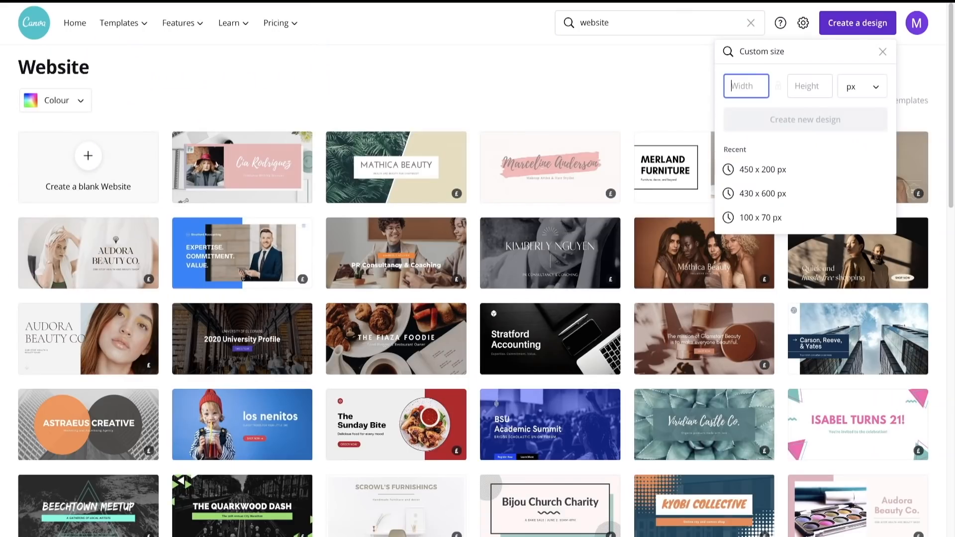
text(55)
click(806, 87)
text(2)
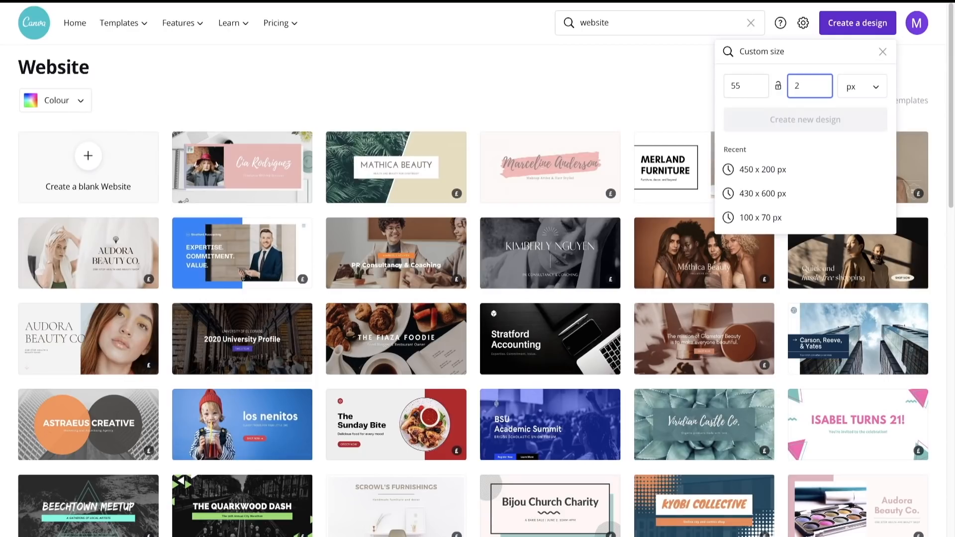
key(BackSpace)
text(42)
click(862, 93)
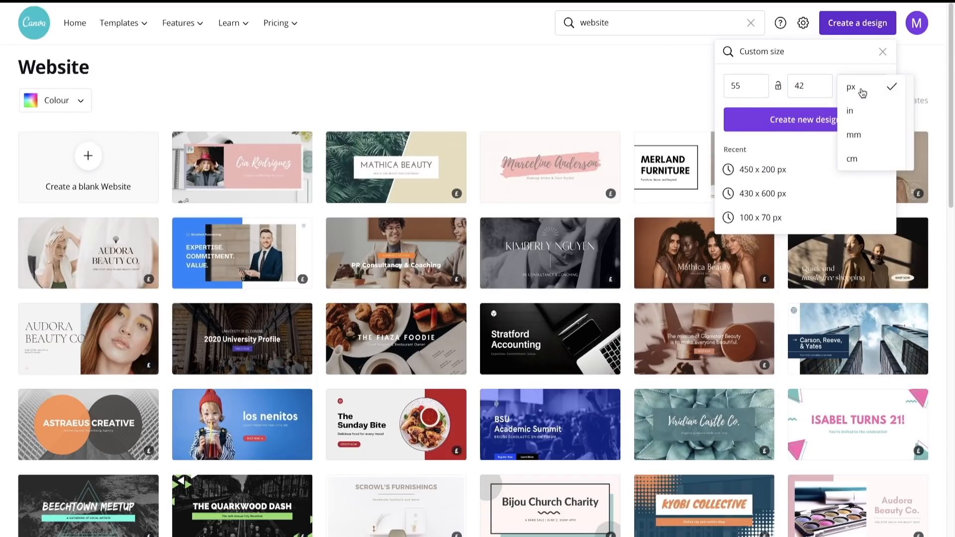
click(826, 65)
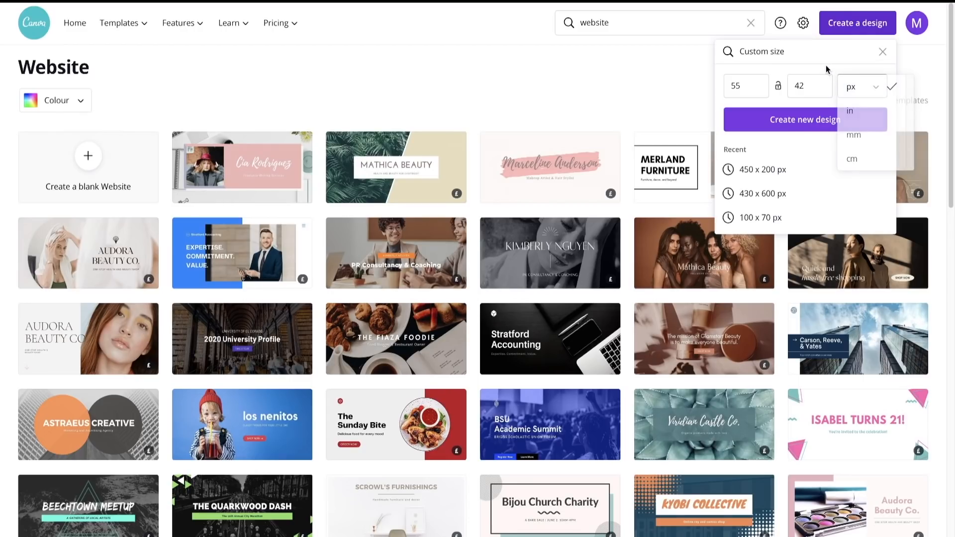
click(816, 122)
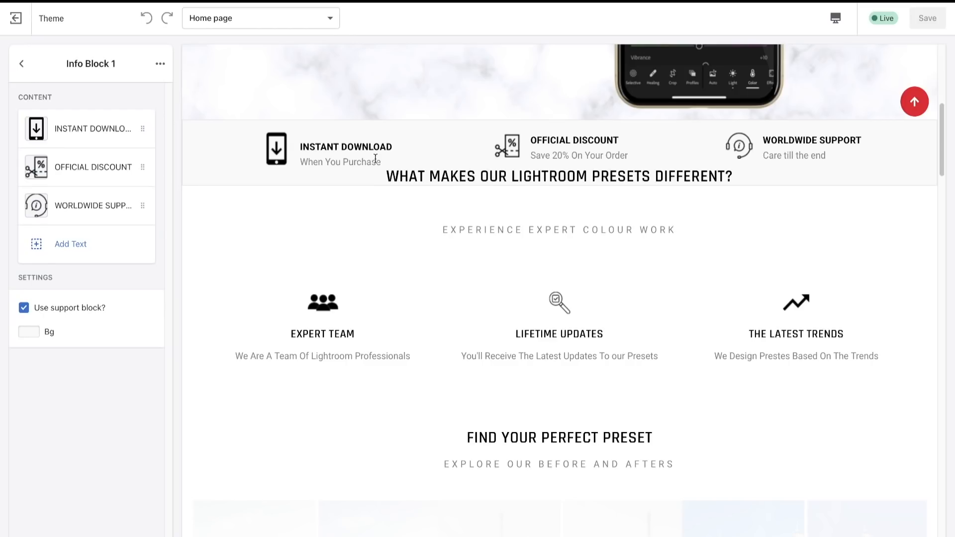
- Search the elements for "phone" and add the smartphone icon with a blank screen and round home button to the page
mouse_move(145, 5)
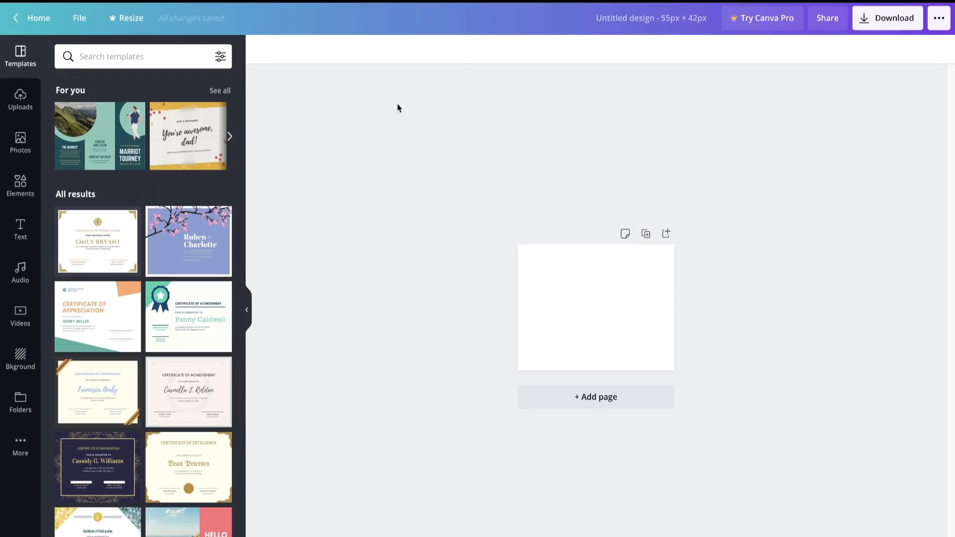
click(29, 182)
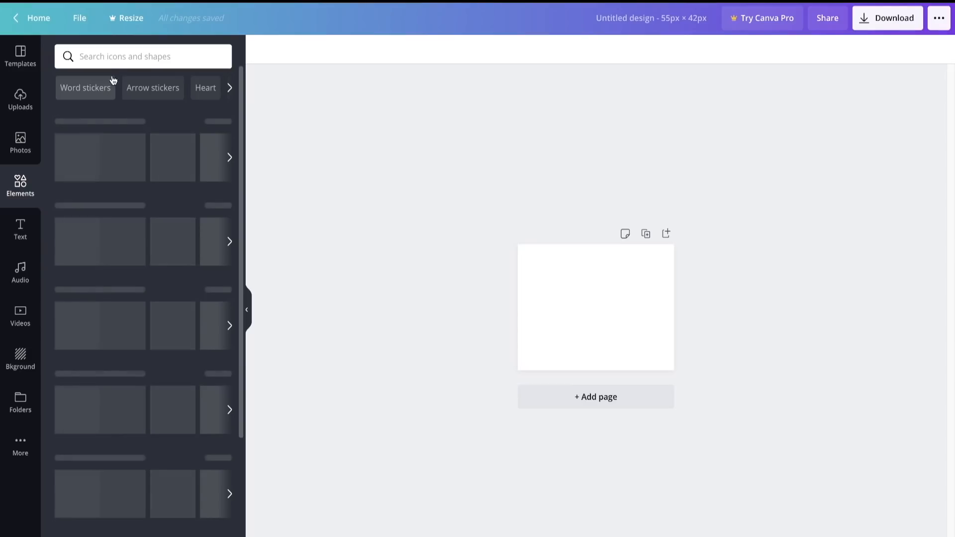
click(121, 57)
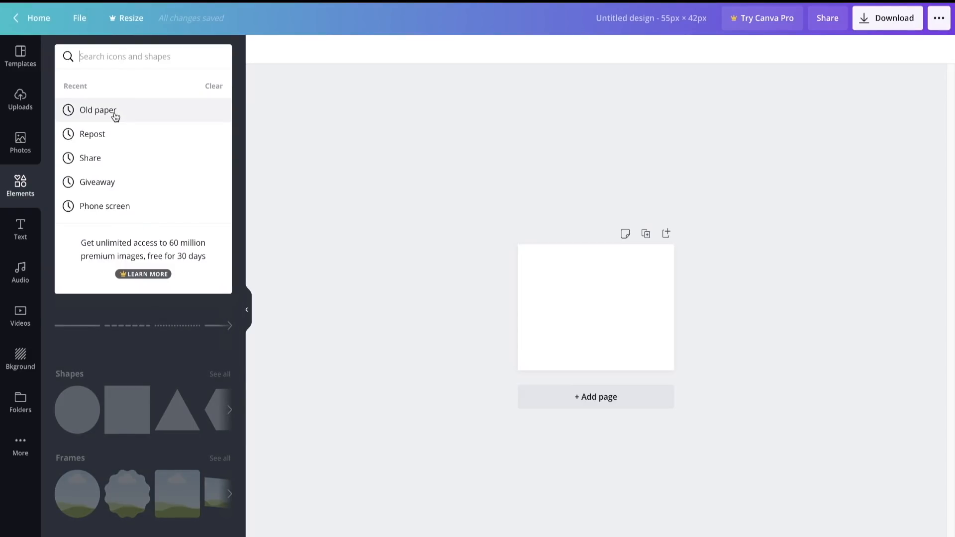
text(phone)
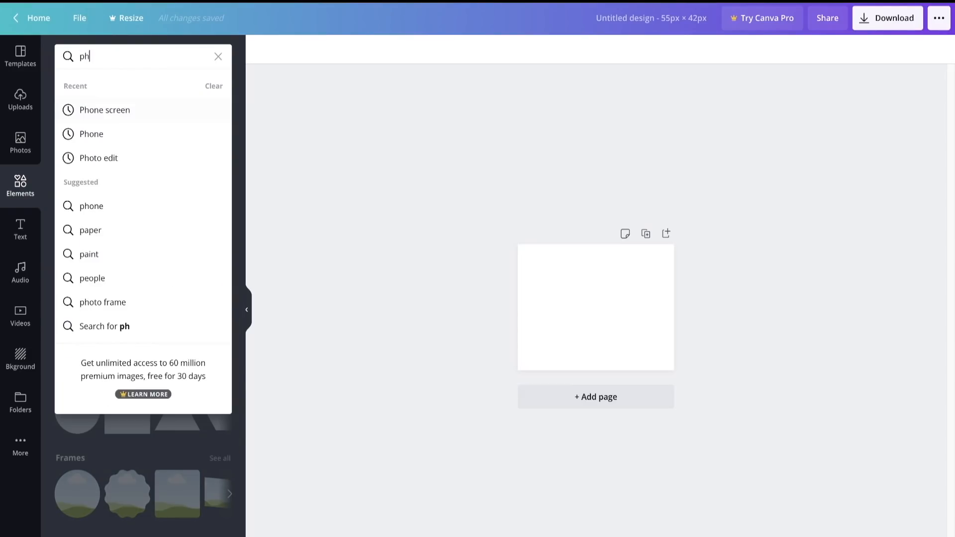
key(Return)
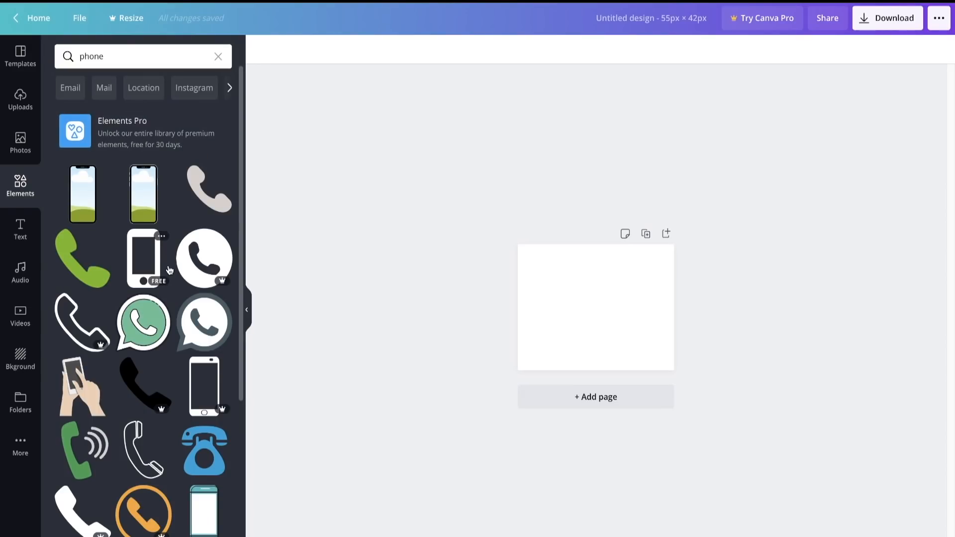
scroll(165, 279, down, 4)
scroll(168, 263, down, 1)
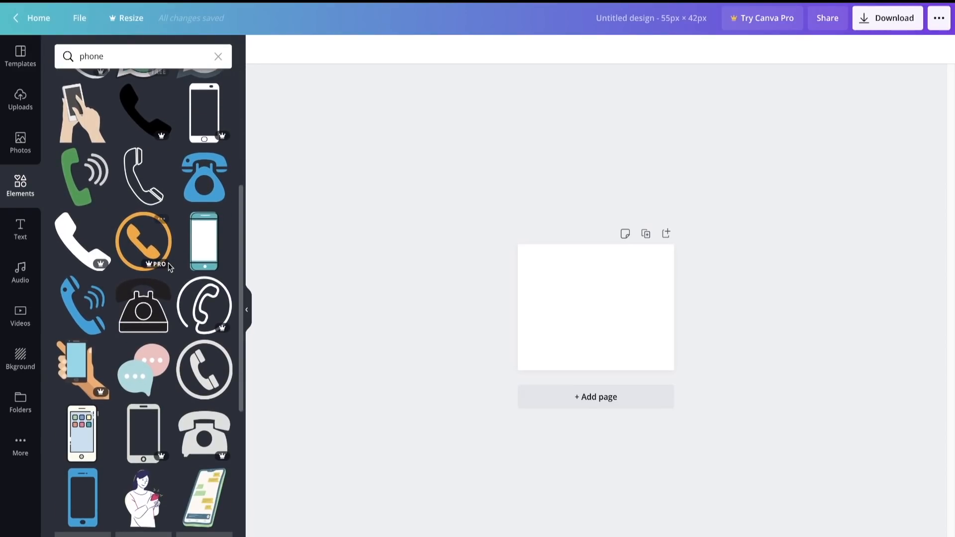
click(135, 425)
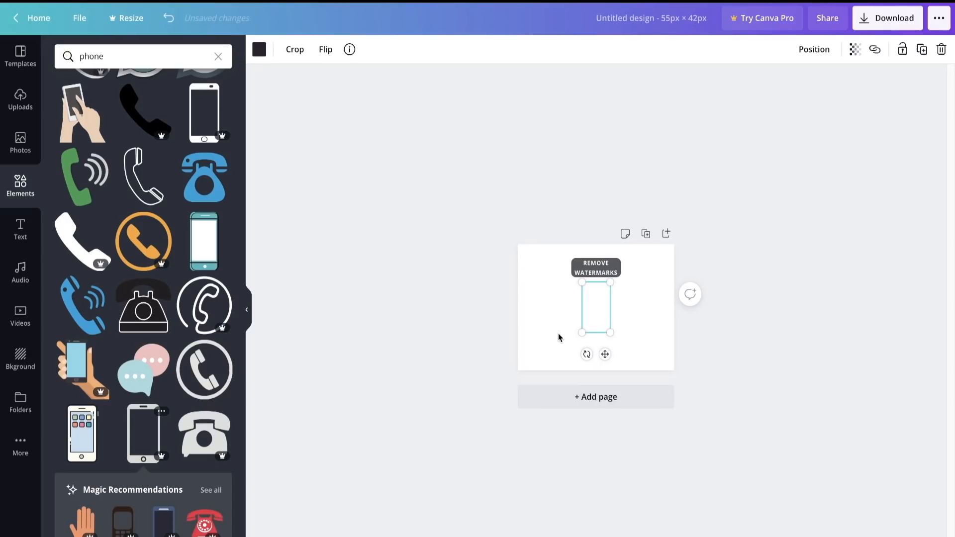
- Enlarge the smartphone icon to nearly the full page height and centre it on the page
drag(572, 284, 500, 263)
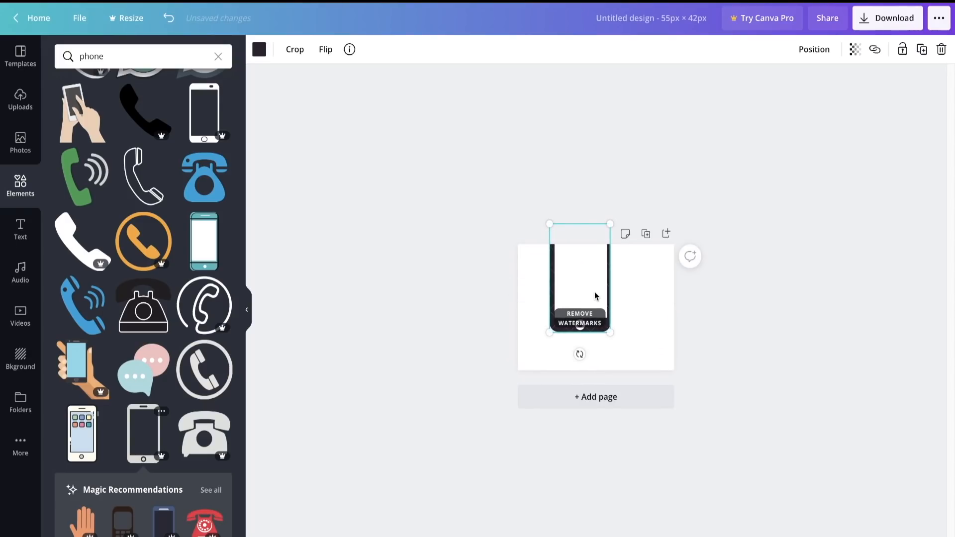
drag(592, 296, 610, 314)
click(805, 310)
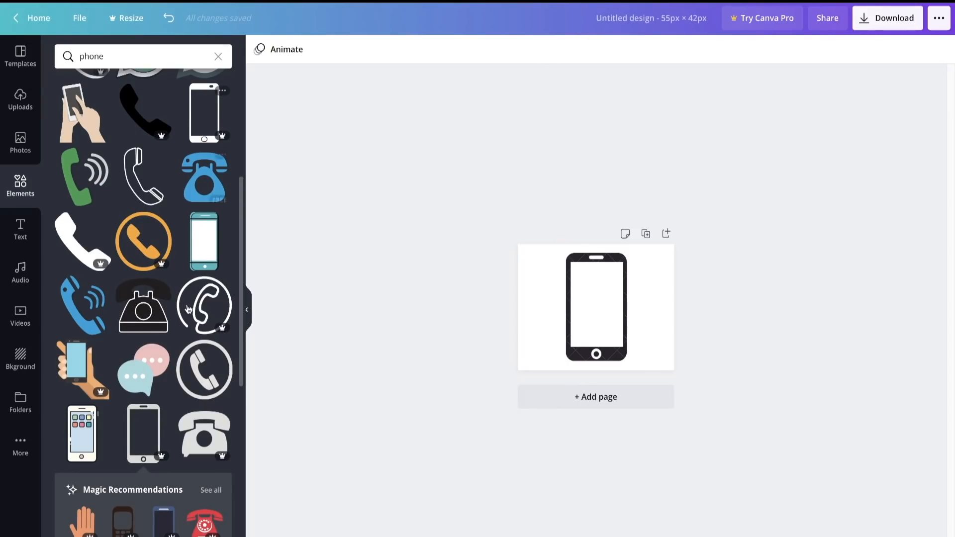
- Switch to the theme editor and set the smartphone icon as the image of Info Block 1's 100 Night Trial item
scroll(173, 428, down, 10)
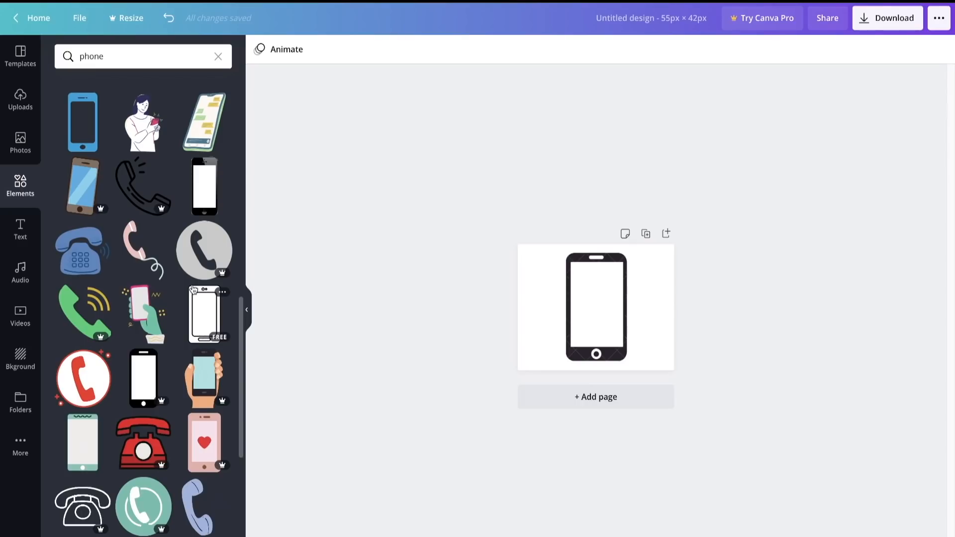
scroll(214, 326, up, 12)
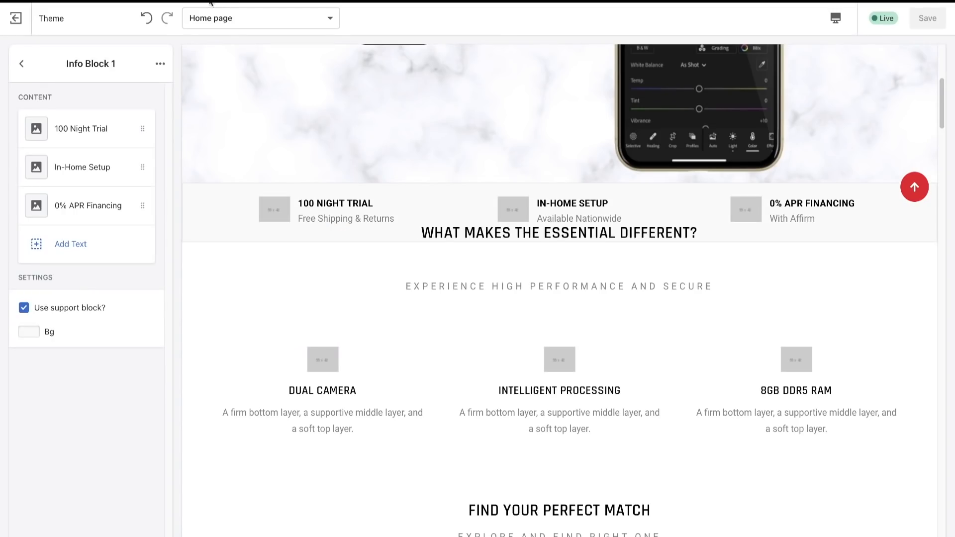
click(79, 139)
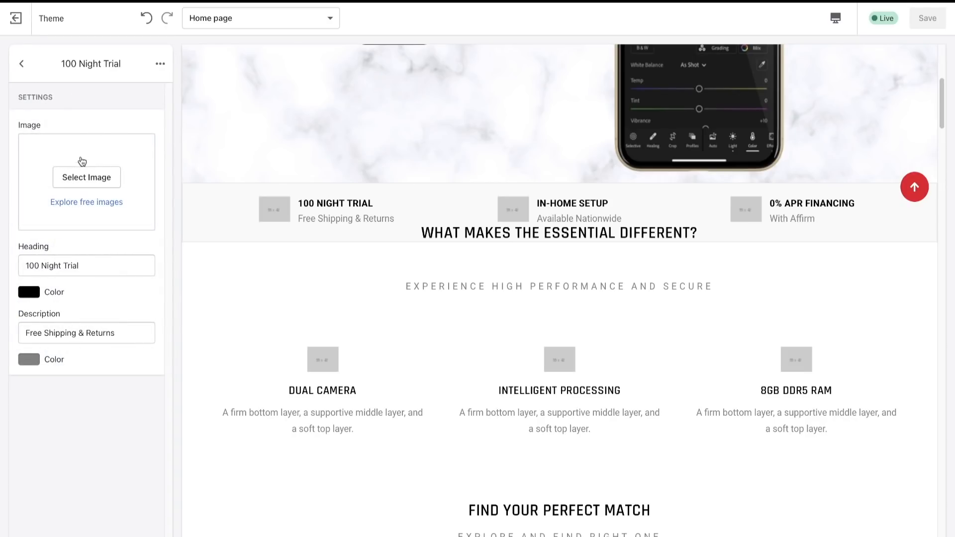
click(85, 175)
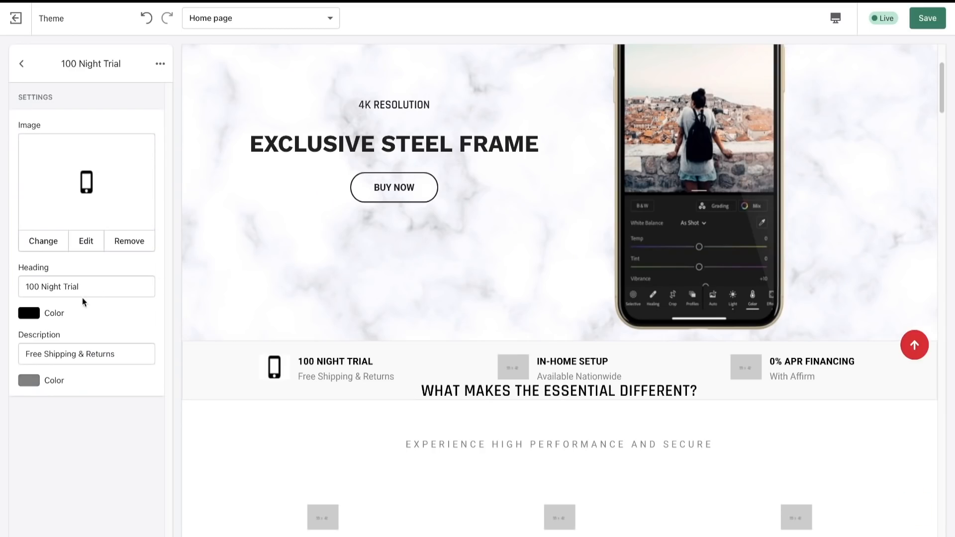
- Examine the 100 Night Trial item's heading and description fields and the finished store's Worldwide Support text in Info Block 1
drag(102, 287, 1, 287)
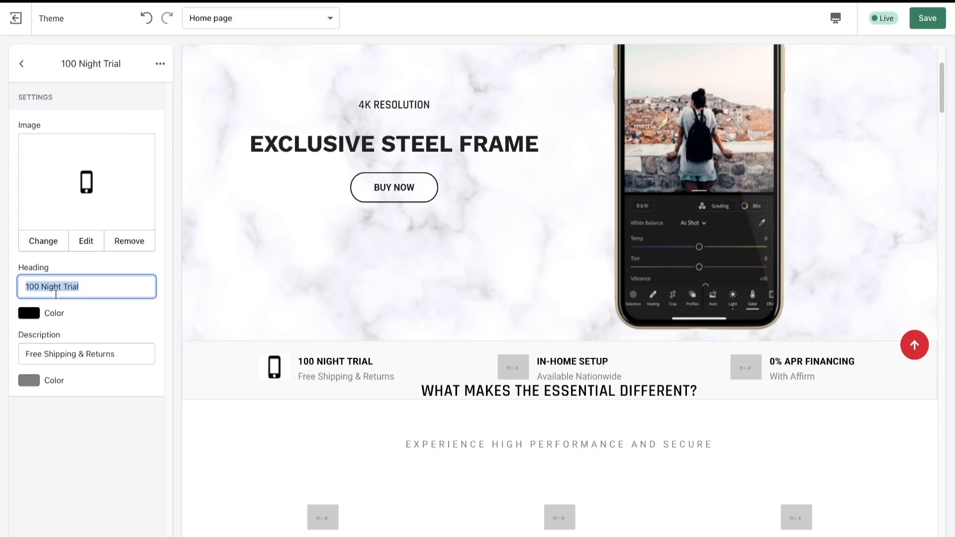
click(56, 295)
drag(121, 354, 2, 353)
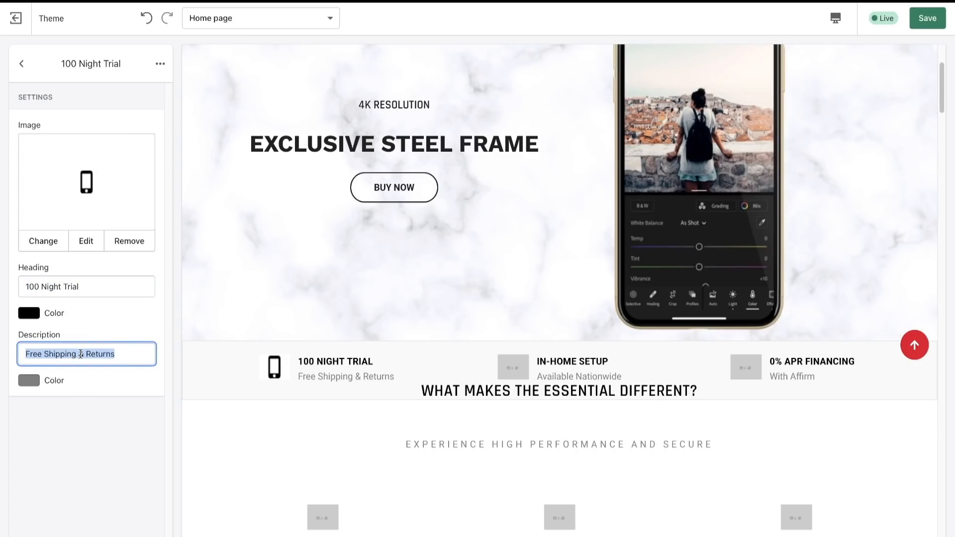
click(124, 352)
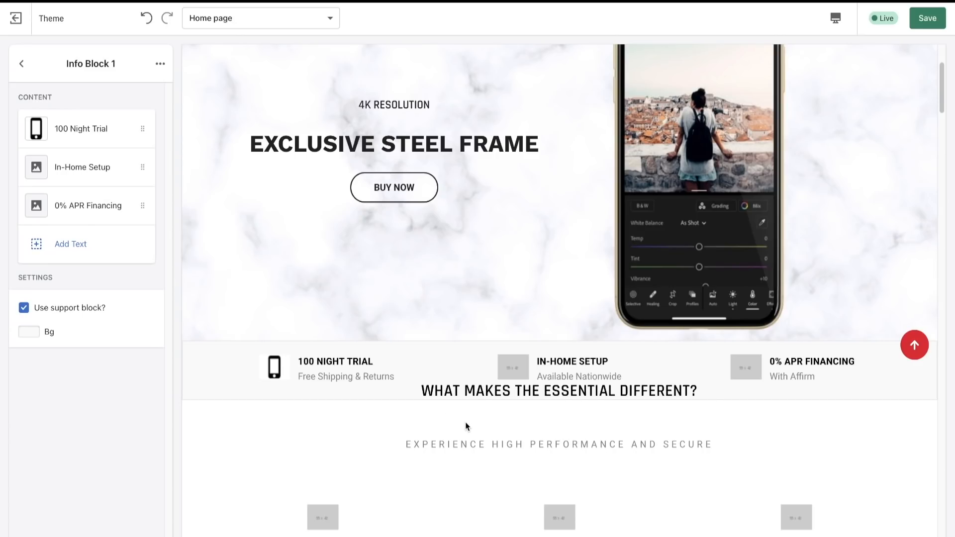
scroll(466, 424, down, 1)
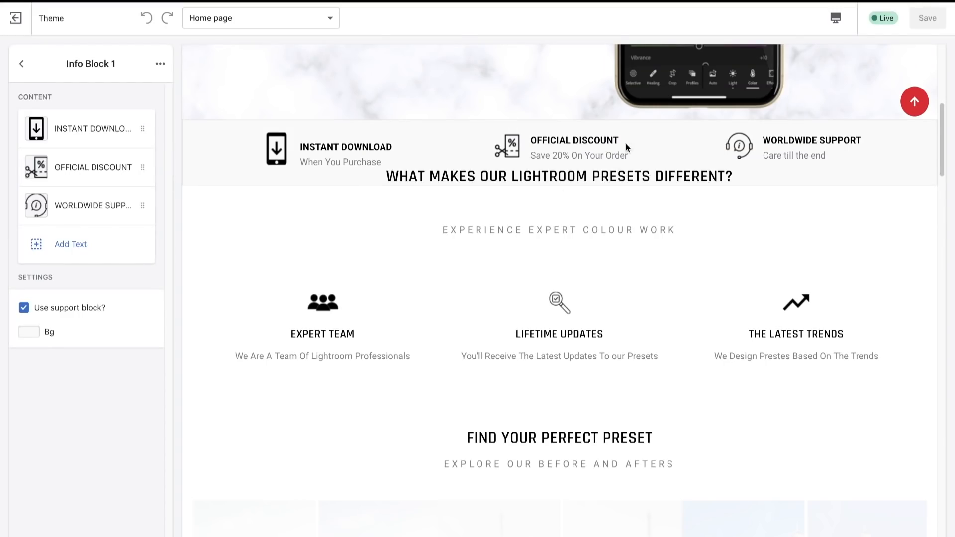
drag(765, 138, 851, 138)
click(852, 137)
drag(764, 155, 826, 157)
click(826, 158)
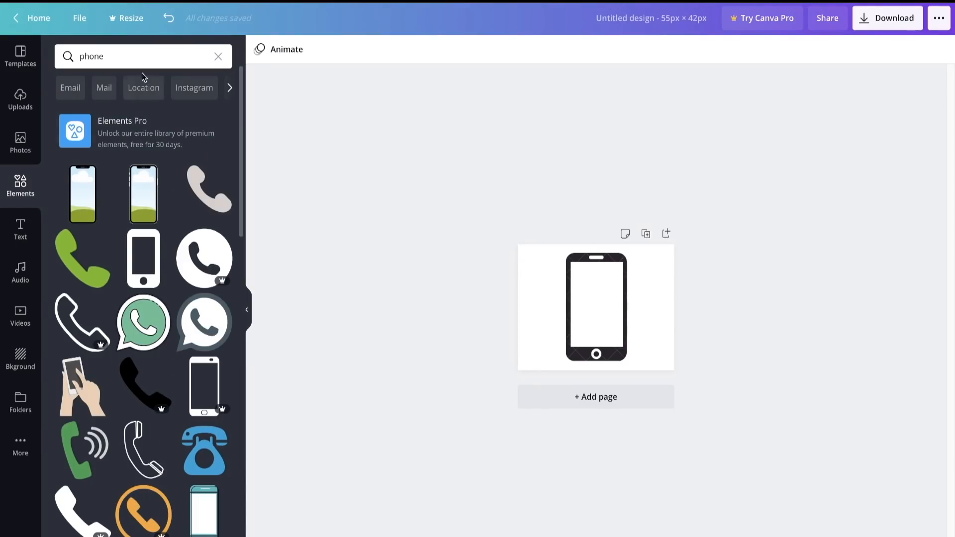
- Switch to Canva, search the elements for "discount" and browse the icons for a suitable discount symbol
click(144, 57)
key(BackSpace)
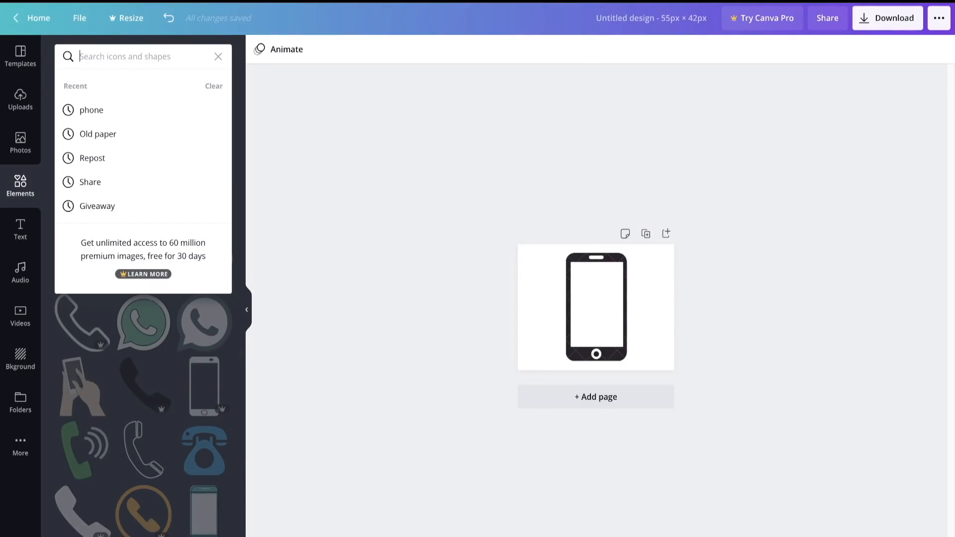
text(dis)
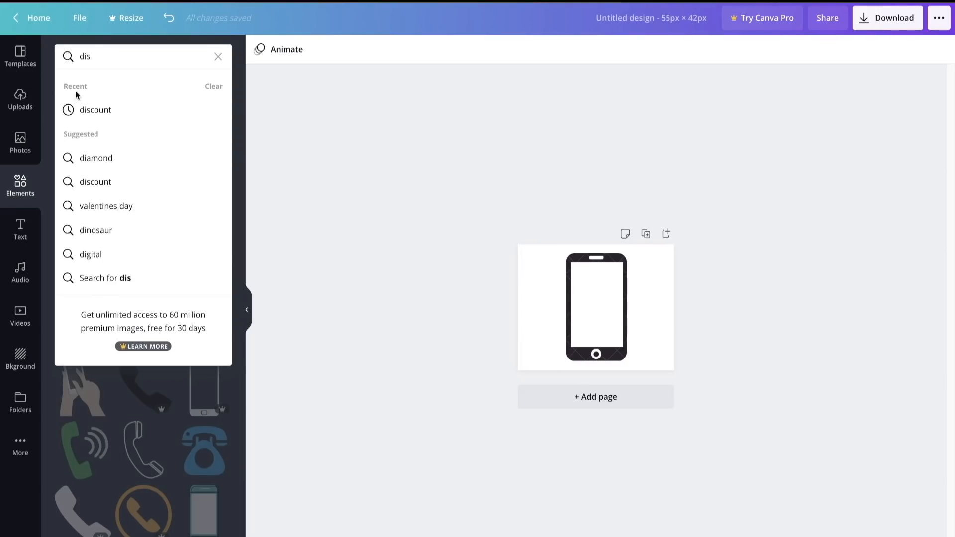
click(95, 110)
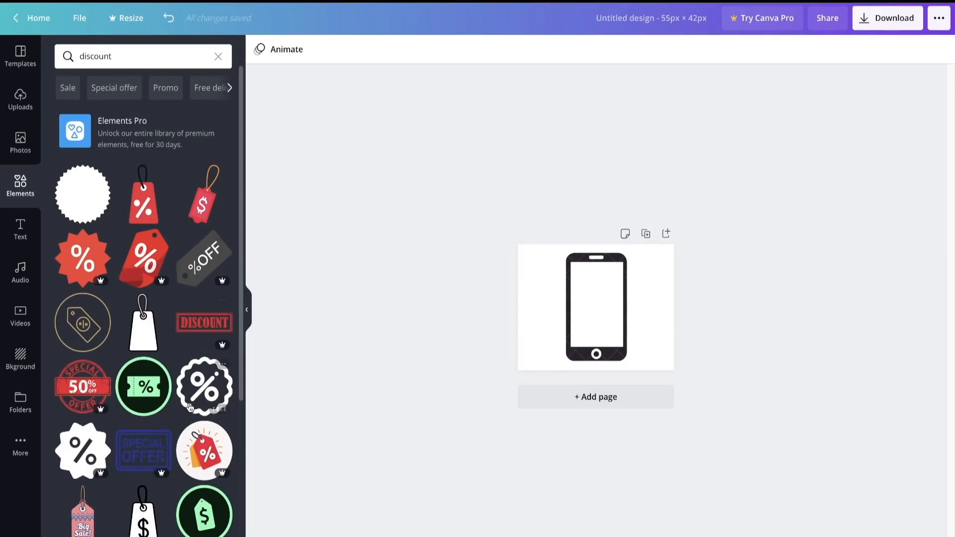
scroll(189, 407, down, 2)
scroll(180, 433, down, 2)
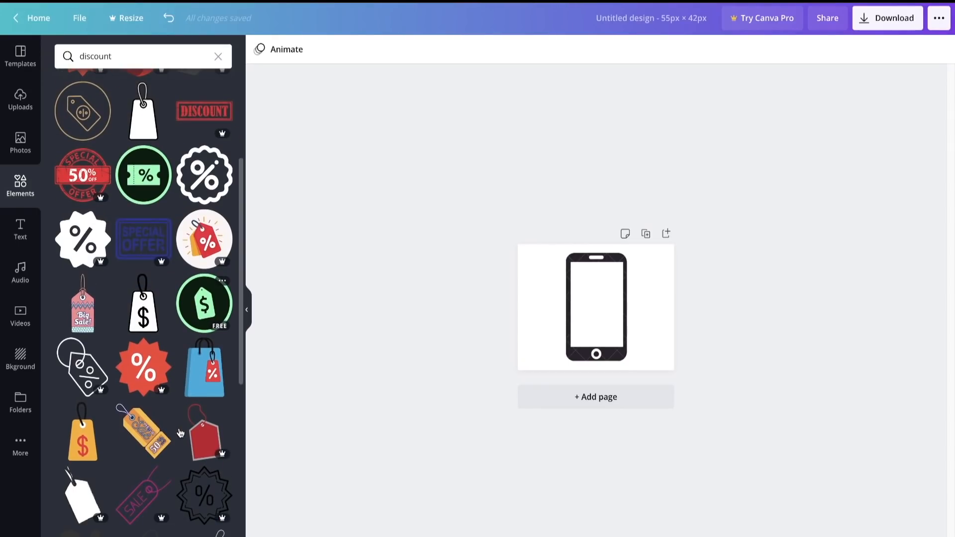
scroll(180, 432, down, 3)
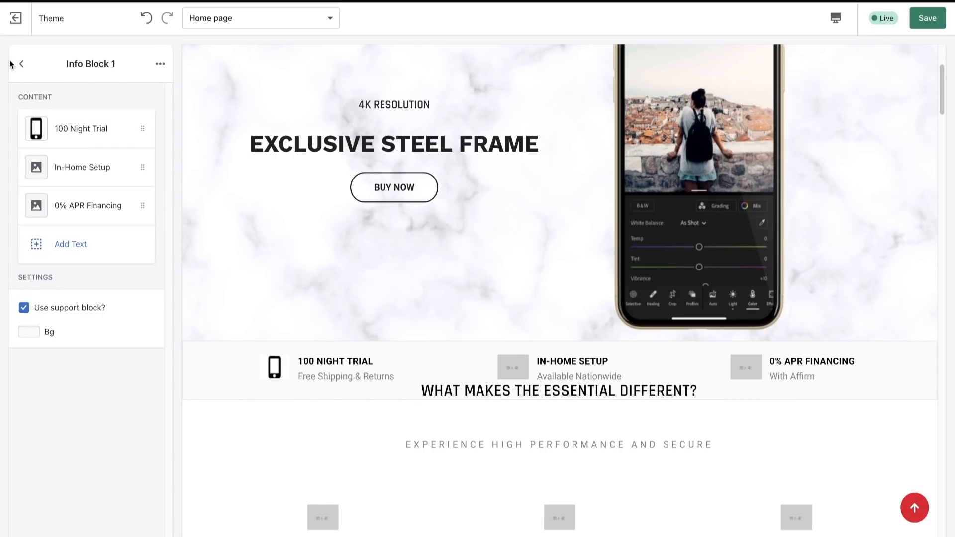
- In the theme editor, open the "What makes the Essential different" section and examine its heading, small heading and content items
click(20, 63)
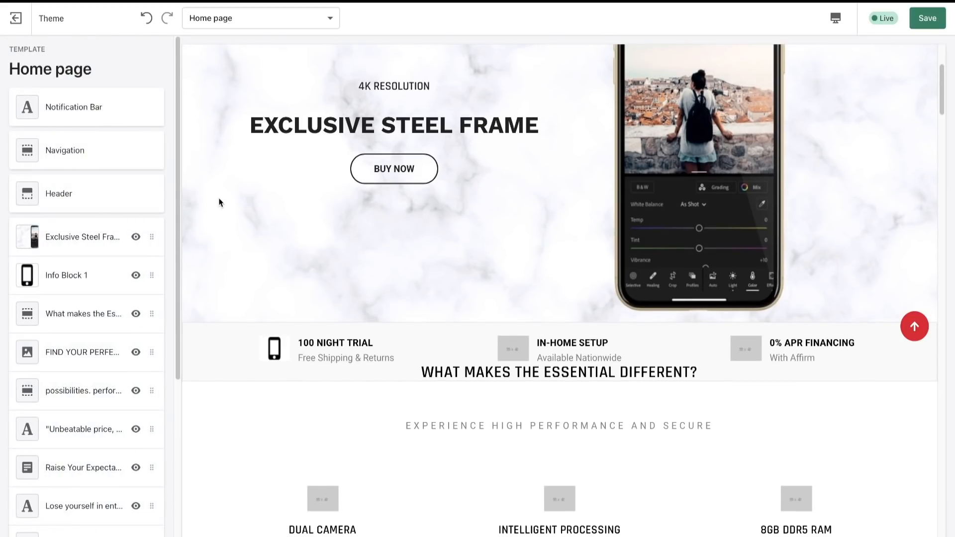
click(83, 321)
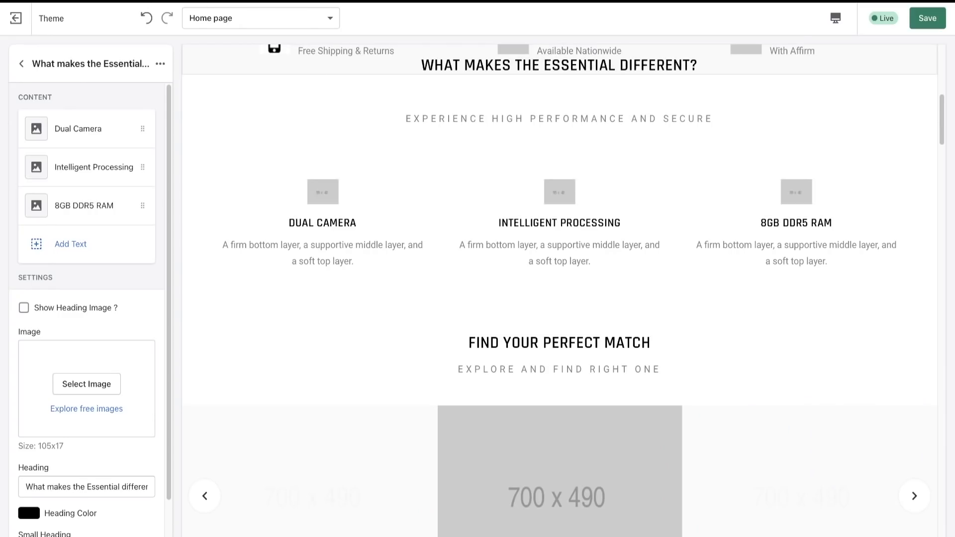
scroll(106, 418, down, 2)
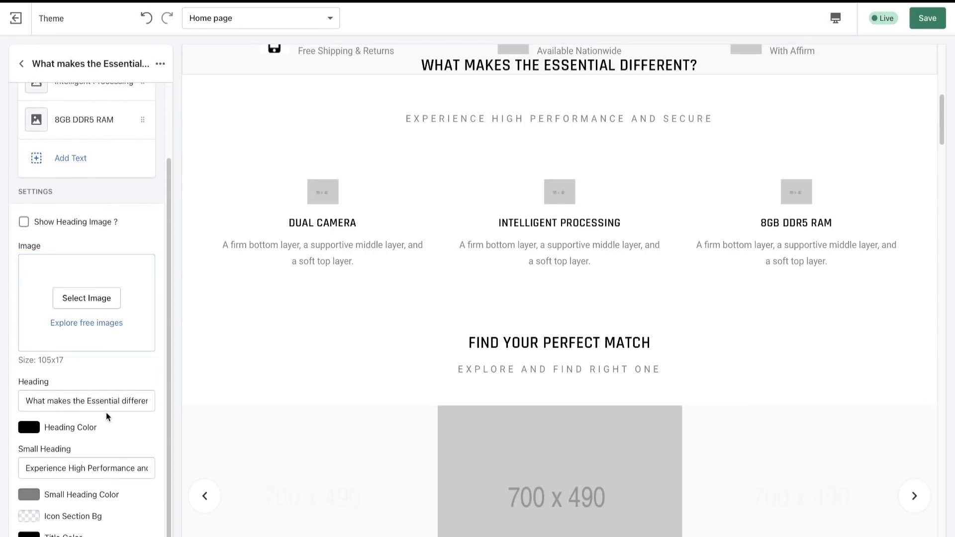
click(22, 449)
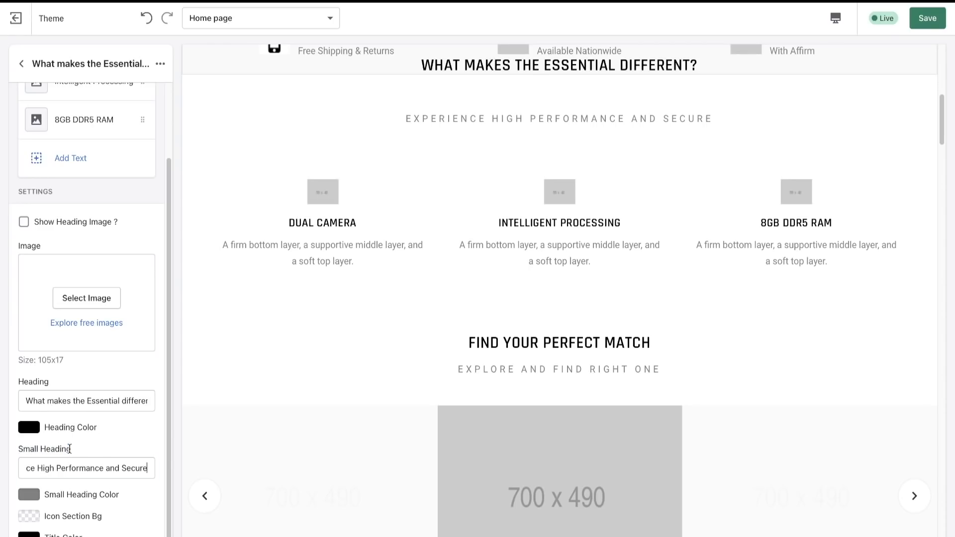
click(124, 441)
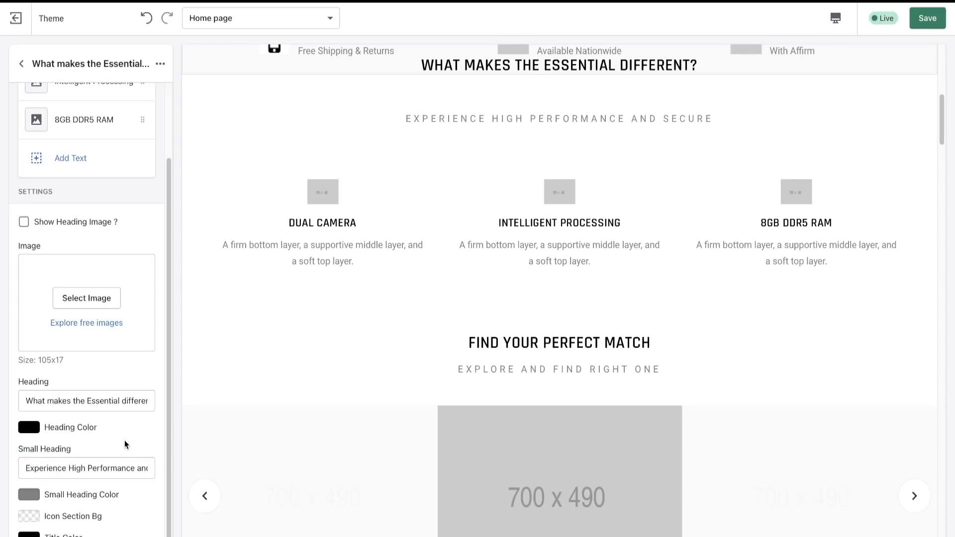
click(53, 383)
drag(23, 401, 92, 401)
click(92, 400)
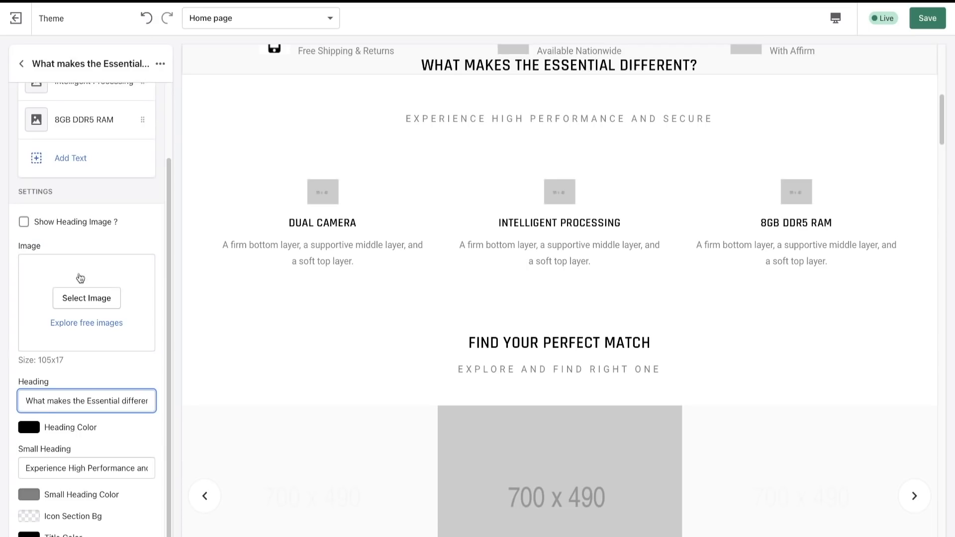
drag(24, 468, 154, 469)
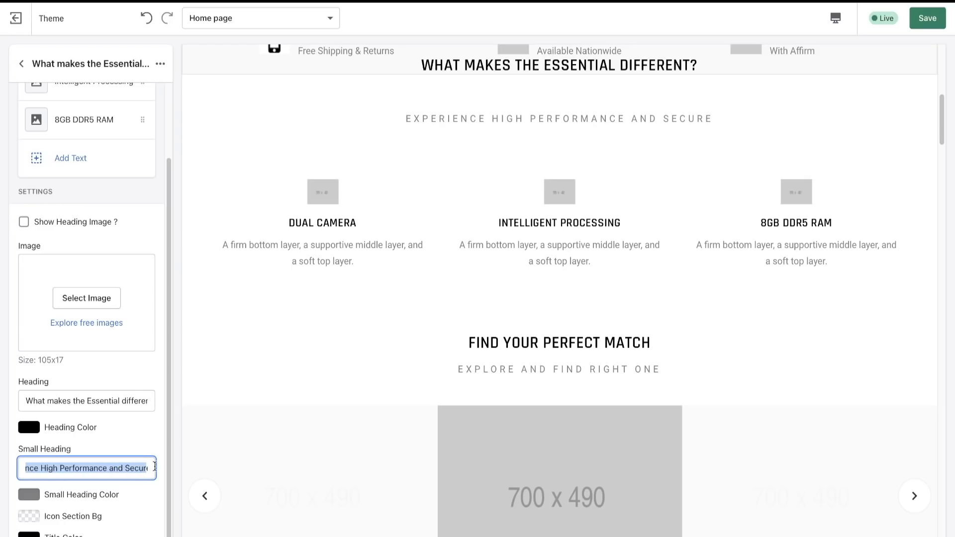
click(151, 443)
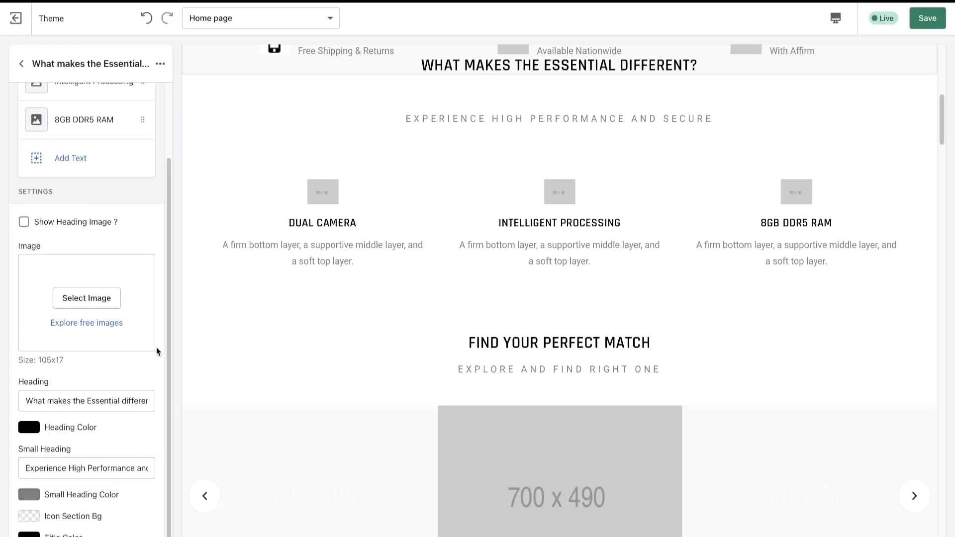
scroll(157, 347, up, 2)
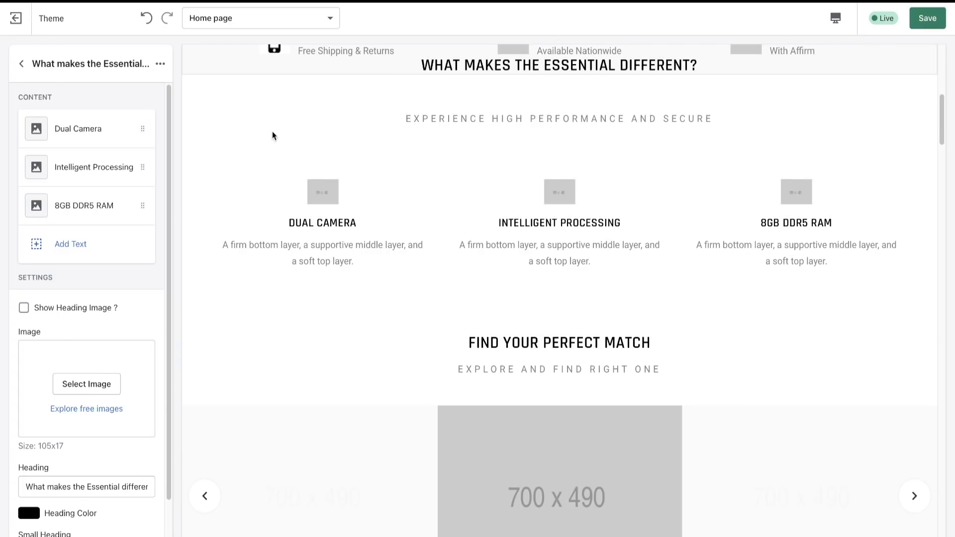
scroll(317, 193, up, 1)
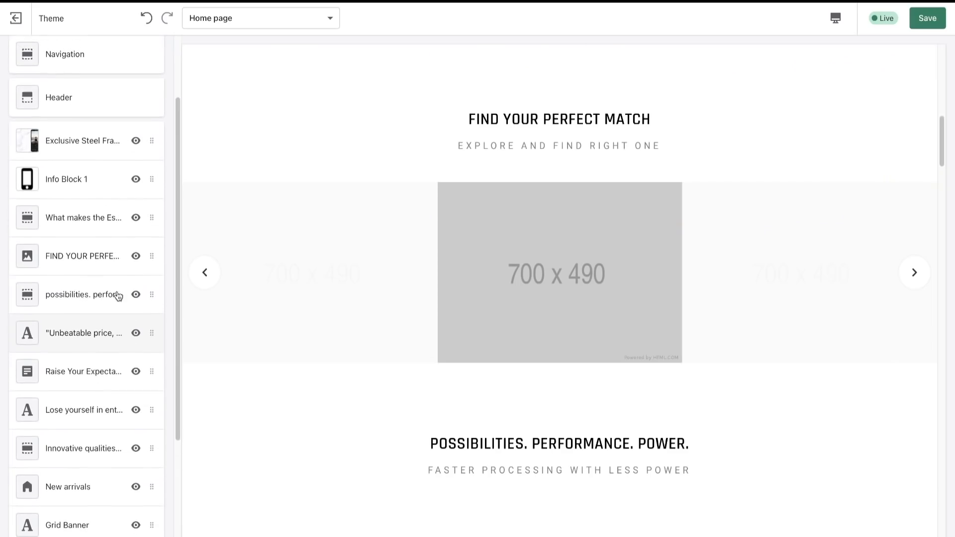
- Open the FIND YOUR PERFECT MATCH section and try advancing its image carousel in the preview
scroll(116, 294, down, 1)
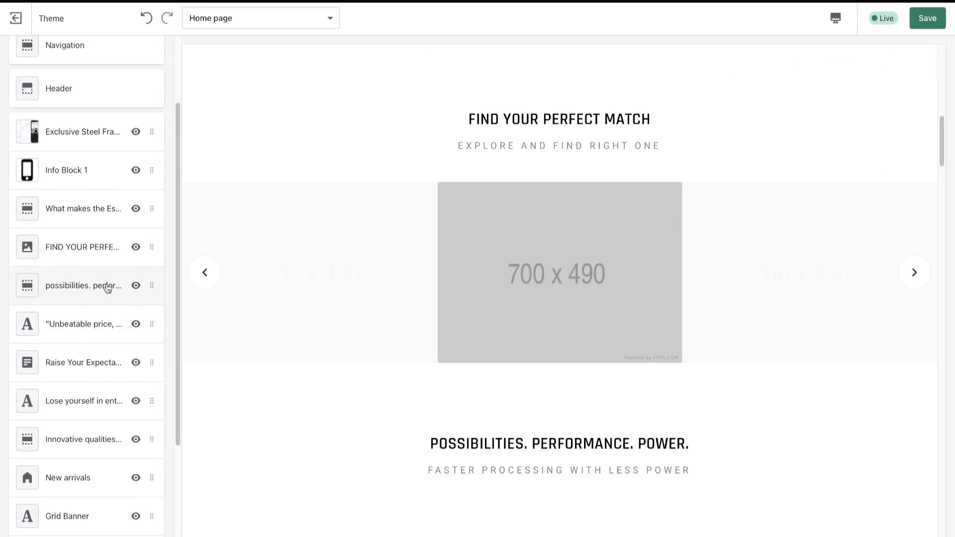
click(83, 247)
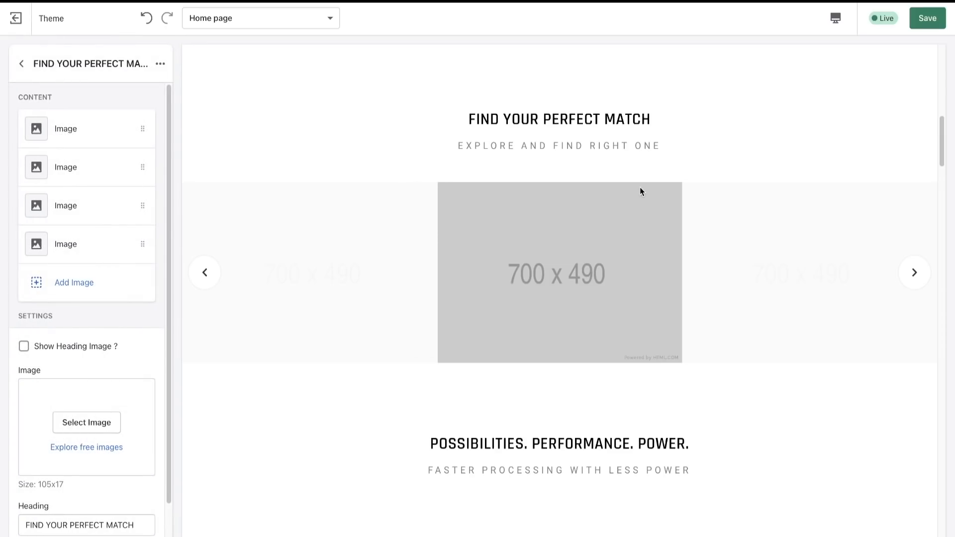
click(915, 272)
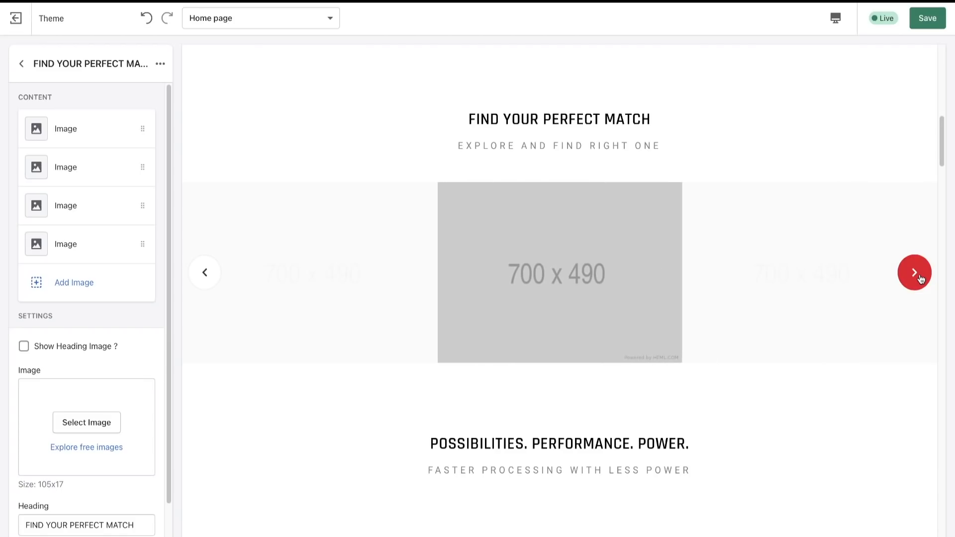
click(914, 272)
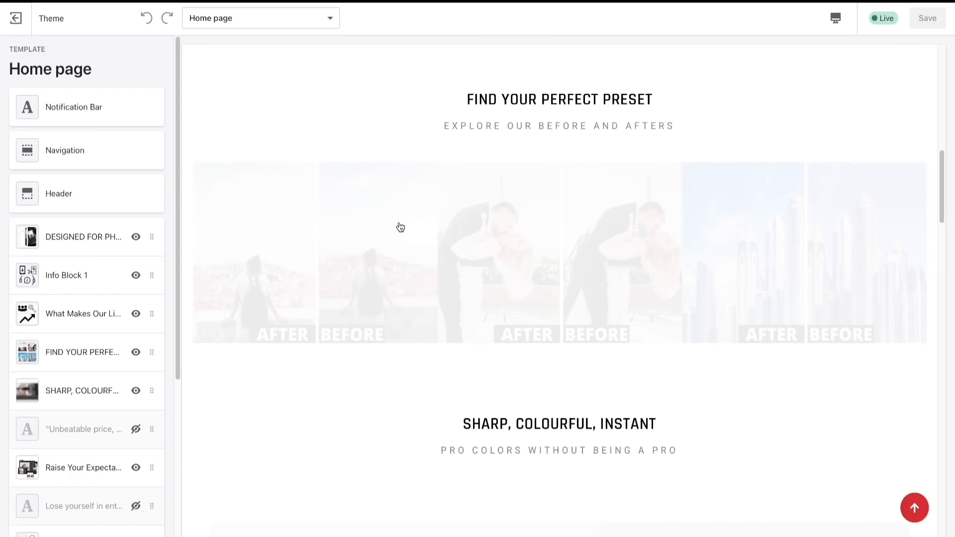
- Switch to the finished store's theme editor and examine the heading and subheading of its FIND YOUR PERFECT PRESET section
scroll(401, 227, down, 1)
drag(473, 89, 663, 91)
click(663, 92)
drag(444, 115, 594, 114)
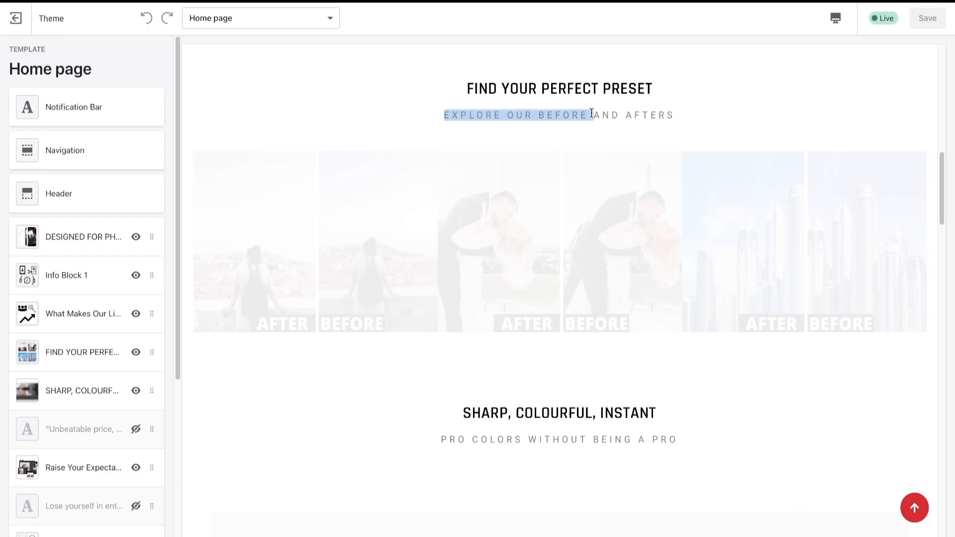
click(593, 114)
- Return to the FIND YOUR PERFECT MATCH section's settings and examine its heading and small heading fields
scroll(84, 398, down, 3)
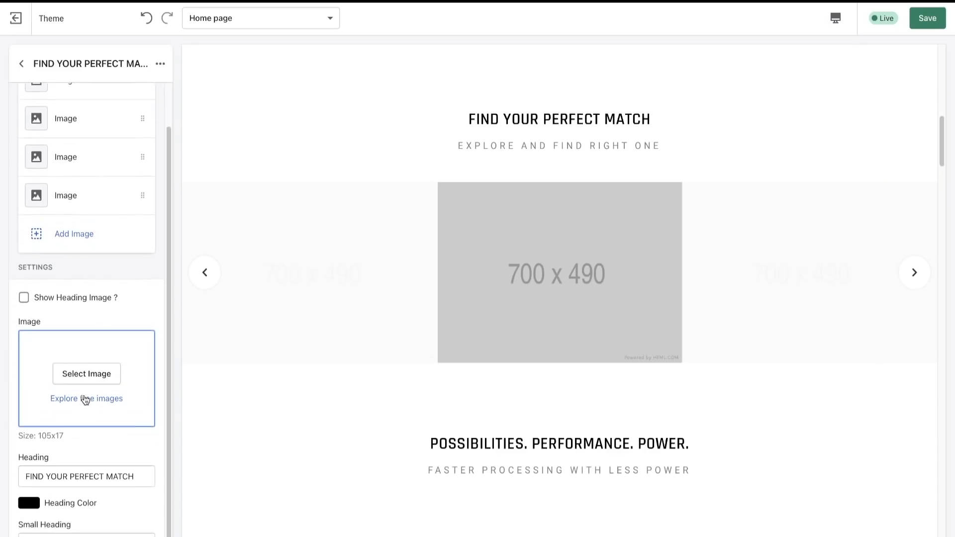
mouse_move(27, 443)
mouse_down()
mouse_move(133, 444)
mouse_move(44, 443)
mouse_up()
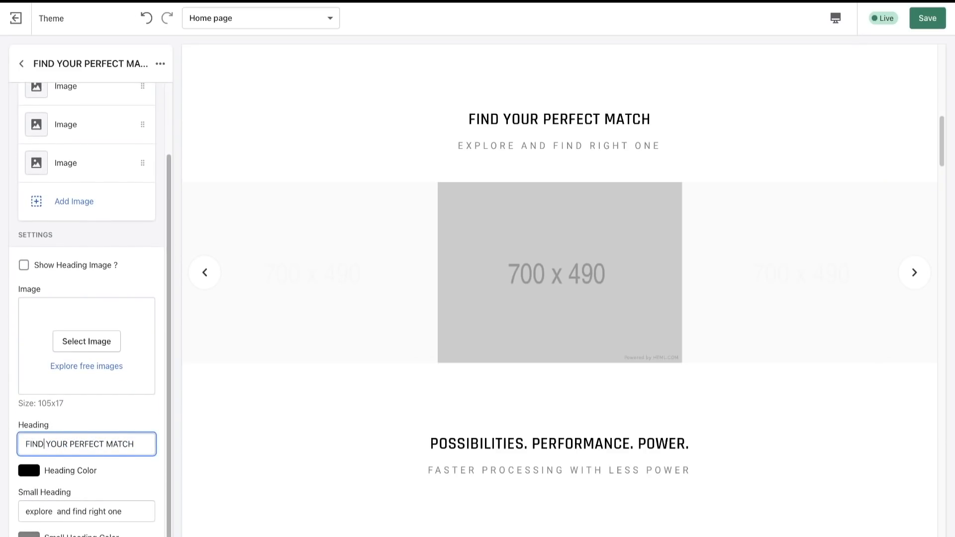
drag(129, 509, 18, 506)
click(17, 506)
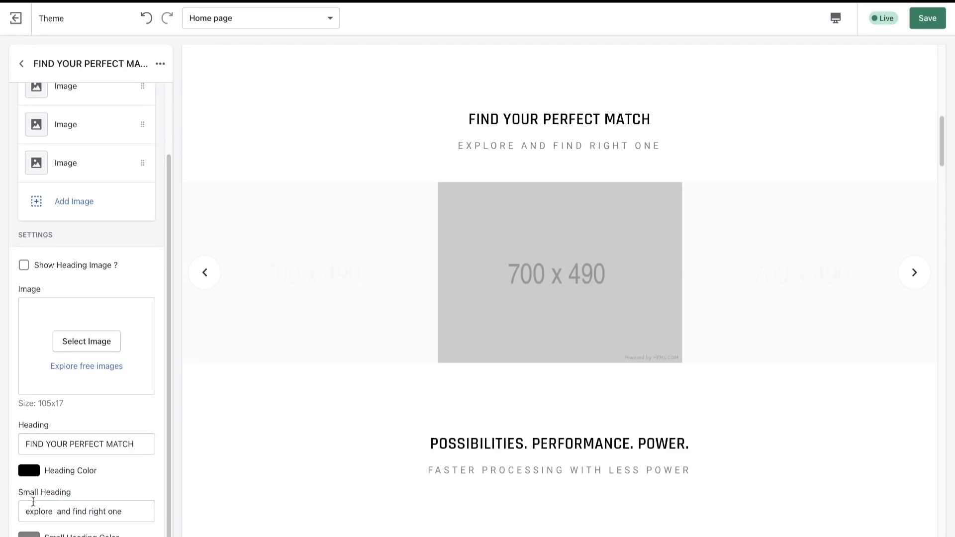
drag(20, 443, 167, 443)
scroll(131, 323, up, 2)
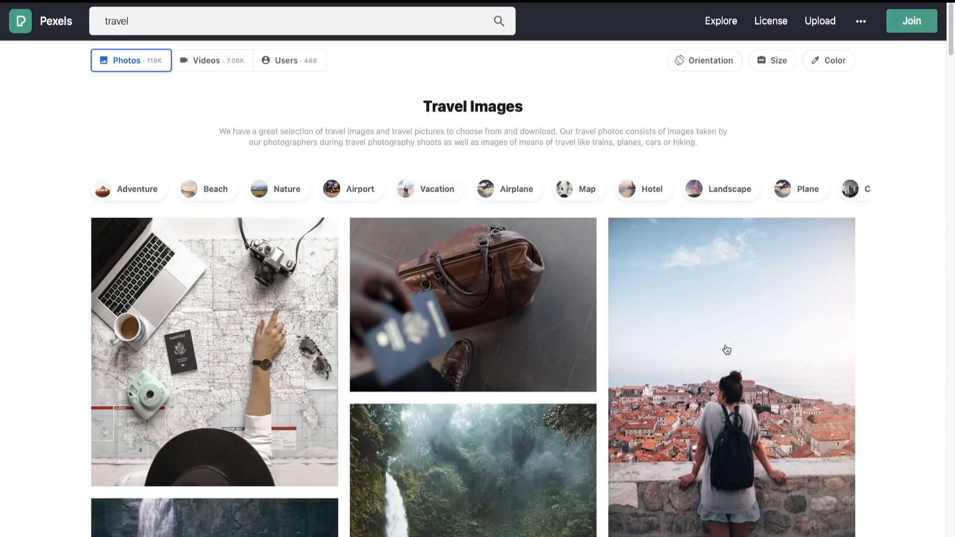
- Switch to Canva and open the custom size option for creating a new design
click(795, 359)
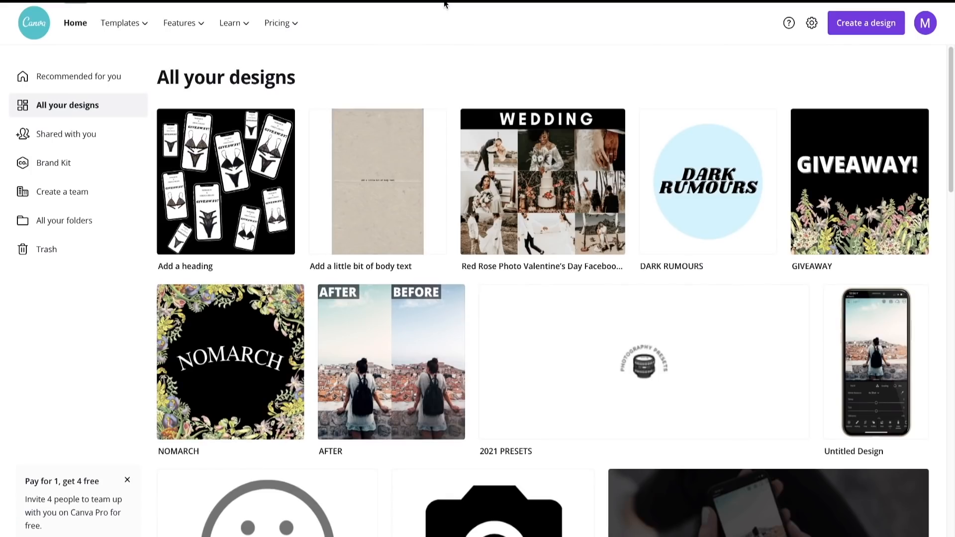
click(864, 24)
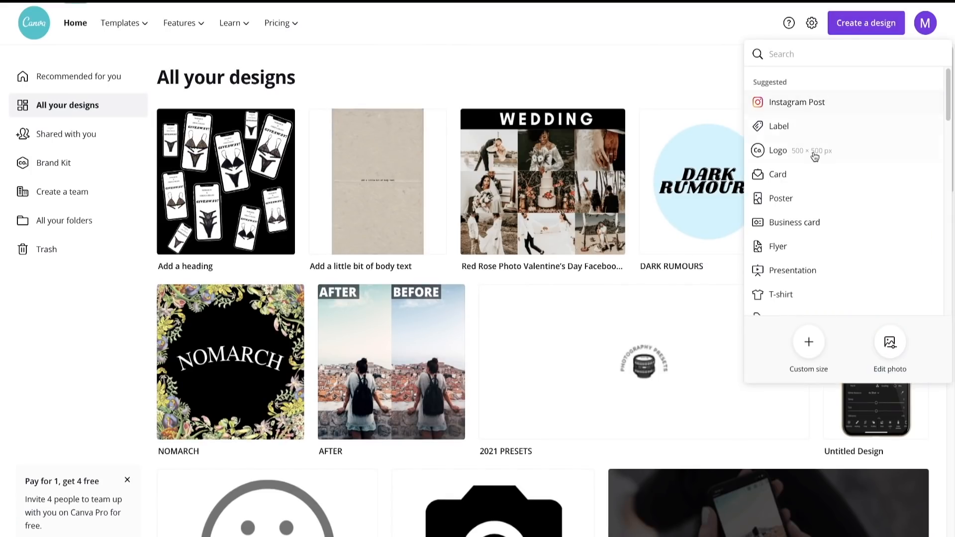
click(815, 352)
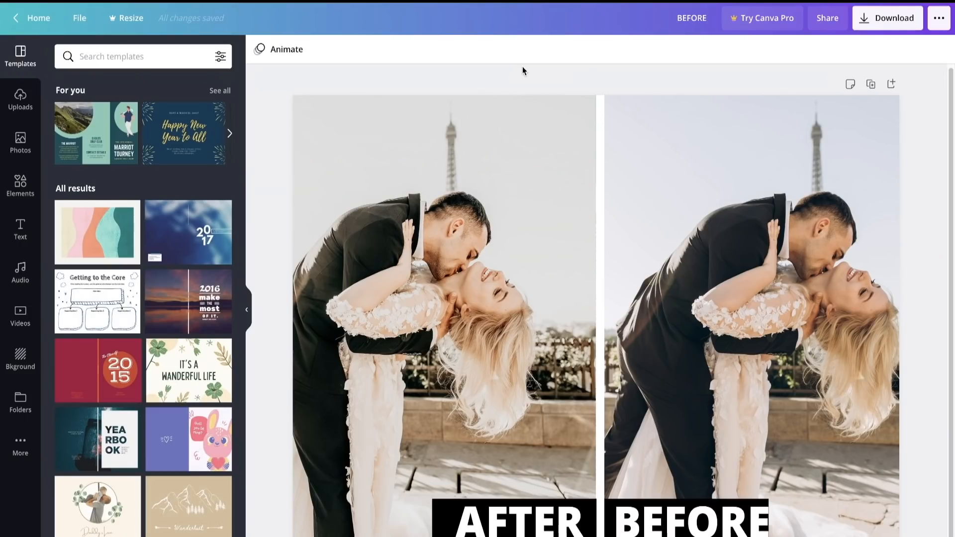
- In the BEFORE design, examine the after and before wedding photos and look through the uploaded images
scroll(547, 135, down, 1)
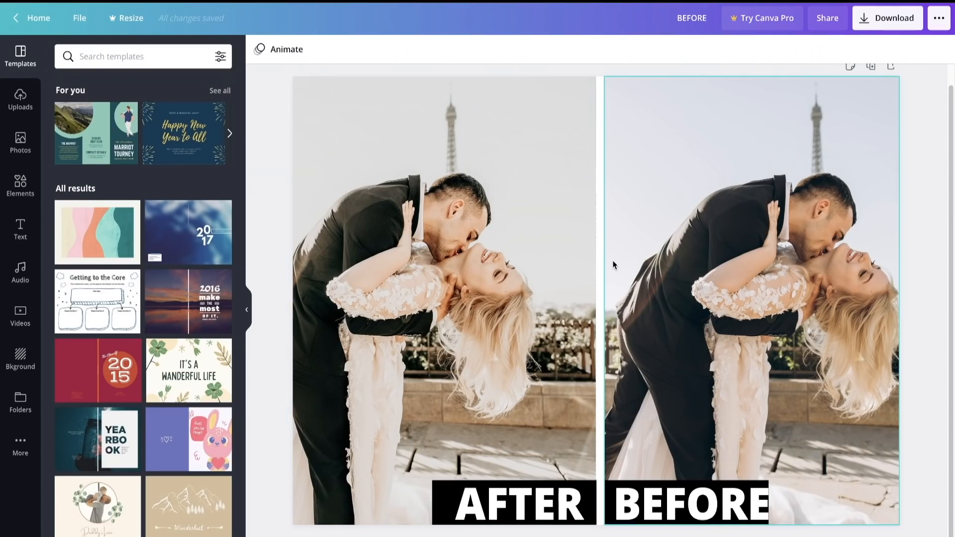
click(715, 369)
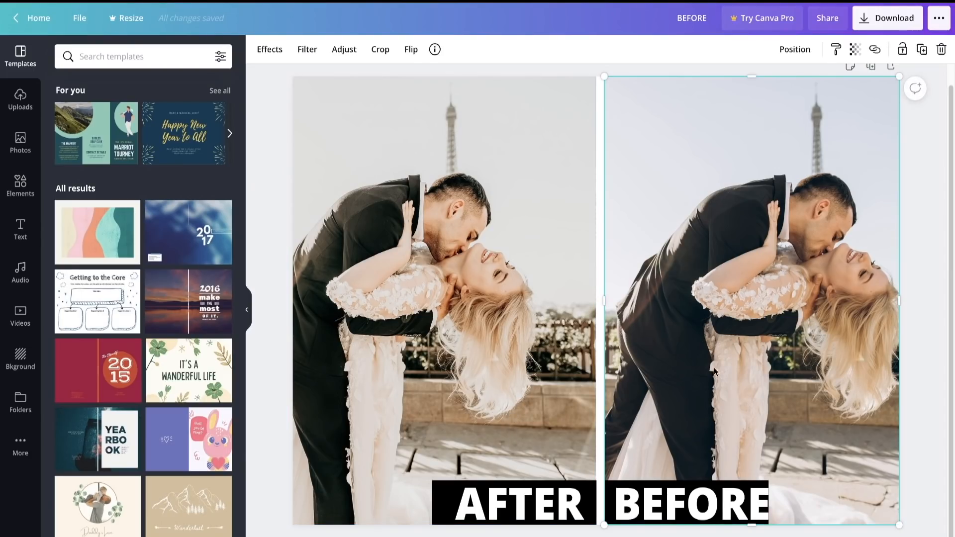
click(526, 276)
click(20, 102)
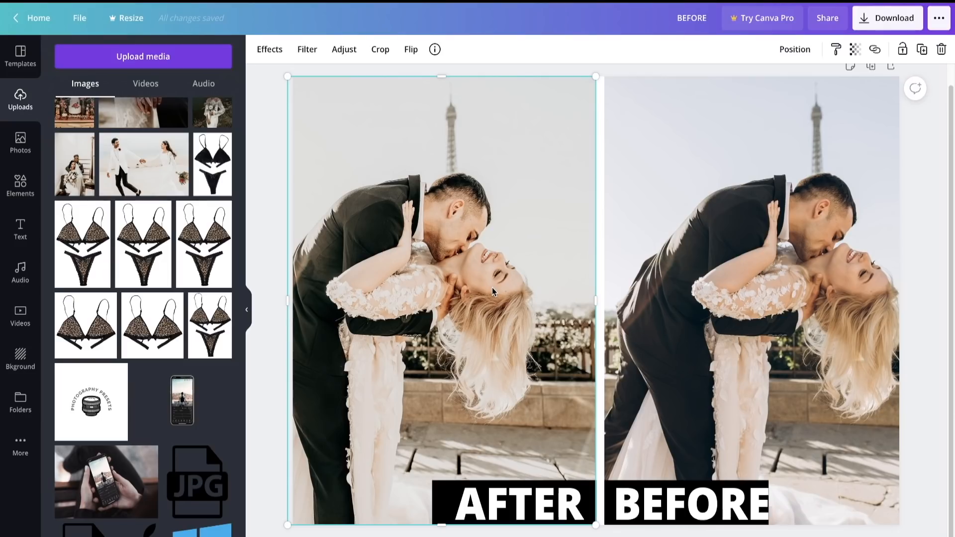
click(266, 173)
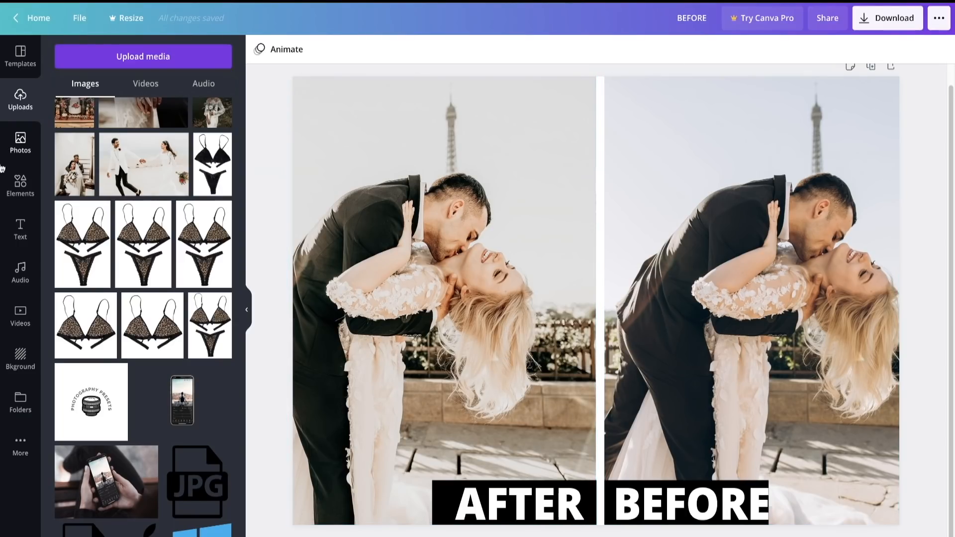
- Nudge the BEFORE label slightly left on its black box, and open the text and element libraries
click(20, 229)
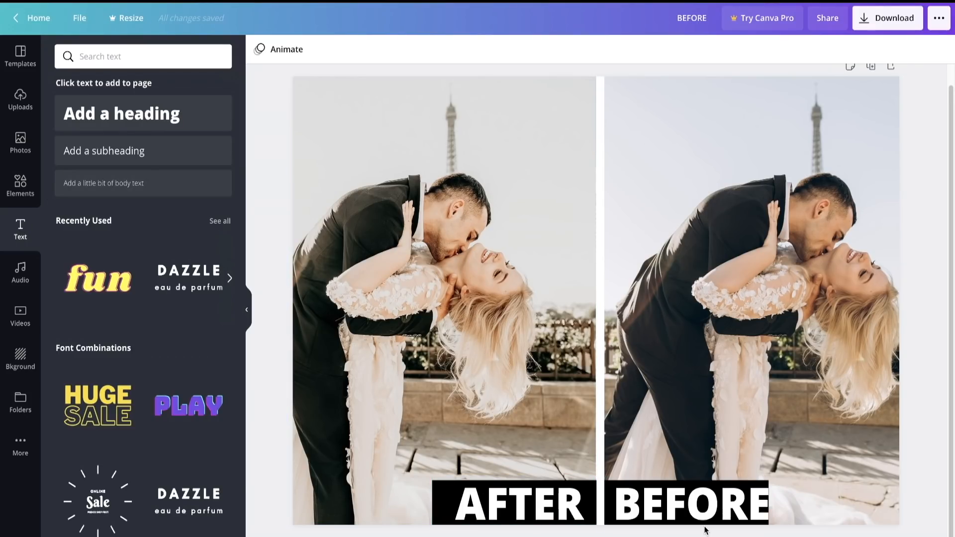
drag(690, 512, 684, 511)
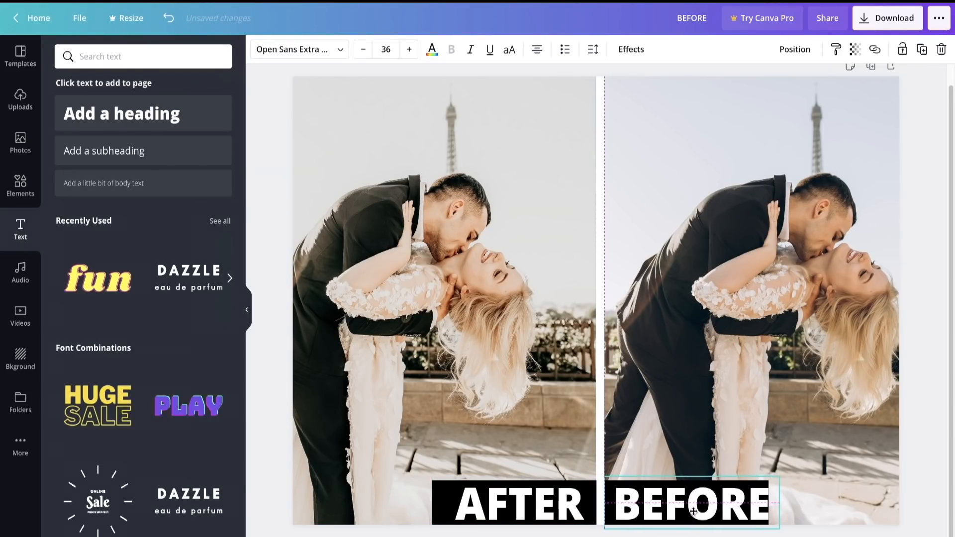
click(21, 185)
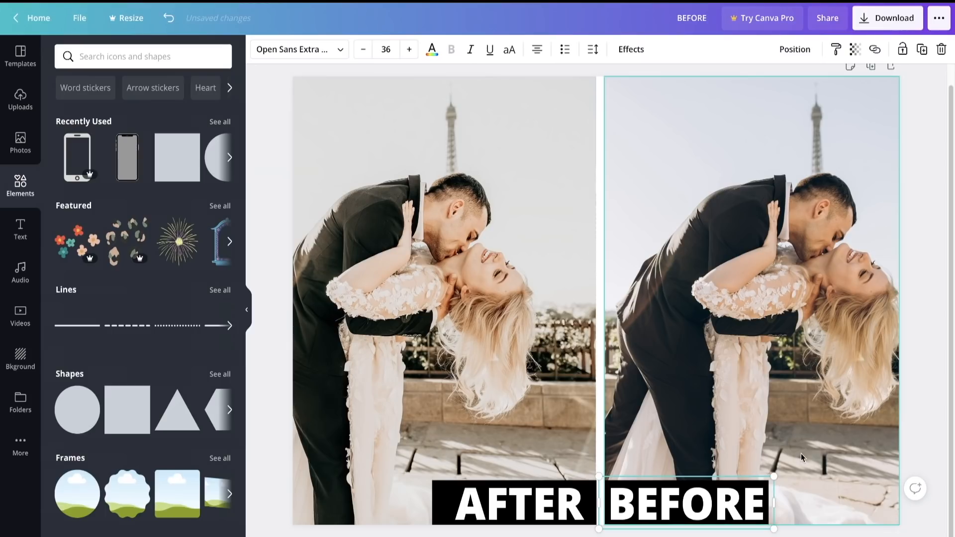
click(917, 310)
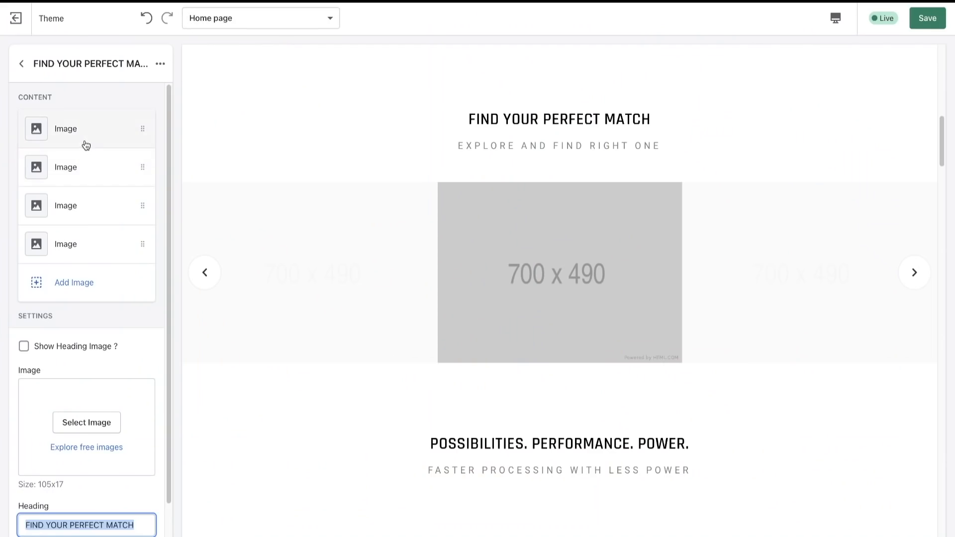
- In the theme editor, upload BEFORE.png and use it as the first image of the FIND YOUR PERFECT MATCH section
click(84, 139)
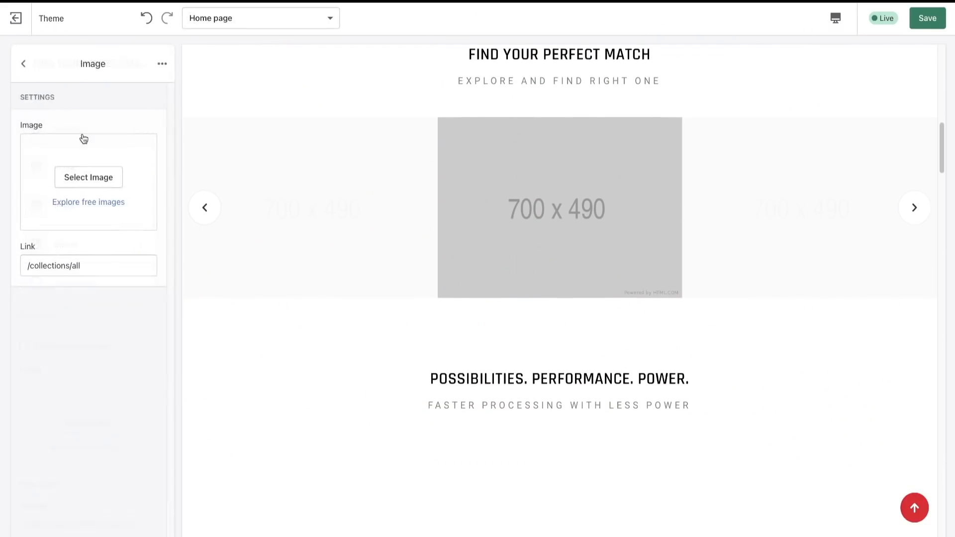
click(83, 173)
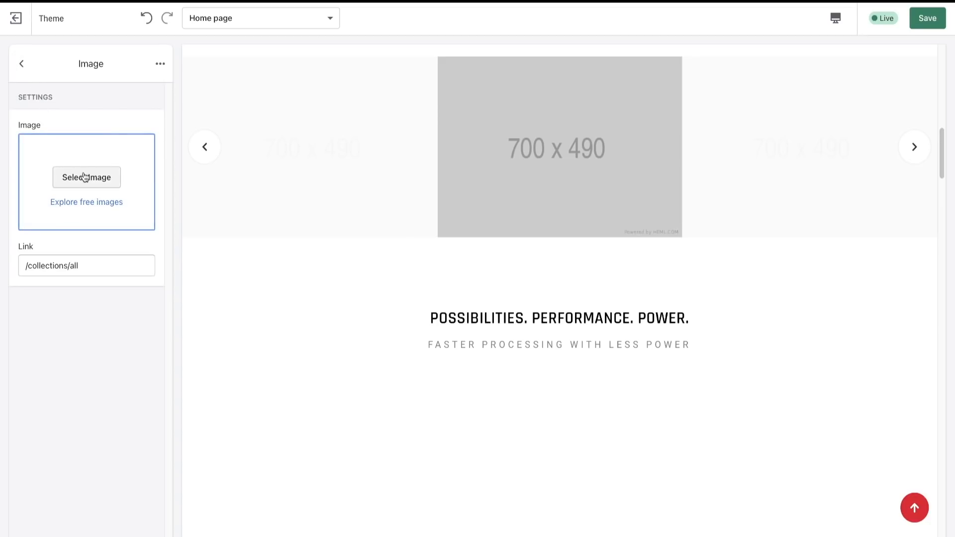
click(55, 159)
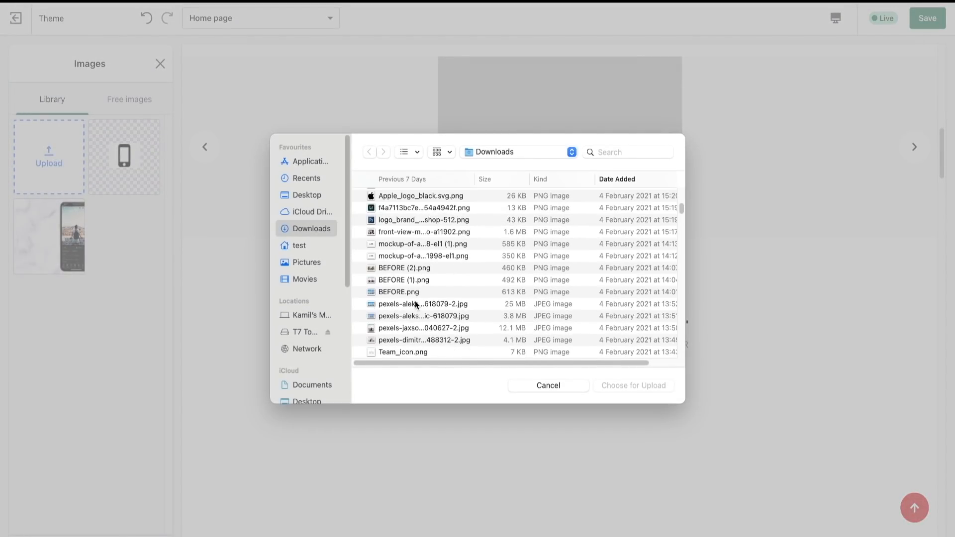
click(417, 293)
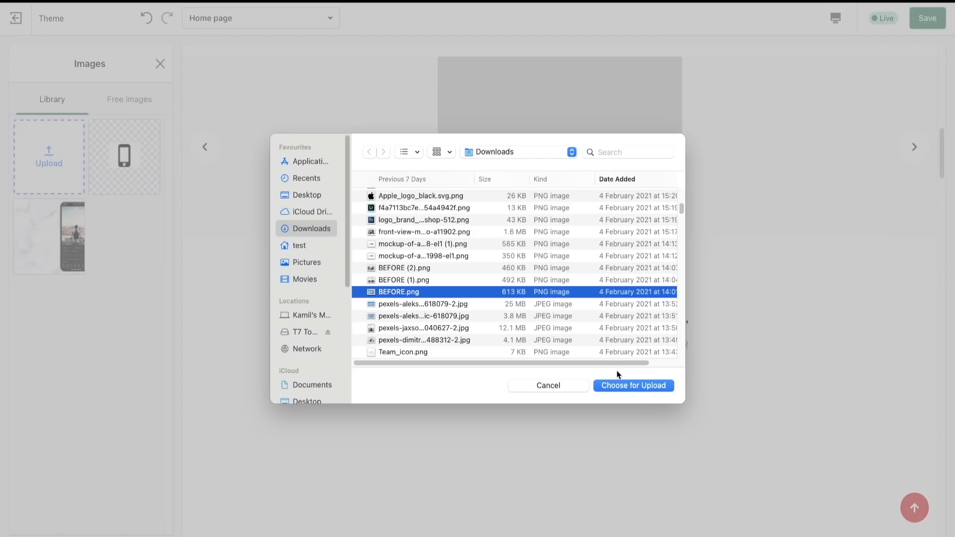
click(643, 383)
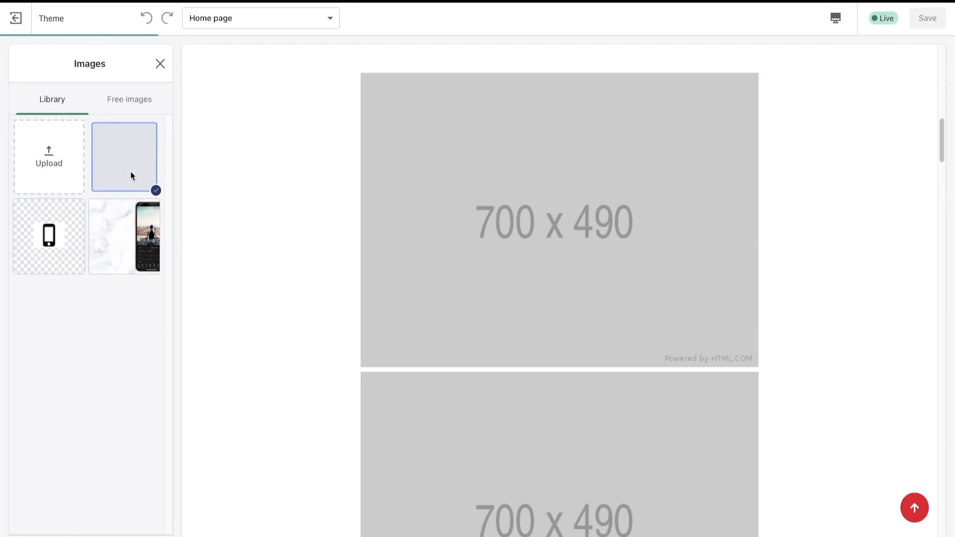
click(148, 533)
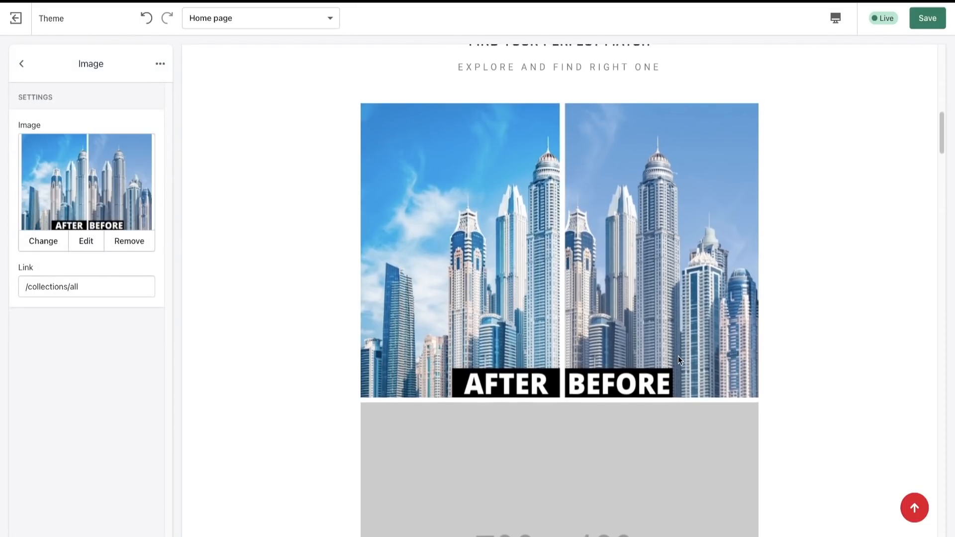
- Save the home page changes and go back through the image carousel in the preview
scroll(679, 357, down, 1)
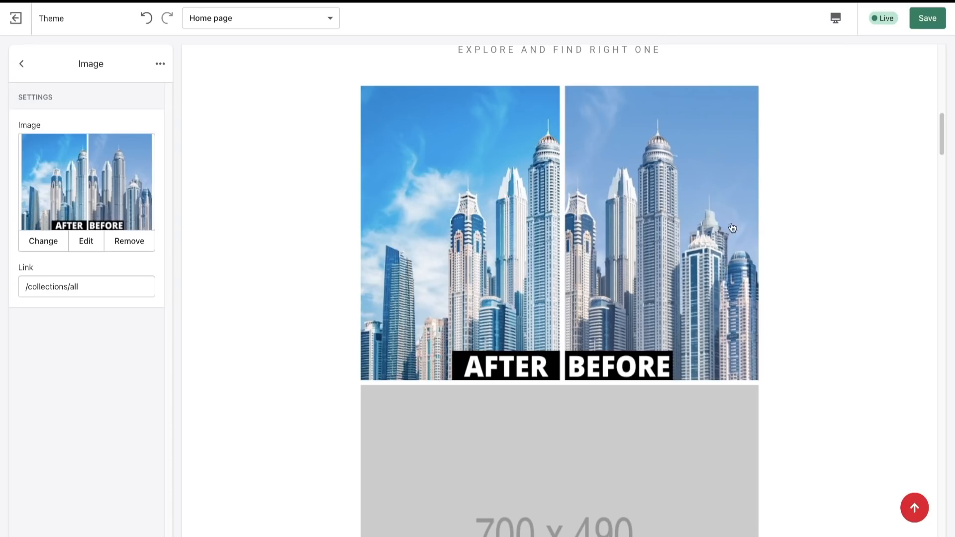
scroll(796, 218, up, 3)
scroll(697, 376, down, 15)
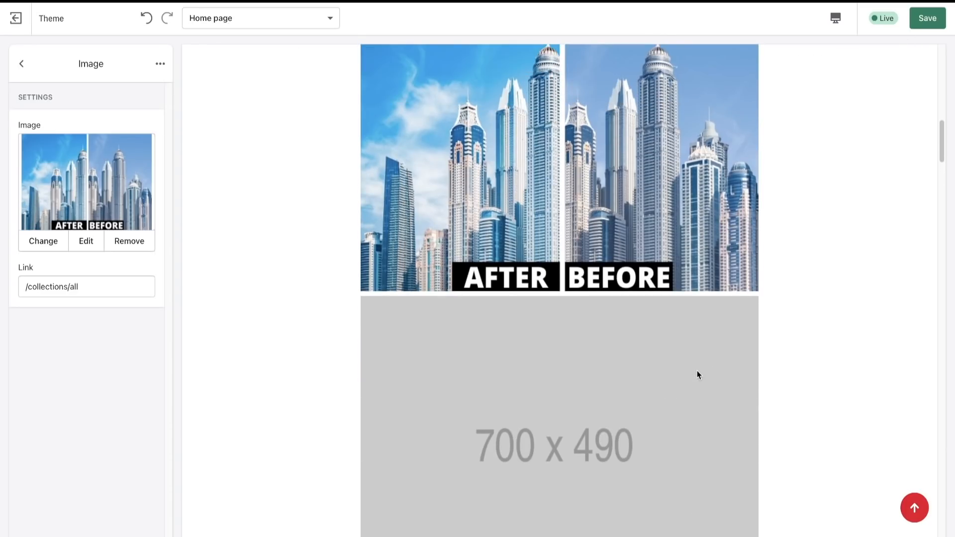
click(928, 19)
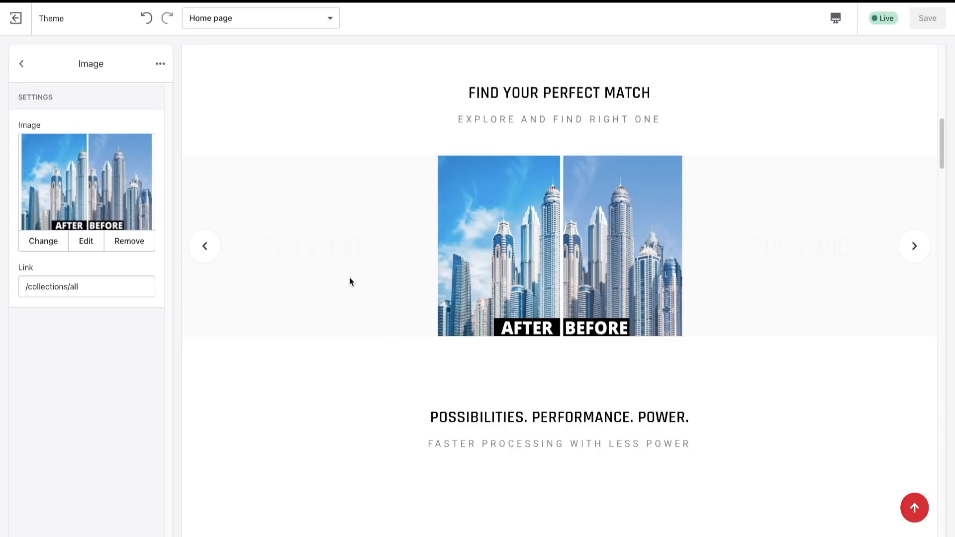
click(204, 247)
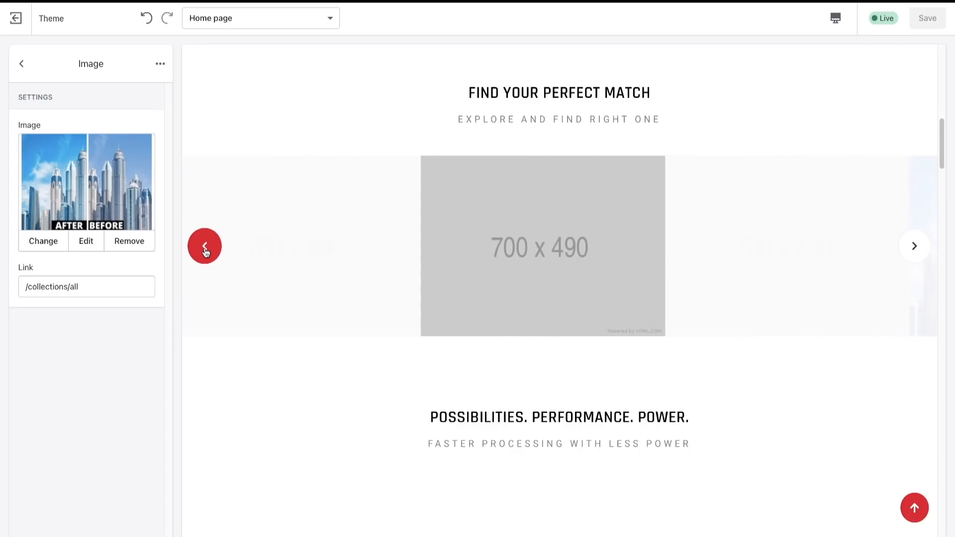
click(204, 246)
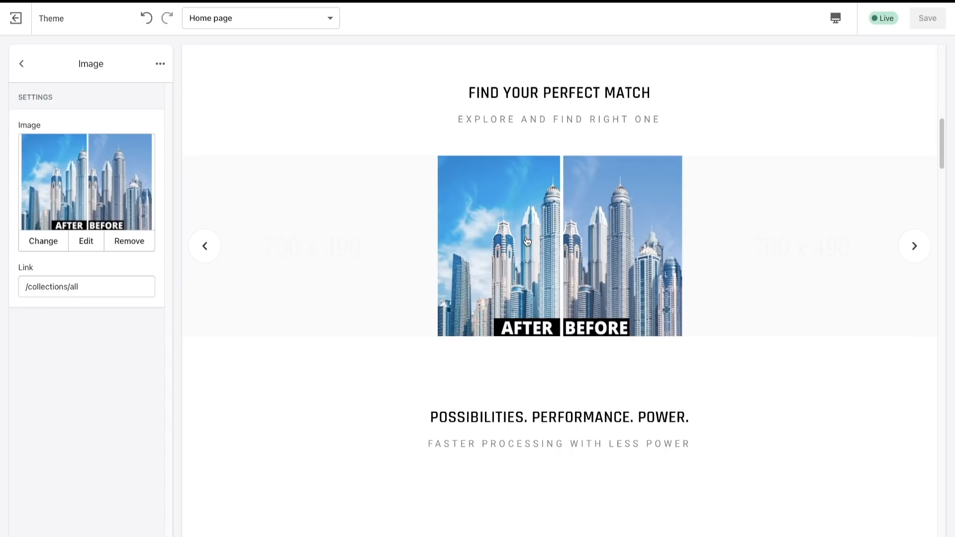
- Open the "possibilities. performance. power." section and examine its content items, background image and heading settings
click(22, 64)
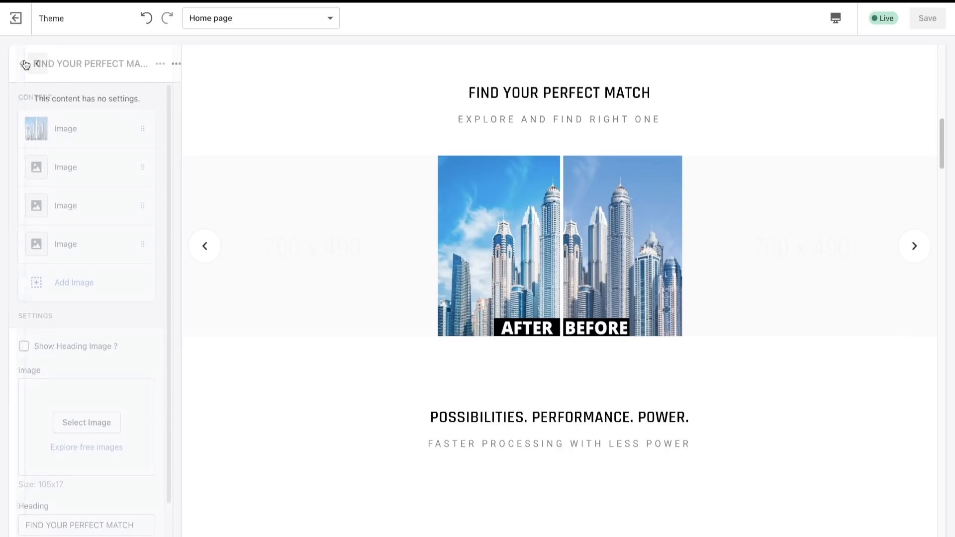
click(23, 63)
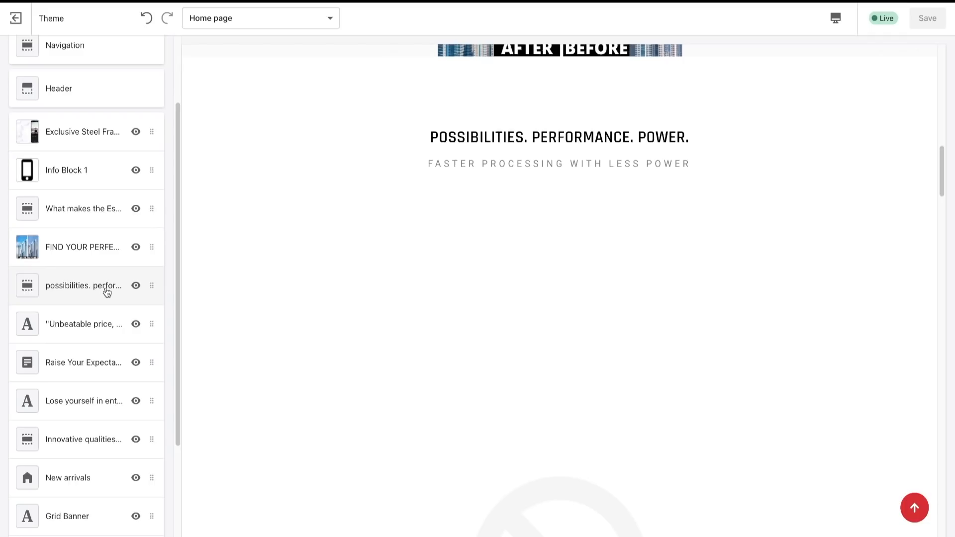
click(107, 290)
scroll(113, 326, down, 3)
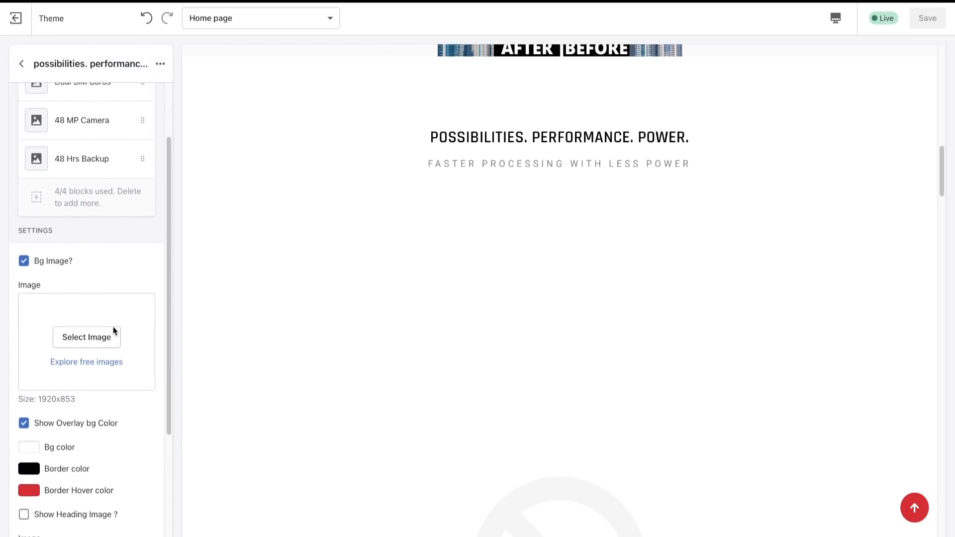
scroll(113, 328, down, 3)
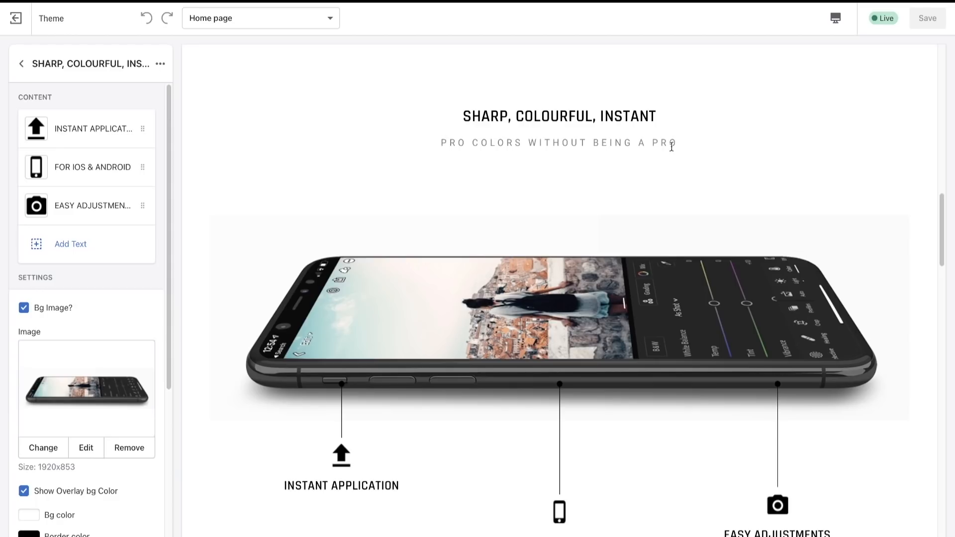
- Examine the finished store's SHARP, COLOURFUL, INSTANT section and compare it with the "possibilities. performance. power." section's preview
mouse_move(442, 143)
mouse_down()
mouse_move(674, 141)
mouse_move(453, 140)
mouse_up()
click(454, 140)
scroll(159, 357, down, 6)
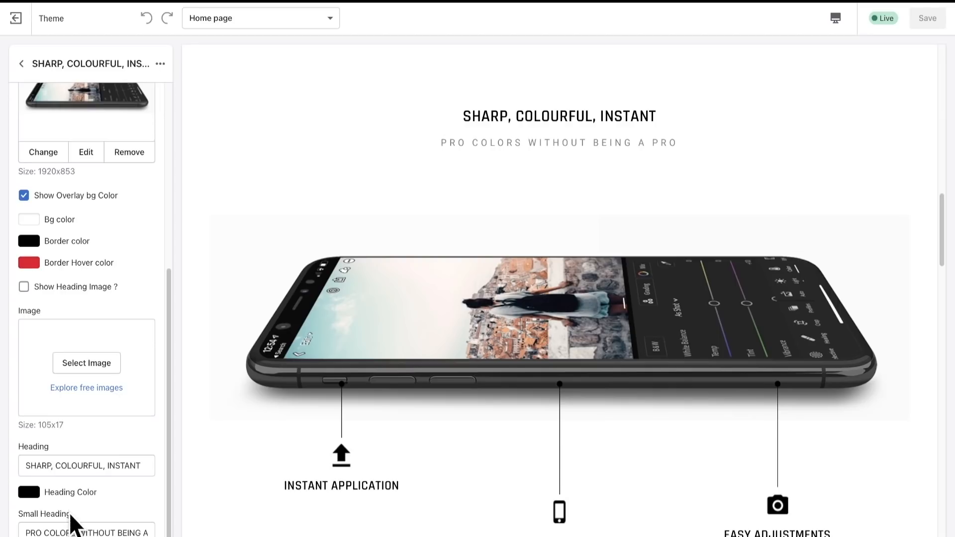
scroll(74, 522, up, 6)
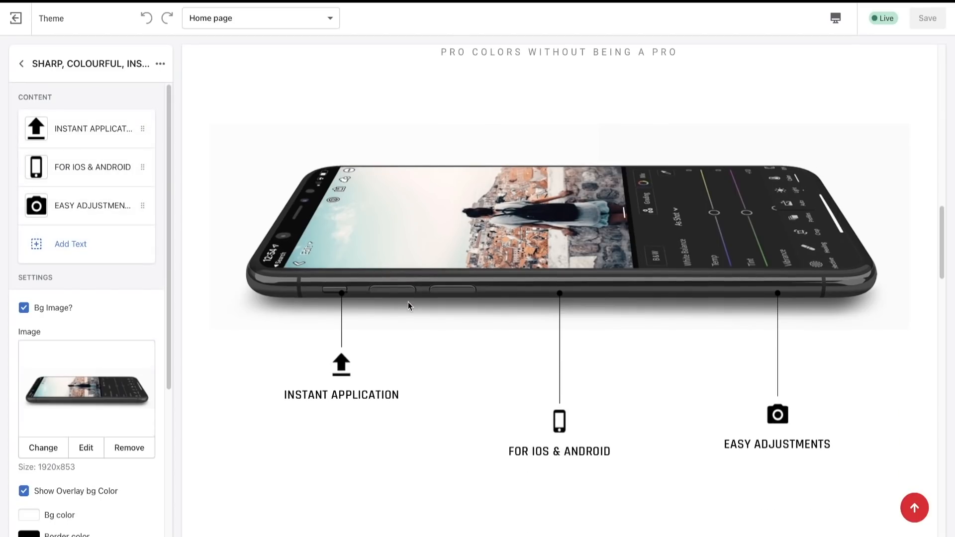
scroll(408, 303, down, 2)
scroll(373, 270, up, 1)
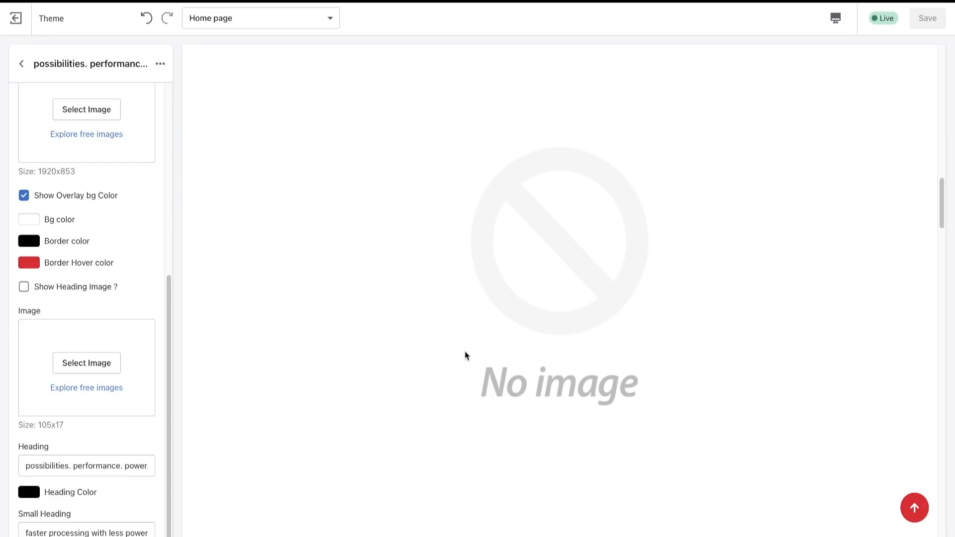
scroll(465, 351, down, 10)
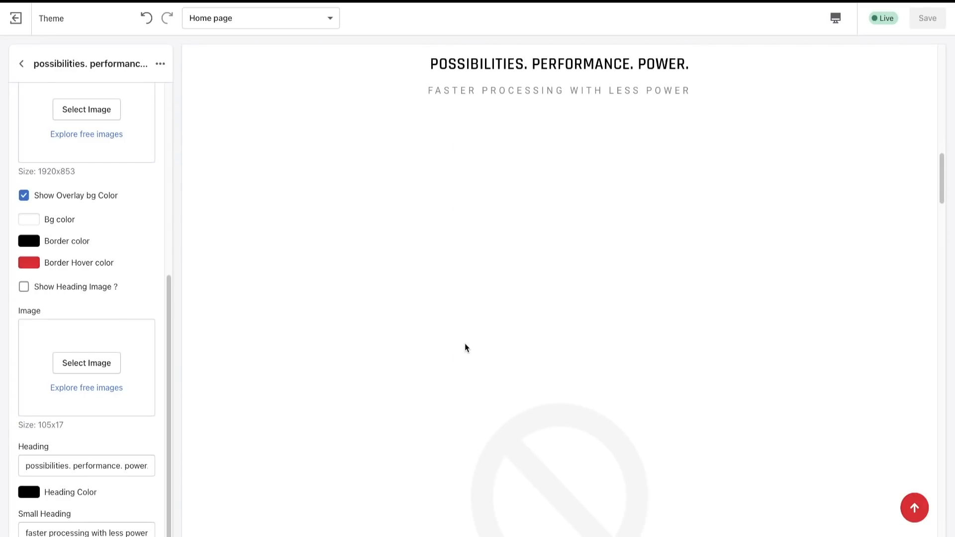
scroll(401, 219, up, 5)
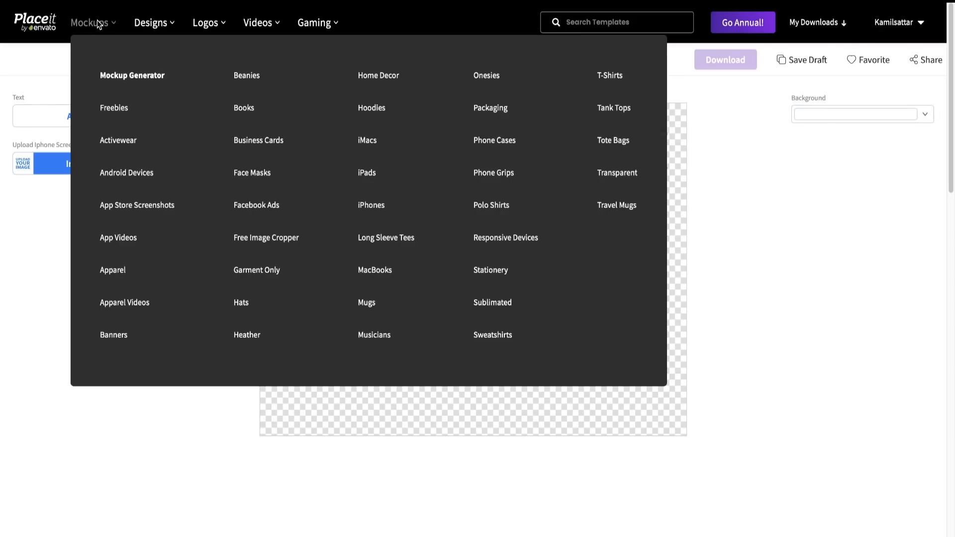
- Browse Placeit's Mockup Generator, examining its mockup categories and the available iPhone mockups
click(98, 22)
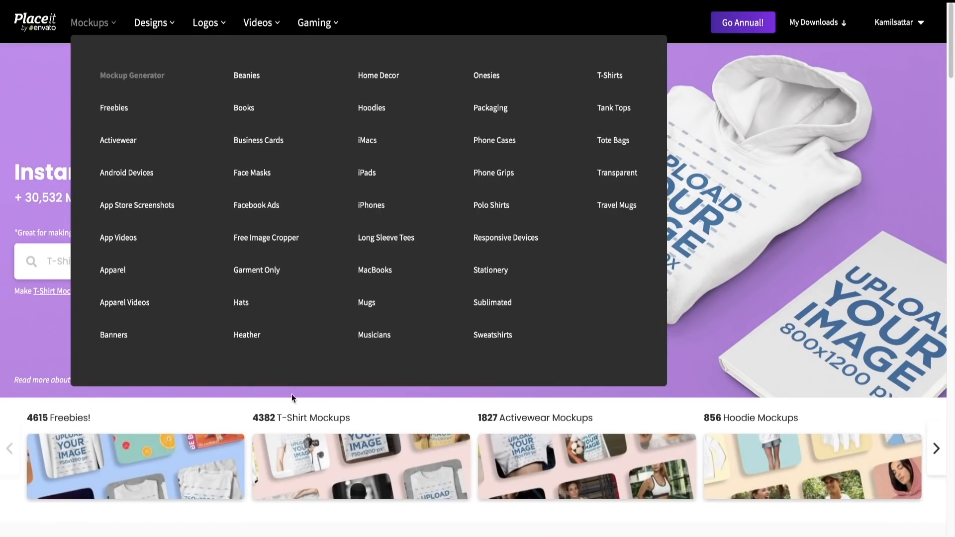
scroll(301, 420, down, 7)
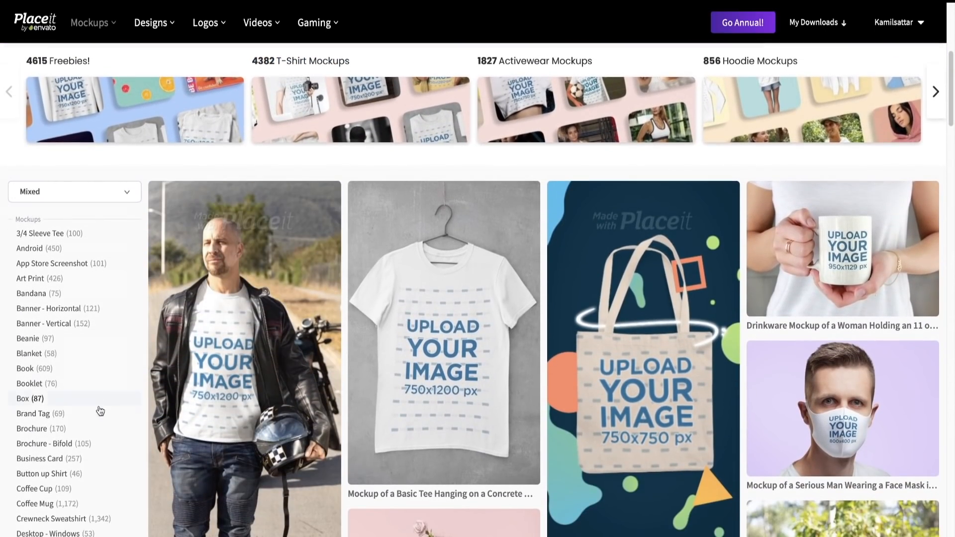
scroll(71, 439, down, 15)
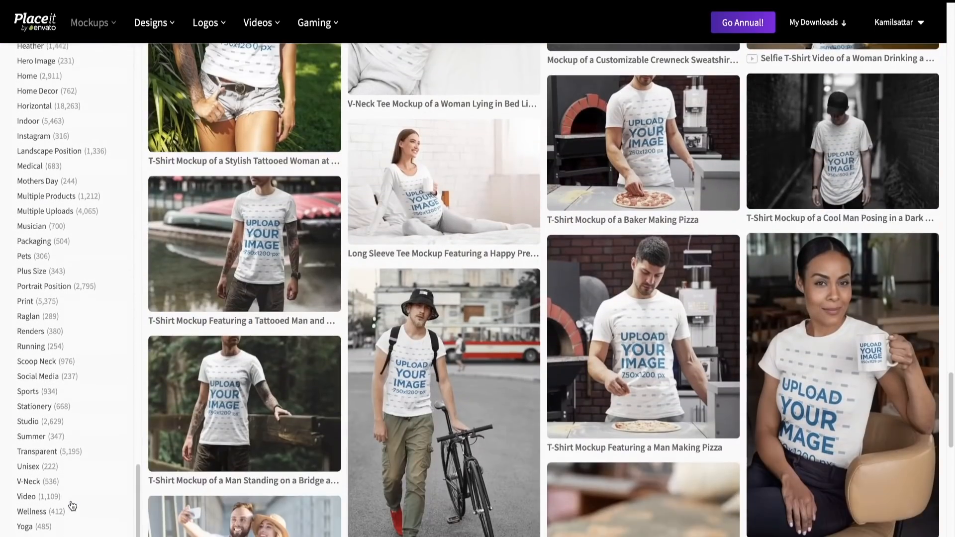
scroll(194, 456, up, 20)
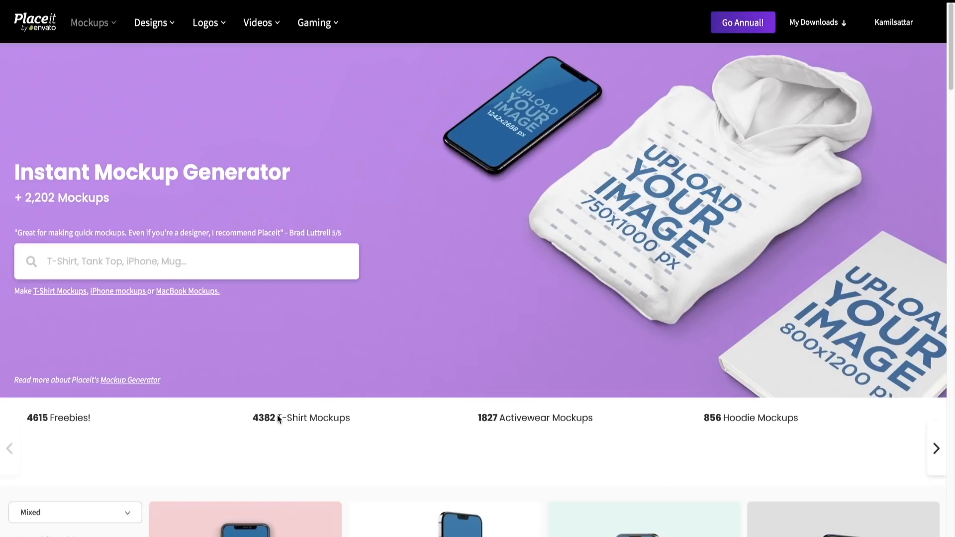
scroll(423, 247, down, 14)
scroll(423, 246, up, 6)
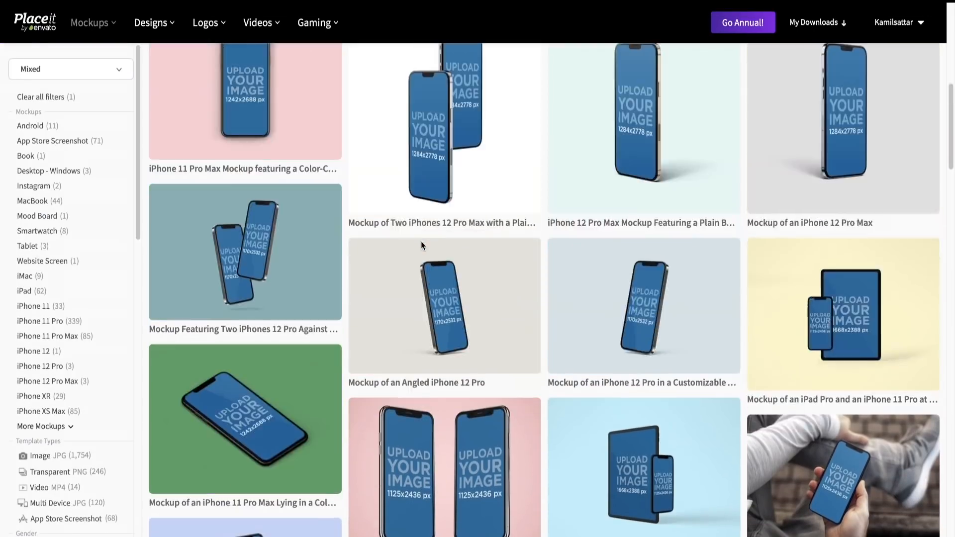
- Open the Placeit downloads and look through the previously made phone, laptop and logo designs
click(814, 23)
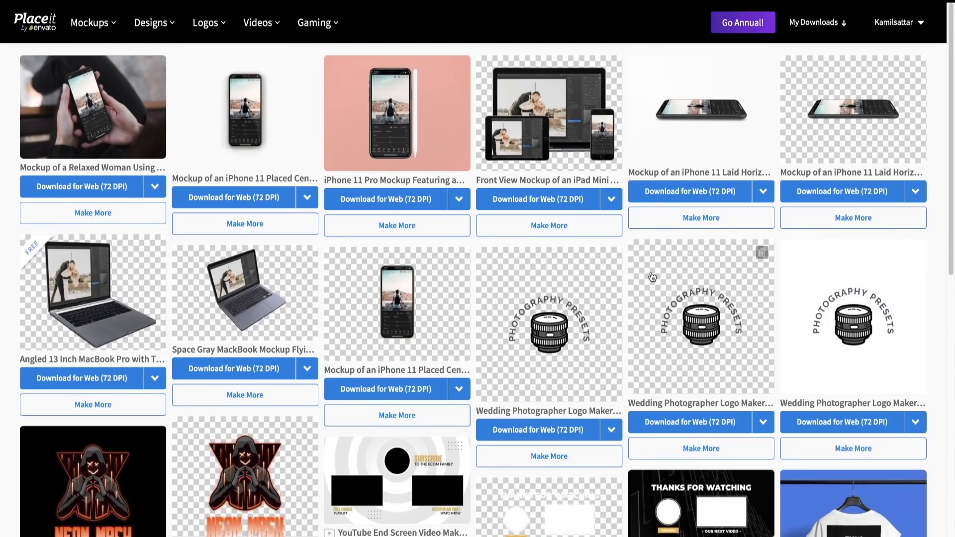
scroll(653, 276, down, 5)
scroll(653, 277, up, 4)
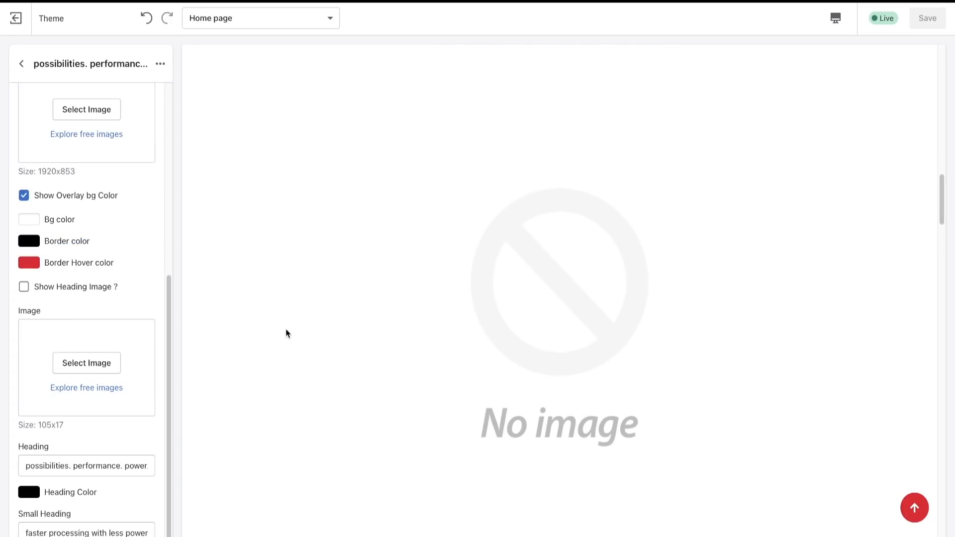
- In the theme editor, examine the "possibilities. performance. power." section's preview and the settings of its Dual SIM Cards item
scroll(124, 206, up, 6)
scroll(115, 204, down, 1)
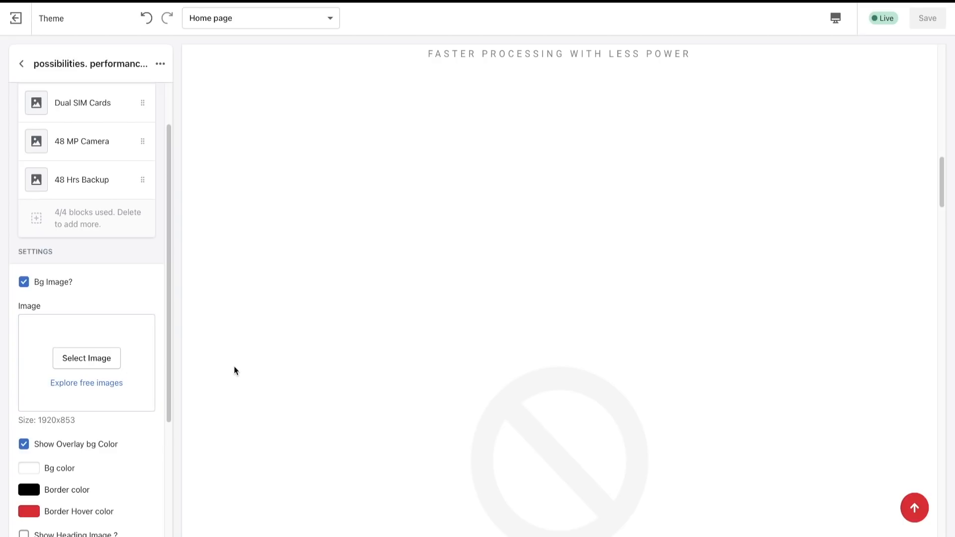
scroll(419, 397, down, 2)
scroll(418, 397, down, 8)
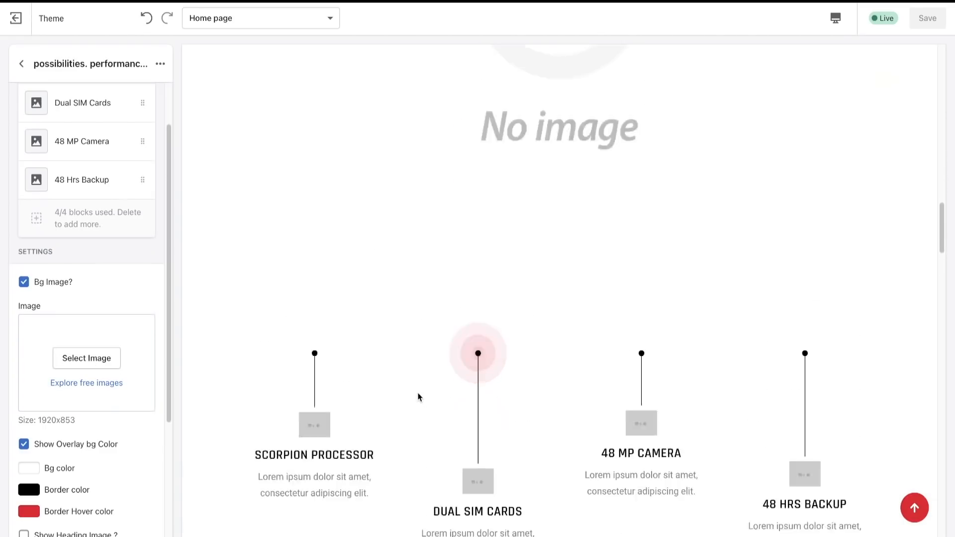
scroll(418, 397, up, 1)
scroll(198, 312, down, 3)
click(75, 116)
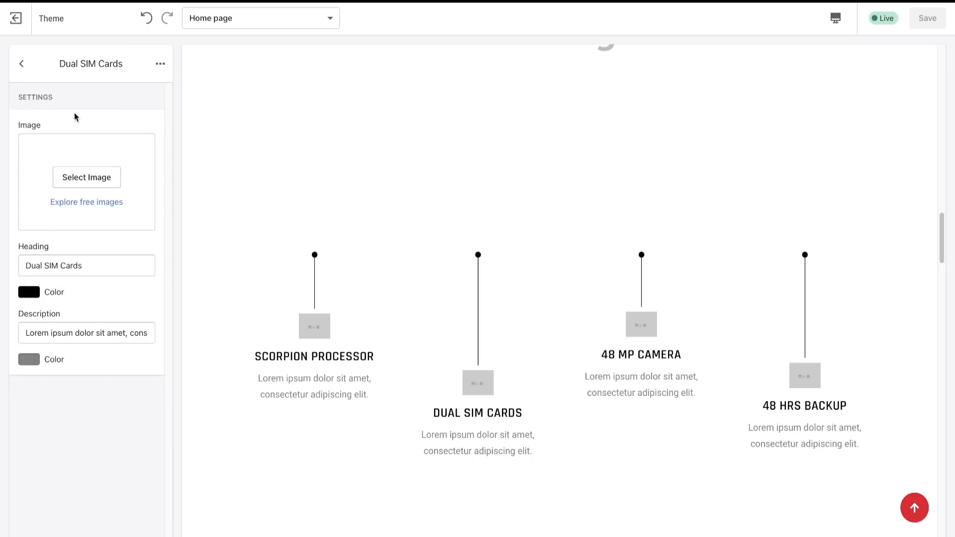
click(21, 63)
scroll(151, 312, up, 2)
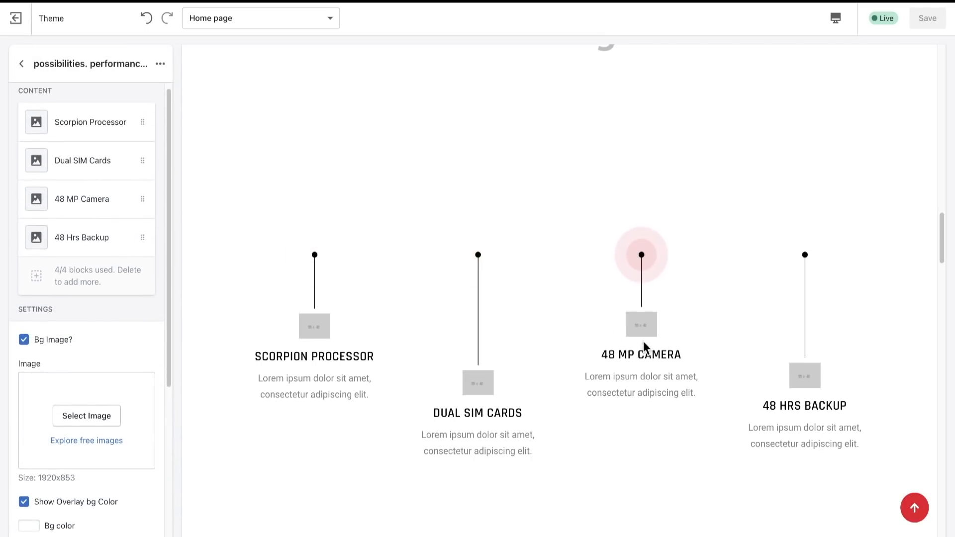
- Remove the Scorpion Processor item from the "possibilities. performance. power." section and check the layout in the preview
click(104, 137)
click(160, 63)
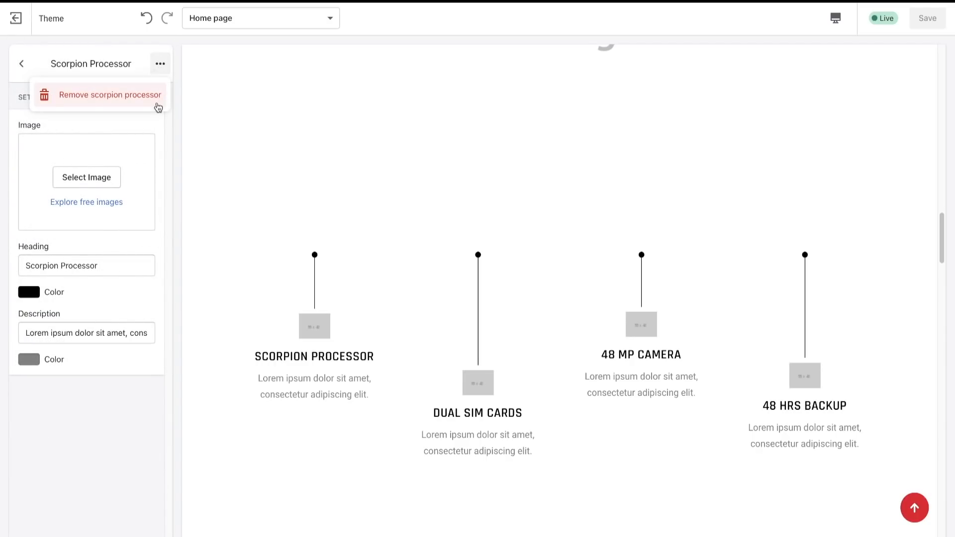
click(137, 98)
scroll(423, 324, down, 15)
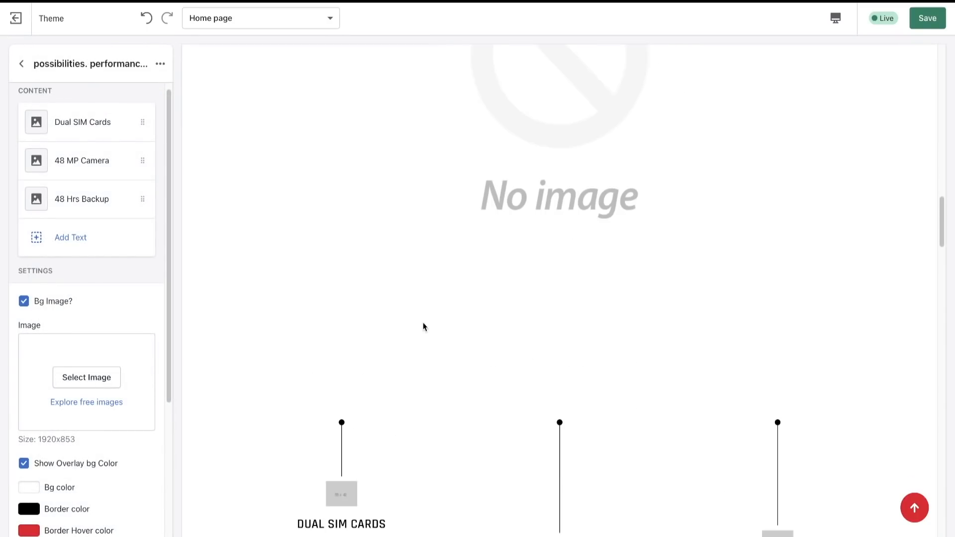
scroll(423, 326, up, 1)
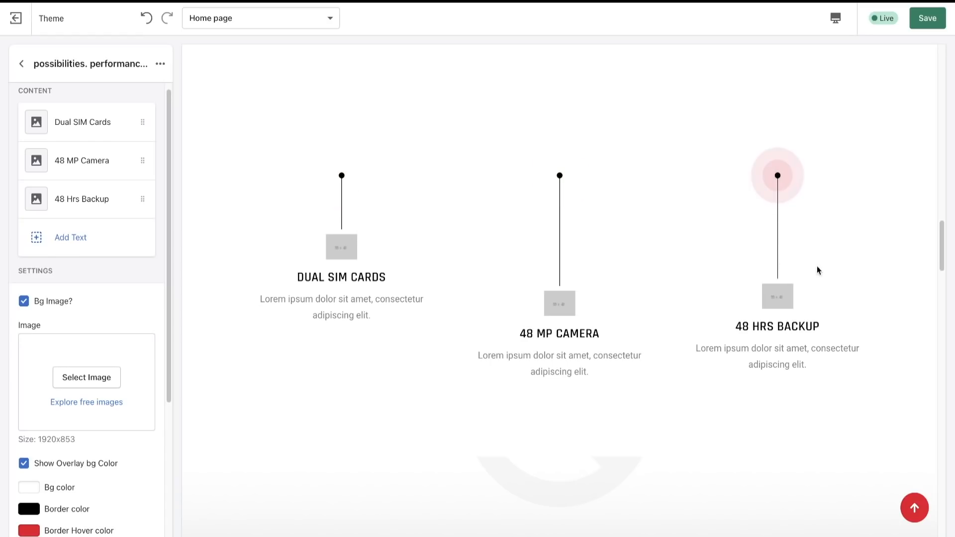
scroll(640, 231, up, 1)
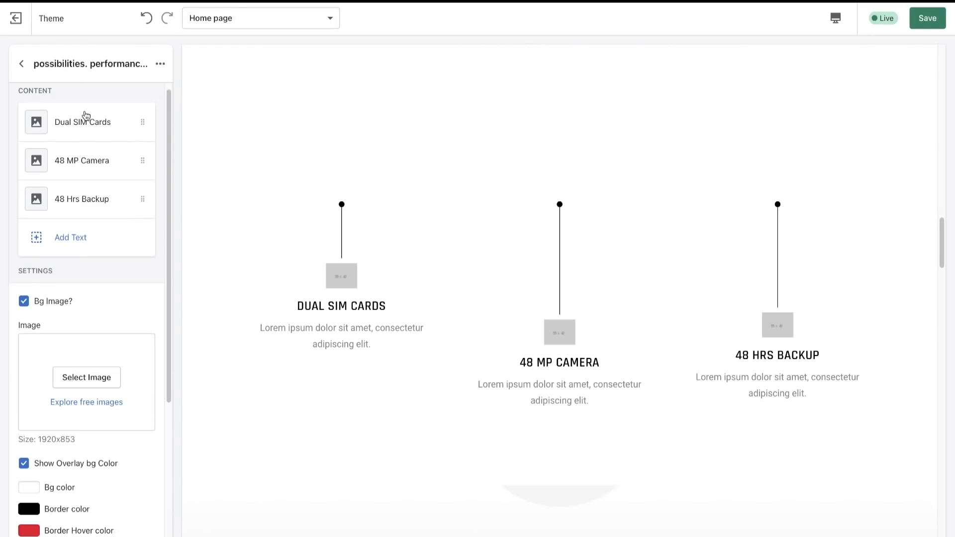
- Compare the Dual SIM Cards item's image, heading and description settings with the finished store's INSTANT APPLICATION item
click(85, 116)
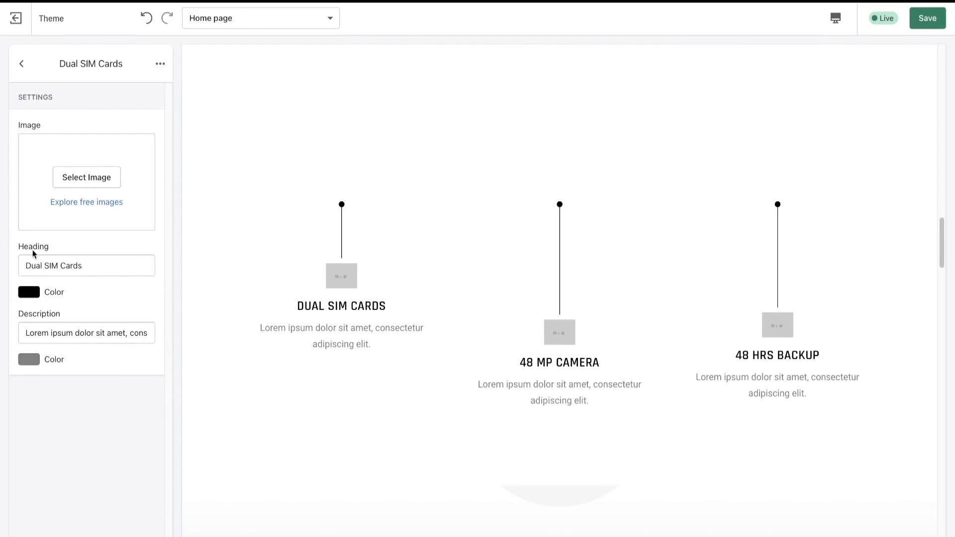
drag(19, 247, 75, 242)
click(83, 322)
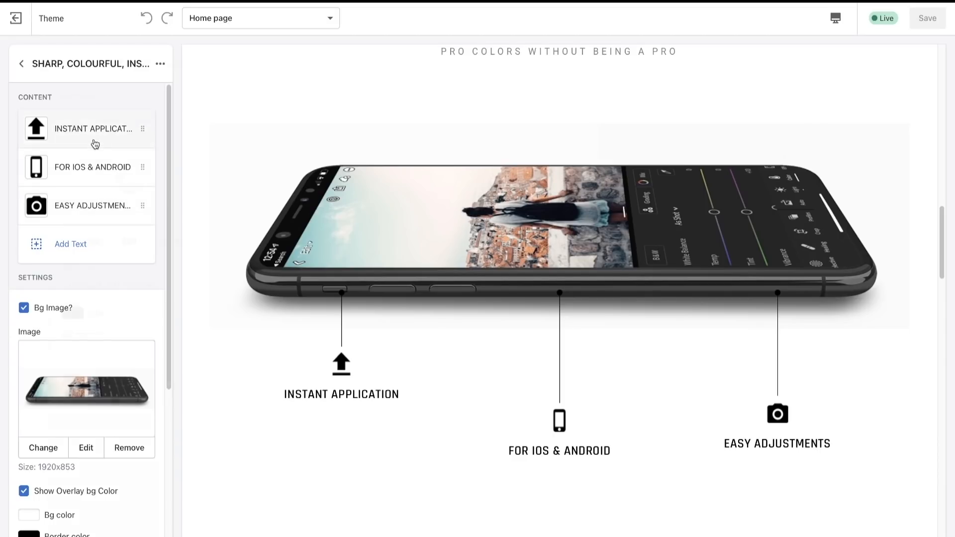
click(125, 132)
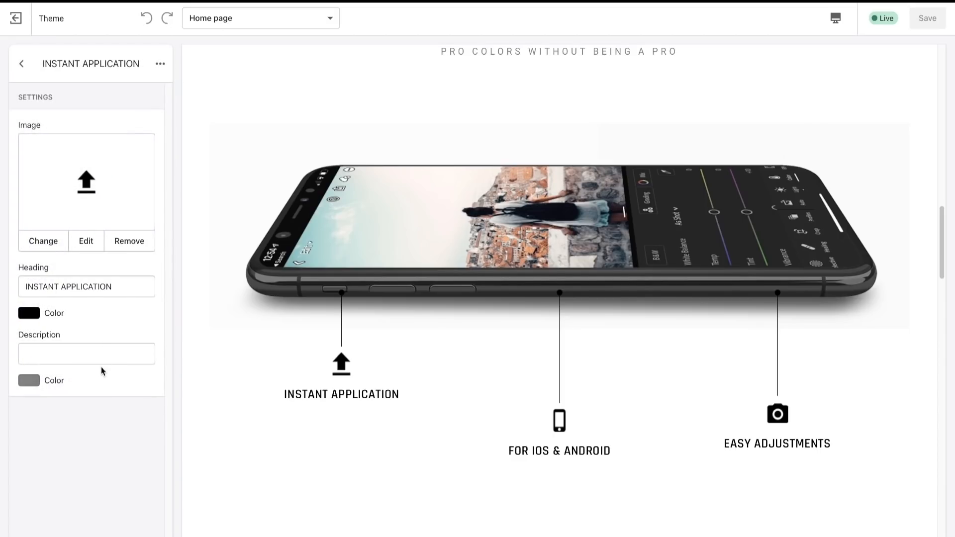
click(29, 345)
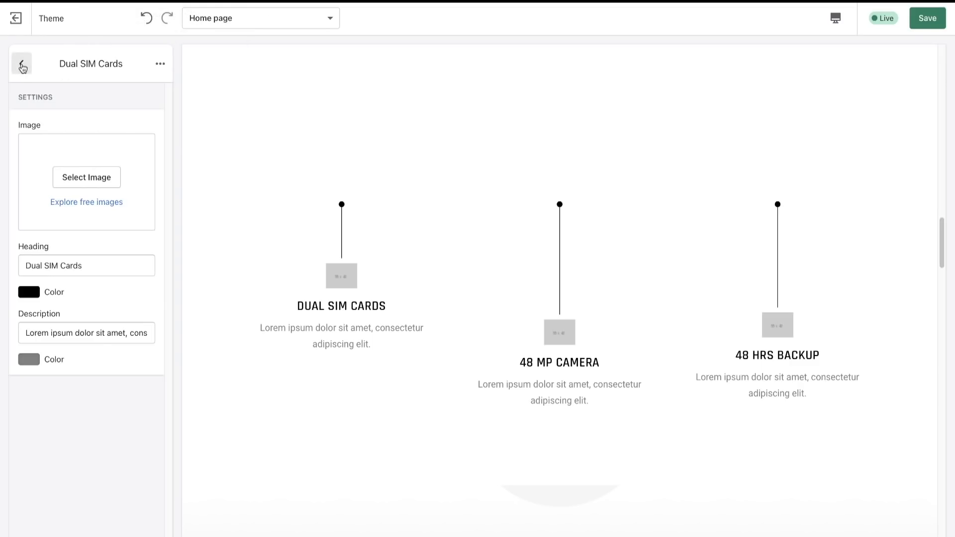
click(22, 65)
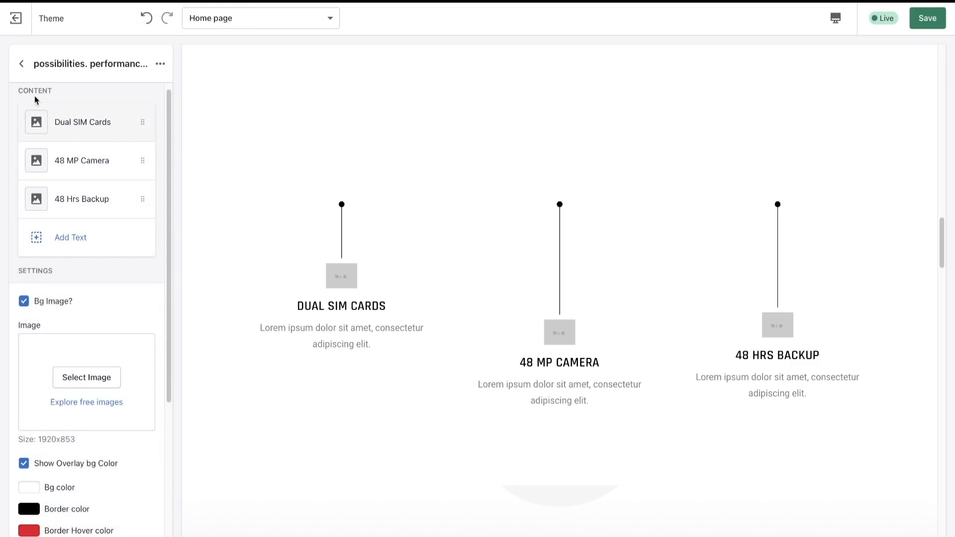
- Hide the home page sections starting with "Unbeatable price", "Lose yourself in ent" and "See why customers"
click(22, 63)
scroll(164, 341, down, 1)
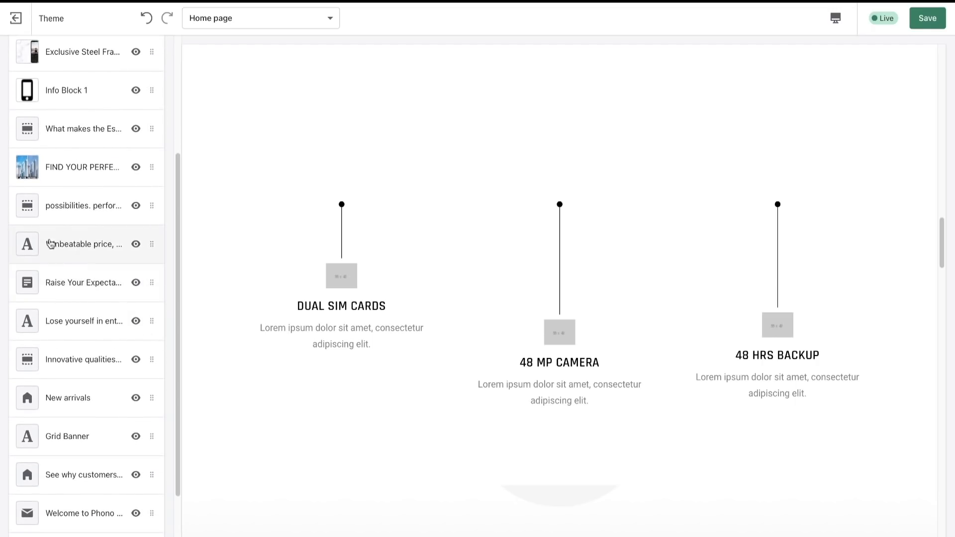
click(136, 244)
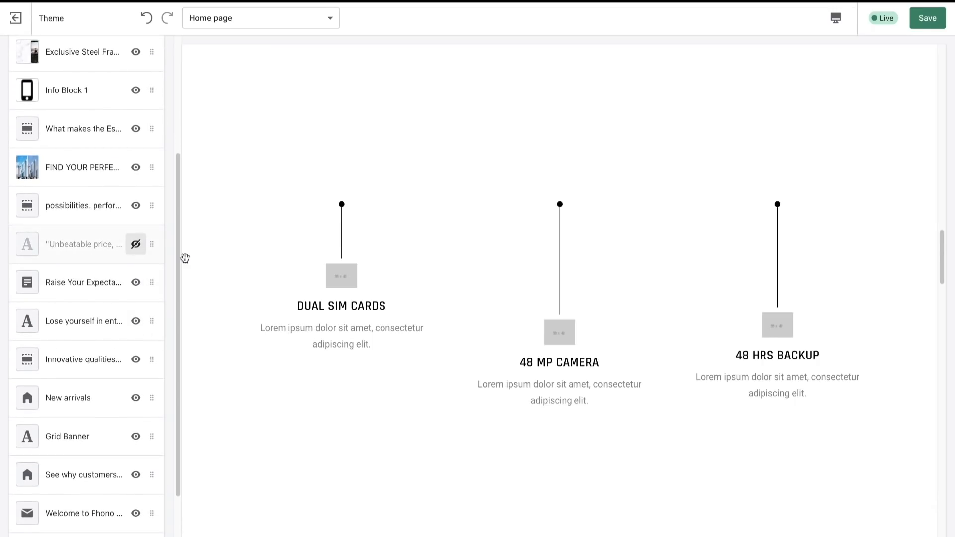
scroll(362, 394, down, 3)
click(342, 69)
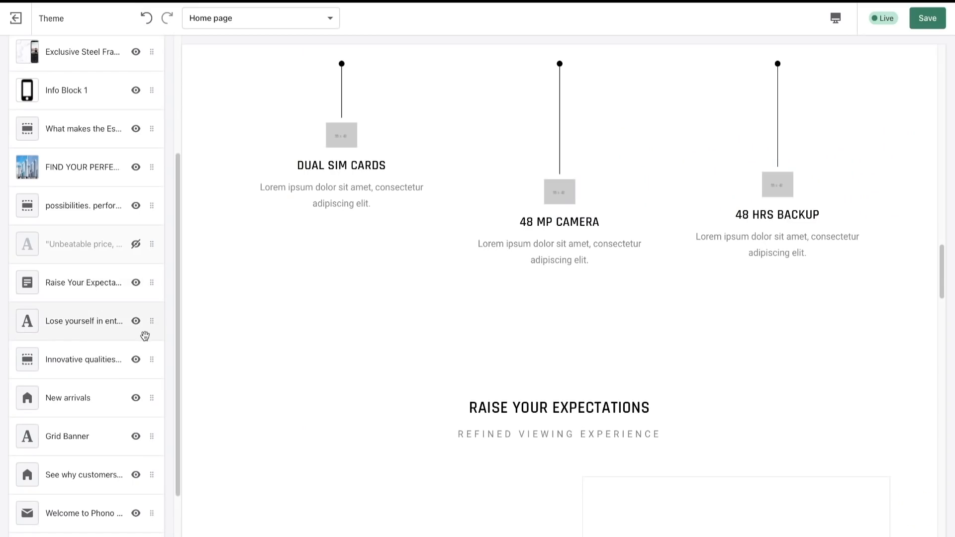
click(136, 323)
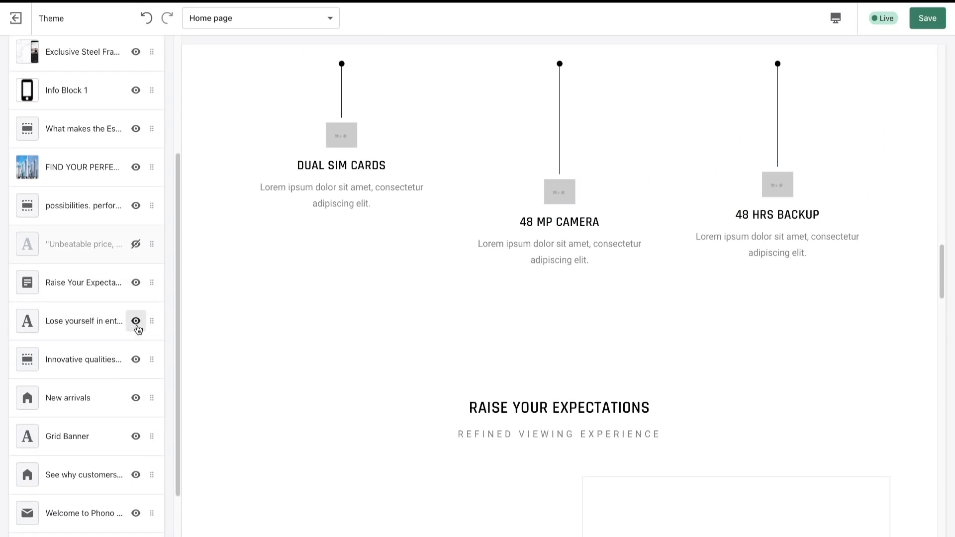
click(135, 322)
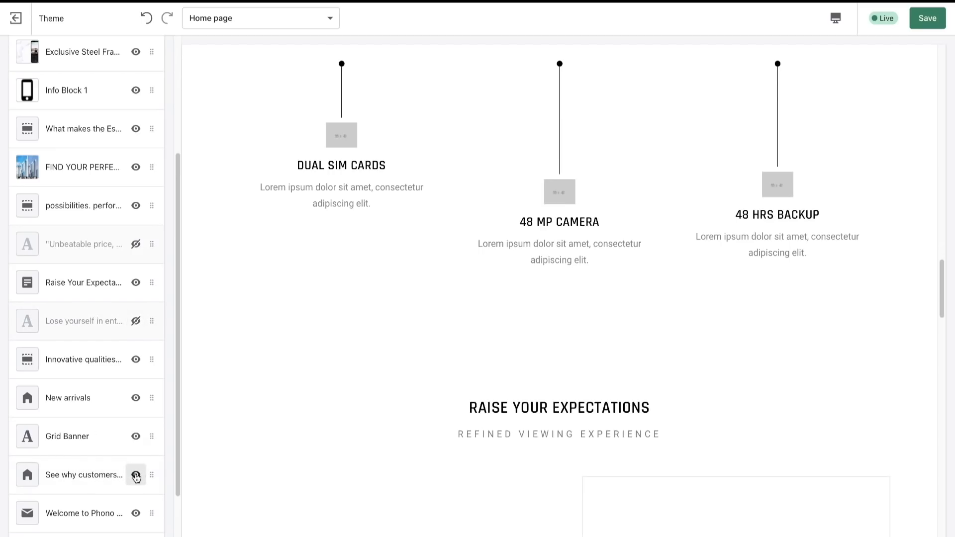
click(136, 477)
scroll(128, 380, up, 2)
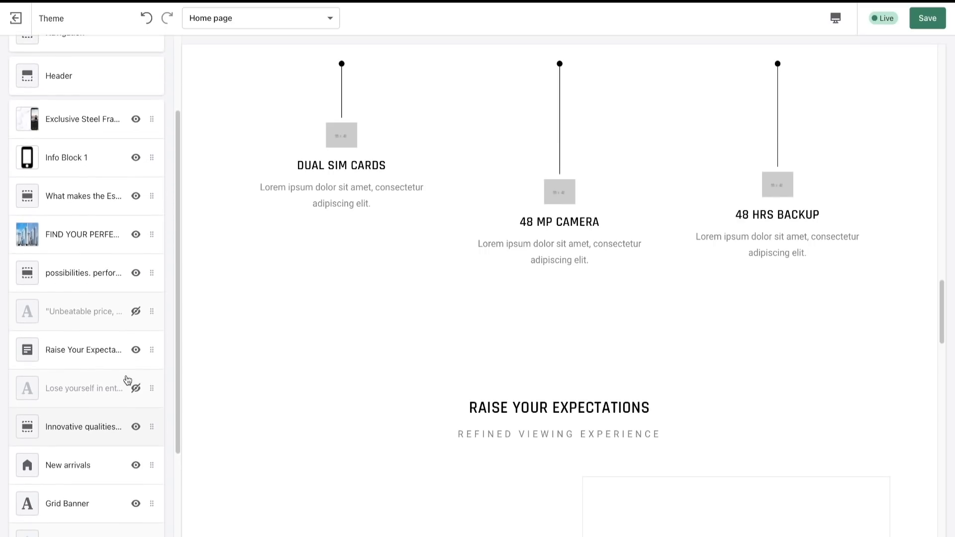
- Compare the Raise Your Expectations section in the preview with the finished store's version
scroll(357, 326, down, 6)
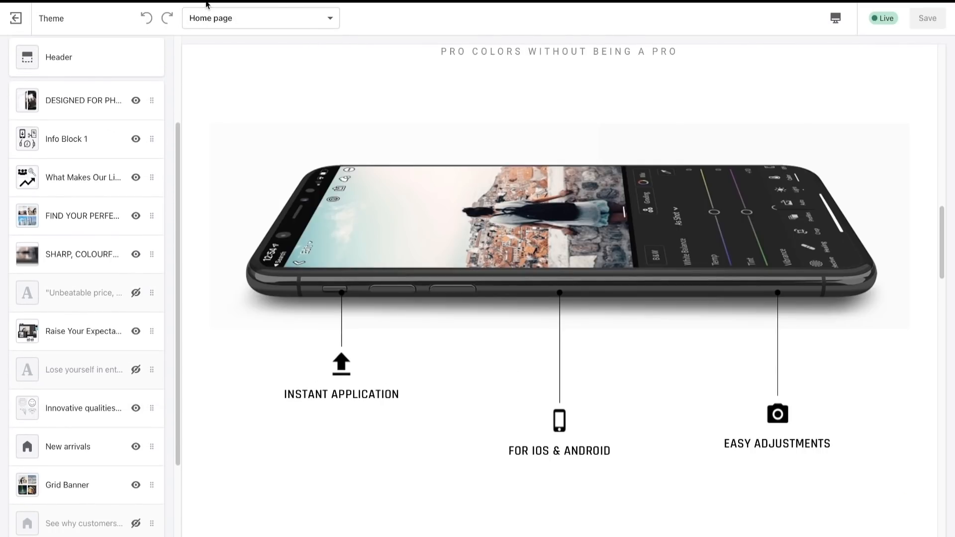
scroll(500, 286, down, 8)
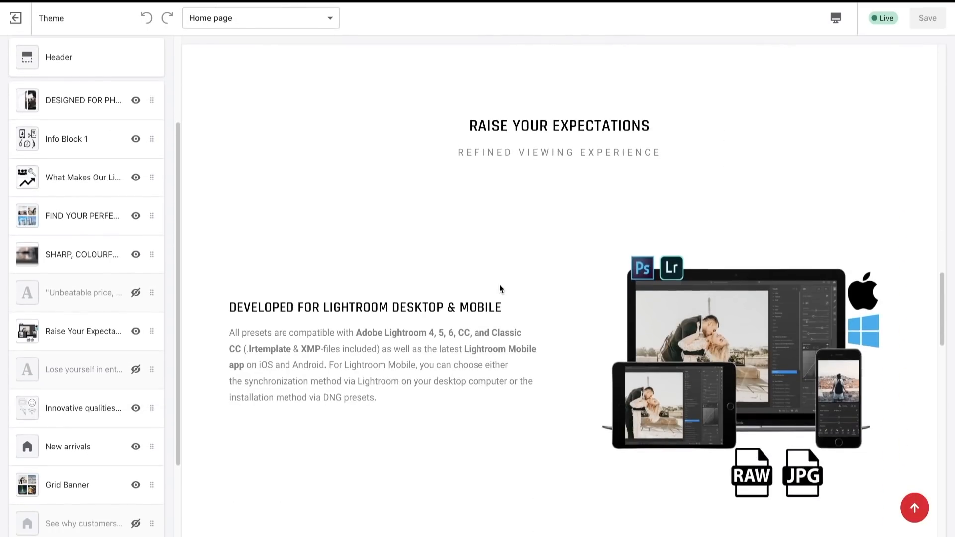
scroll(500, 289, down, 1)
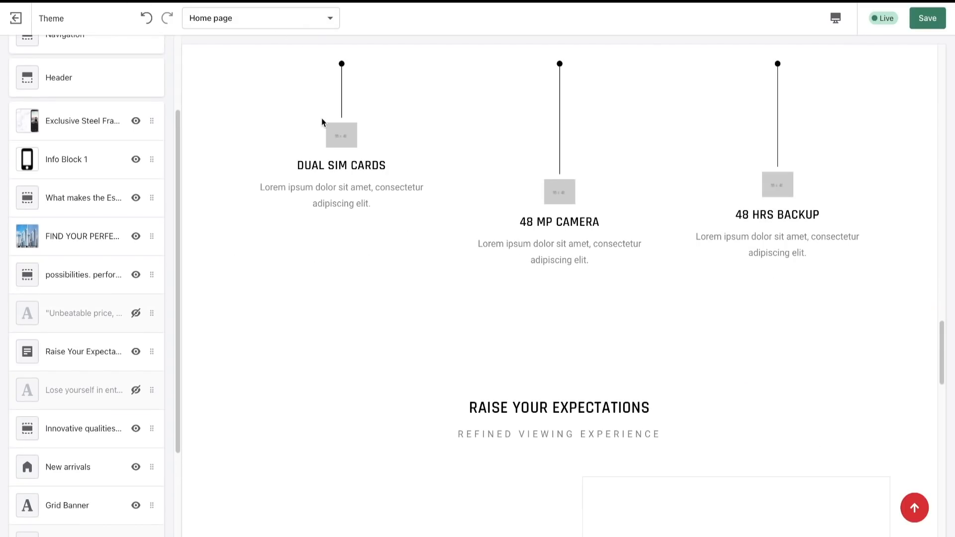
scroll(437, 264, down, 5)
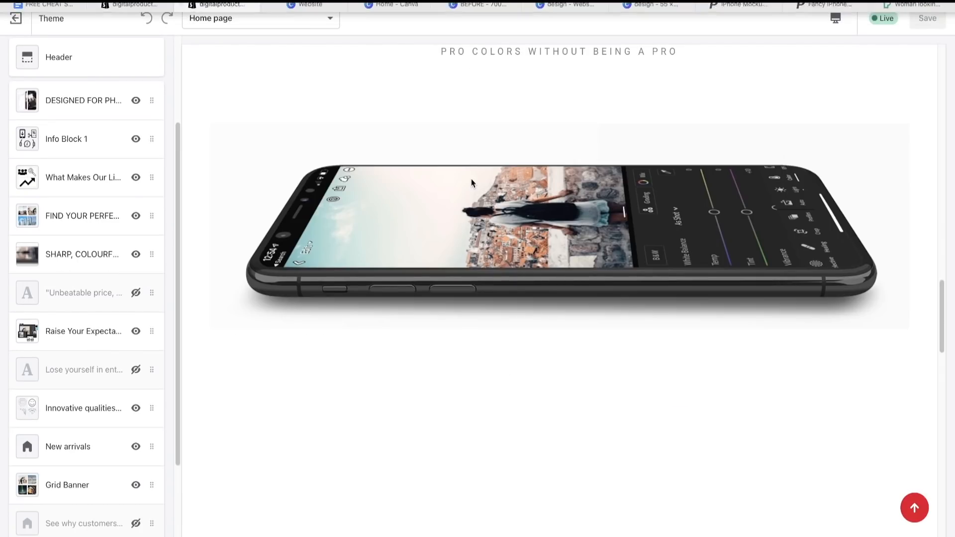
scroll(492, 151, up, 1)
scroll(492, 150, down, 5)
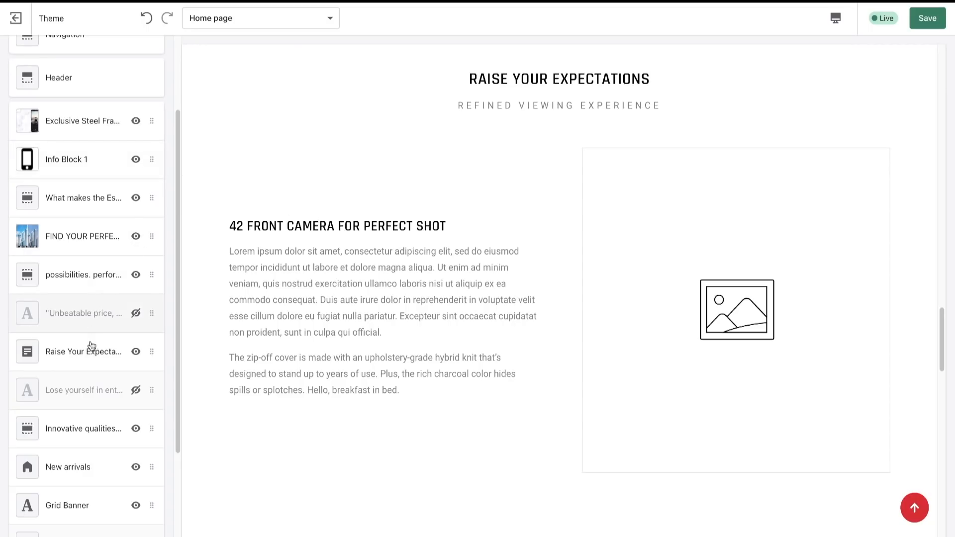
- Open the Raise Your Expectations section and review its heading, small heading and text block
click(92, 357)
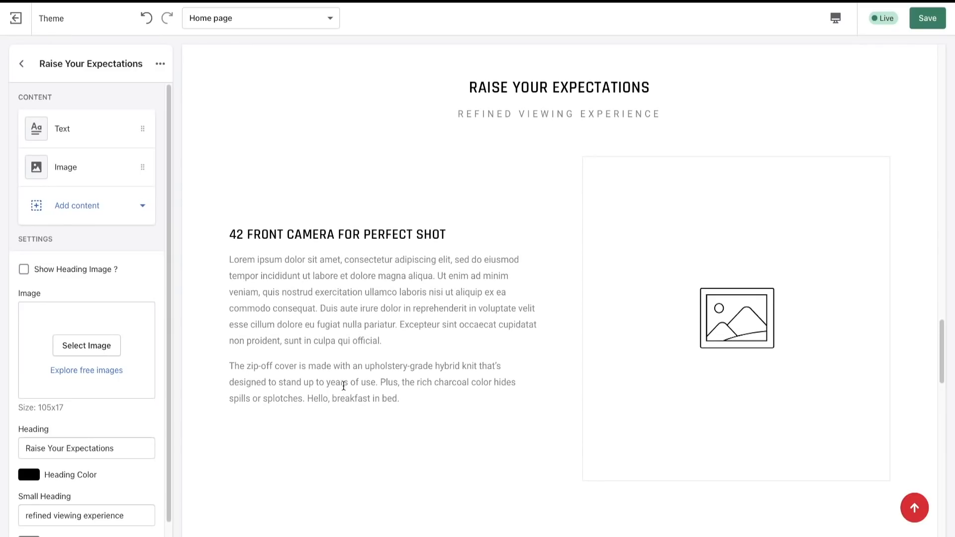
drag(471, 86, 646, 108)
click(615, 116)
drag(221, 234, 423, 386)
click(423, 386)
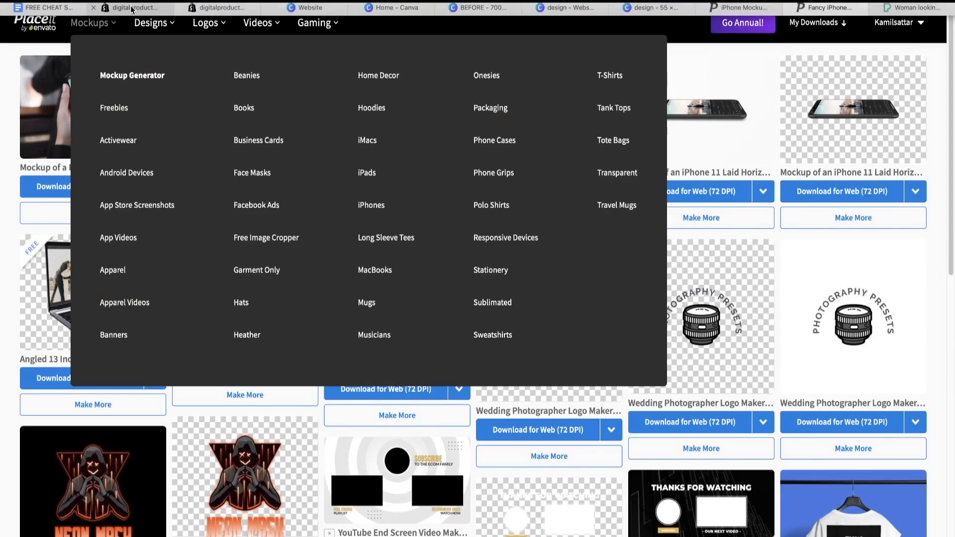
click(130, 9)
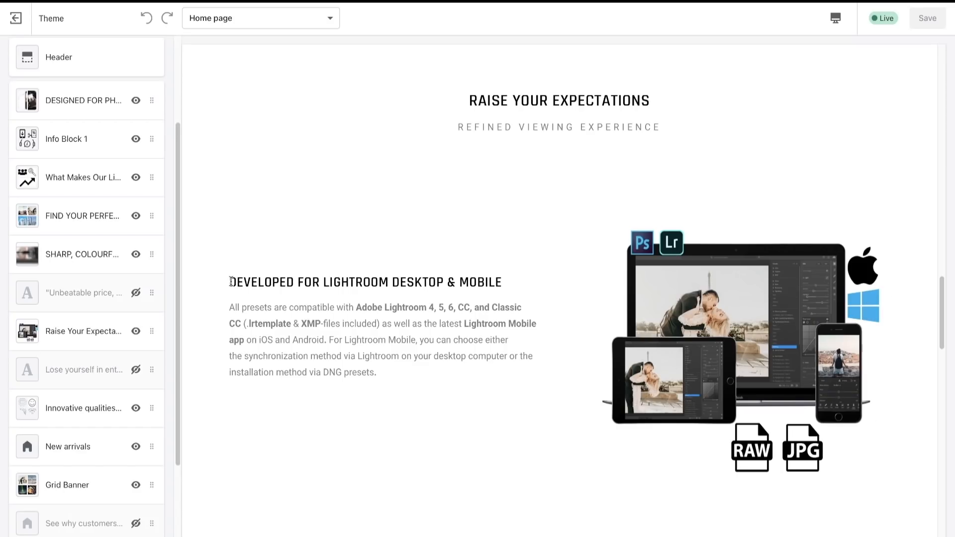
- Read the finished store's DEVELOPED FOR LIGHTROOM DESKTOP & MOBILE text, and leave the Raise Your Expectations section's settings
drag(231, 282, 468, 283)
drag(233, 308, 444, 375)
click(333, 356)
click(244, 306)
click(444, 377)
drag(379, 375, 476, 359)
click(225, 312)
click(476, 359)
drag(399, 372, 217, 314)
click(228, 314)
click(443, 371)
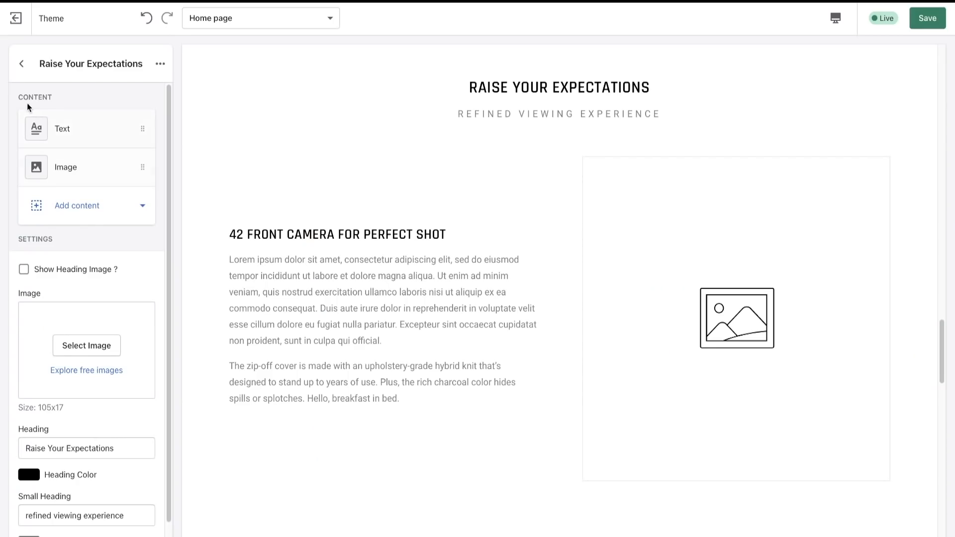
click(20, 67)
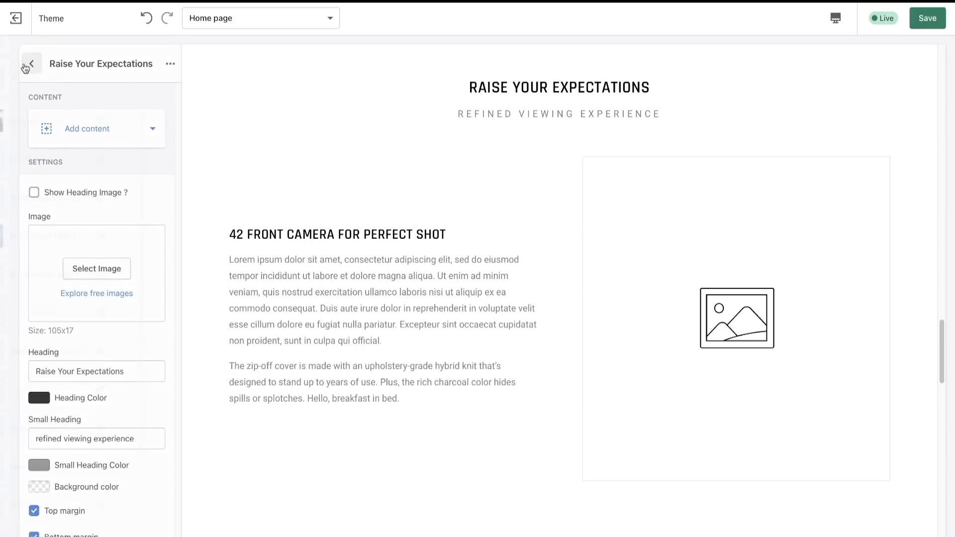
- Open the Innovative qualities & features section and compare its icons and central image placeholder with the finished store's version
scroll(113, 341, down, 1)
click(82, 362)
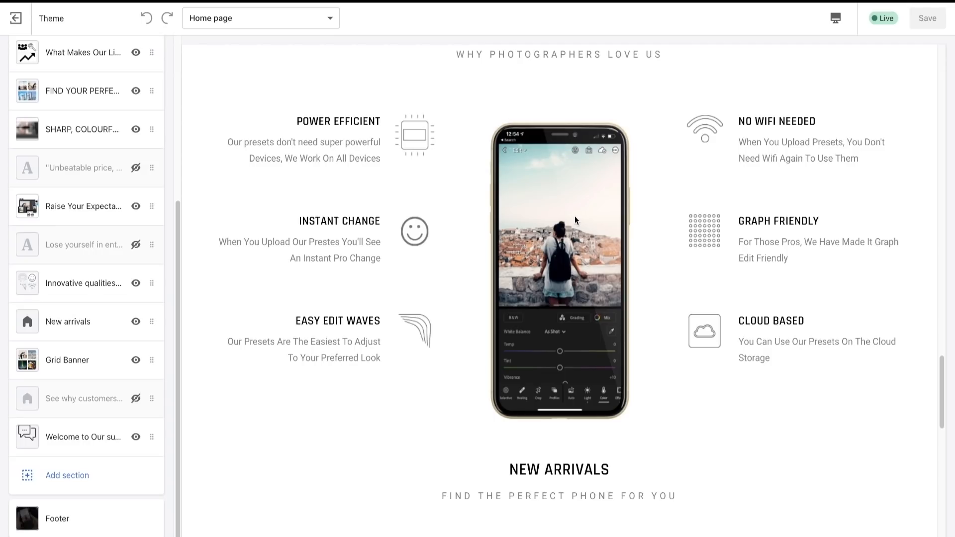
scroll(575, 220, up, 20)
scroll(642, 469, down, 20)
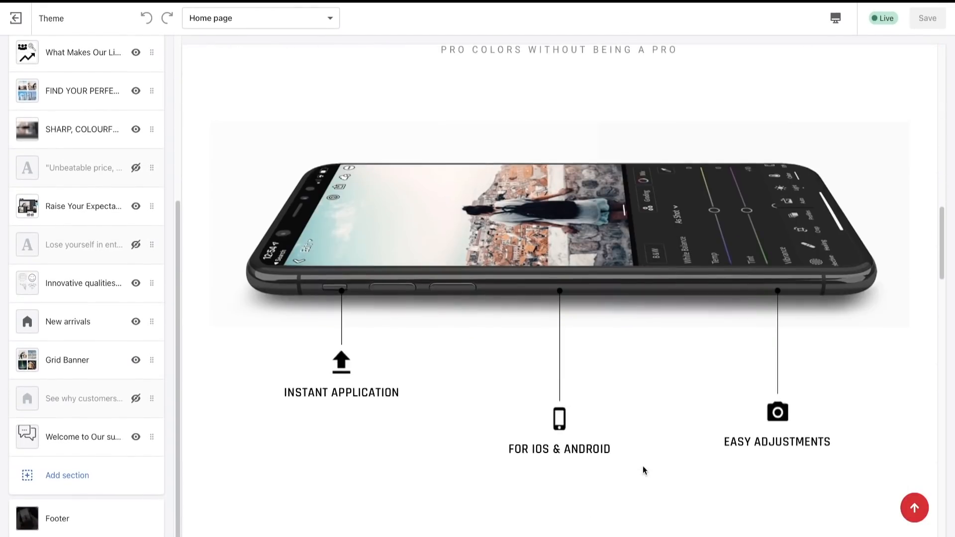
scroll(643, 471, down, 5)
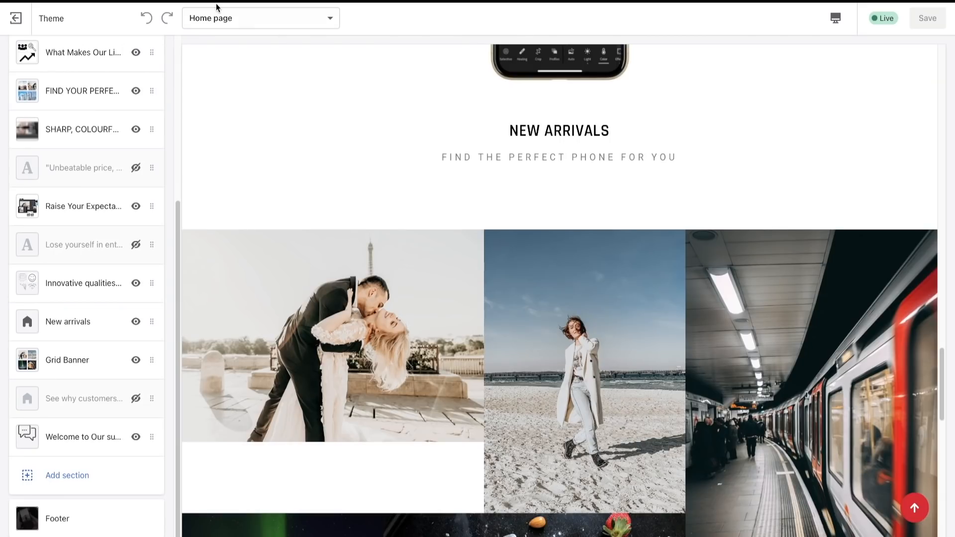
scroll(464, 348, up, 6)
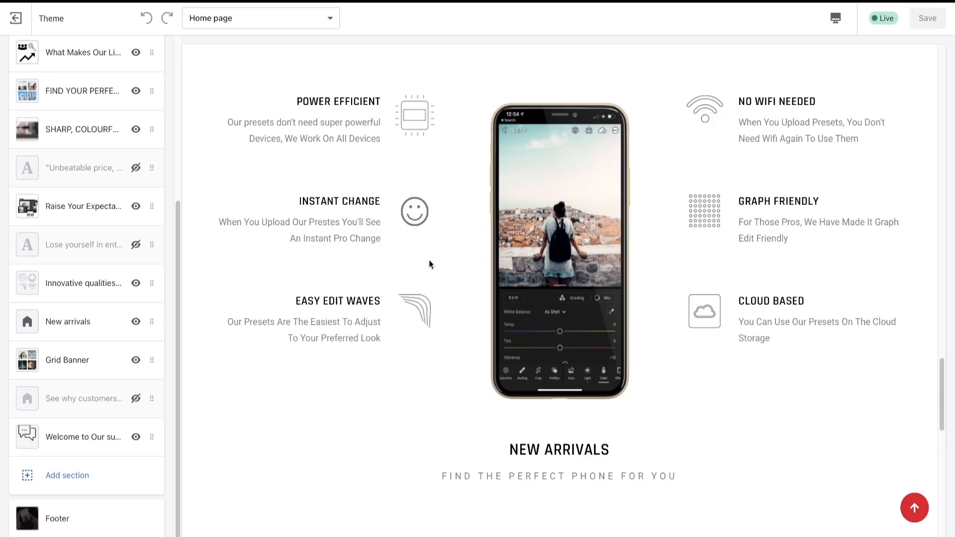
- Review the Innovative qualities & features section's heading and small heading against the finished store's wording
click(84, 283)
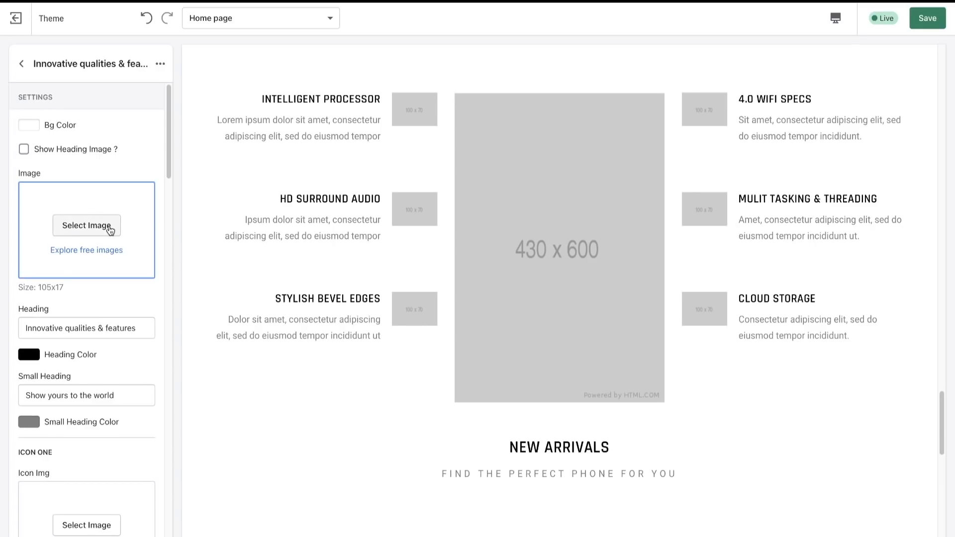
scroll(87, 224, down, 3)
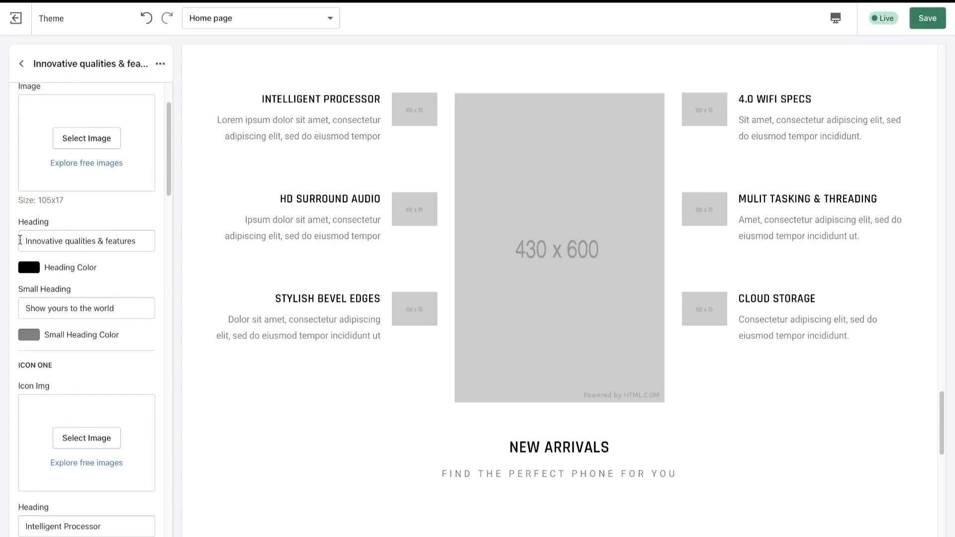
drag(22, 240, 196, 239)
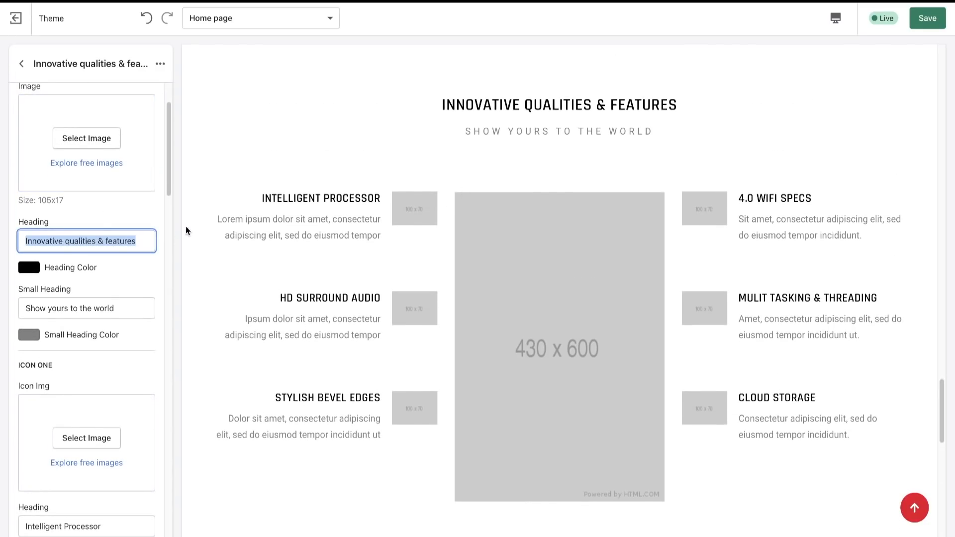
drag(120, 306, 45, 302)
click(44, 302)
drag(460, 131, 725, 133)
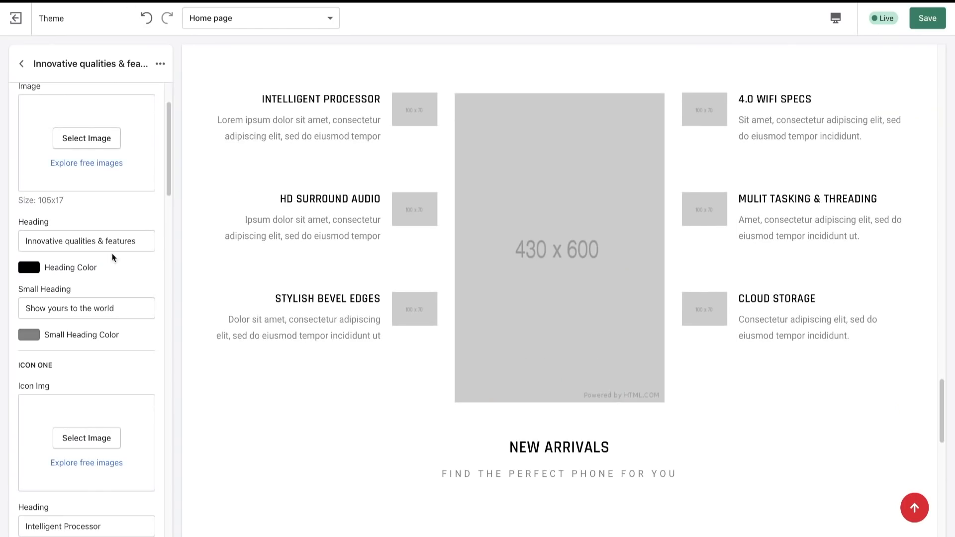
- Examine the section's Icon One and Icon Two fields, and read the finished store's Power Efficient heading and description
scroll(113, 257, down, 5)
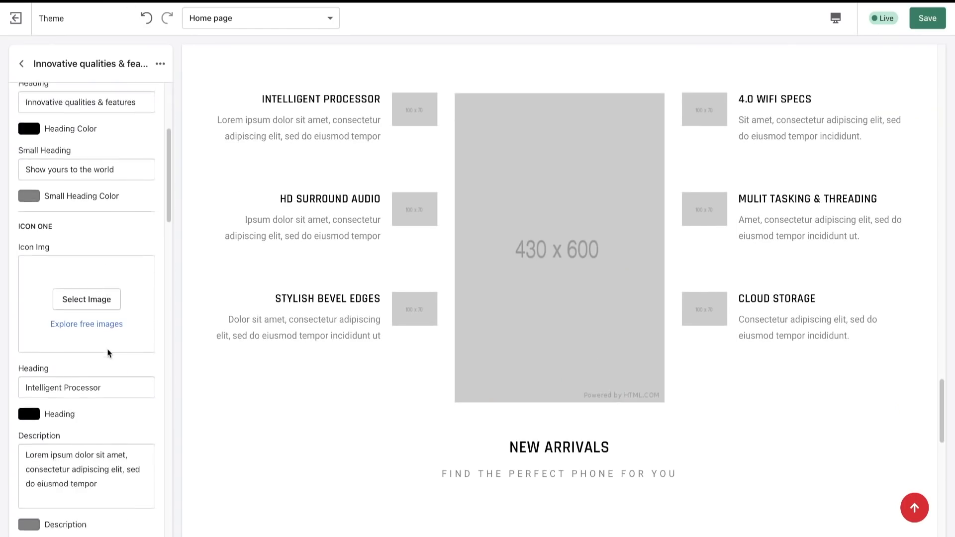
scroll(414, 213, down, 5)
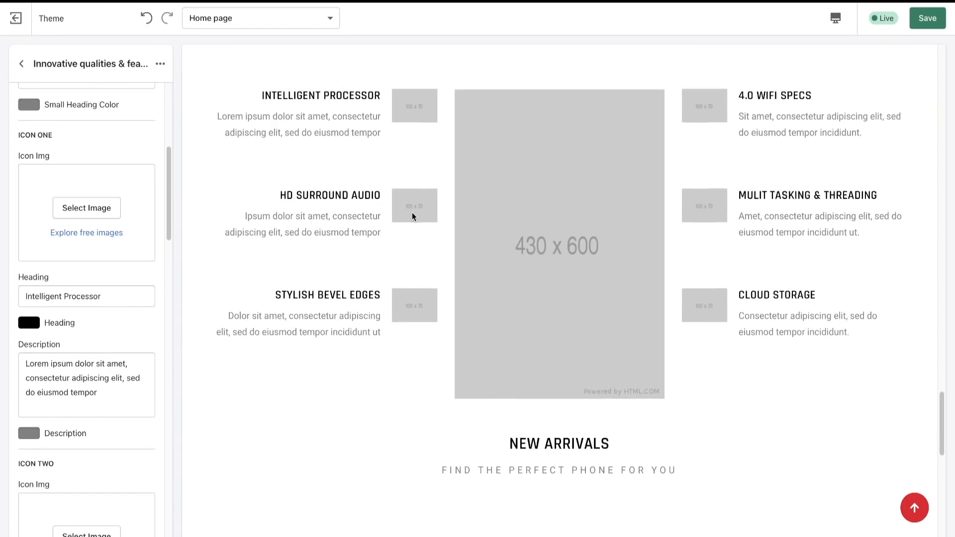
scroll(97, 417, down, 2)
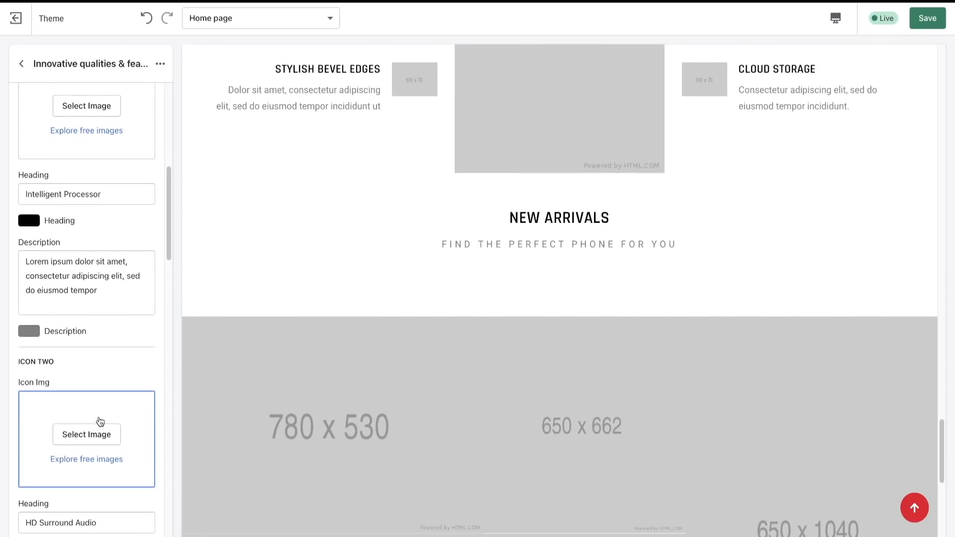
scroll(98, 420, up, 1)
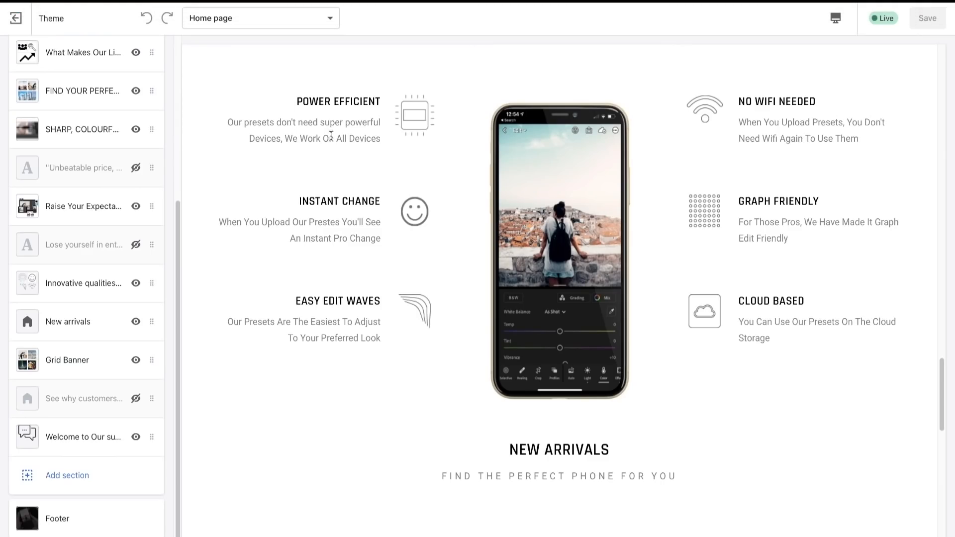
drag(299, 98, 368, 100)
click(337, 108)
drag(230, 122, 465, 140)
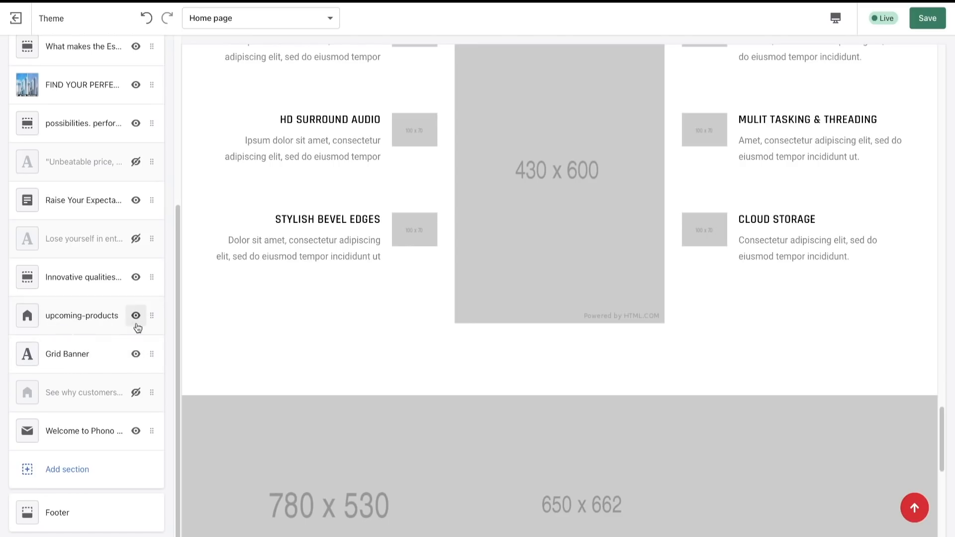
- Hide the upcoming-products section on the home page and the finished store's New arrivals section
click(136, 317)
scroll(383, 392, down, 5)
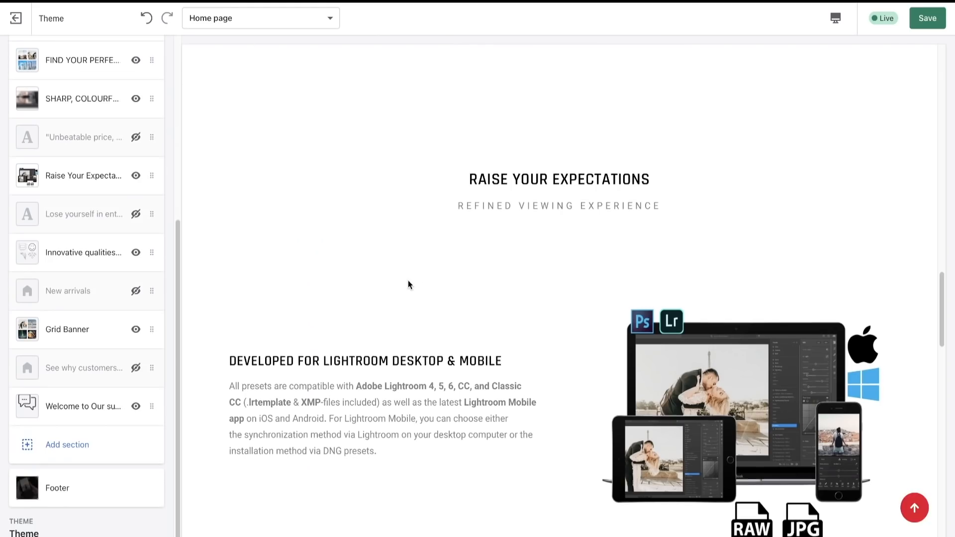
scroll(407, 281, down, 10)
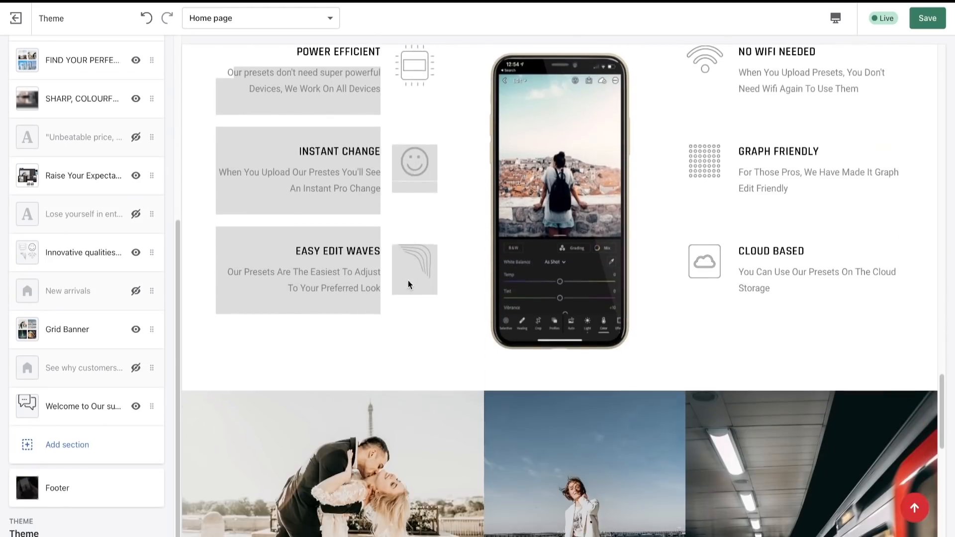
- Compare the Grid Banner's placeholders and overlay text with the finished store's photo grid and support heading
scroll(408, 283, down, 6)
scroll(514, 306, up, 1)
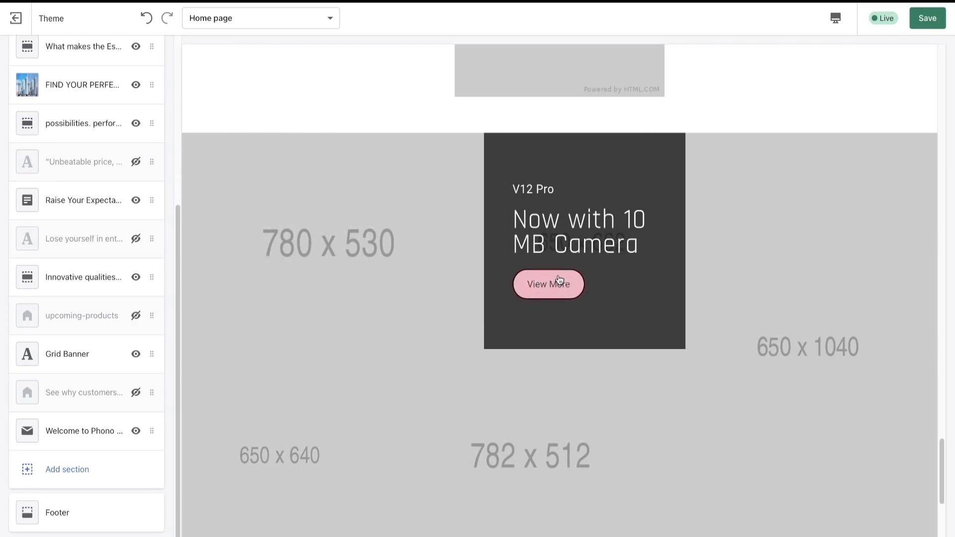
scroll(606, 286, down, 4)
scroll(519, 297, up, 3)
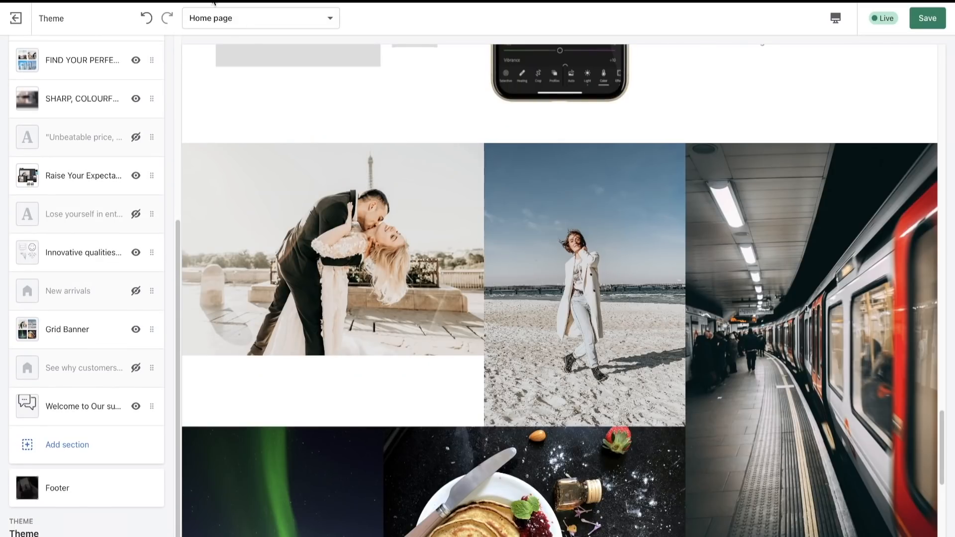
scroll(410, 336, down, 8)
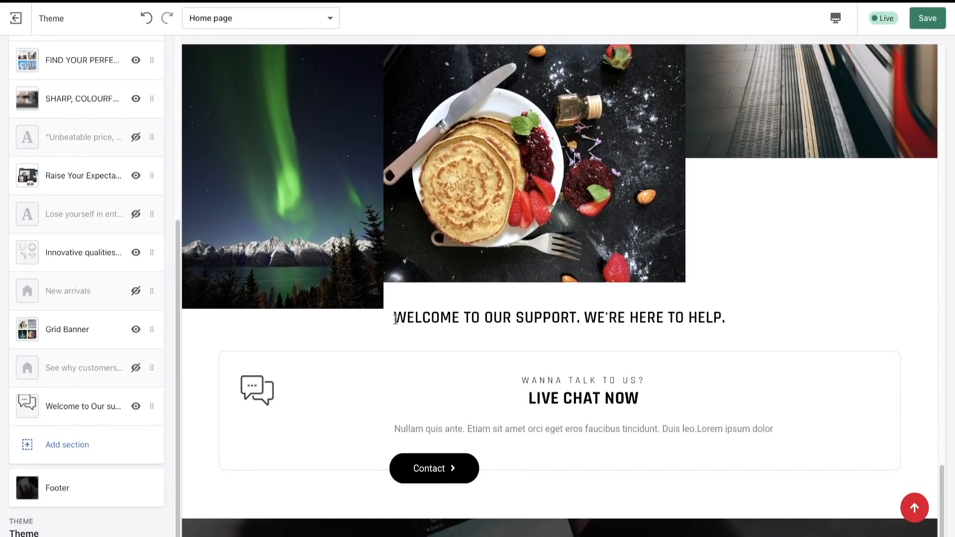
drag(394, 318, 655, 324)
scroll(657, 325, up, 7)
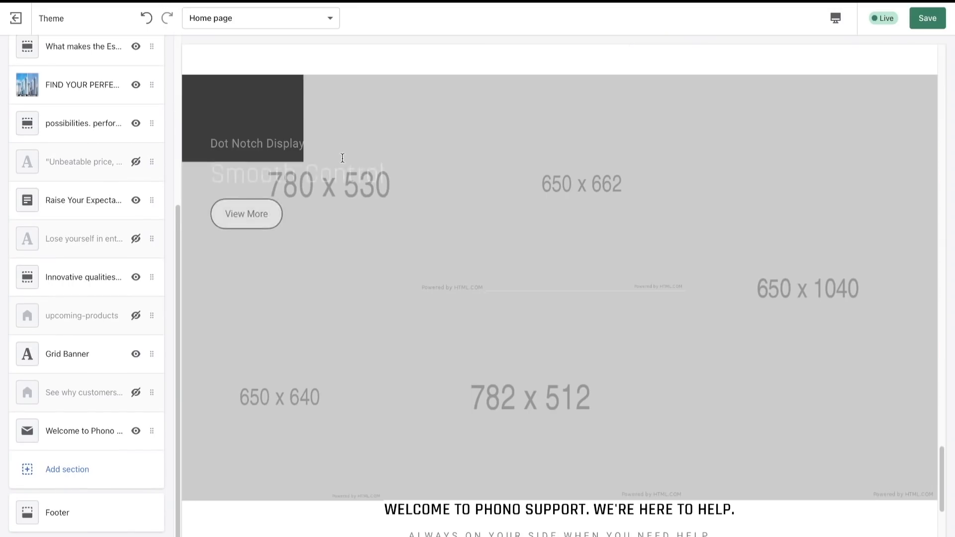
mouse_move(673, 422)
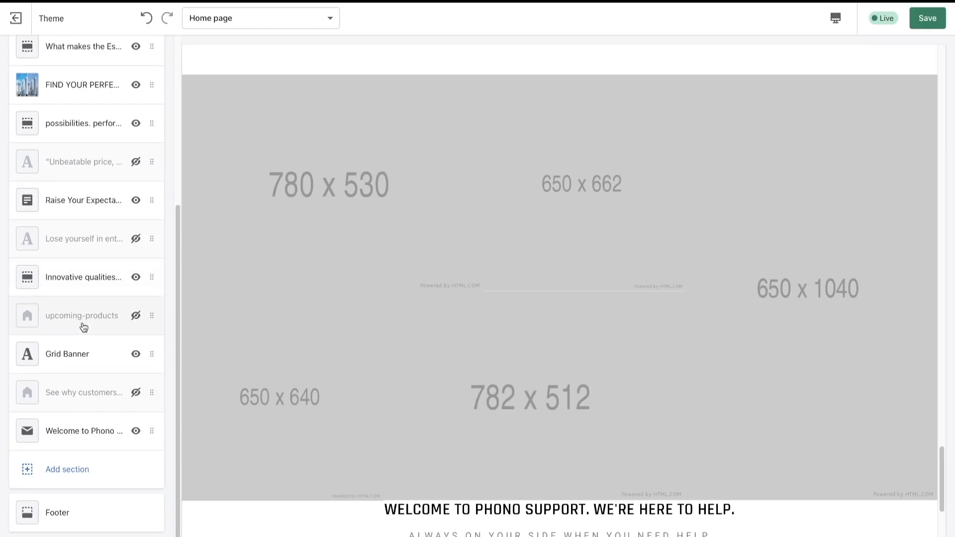
- Clear the heading and description of the first image in the Grid Banner section
click(70, 354)
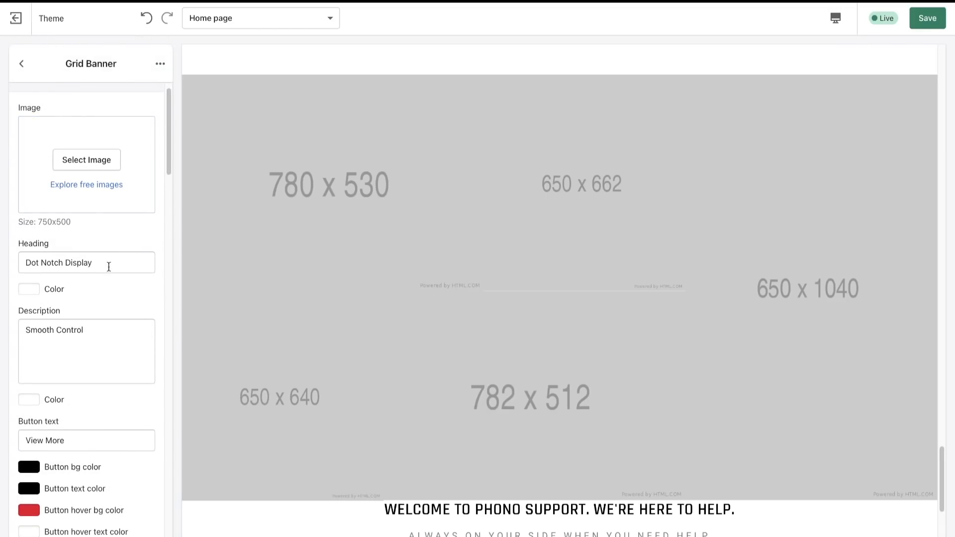
drag(109, 264, 2, 263)
key(BackSpace)
drag(94, 354, 5, 330)
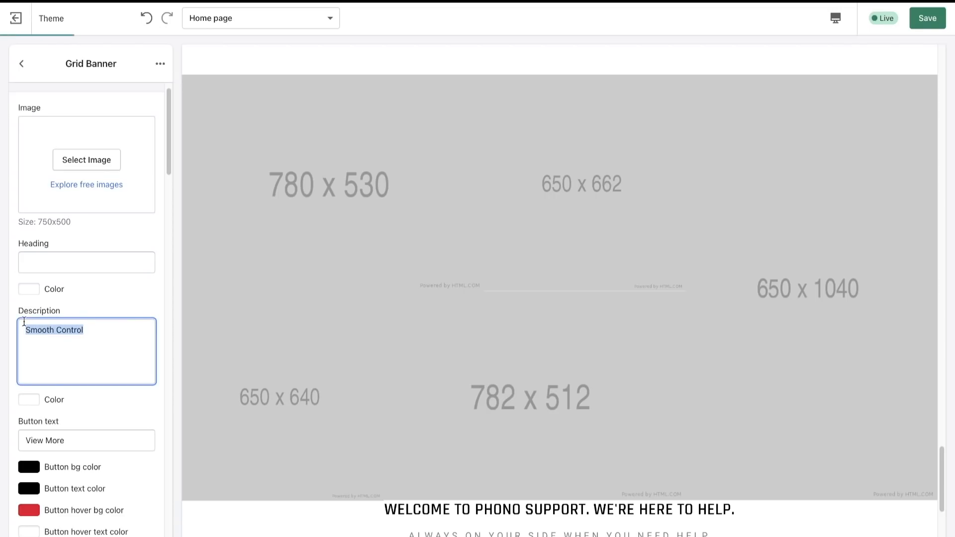
key(BackSpace)
- Review the Grid Banner's button, overlay and link settings, and check the first banner in the preview
scroll(42, 390, down, 4)
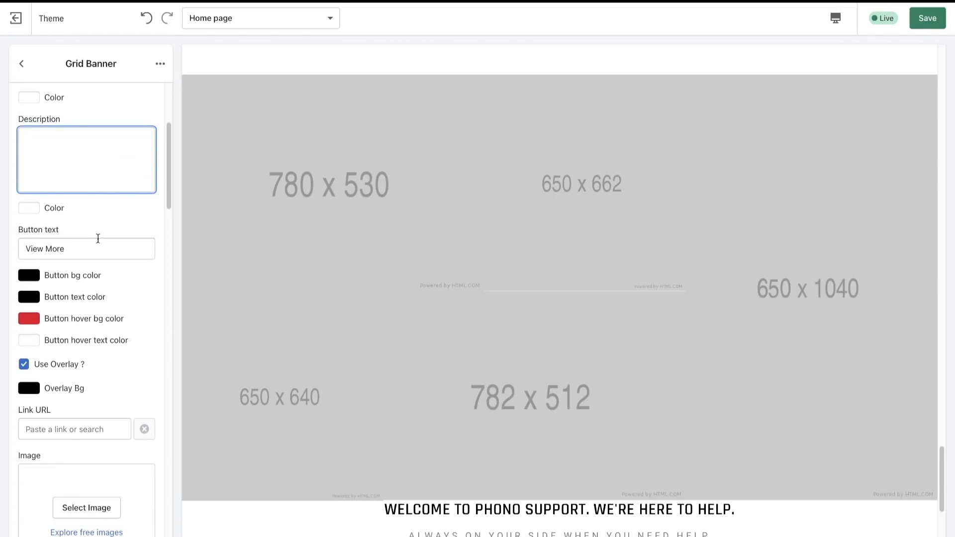
scroll(95, 243, down, 15)
scroll(93, 247, down, 15)
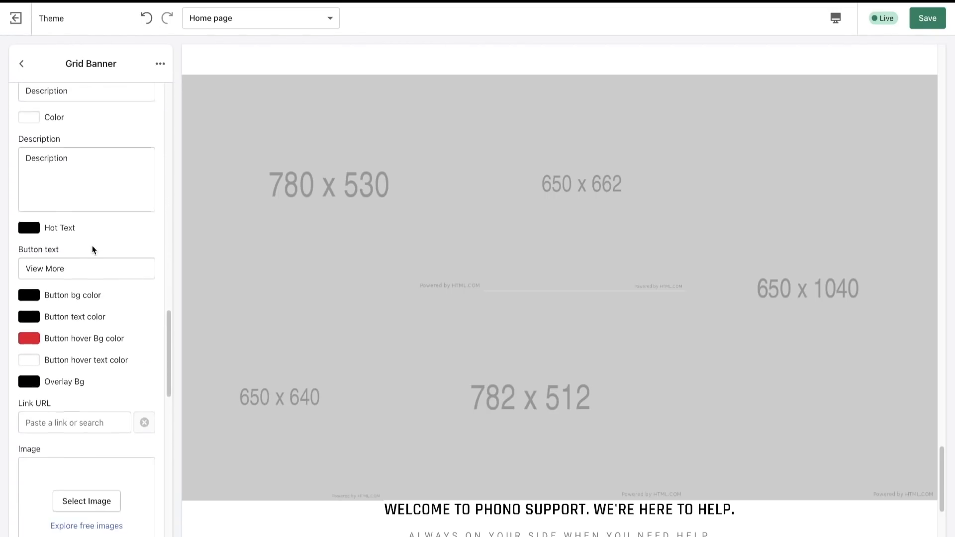
scroll(93, 249, up, 20)
scroll(92, 250, down, 1)
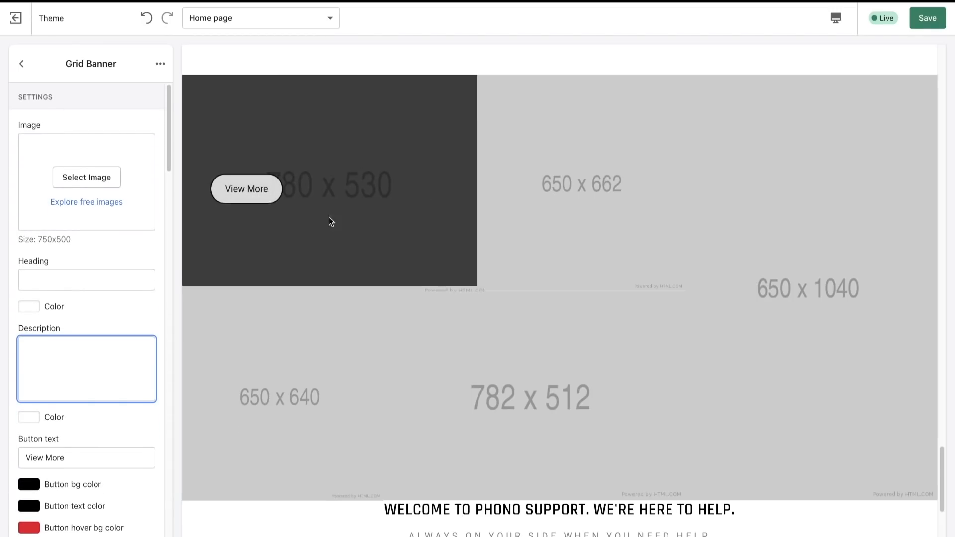
scroll(341, 401, down, 7)
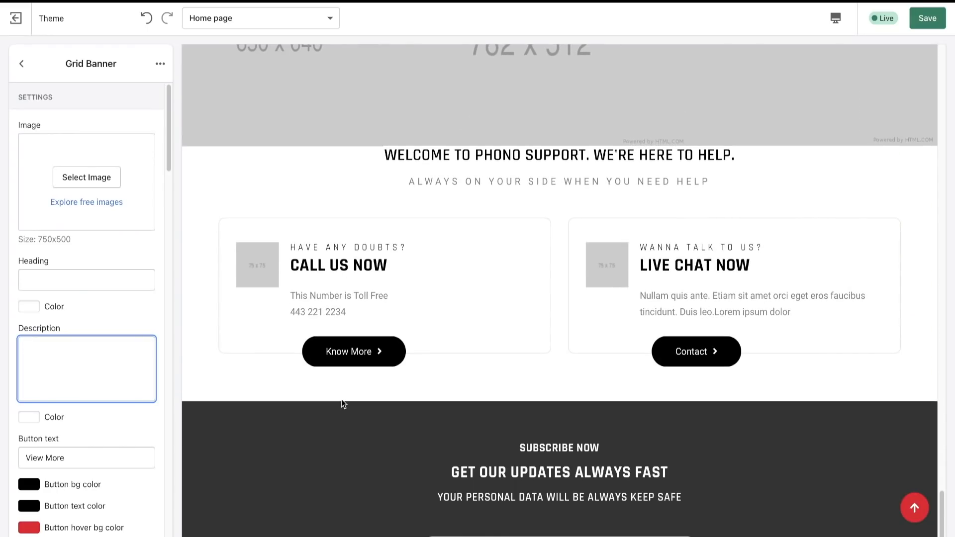
- Open the Welcome to Phono support section and compare its contact boxes with the finished store's support section
click(22, 63)
scroll(127, 231, down, 2)
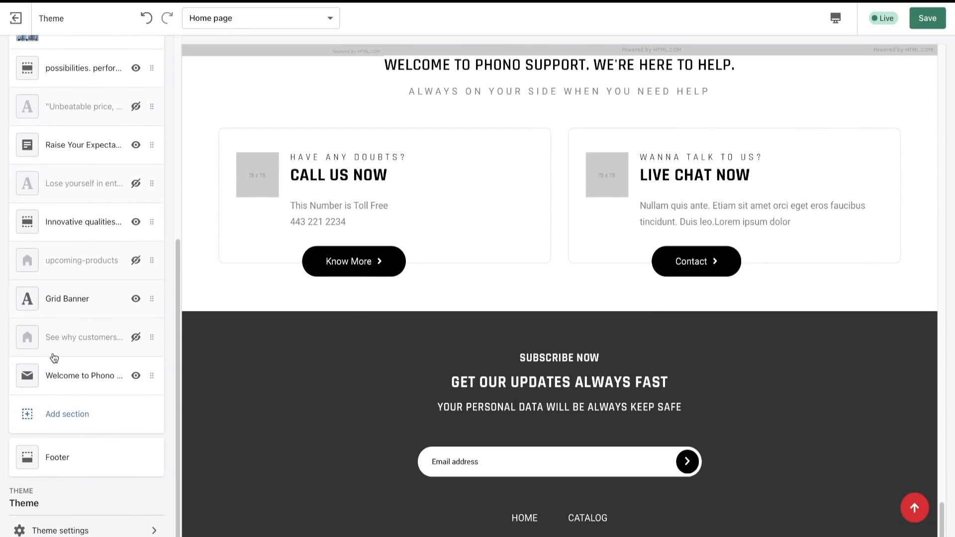
click(76, 377)
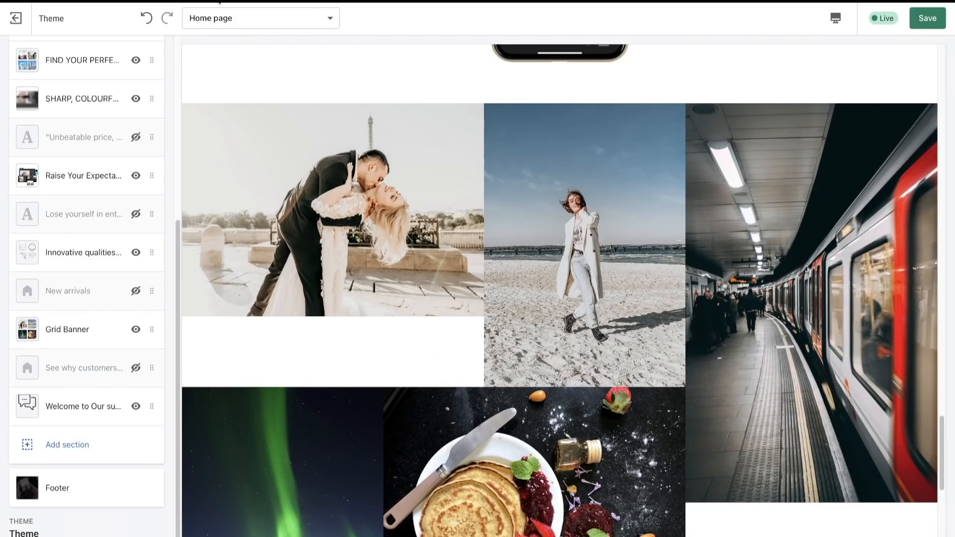
scroll(405, 303, down, 10)
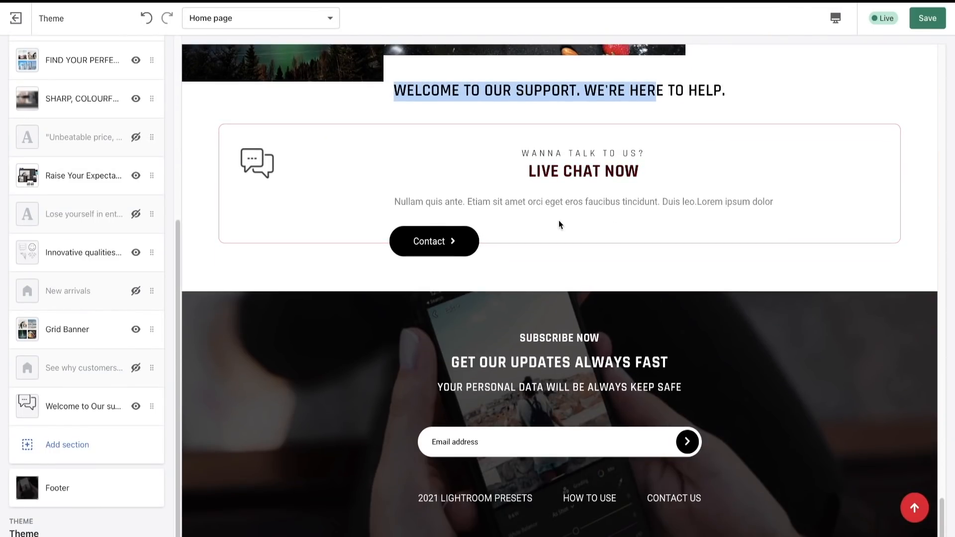
click(802, 110)
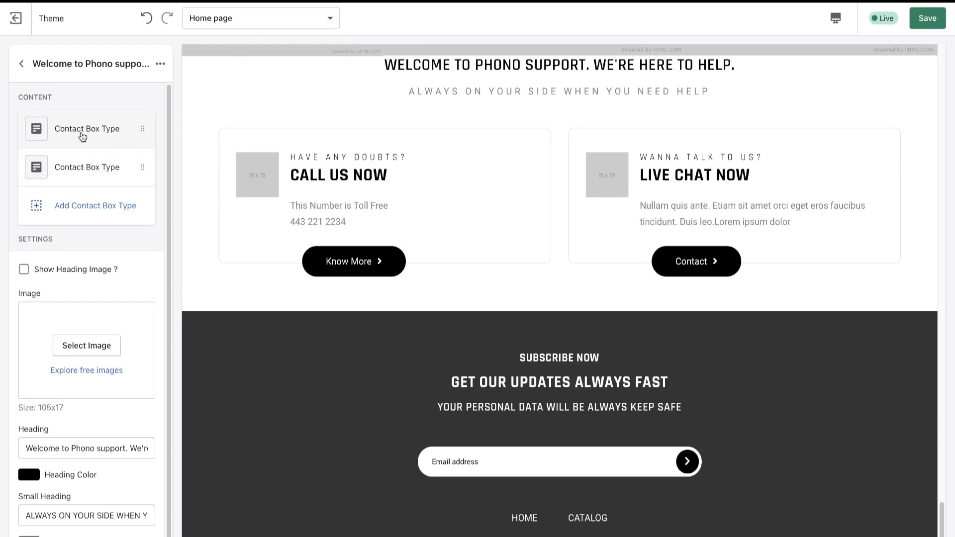
- Remove the Call Us Now contact box from the Welcome to Phono support section
click(83, 130)
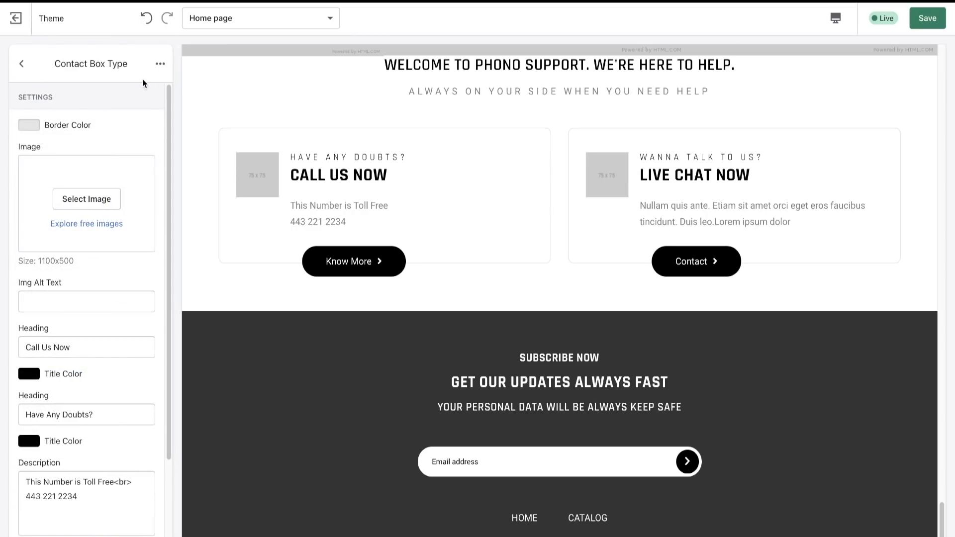
click(160, 64)
click(139, 95)
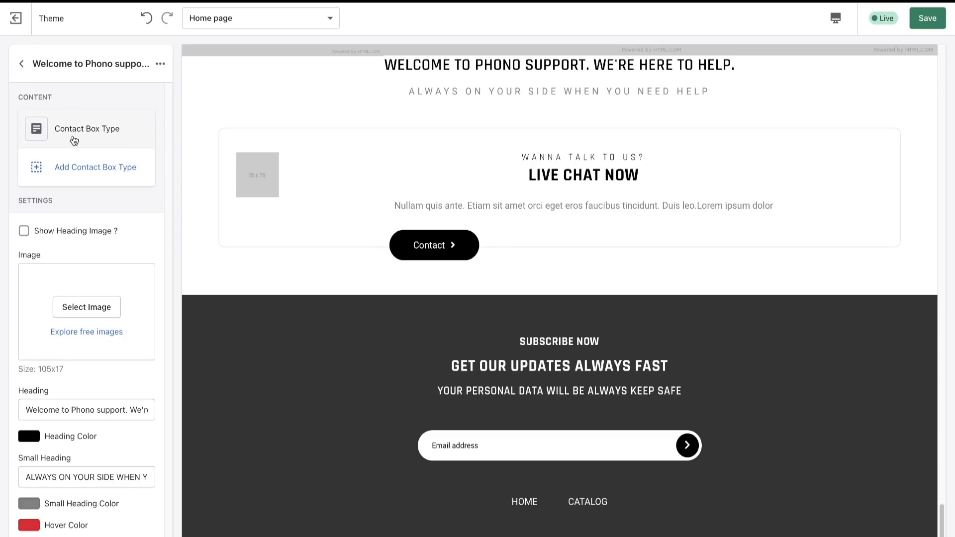
- Open the remaining contact box and read the finished store's Live Chat Now description
click(74, 141)
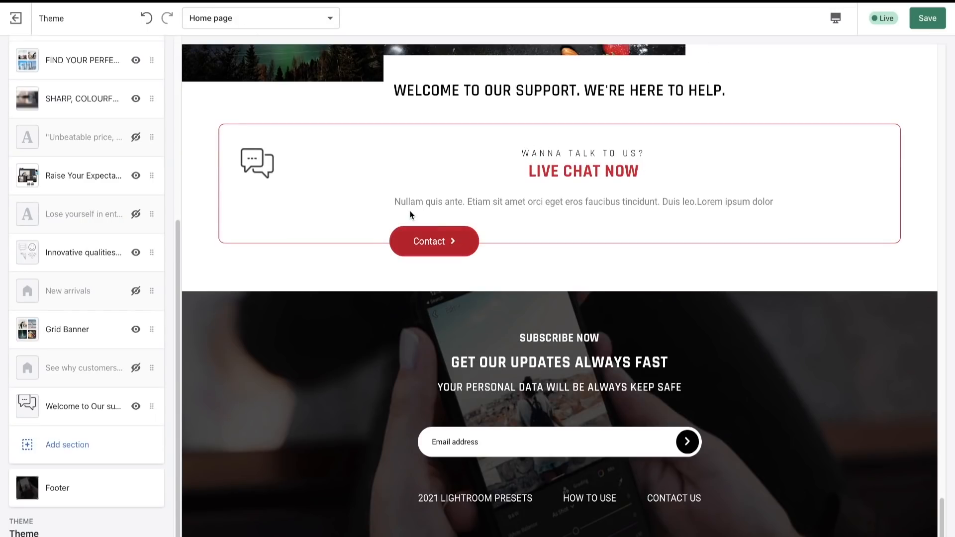
drag(395, 201, 450, 192)
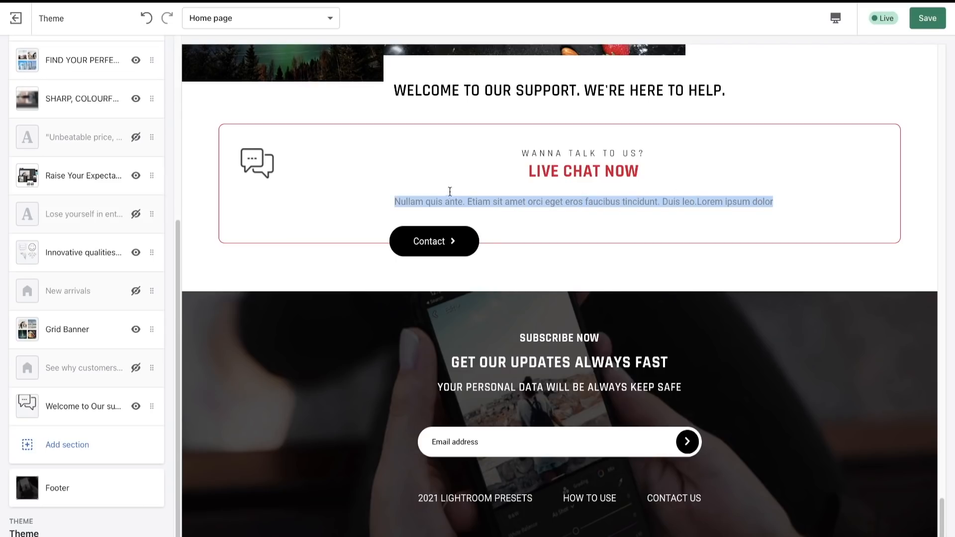
- Leave the support section's contact box settings and open the Footer section of the store being built
click(436, 189)
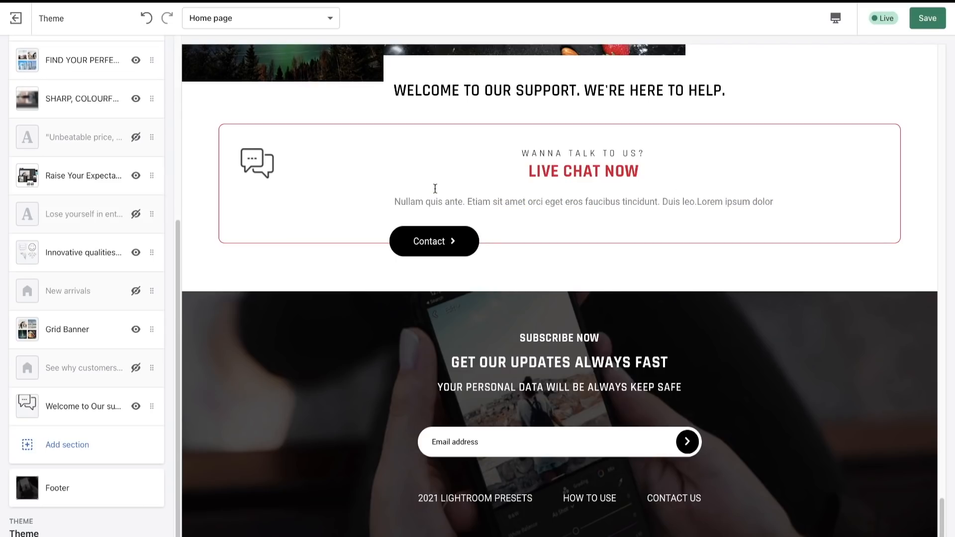
click(416, 191)
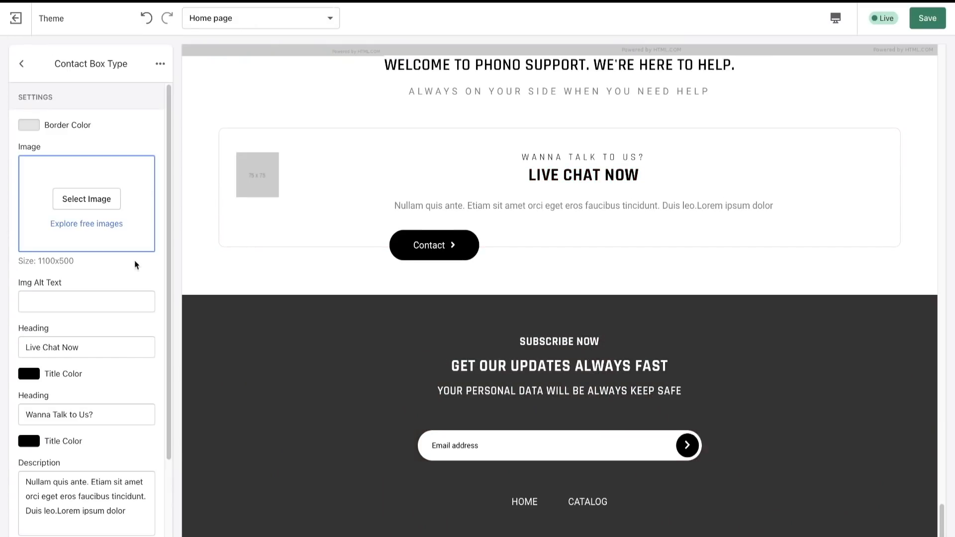
click(22, 63)
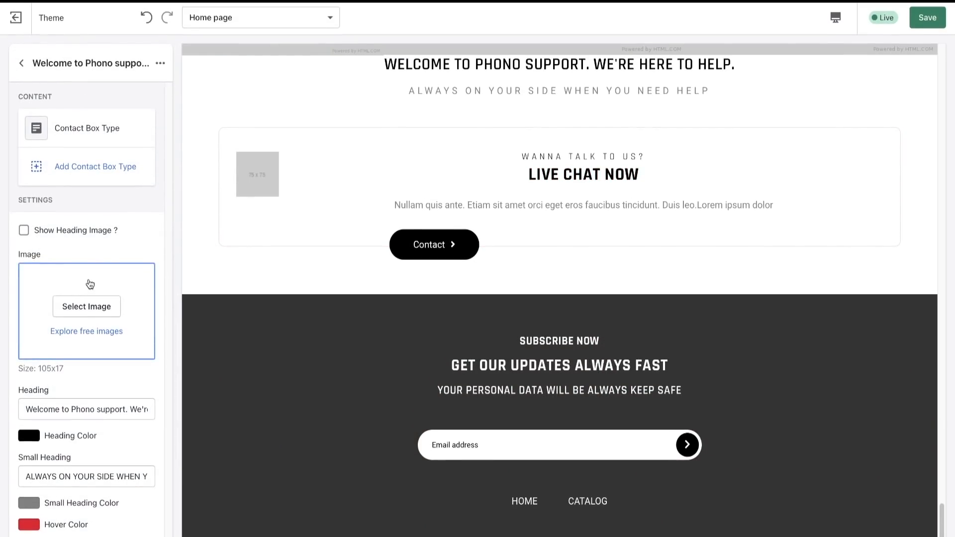
click(22, 66)
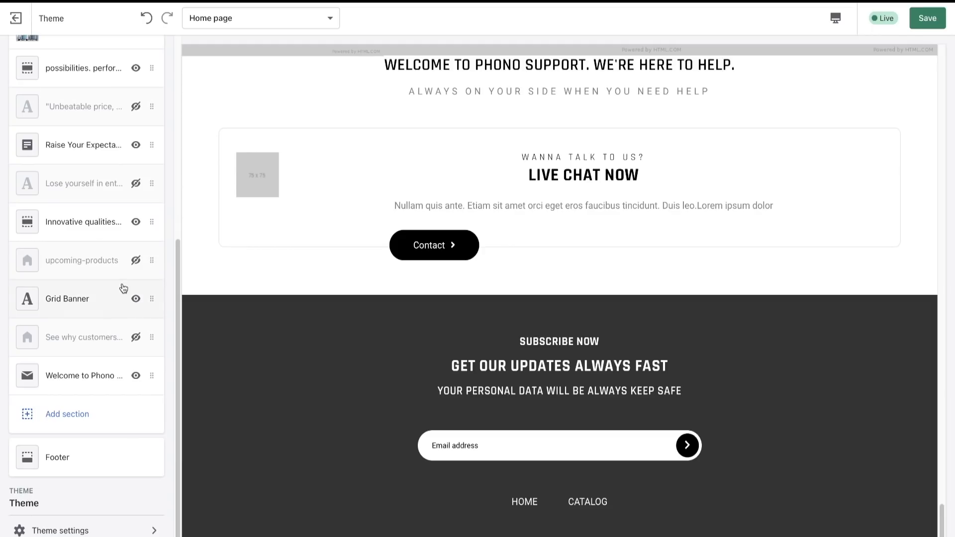
click(100, 470)
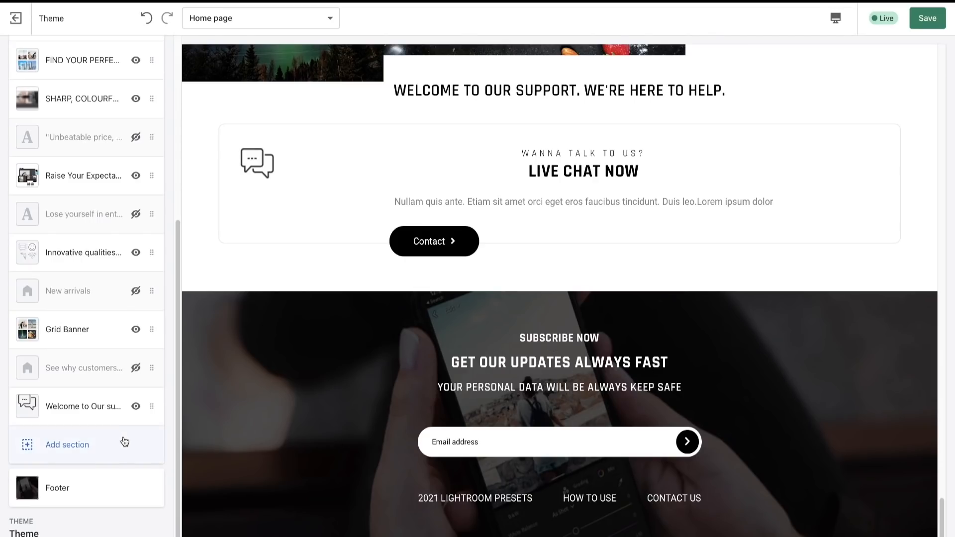
- Open the finished store's Footer section and review its background image, subscribe titles, copyright text and payment method settings
click(66, 489)
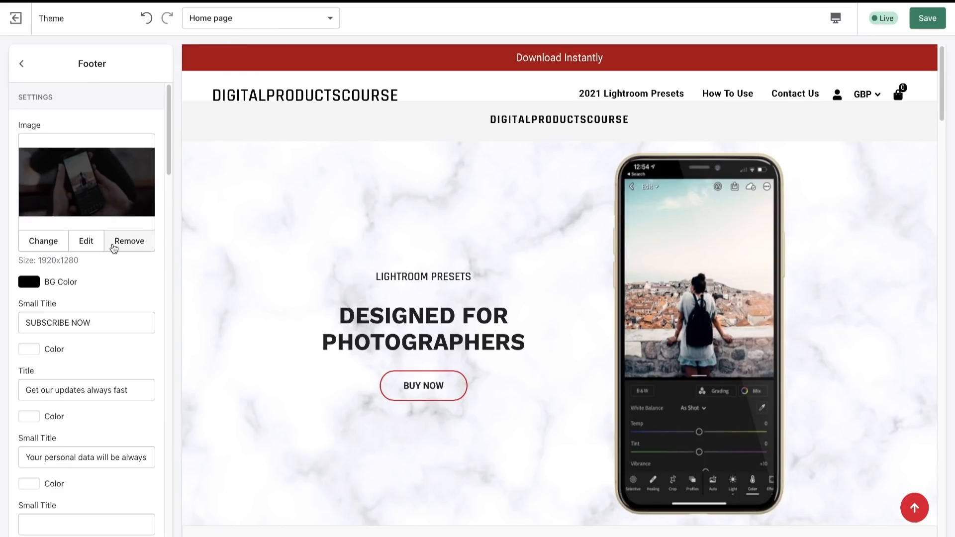
scroll(427, 314, down, 20)
scroll(427, 315, down, 15)
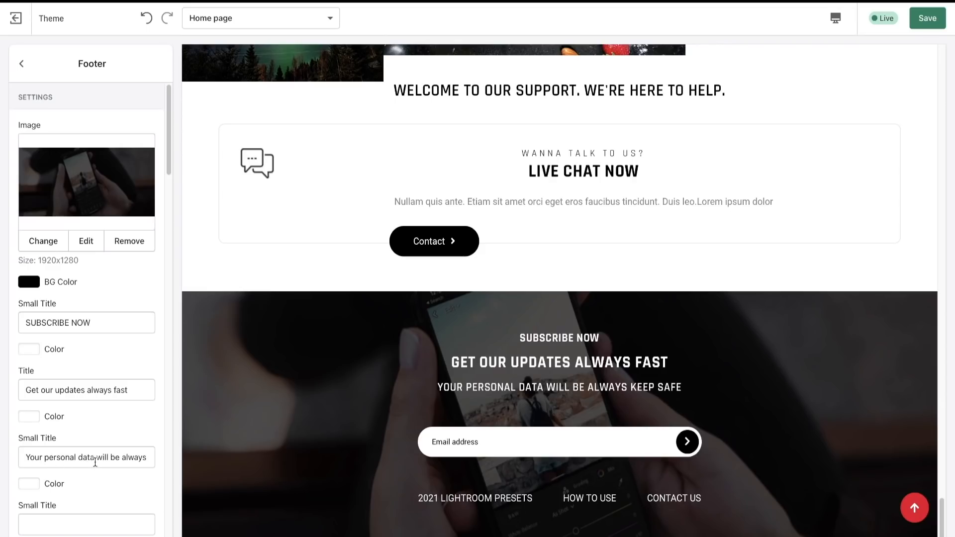
scroll(96, 468, down, 10)
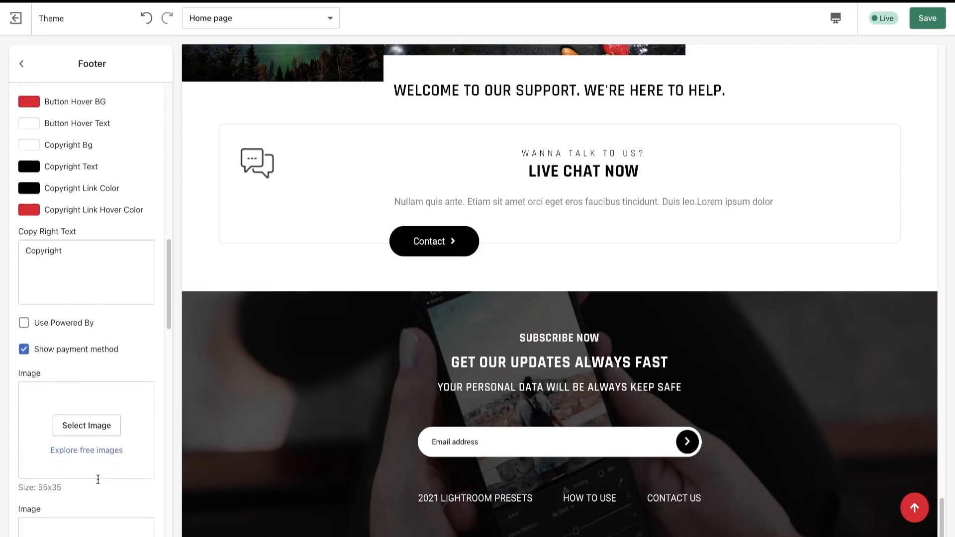
scroll(99, 479, down, 15)
scroll(97, 479, up, 10)
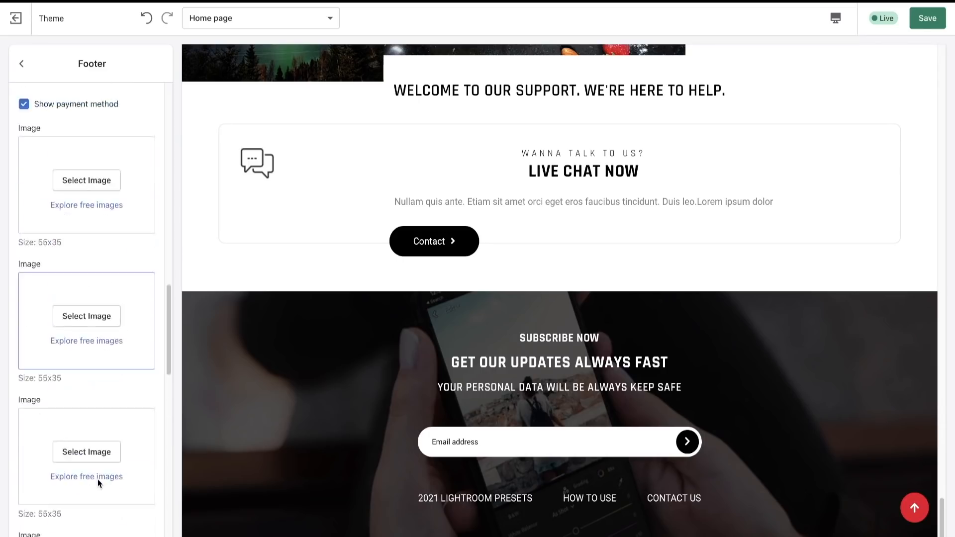
scroll(98, 479, up, 10)
click(22, 63)
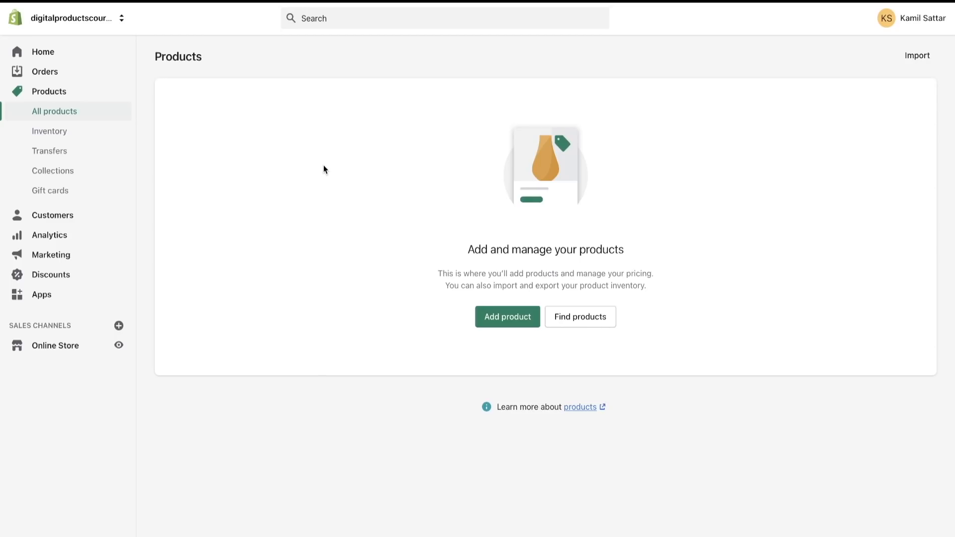
- Start adding a new product and unmark it as a physical product in its shipping settings
click(502, 316)
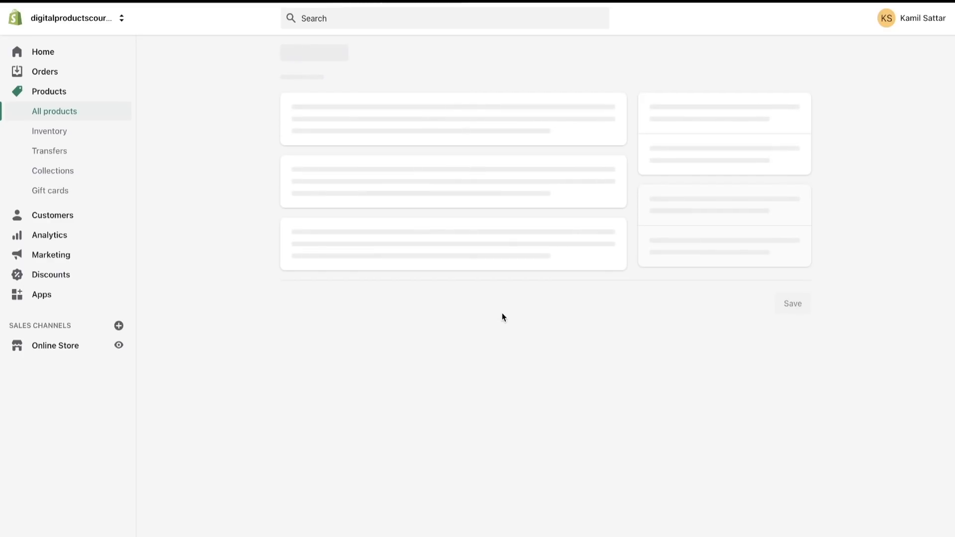
scroll(529, 452, down, 8)
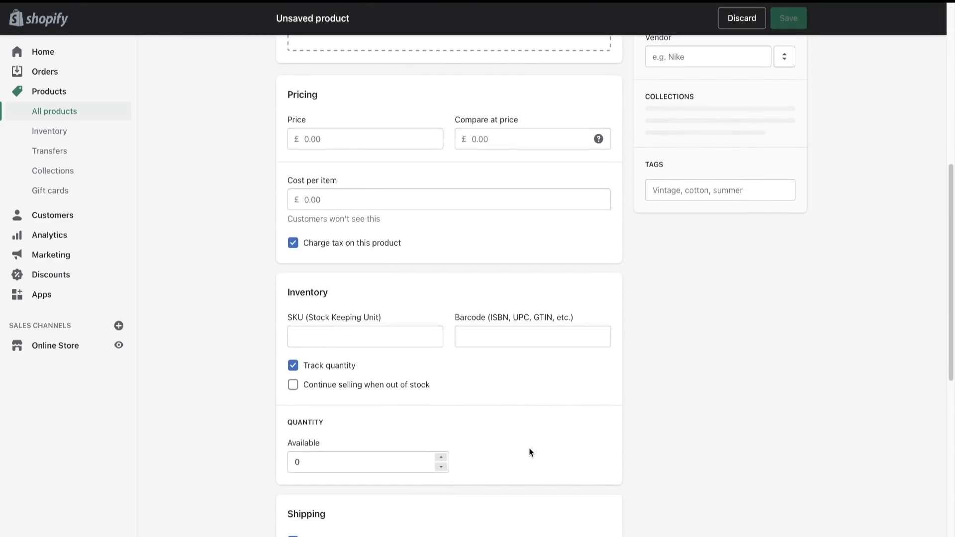
scroll(531, 452, down, 7)
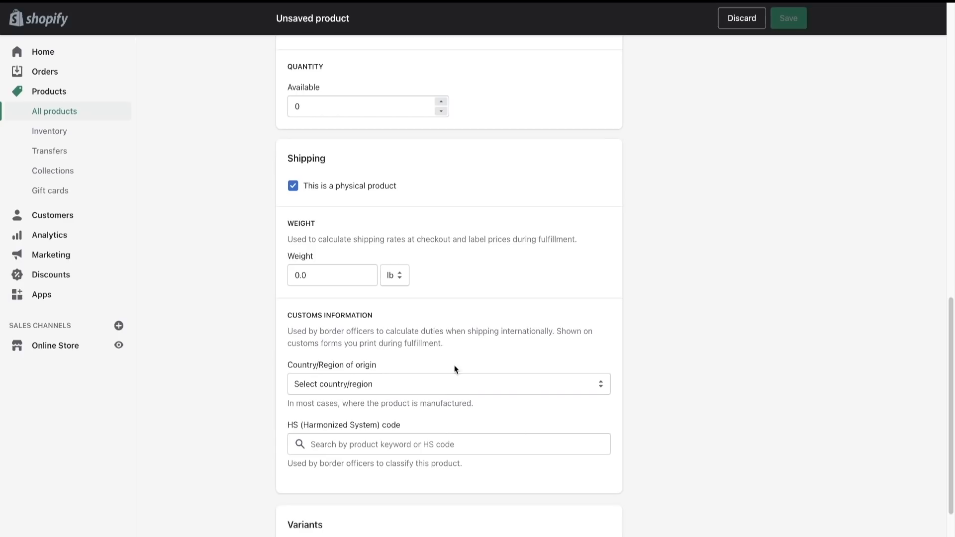
click(317, 187)
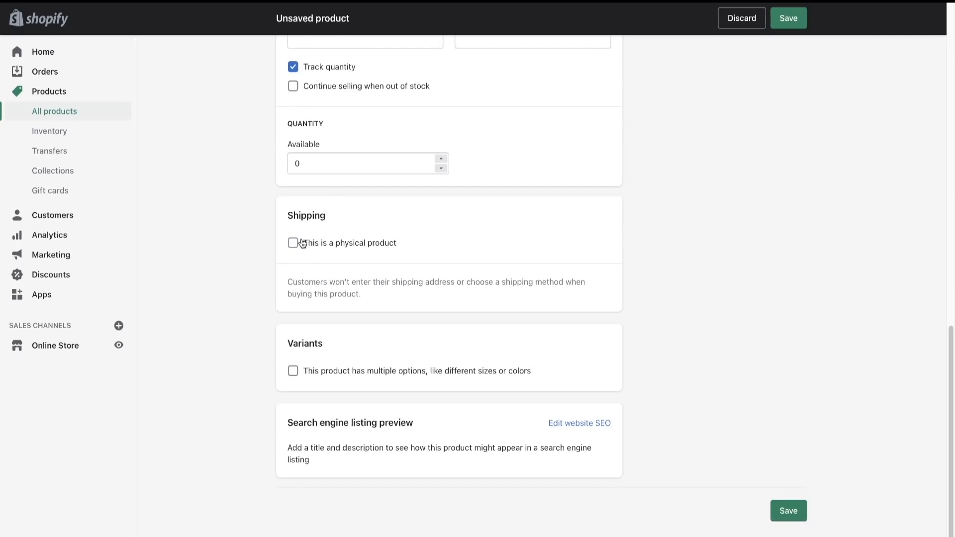
scroll(468, 270, up, 3)
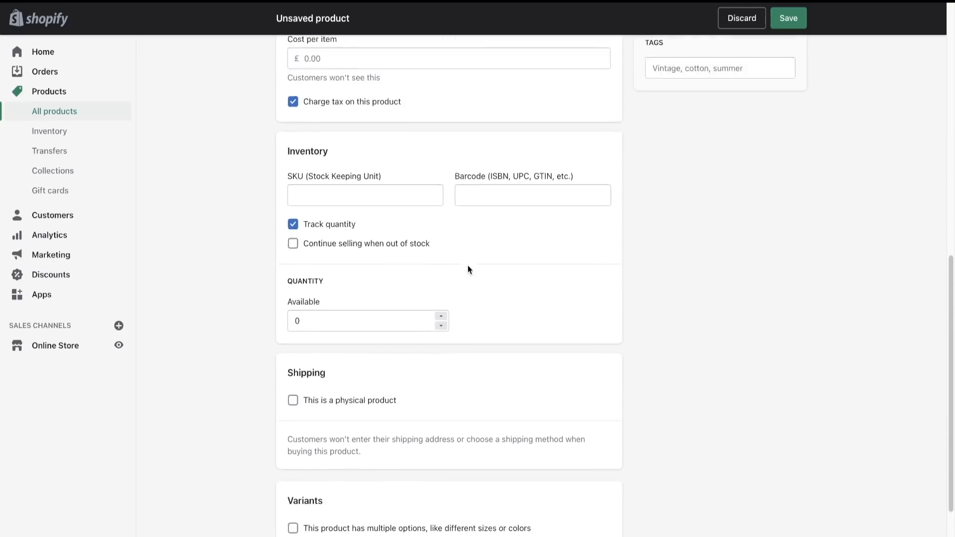
scroll(468, 269, up, 10)
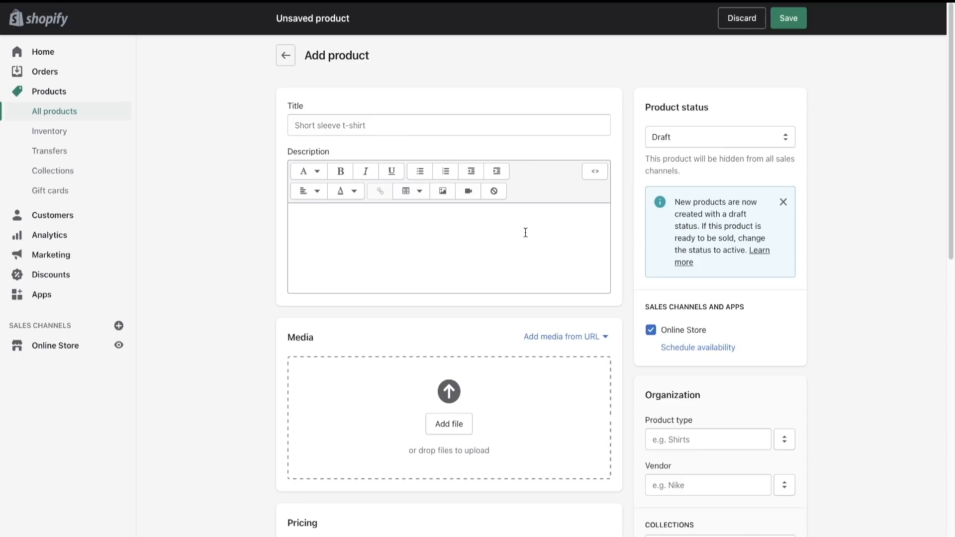
- Set the new product's status to Active and place the cursor in its empty title field
click(667, 135)
click(668, 122)
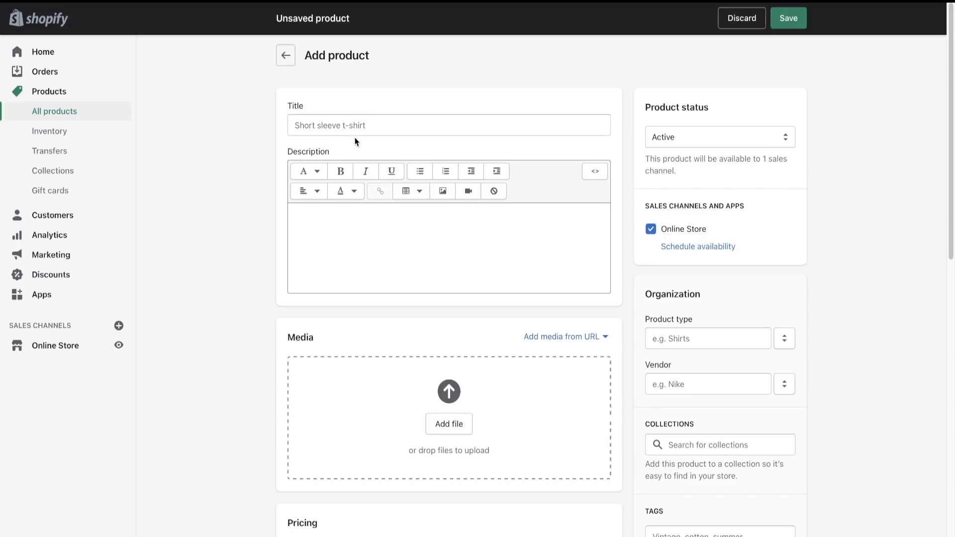
click(326, 122)
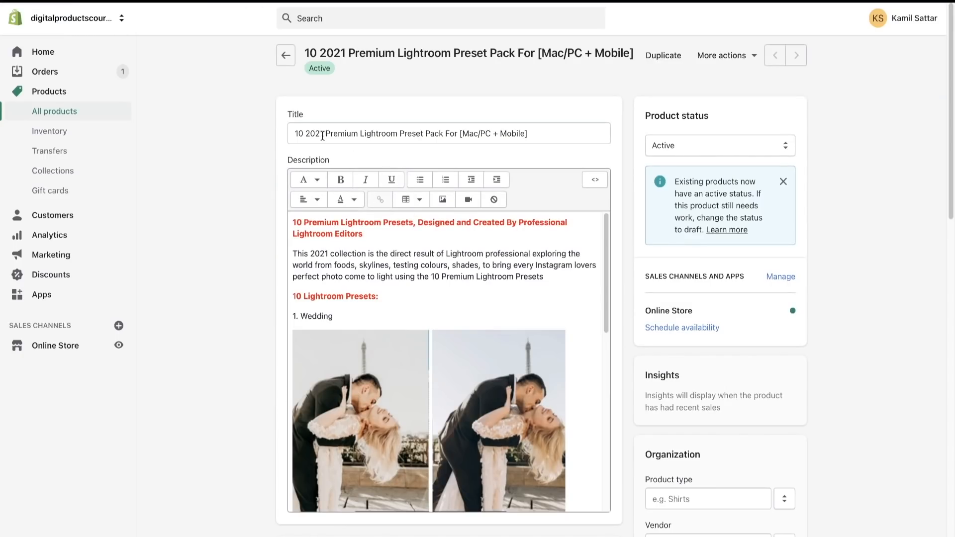
- Examine the wording of the finished store's Lightroom preset pack product title
drag(295, 133, 404, 133)
click(509, 134)
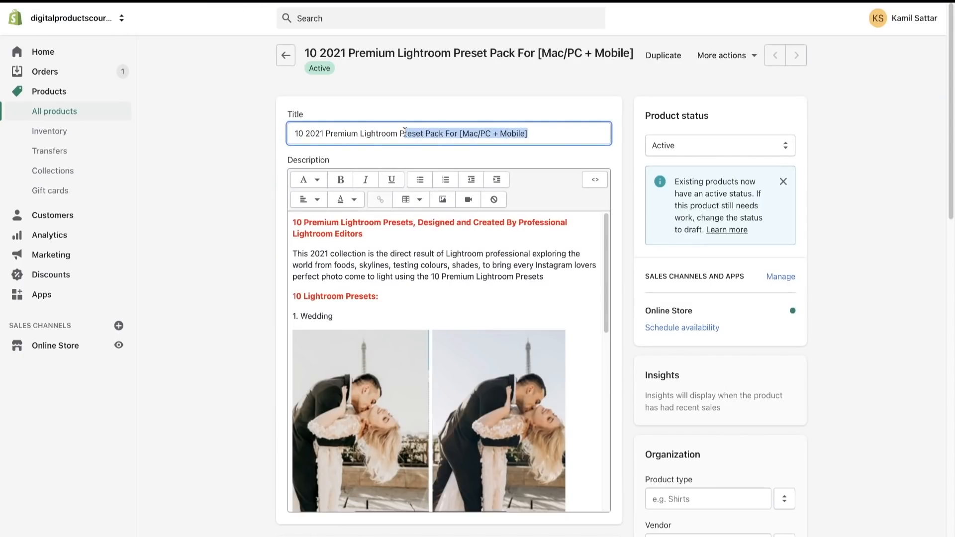
click(382, 134)
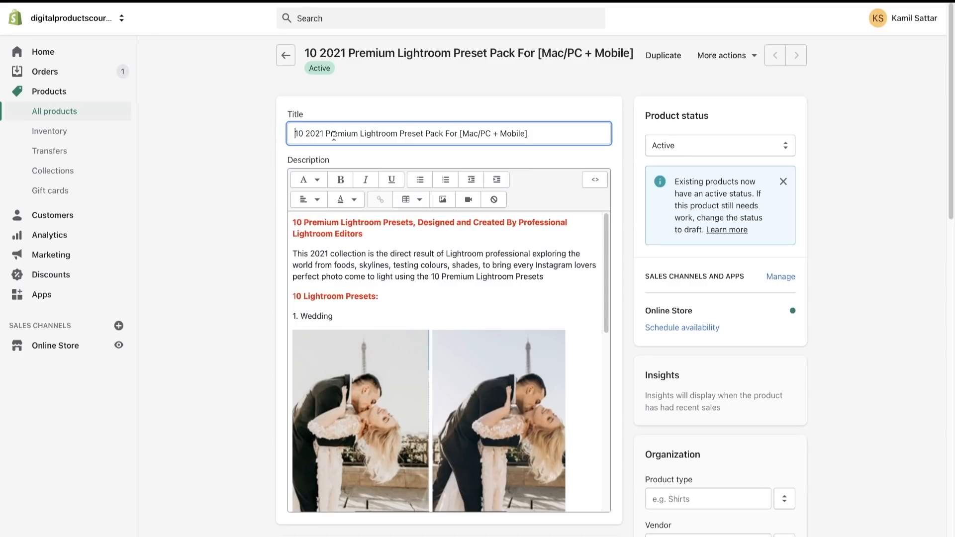
key(Home)
drag(548, 136, 224, 134)
click(221, 133)
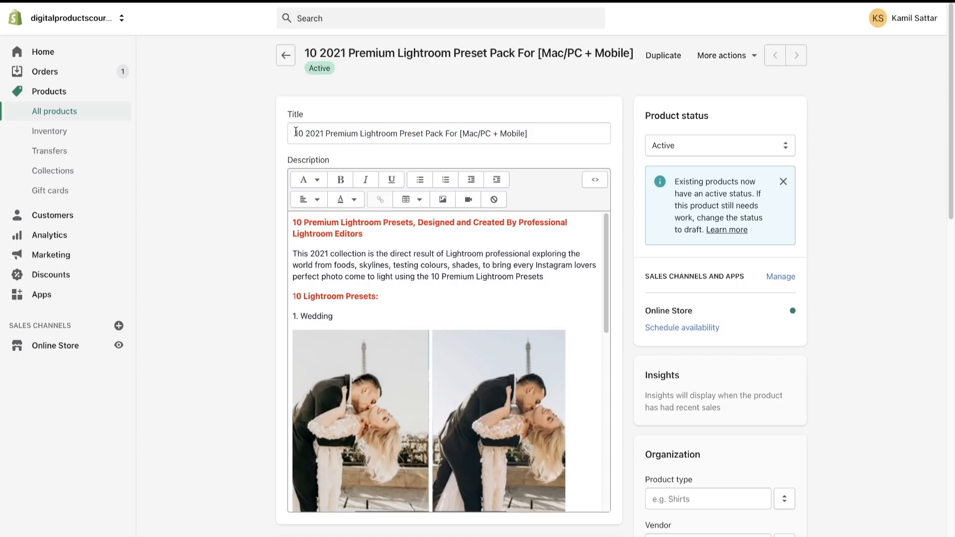
drag(296, 132, 358, 132)
click(359, 133)
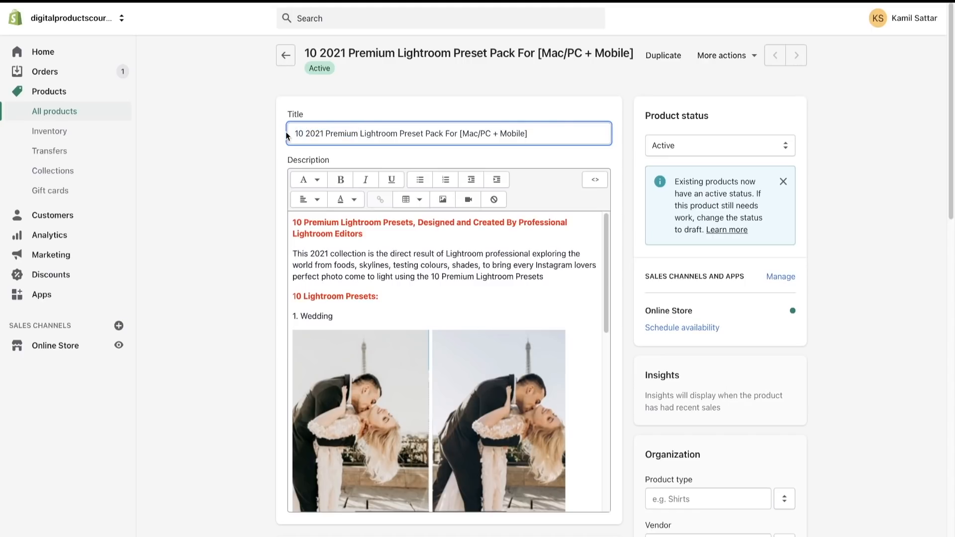
mouse_move(293, 133)
mouse_down()
mouse_move(531, 132)
mouse_move(295, 128)
mouse_up()
click(531, 132)
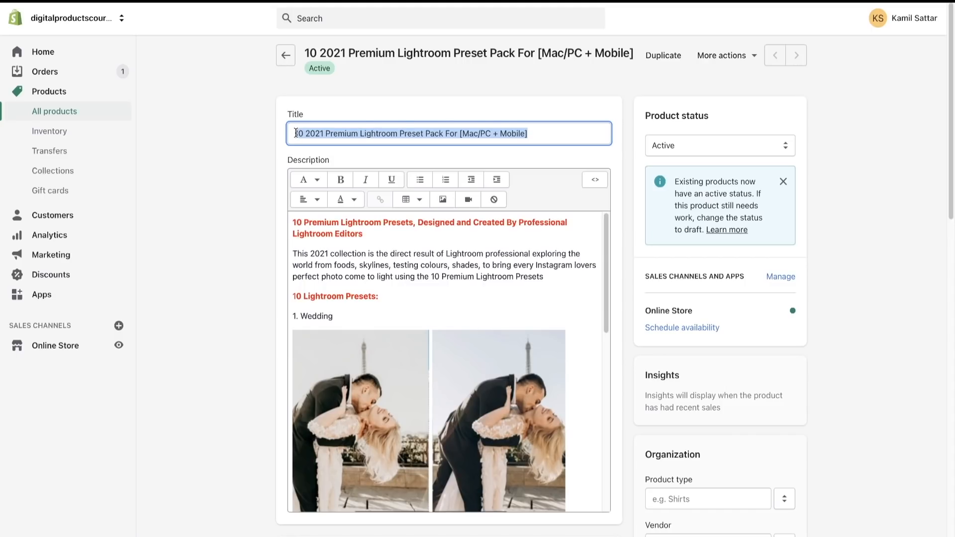
drag(296, 133, 532, 133)
click(533, 133)
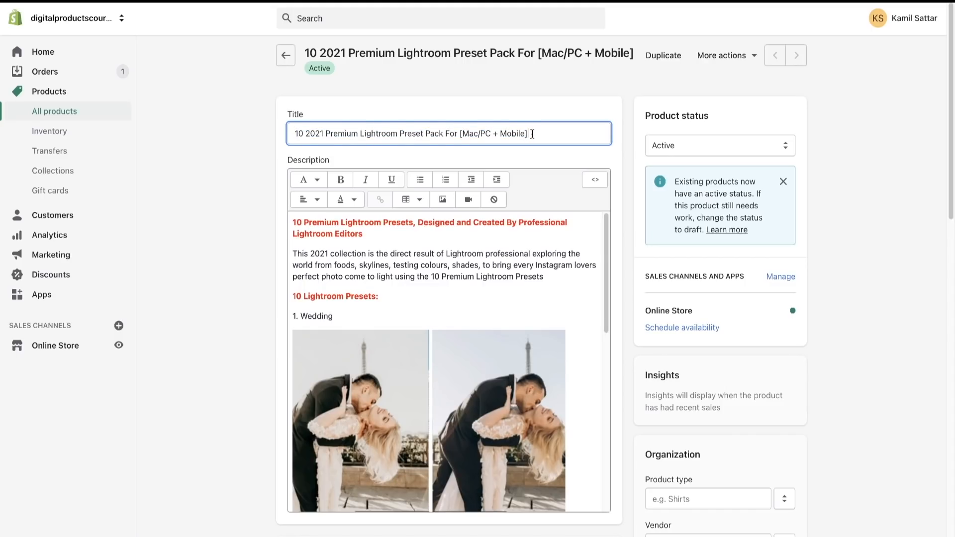
- Examine the [Mac/PC + Mobile] part of the finished product's title and select the entire title
mouse_move(457, 130)
mouse_down()
mouse_move(540, 132)
mouse_move(445, 134)
mouse_up()
click(532, 133)
click(457, 133)
click(540, 132)
click(445, 134)
drag(292, 133, 603, 141)
click(602, 141)
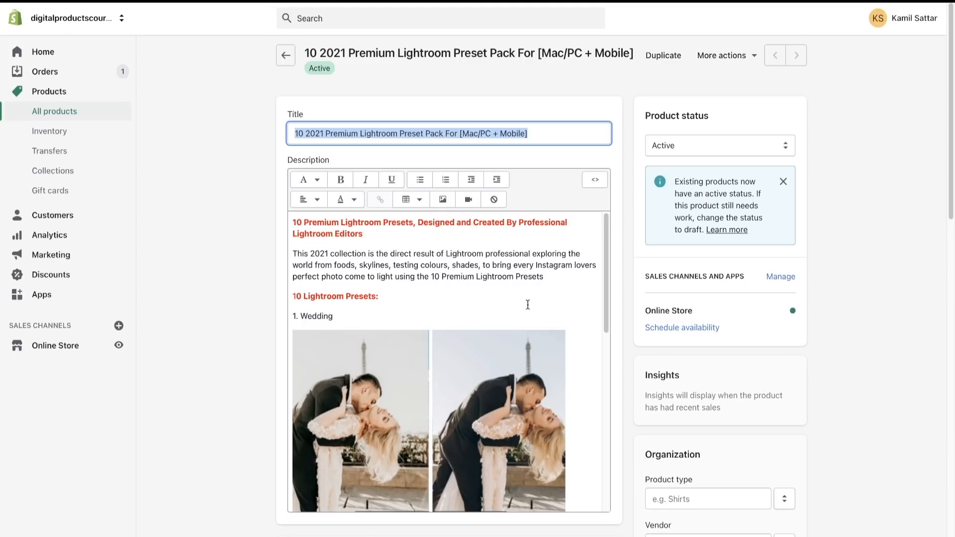
- Examine the start of the finished product's description, including the Wedding preset and its before-and-after image
scroll(528, 305, down, 3)
scroll(511, 299, up, 2)
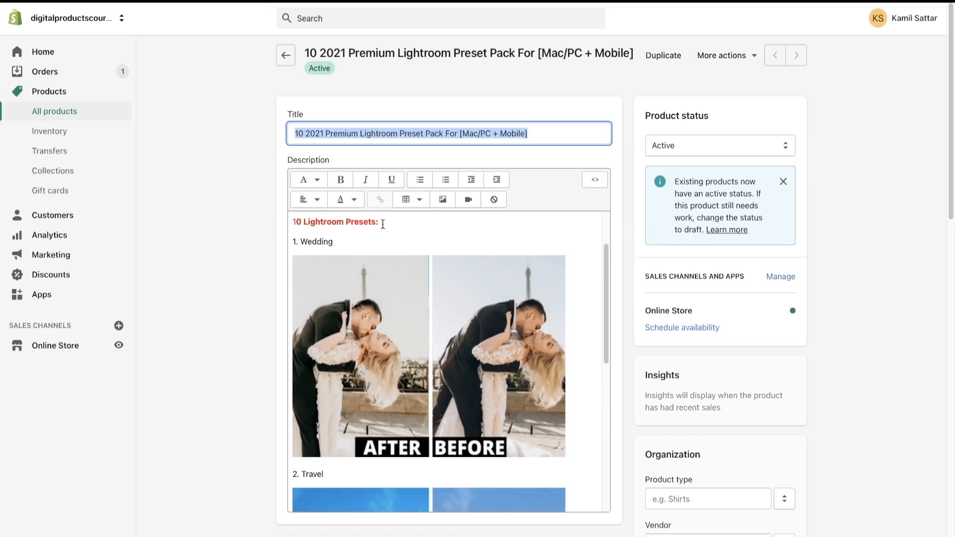
drag(294, 243, 343, 241)
click(343, 242)
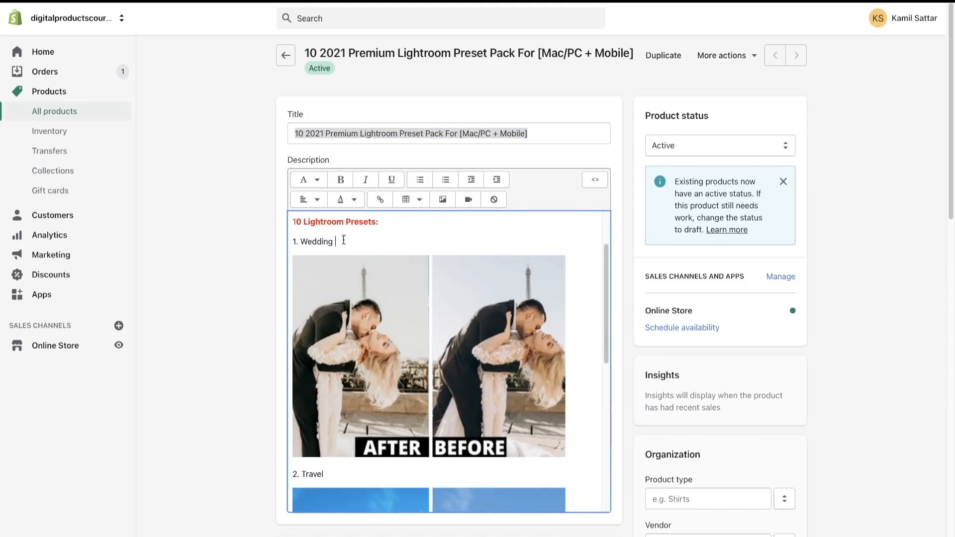
scroll(344, 242, down, 1)
scroll(344, 242, up, 2)
scroll(343, 241, down, 1)
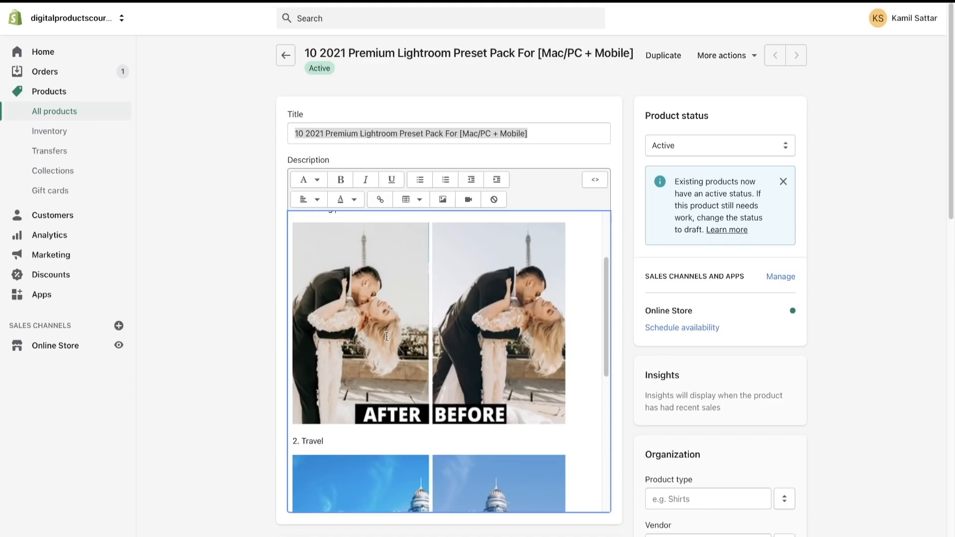
scroll(386, 336, up, 1)
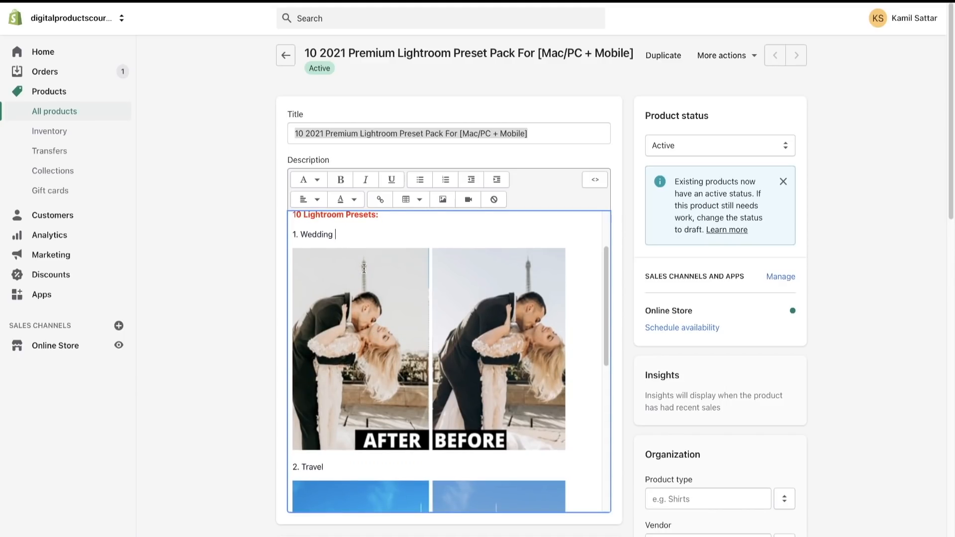
scroll(364, 269, up, 1)
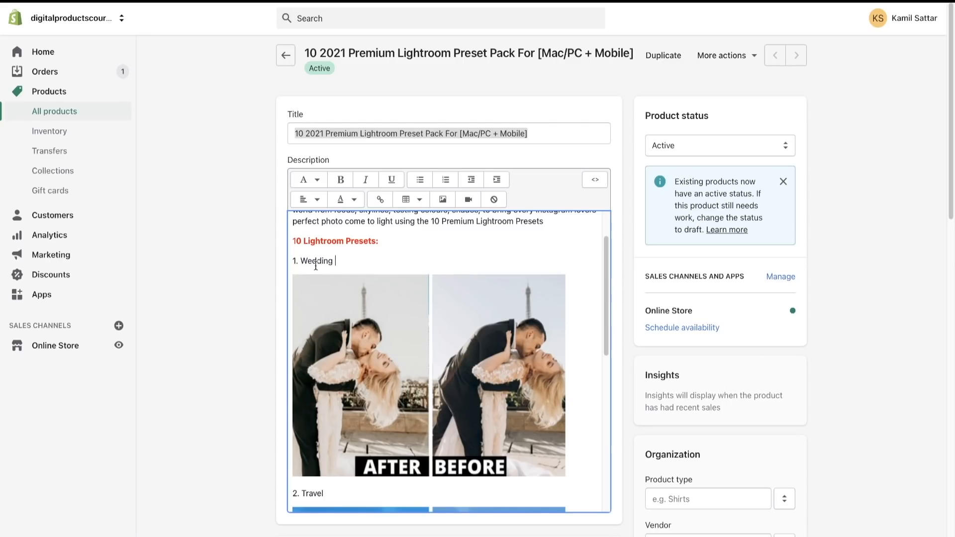
- Examine the Travel preset's before-and-after image and the remaining presets from HDR to Clean in the description
scroll(315, 267, down, 1)
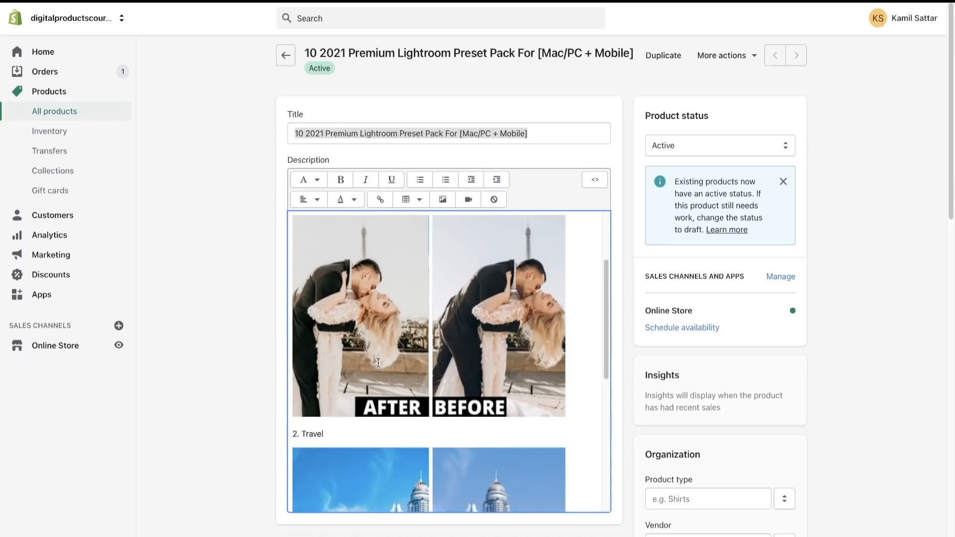
scroll(411, 309, down, 3)
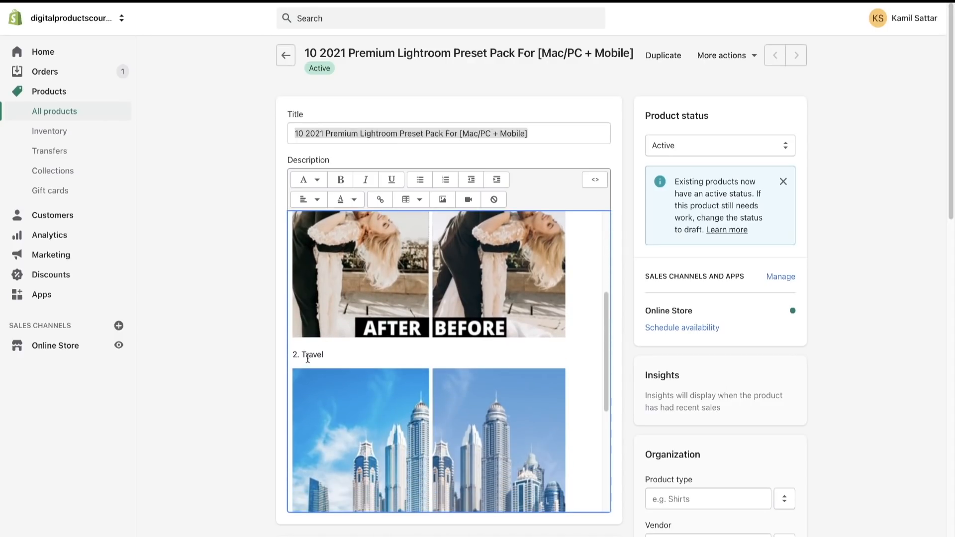
scroll(308, 359, down, 3)
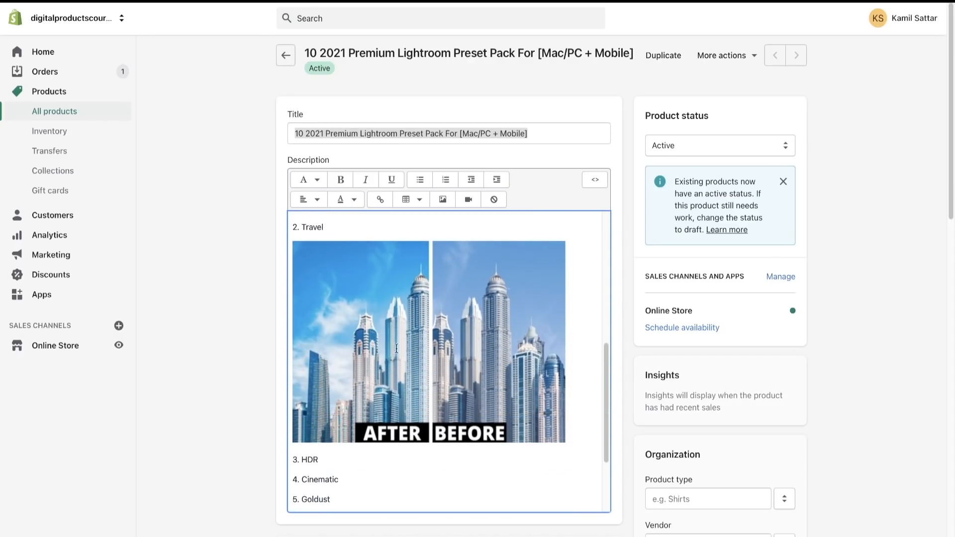
scroll(457, 334, down, 3)
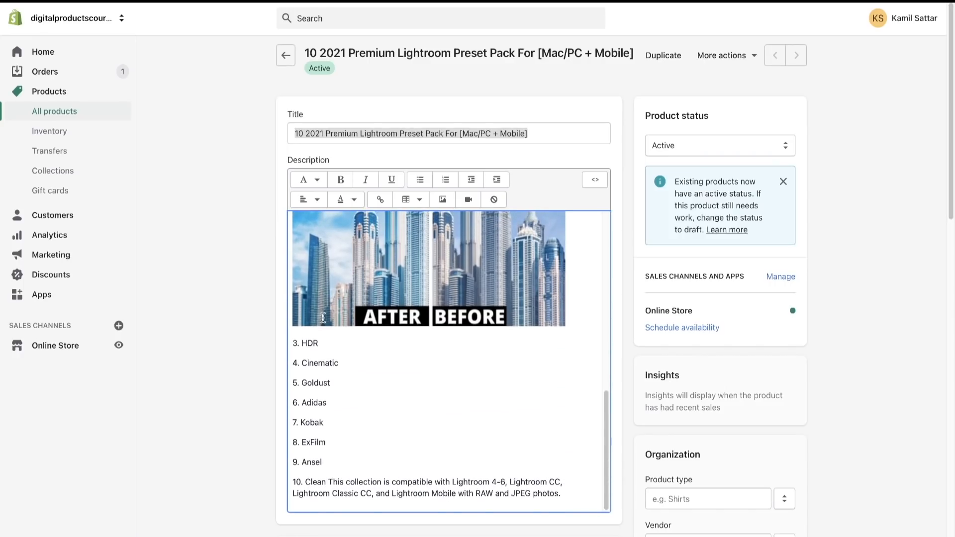
click(308, 382)
scroll(342, 376, up, 3)
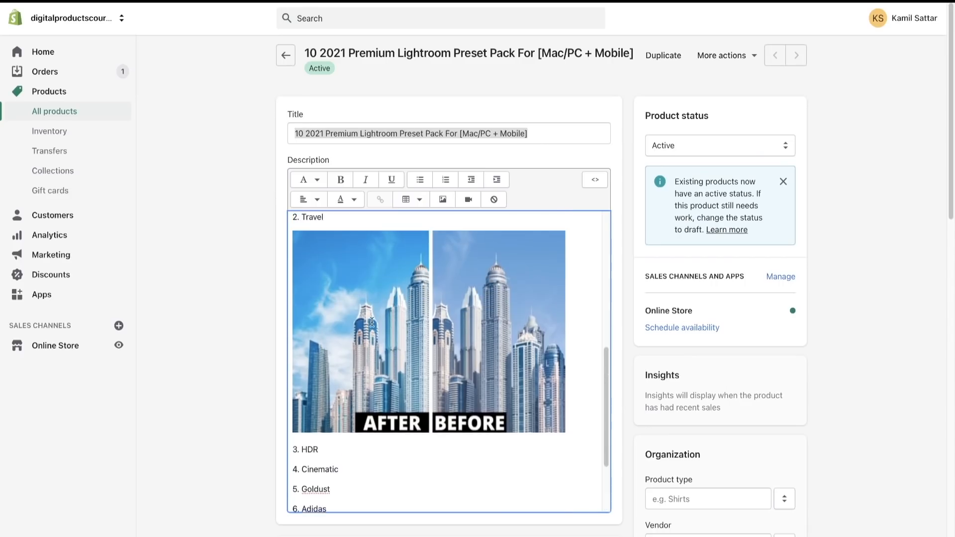
- Put the Lightroom compatibility sentence in its own paragraph below "10. Clean" in the product description and save the product
scroll(390, 294, down, 3)
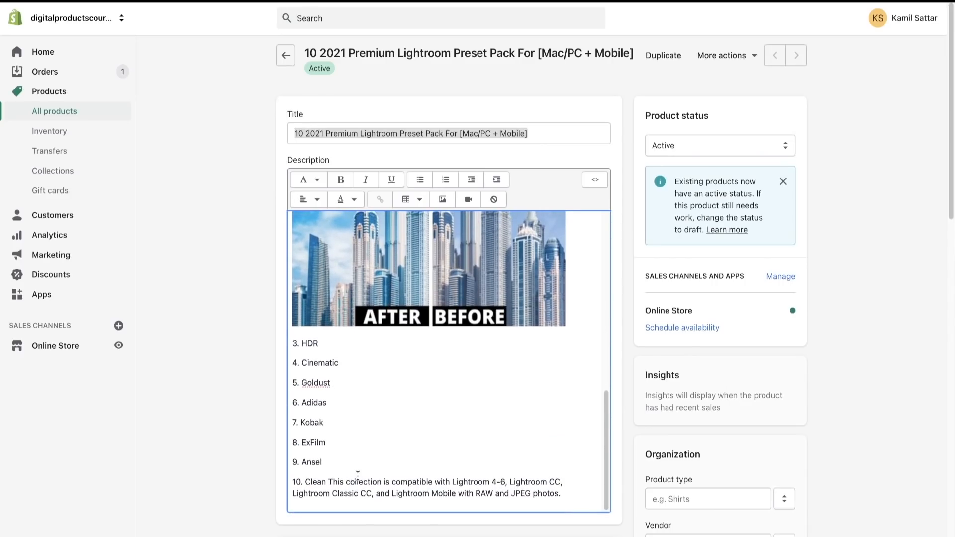
click(327, 475)
key(Return)
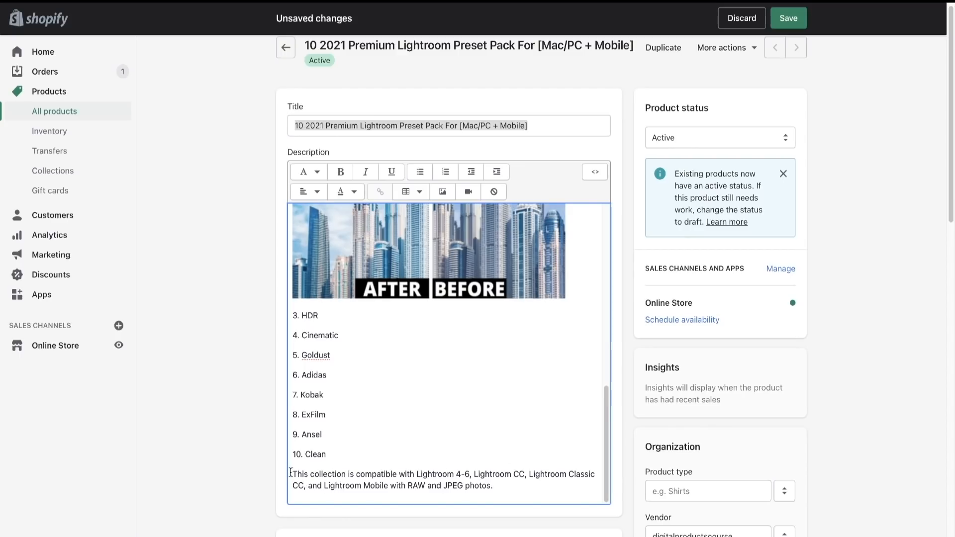
drag(292, 473, 516, 481)
click(521, 482)
scroll(478, 404, up, 3)
scroll(478, 403, up, 7)
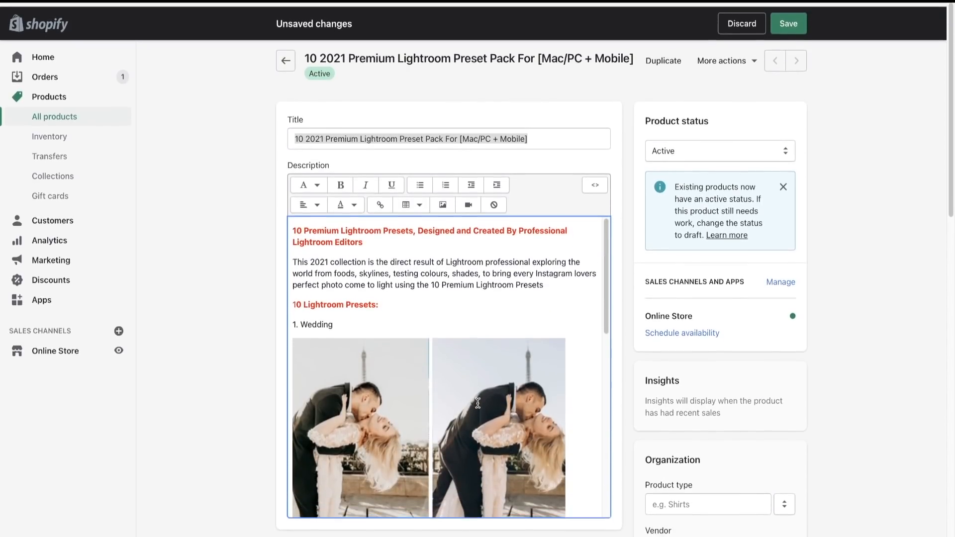
scroll(478, 404, down, 8)
scroll(477, 403, up, 8)
click(788, 19)
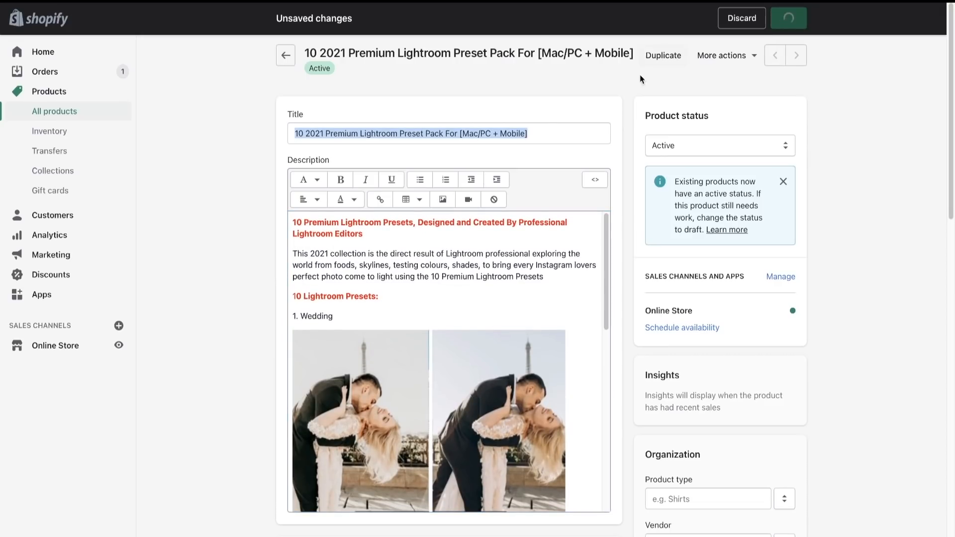
- Review the saved product's preset list and compatibility paragraph, and examine the before-and-after image in the Media section
scroll(507, 394, down, 10)
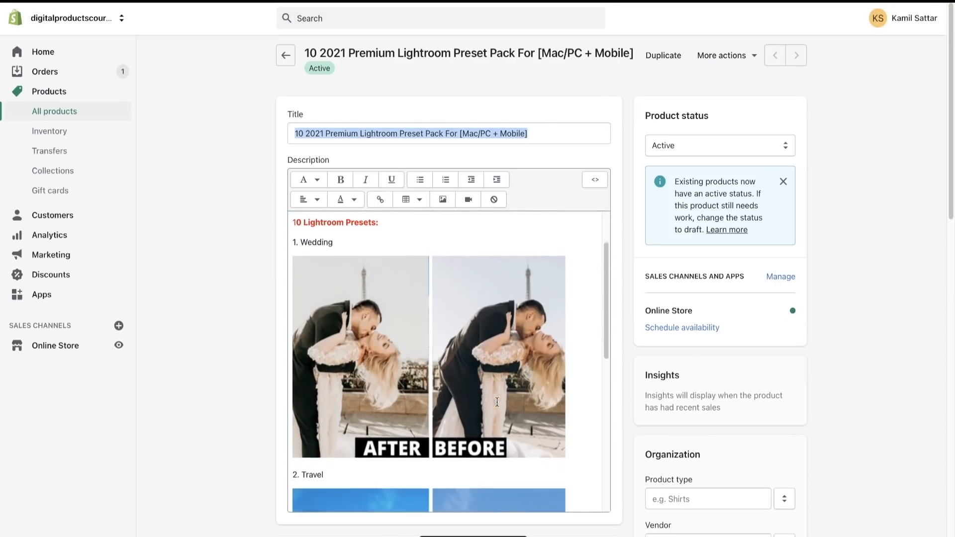
scroll(469, 405, down, 1)
scroll(480, 425, down, 8)
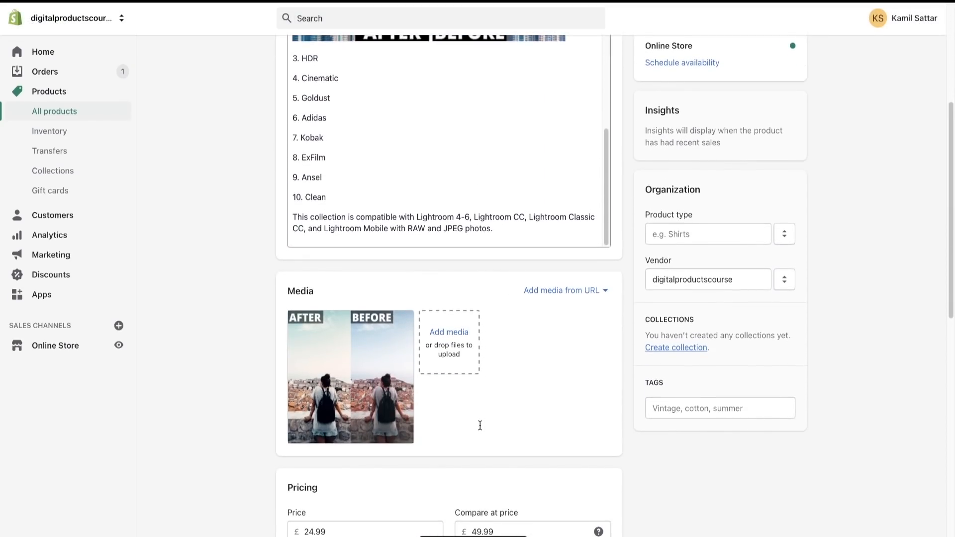
scroll(479, 425, up, 1)
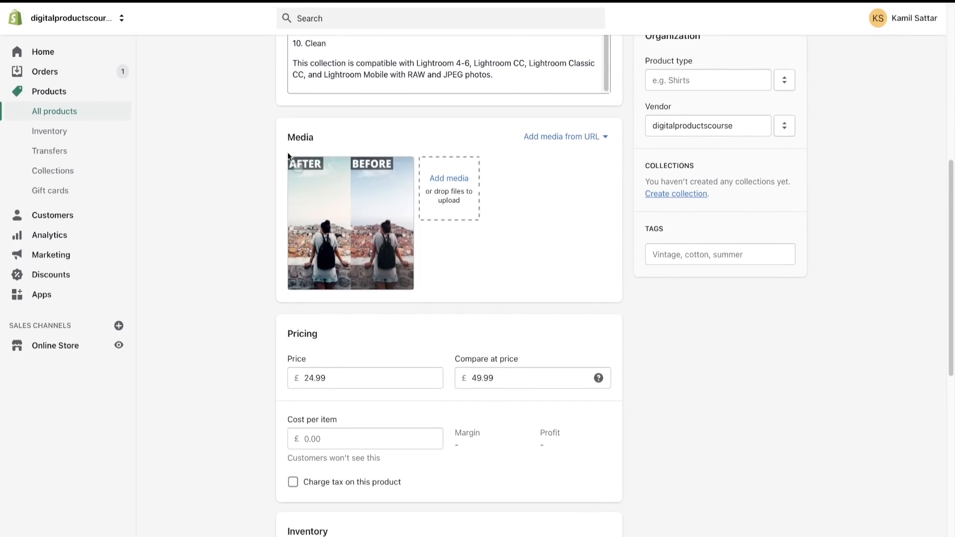
drag(289, 137, 333, 137)
click(333, 137)
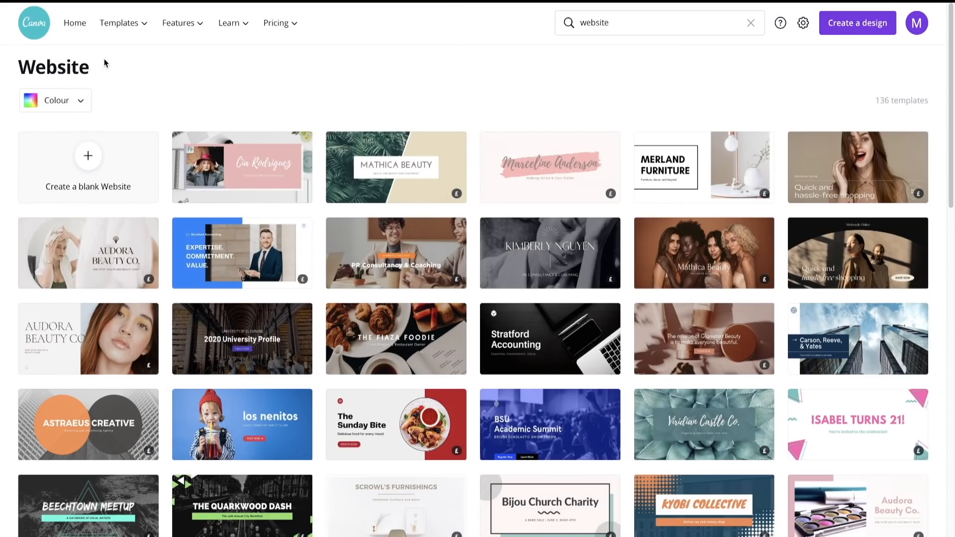
- Switch to Canva, open the home page and look through the recent designs
click(75, 29)
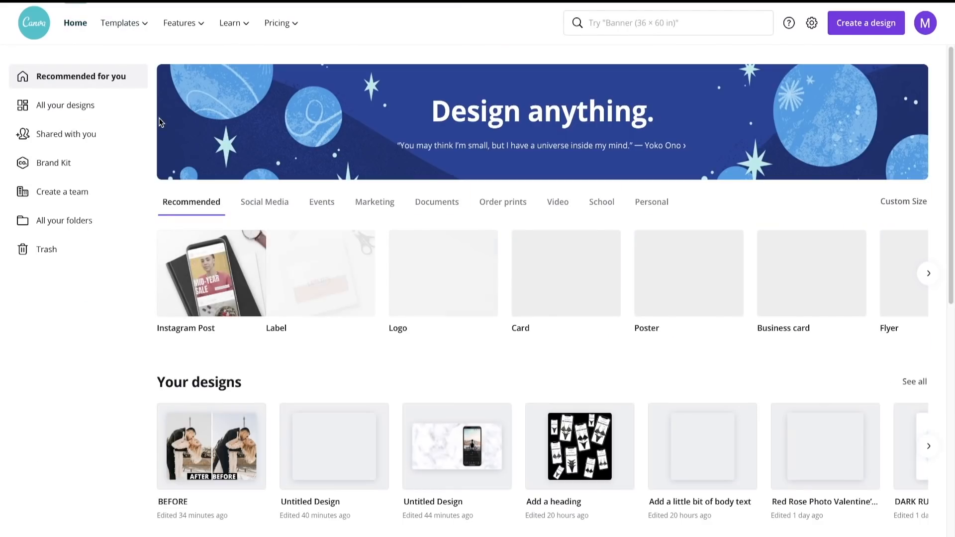
scroll(286, 347, down, 1)
scroll(286, 347, down, 4)
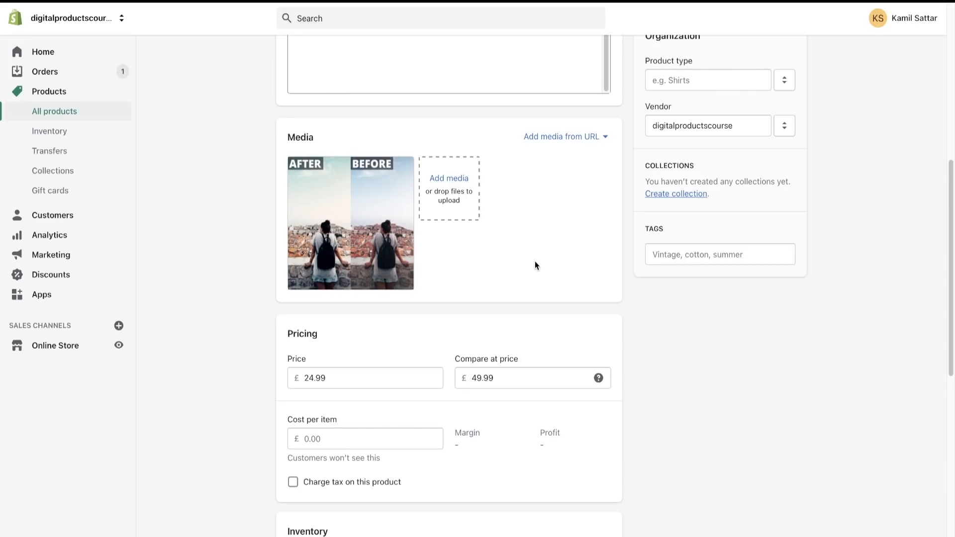
- Switch back to the Shopify product and examine its description, Media and Pricing sections
scroll(535, 262, up, 5)
scroll(459, 181, down, 10)
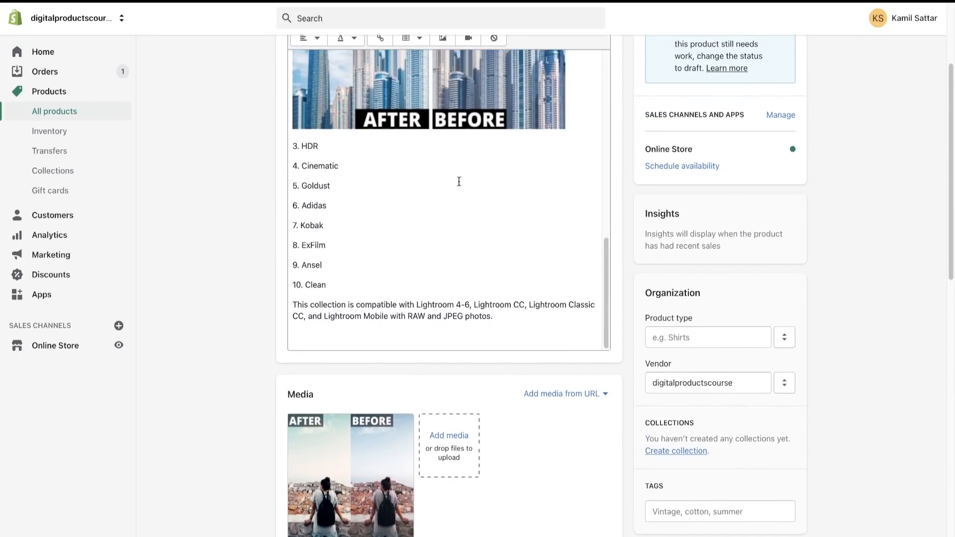
scroll(471, 267, up, 15)
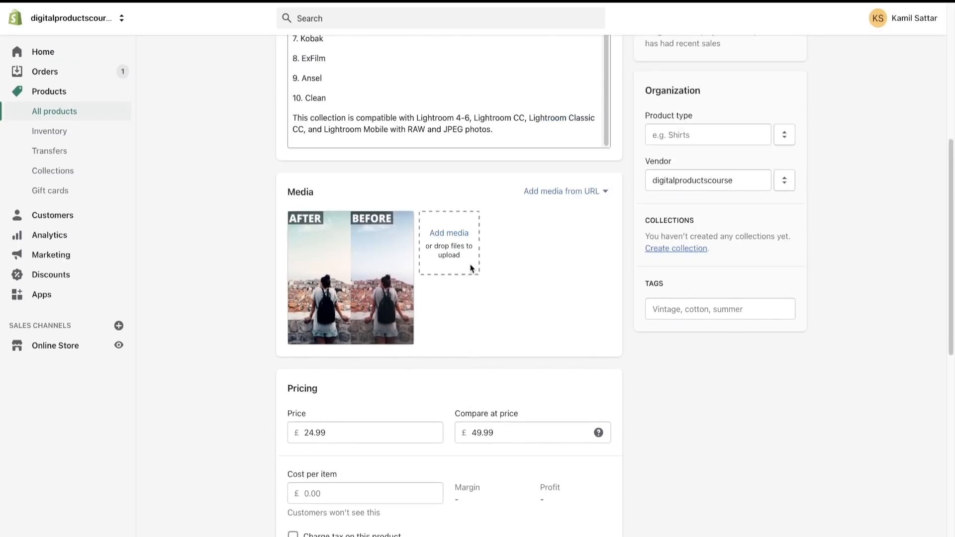
scroll(471, 264, down, 10)
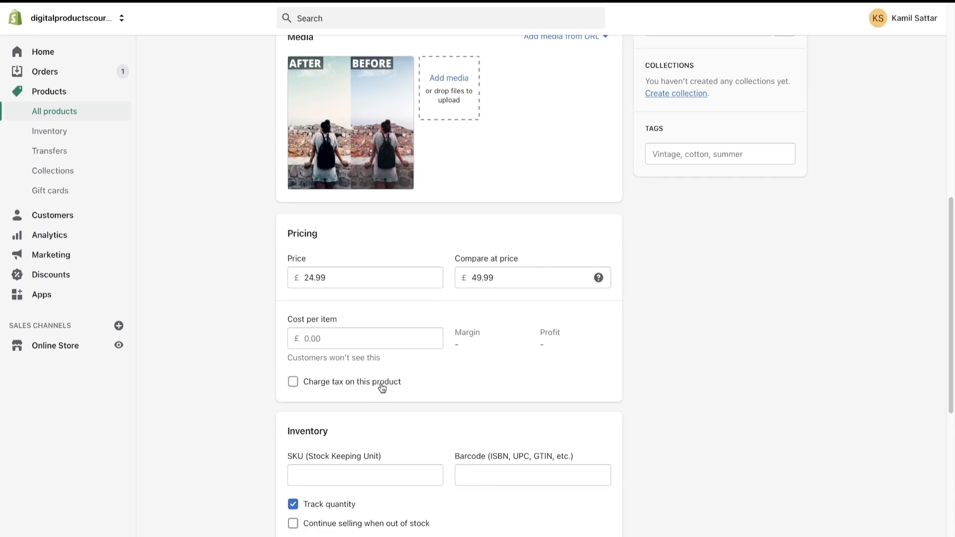
- Turn off quantity tracking for the preset pack and check its Shipping, Variants and search engine listing sections
scroll(382, 388, down, 3)
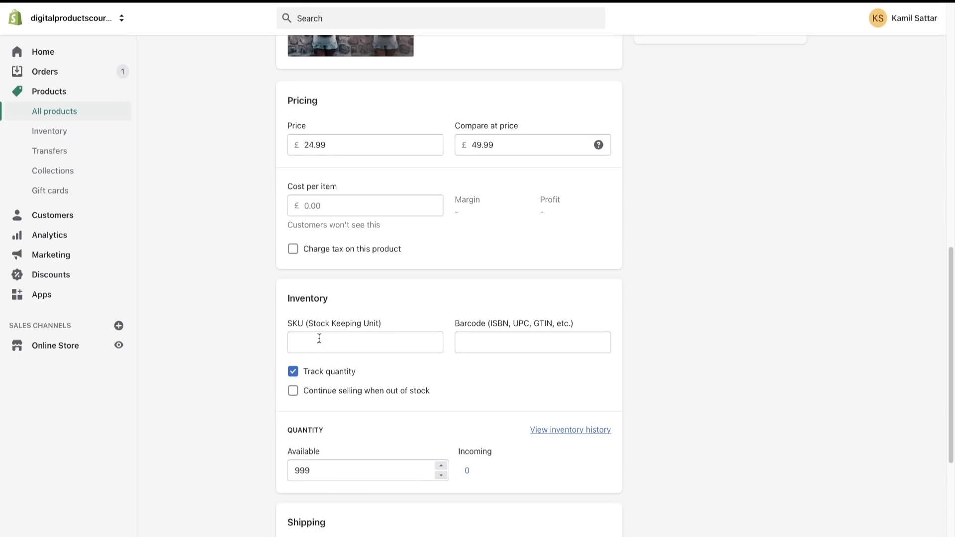
click(343, 377)
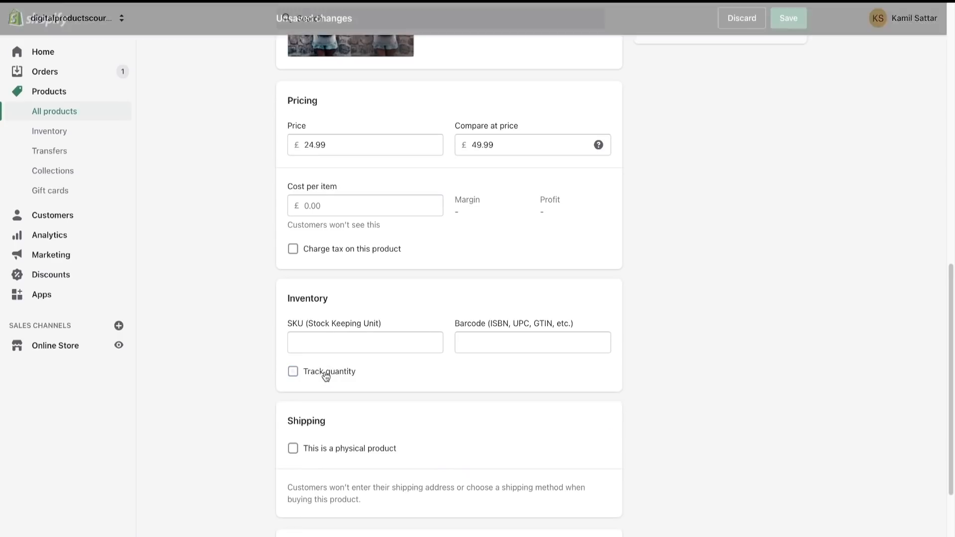
click(320, 372)
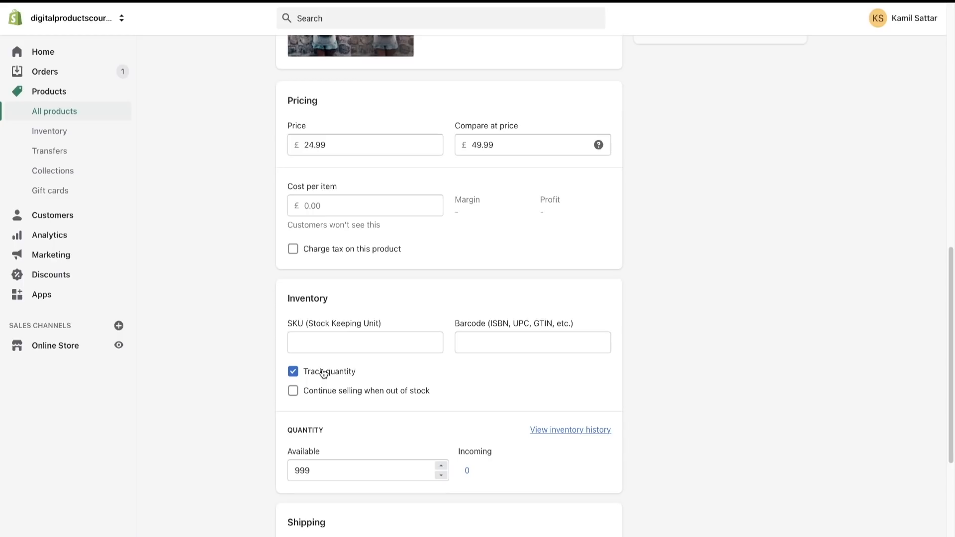
click(323, 373)
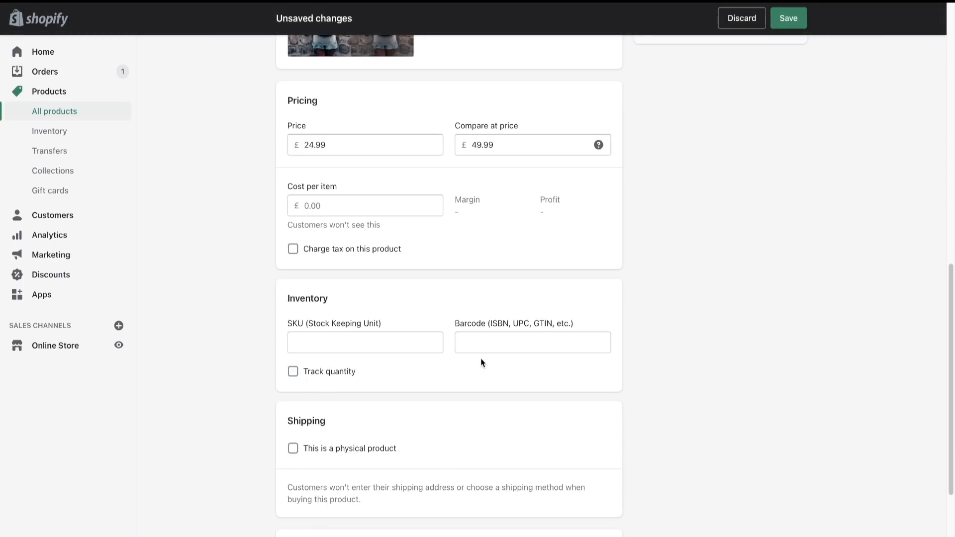
scroll(500, 466, down, 5)
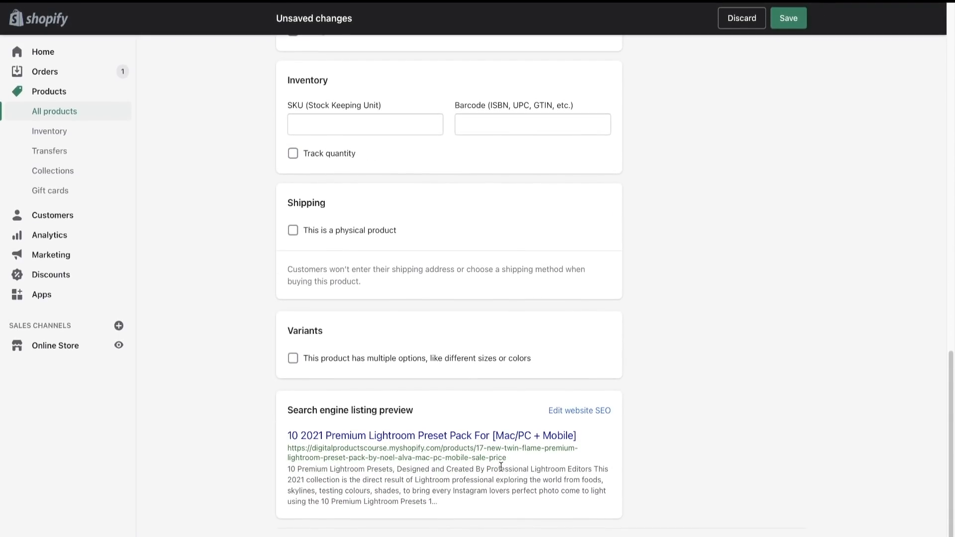
scroll(500, 467, up, 15)
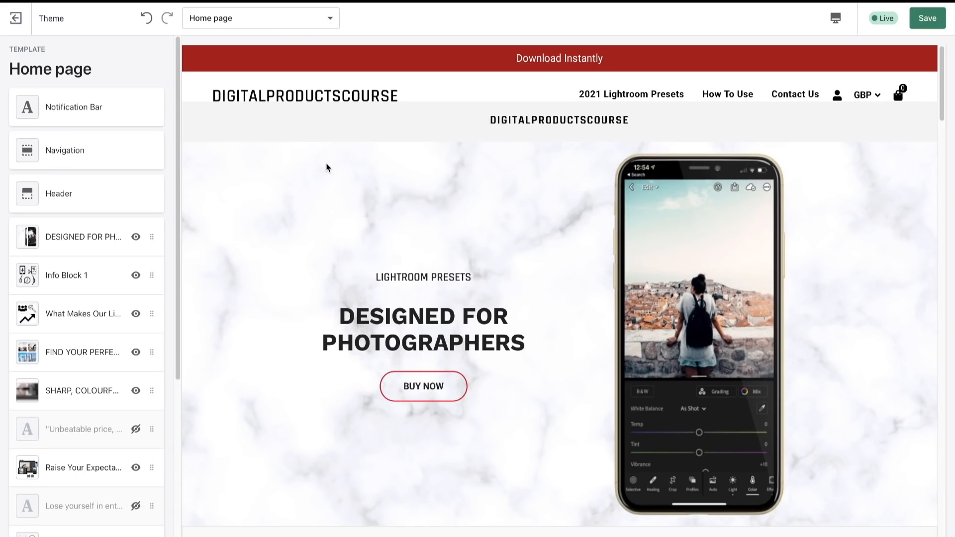
- Switch the finished store's theme editor to the Product pages template and inspect the Collection and Product Sidebar Deals settings
click(230, 18)
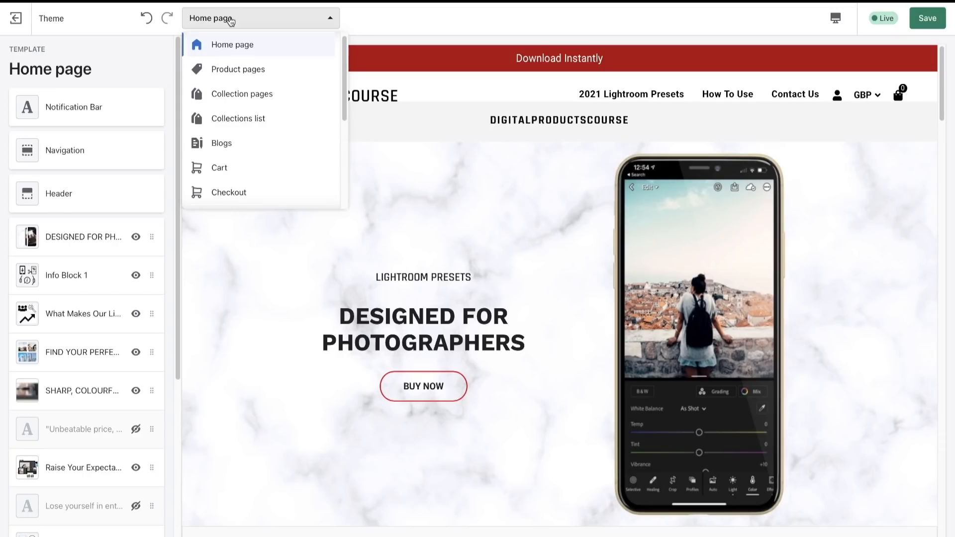
click(254, 81)
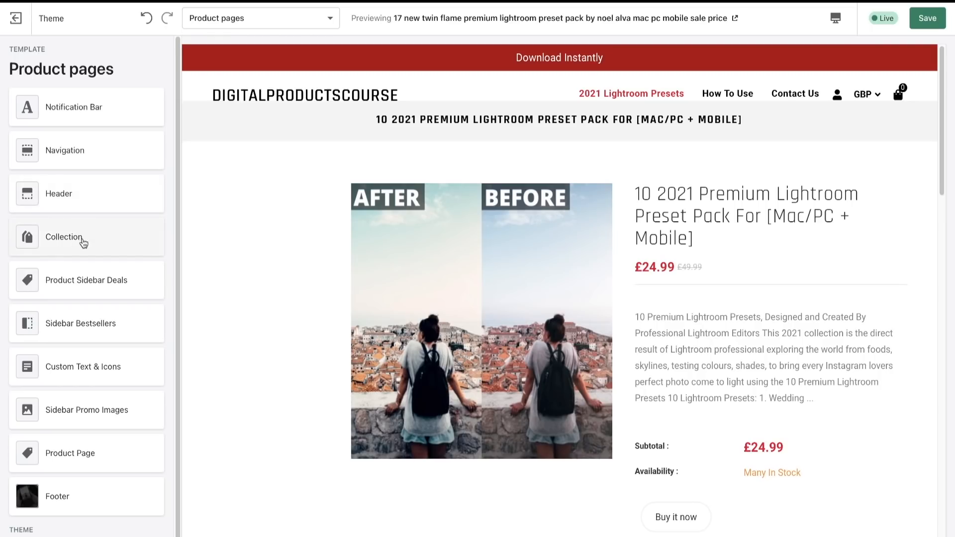
click(97, 232)
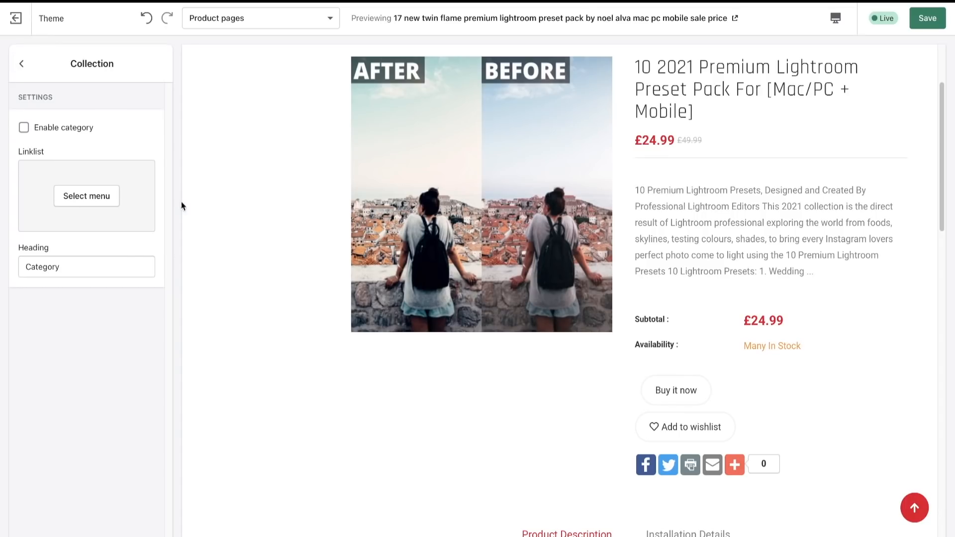
click(22, 64)
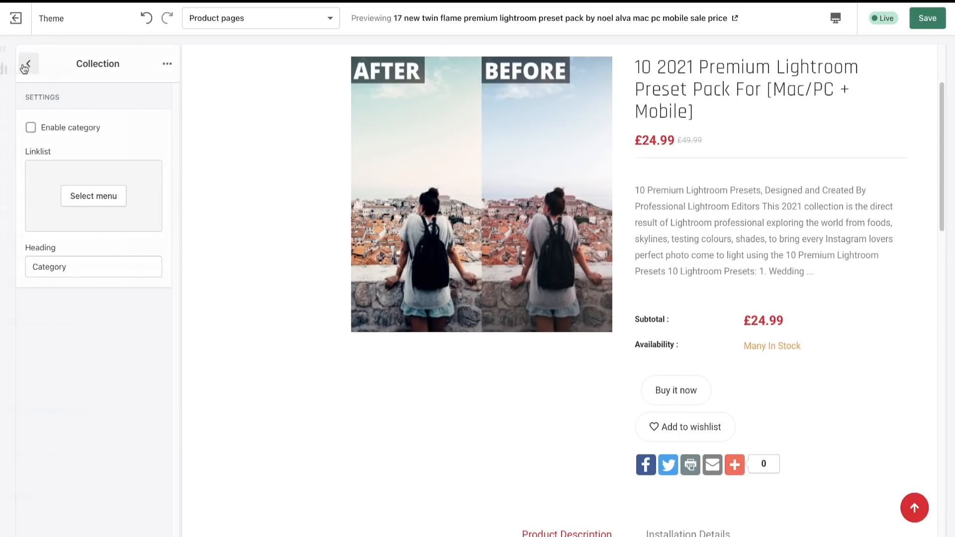
click(82, 278)
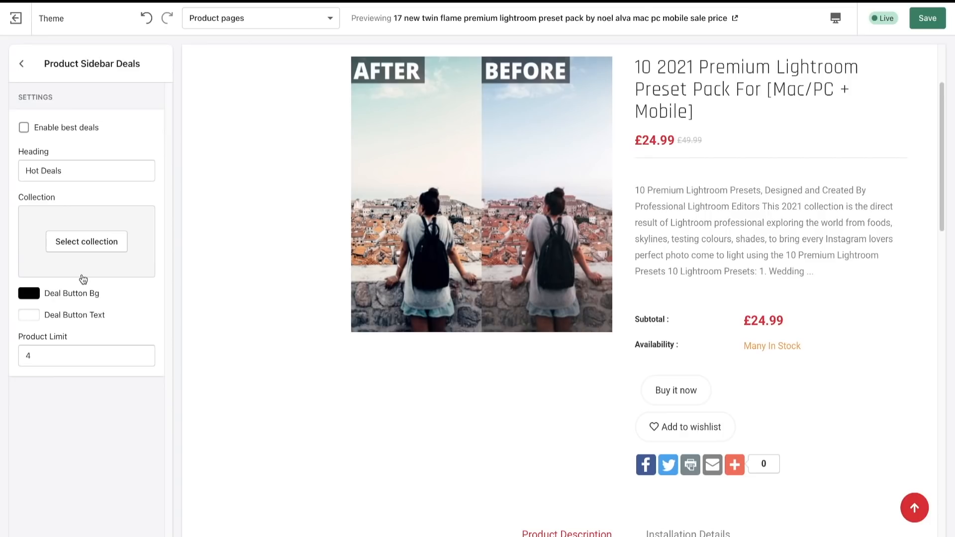
click(22, 65)
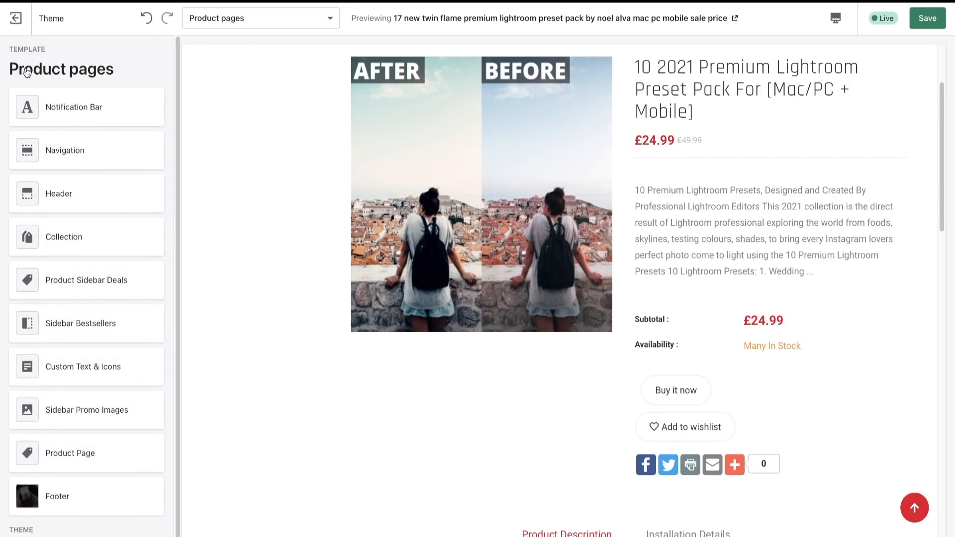
- Inspect the settings of the Sidebar Bestsellers, Custom Text & Icons and Sidebar Promo Images sections
click(100, 320)
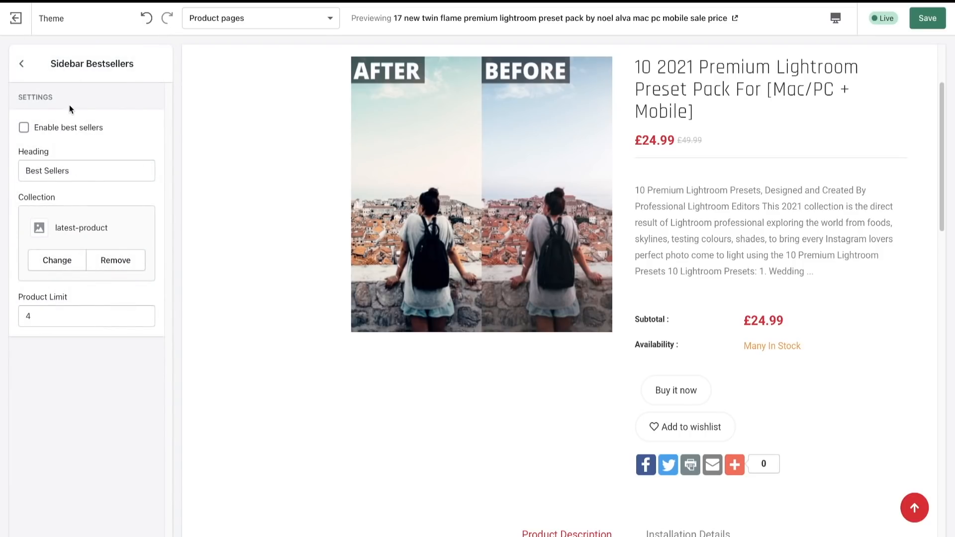
click(23, 64)
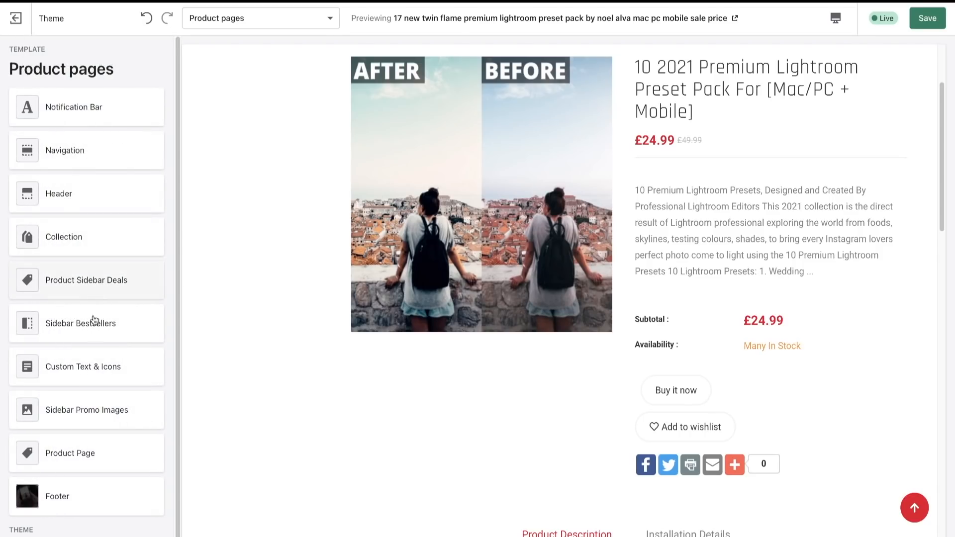
click(109, 376)
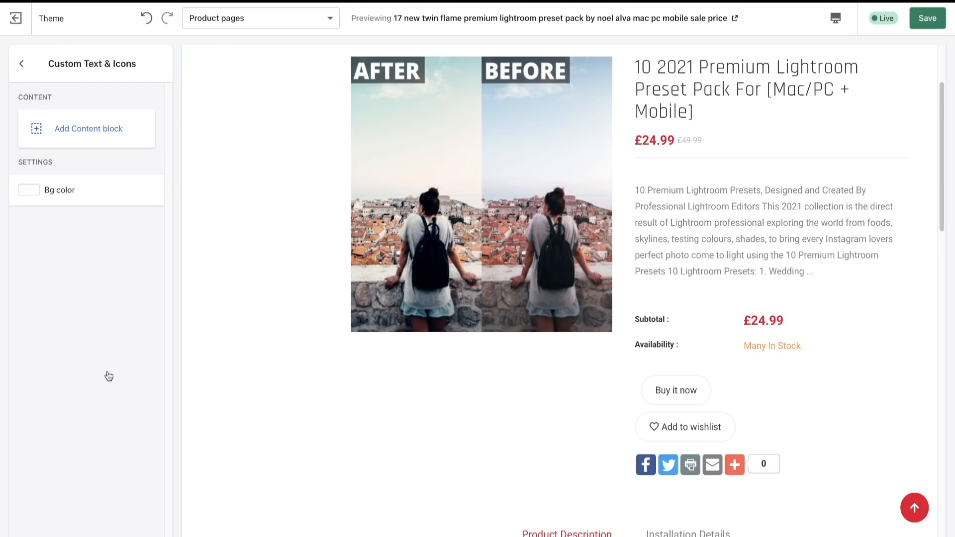
click(22, 64)
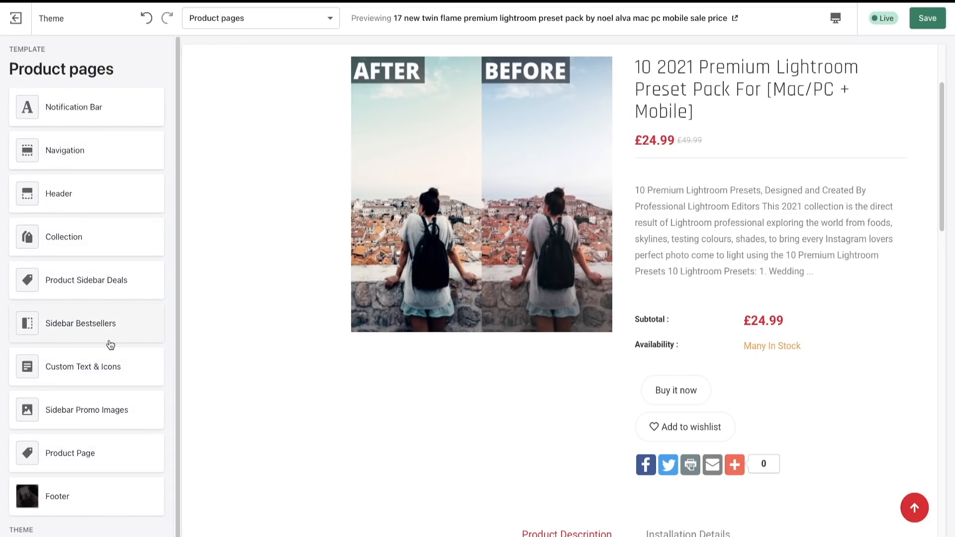
scroll(119, 400, down, 1)
click(119, 401)
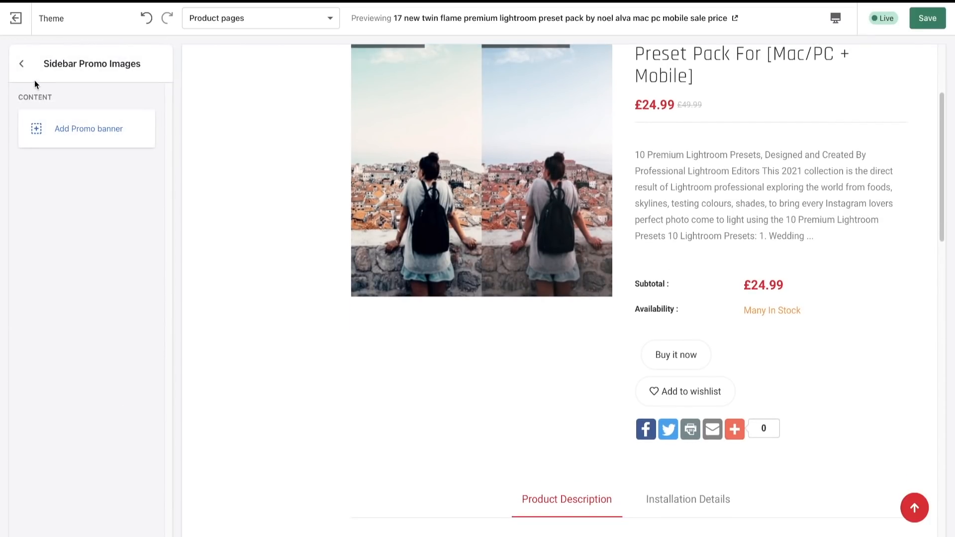
click(22, 64)
scroll(98, 358, down, 1)
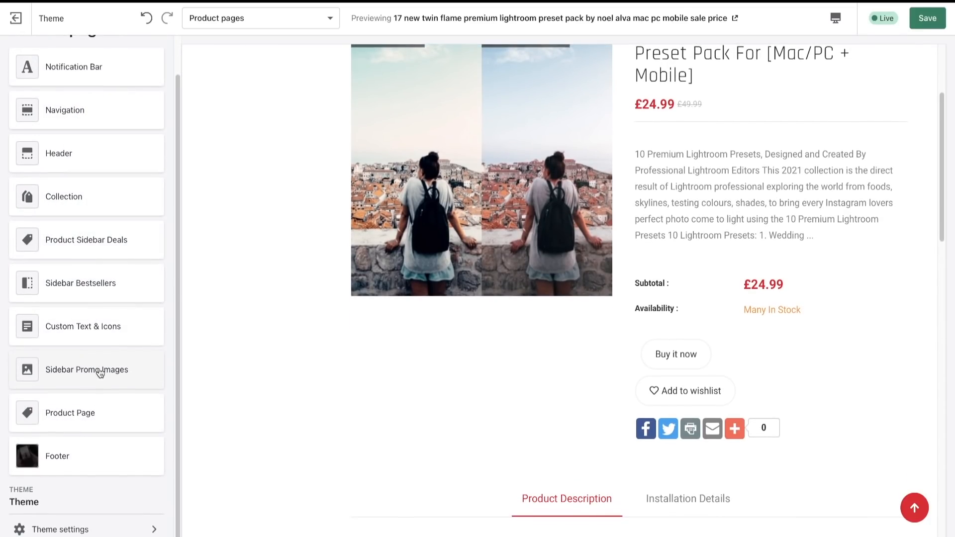
- Examine the Product Page section's display options, tab headings, shipping info page and related products settings
click(94, 414)
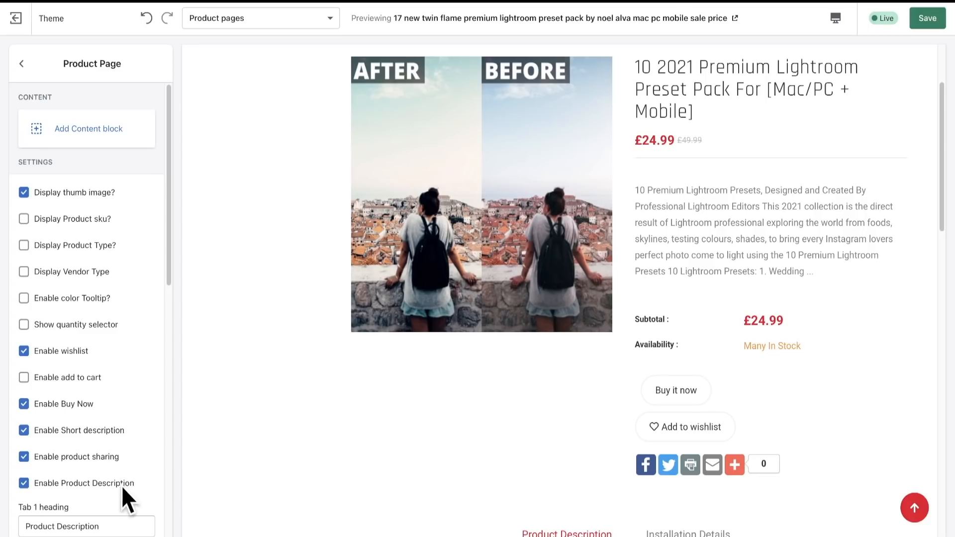
drag(168, 225, 160, 375)
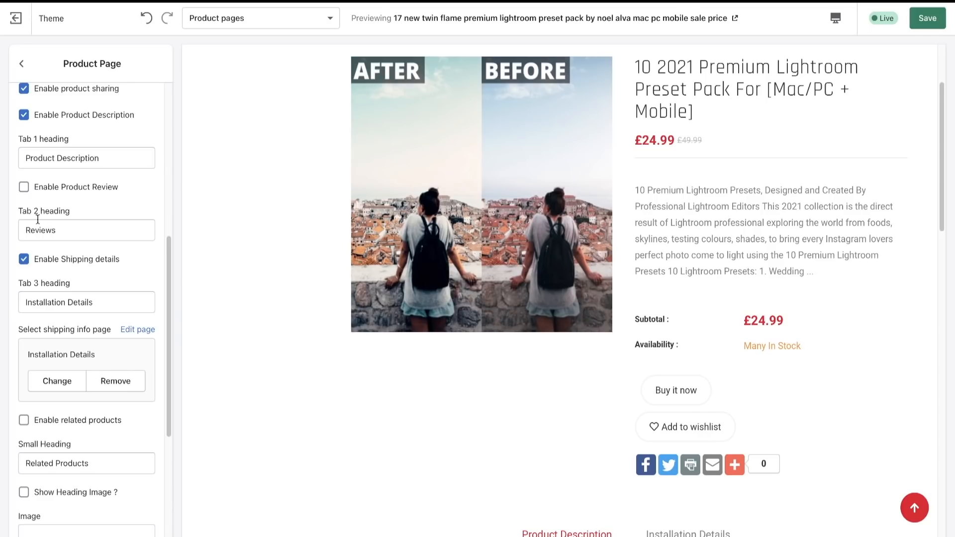
drag(170, 240, 170, 288)
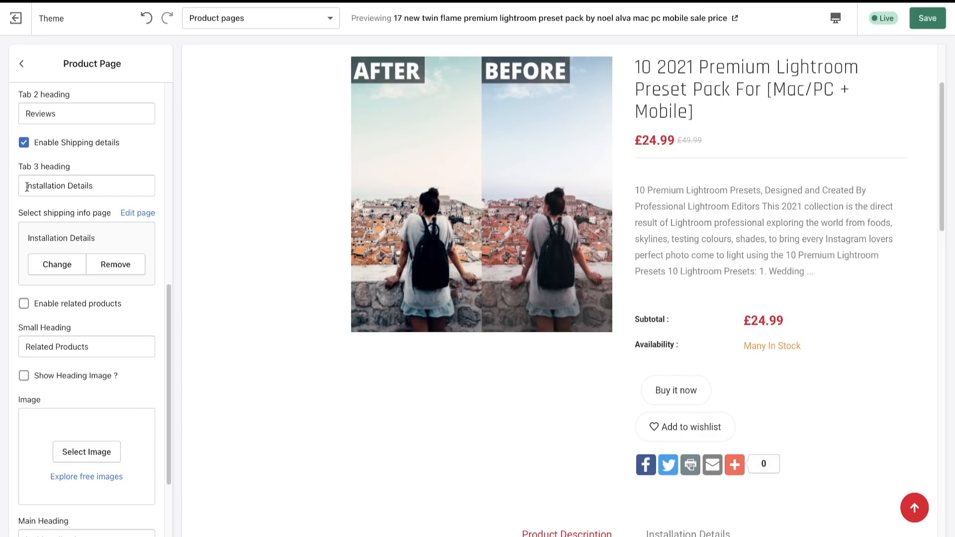
- Examine the Tab 3 heading "Installation Details" in the Product Page settings by highlighting its text
drag(27, 187, 94, 183)
click(105, 183)
click(27, 183)
click(27, 184)
triple_click(94, 184)
click(34, 183)
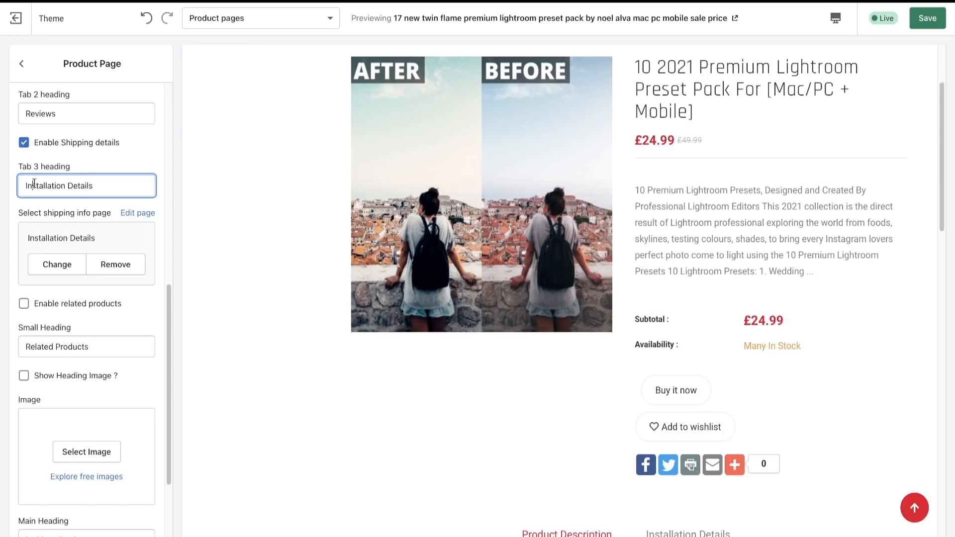
drag(25, 185, 116, 184)
click(116, 184)
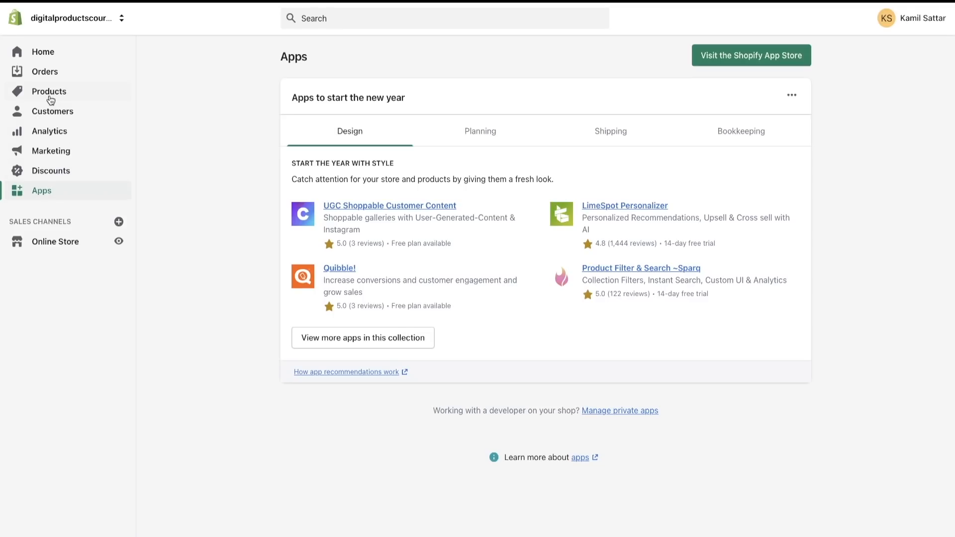
- Start a new page among the Online Store pages of the store being built and put the cursor in its title
click(56, 243)
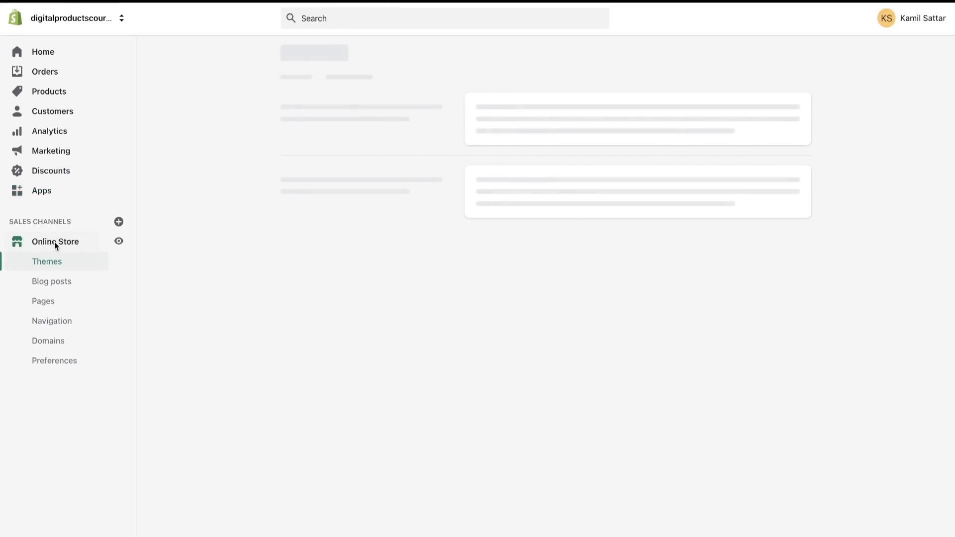
click(50, 303)
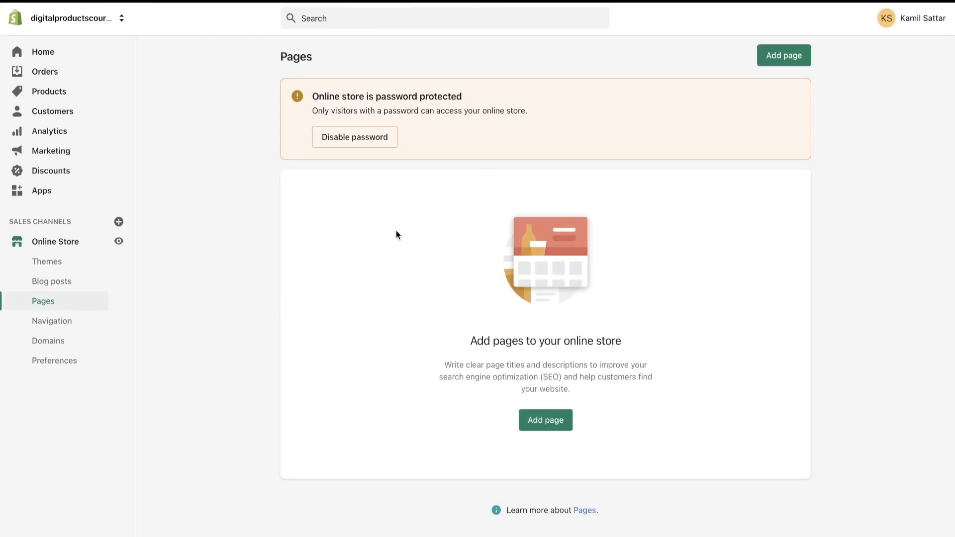
click(784, 55)
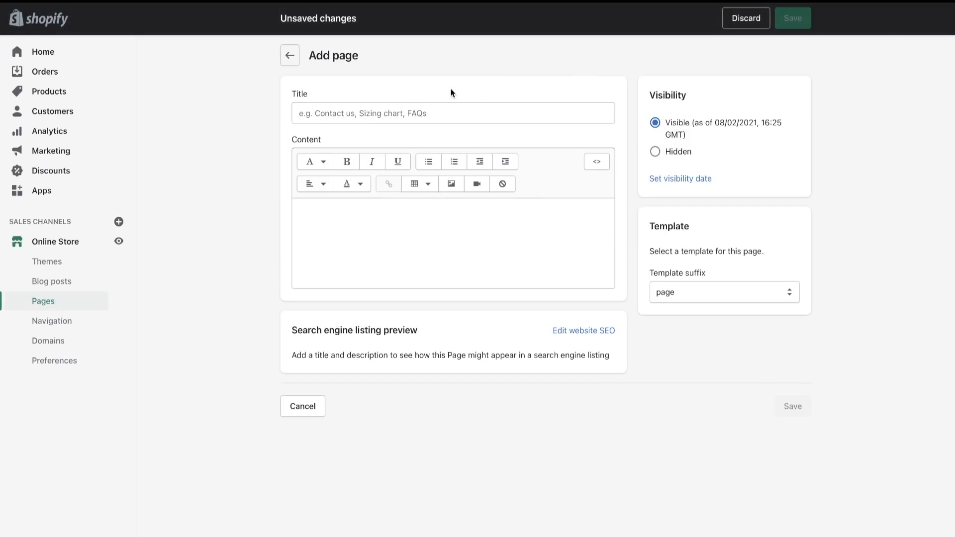
click(388, 106)
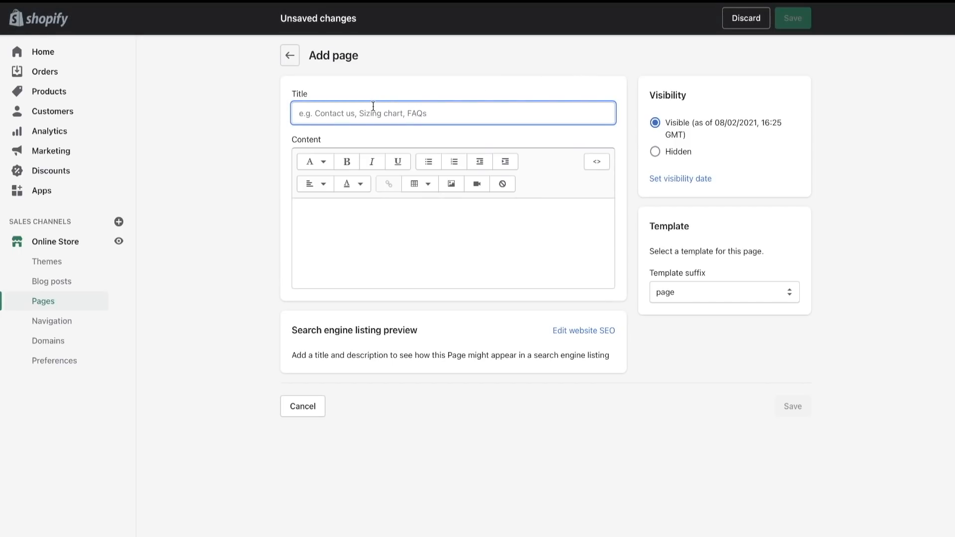
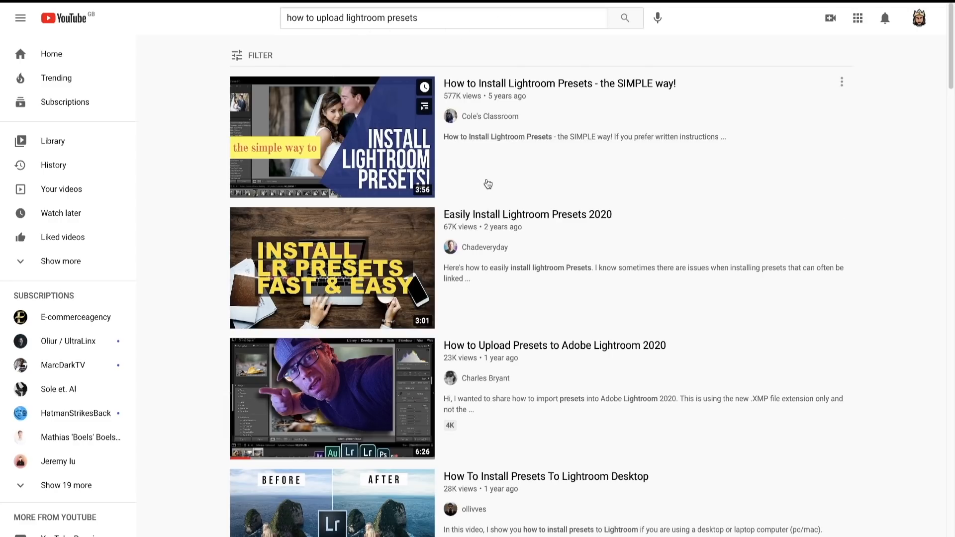
- Open the YouTube video "How to Upload Presets to Adobe Lightroom 2020" and bring up its embed code
scroll(477, 241, down, 3)
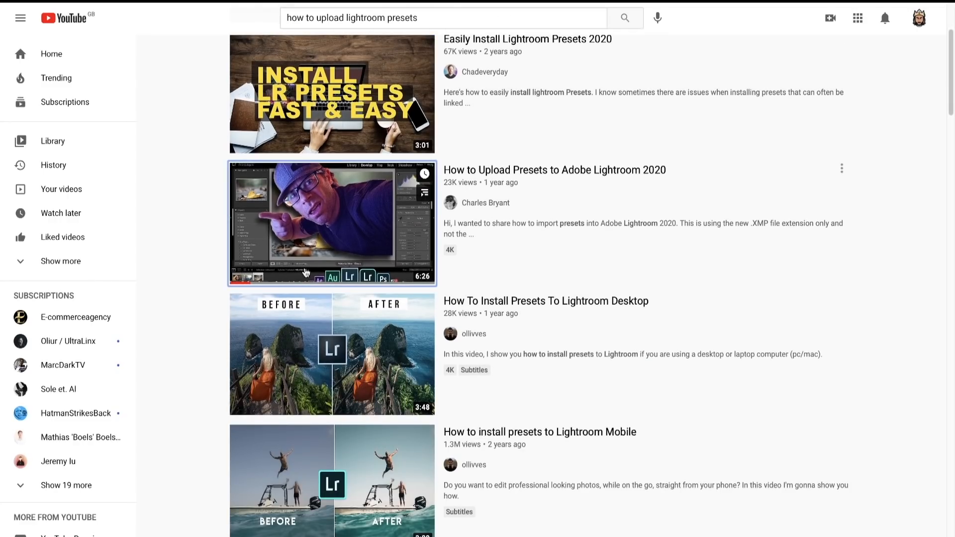
click(373, 229)
click(33, 421)
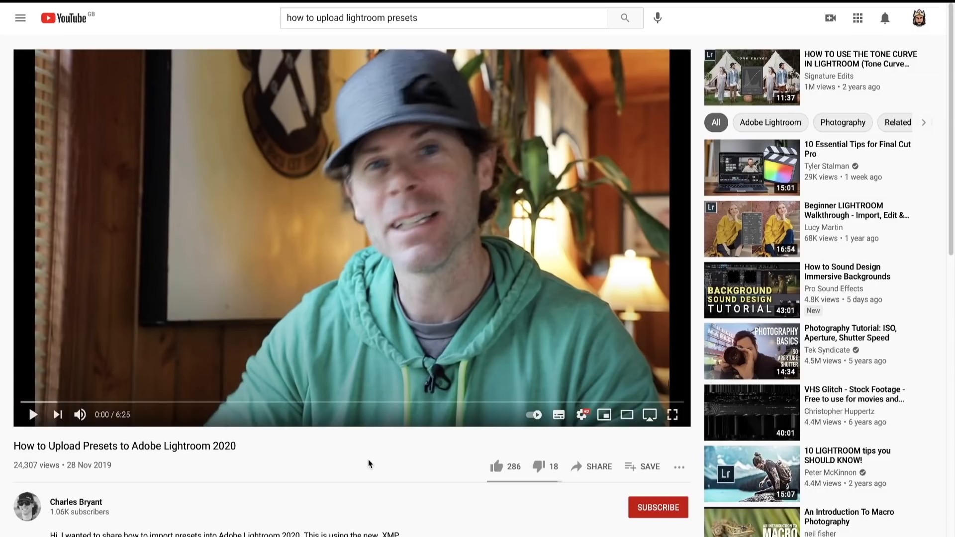
click(592, 468)
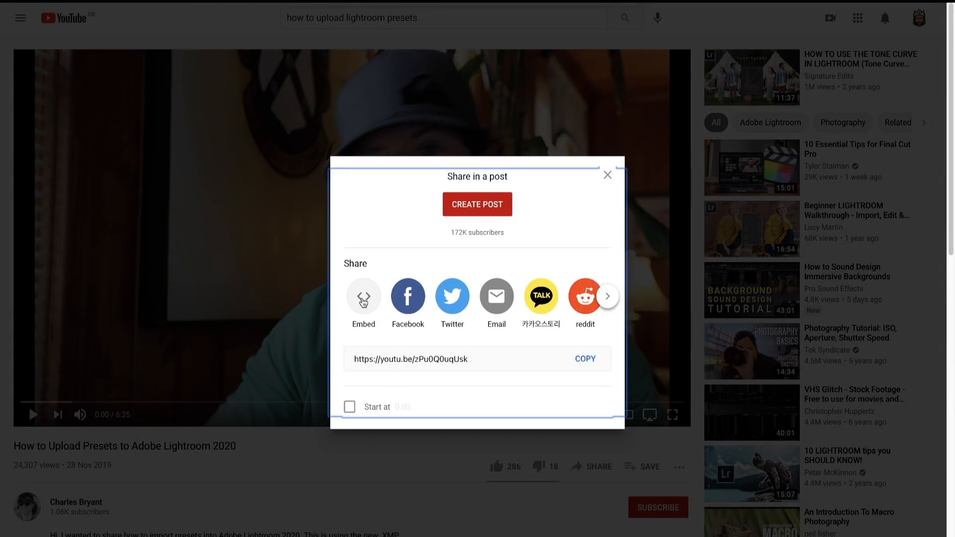
click(363, 298)
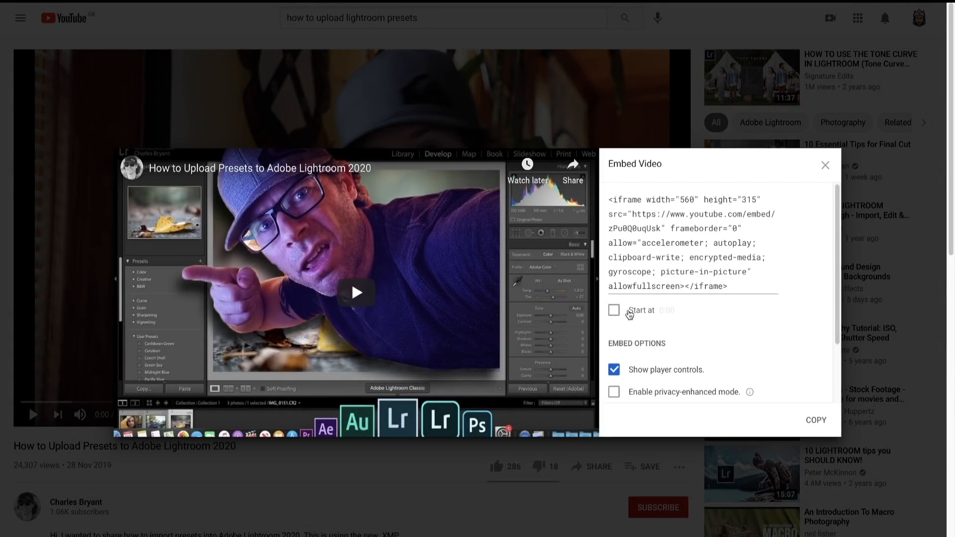
click(629, 313)
click(617, 314)
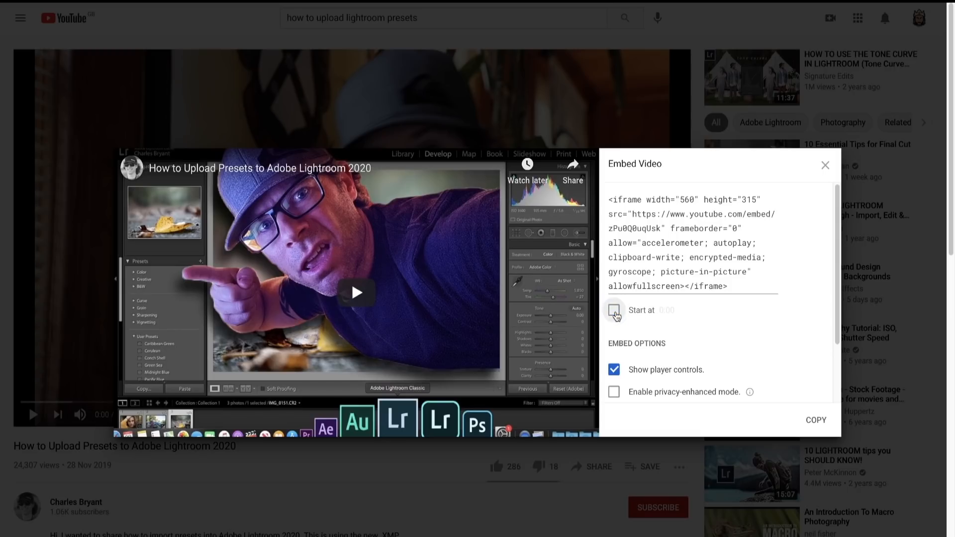
click(617, 314)
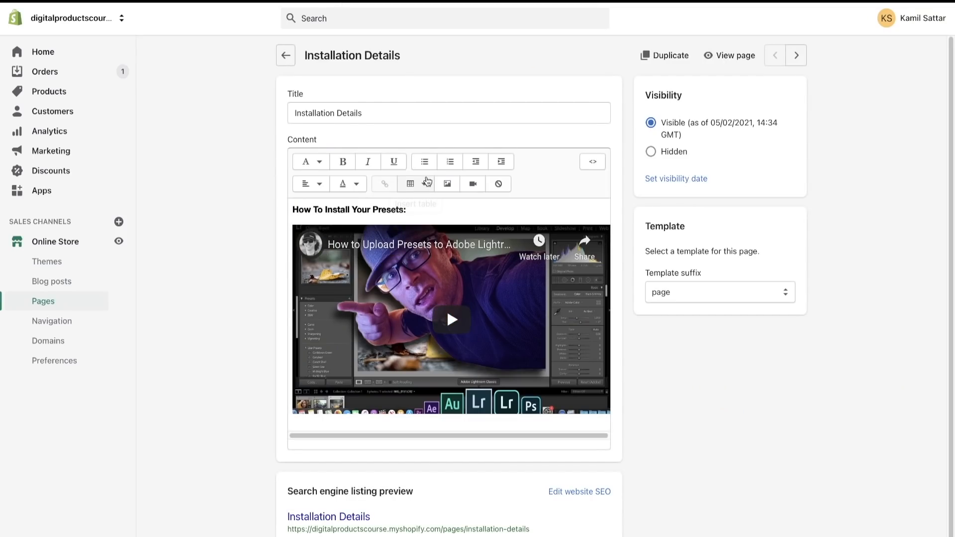
- Examine the Insert video dialog on the Installation Details page, close it without inserting anything, and review the page's embedded video
click(473, 183)
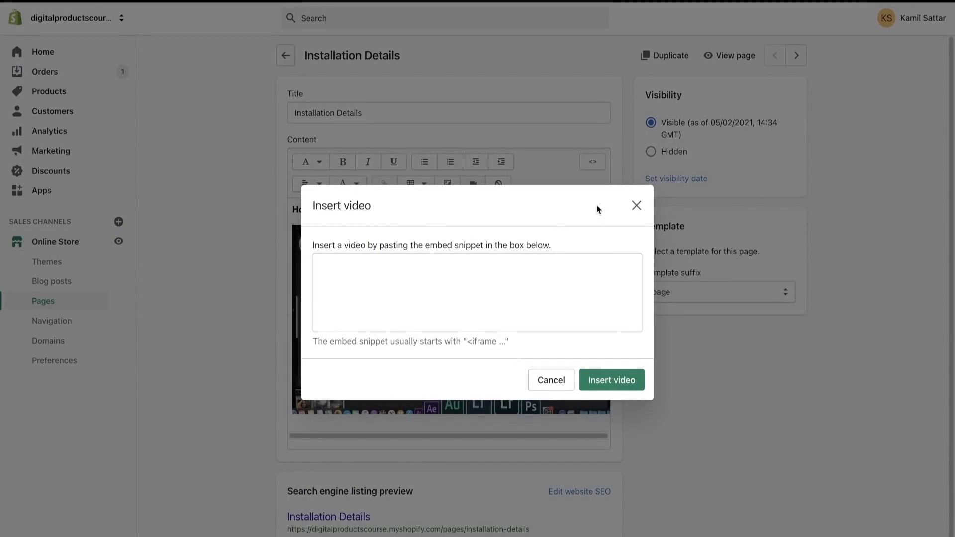
click(635, 208)
scroll(447, 298, down, 1)
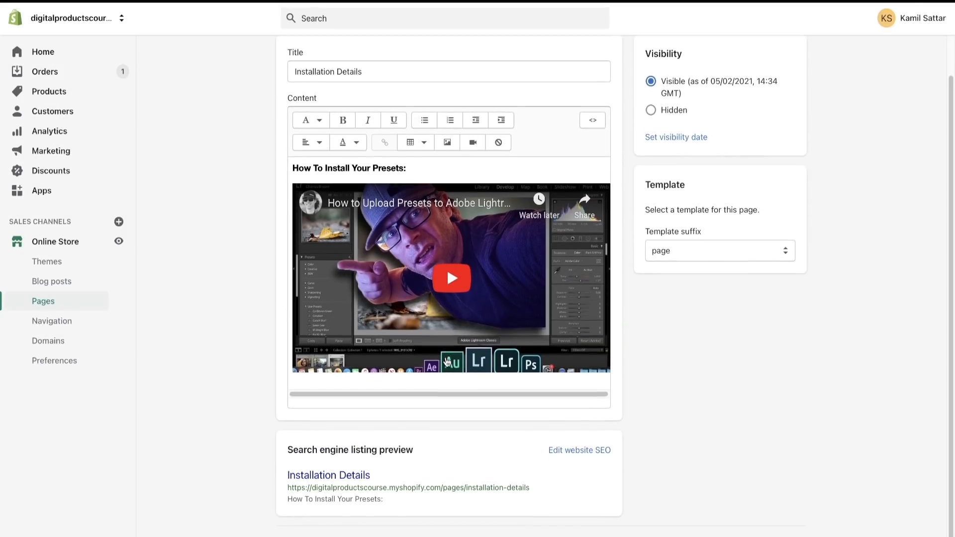
scroll(447, 267, up, 1)
- Switch to the theme editor and compare the Product Description and Installation Details tabs in the product page preview
click(286, 7)
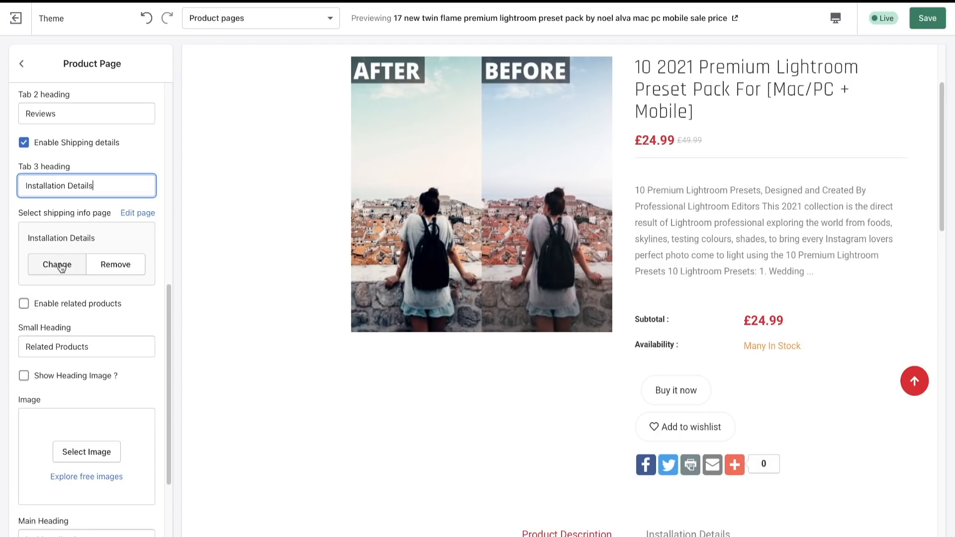
scroll(573, 441, down, 5)
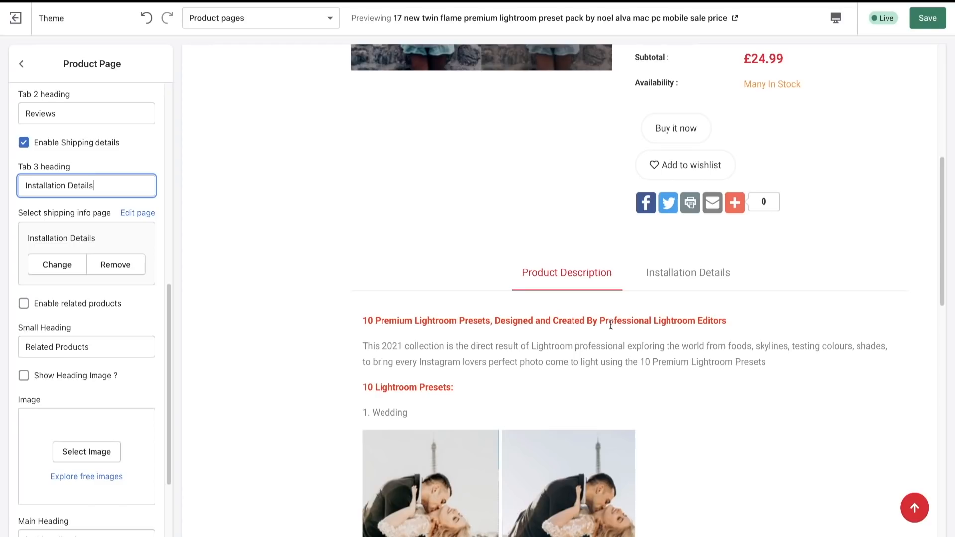
scroll(611, 325, down, 1)
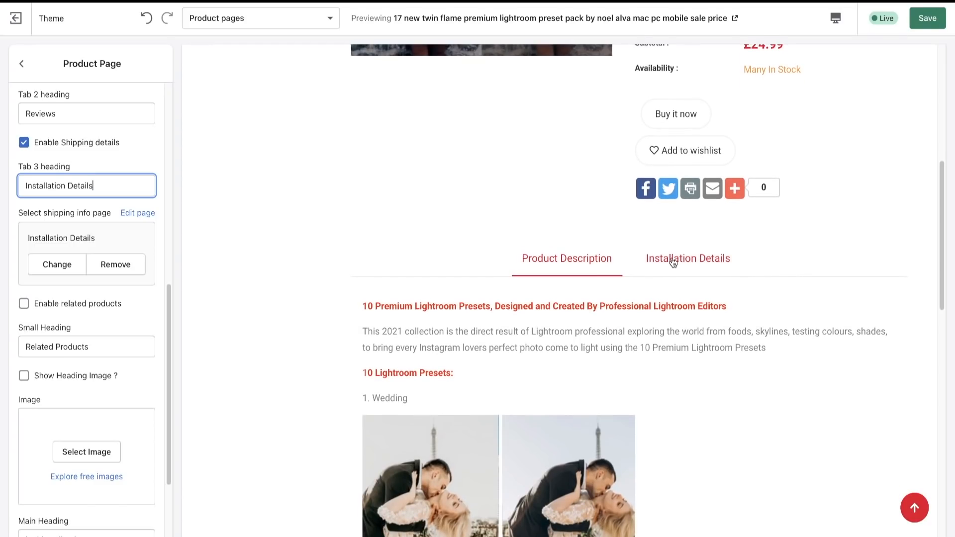
click(673, 261)
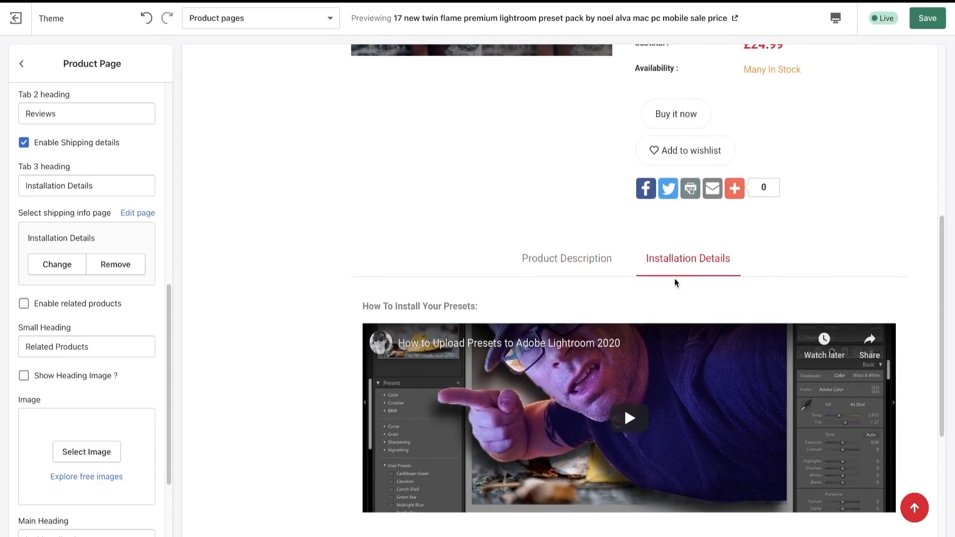
click(591, 262)
click(716, 269)
click(576, 266)
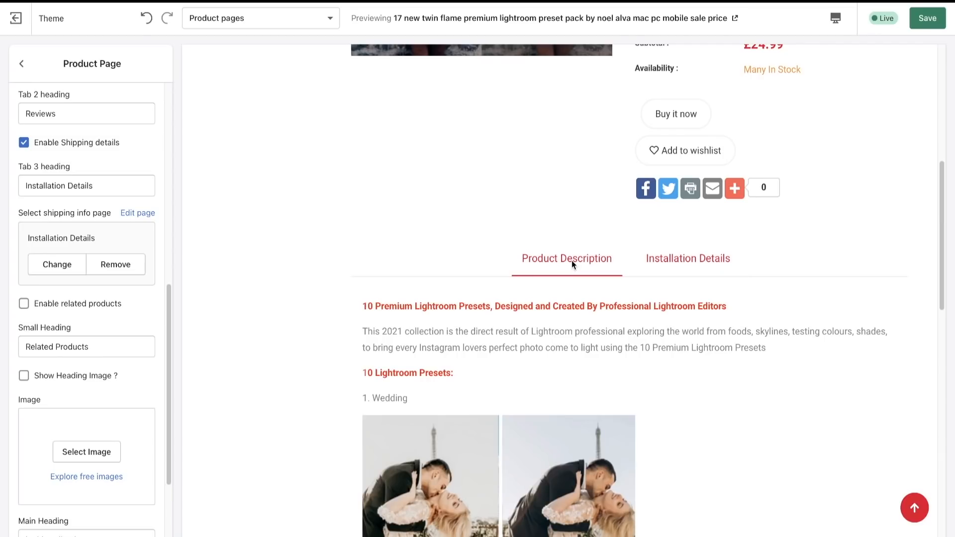
click(669, 260)
click(585, 270)
click(665, 262)
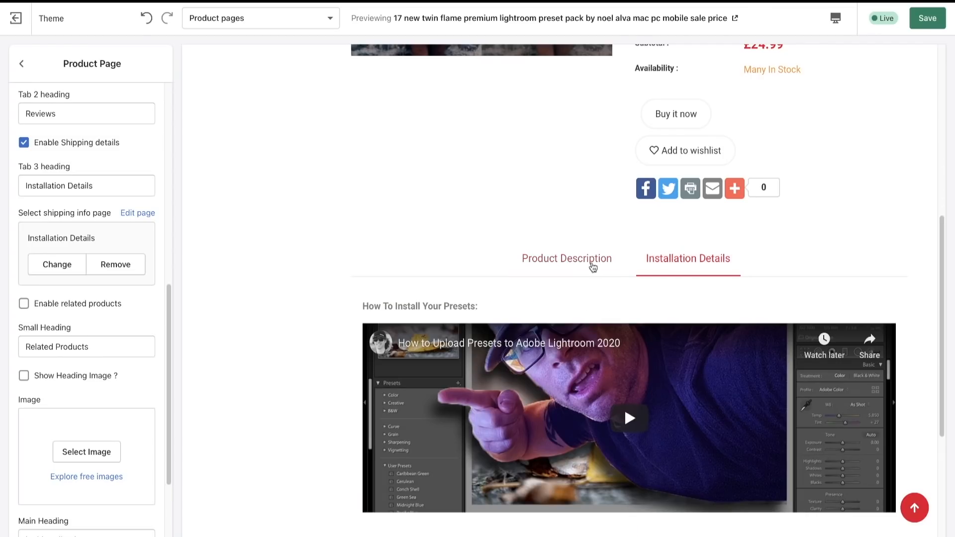
click(592, 266)
click(674, 263)
click(590, 269)
click(655, 268)
click(570, 262)
click(686, 261)
click(568, 252)
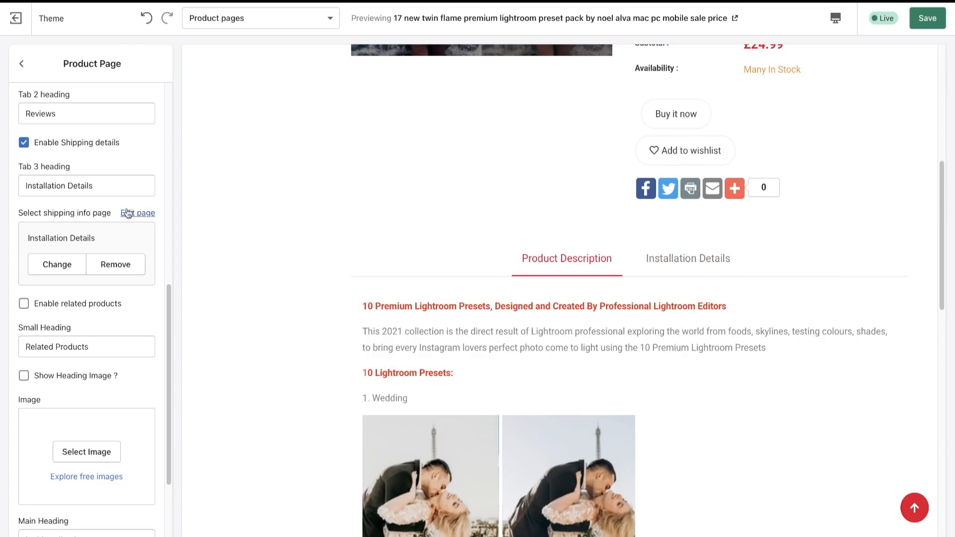
- Review the related products and recently viewed products options in the Product Page settings, and return to the section list
scroll(105, 367, down, 3)
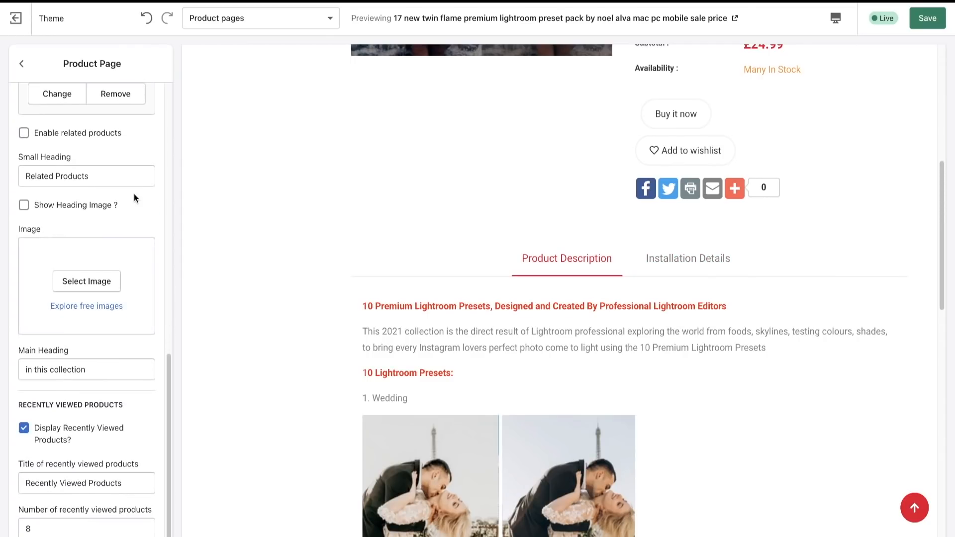
scroll(73, 327, down, 2)
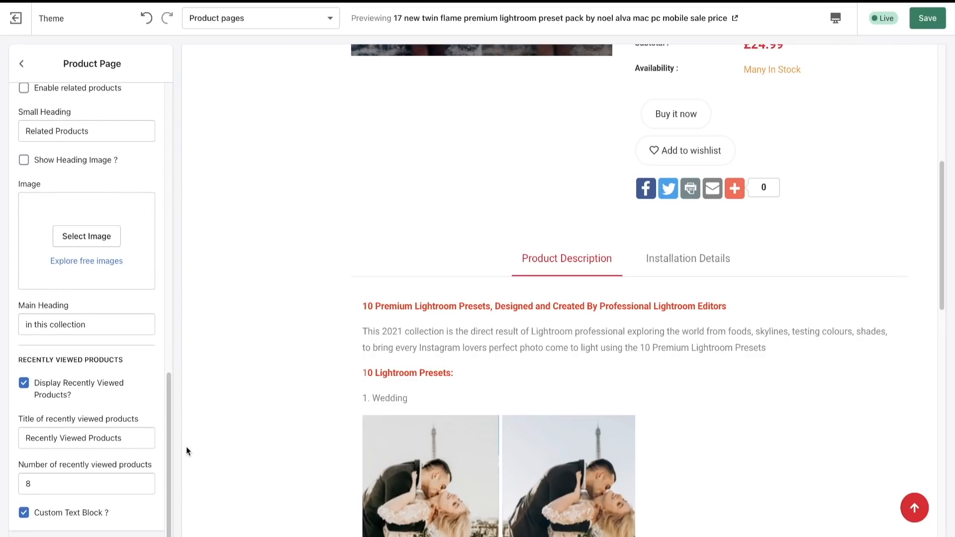
scroll(336, 447, down, 15)
scroll(335, 447, up, 15)
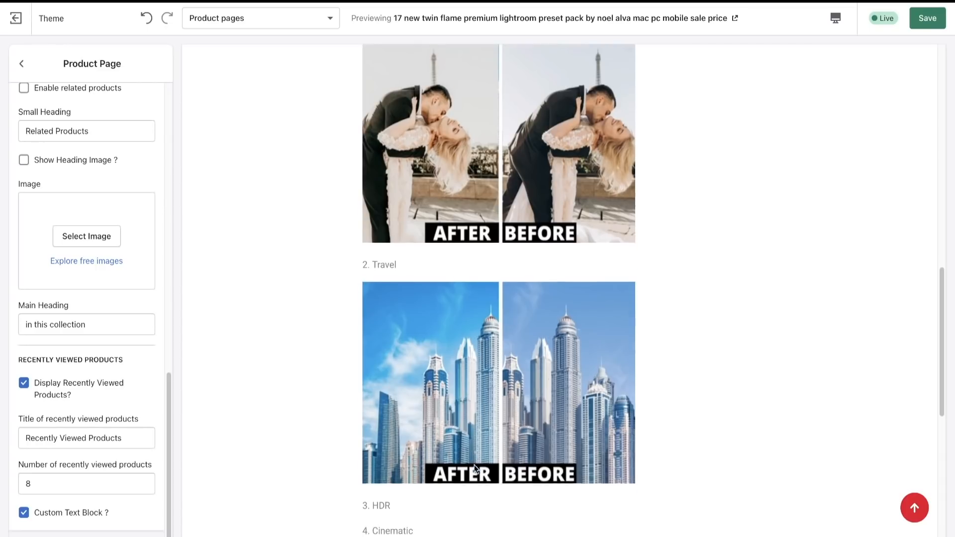
scroll(121, 440, up, 15)
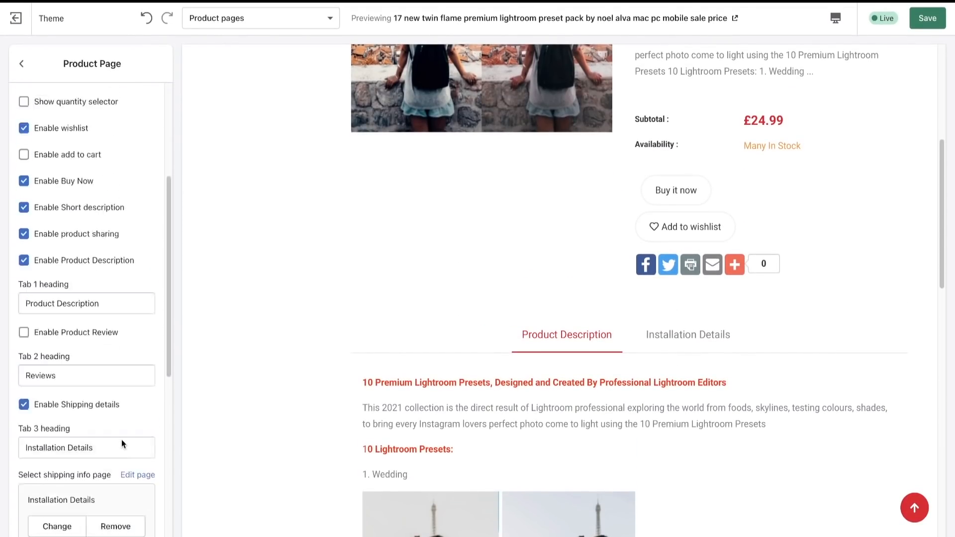
click(22, 63)
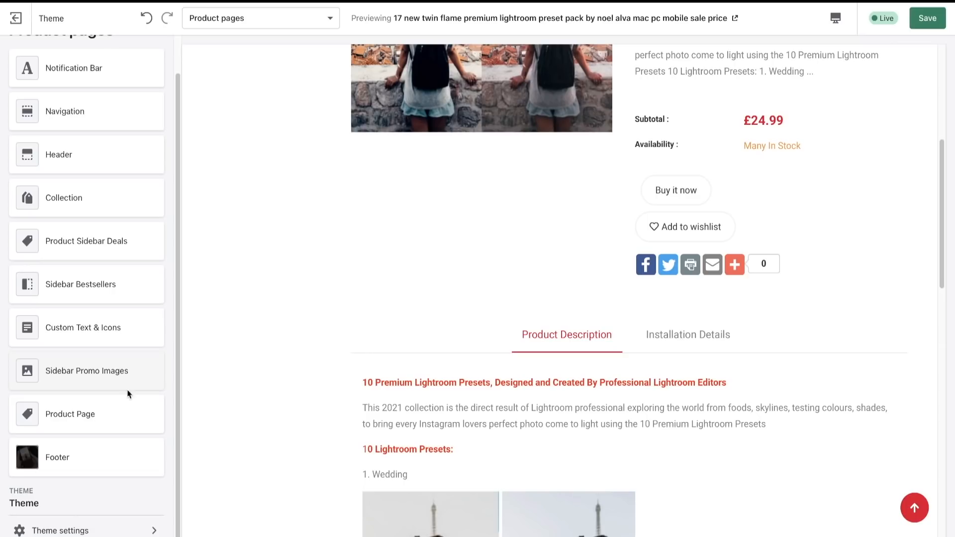
- Inspect the Logo, Favicon and Typography options in the theme settings
click(107, 531)
click(77, 105)
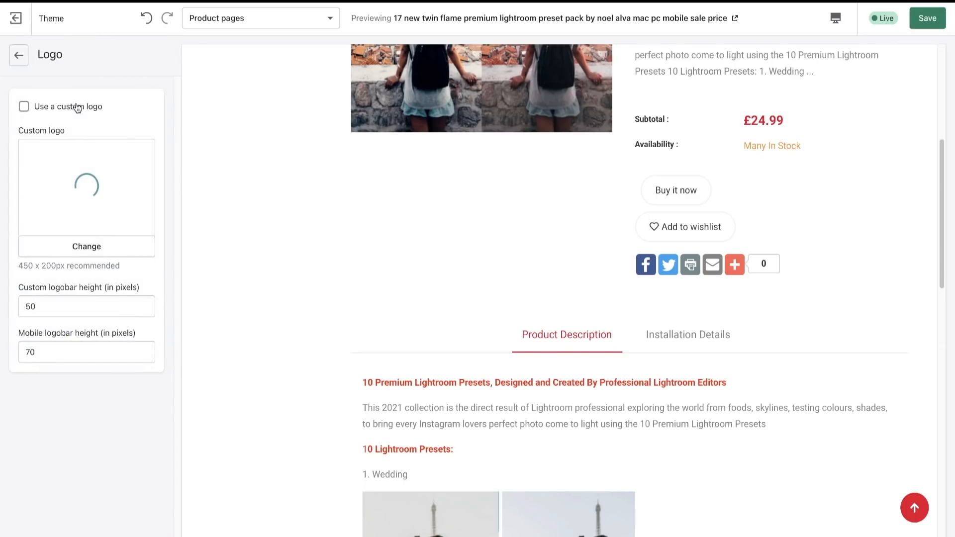
click(20, 60)
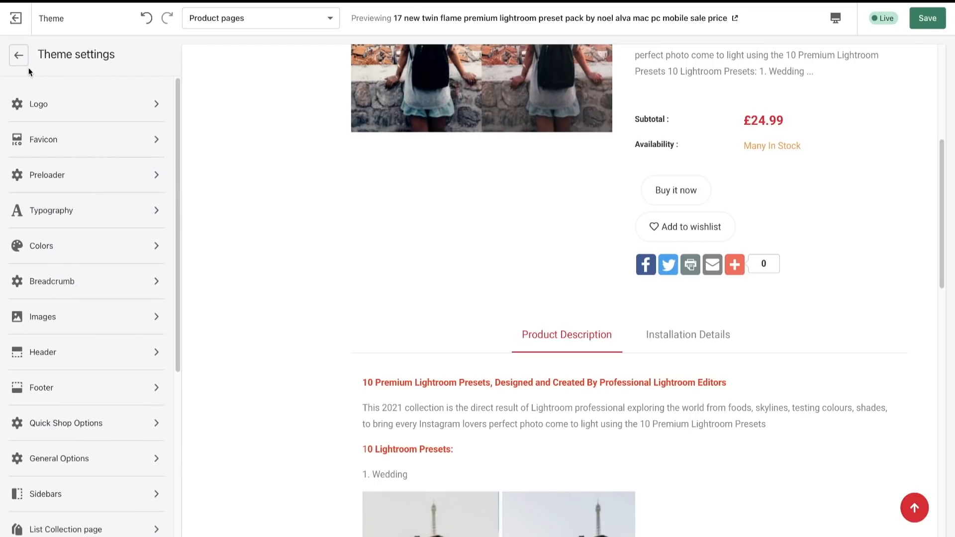
click(93, 140)
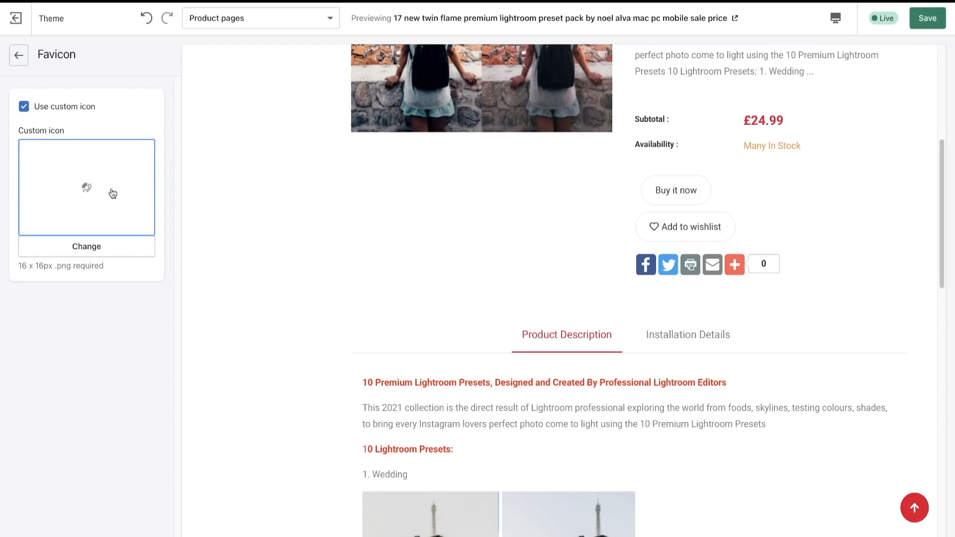
click(22, 64)
click(62, 222)
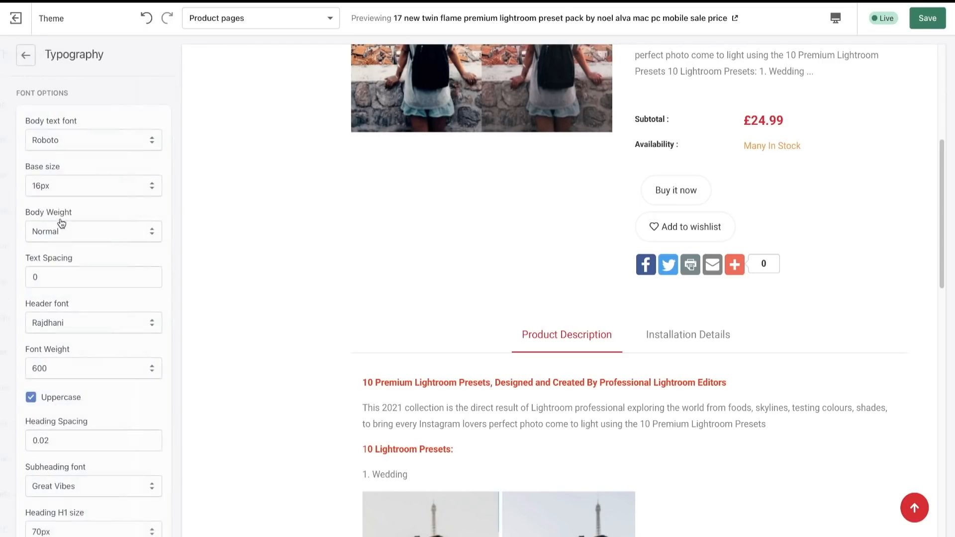
click(20, 61)
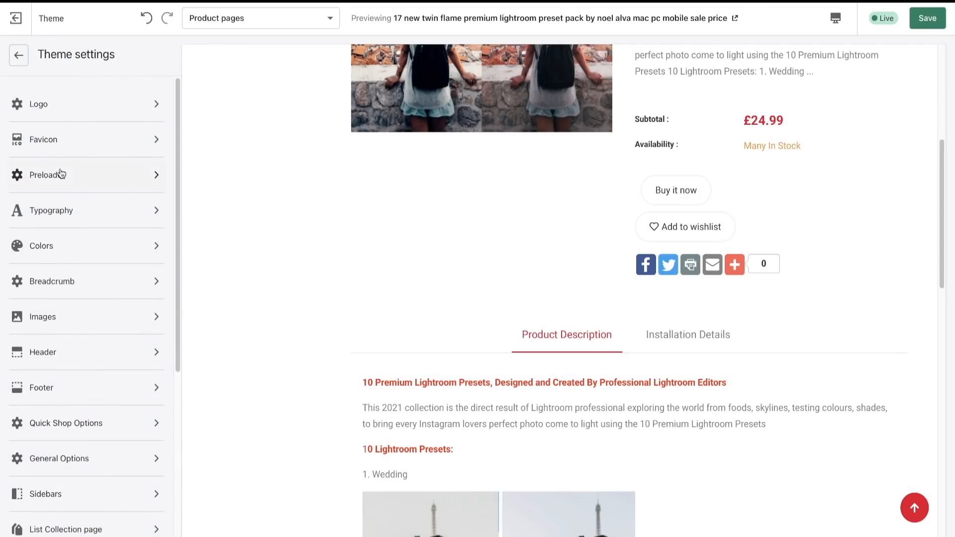
- Inspect the Colors, Breadcrumb and Images options in the theme settings, checking the cart images against the store preview's header
click(74, 241)
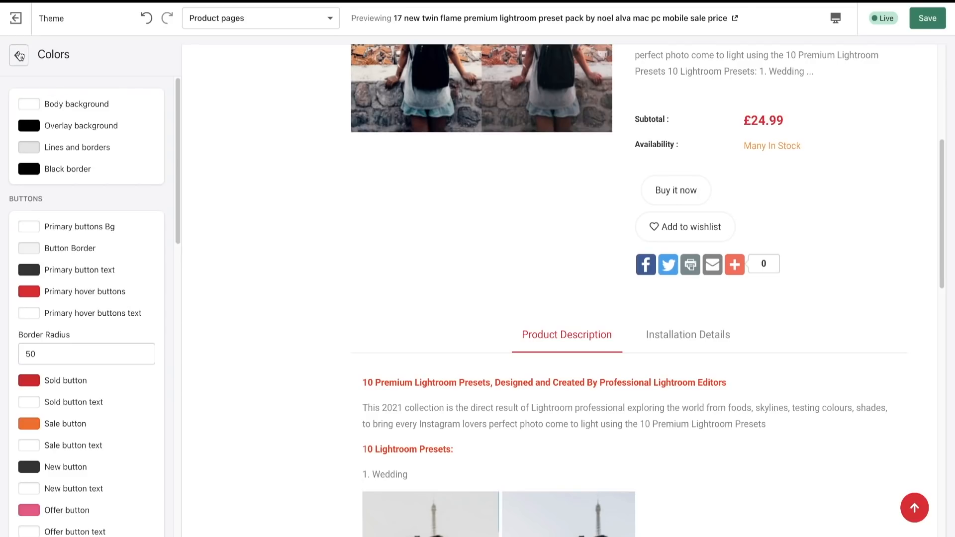
click(19, 55)
click(74, 282)
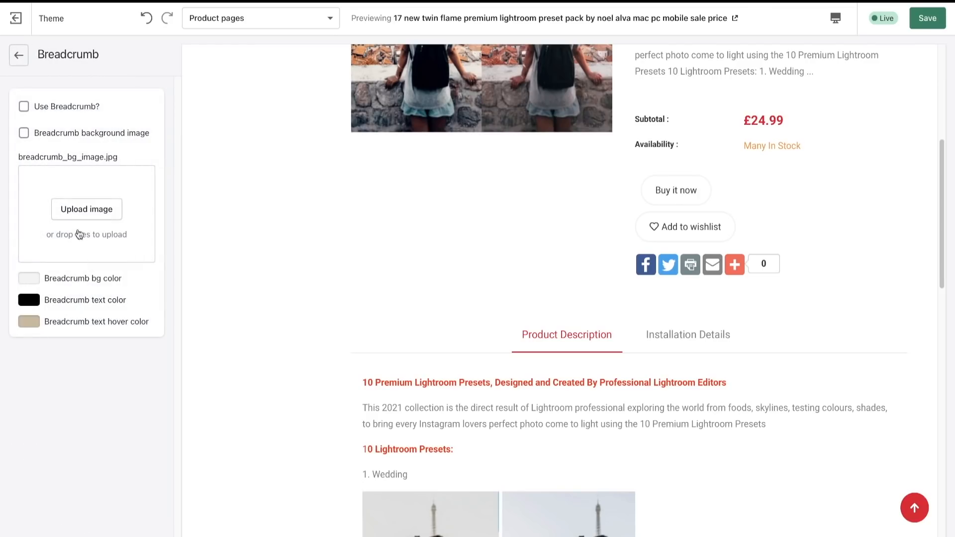
click(22, 64)
click(72, 323)
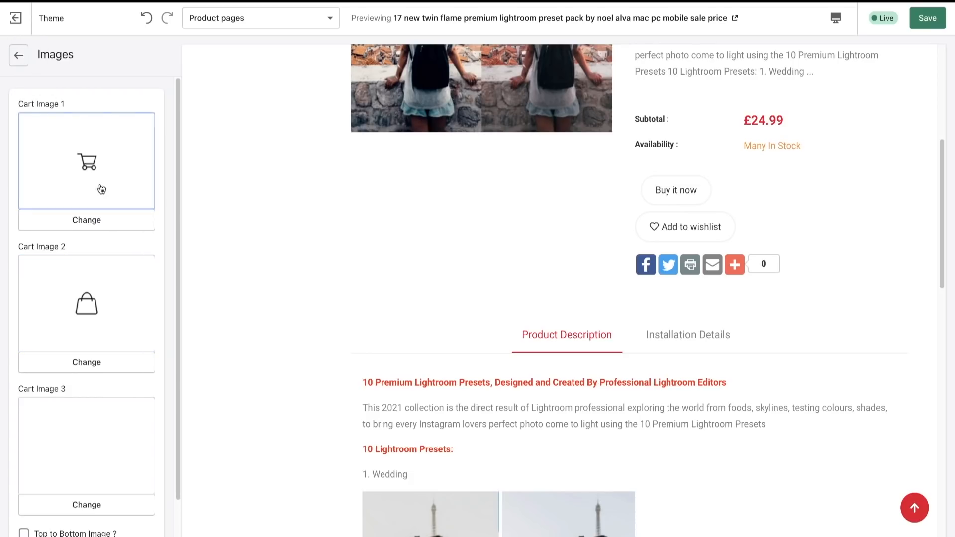
scroll(803, 191, up, 6)
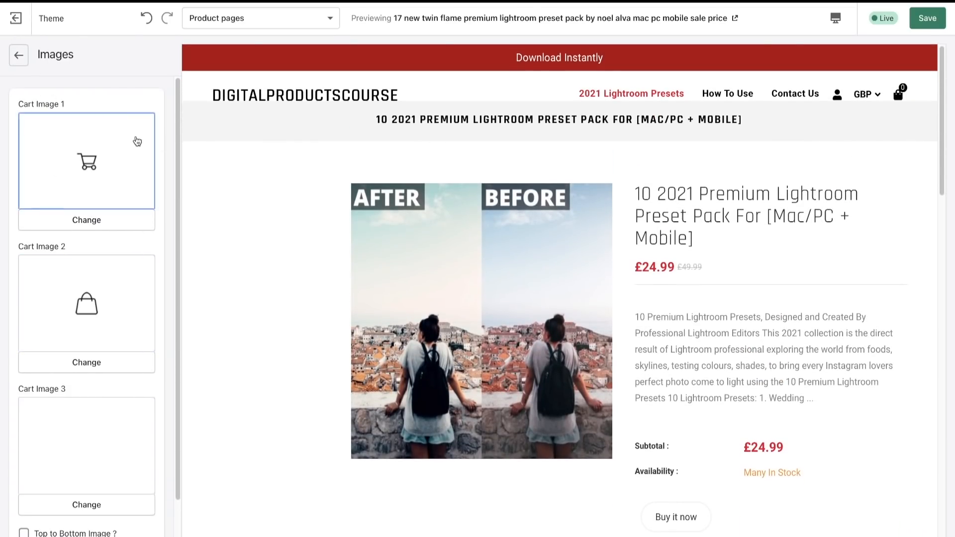
click(18, 55)
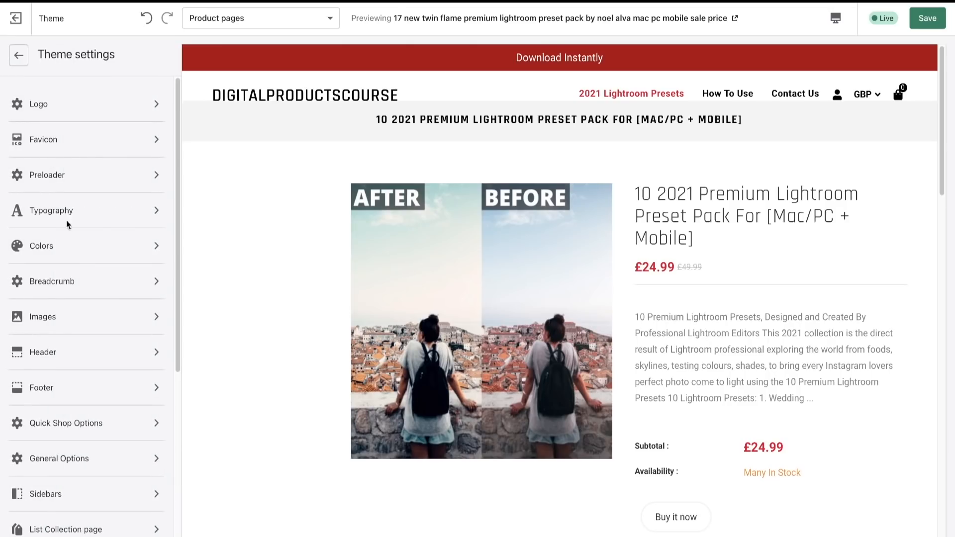
- Inspect the Header, Footer and Quick Shop Options in the theme settings
click(90, 353)
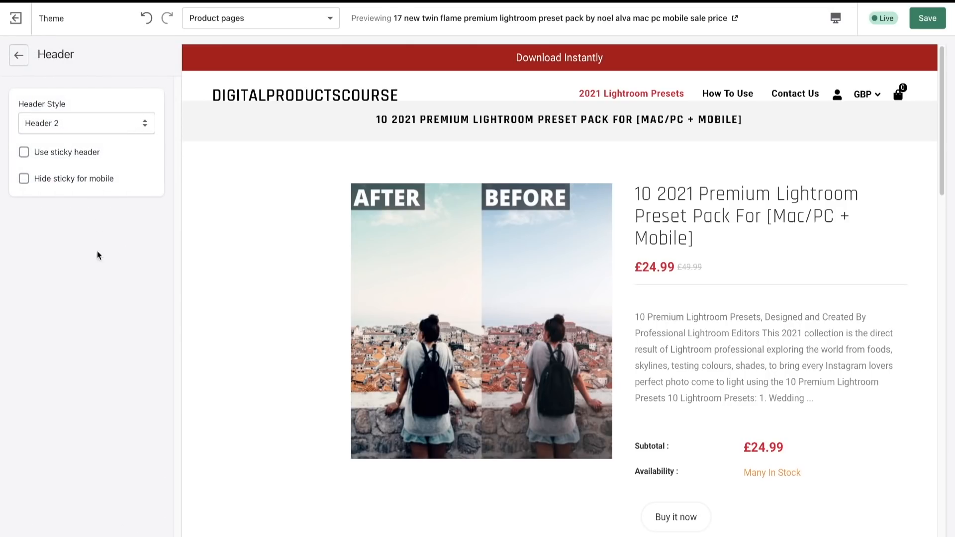
click(18, 63)
scroll(78, 450, down, 2)
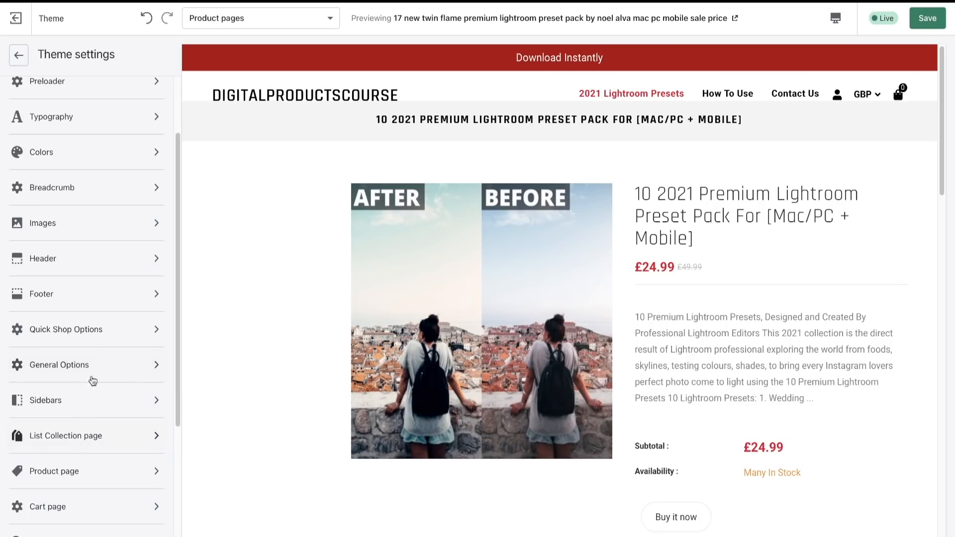
click(91, 294)
click(20, 56)
click(102, 330)
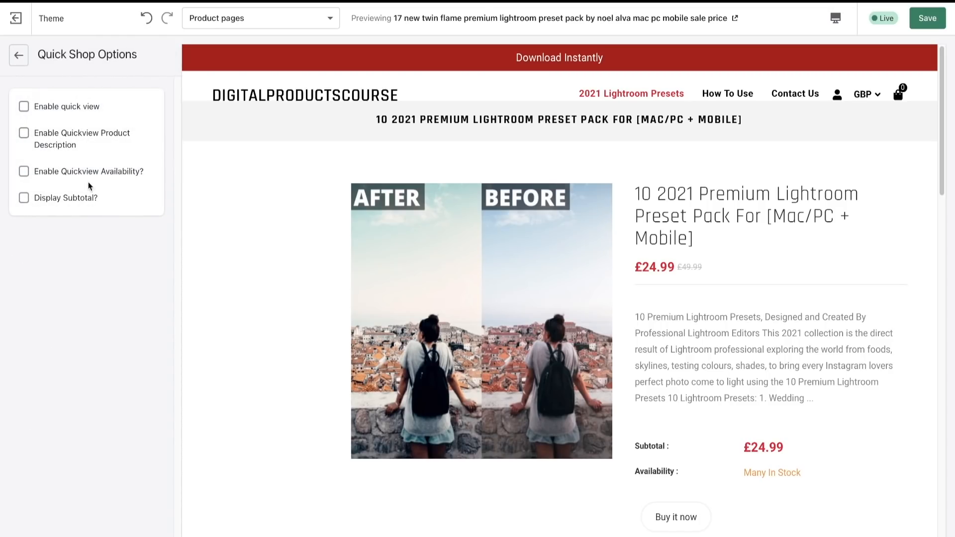
click(19, 58)
- Inspect the General Options and Sidebars settings of the theme
click(84, 366)
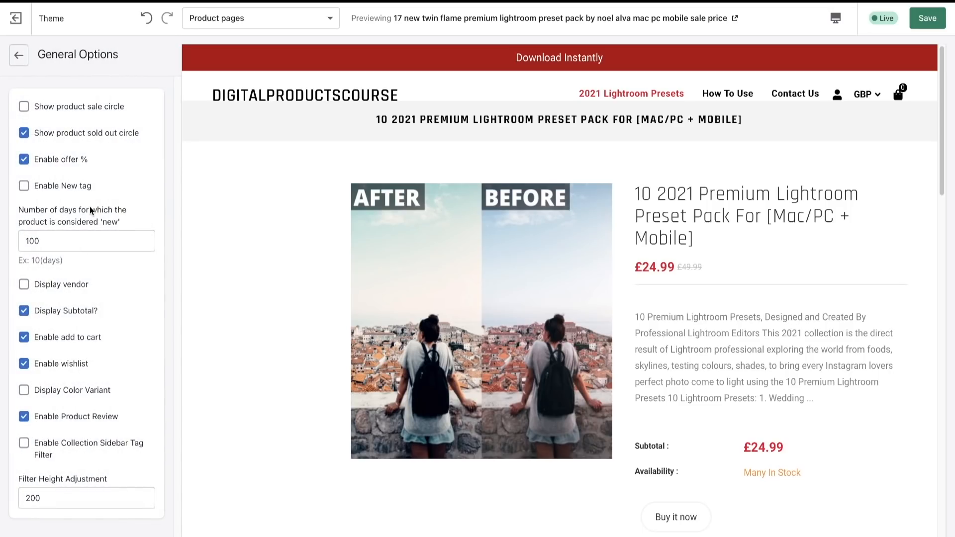
click(18, 58)
click(78, 398)
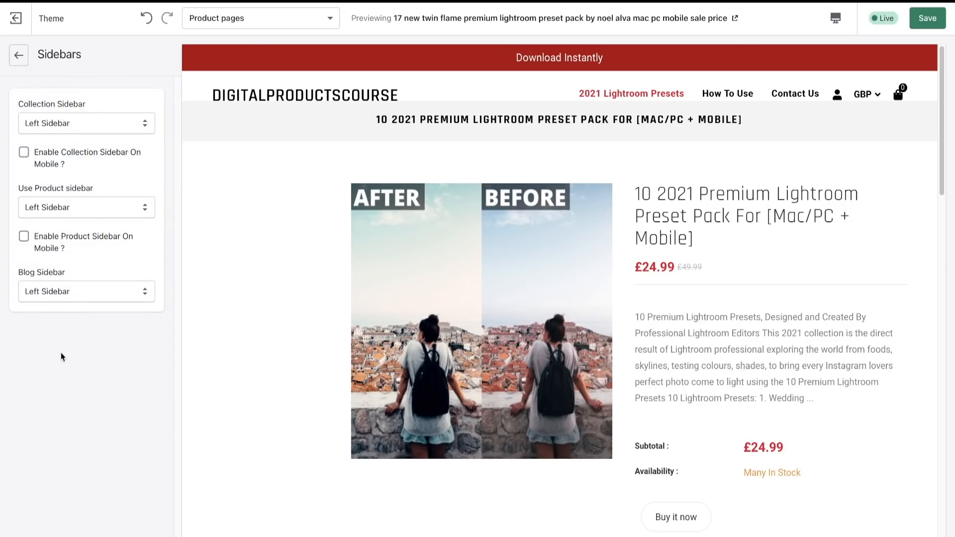
- Inspect the List Collection page and Product page options in the theme settings
click(26, 64)
scroll(95, 298, down, 5)
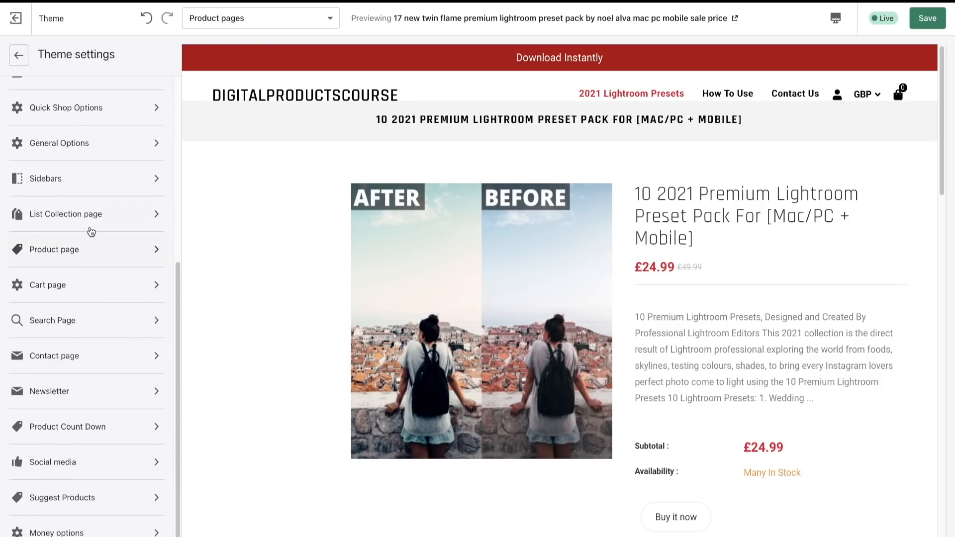
click(90, 223)
click(20, 56)
scroll(92, 374, down, 1)
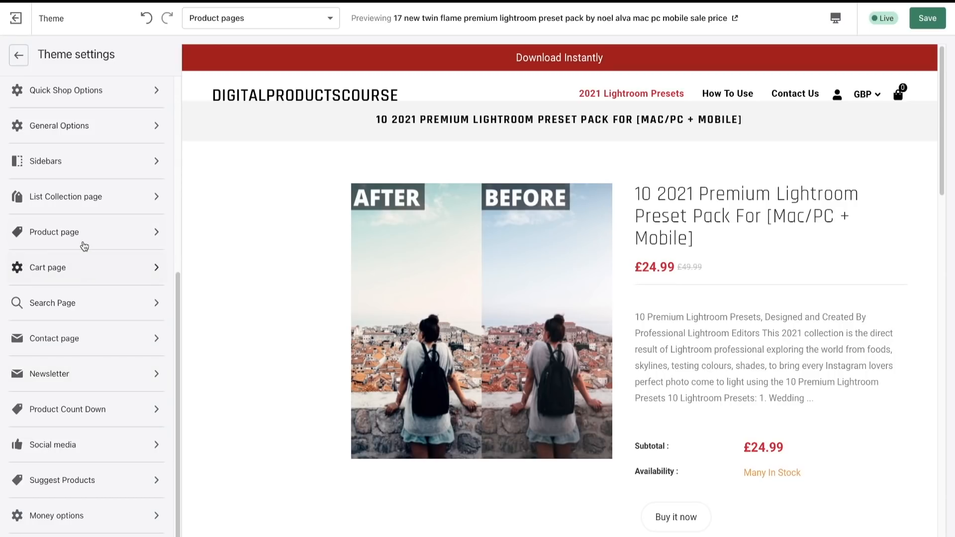
click(18, 232)
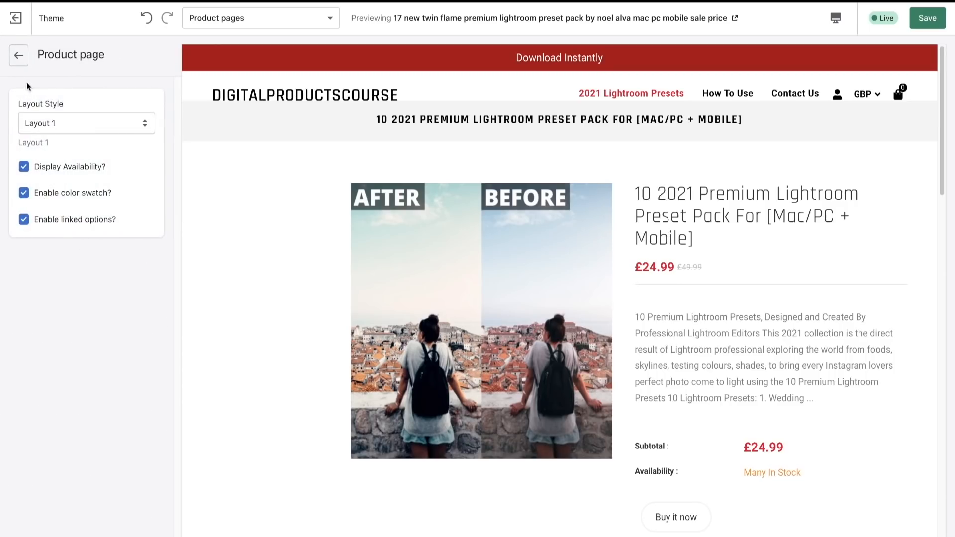
click(19, 55)
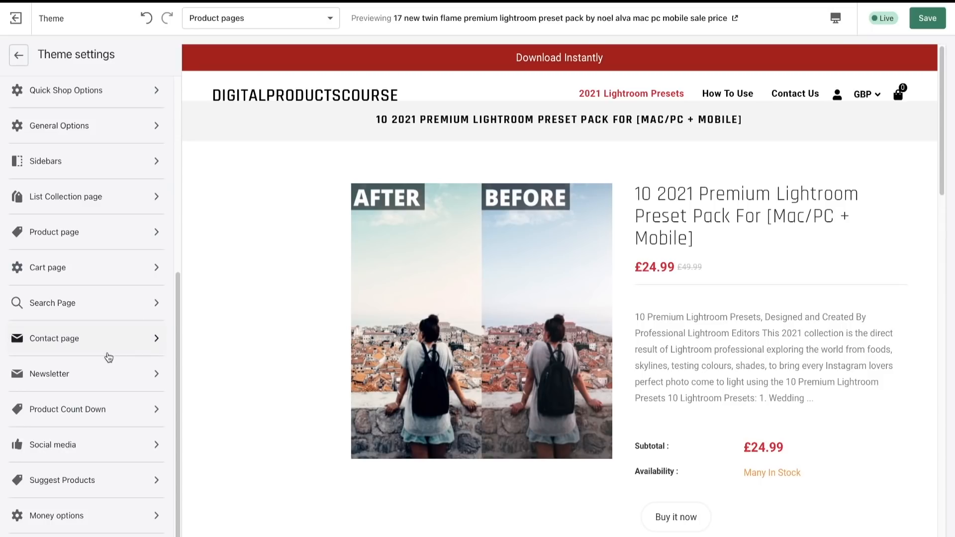
- Inspect the Cart page and Search Page options in the theme settings
click(79, 268)
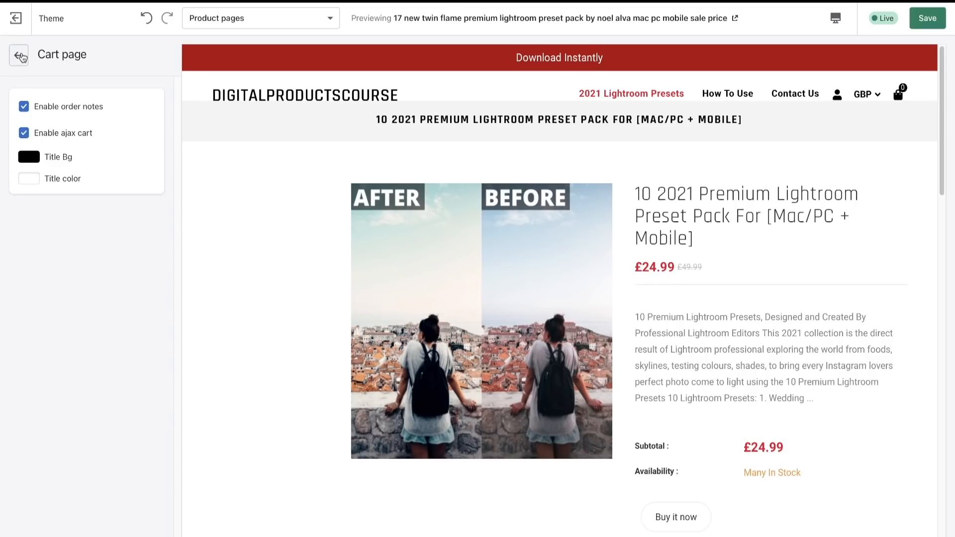
click(20, 56)
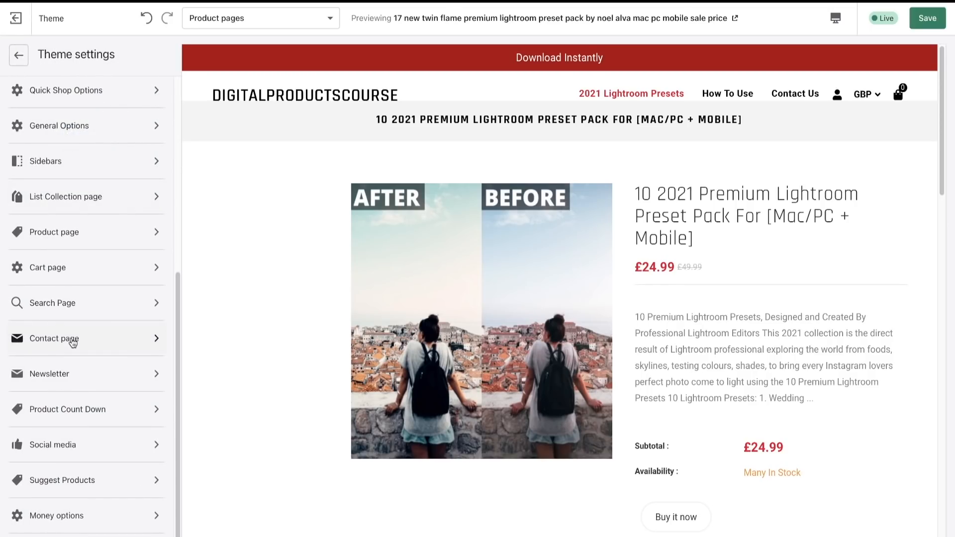
click(67, 310)
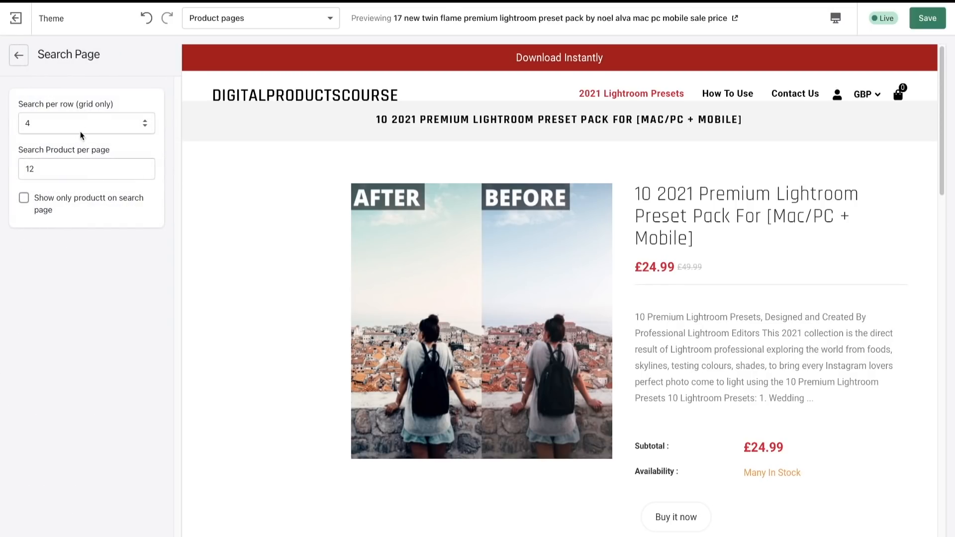
click(20, 56)
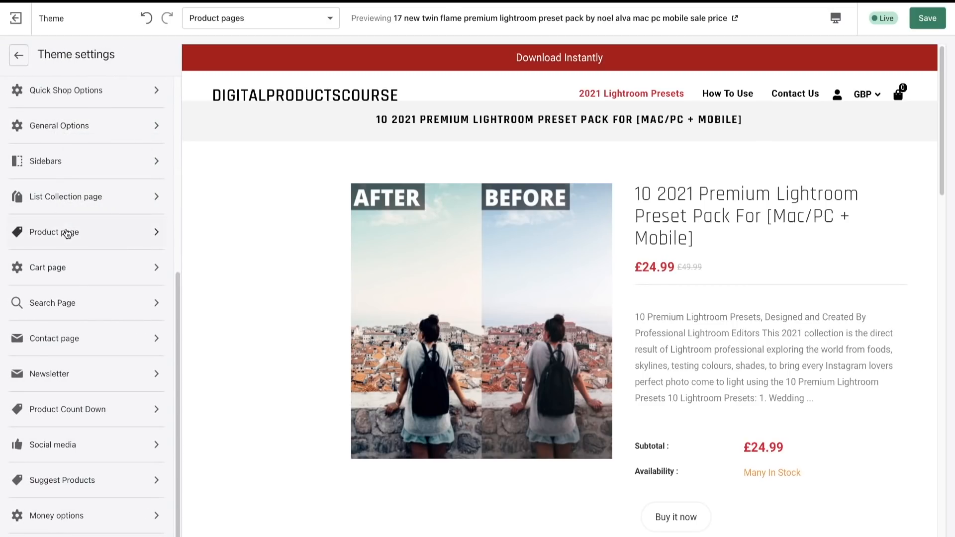
- Inspect the Contact page and Newsletter options in the theme settings
click(88, 335)
scroll(74, 249, down, 10)
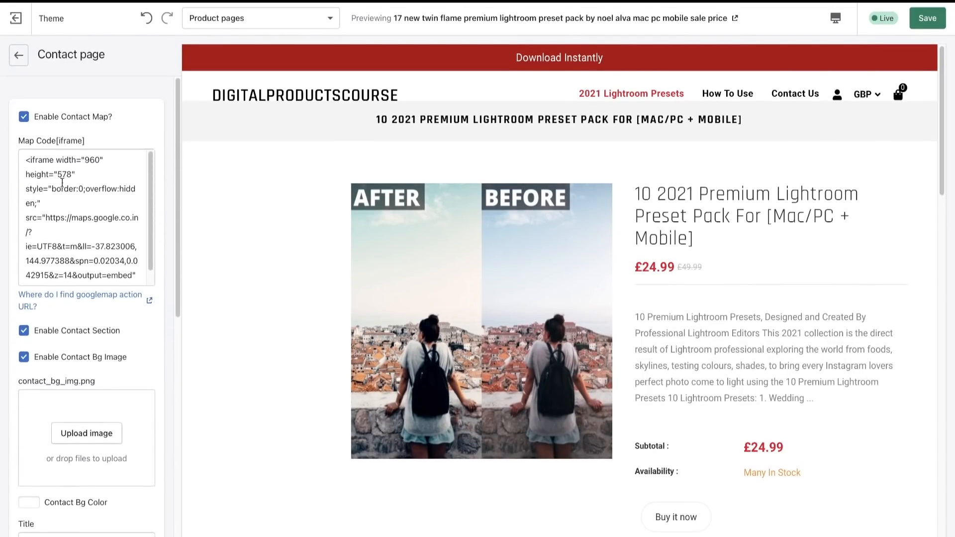
click(20, 56)
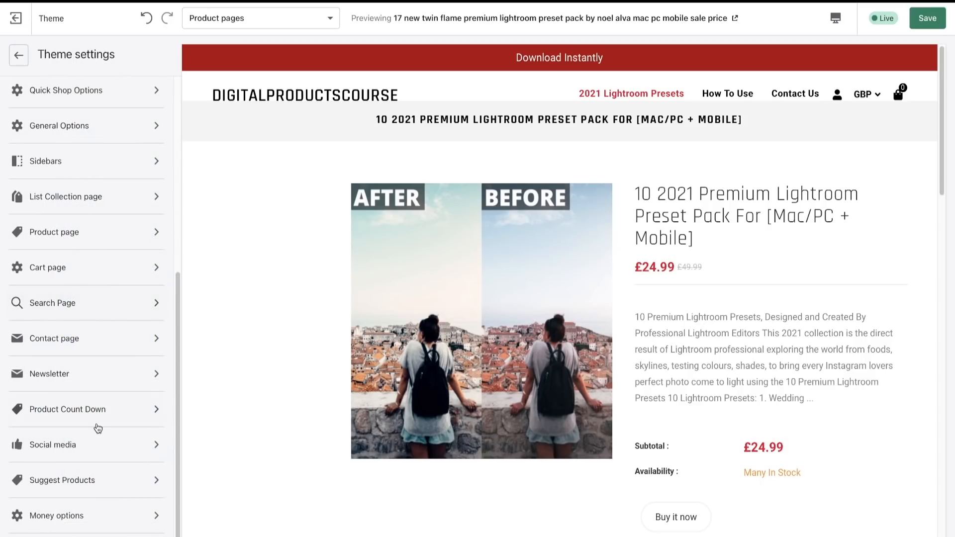
click(95, 389)
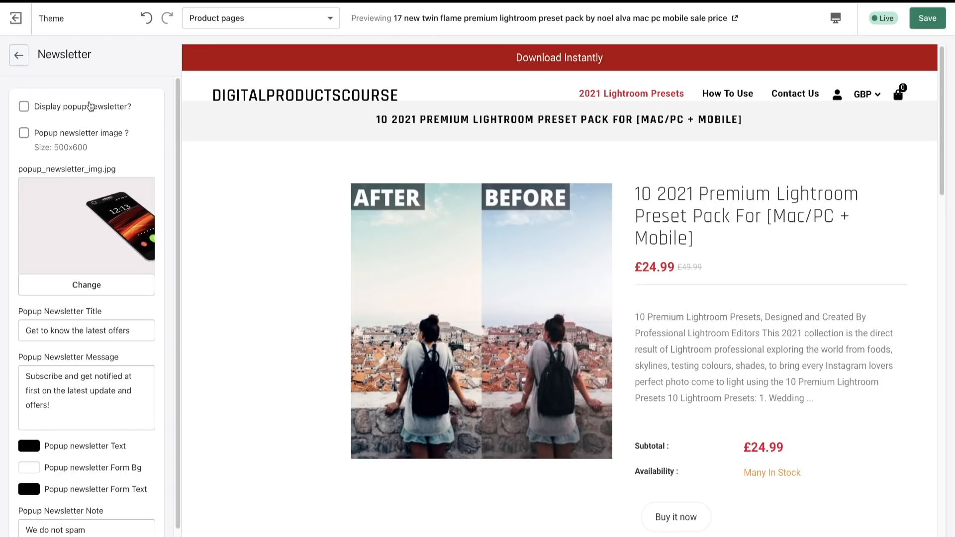
click(20, 56)
- Inspect the Product Count Down and Social media options in the theme settings
scroll(75, 441, down, 1)
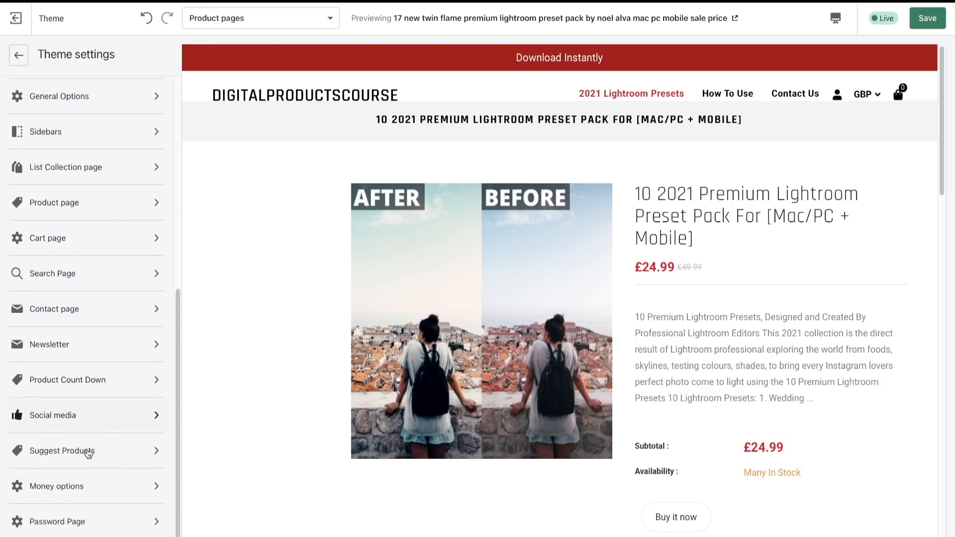
click(72, 393)
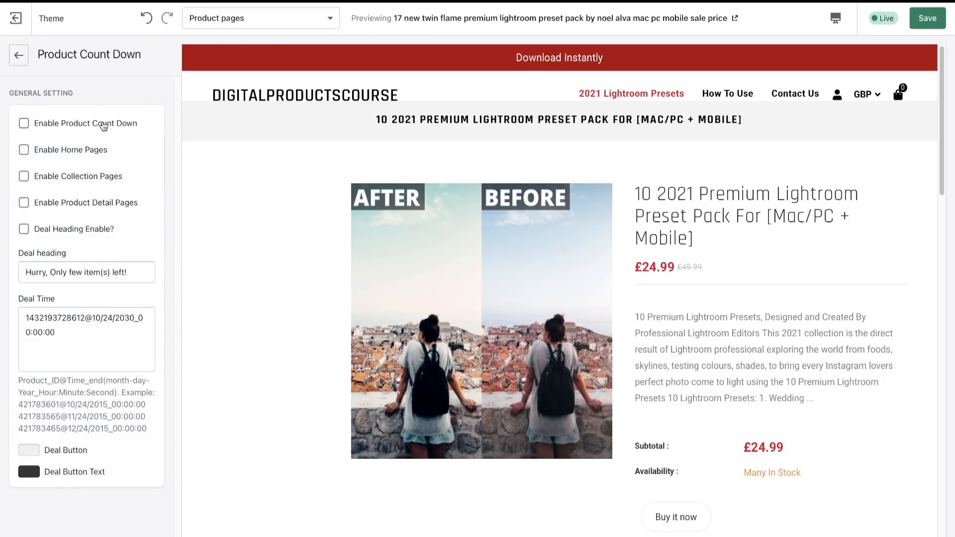
click(20, 56)
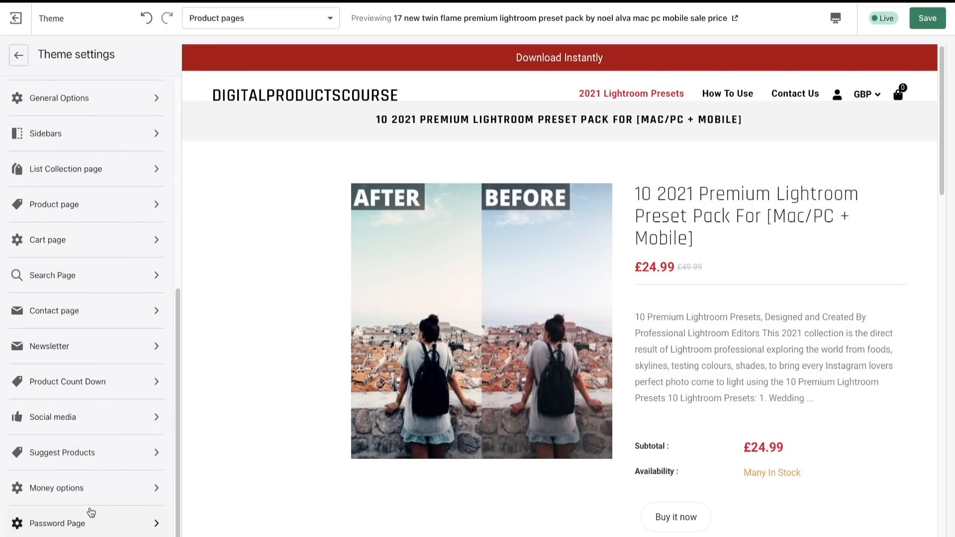
click(90, 428)
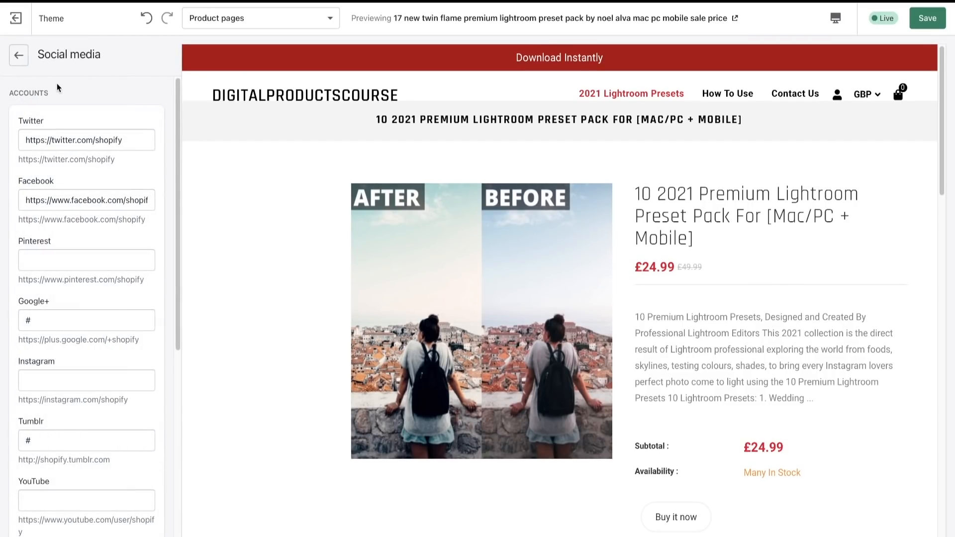
click(19, 55)
- Inspect the Suggest Products, Money options and Password Page settings of the theme
click(100, 454)
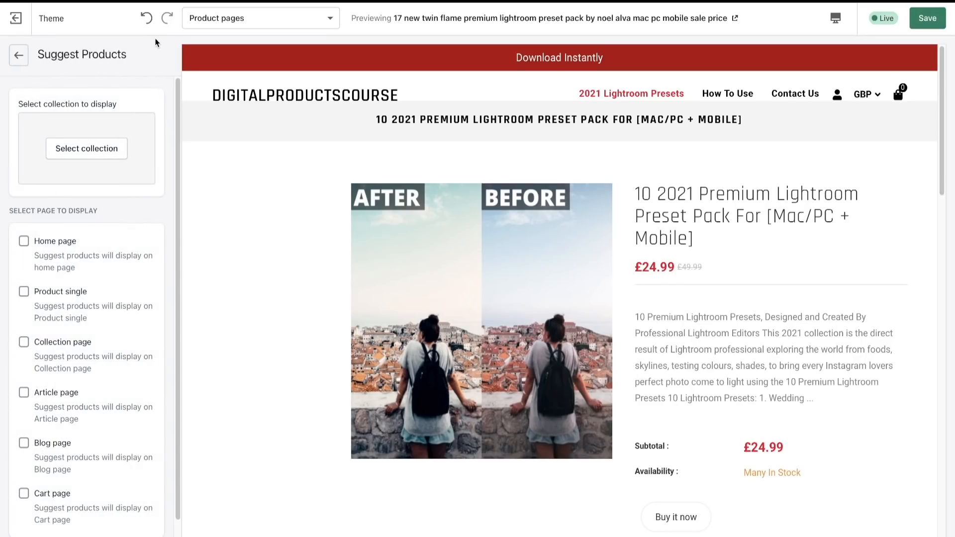
click(19, 56)
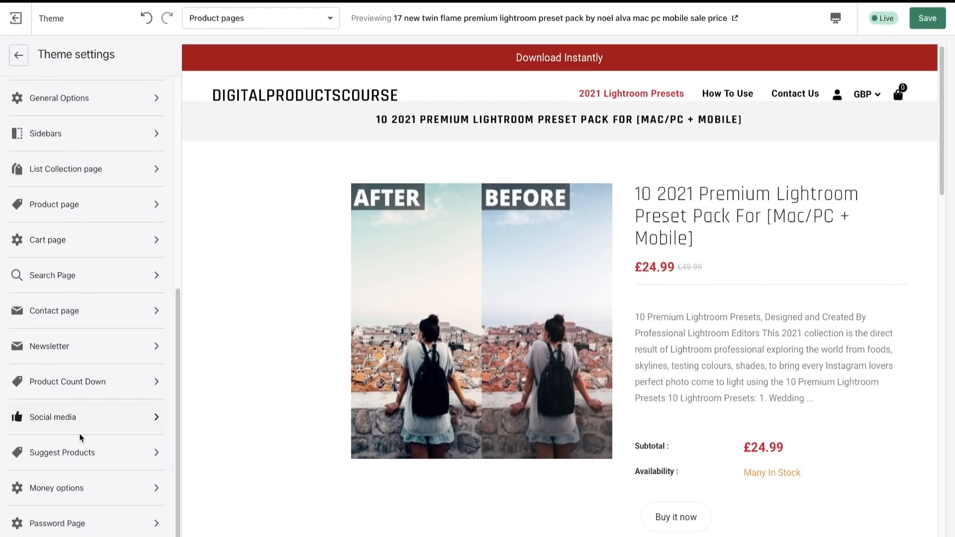
click(70, 487)
click(27, 57)
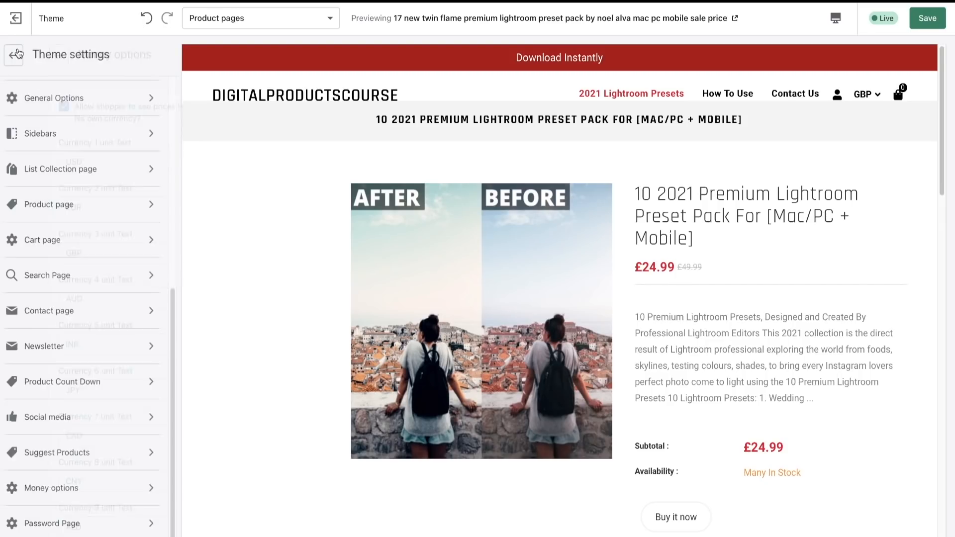
click(67, 523)
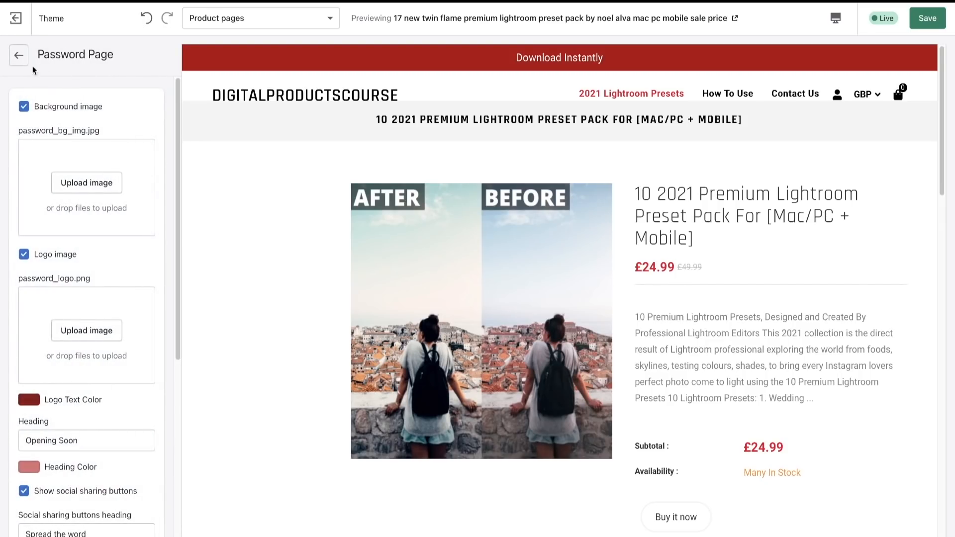
click(20, 56)
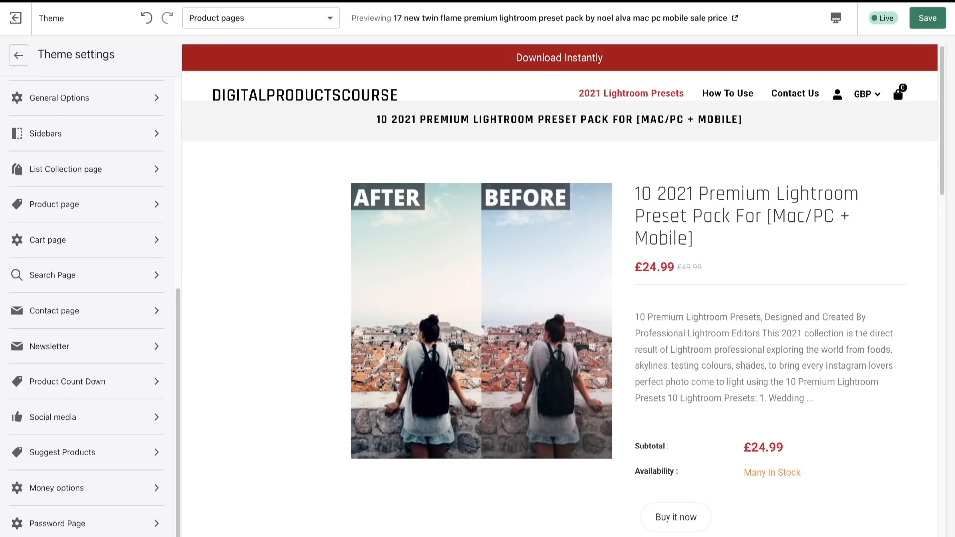
- Inspect the Checkout settings of the theme, then return to the product page's section list
click(69, 536)
scroll(74, 195, down, 5)
scroll(74, 194, up, 5)
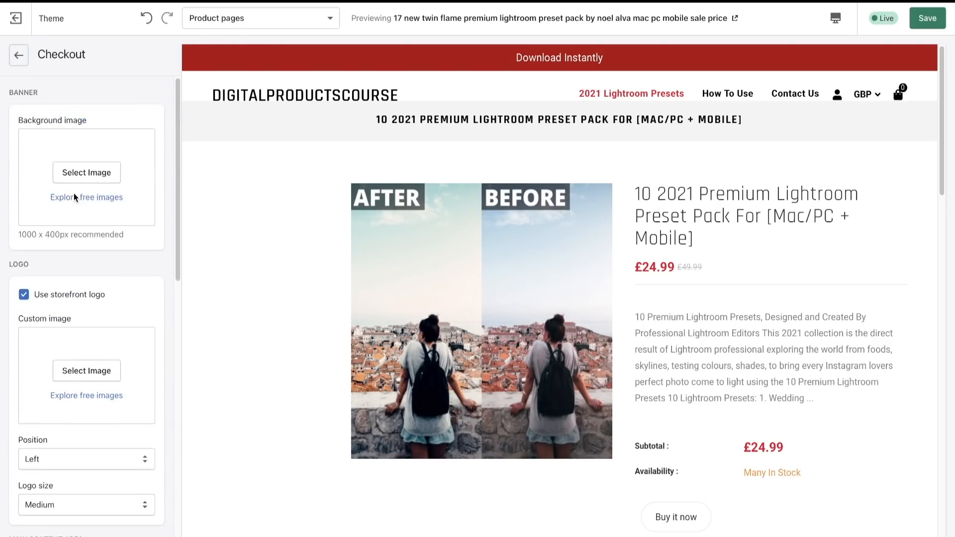
click(22, 57)
scroll(97, 255, up, 10)
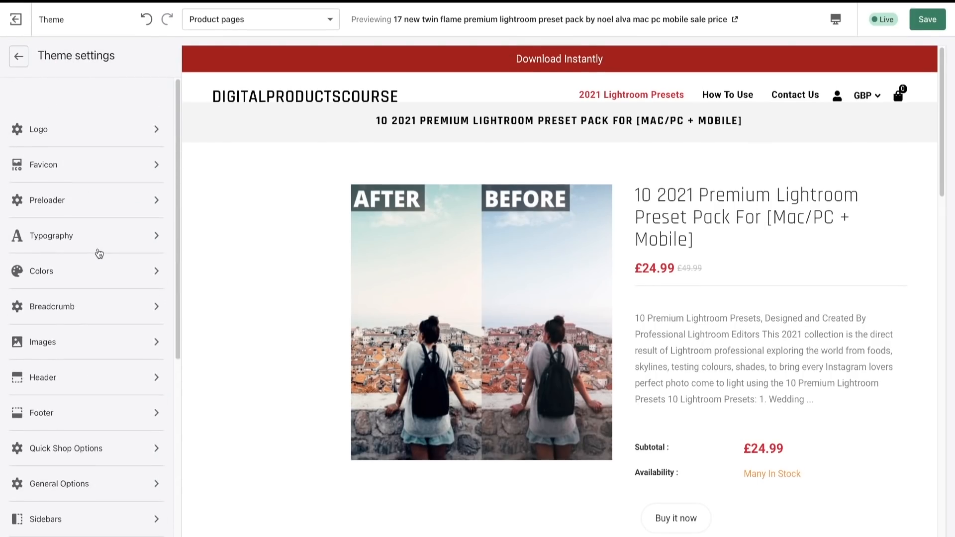
click(19, 55)
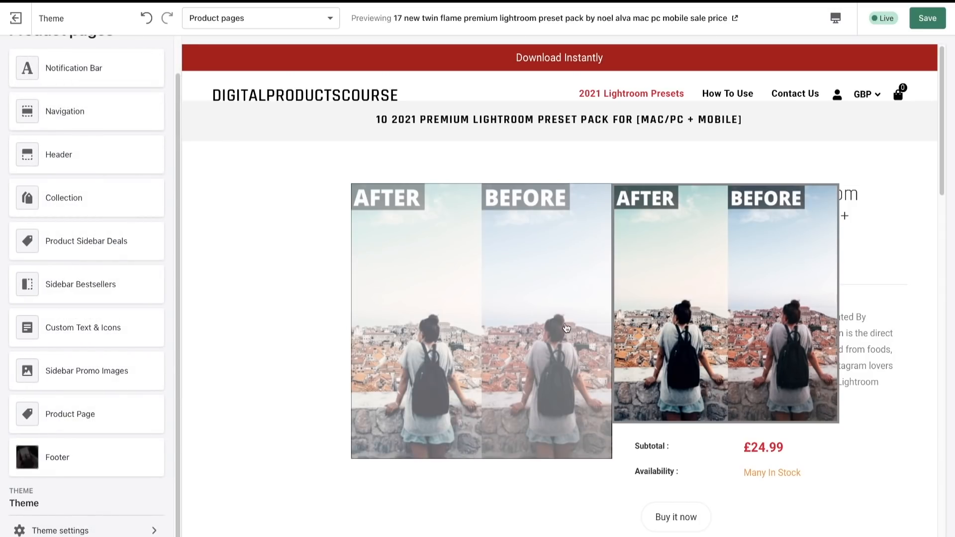
- Review the product page preview down to its footer, including the Product Description and Installation Details content
scroll(760, 366, down, 10)
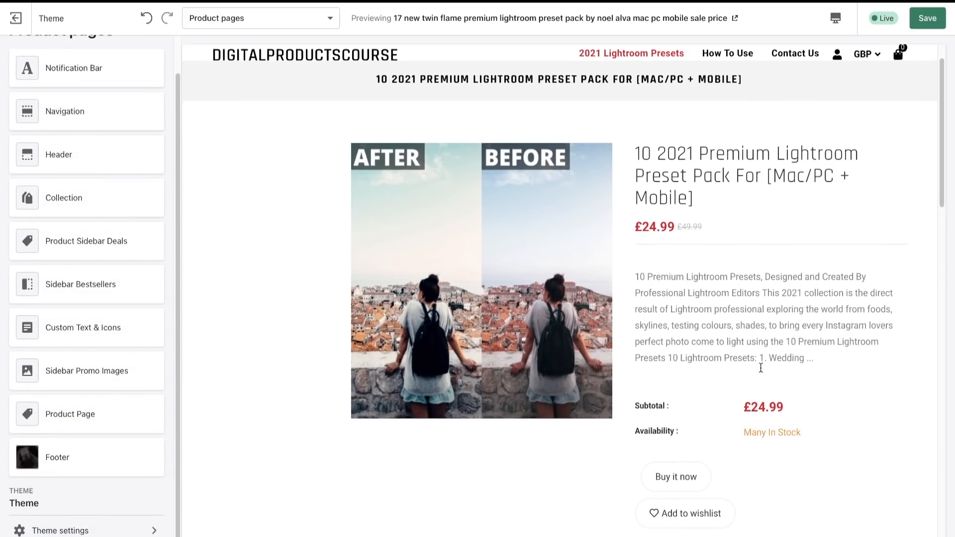
scroll(761, 372, down, 10)
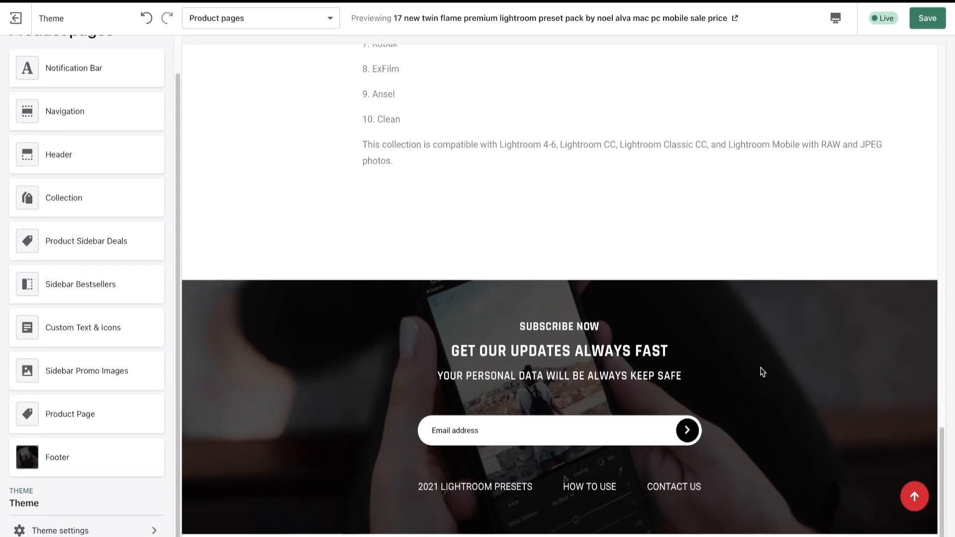
scroll(761, 372, up, 10)
scroll(762, 372, up, 10)
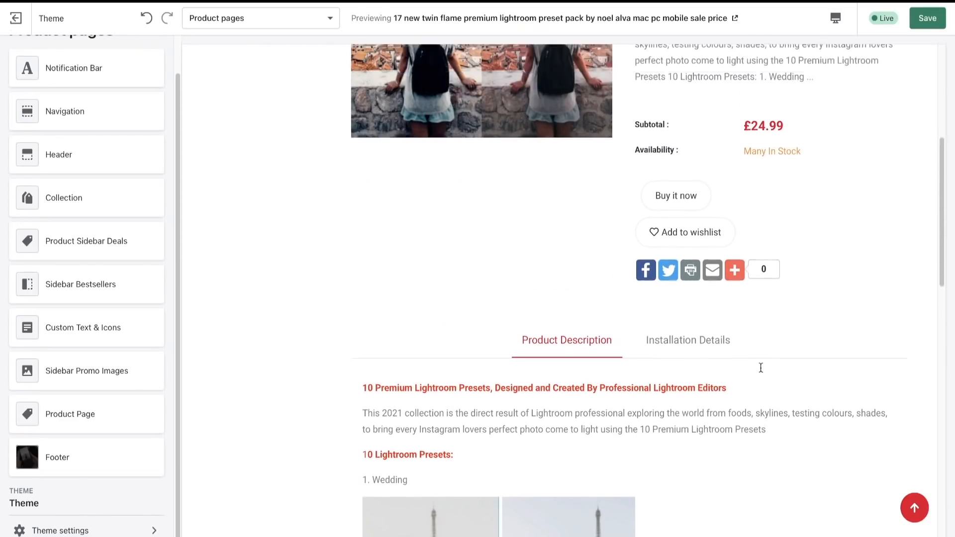
click(686, 429)
click(572, 420)
scroll(587, 401, up, 5)
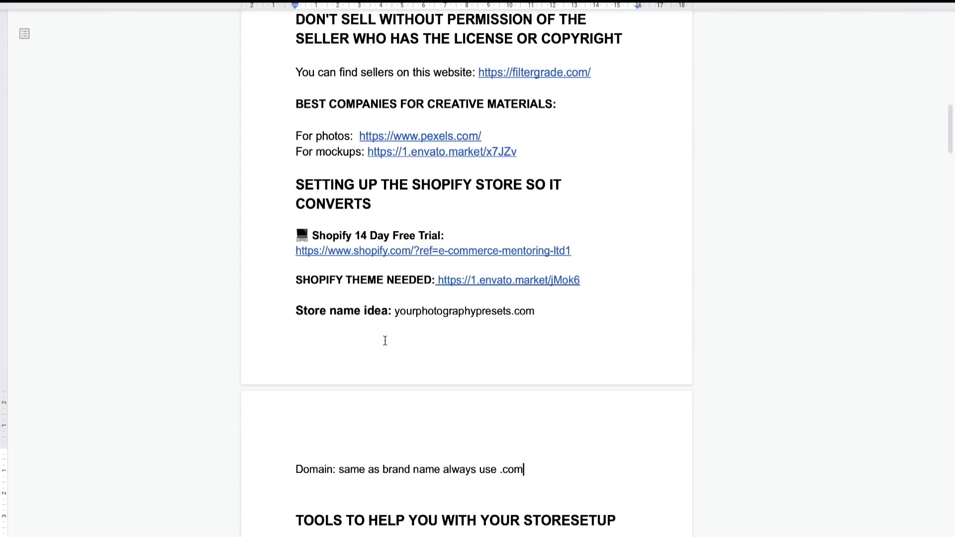
- Switch to the course notes document and read the required store pages, including How to use and the FAQ
scroll(393, 339, down, 8)
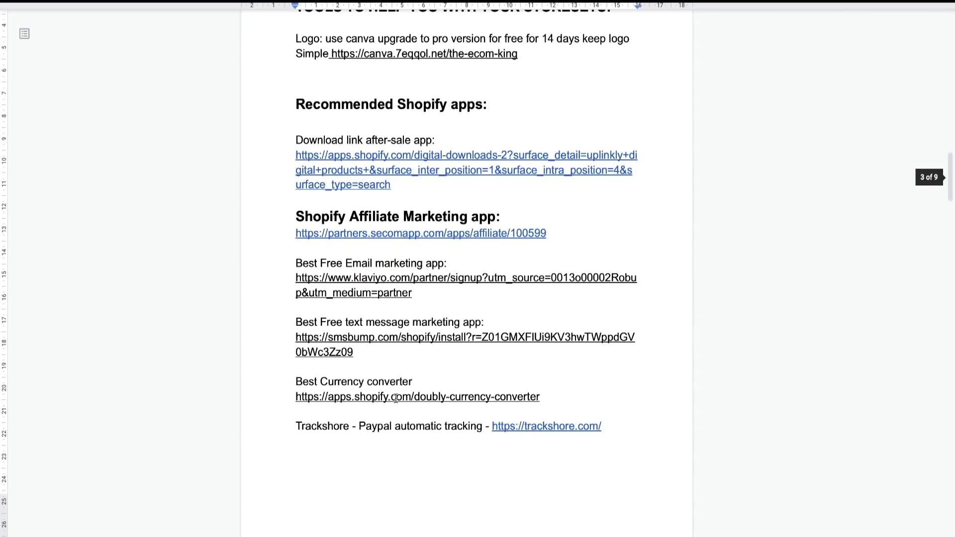
scroll(396, 398, down, 8)
scroll(396, 398, up, 20)
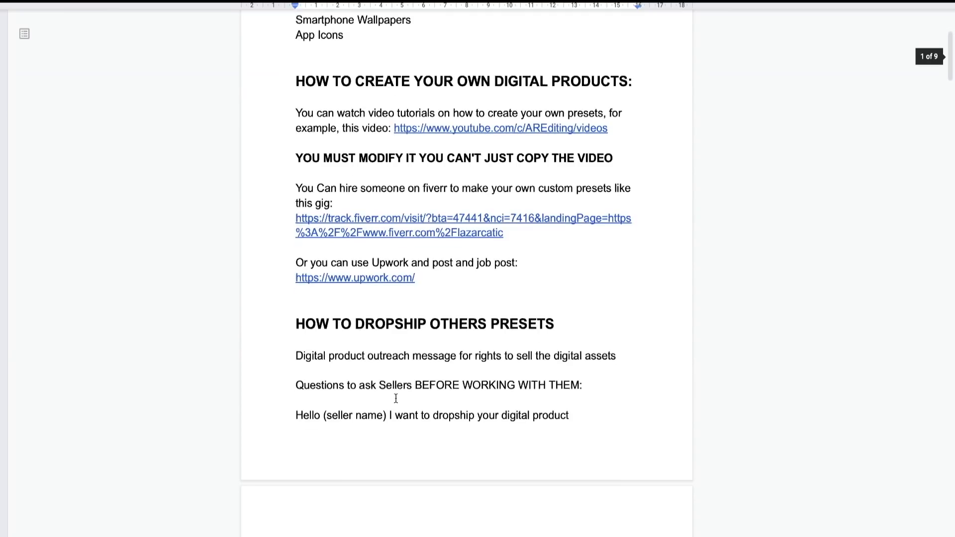
scroll(396, 398, down, 20)
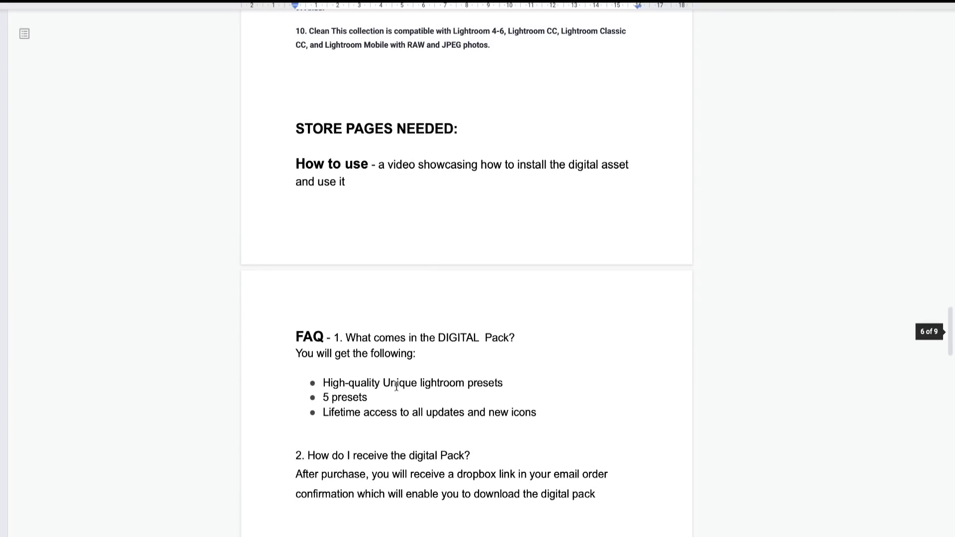
scroll(397, 387, down, 8)
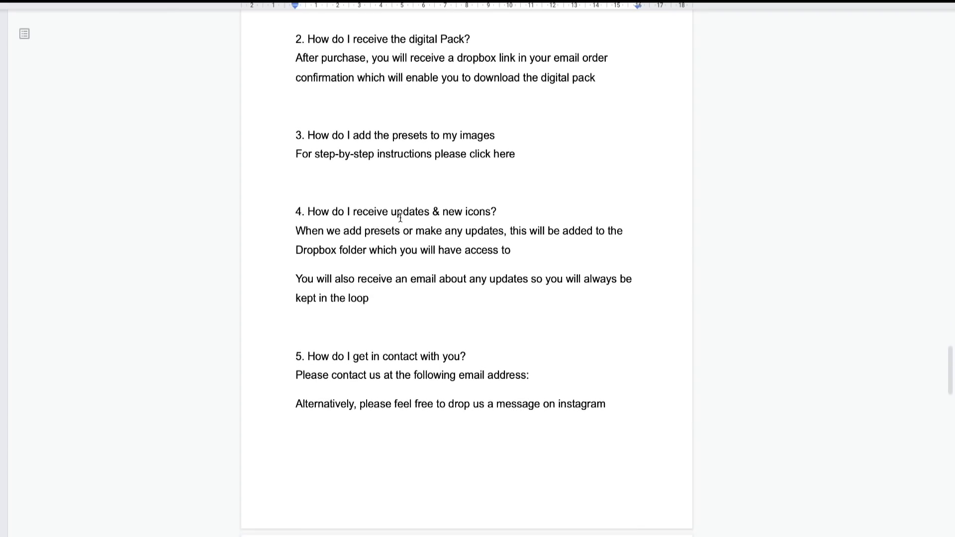
- Read the Refund Policy and Terms & Conditions templates in the course notes, continuing to the ad examples
scroll(401, 218, down, 10)
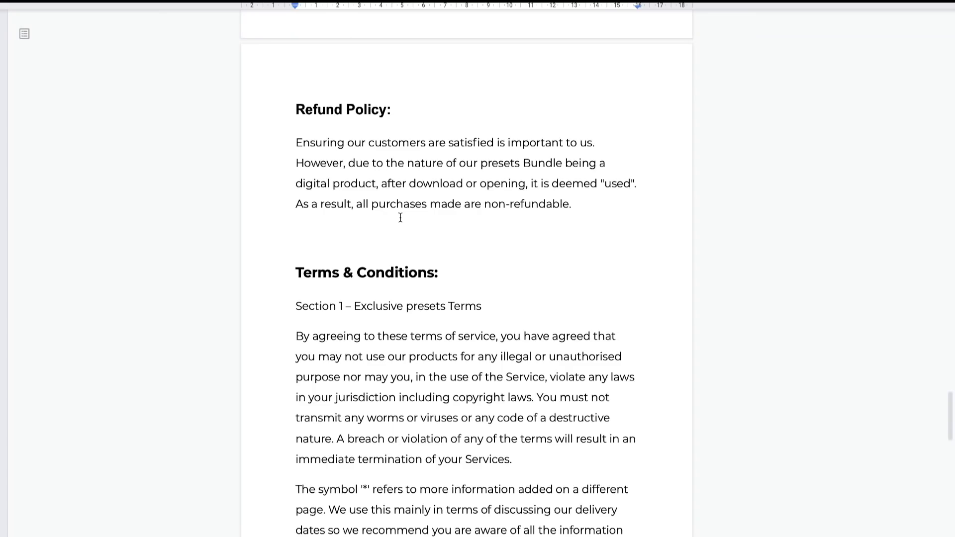
drag(292, 141, 599, 186)
click(620, 201)
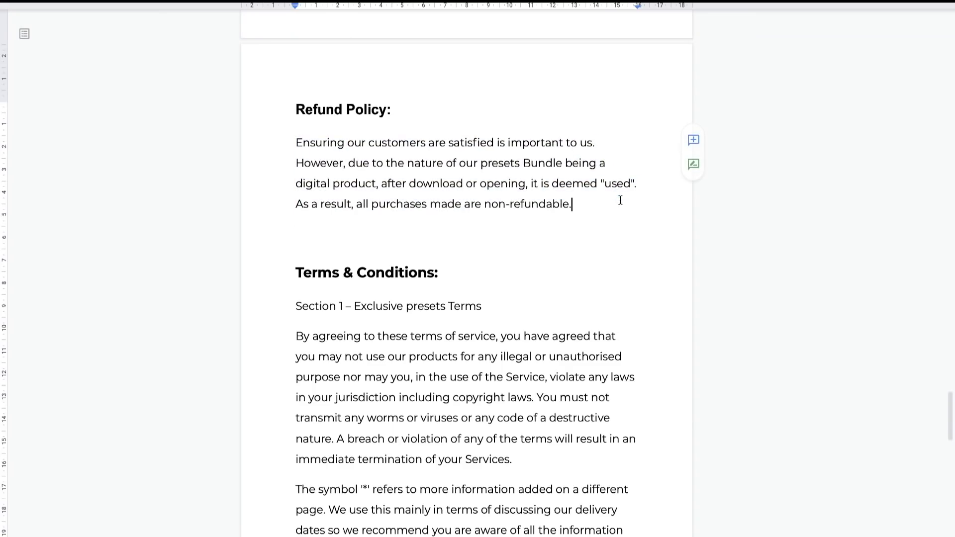
scroll(467, 305, down, 3)
scroll(469, 301, down, 15)
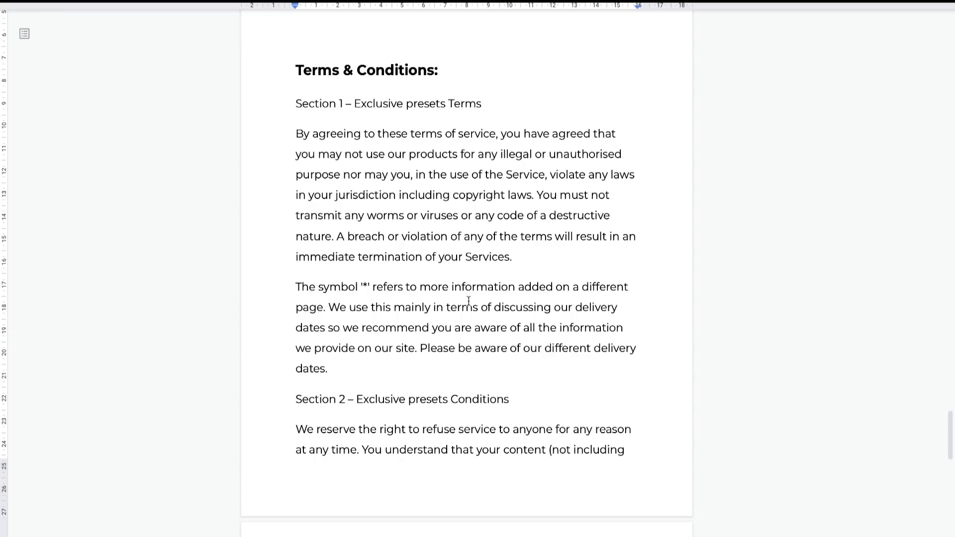
scroll(469, 301, down, 17)
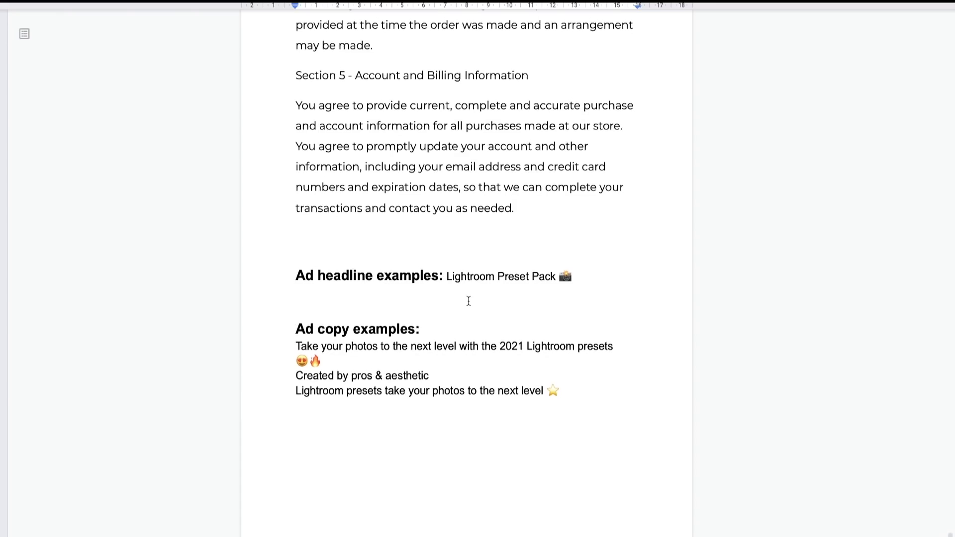
- Look back through the Terms & Conditions template in the course notes, then leave the blank new page for the store's Pages list
scroll(469, 301, up, 13)
scroll(469, 301, up, 15)
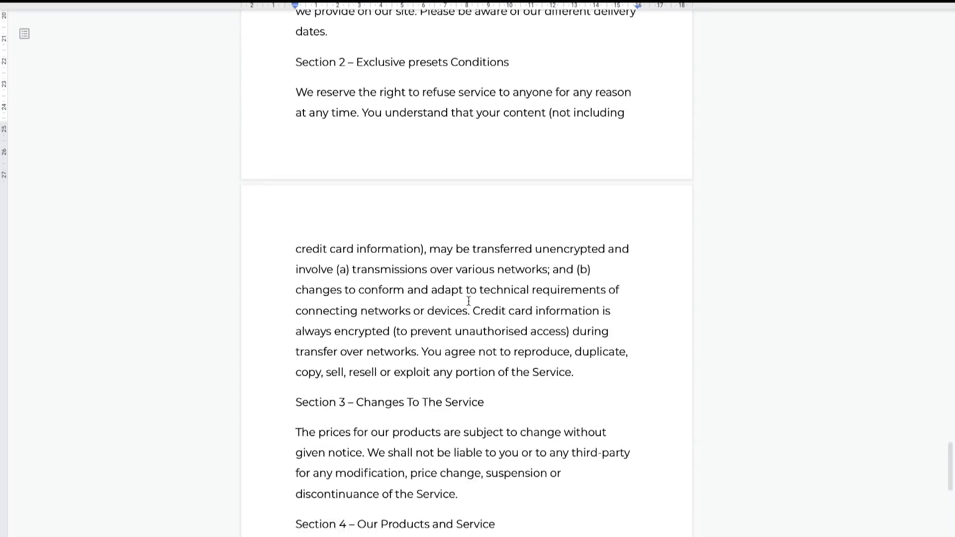
scroll(469, 301, up, 5)
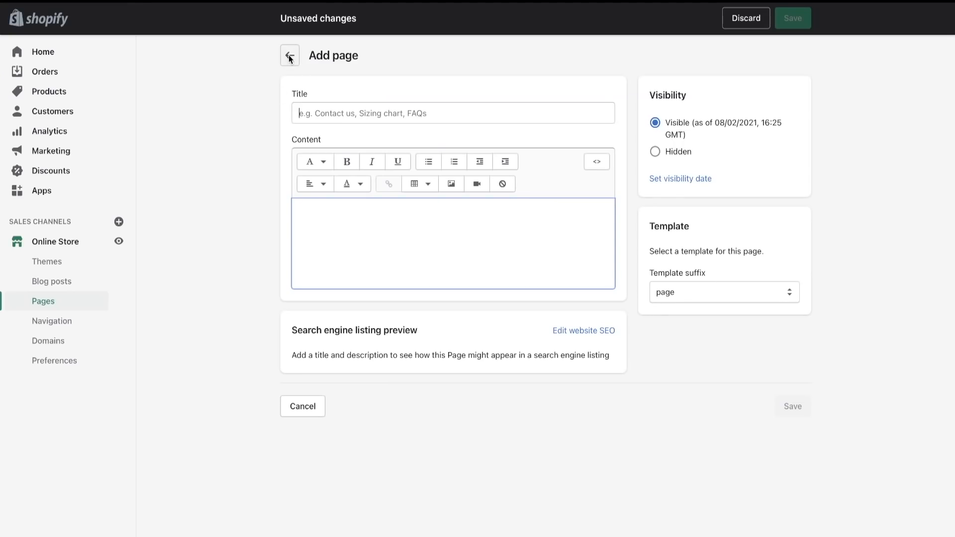
click(289, 57)
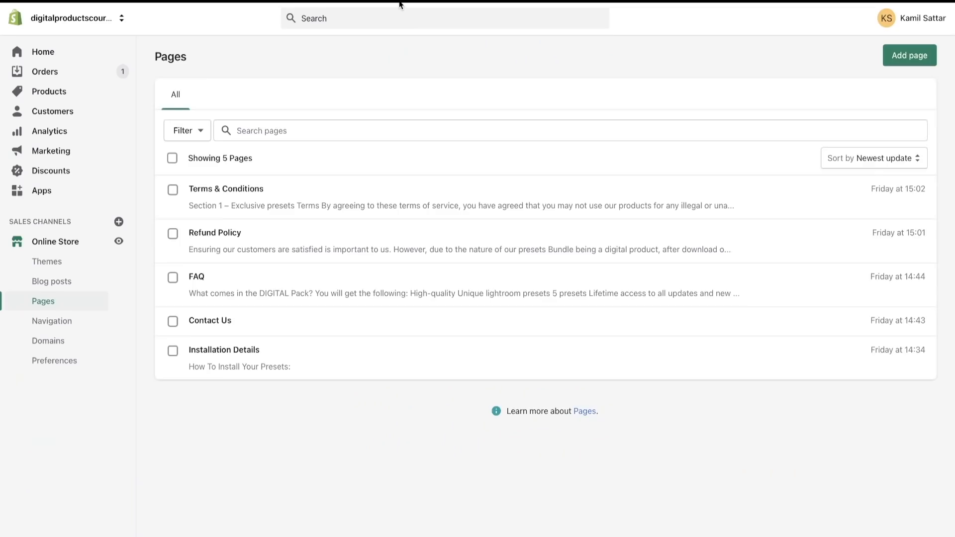
- Open the Footer menu in the store navigation, inspect the link field for a new menu item, and cancel the addition
click(64, 329)
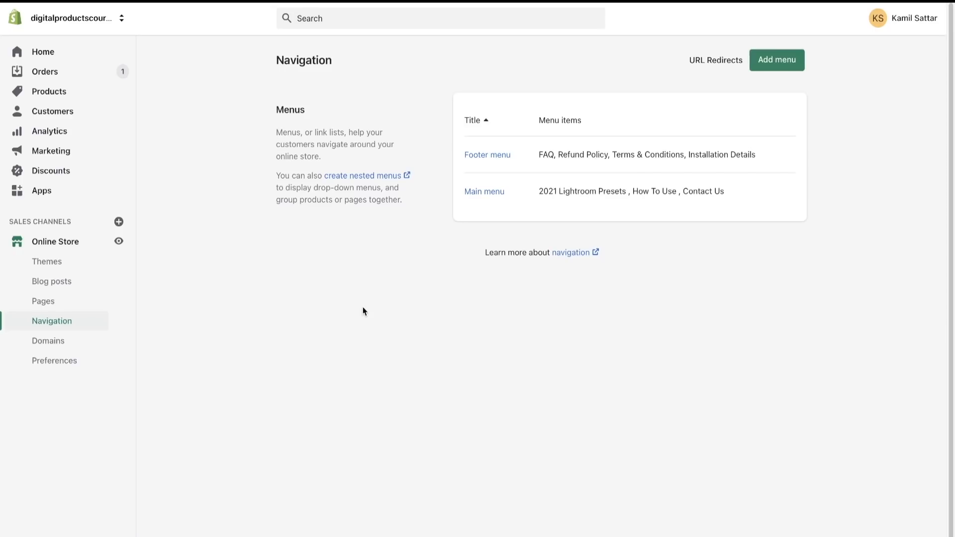
click(504, 156)
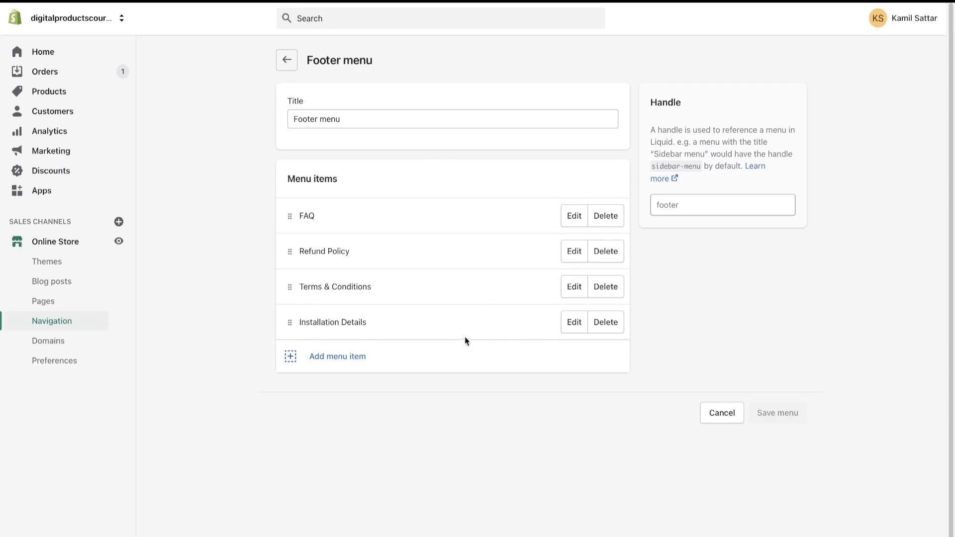
click(354, 366)
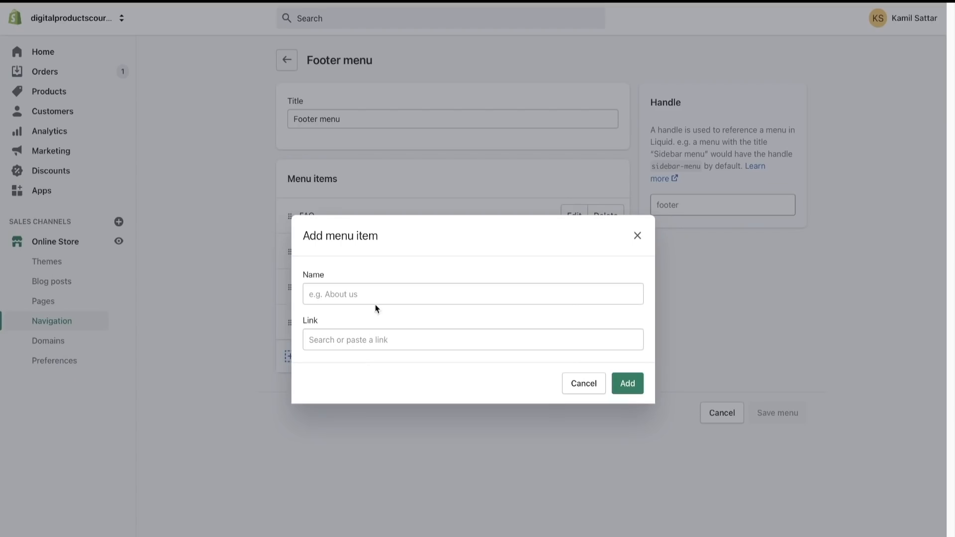
click(355, 339)
click(239, 358)
click(577, 386)
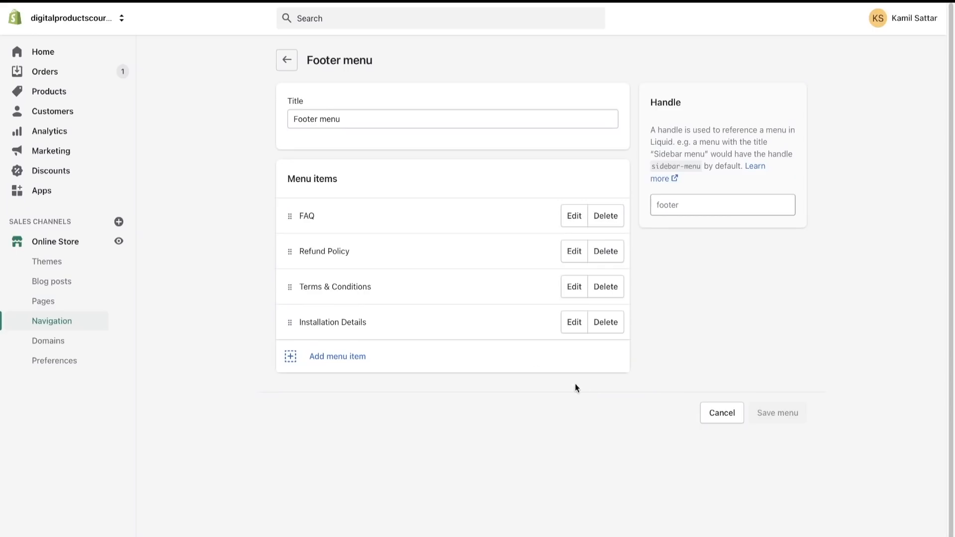
- Open the Main menu, inspect the product link options for a new menu item, and dismiss it without adding anything
click(287, 61)
click(470, 192)
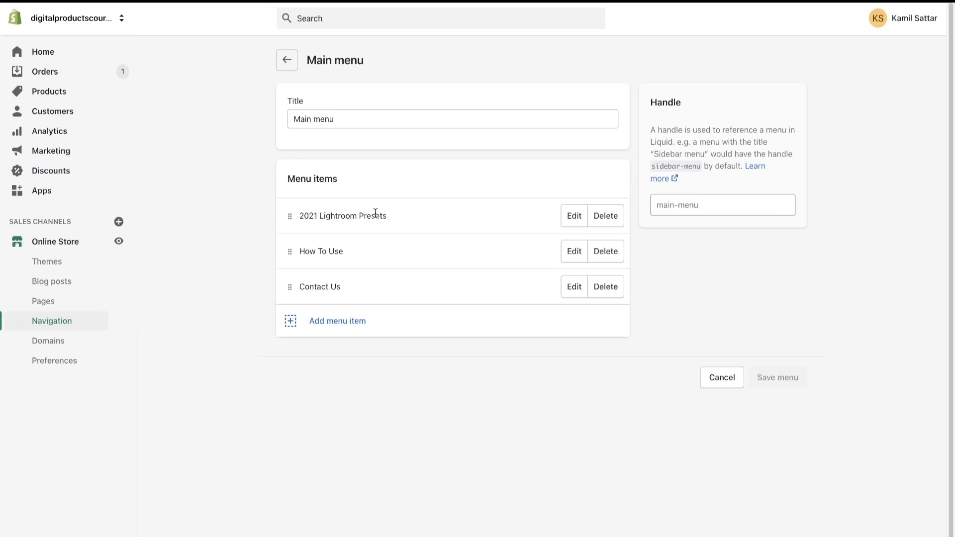
click(342, 330)
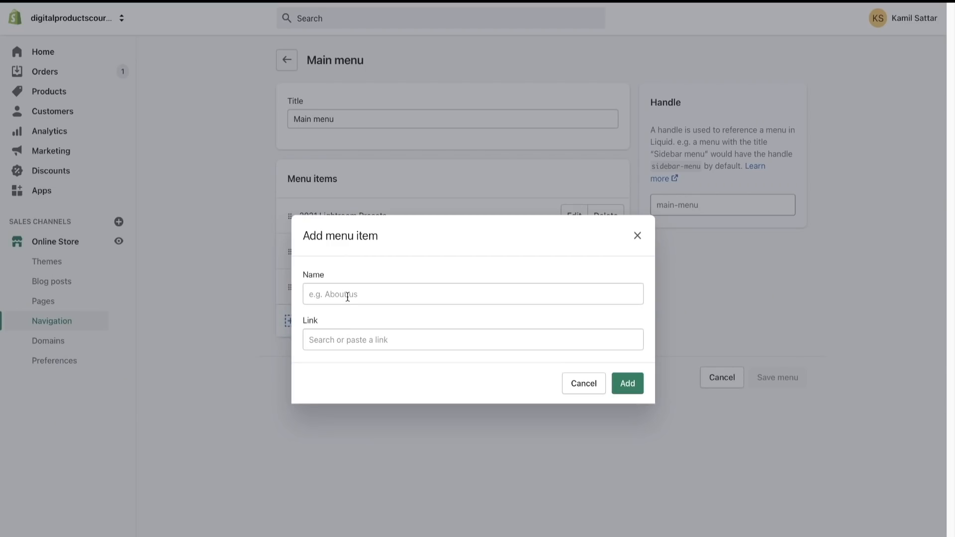
click(342, 336)
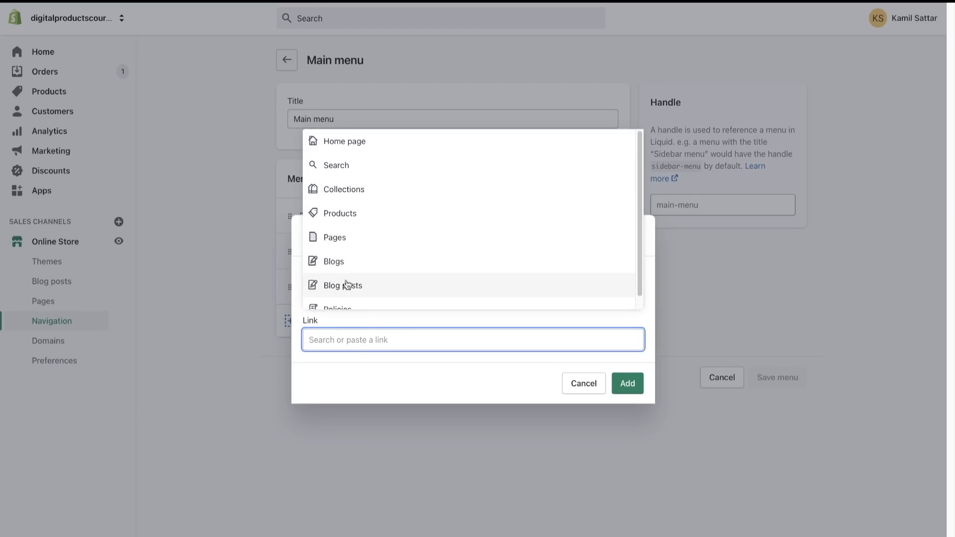
click(369, 214)
click(359, 410)
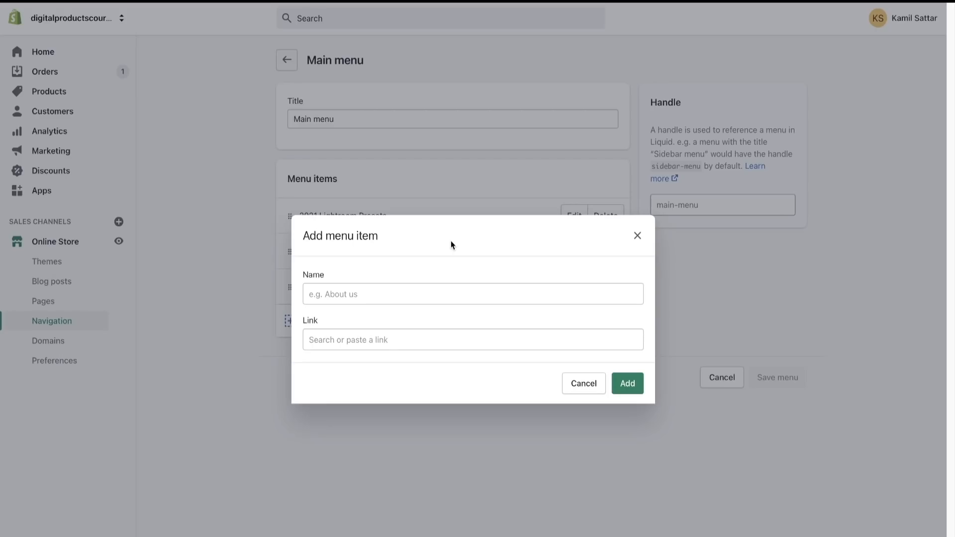
click(637, 236)
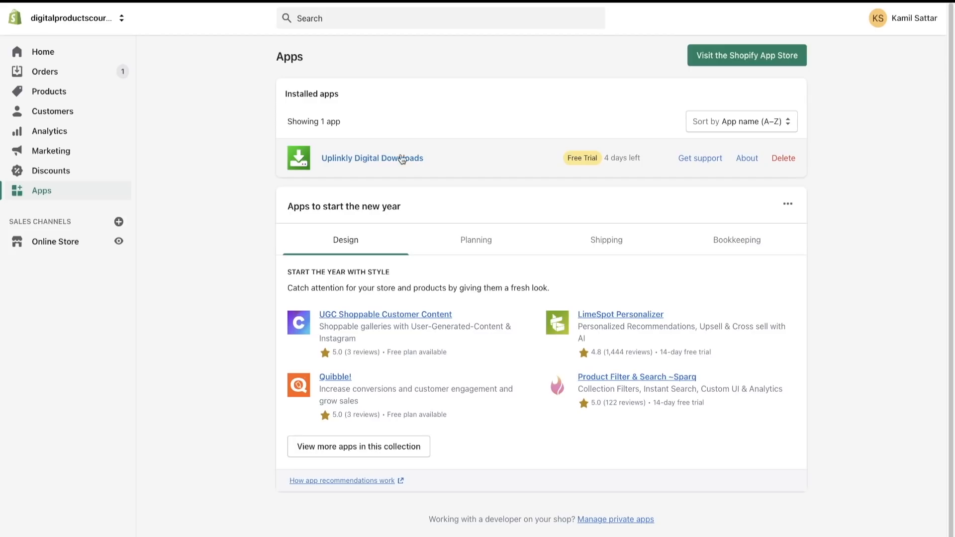
- Open the Products list of the Uplinkly Digital Downloads app, inspect adding an existing Shopify product, and cancel
click(373, 159)
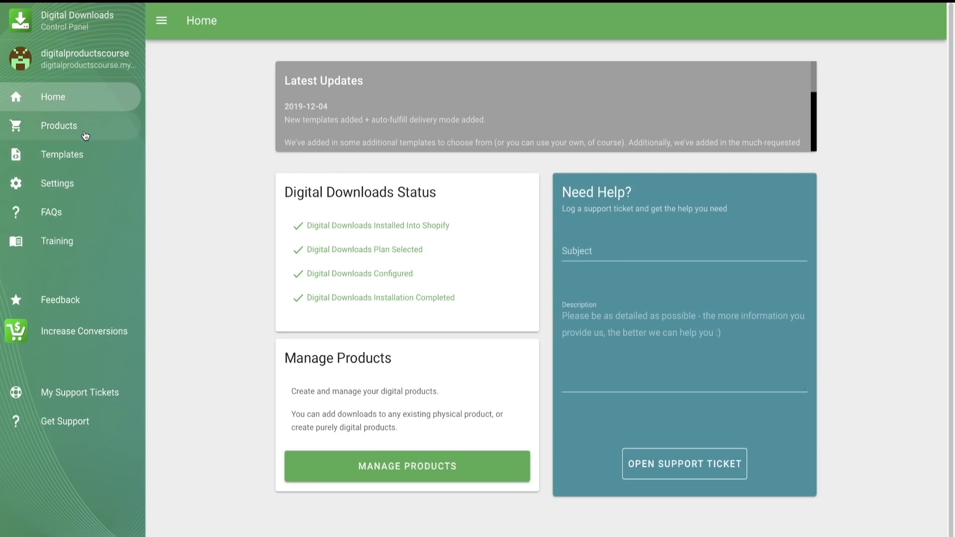
click(85, 133)
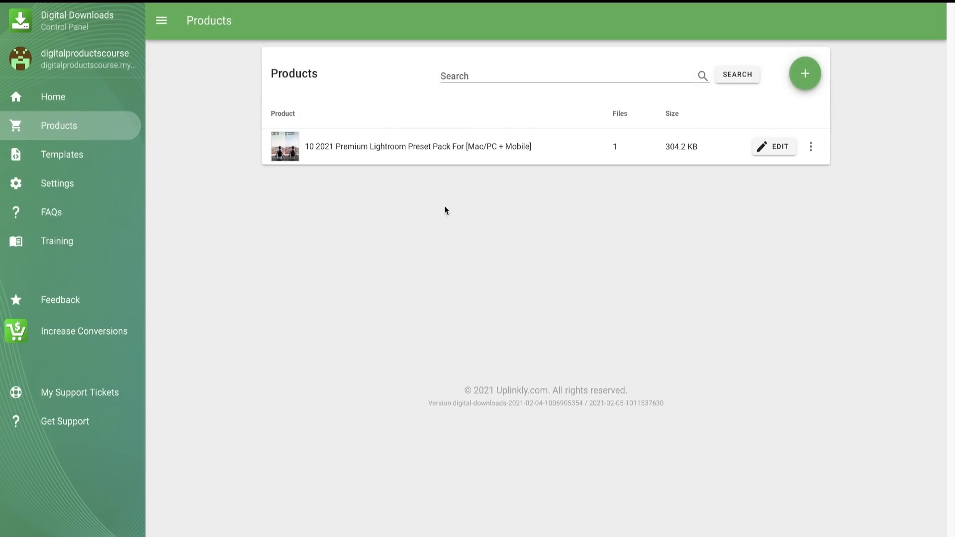
click(805, 80)
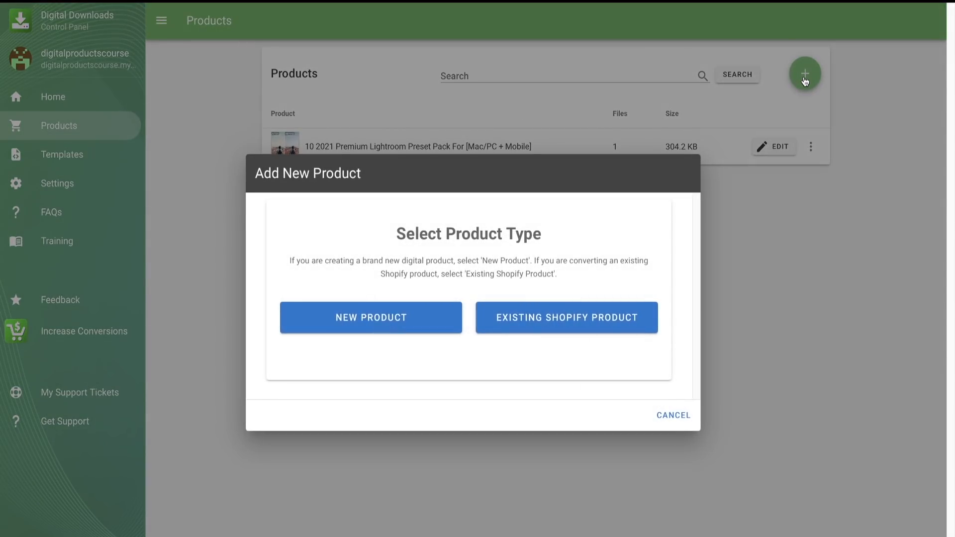
click(559, 327)
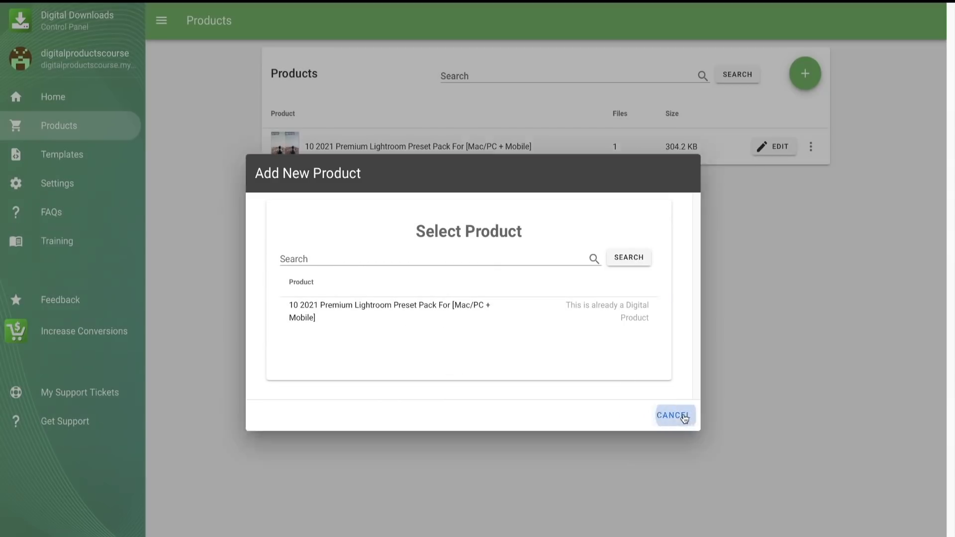
click(673, 415)
- Briefly open and close the preset pack's editor, then recheck which existing Shopify products can be added and cancel
click(778, 147)
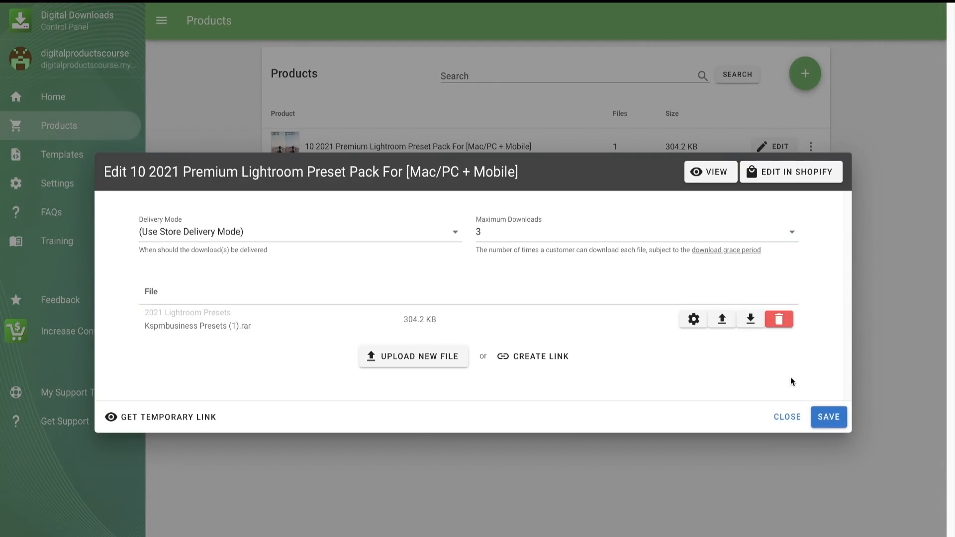
click(787, 416)
click(805, 73)
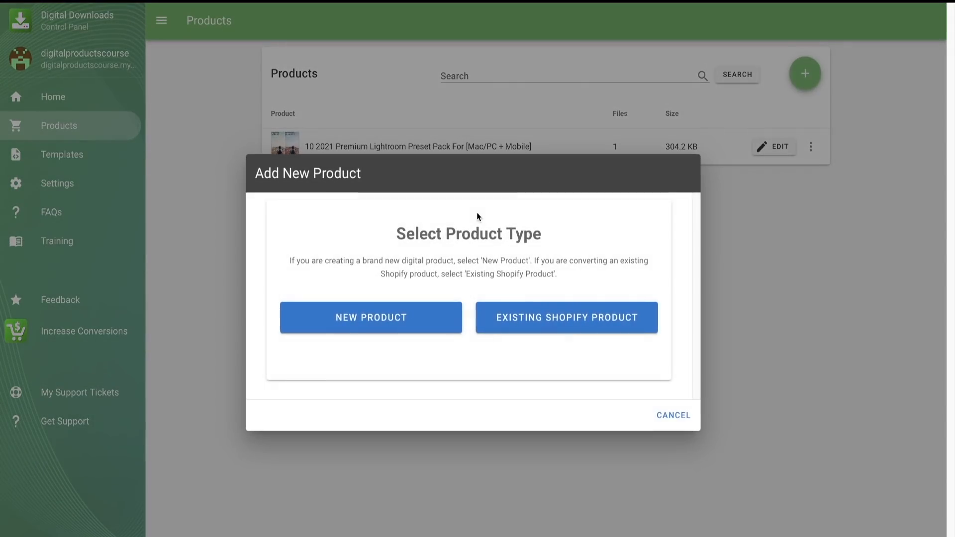
click(537, 328)
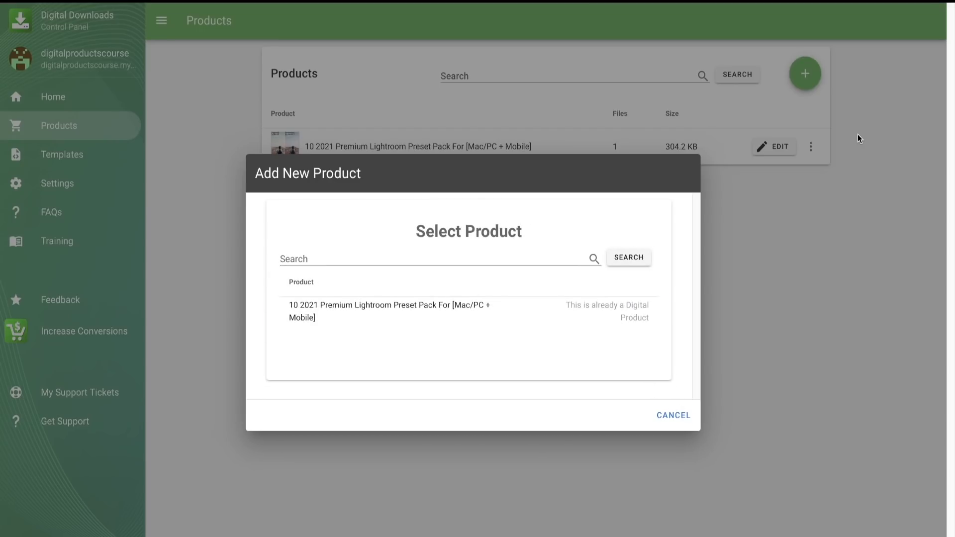
click(673, 417)
- Open the 2021 Premium Lightroom Preset Pack for editing and browse the Downloads folder for a new file to upload
click(776, 146)
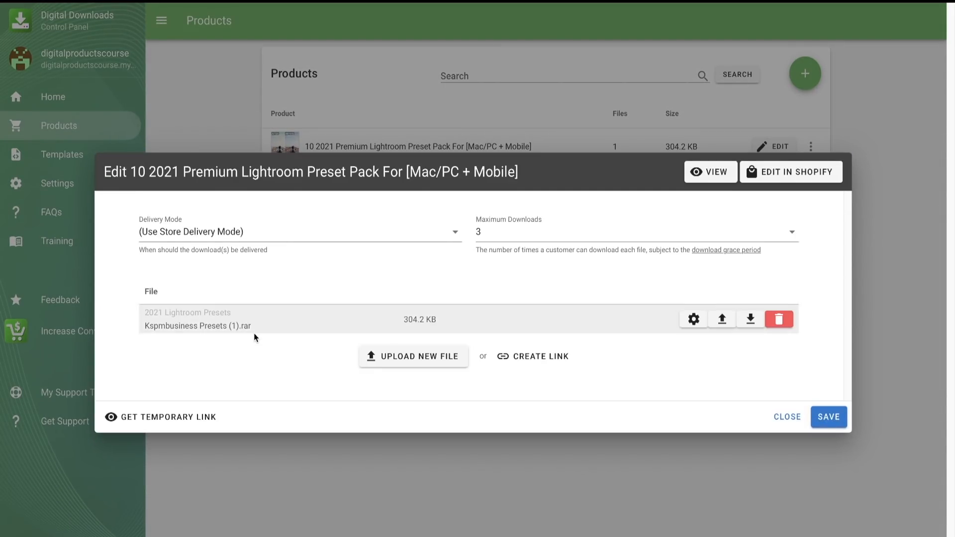
click(443, 365)
scroll(450, 250, down, 15)
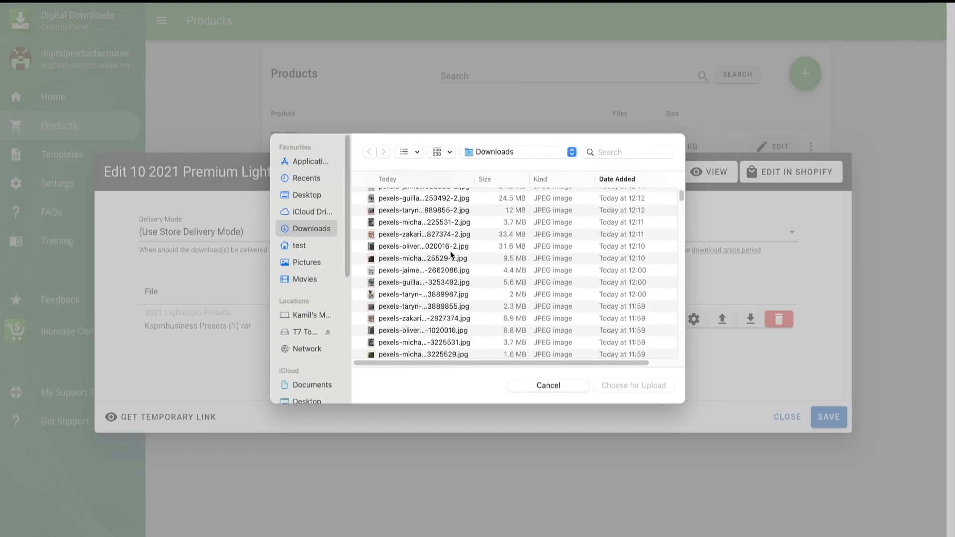
scroll(456, 311, up, 2)
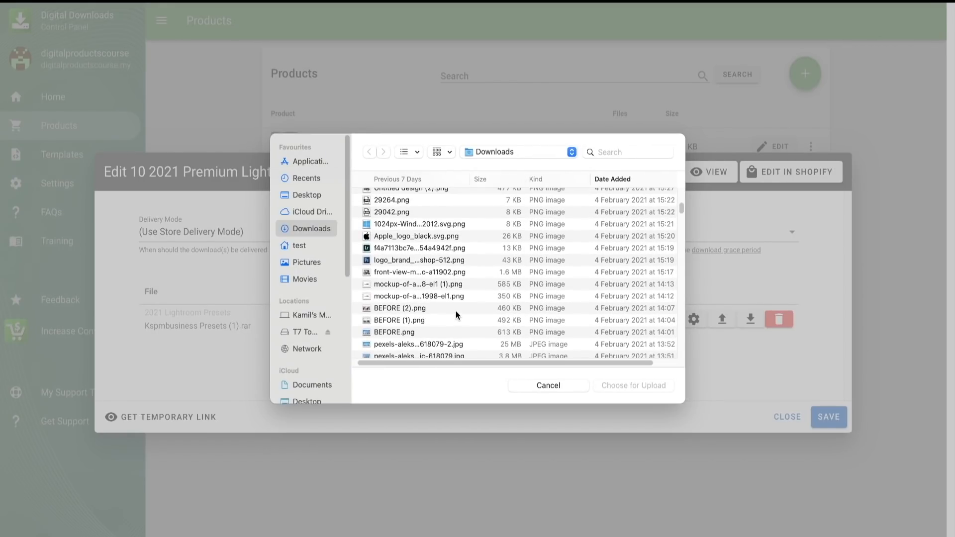
scroll(455, 312, down, 8)
scroll(456, 312, down, 10)
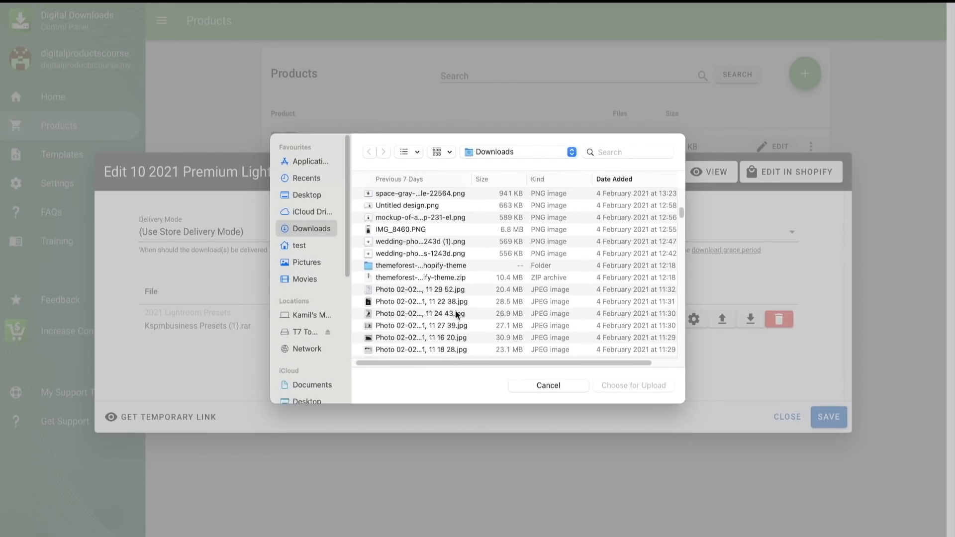
scroll(398, 298, up, 3)
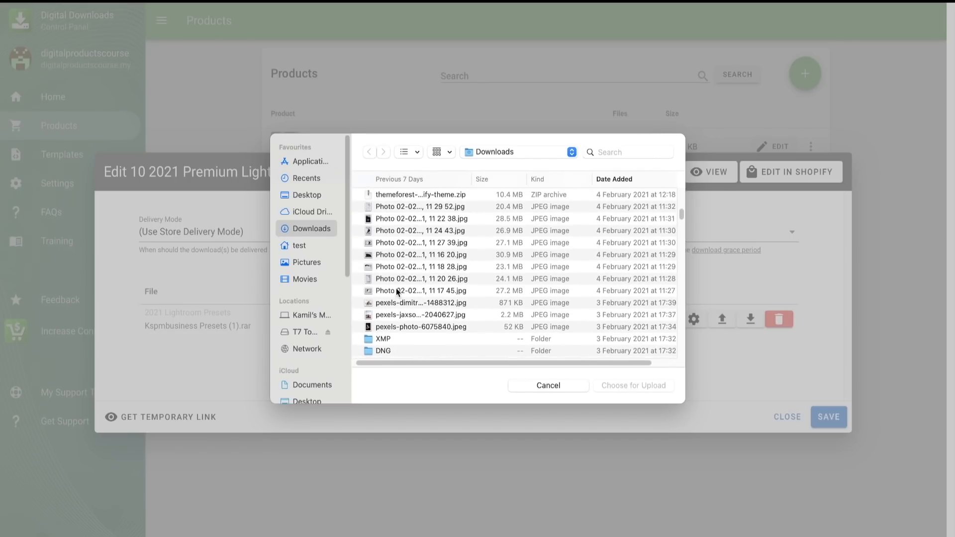
- Point out the XMP and DNG folders and Kspmbusiness Presets.rar as upload files, then cancel the upload and close the product editor
click(383, 343)
click(387, 340)
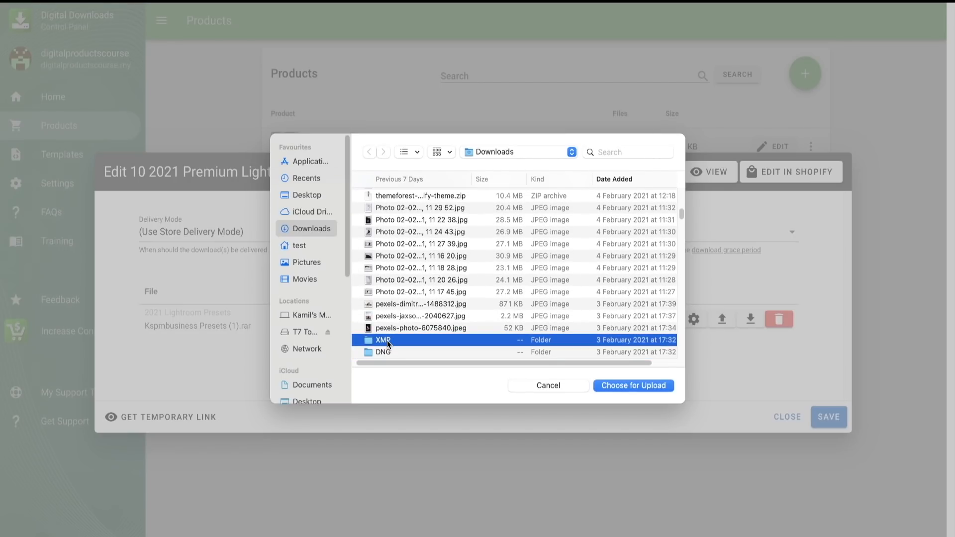
click(389, 353)
click(392, 342)
click(395, 353)
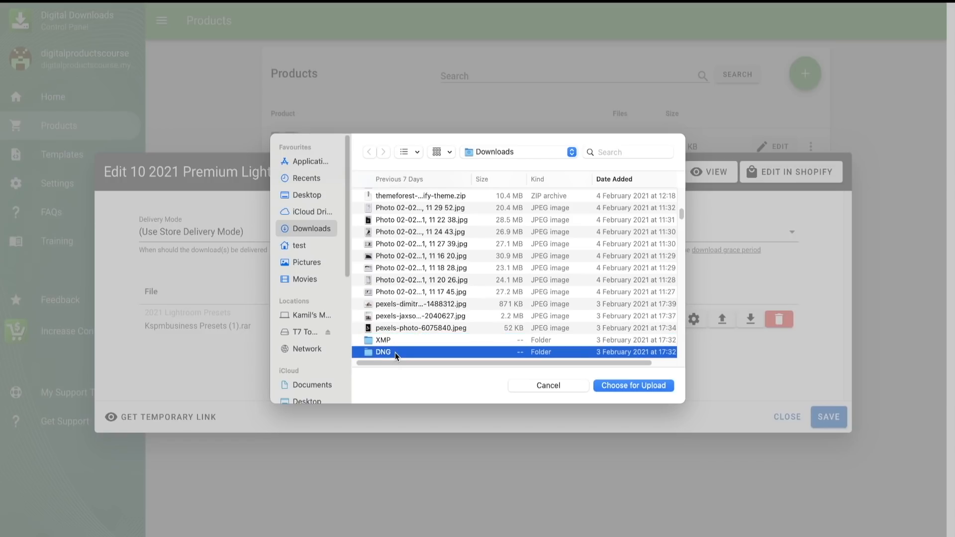
click(399, 343)
click(400, 353)
scroll(402, 350, down, 2)
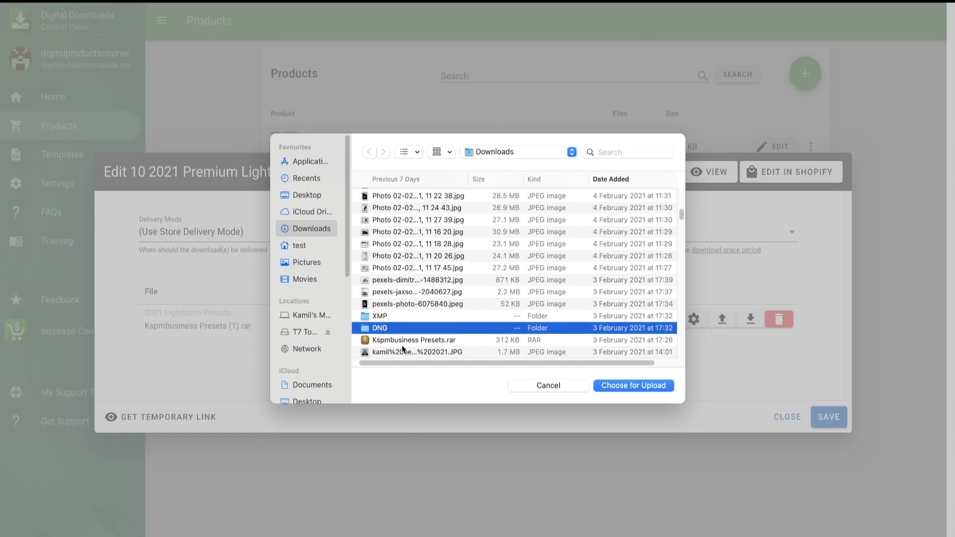
click(412, 334)
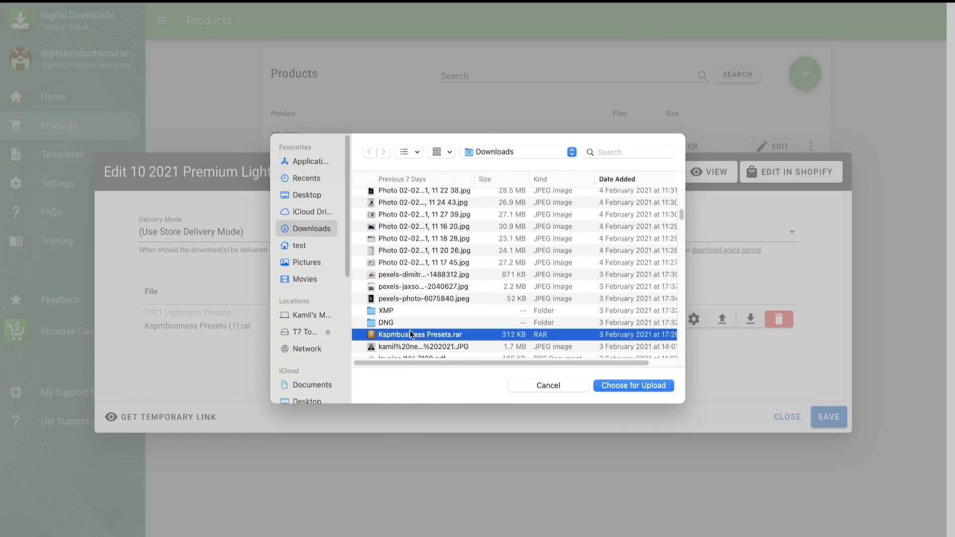
click(592, 385)
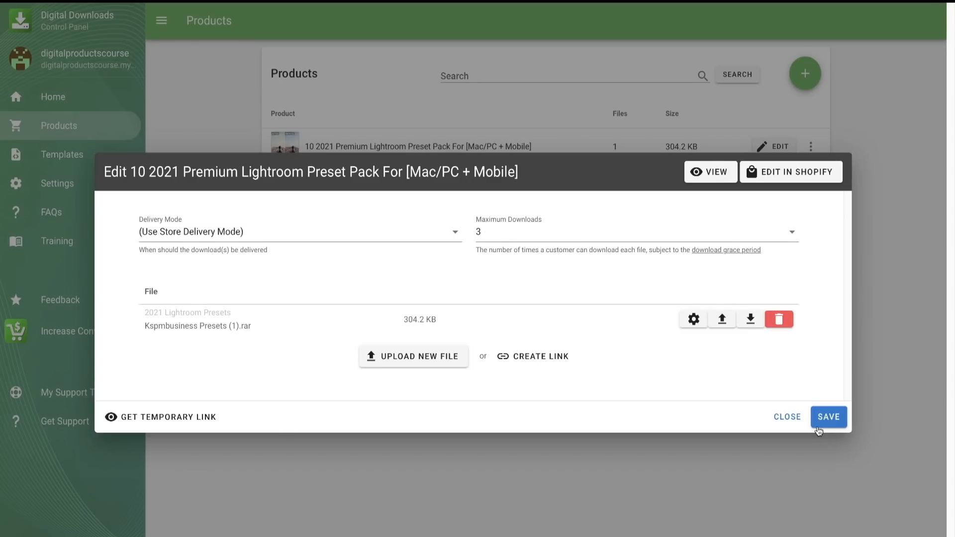
click(787, 418)
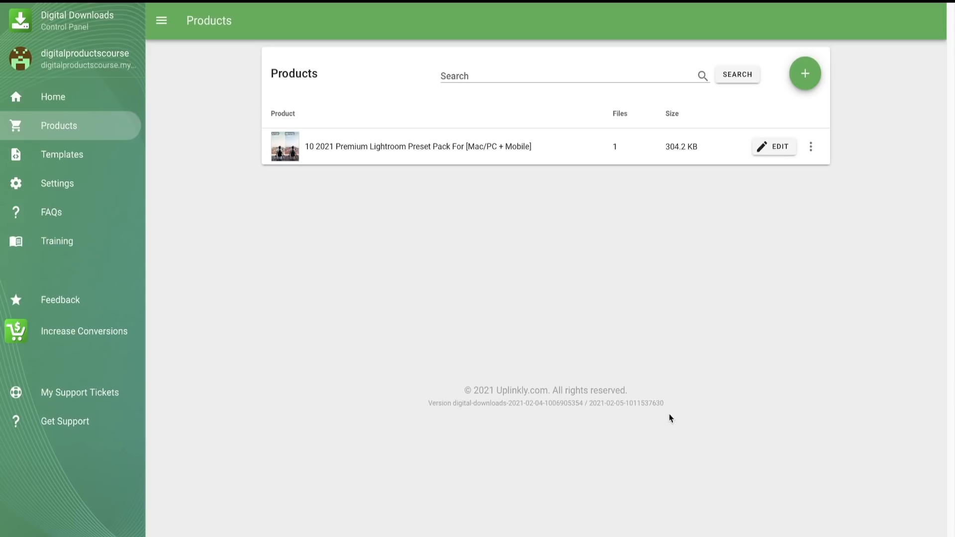
- Review the app's General settings, from Delivery Mode to the proxy path, including the available Order Status Page Mode options
click(70, 182)
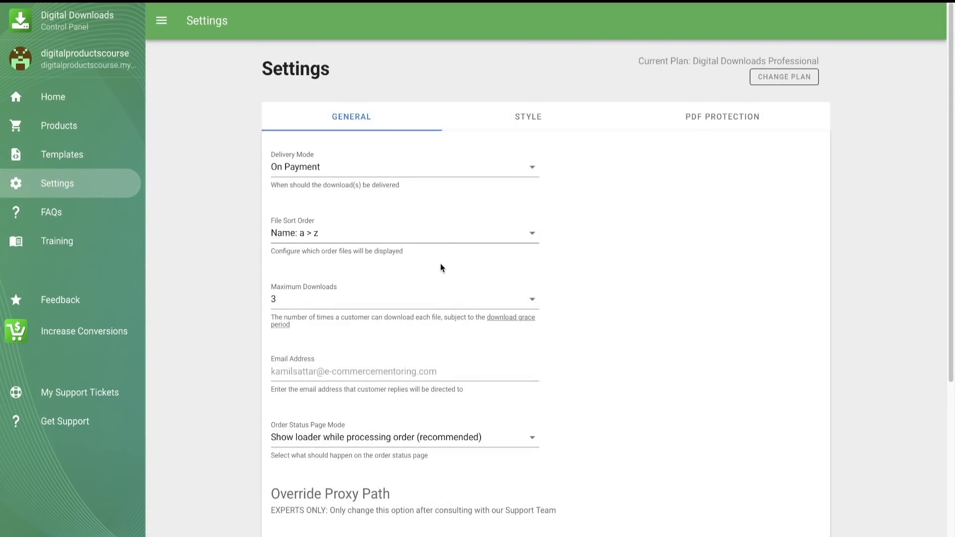
scroll(442, 268, down, 1)
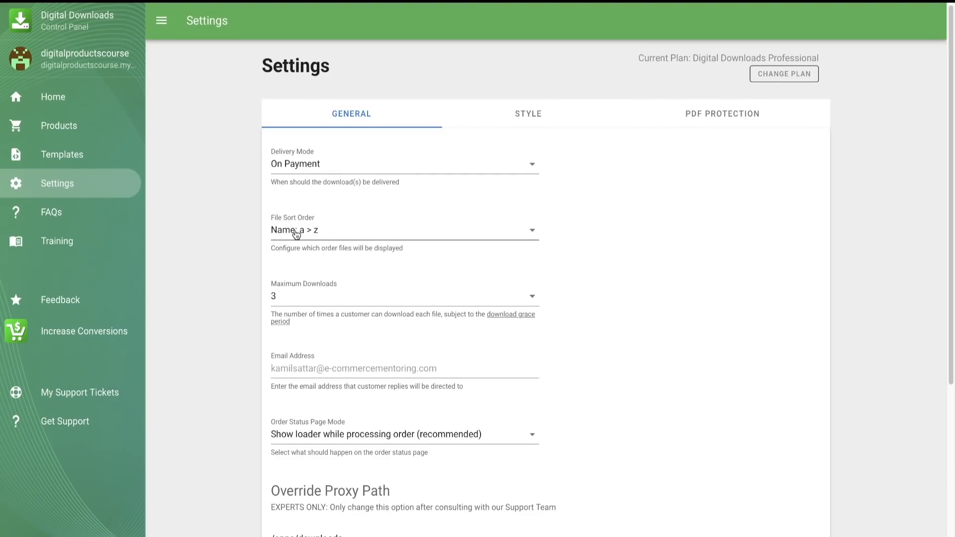
scroll(298, 229, down, 1)
scroll(314, 287, down, 3)
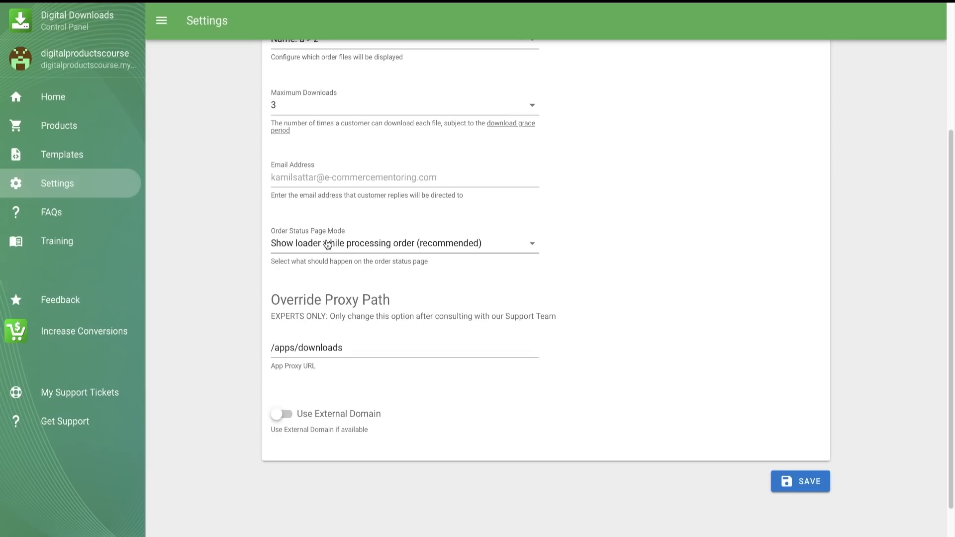
click(325, 246)
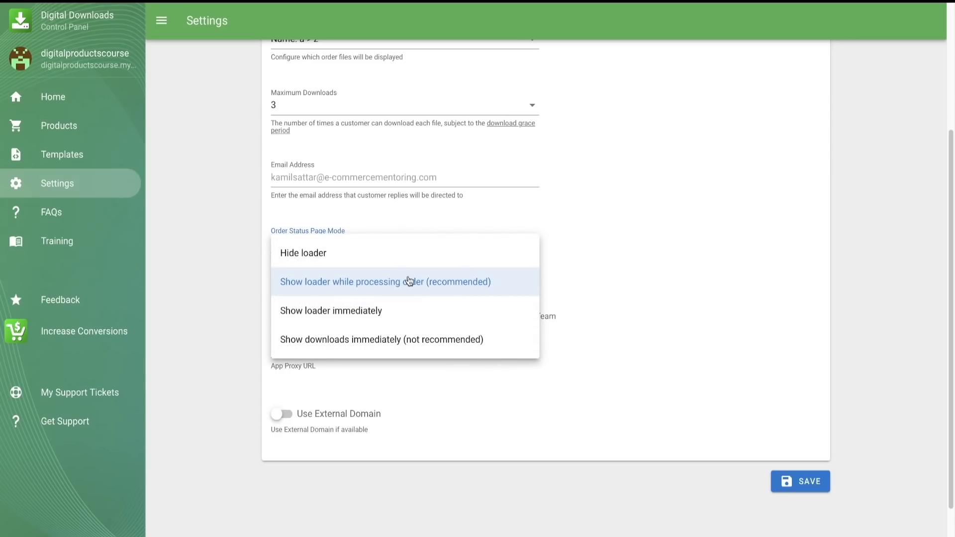
click(658, 296)
scroll(654, 305, down, 2)
scroll(654, 305, up, 5)
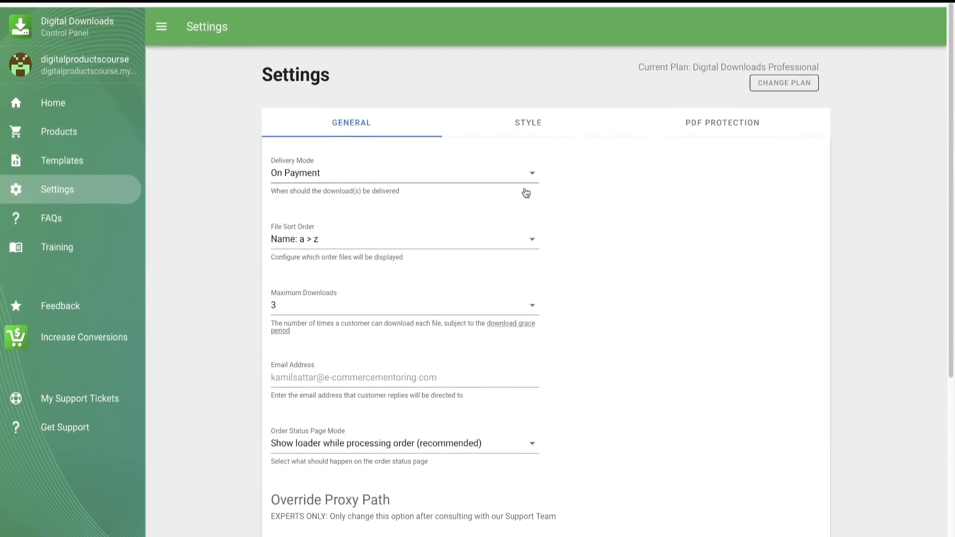
- Review the app's PDF Protection and Style settings, including the button colors and email logo, and return to the General settings
click(532, 118)
click(662, 127)
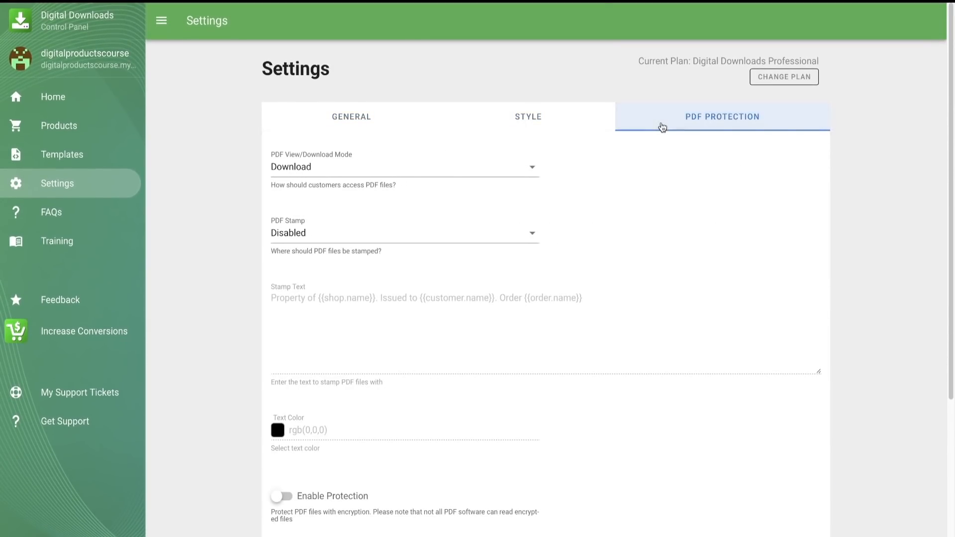
click(555, 128)
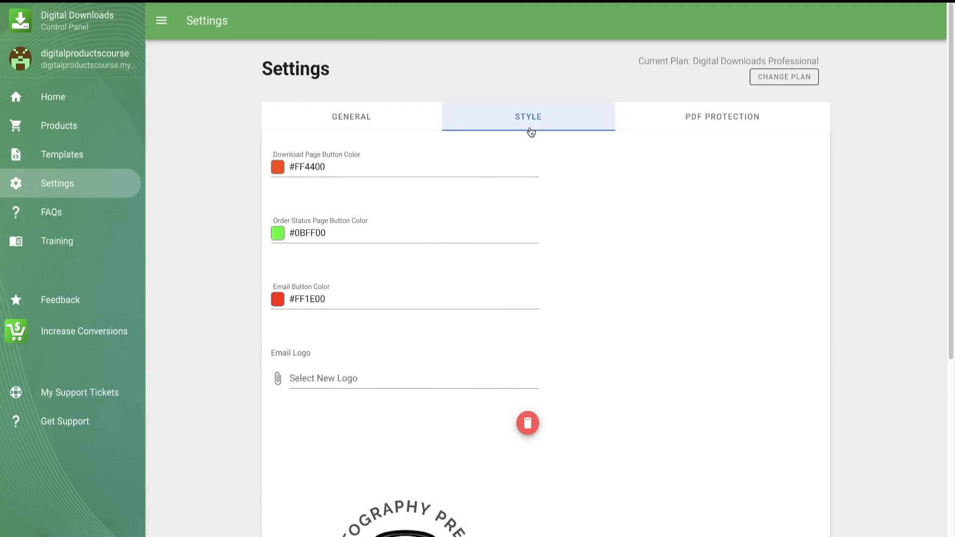
scroll(471, 364, down, 5)
scroll(471, 364, up, 5)
click(382, 121)
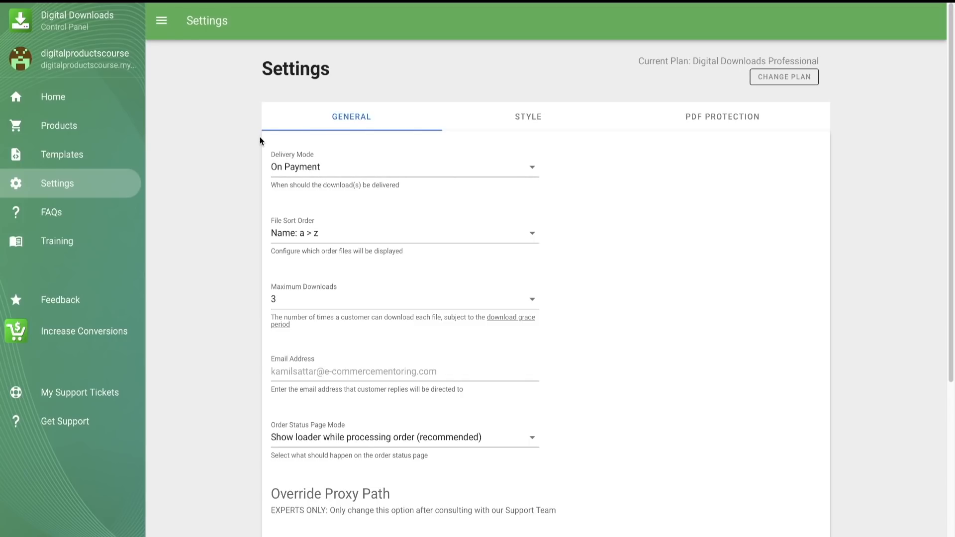
- Revisit the Digital Downloads app's Home and Products pages and go back to the Shopify admin
click(94, 95)
click(82, 128)
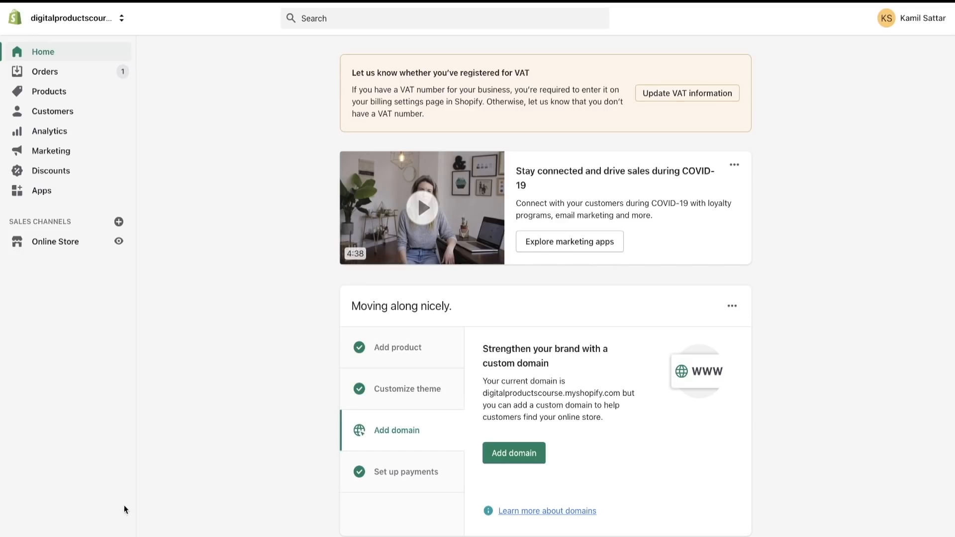
click(49, 536)
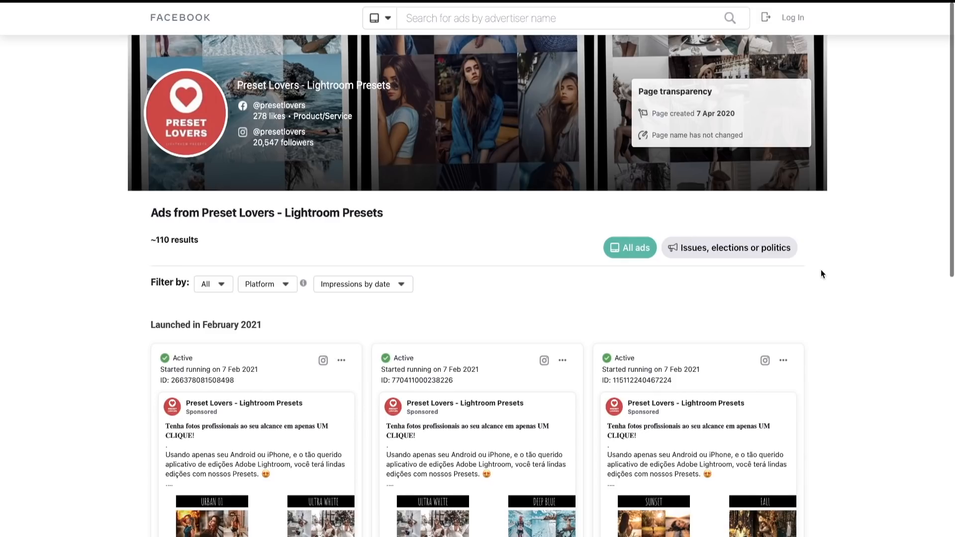
- Examine Preset Lovers' February 2021 ads in the Facebook Ad Library and browse the preset carousel in the middle ad's details
scroll(821, 270, down, 4)
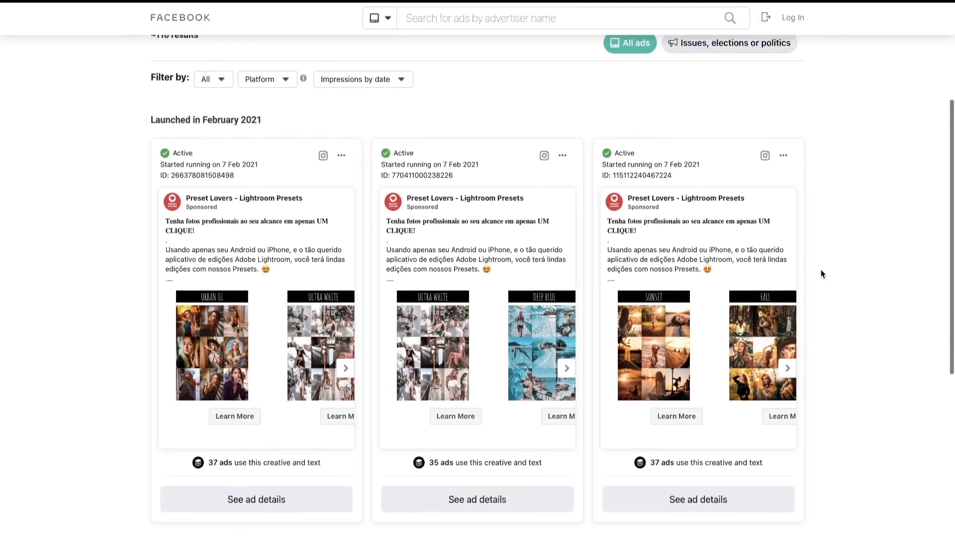
scroll(820, 270, down, 1)
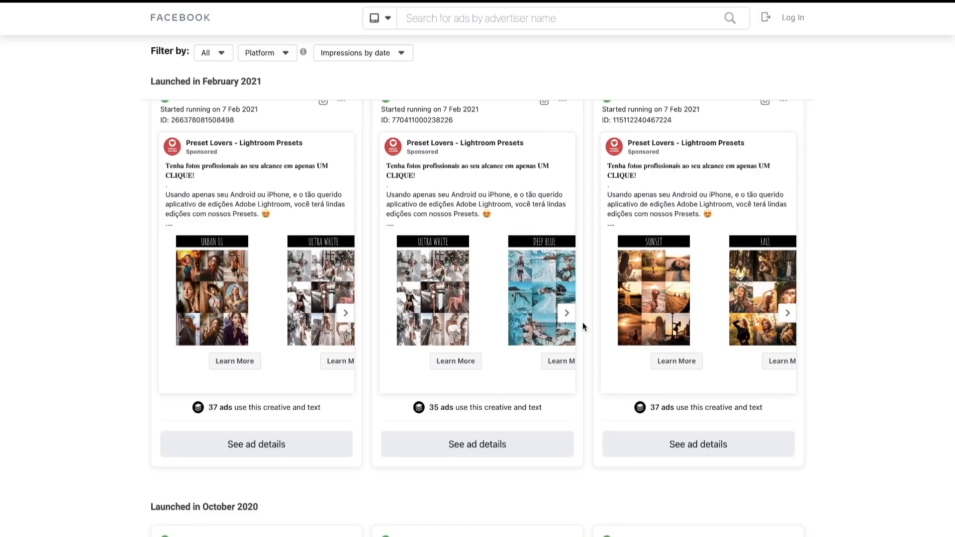
click(566, 313)
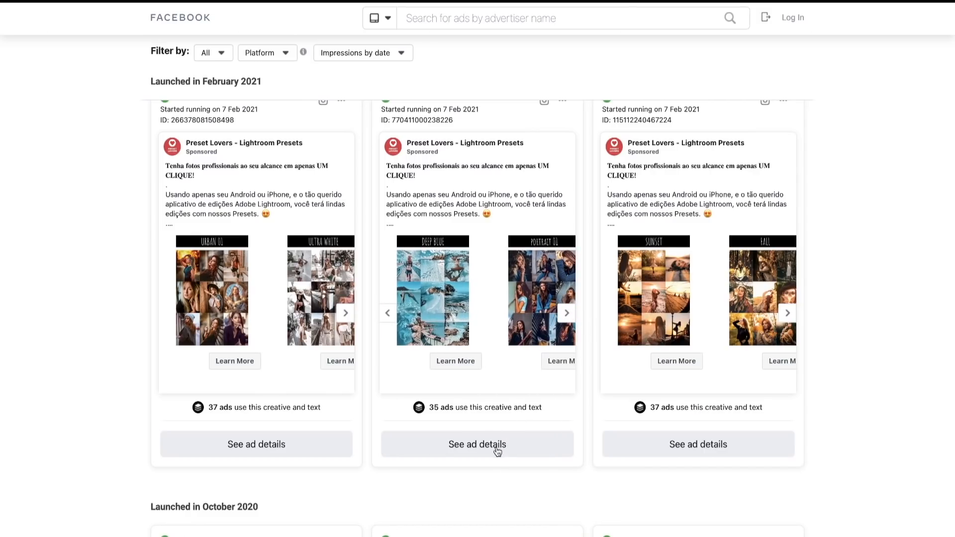
click(497, 448)
click(447, 438)
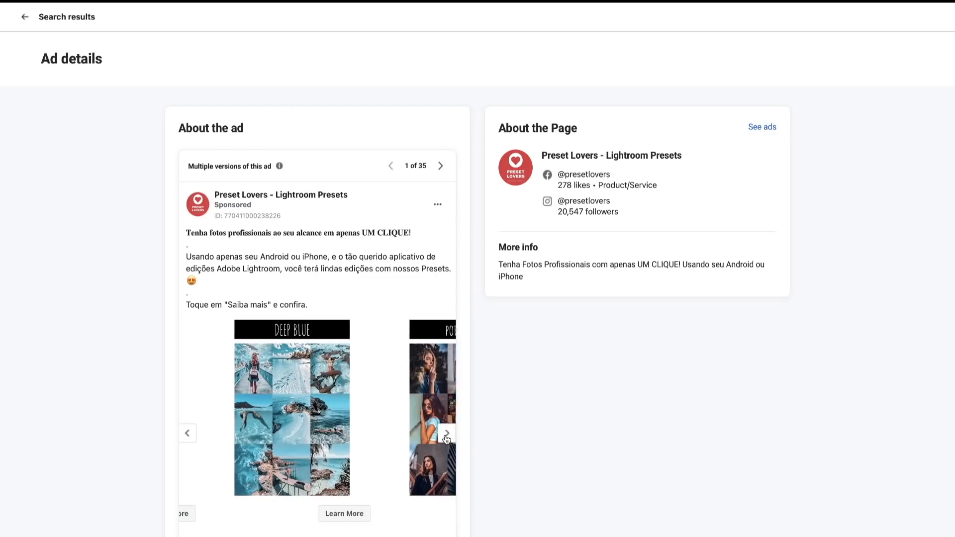
click(195, 434)
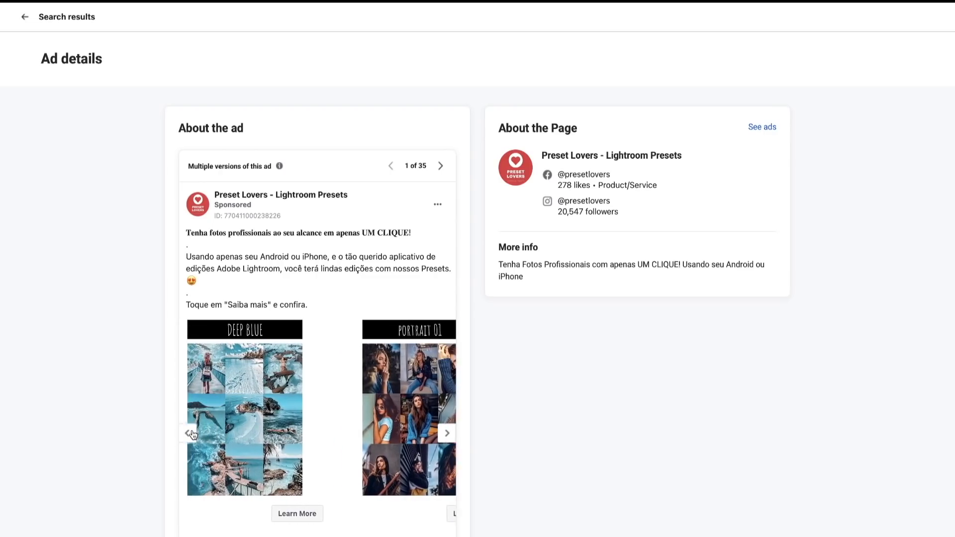
click(447, 433)
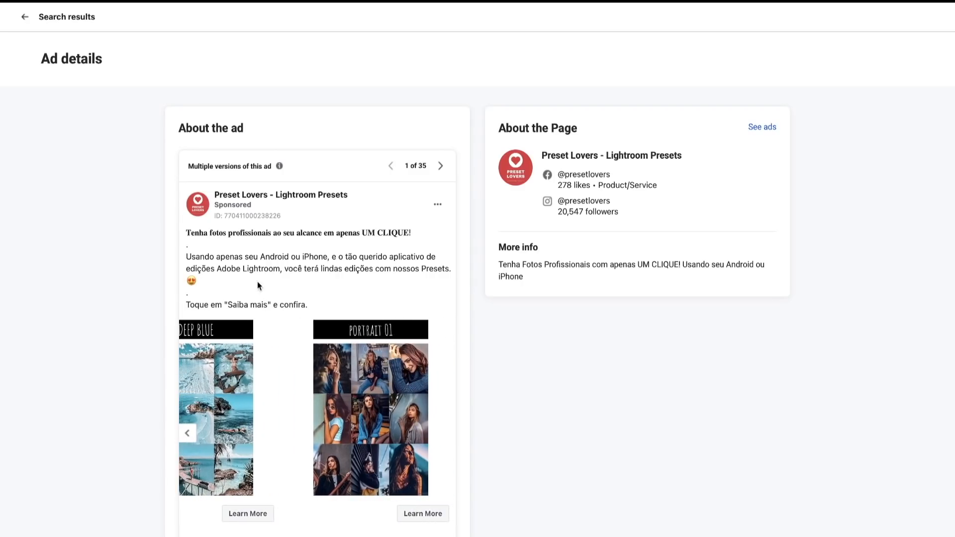
- Highlight the ad's Portuguese copy from its headline to the closing line, and return to the start of Preset Lovers' ad results
drag(190, 231, 326, 304)
click(335, 308)
click(188, 233)
click(326, 304)
click(24, 16)
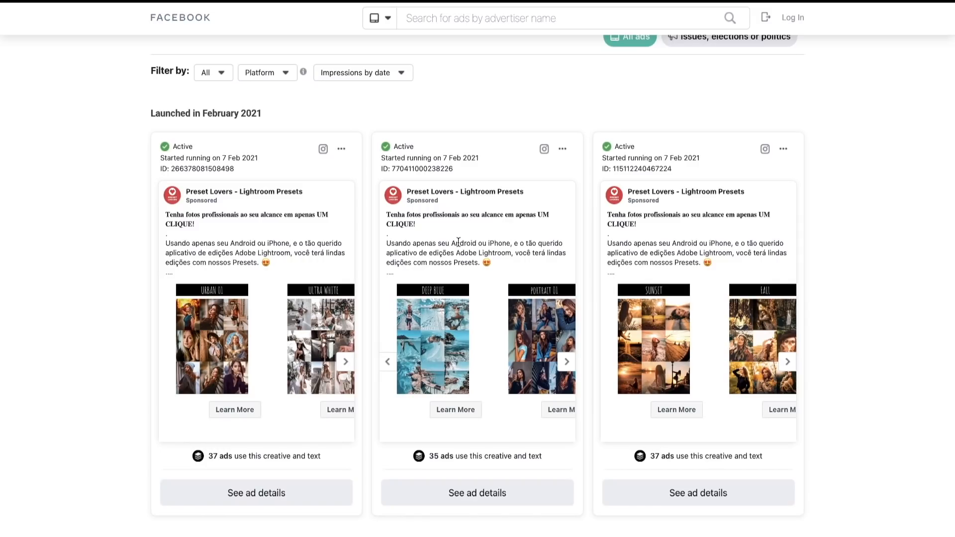
scroll(459, 242, up, 1)
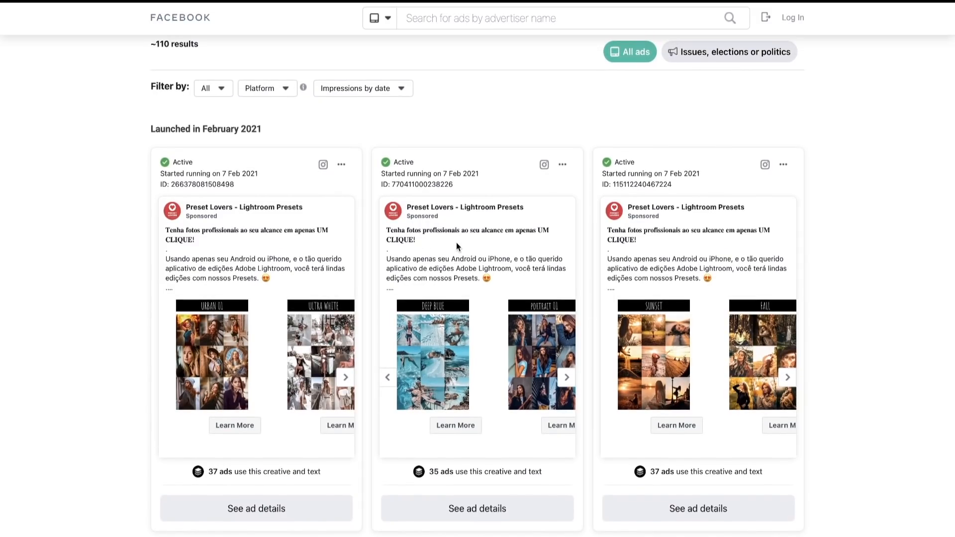
scroll(455, 241, up, 3)
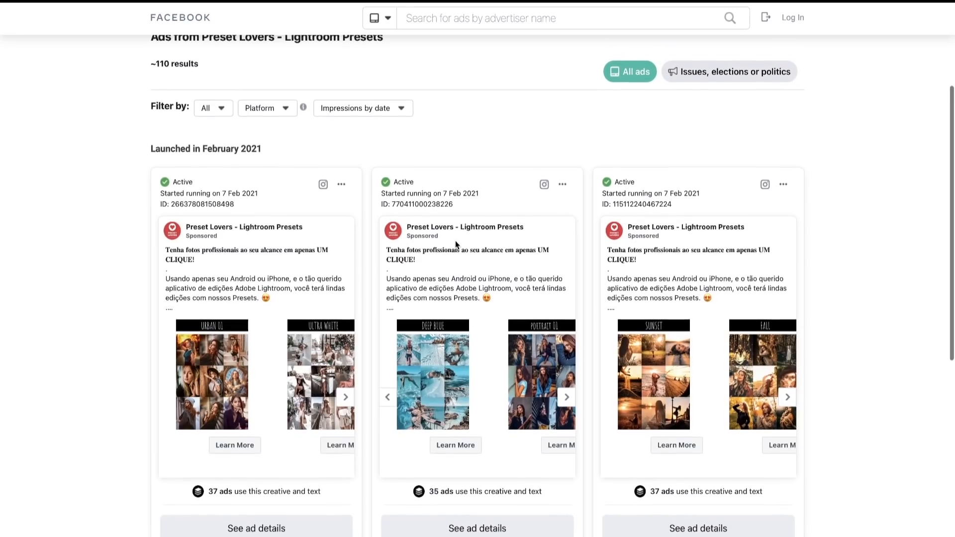
scroll(456, 245, up, 2)
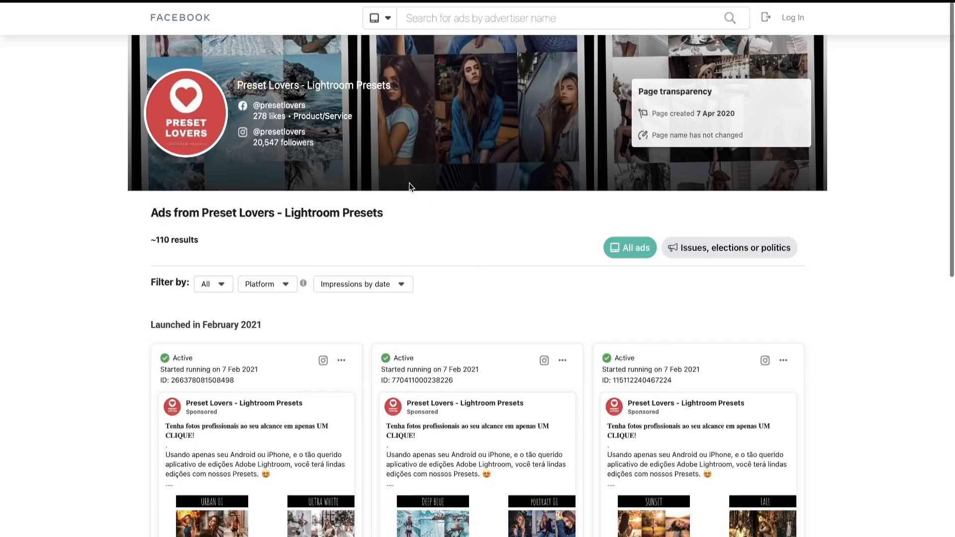
- Switch to the course document and highlight the ad headline example "Lightroom Preset Pack" with its camera emoji
click(128, 1)
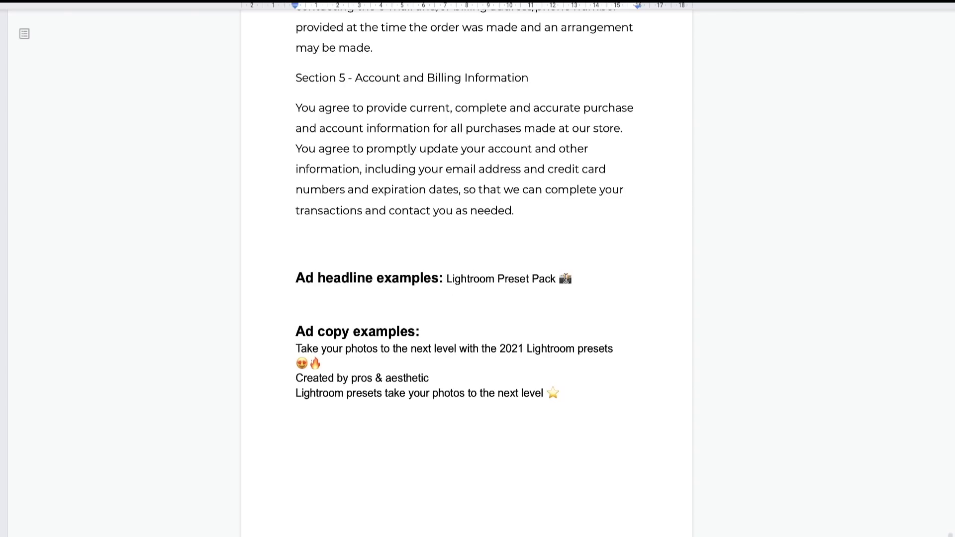
click(443, 277)
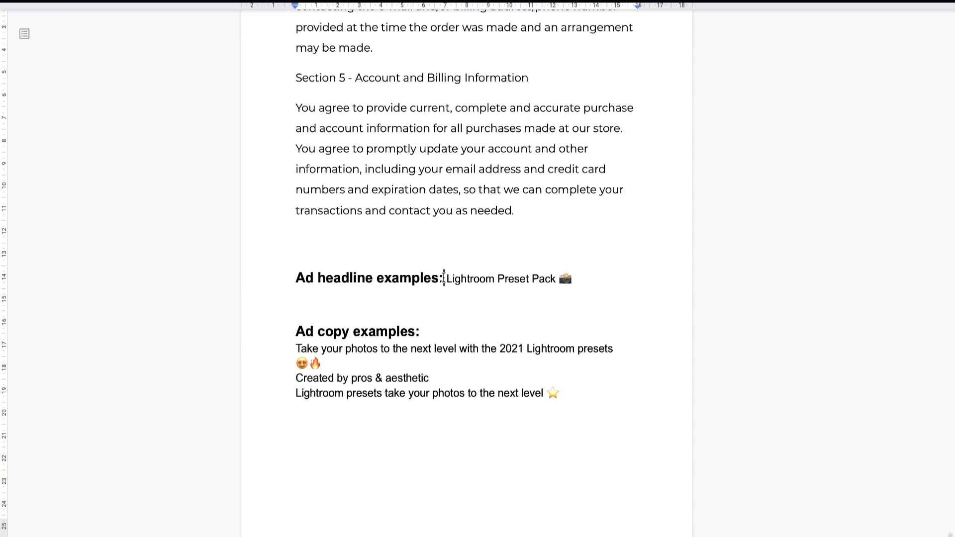
drag(446, 278, 557, 279)
click(558, 278)
click(581, 279)
click(569, 279)
drag(447, 279, 608, 281)
click(608, 281)
drag(446, 278, 573, 280)
click(572, 281)
- Highlight the ad copy examples about taking photos to the next level with Lightroom presets
drag(557, 394, 280, 352)
click(279, 348)
click(569, 412)
click(279, 352)
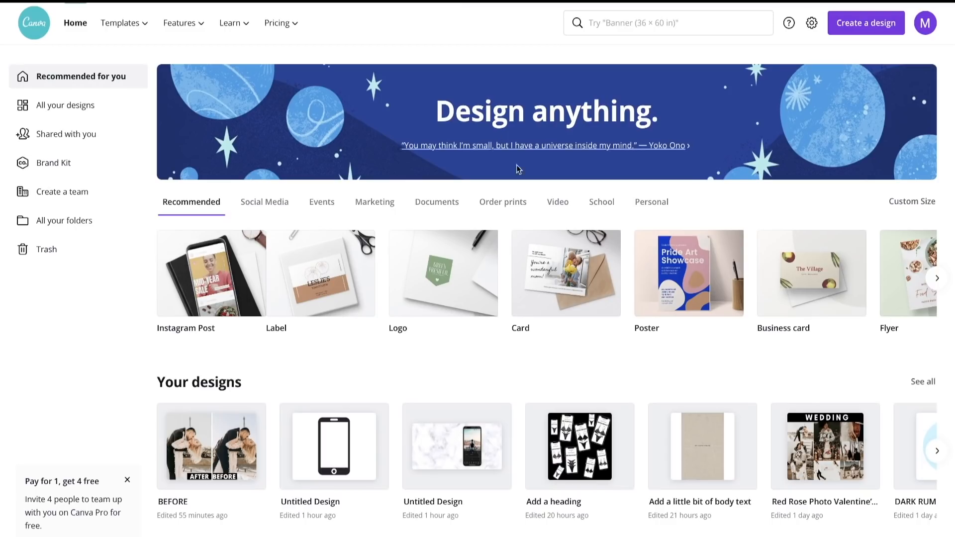
- Switch to Canva and open the red "Happy Valentines Day" template from the Facebook Posts section
scroll(493, 169, down, 5)
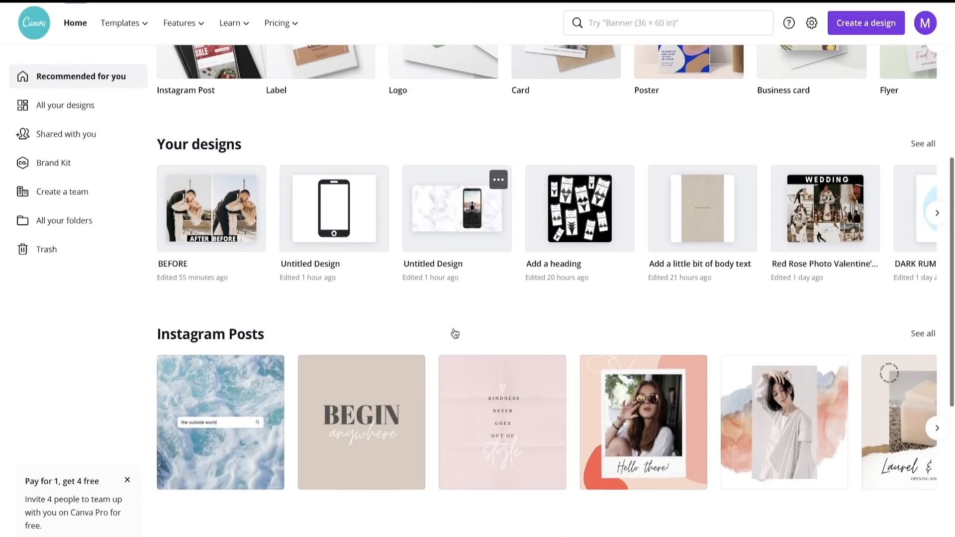
scroll(364, 337, down, 5)
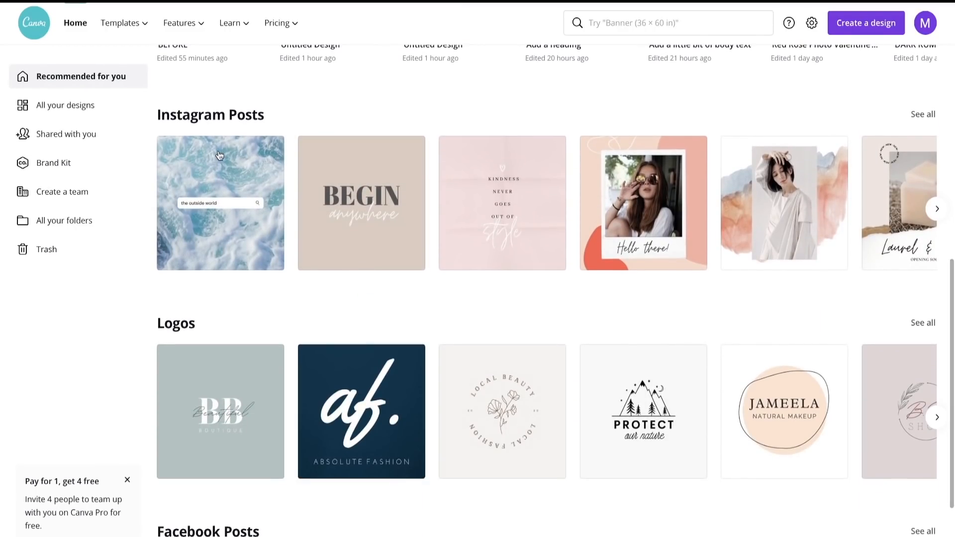
scroll(356, 269, down, 6)
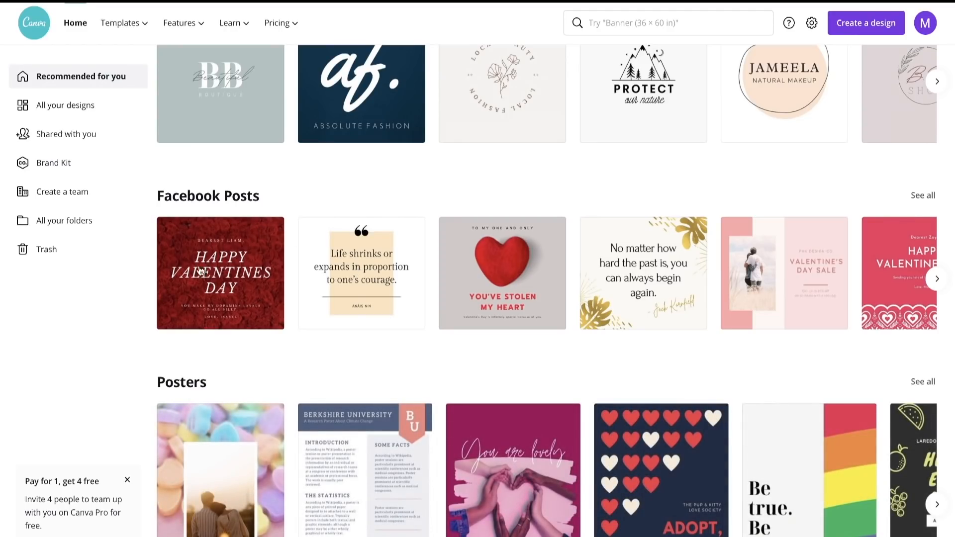
click(225, 271)
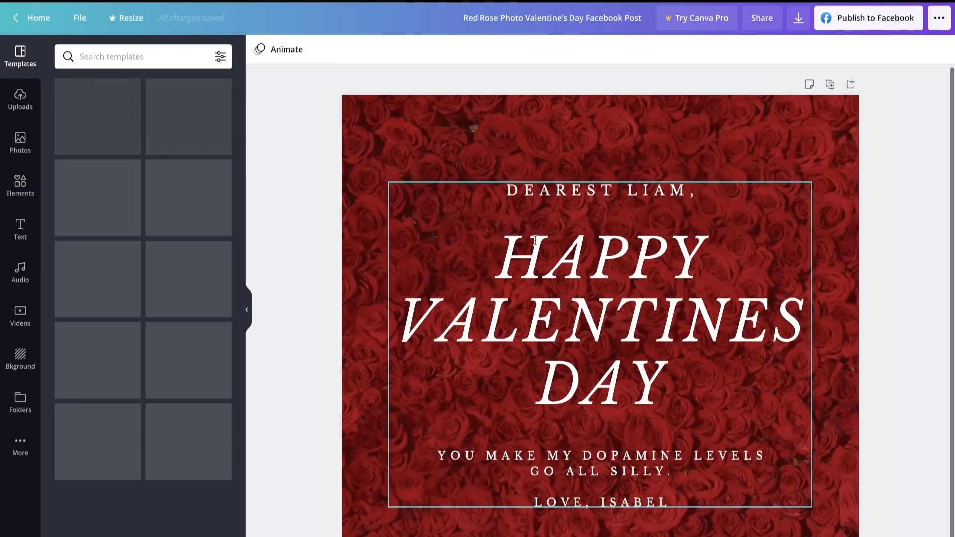
- Delete the template's text and rose background to leave a blank canvas
click(535, 241)
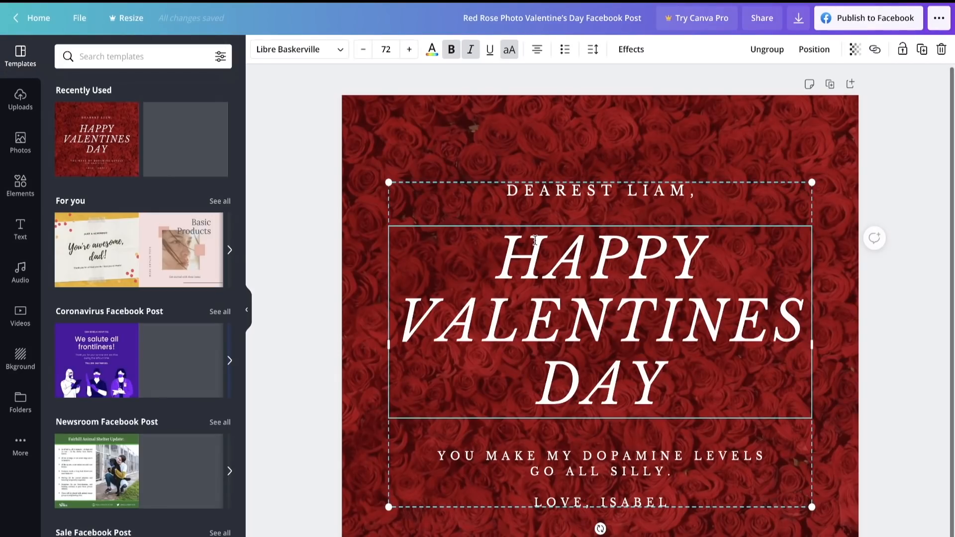
key(Delete)
click(544, 191)
key(Delete)
click(559, 185)
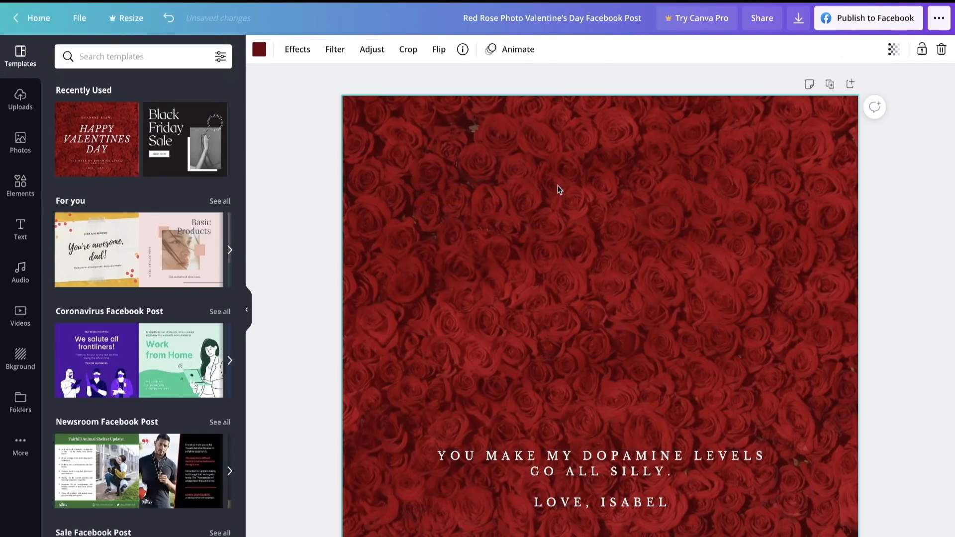
key(Delete)
key(Delete)
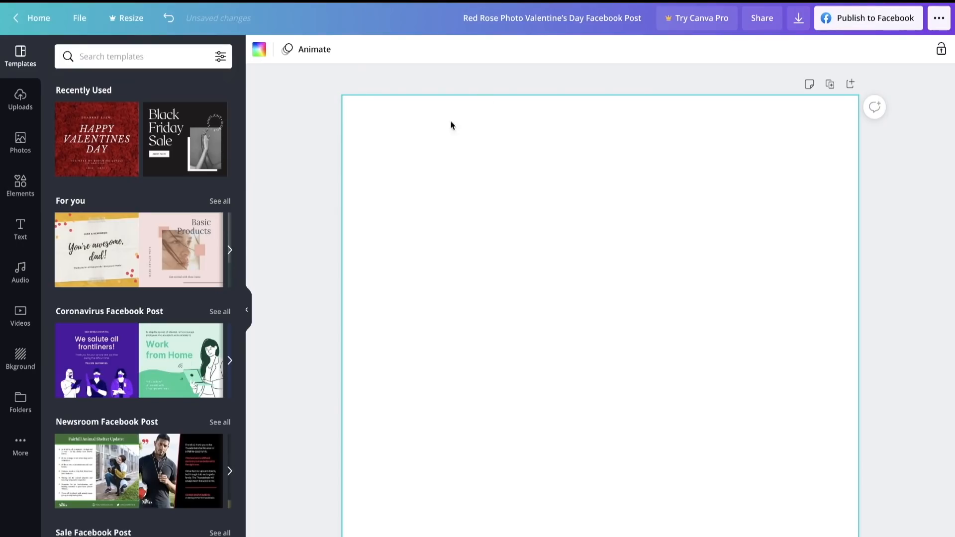
- Open the copied WEDDING photo collage from all designs and compare it with Preset Lovers' Facebook ads
click(332, 111)
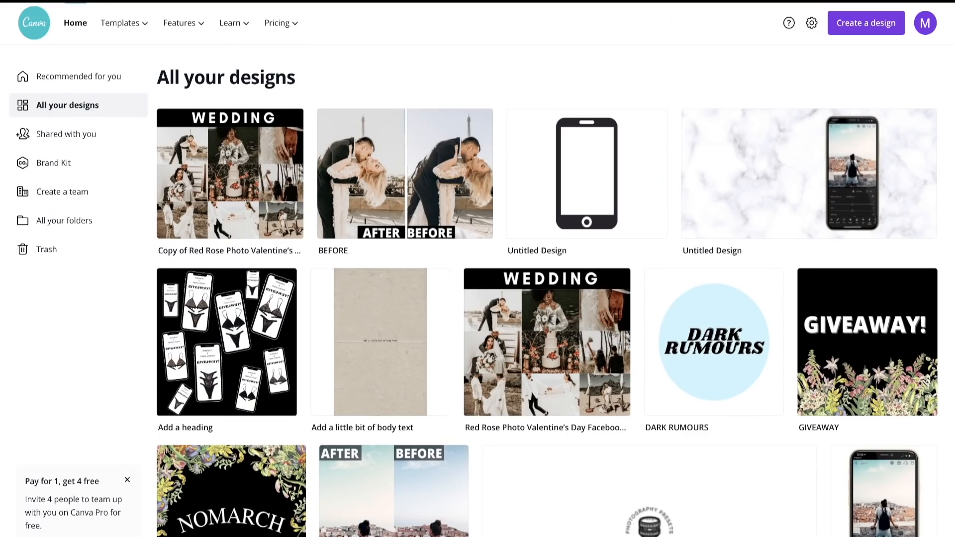
click(244, 166)
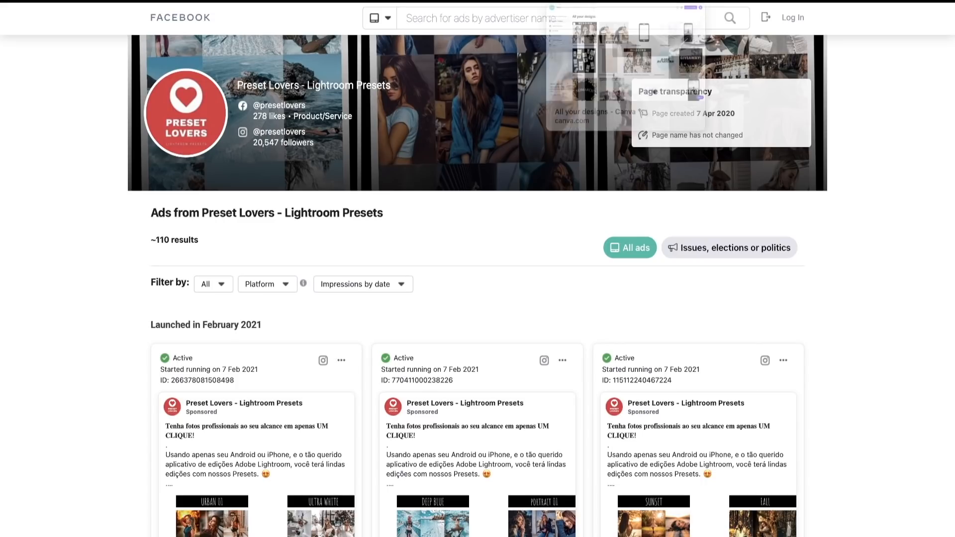
click(607, 1)
click(709, 1)
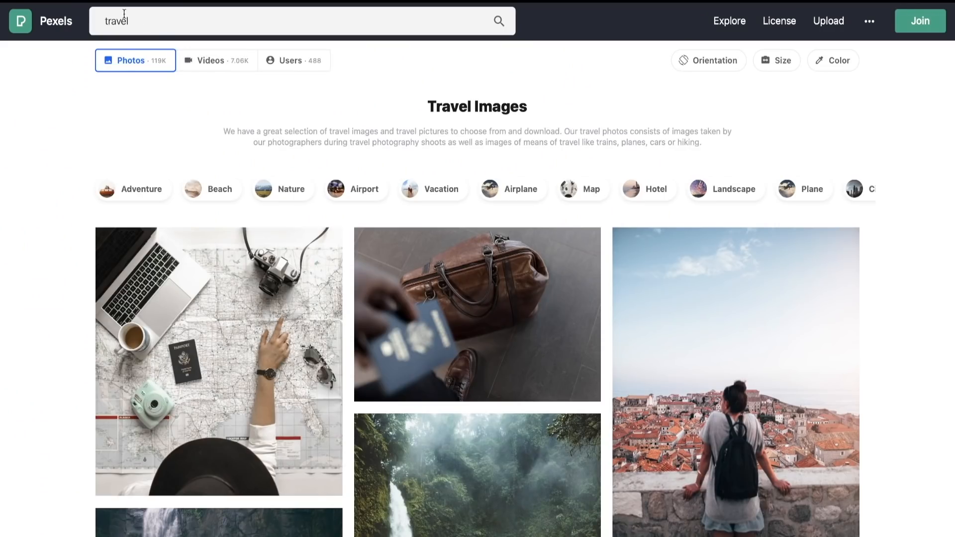
- Switch to the Pexels search for "travel" and look through the travel photos for images suited to a preset collage
click(141, 26)
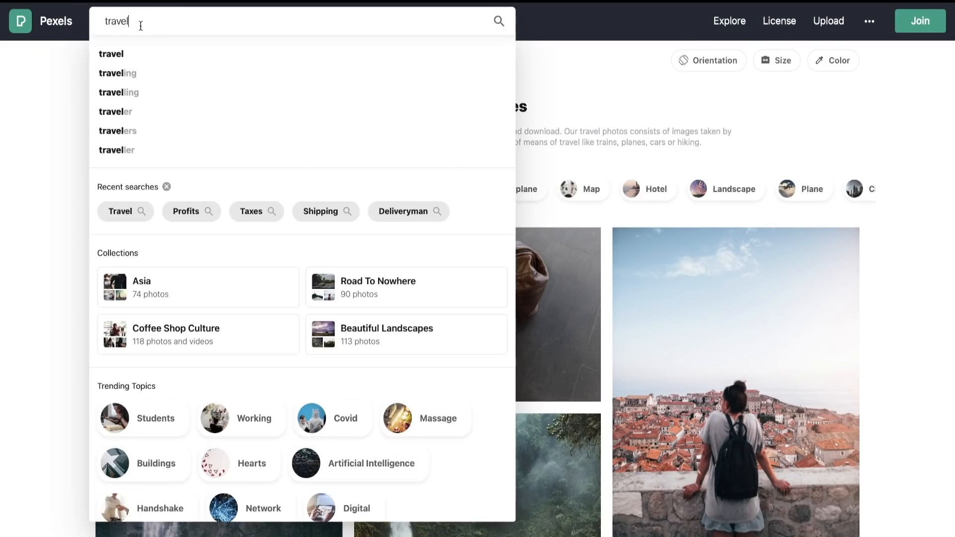
click(784, 121)
scroll(685, 437, down, 5)
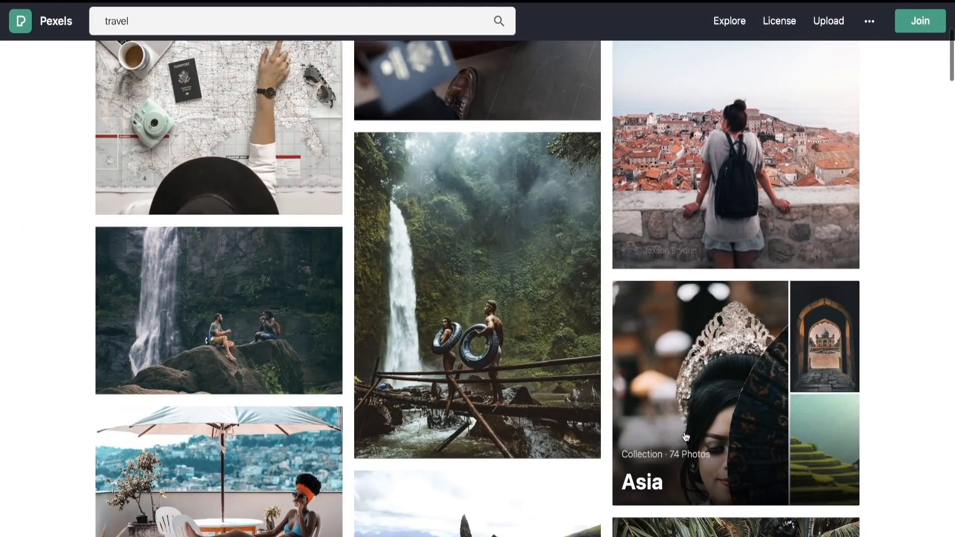
scroll(686, 436, down, 20)
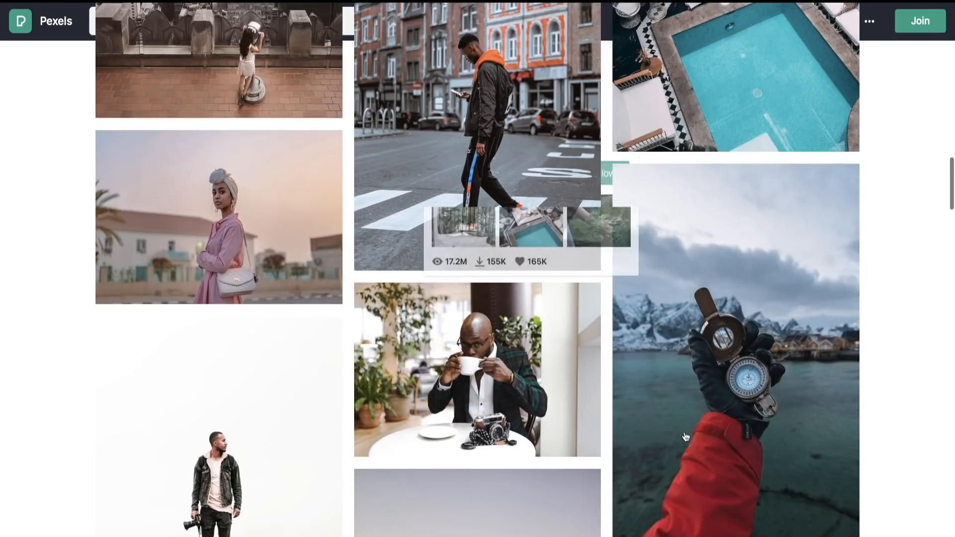
scroll(685, 437, up, 5)
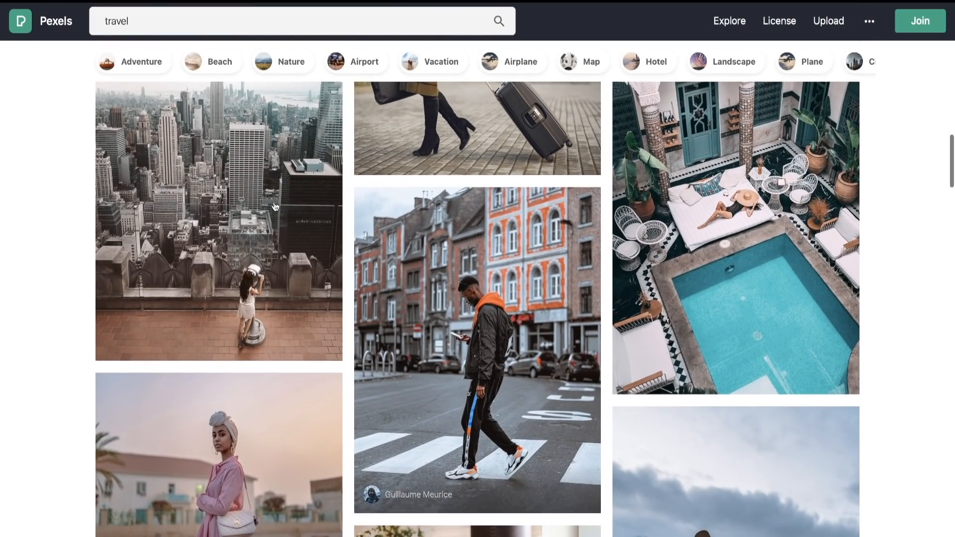
scroll(274, 206, down, 6)
scroll(245, 210, up, 20)
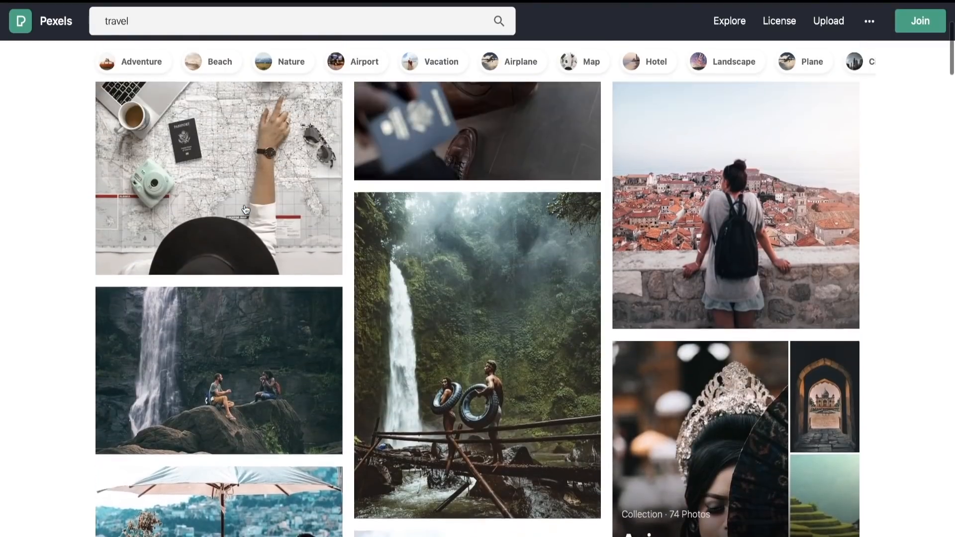
scroll(245, 210, up, 3)
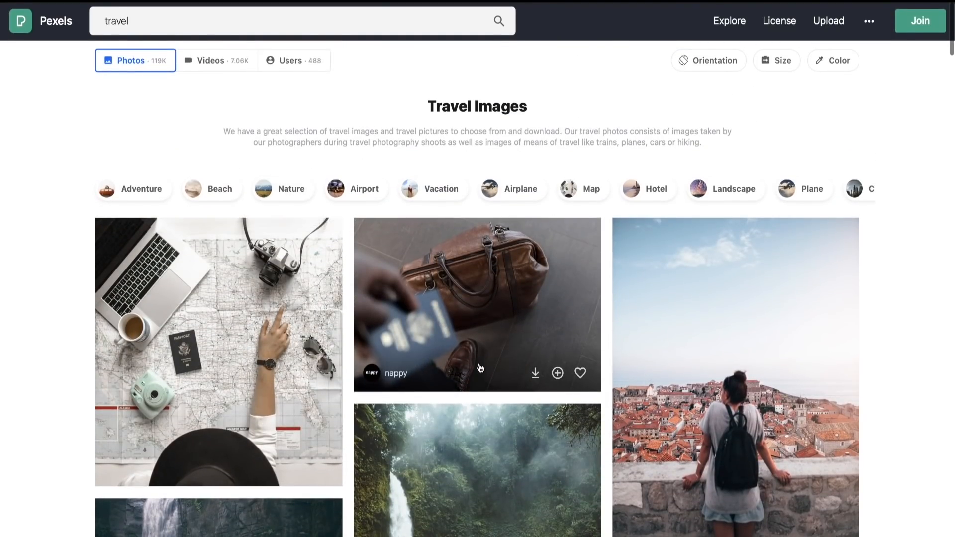
scroll(480, 368, down, 4)
scroll(480, 378, up, 4)
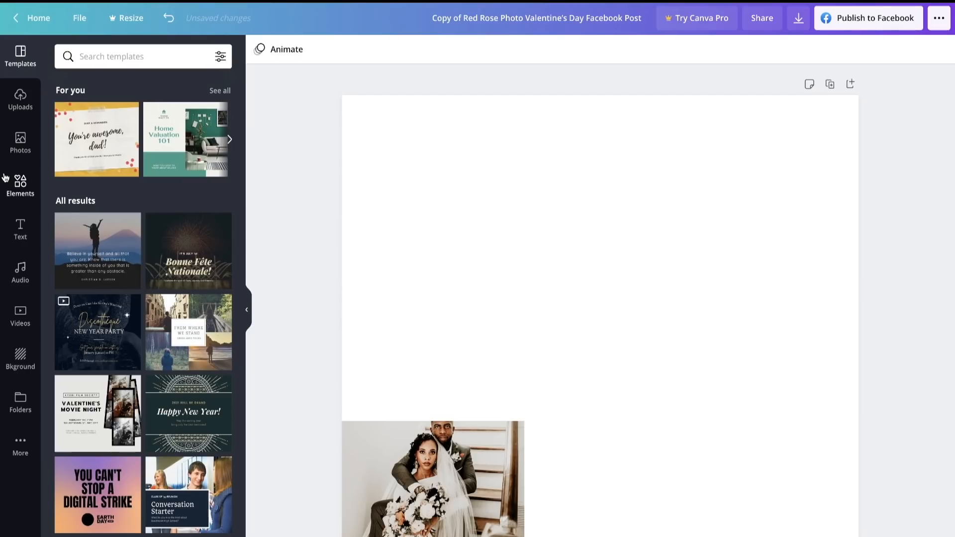
- Add a heading to the page reading "TRAVEL PRESET"
click(23, 231)
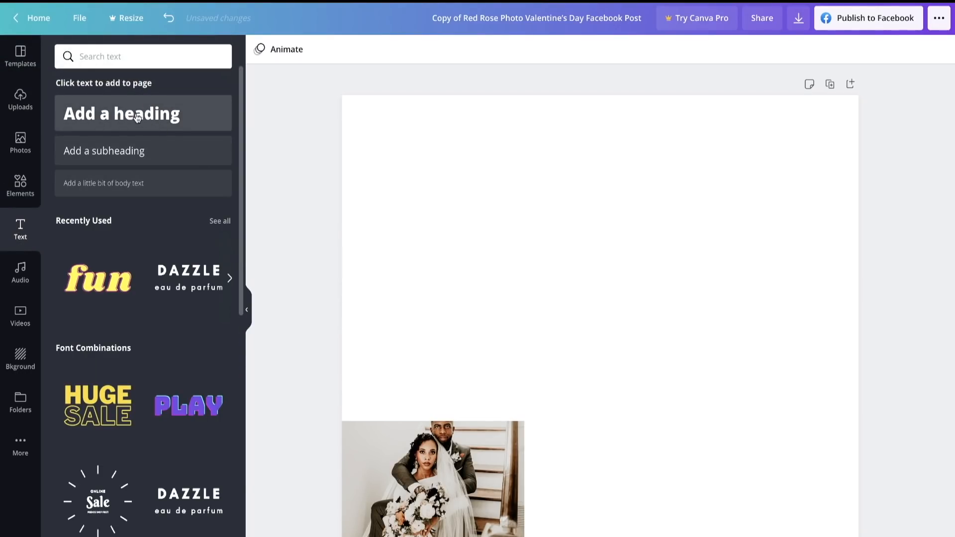
click(137, 117)
key(BackSpace)
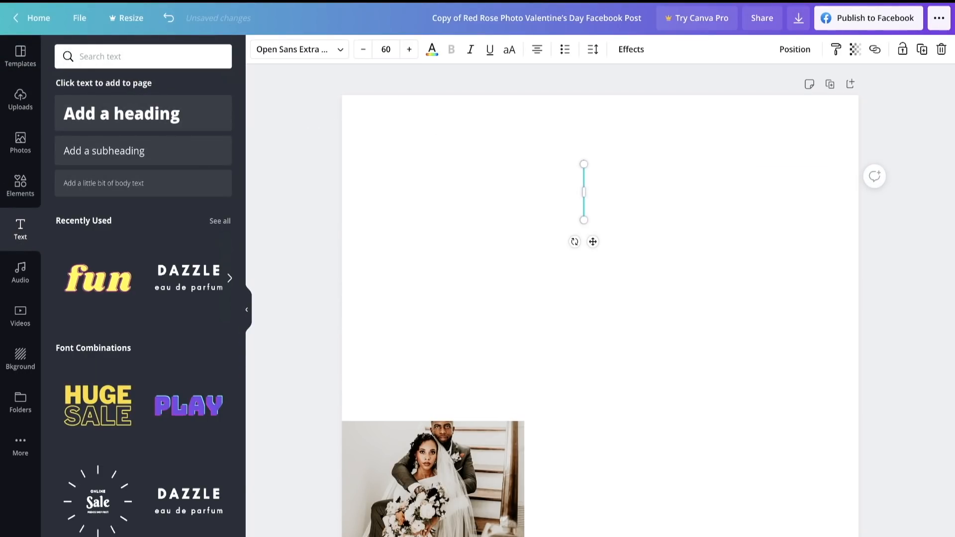
text(TRA)
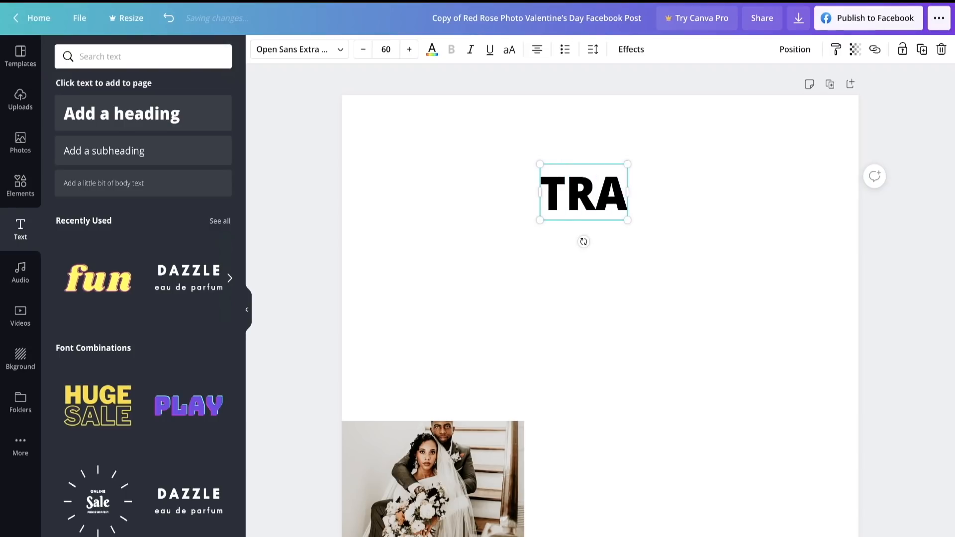
text(VEL)
click(806, 269)
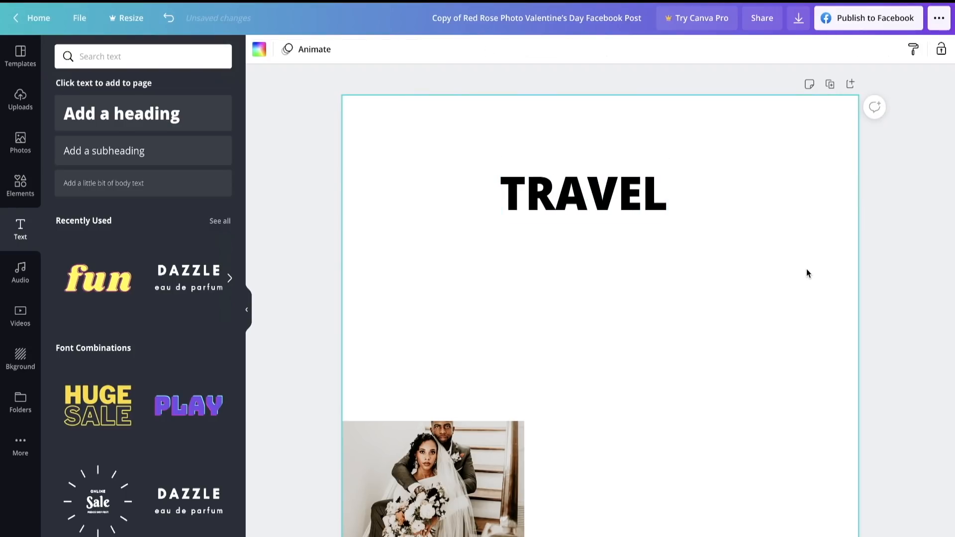
click(618, 197)
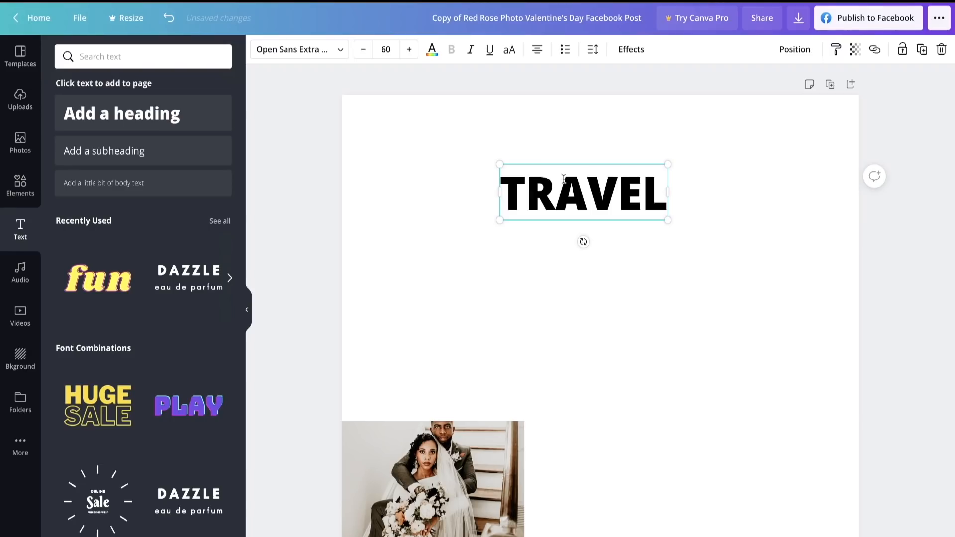
click(665, 193)
text(PR)
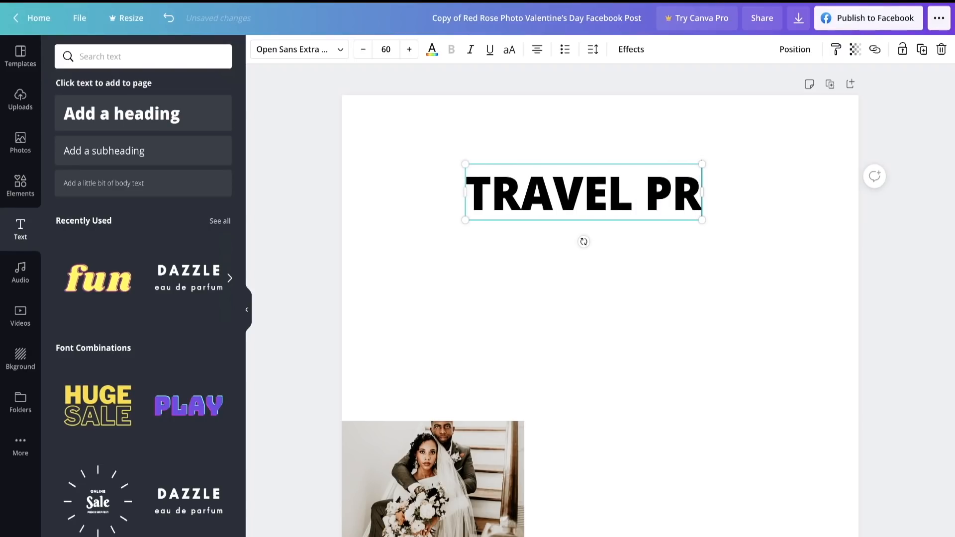
text(ESET)
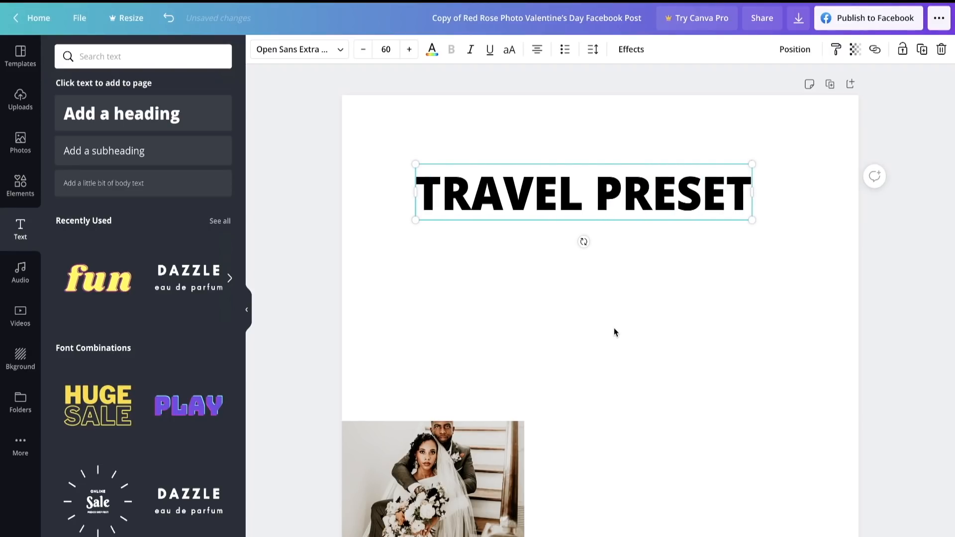
click(615, 332)
- Place the gold WEDDING banner across the top of the page, with the TRAVEL PRESET heading moved below it
drag(591, 209, 610, 150)
click(22, 188)
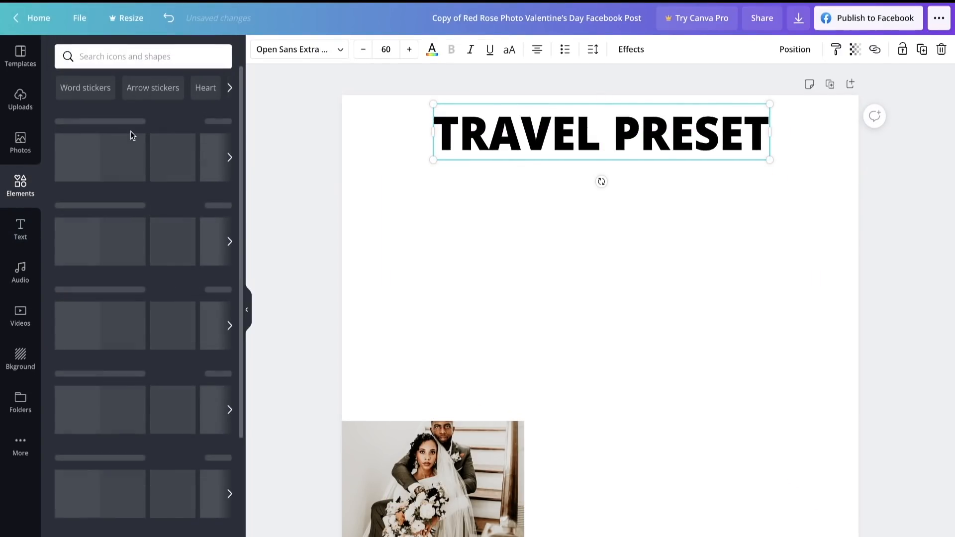
drag(176, 154, 365, 115)
drag(462, 344, 462, 168)
drag(588, 128, 862, 132)
drag(691, 139, 690, 319)
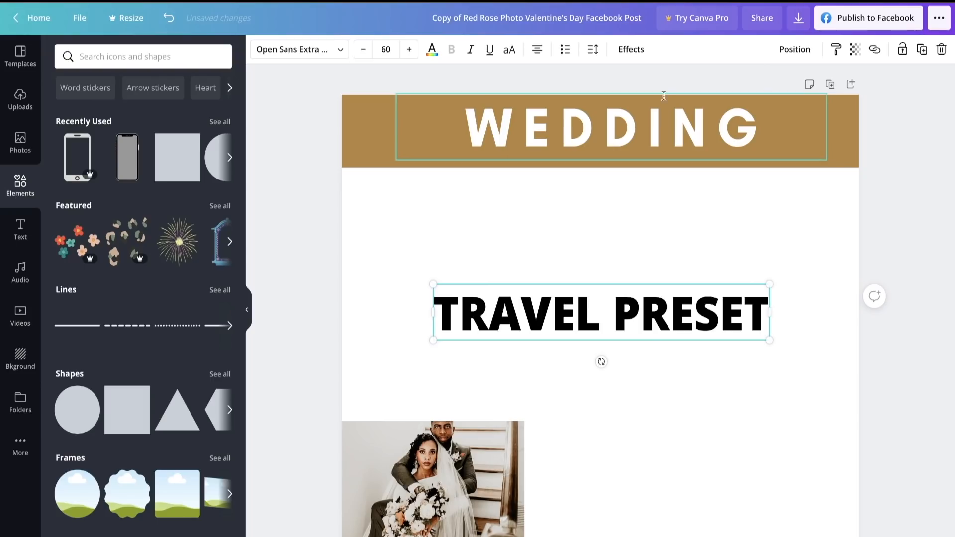
- Delete the WEDDING text and centre the TRAVEL PRESET heading on the gold banner
click(663, 96)
key(Delete)
drag(603, 299, 599, 119)
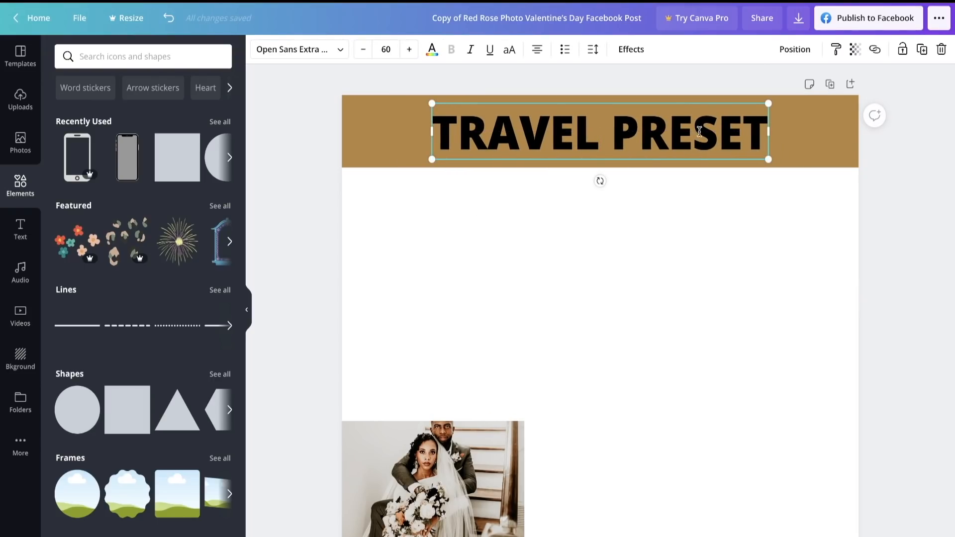
- Colour the TRAVEL PRESET heading white and the banner behind it black
click(380, 123)
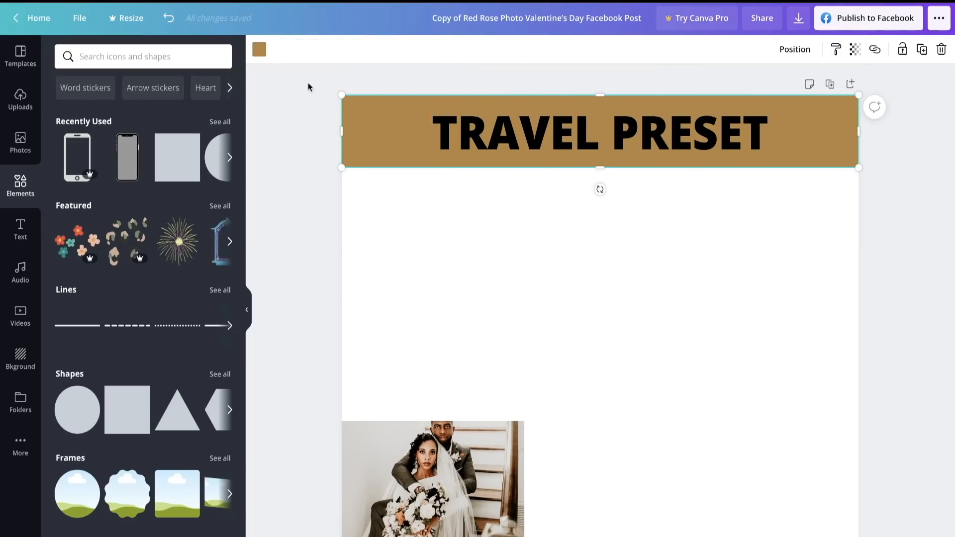
click(472, 141)
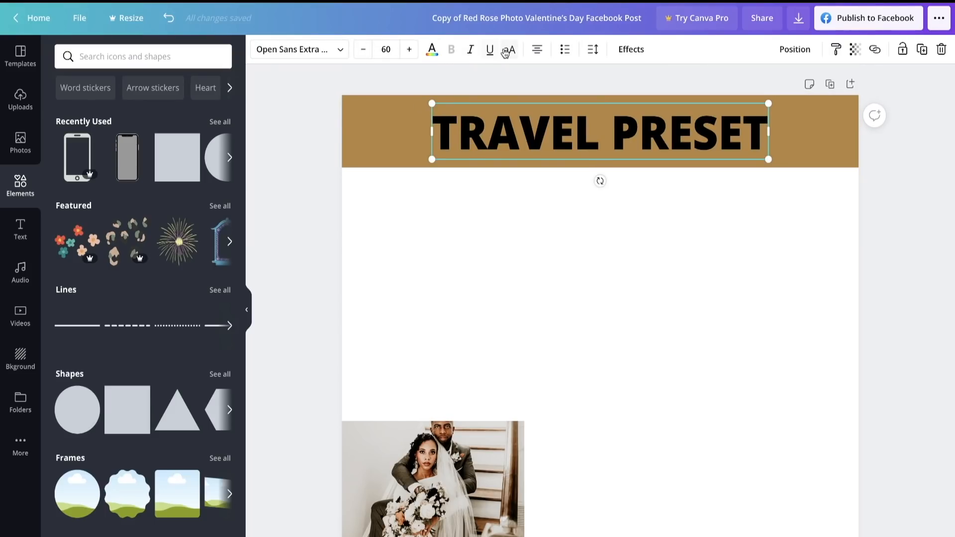
click(432, 49)
click(128, 169)
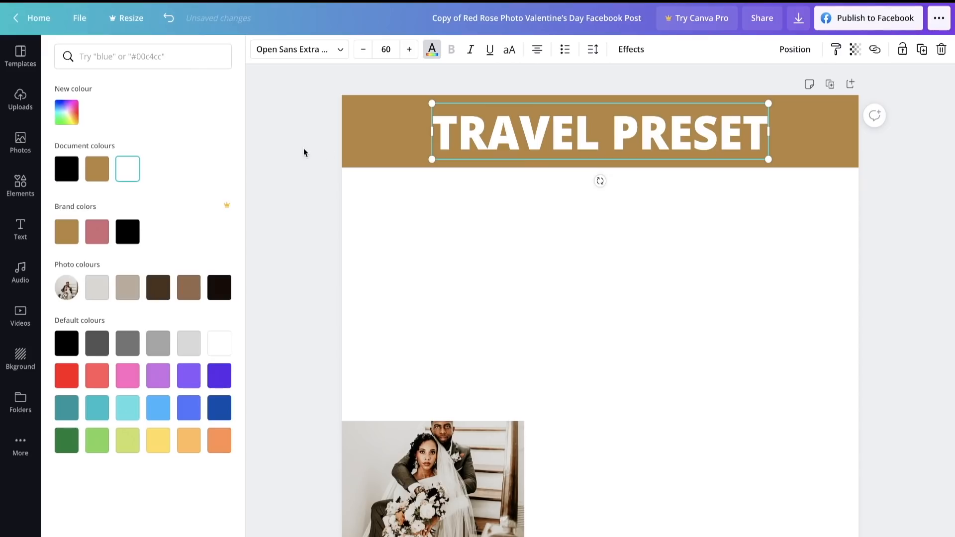
click(403, 150)
click(259, 49)
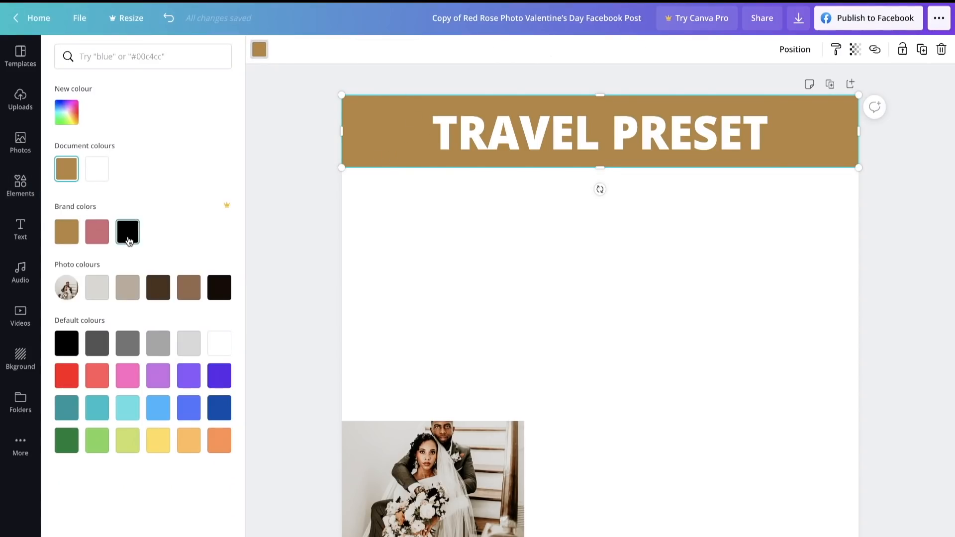
click(128, 232)
click(506, 256)
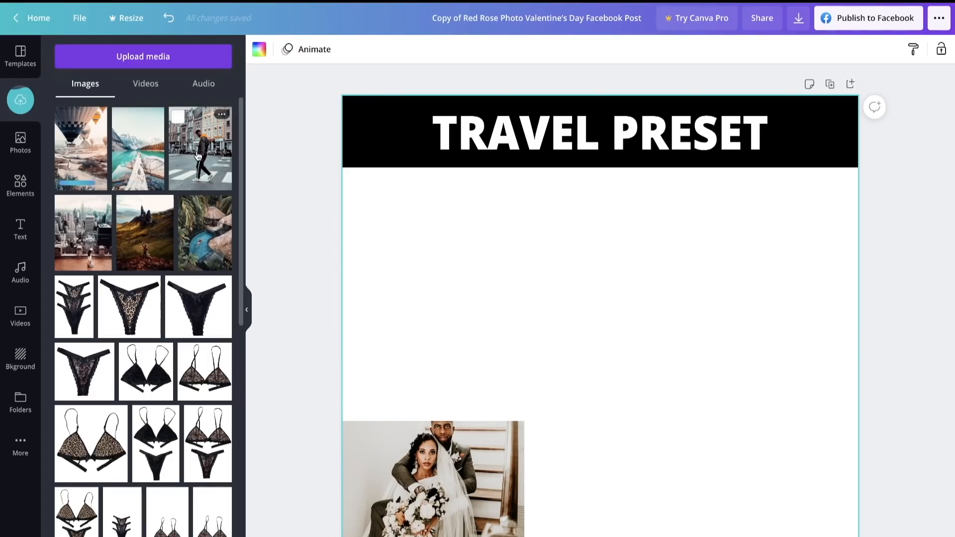
- Add the uploaded tropical pool photo, then crop and resize it to cover the wedding photo exactly
click(208, 242)
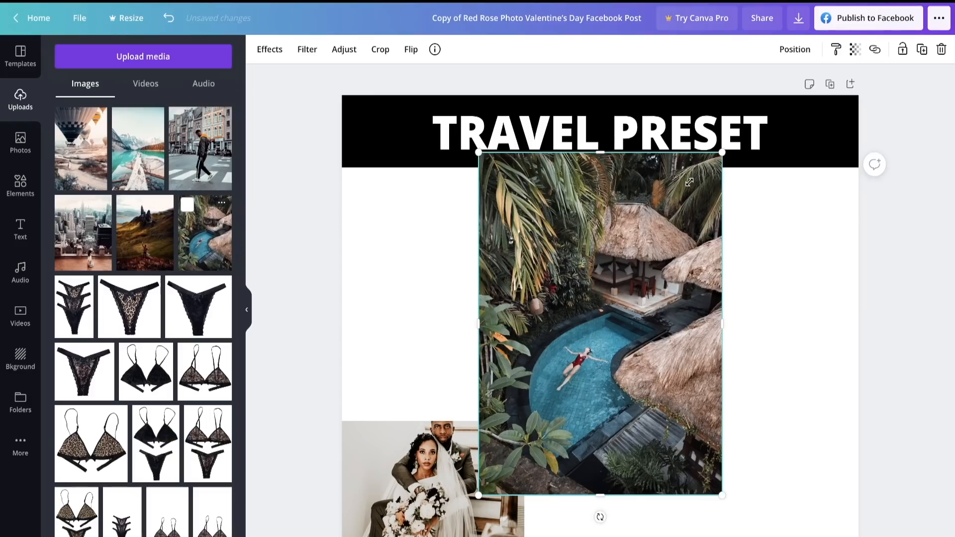
drag(689, 182, 614, 304)
drag(541, 377, 403, 437)
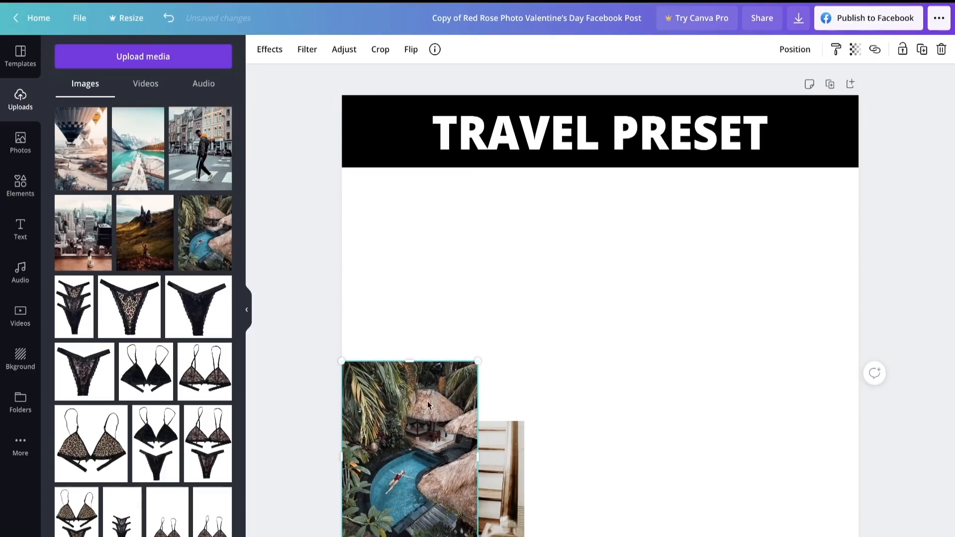
drag(411, 375, 411, 394)
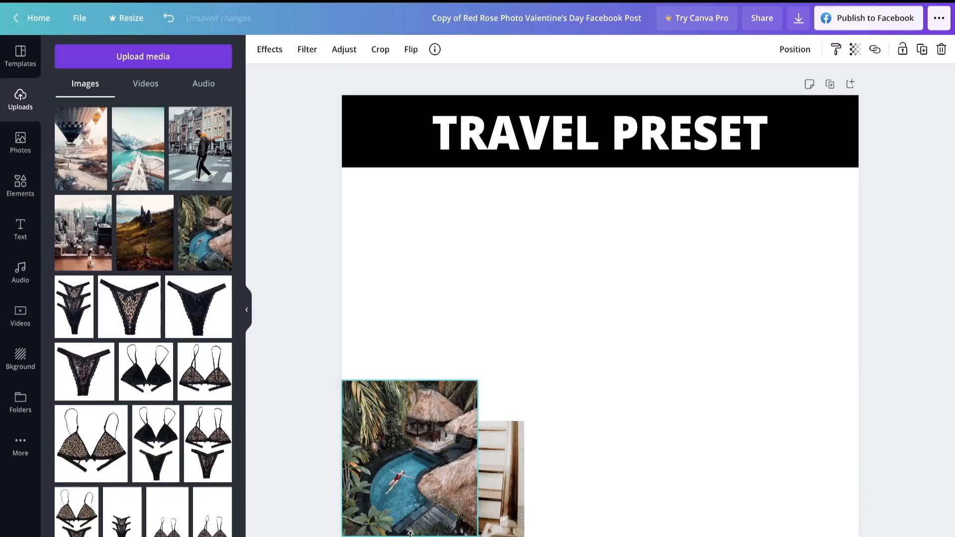
drag(410, 468, 413, 489)
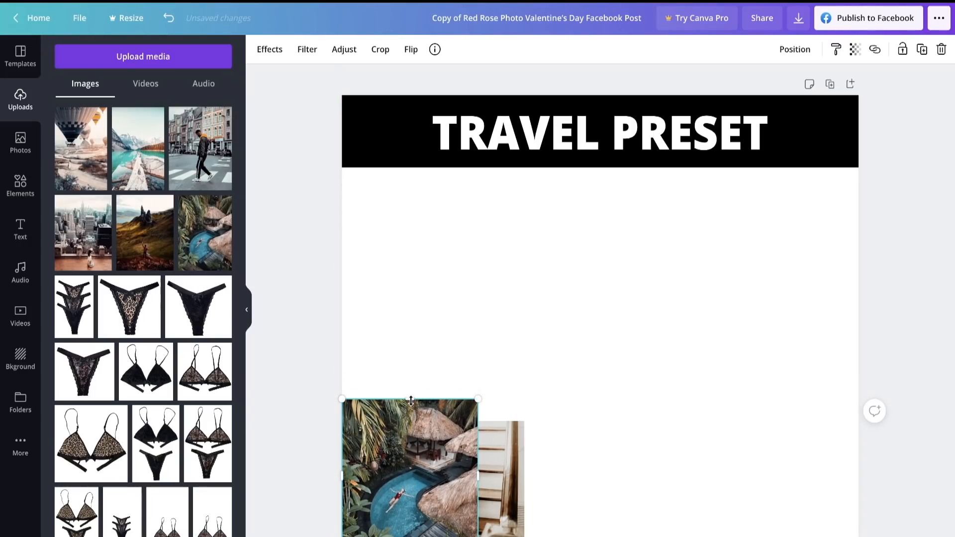
drag(411, 400, 411, 406)
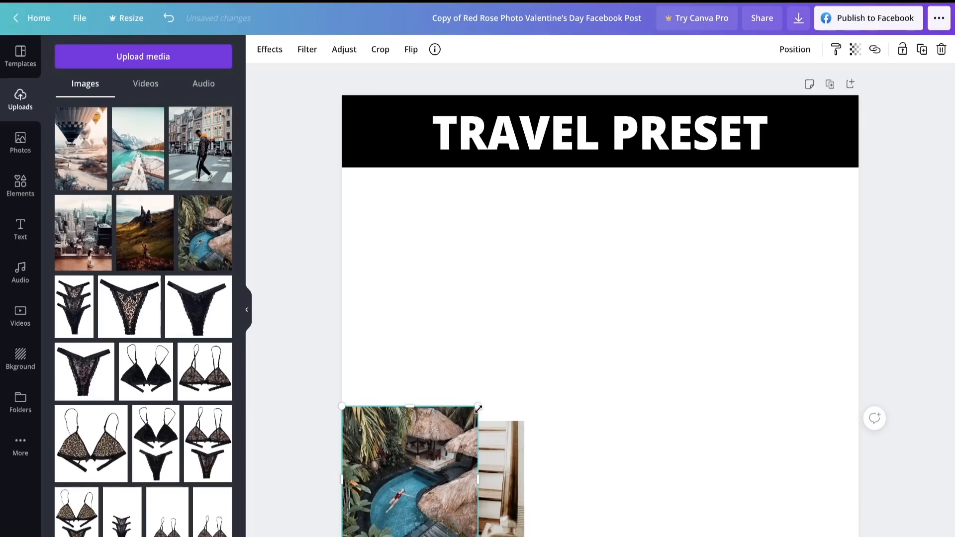
drag(478, 408, 465, 421)
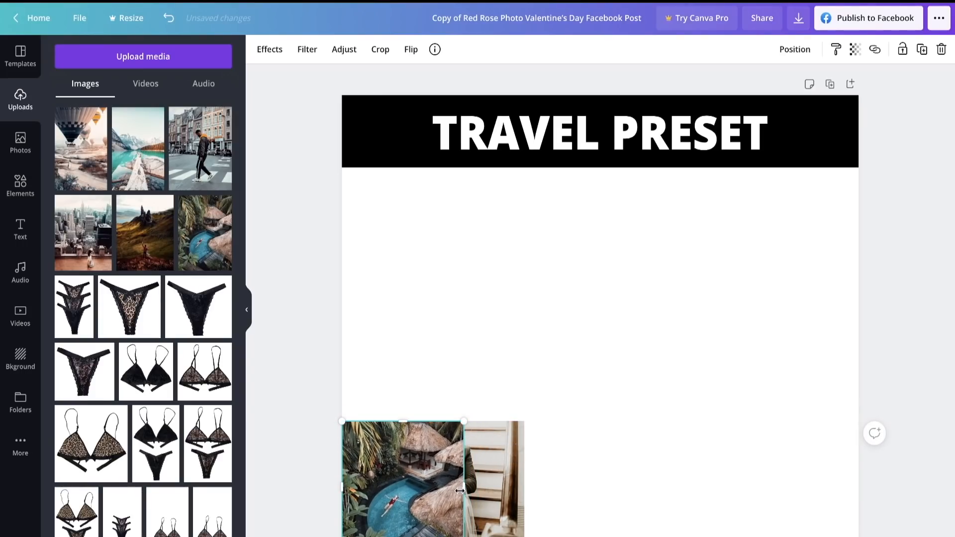
drag(459, 491, 562, 493)
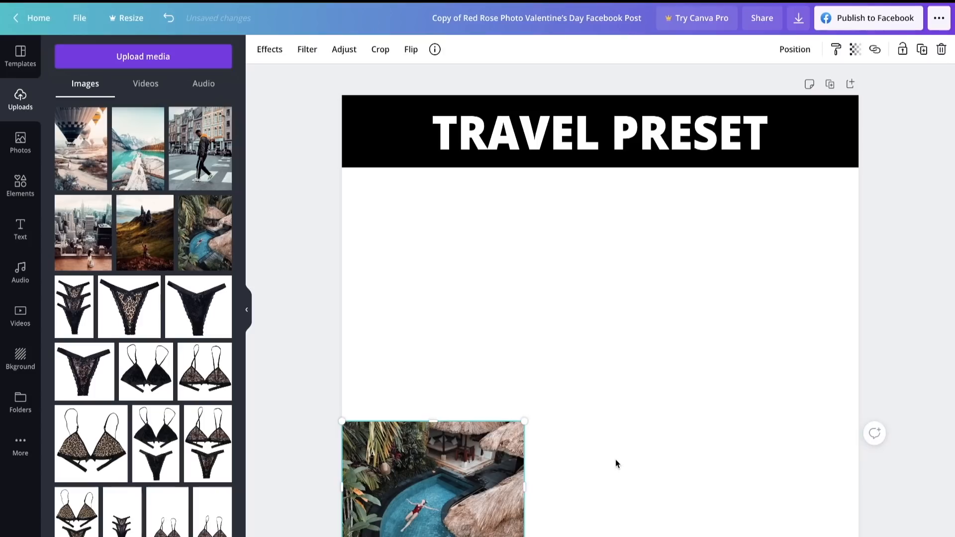
click(616, 460)
- Move the pool photo directly under the banner at the page's left edge and delete the wedding photo
drag(476, 464, 493, 206)
click(464, 487)
key(Delete)
click(510, 312)
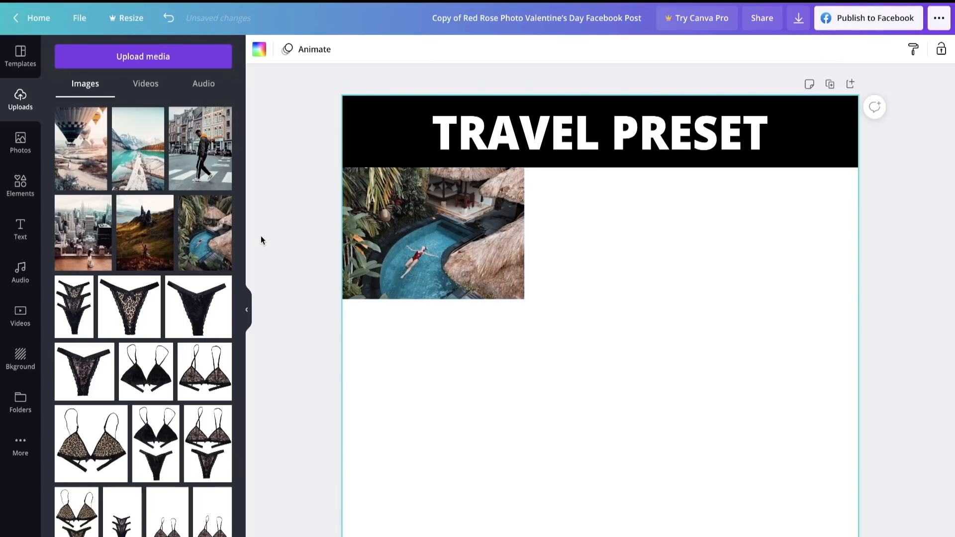
- Add the uploaded street-crossing photo, crop and resize it to match the pool photo, and place it directly beneath that photo
click(204, 166)
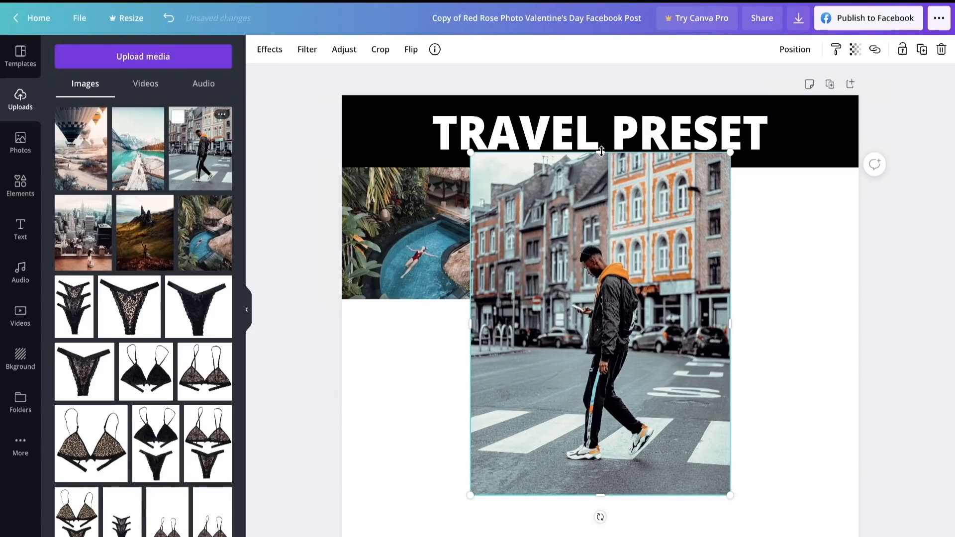
drag(601, 151, 601, 227)
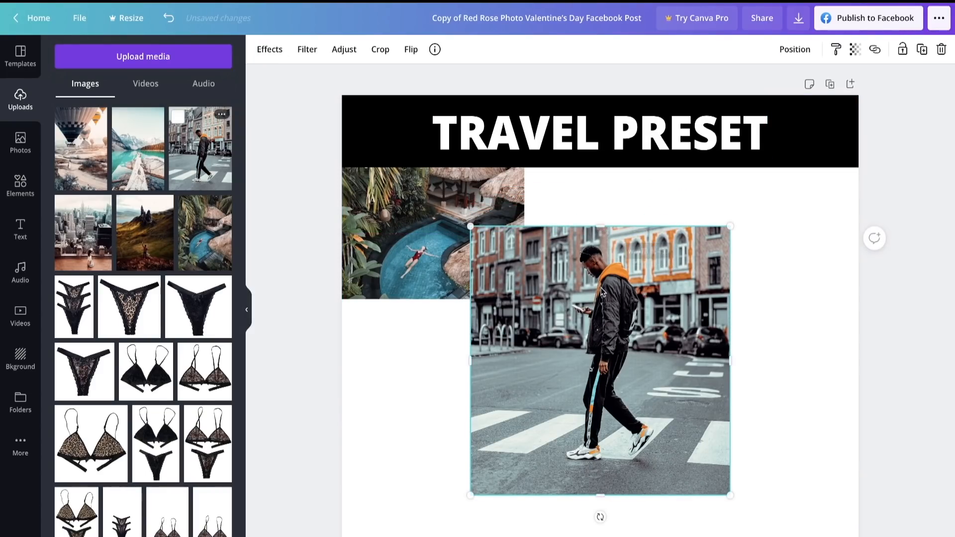
drag(604, 479, 602, 468)
drag(678, 340, 546, 282)
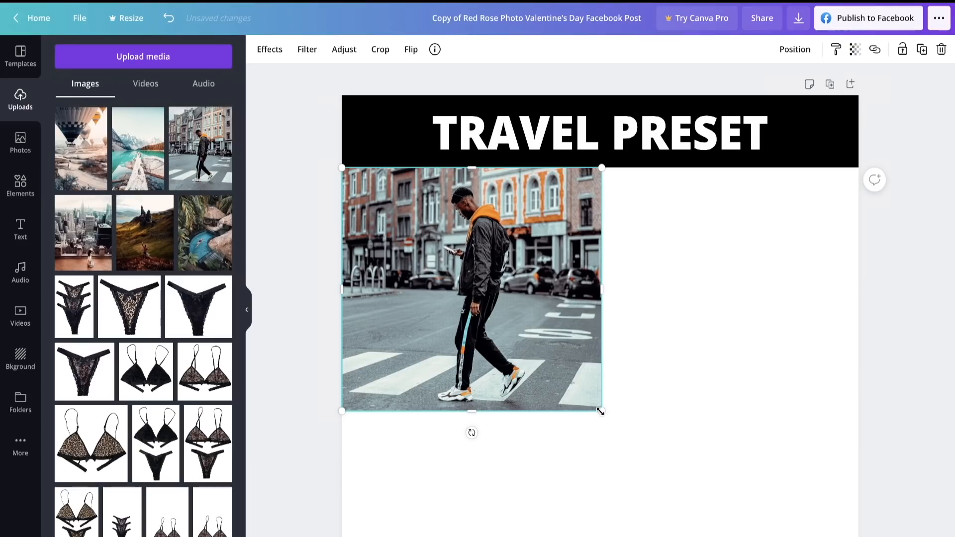
drag(601, 411, 515, 290)
drag(504, 243, 525, 242)
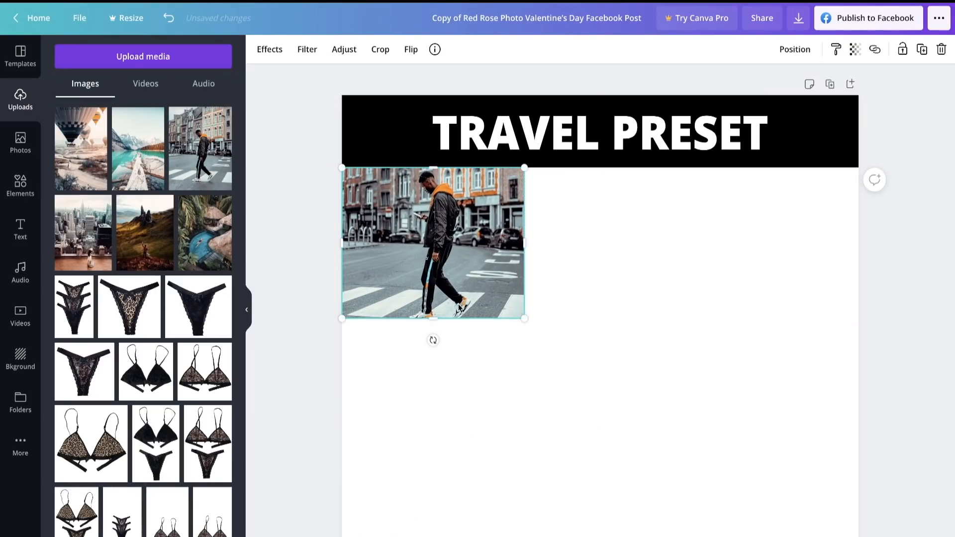
drag(432, 317, 432, 299)
drag(445, 240, 447, 368)
click(594, 358)
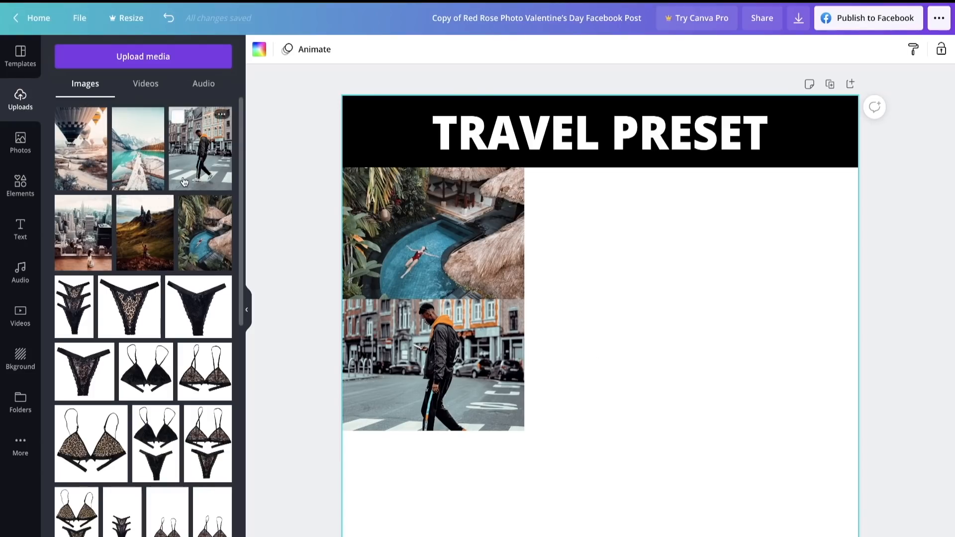
- Add the uploaded mountain lake photo, then crop and resize it over the pool photo to match its size
click(128, 165)
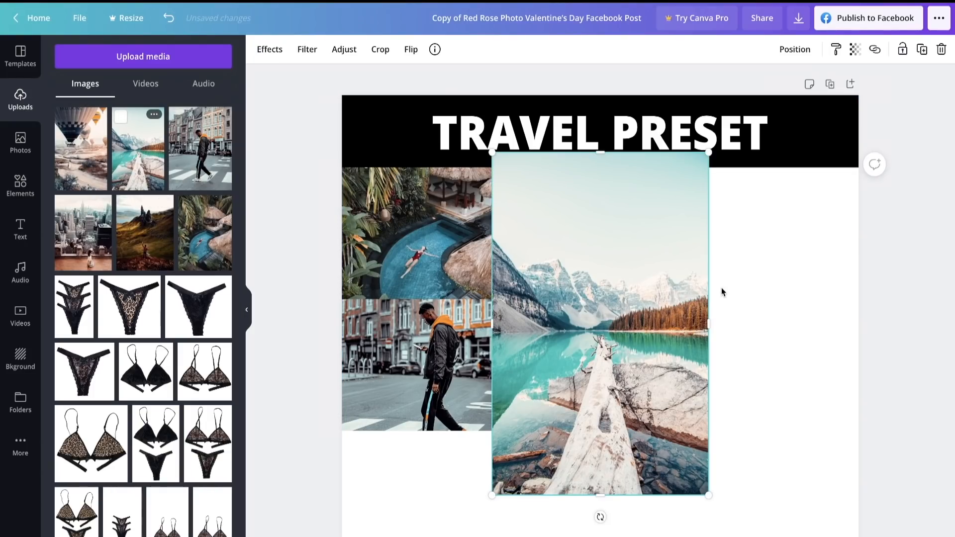
drag(622, 246, 496, 234)
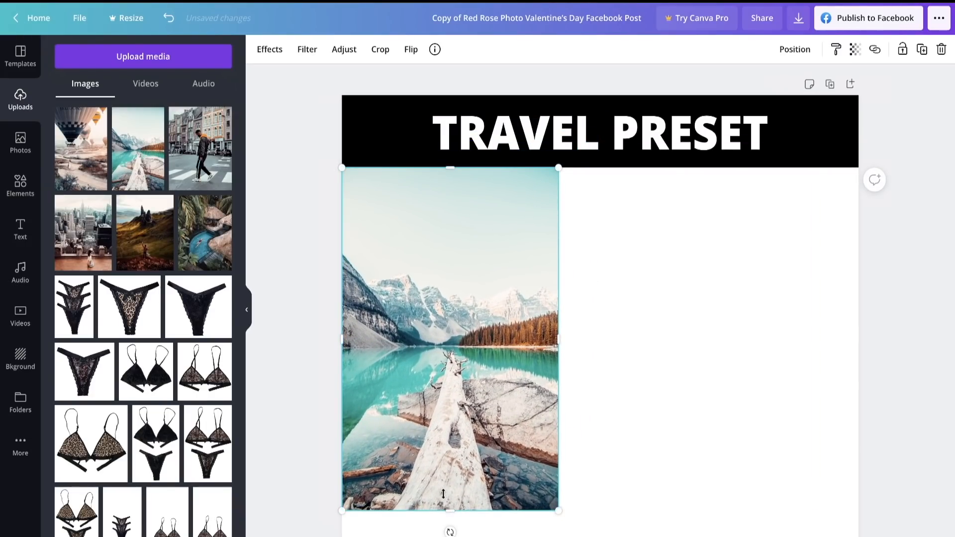
drag(443, 494, 441, 438)
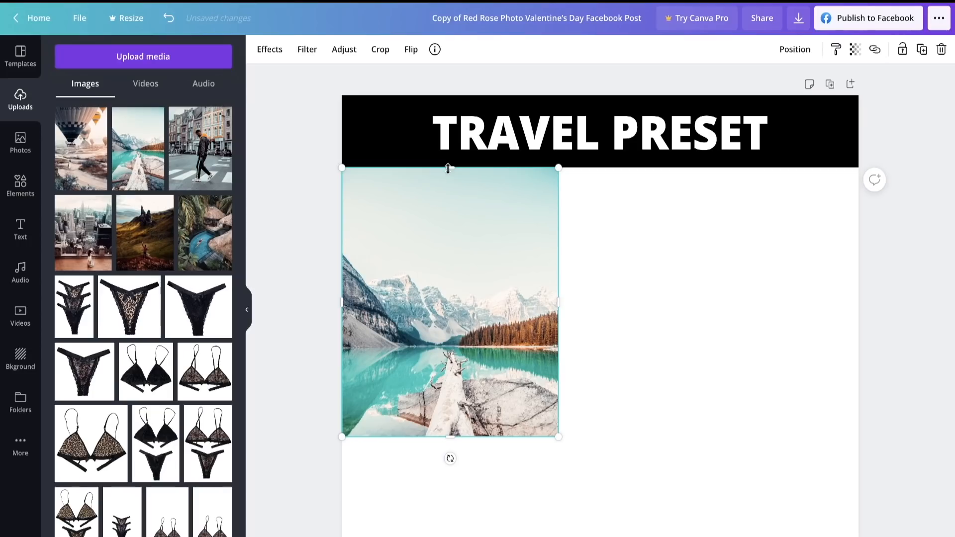
drag(447, 168, 448, 241)
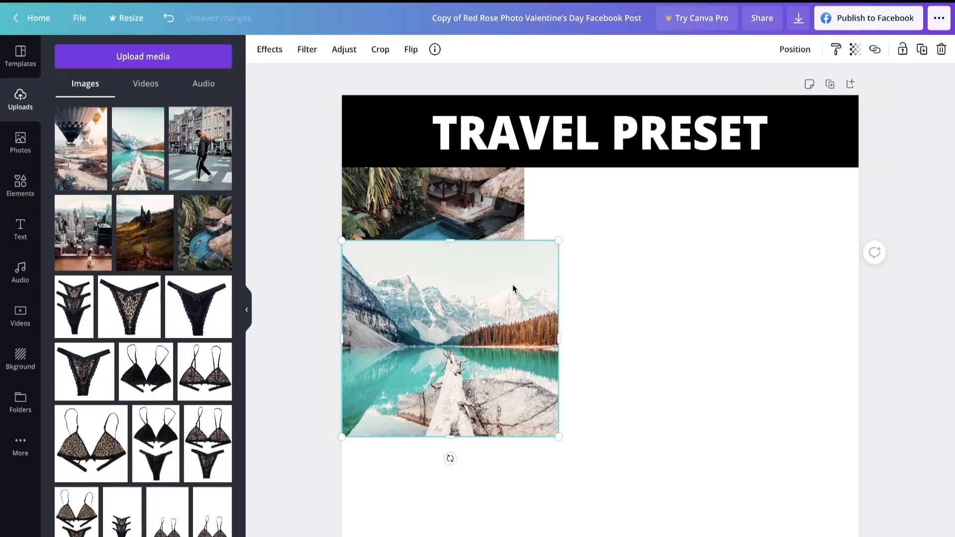
drag(535, 262, 473, 343)
drag(431, 377, 432, 219)
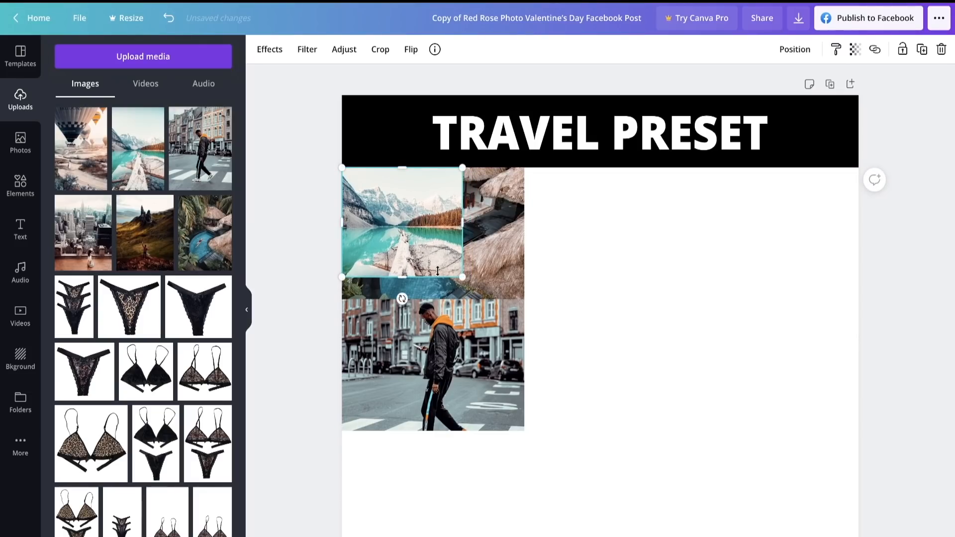
drag(462, 279, 512, 278)
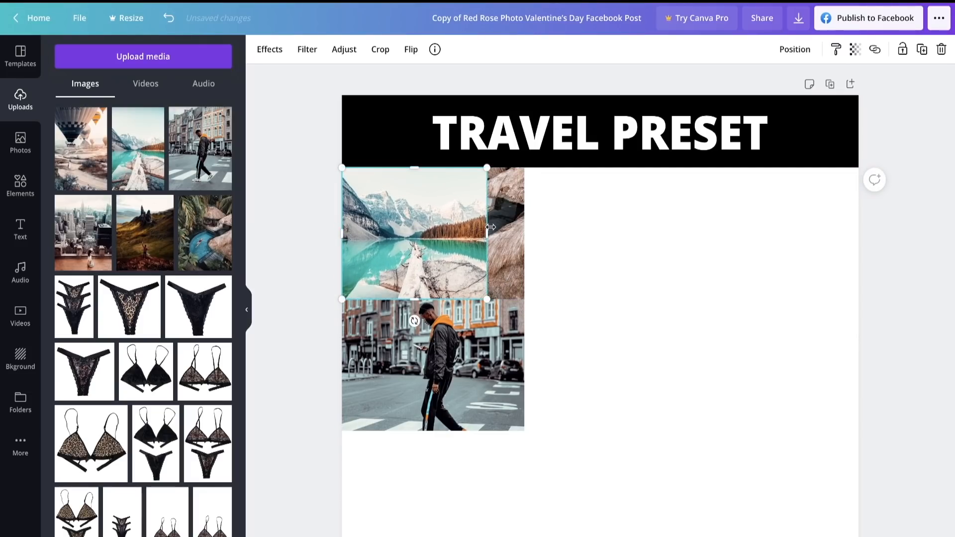
drag(487, 228, 525, 229)
click(576, 237)
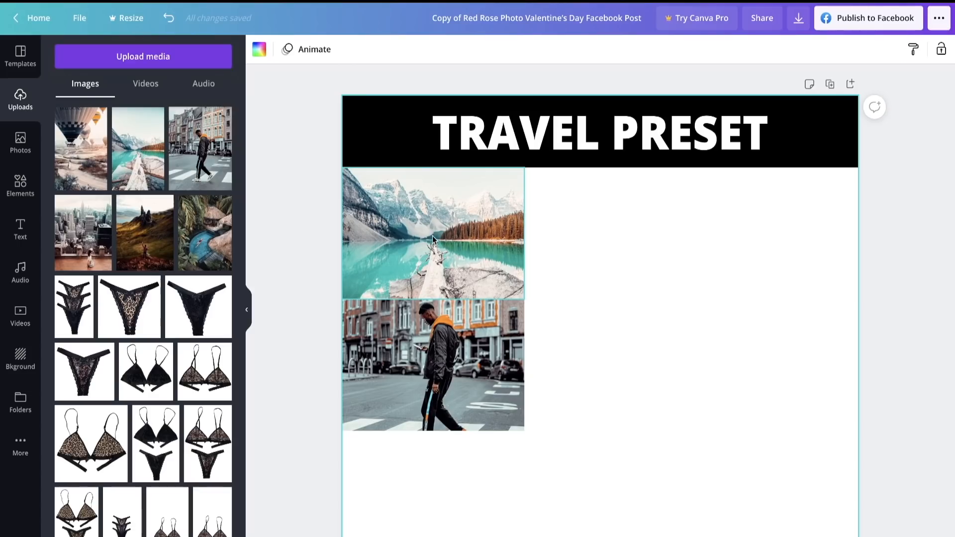
- Move the mountain lake photo directly beneath the street-crossing photo, aligned with the page's left edge
drag(427, 239, 433, 484)
mouse_move(431, 426)
mouse_down()
mouse_move(431, 440)
mouse_move(431, 431)
mouse_up()
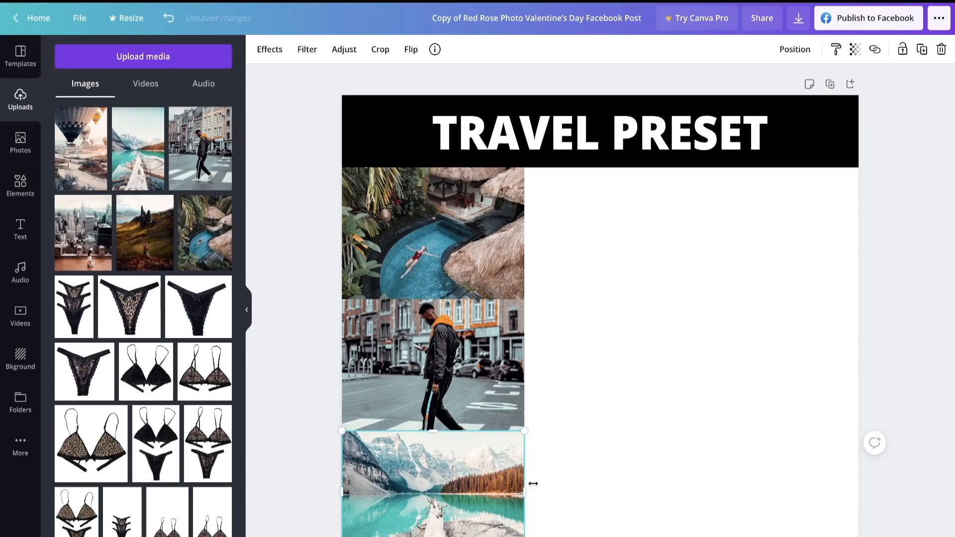
mouse_move(524, 490)
mouse_down()
mouse_move(532, 490)
mouse_move(522, 490)
mouse_up()
click(592, 465)
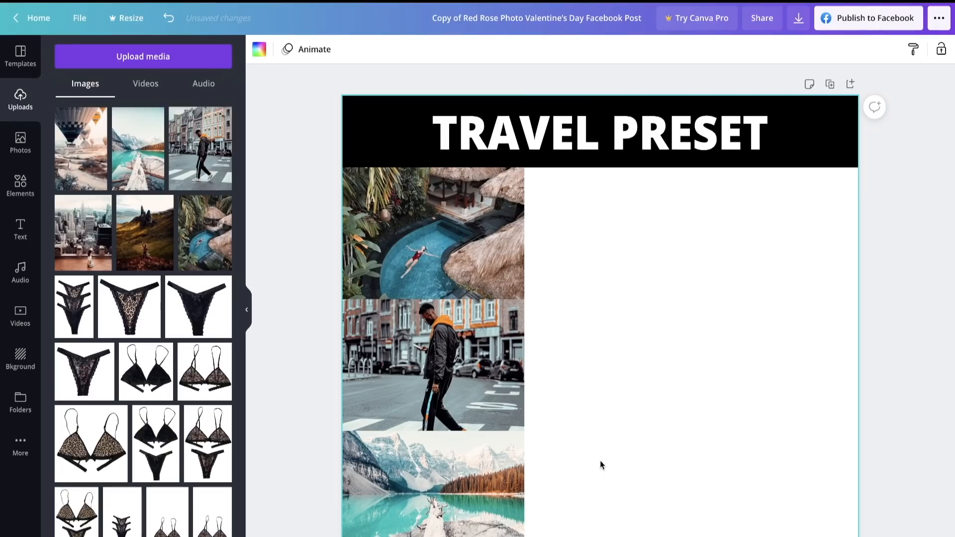
drag(405, 460, 428, 354)
key(ctrl+z)
click(604, 344)
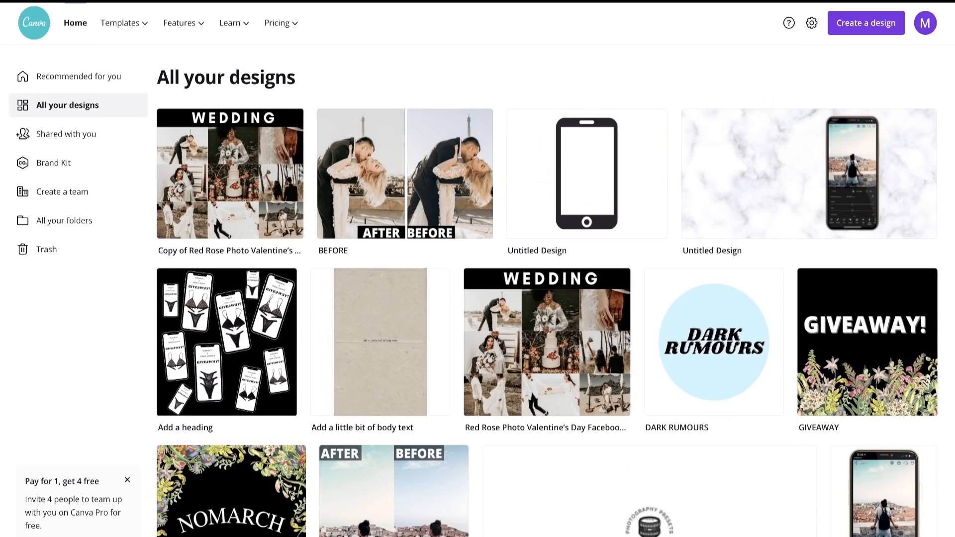
- Open the finished WEDDING collage and the BEFORE wedding-couple design to examine their ad layouts
click(561, 361)
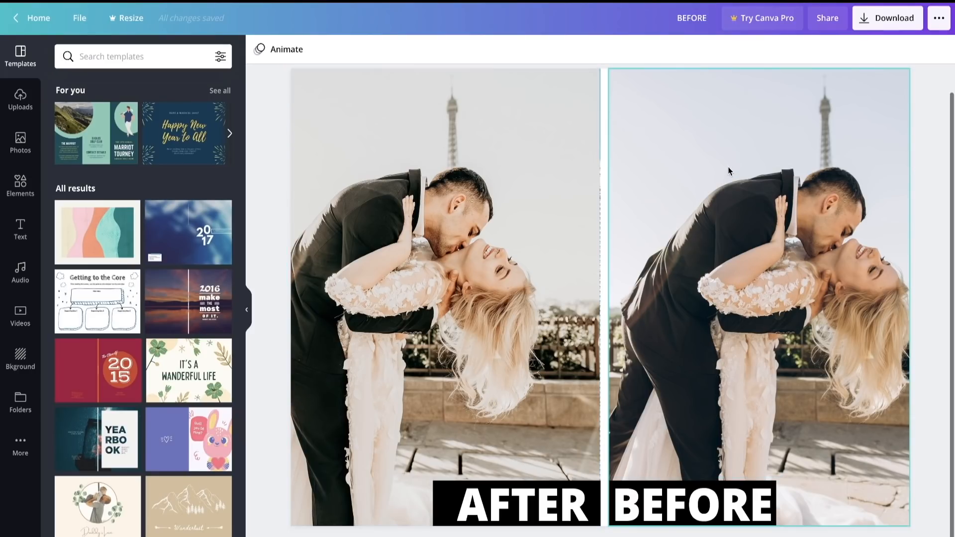
scroll(617, 150, up, 2)
scroll(771, 271, down, 2)
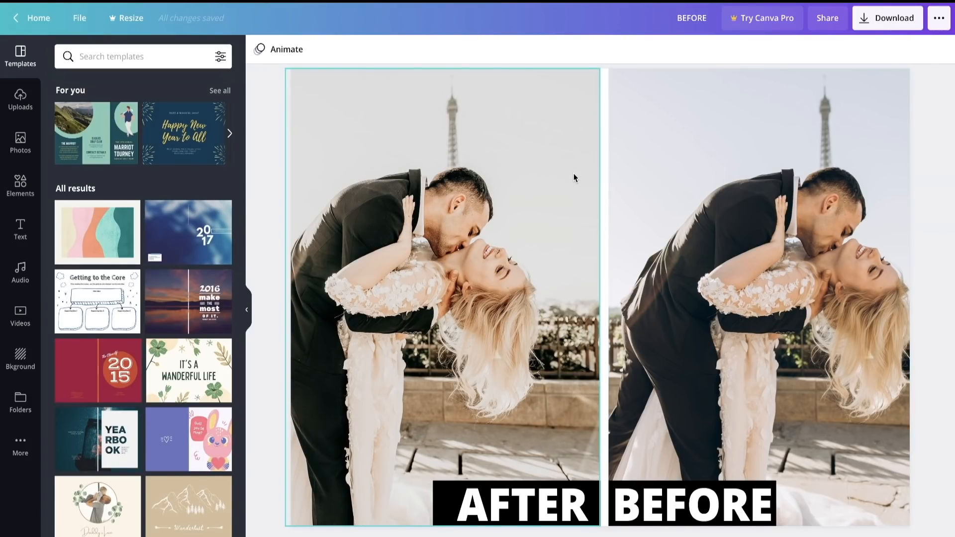
scroll(599, 249, up, 2)
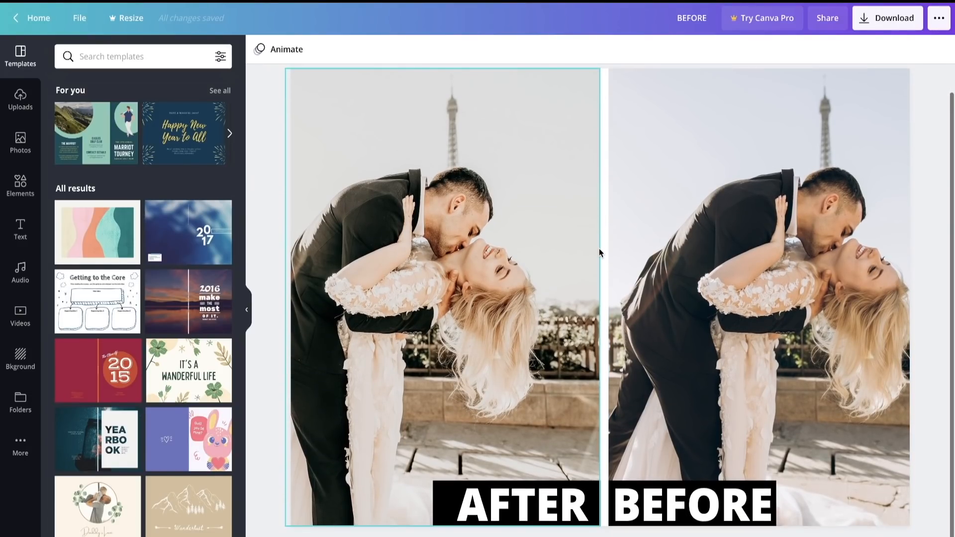
scroll(599, 249, down, 2)
scroll(599, 249, up, 2)
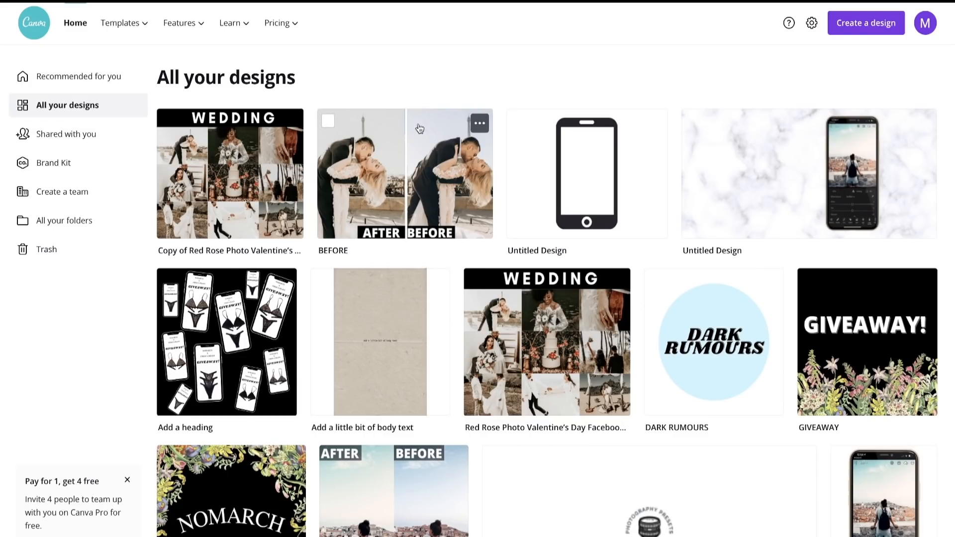
- Open the AFTER design that compares two edits of the backpacker photo from the list of all designs
scroll(448, 167, down, 2)
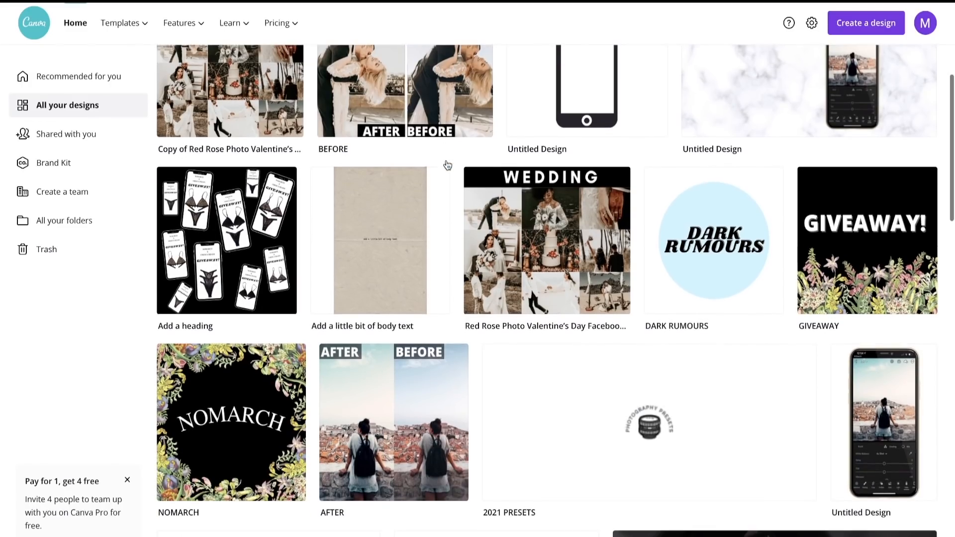
click(405, 387)
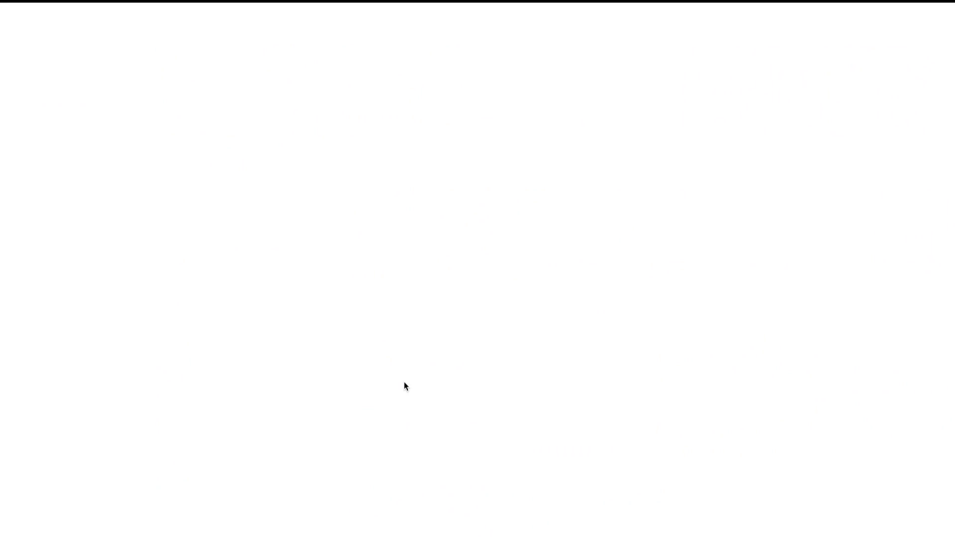
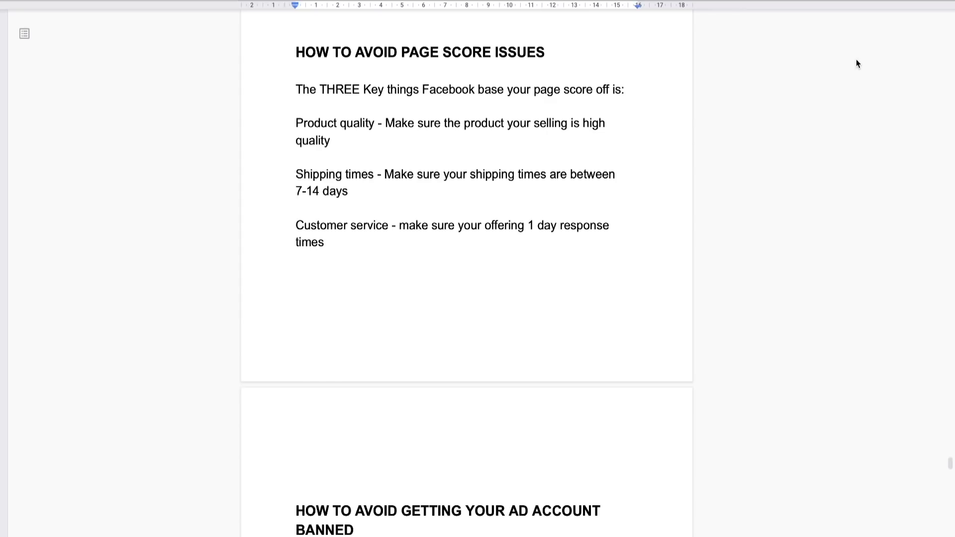
- Read the document's advice on avoiding an ad account ban, including the website rules and the Facebook disclaimer text
scroll(718, 240, down, 9)
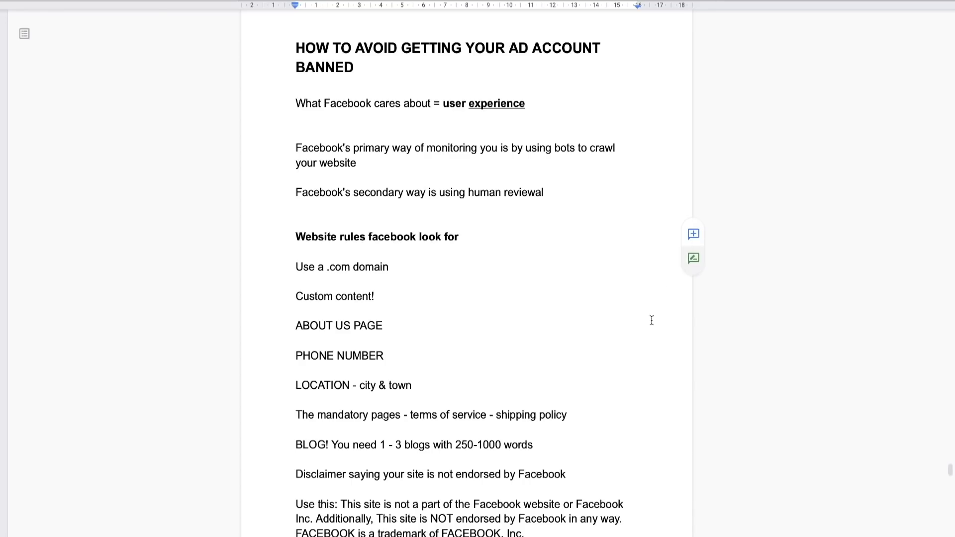
scroll(660, 325, down, 4)
scroll(659, 326, down, 1)
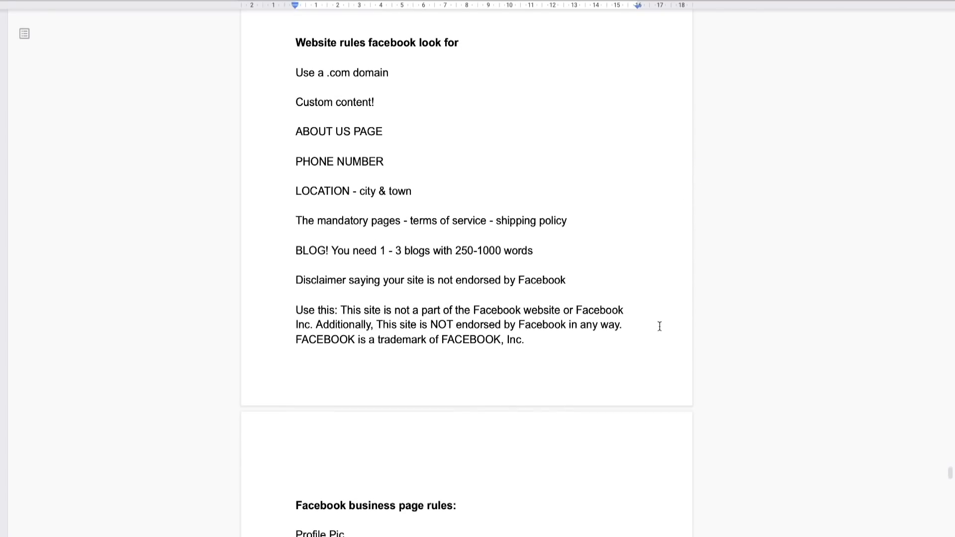
scroll(659, 326, down, 1)
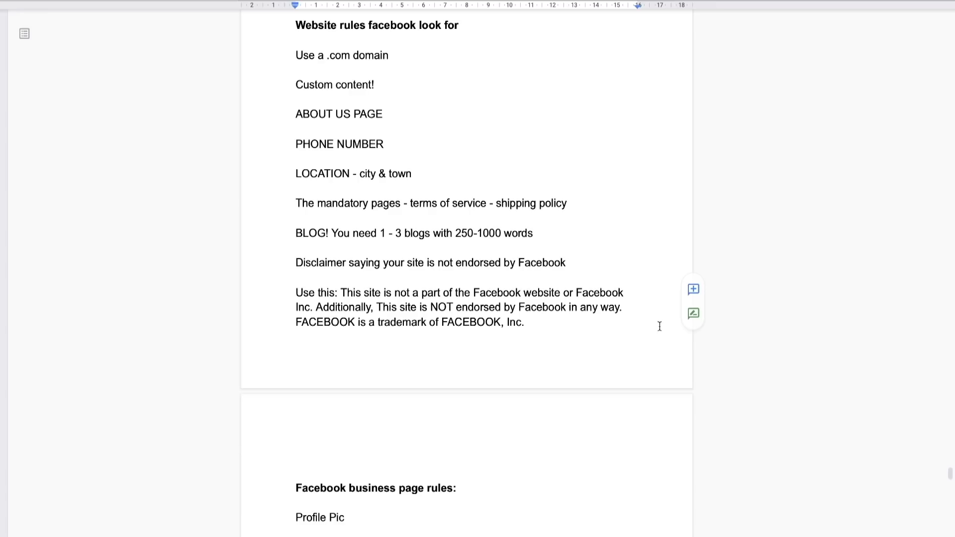
scroll(585, 348, down, 1)
scroll(586, 352, down, 1)
scroll(587, 351, down, 1)
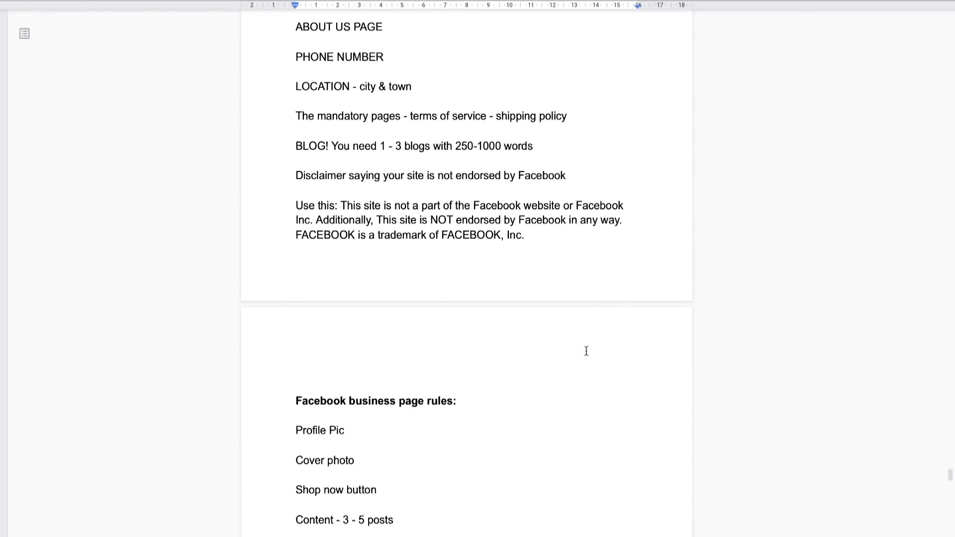
scroll(586, 351, down, 1)
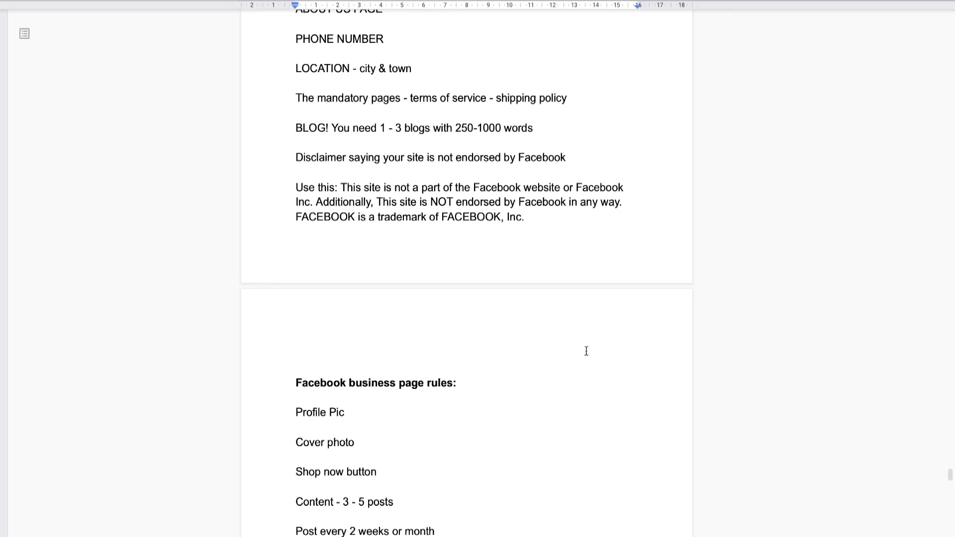
scroll(441, 312, down, 3)
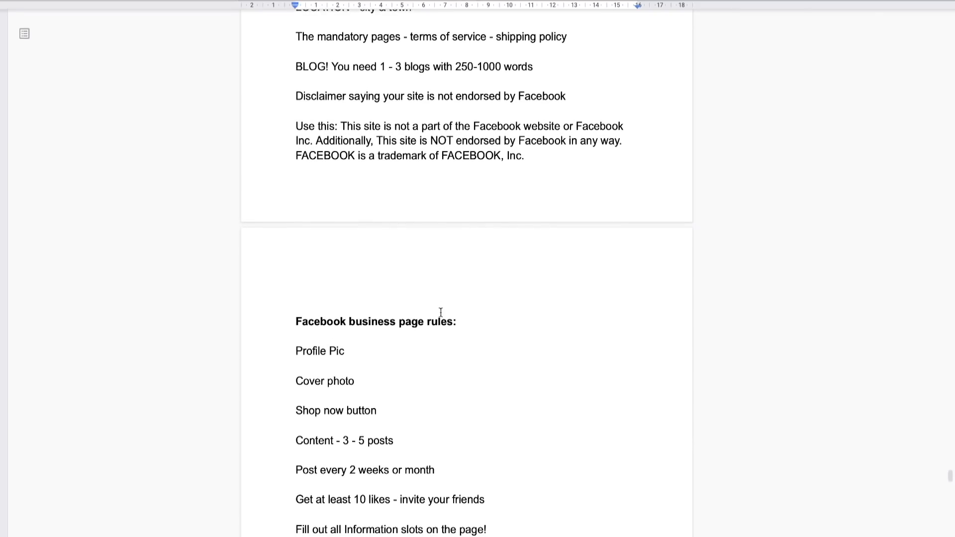
mouse_move(294, 126)
mouse_down()
mouse_move(544, 143)
mouse_move(548, 156)
mouse_move(427, 154)
mouse_move(288, 128)
mouse_move(576, 171)
mouse_move(296, 126)
mouse_up()
click(297, 127)
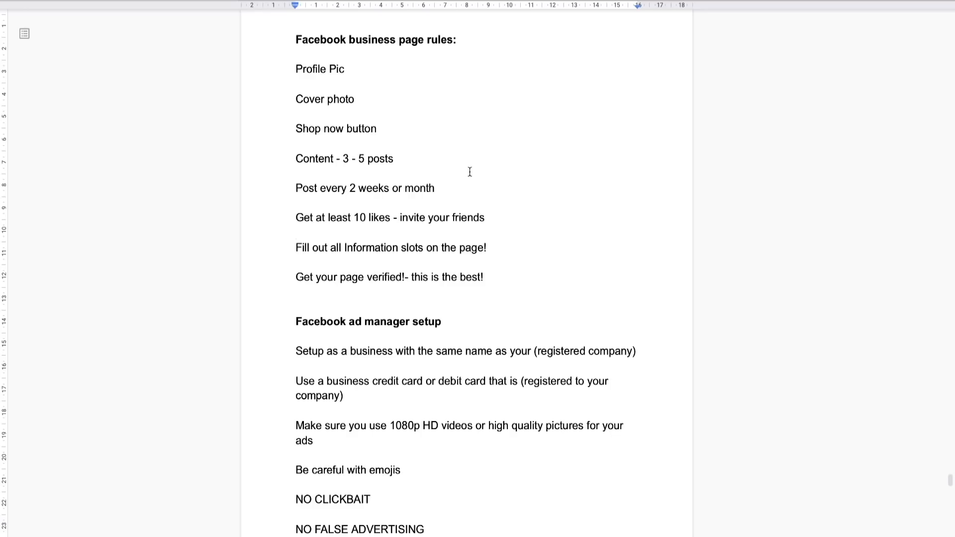
- Review the Facebook business page rules, down to the advice about getting the page verified
scroll(472, 186, down, 1)
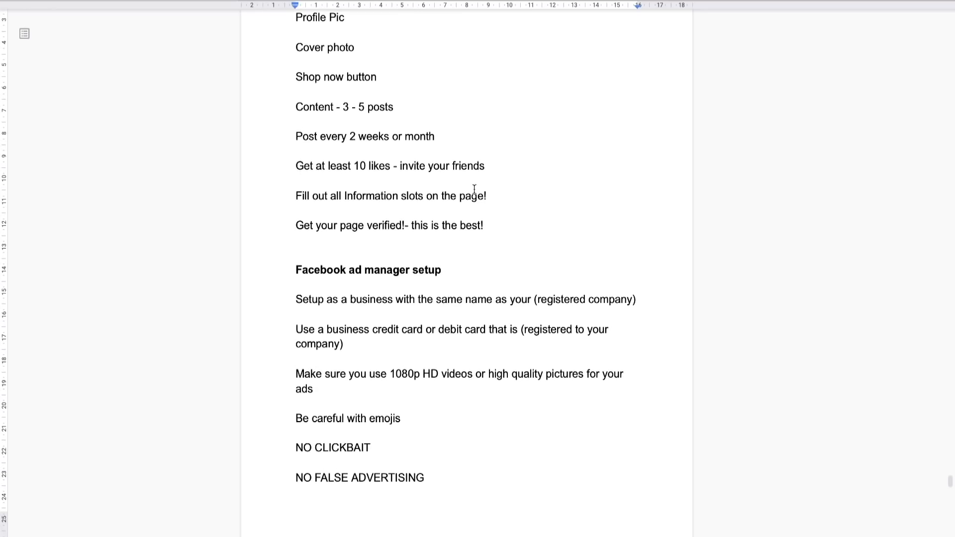
scroll(475, 189, down, 1)
scroll(473, 189, up, 1)
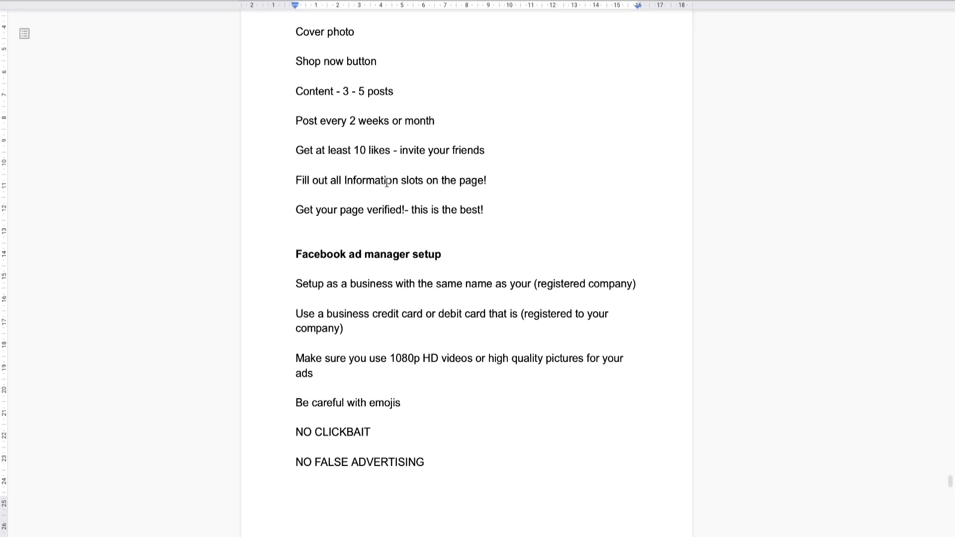
mouse_move(300, 209)
mouse_down()
mouse_move(448, 211)
mouse_move(297, 210)
mouse_up()
click(446, 213)
click(297, 209)
mouse_move(297, 209)
mouse_down()
mouse_move(507, 207)
mouse_move(279, 209)
mouse_up()
click(486, 209)
click(280, 209)
- Read the Facebook ad manager setup rules, including the prohibited ad content and the advice on negative comments
scroll(354, 237, down, 4)
scroll(355, 237, down, 1)
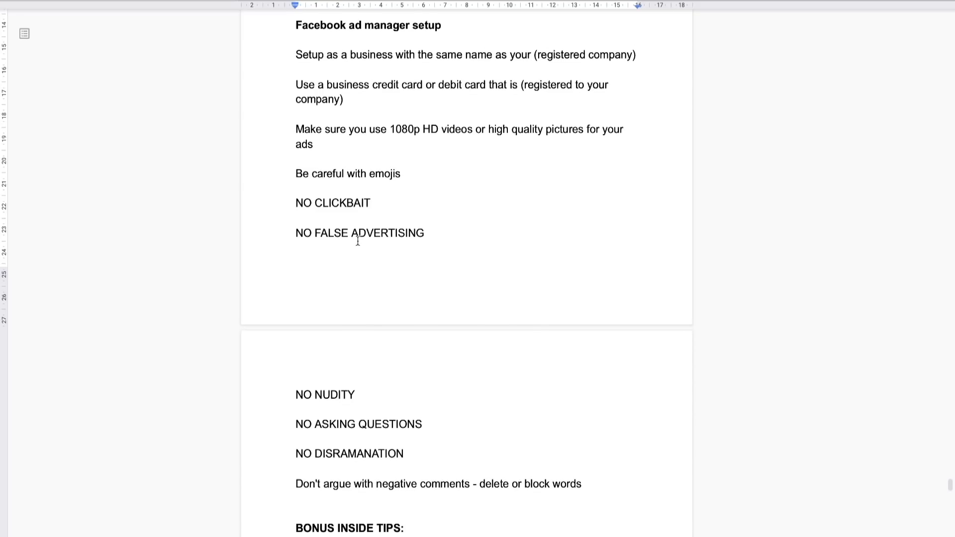
scroll(356, 239, down, 1)
scroll(358, 241, down, 1)
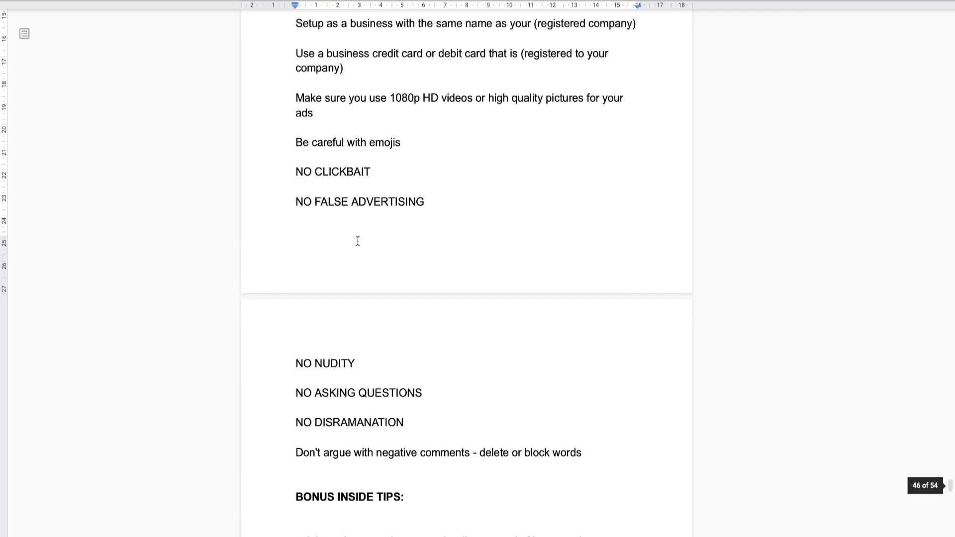
scroll(358, 241, down, 3)
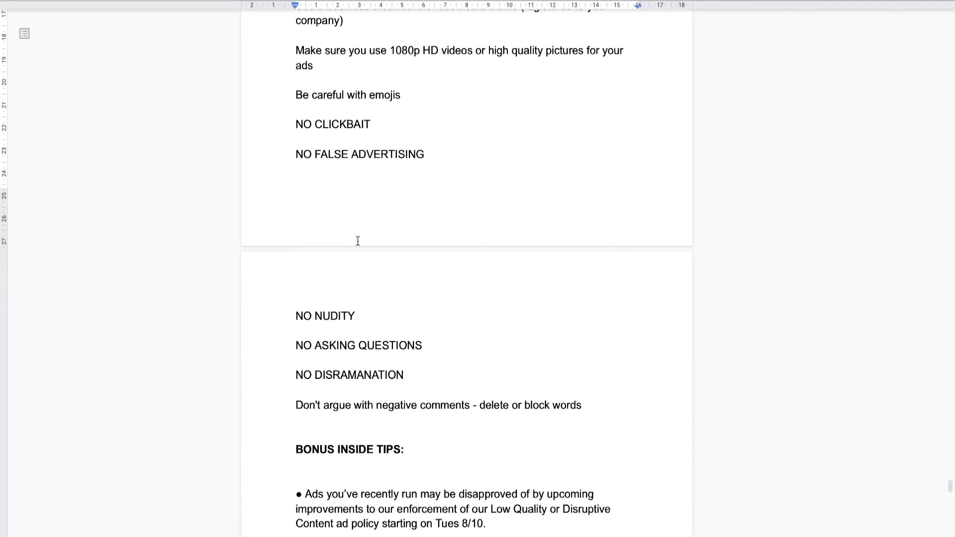
scroll(358, 241, up, 1)
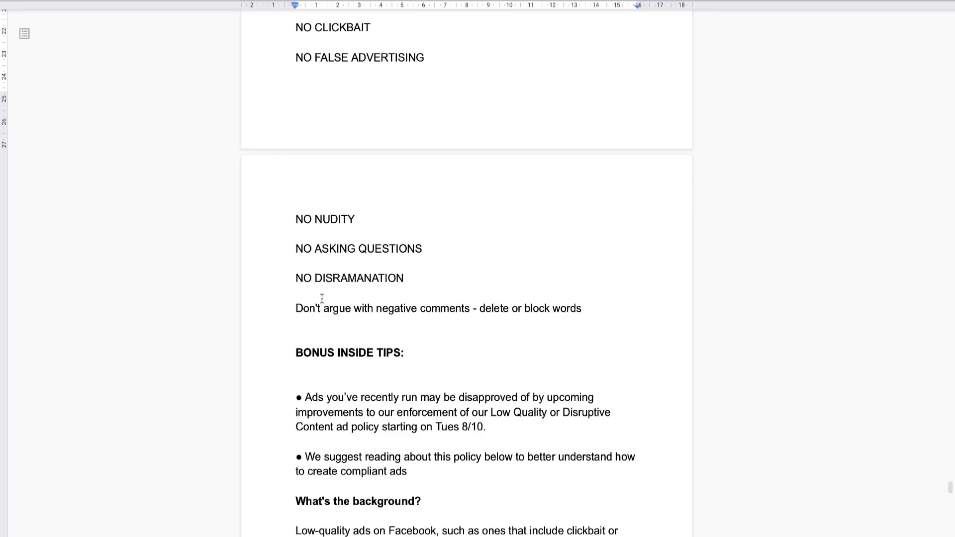
drag(296, 309, 384, 310)
click(571, 308)
click(383, 310)
scroll(384, 311, up, 3)
scroll(385, 311, up, 13)
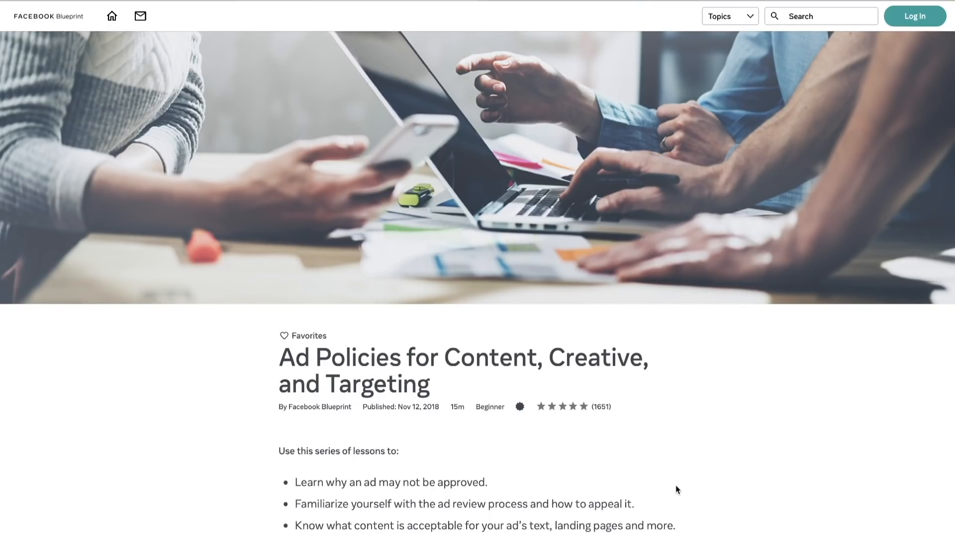
- Look through the Facebook Blueprint course page on ad policies for content, creative, and targeting
scroll(674, 484, down, 3)
scroll(673, 478, down, 2)
scroll(673, 478, up, 5)
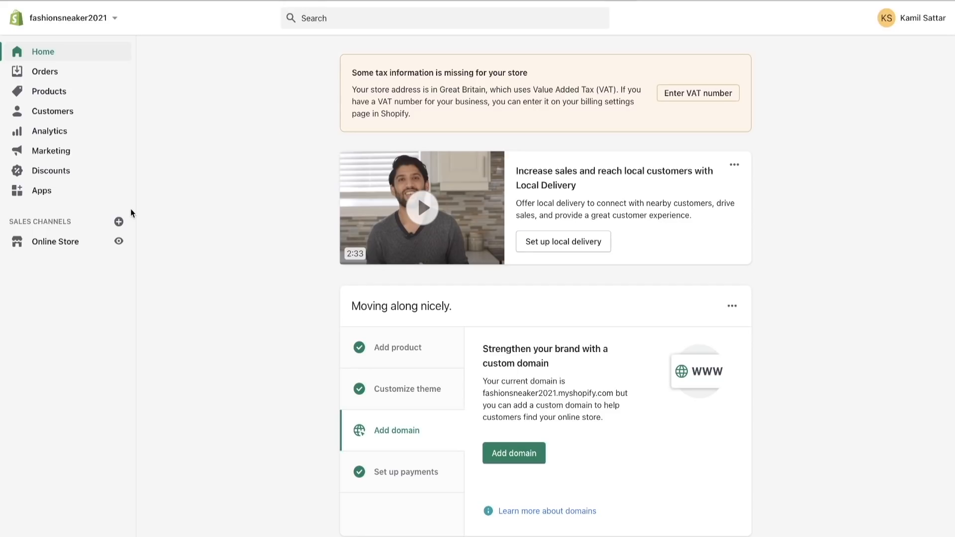
- In the Shopify admin, open the Facebook setup for the pixel from the online store's preferences
click(56, 243)
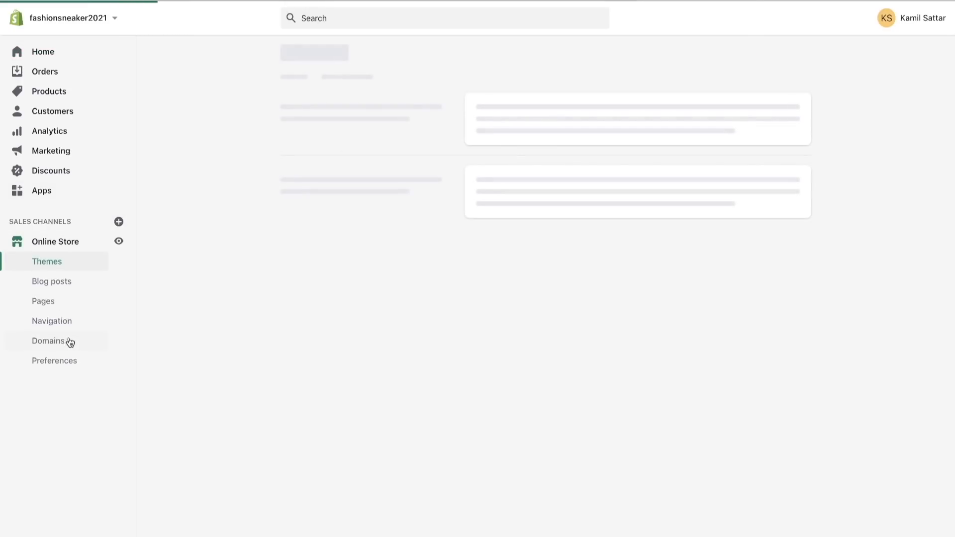
click(59, 361)
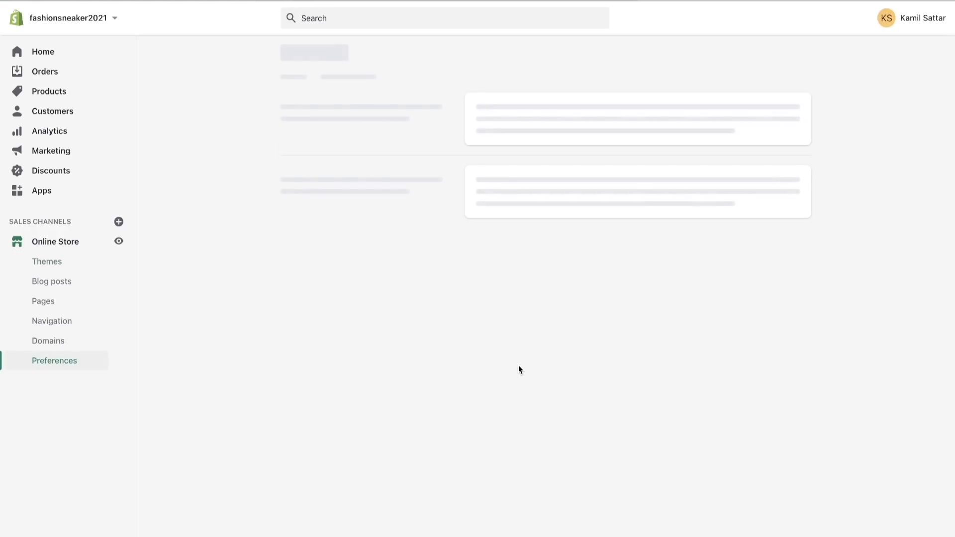
scroll(530, 386, down, 10)
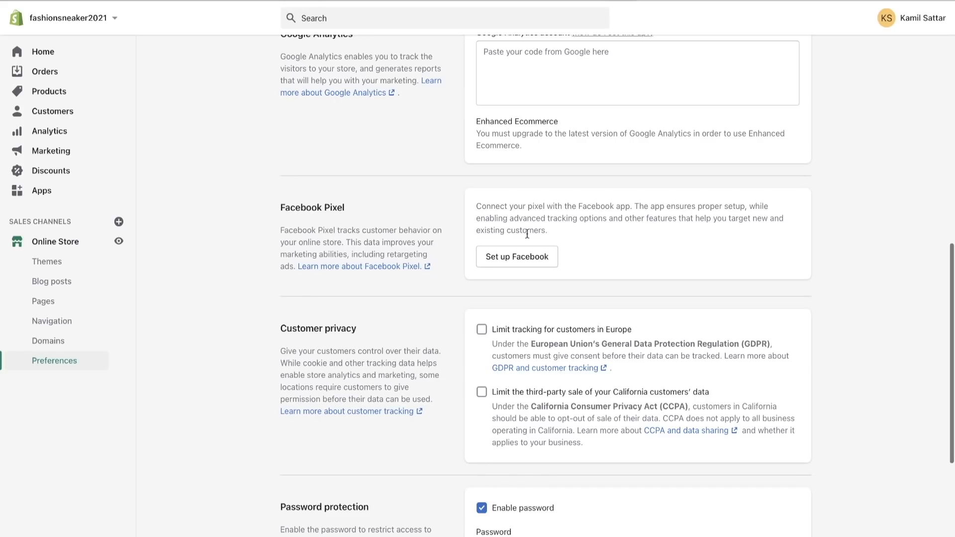
click(531, 259)
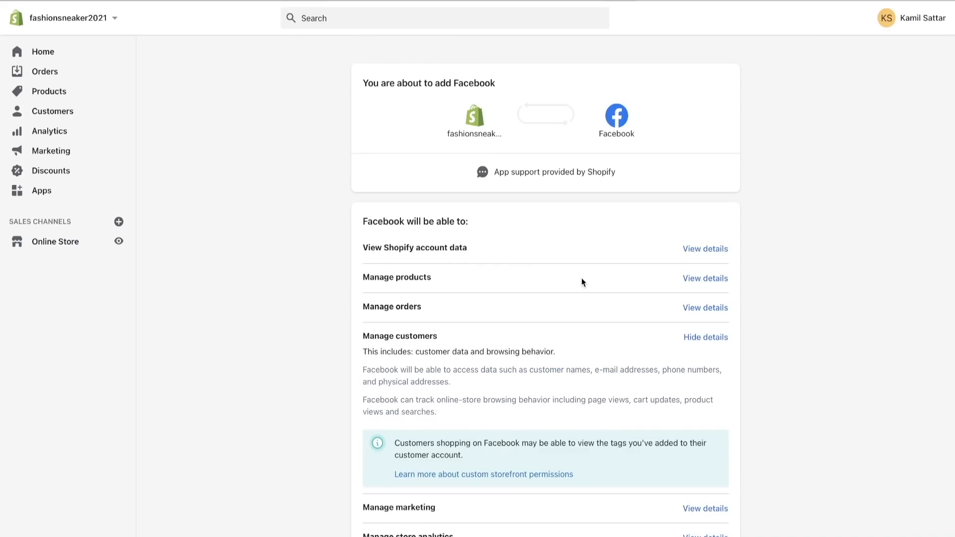
- Review Facebook's requested permissions, add it as a sales channel, and connect the Facebook account
scroll(580, 322, down, 4)
scroll(580, 322, up, 4)
scroll(580, 326, down, 5)
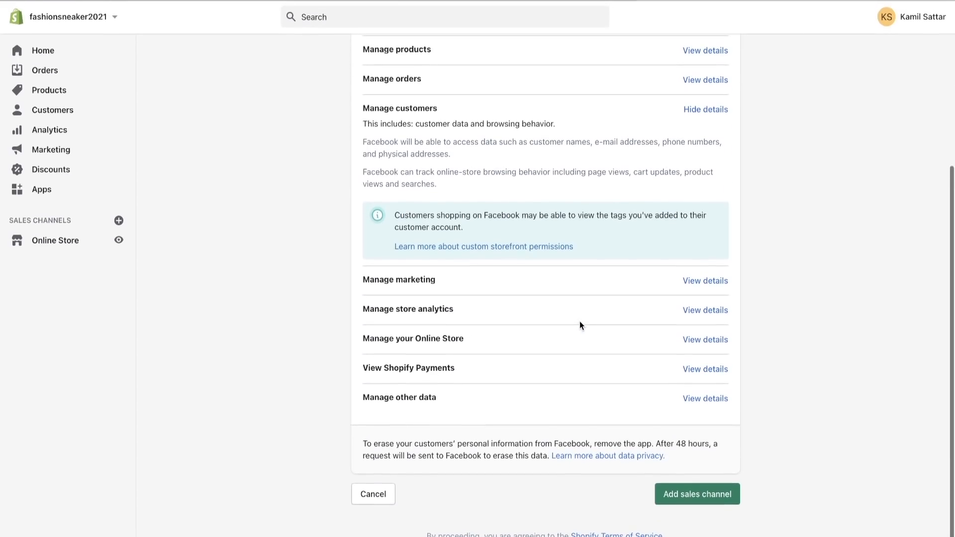
click(727, 498)
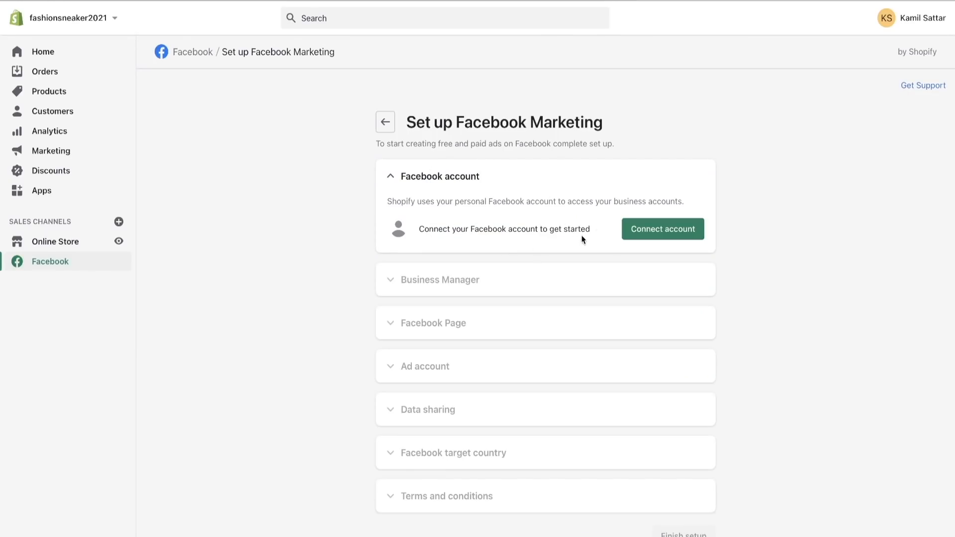
click(652, 233)
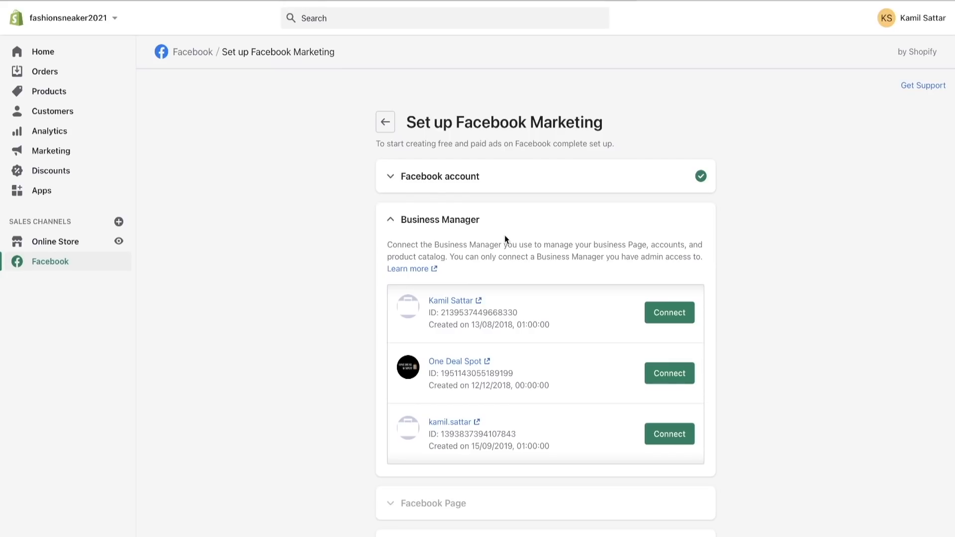
- Switch to Facebook Business settings and add the Fashion Sneakers page to the One Deal Spot business
click(492, 0)
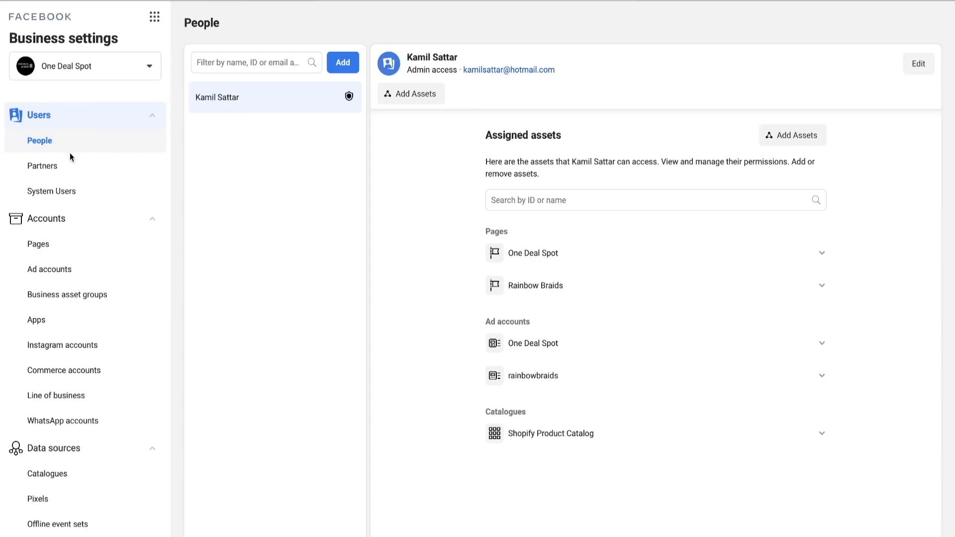
click(56, 249)
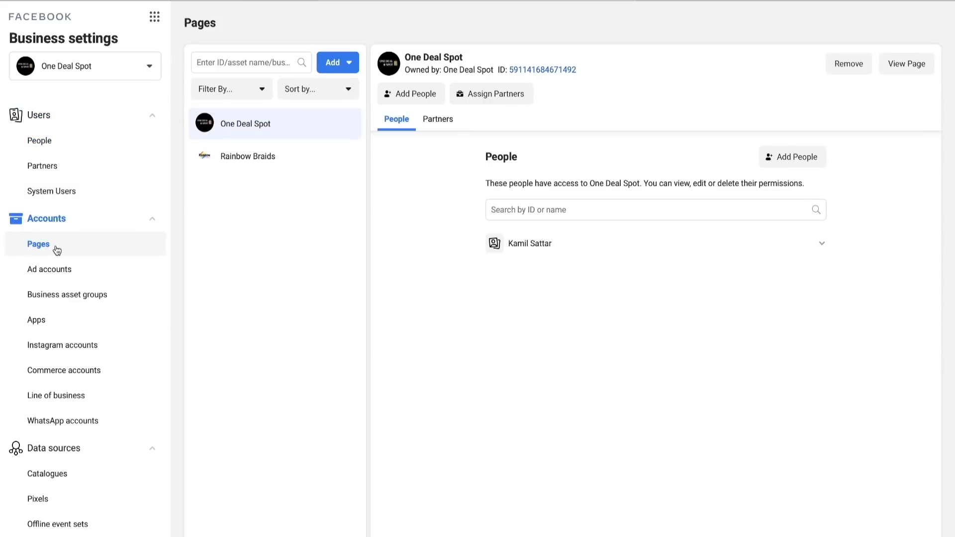
click(335, 63)
click(348, 92)
click(343, 242)
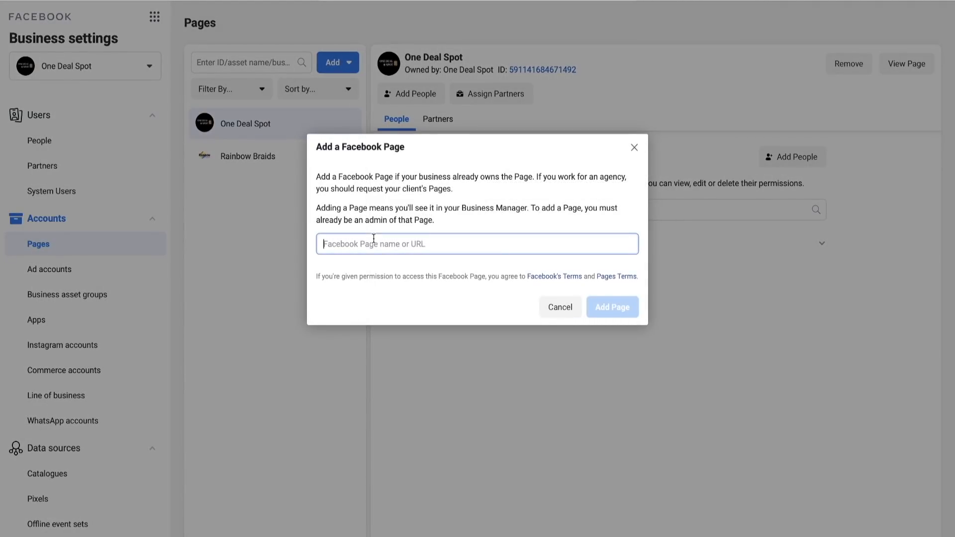
text(fas)
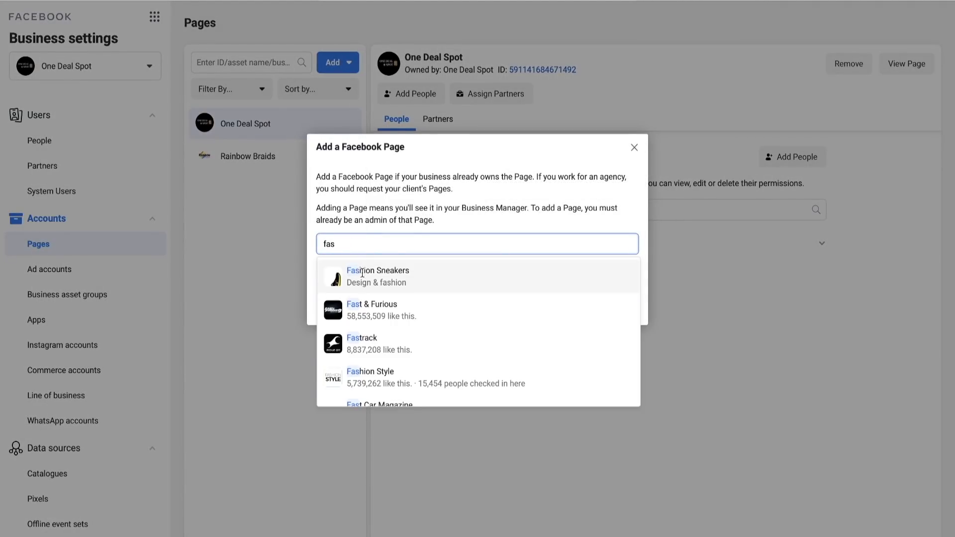
click(379, 270)
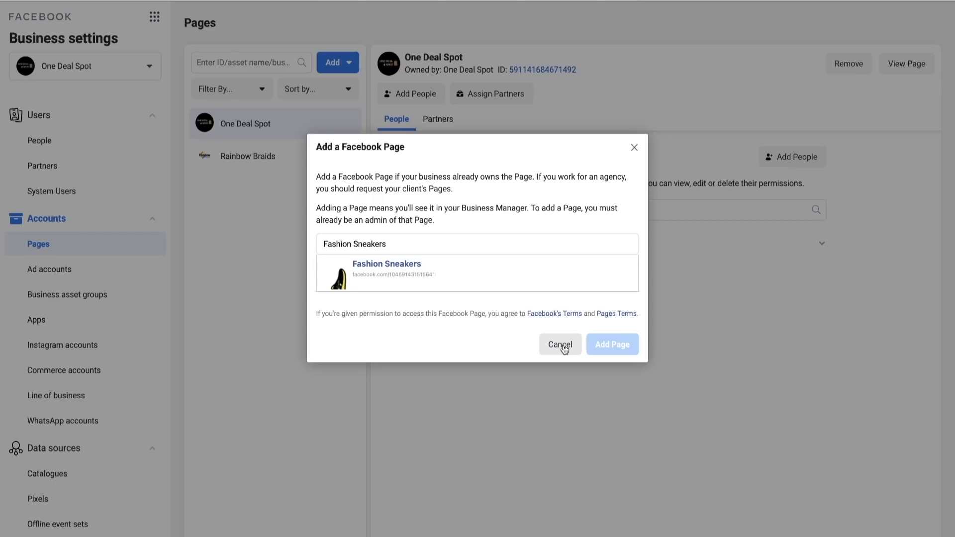
click(478, 269)
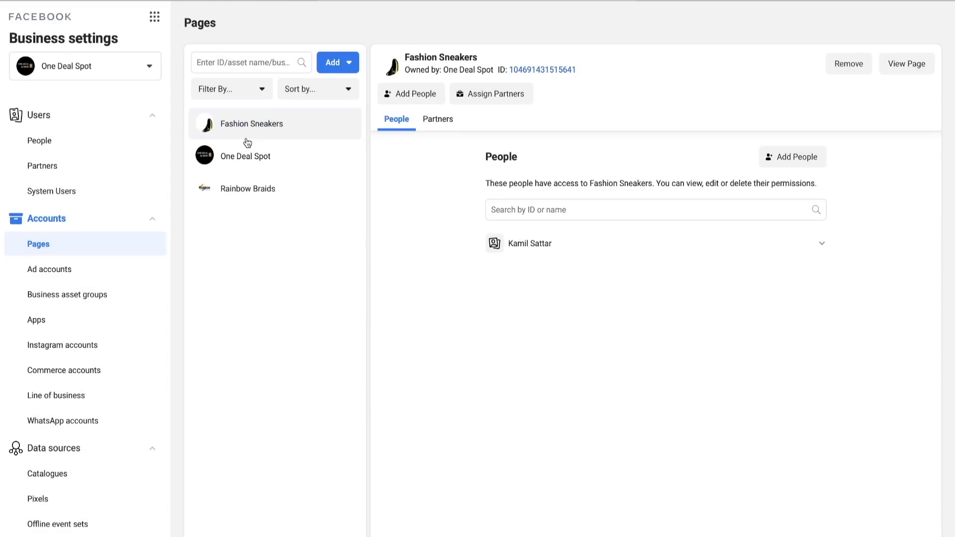
- Create a new ad account named "Fashion sneaker" for the One Deal Spot business, keeping the Europe/London time zone and GBP currency
click(79, 272)
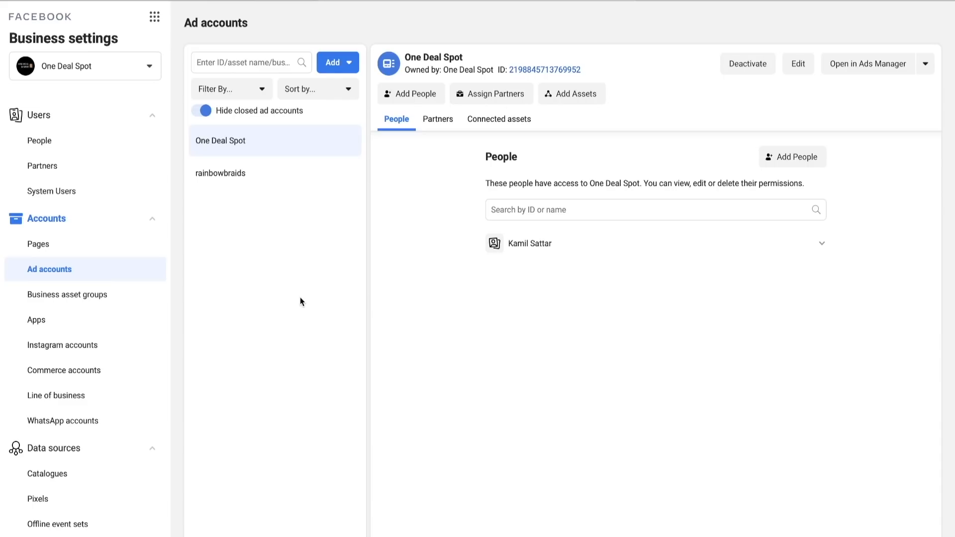
click(333, 63)
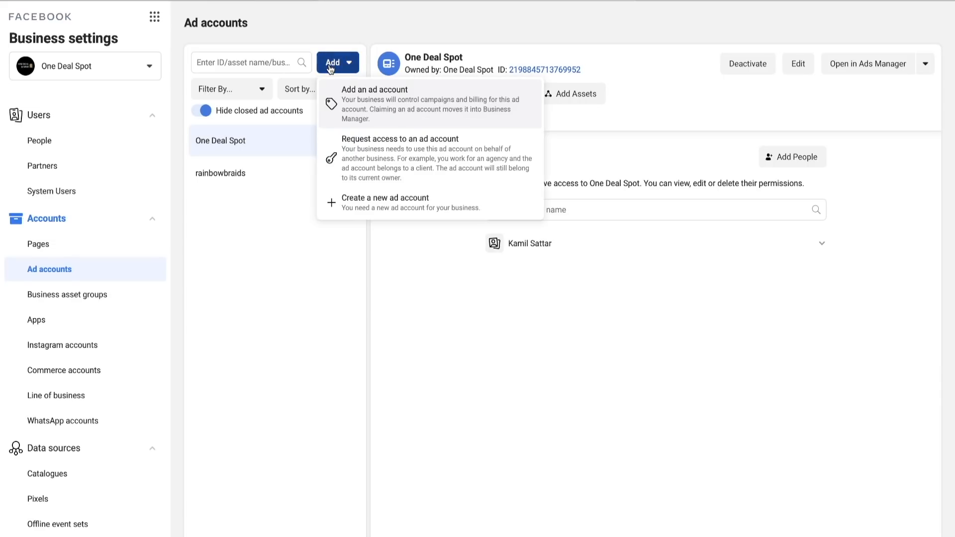
click(354, 199)
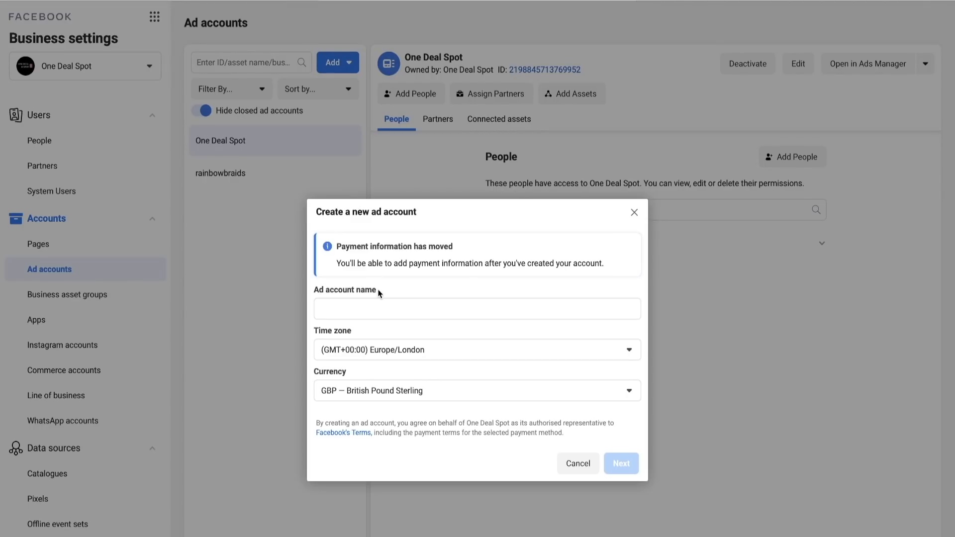
click(371, 307)
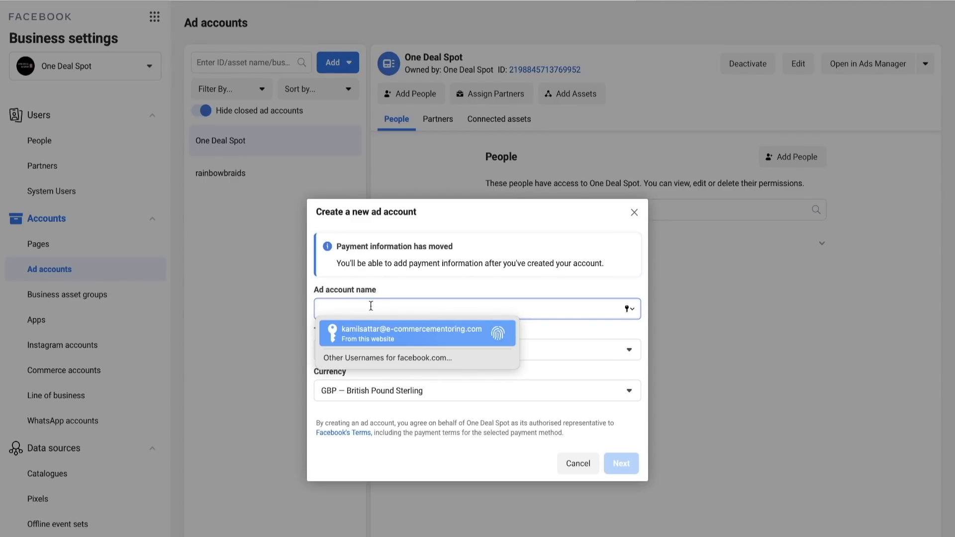
text(Fa)
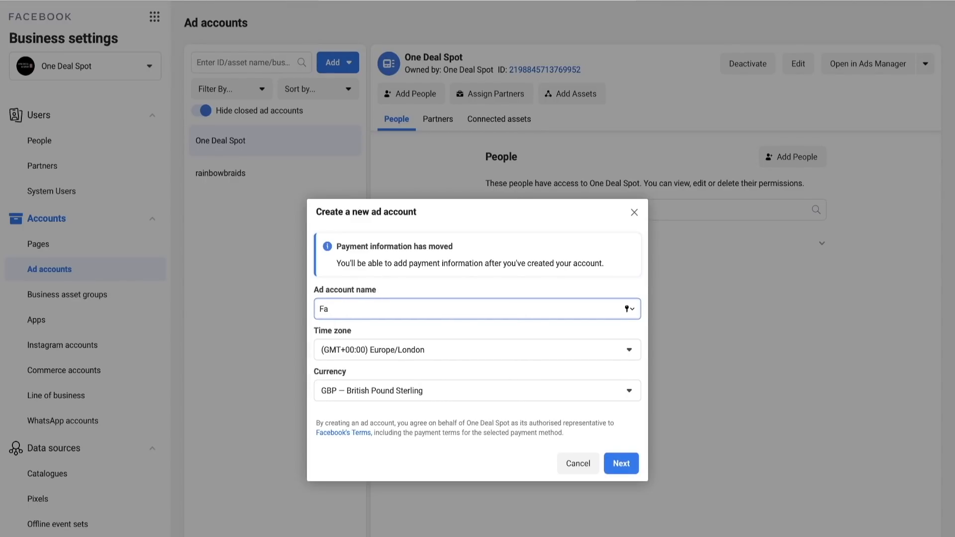
text(shion sneaker)
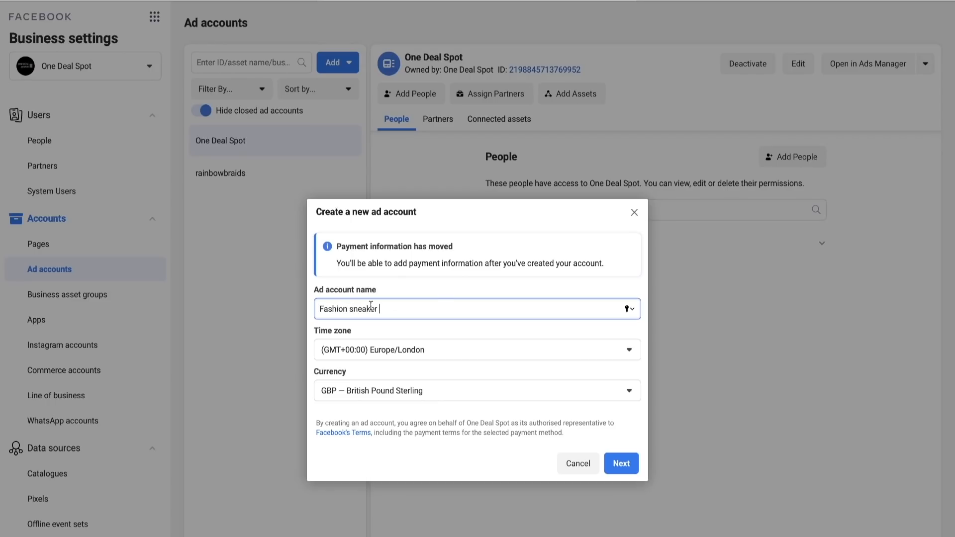
click(621, 463)
click(409, 215)
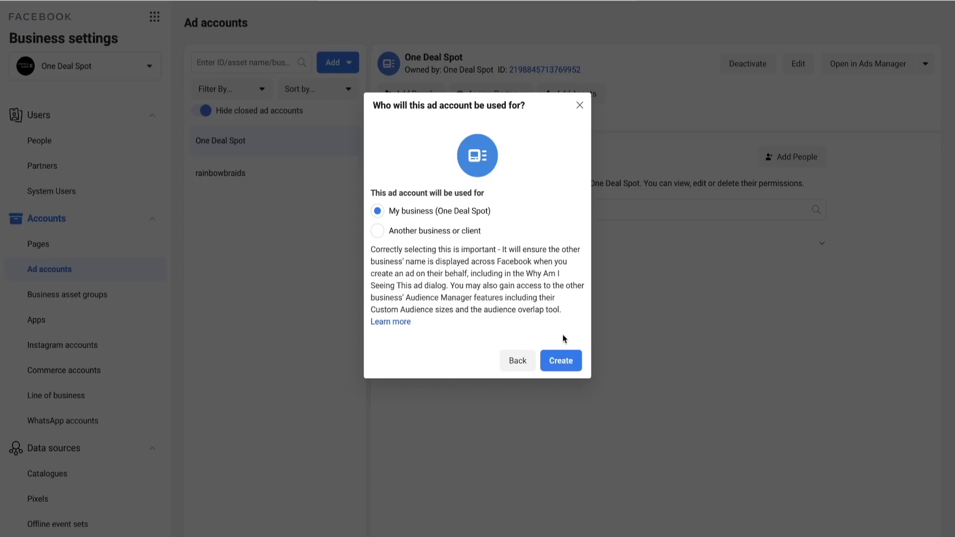
click(553, 358)
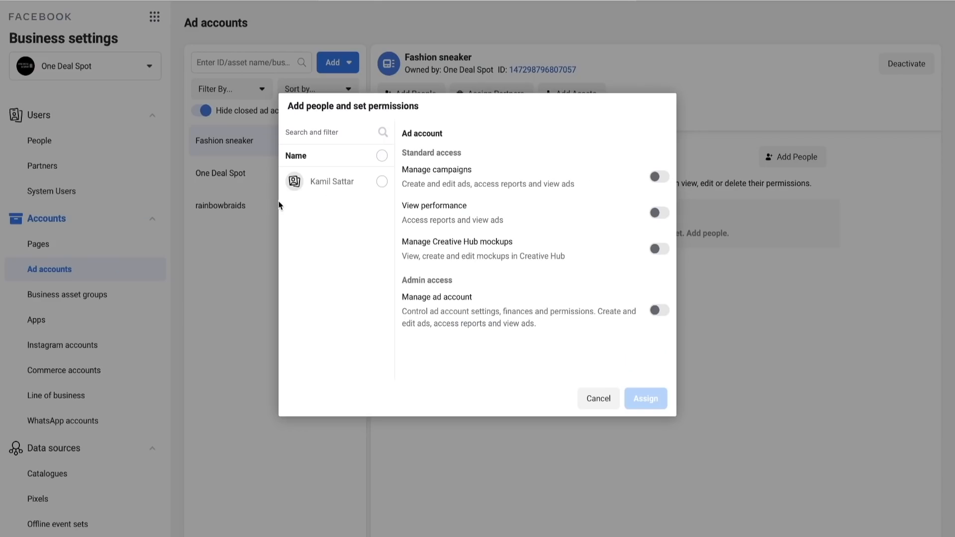
- Assign the listed person to the Fashion sneaker ad account with permission to manage campaigns and manage the ad account
click(353, 189)
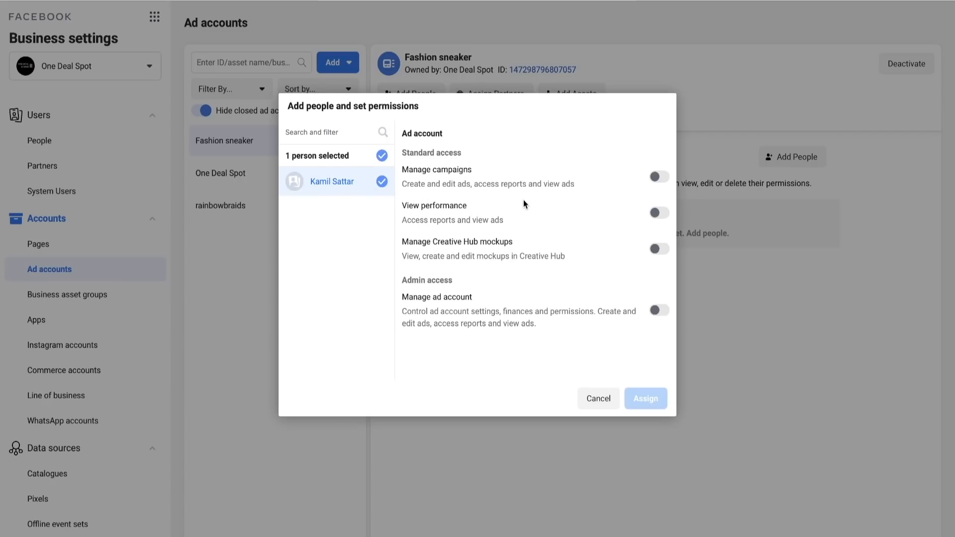
click(661, 177)
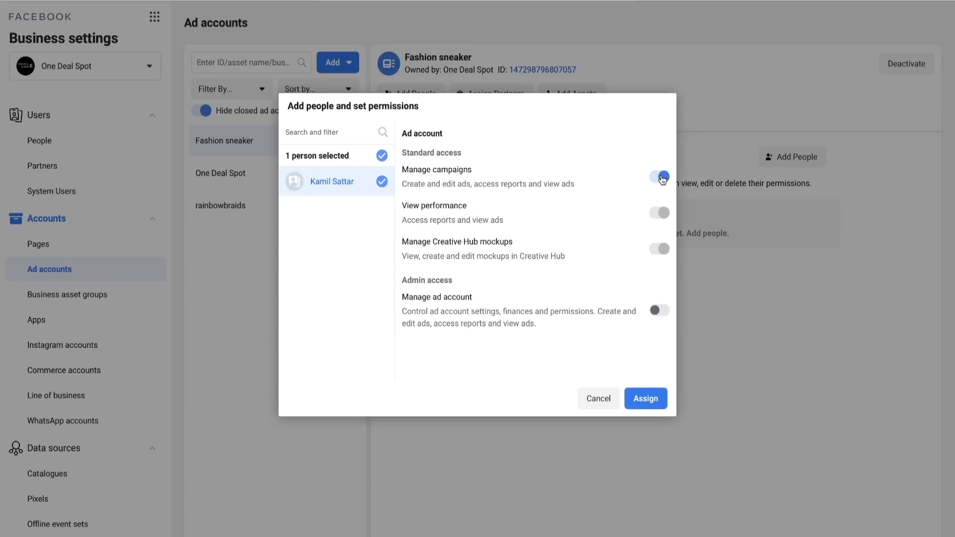
click(659, 310)
click(653, 398)
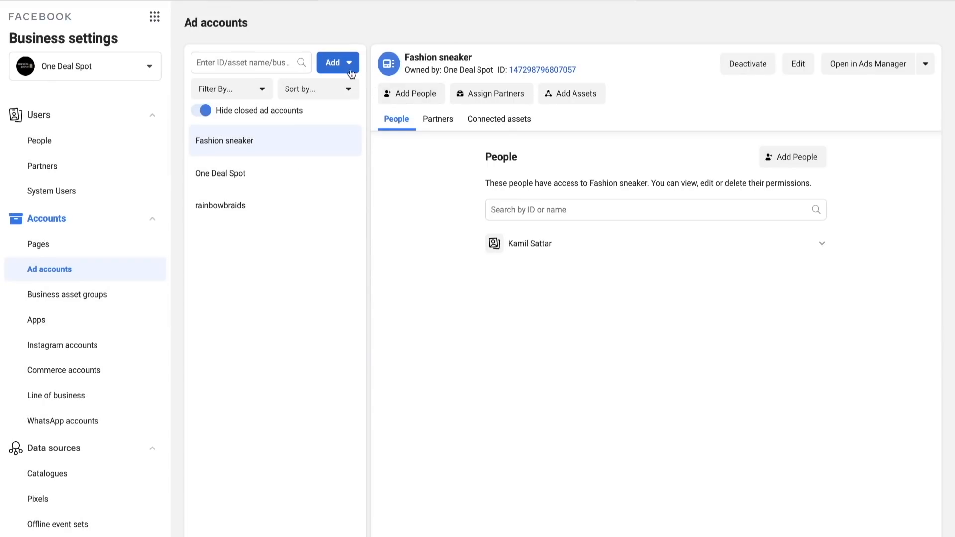
click(355, 73)
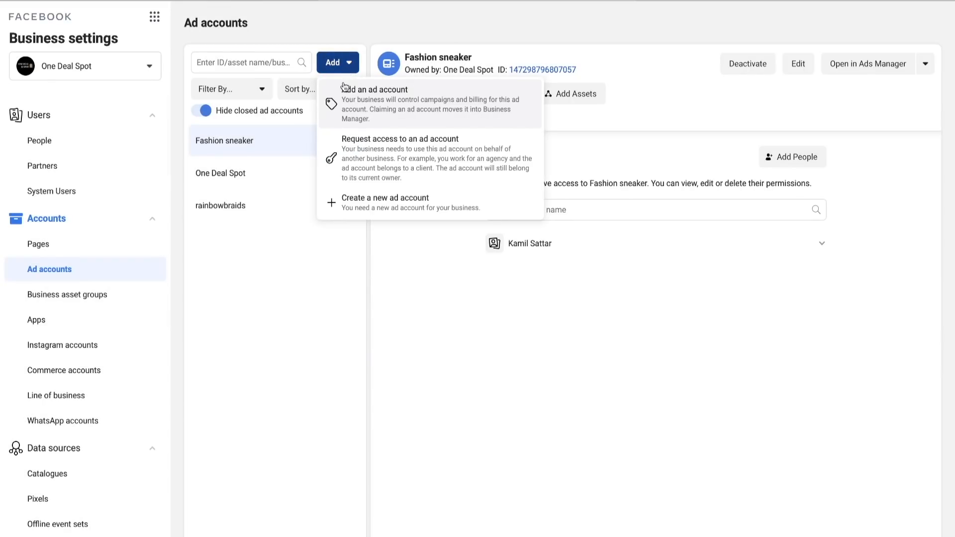
click(258, 341)
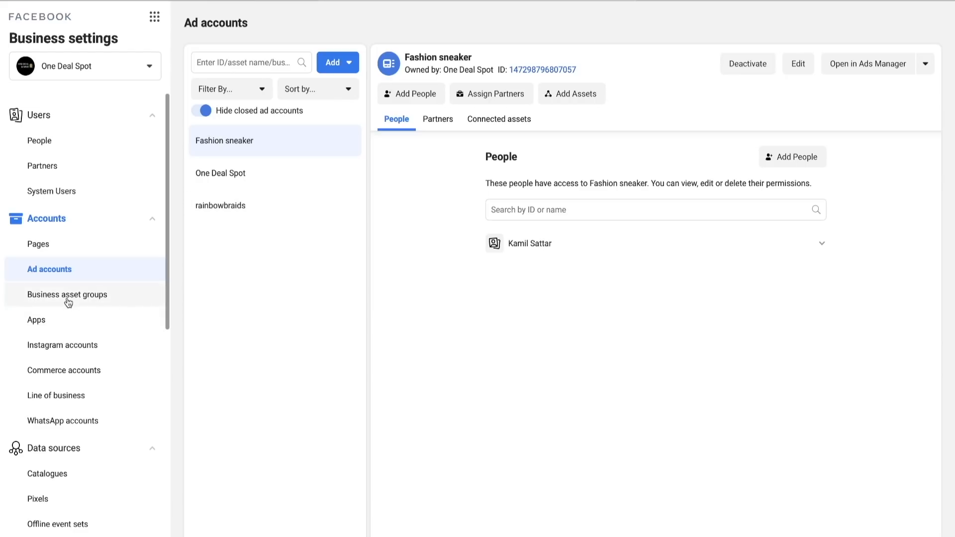
- Review the business's payment methods and its business information, including the ad account creation limit
click(77, 354)
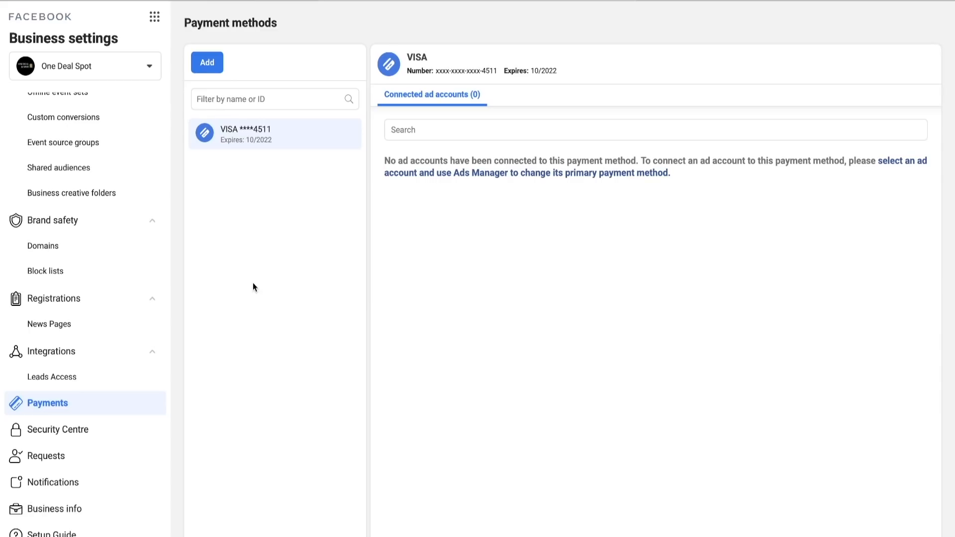
click(93, 519)
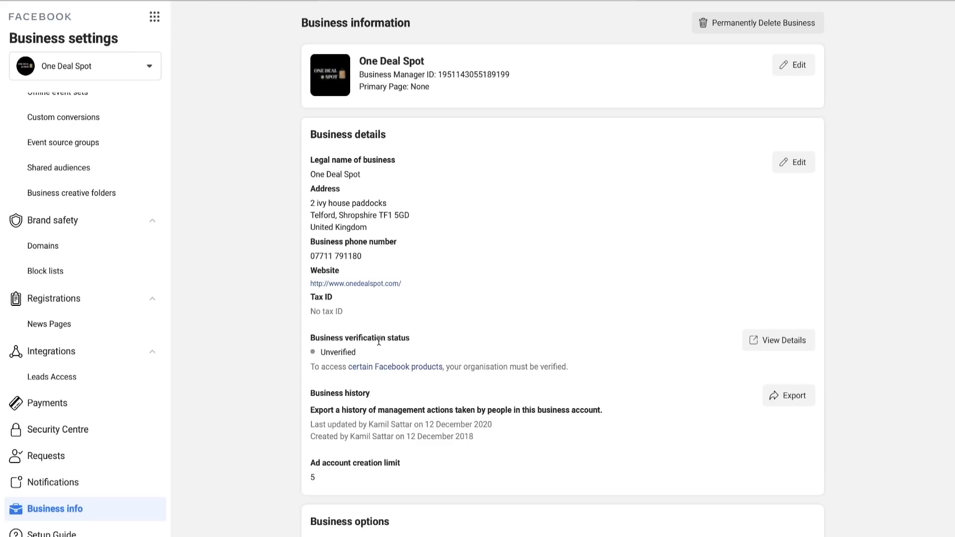
drag(312, 460, 401, 462)
click(408, 465)
drag(311, 463, 408, 464)
click(402, 466)
scroll(402, 467, down, 4)
scroll(389, 406, down, 1)
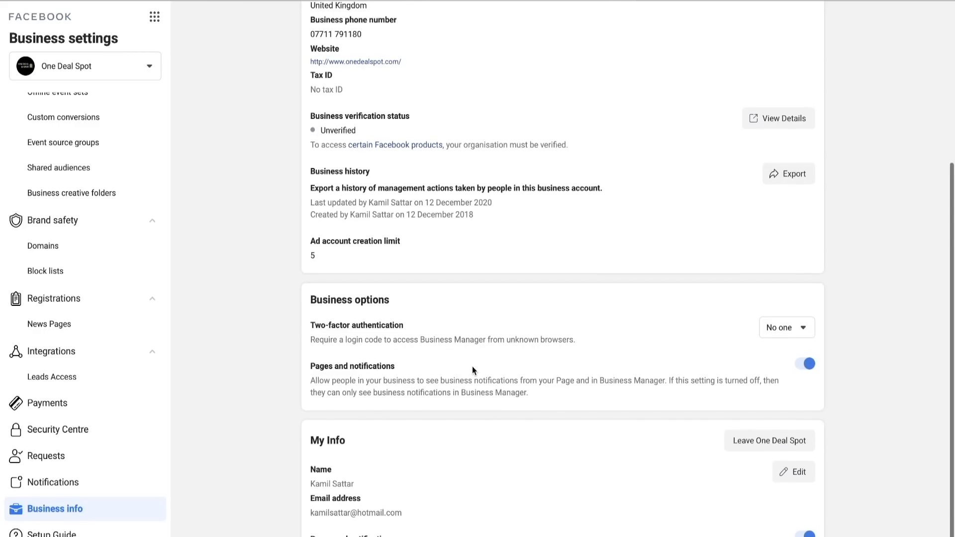
scroll(473, 367, up, 1)
scroll(473, 366, up, 3)
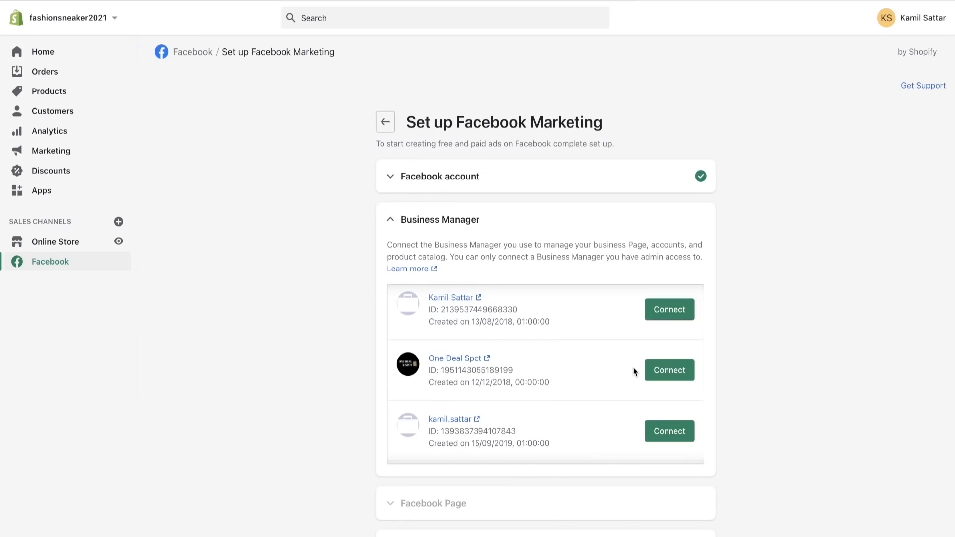
- In Shopify's Facebook Marketing setup, connect the One Deal Spot Business Manager and the Fashion Sneakers page
click(656, 371)
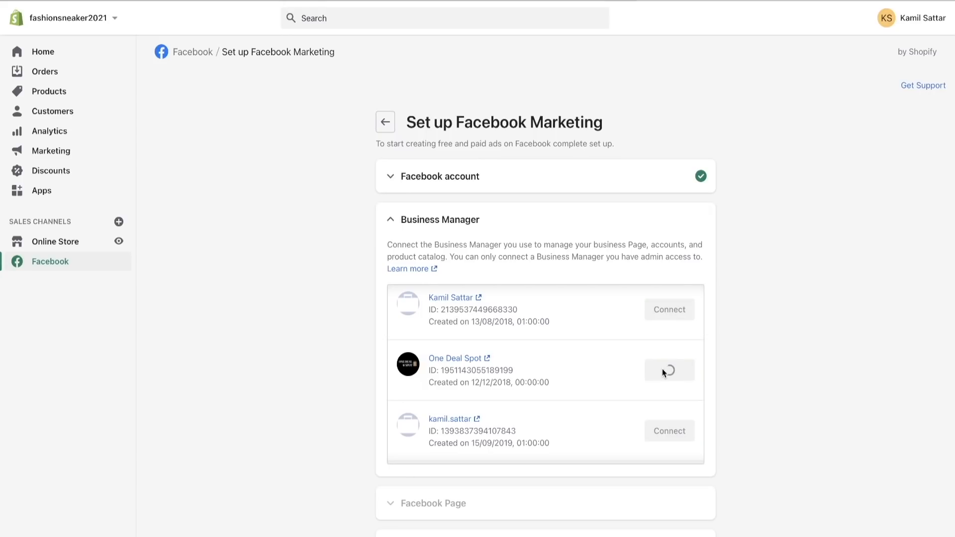
click(448, 264)
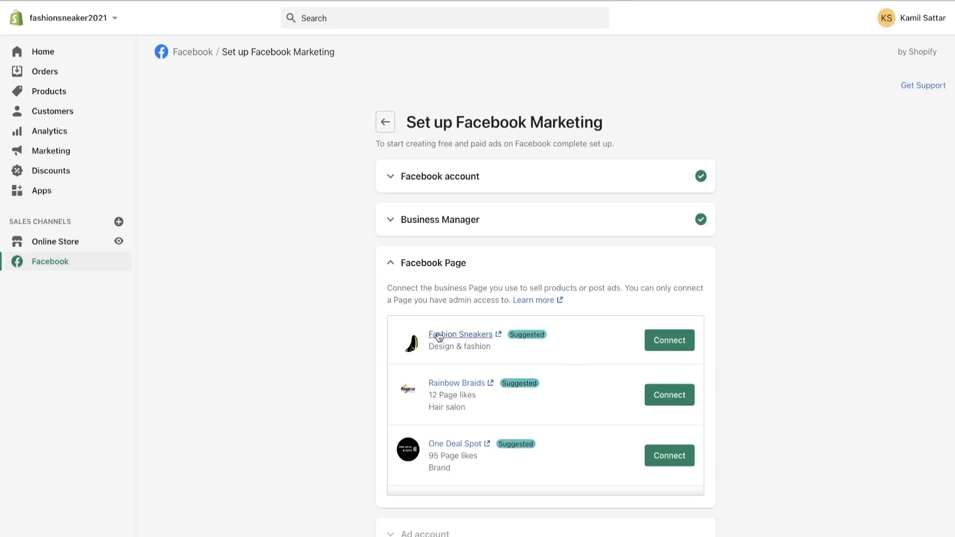
click(683, 339)
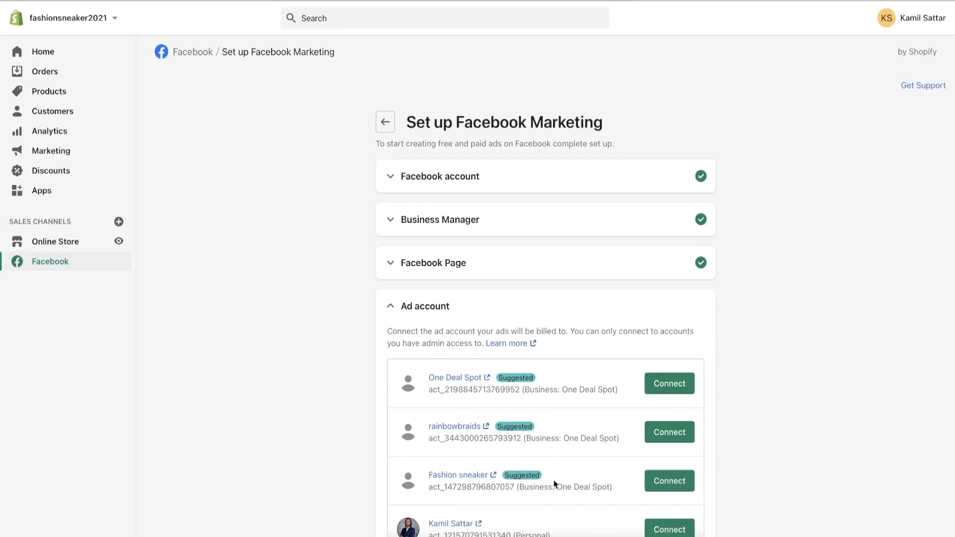
- Connect the Fashion sneaker ad account to the store, reading and accepting the Facebook Business Tools Terms
click(671, 478)
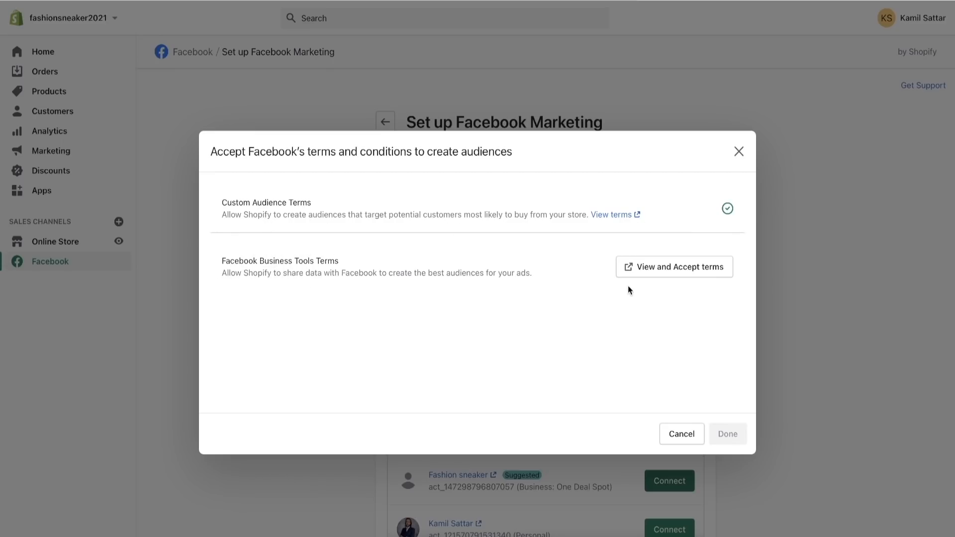
click(657, 266)
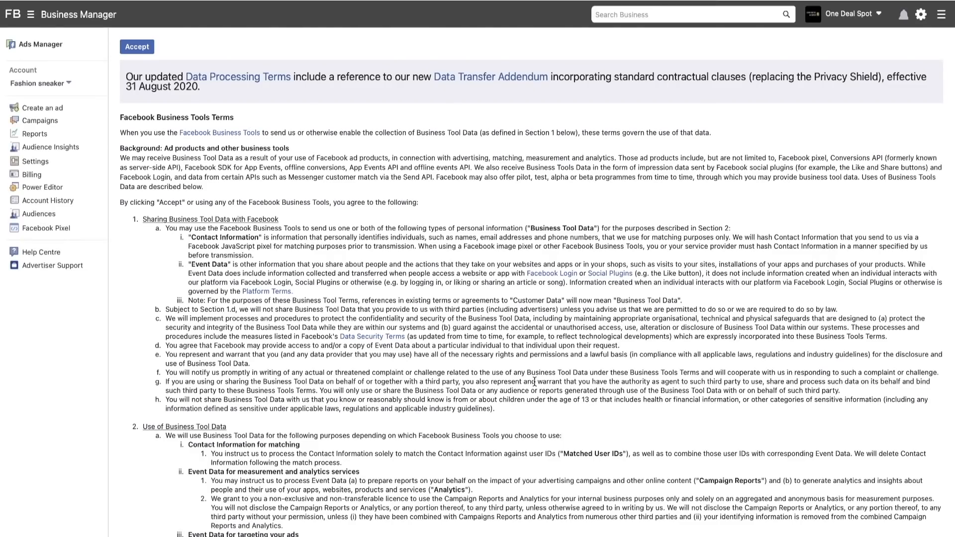
scroll(534, 382, down, 14)
scroll(534, 382, up, 14)
scroll(535, 381, down, 3)
scroll(534, 381, down, 10)
scroll(535, 381, up, 15)
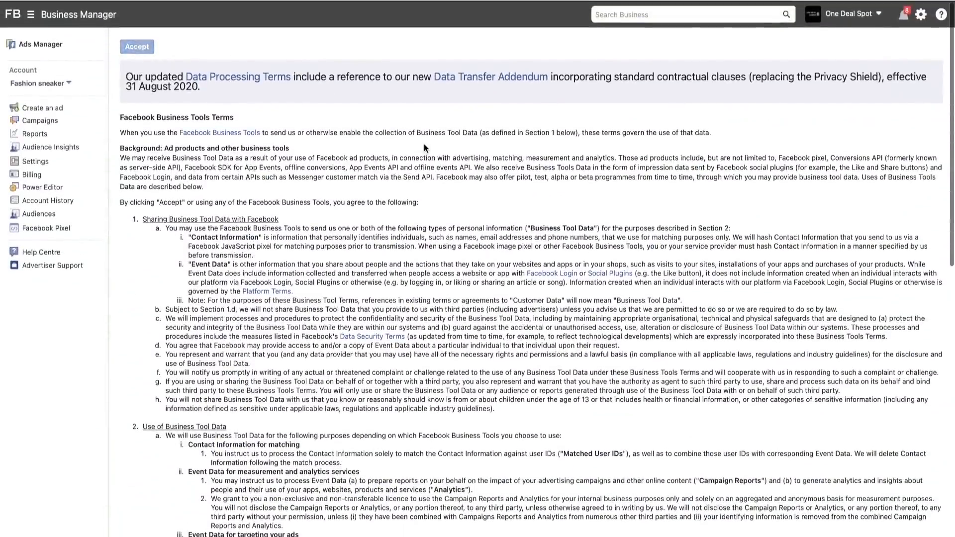
scroll(622, 199, down, 15)
scroll(616, 248, up, 5)
scroll(616, 247, up, 10)
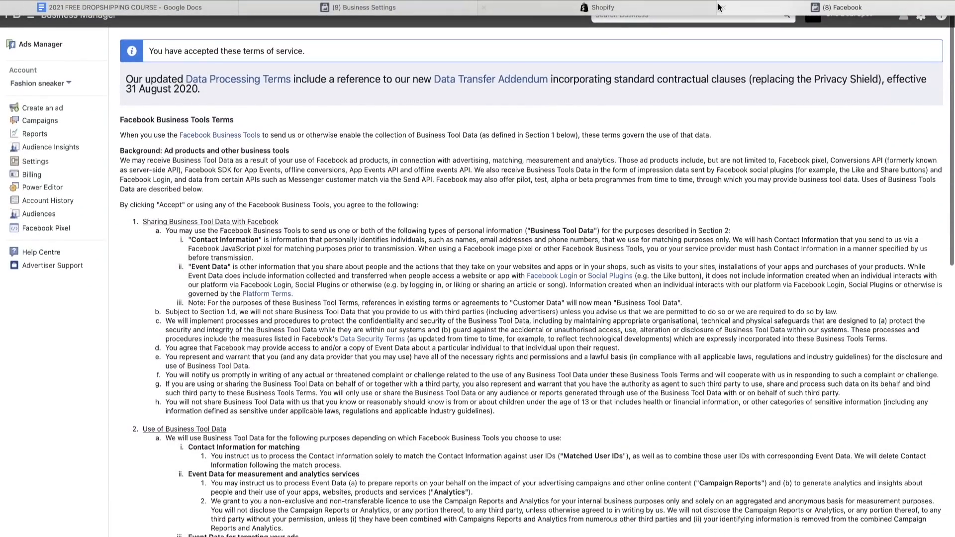
click(716, 7)
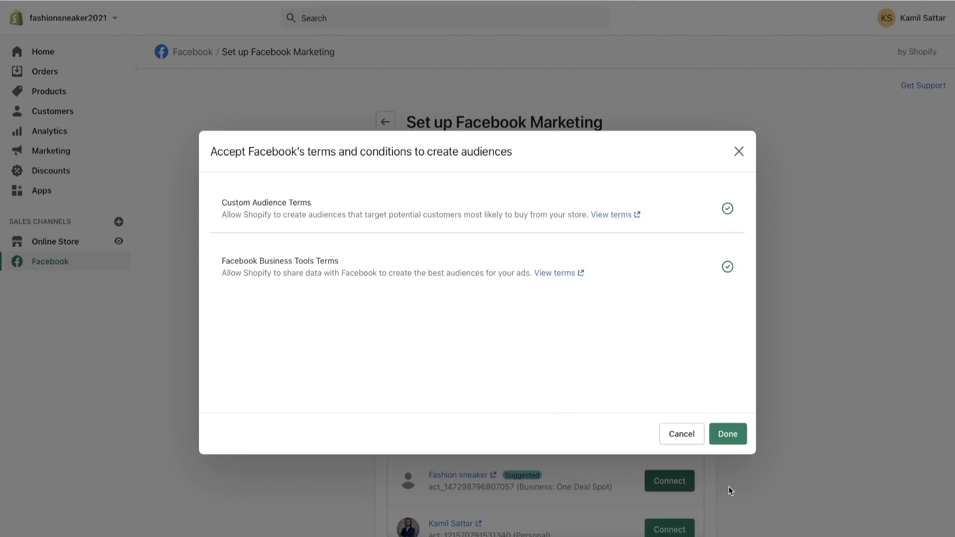
click(728, 433)
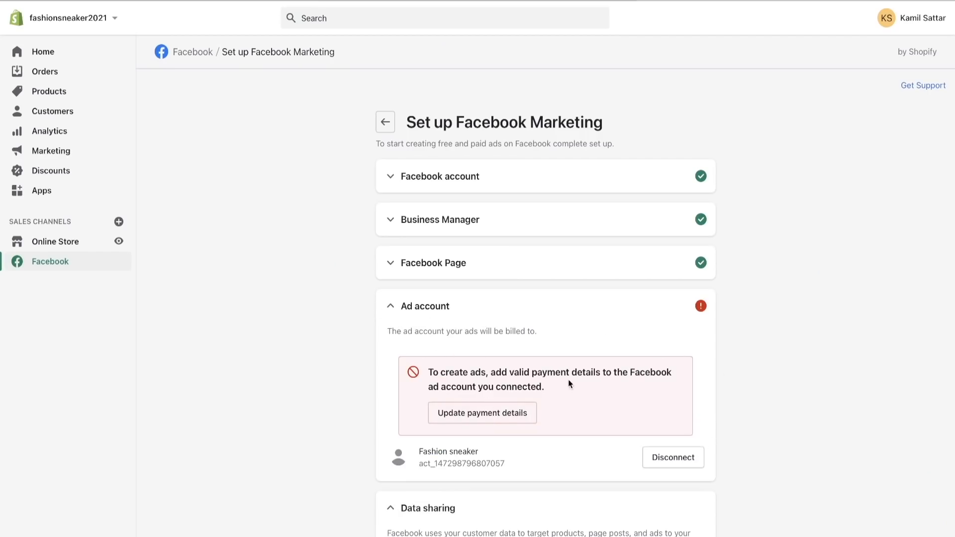
- Switch to Facebook's Ads Manager and open the billing payment settings of the Fashion sneaker ad account
scroll(559, 393, down, 1)
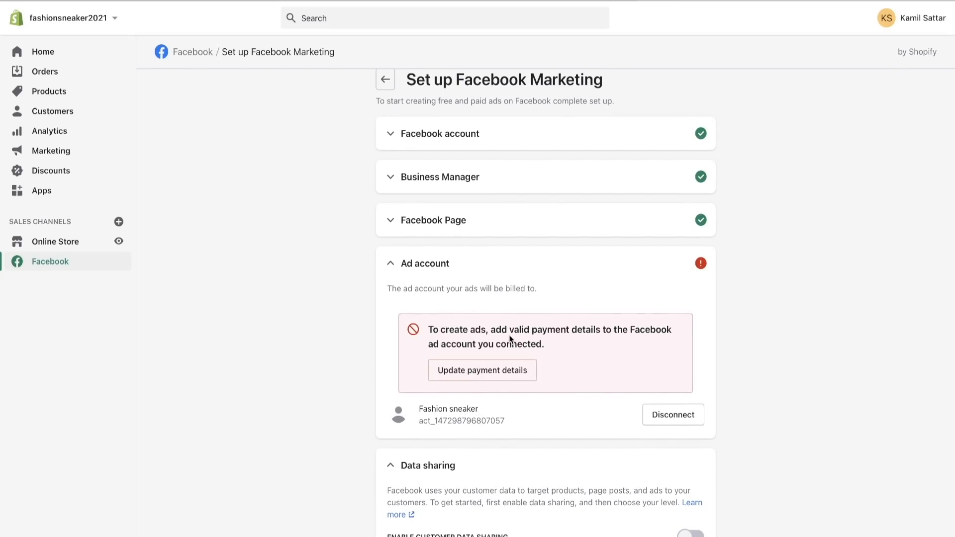
click(486, 377)
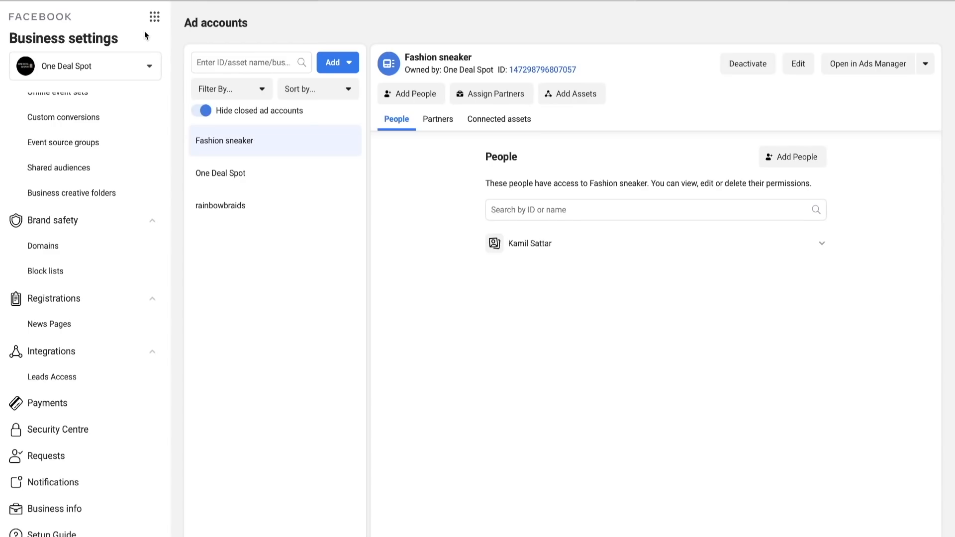
click(154, 17)
click(217, 60)
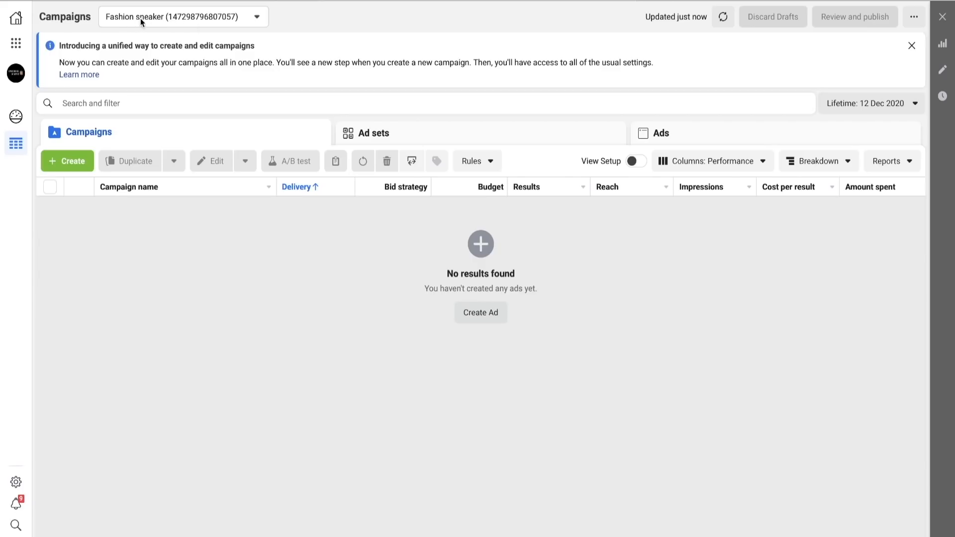
click(16, 48)
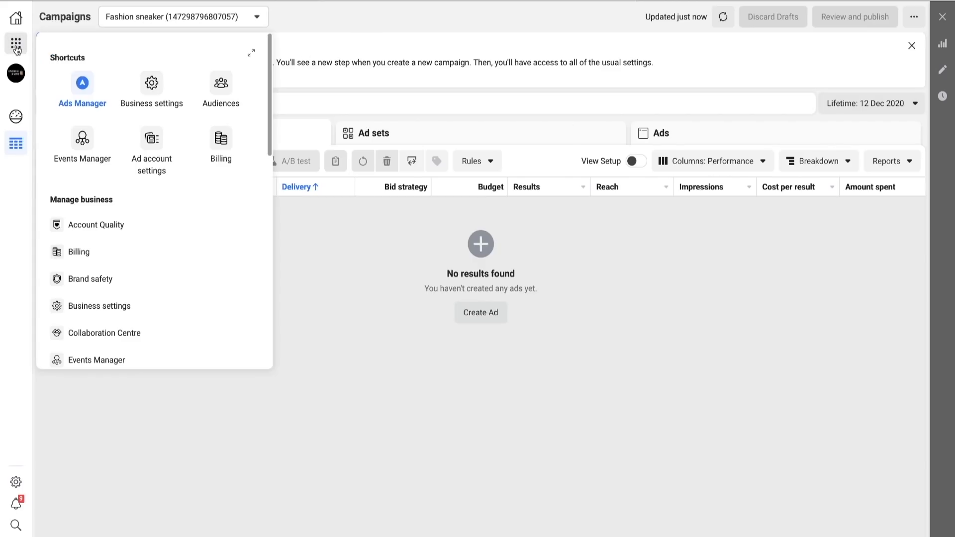
click(126, 253)
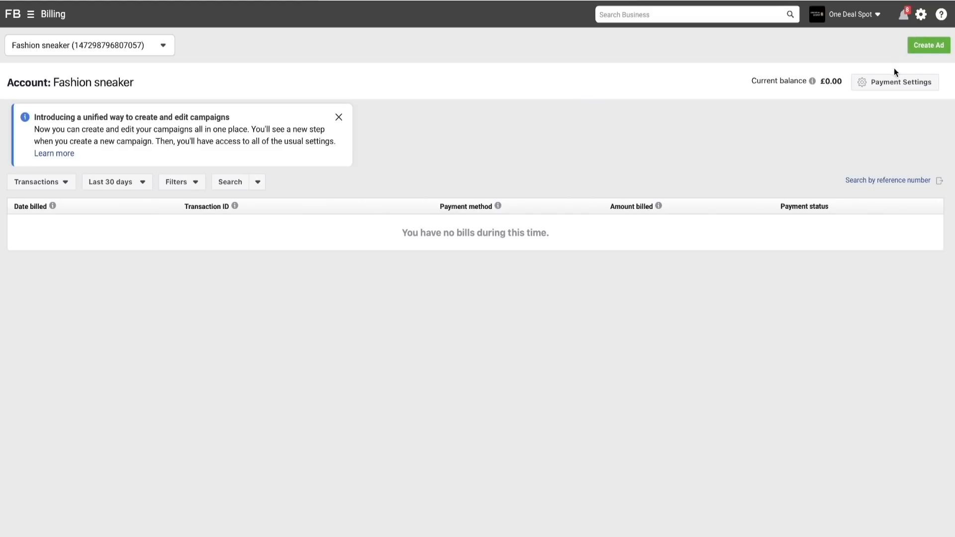
click(893, 89)
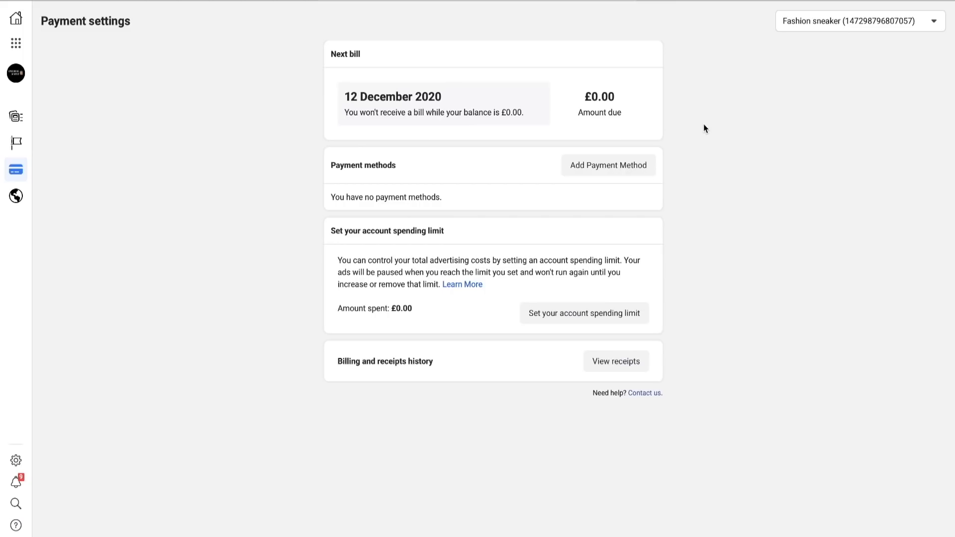
- Add the saved Business Manager Visa card to the ad account and make it the primary payment method
click(631, 170)
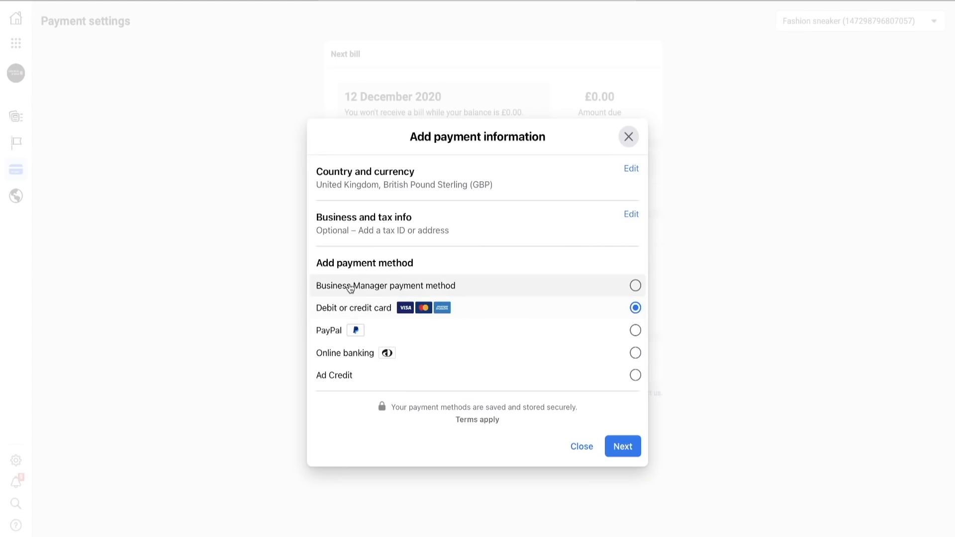
click(410, 288)
click(622, 446)
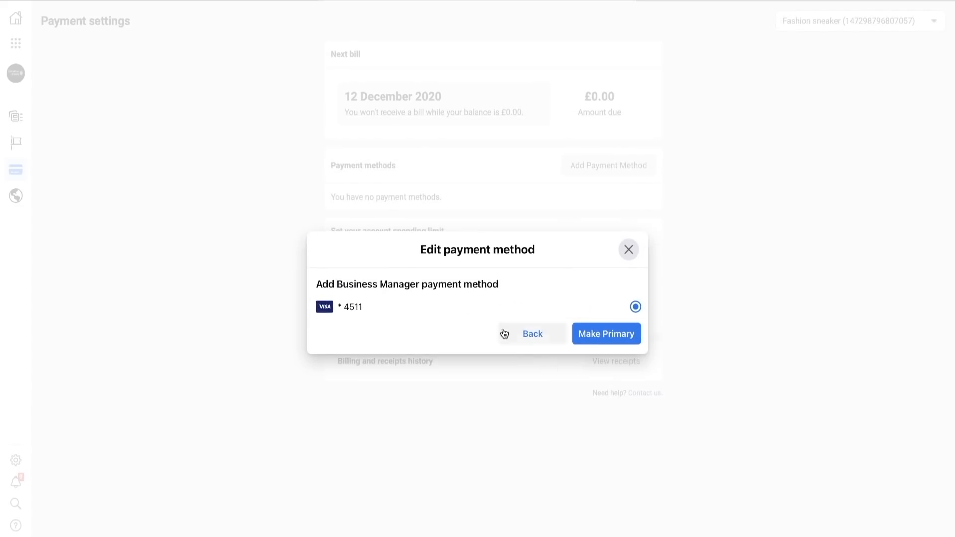
click(597, 337)
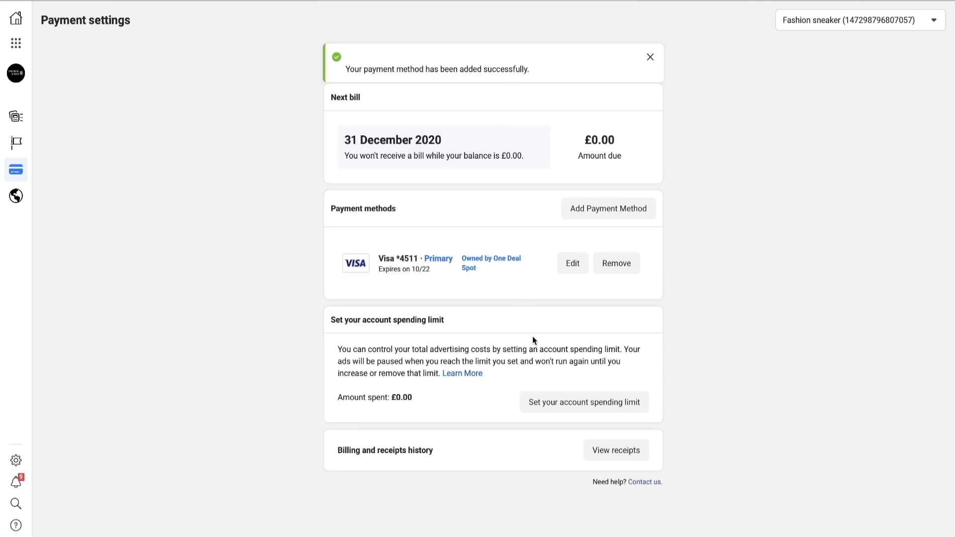
- Set the Fashion sneaker ad account's spending limit to 5000 GBP
click(589, 406)
click(419, 239)
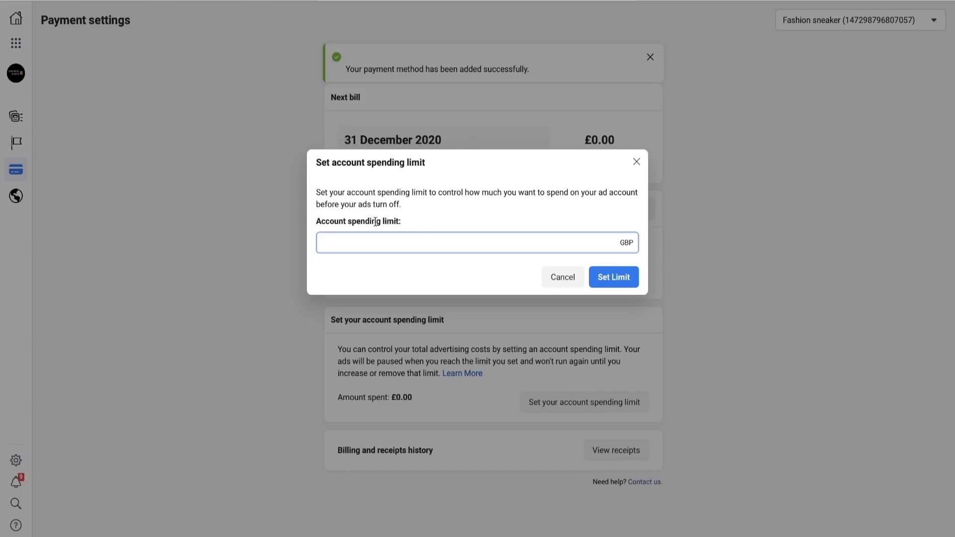
text(5000)
click(614, 277)
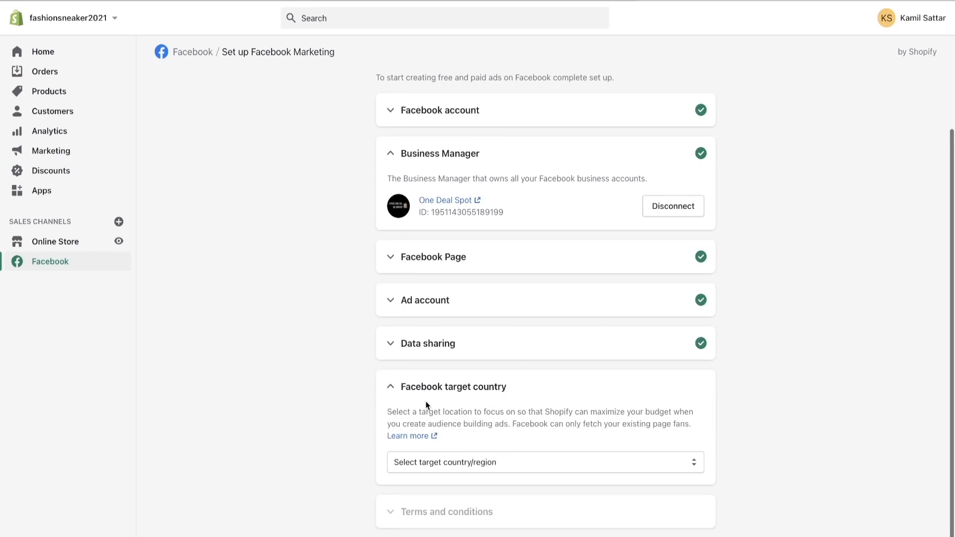
- In Shopify's Facebook Marketing setup, choose United States as the target country and accept the terms and conditions to finish setup
click(464, 466)
scroll(463, 467, down, 10)
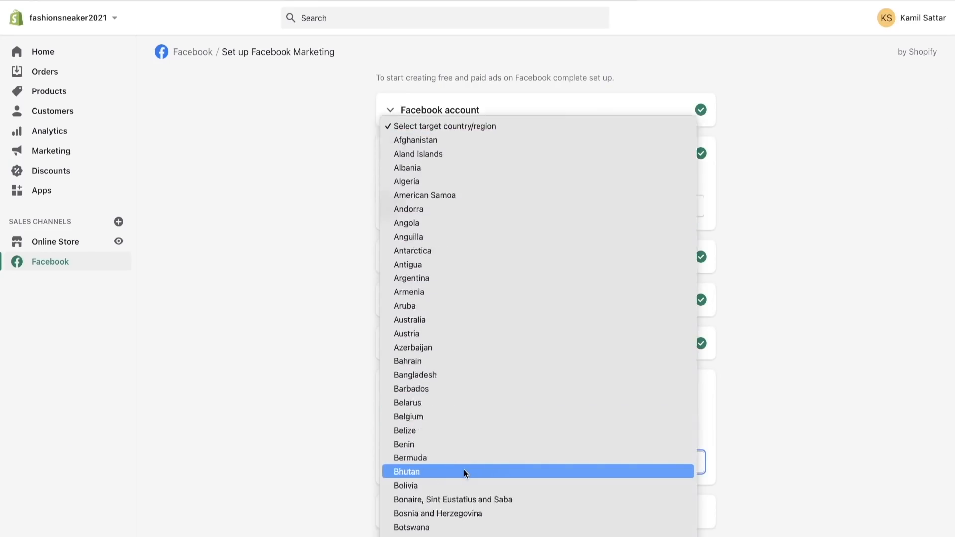
scroll(464, 470, down, 20)
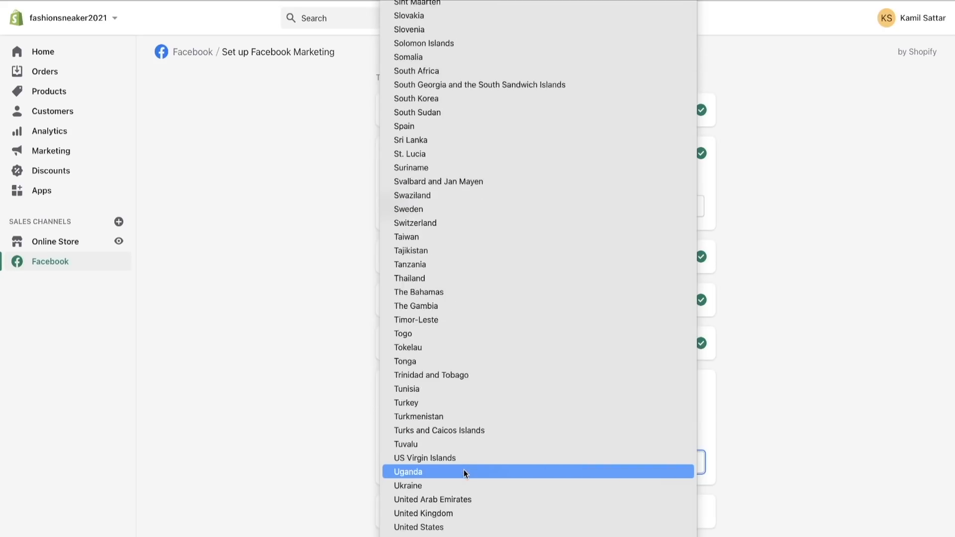
click(572, 406)
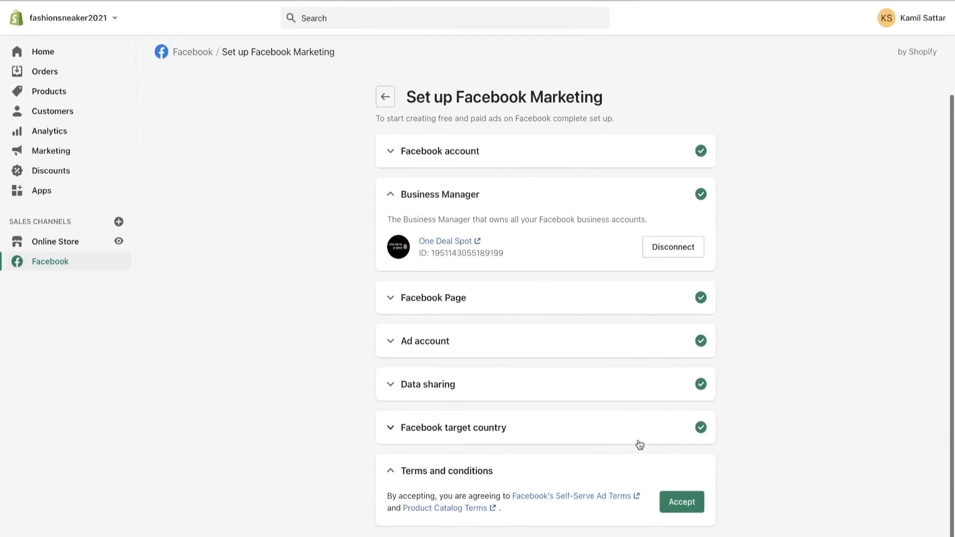
click(682, 504)
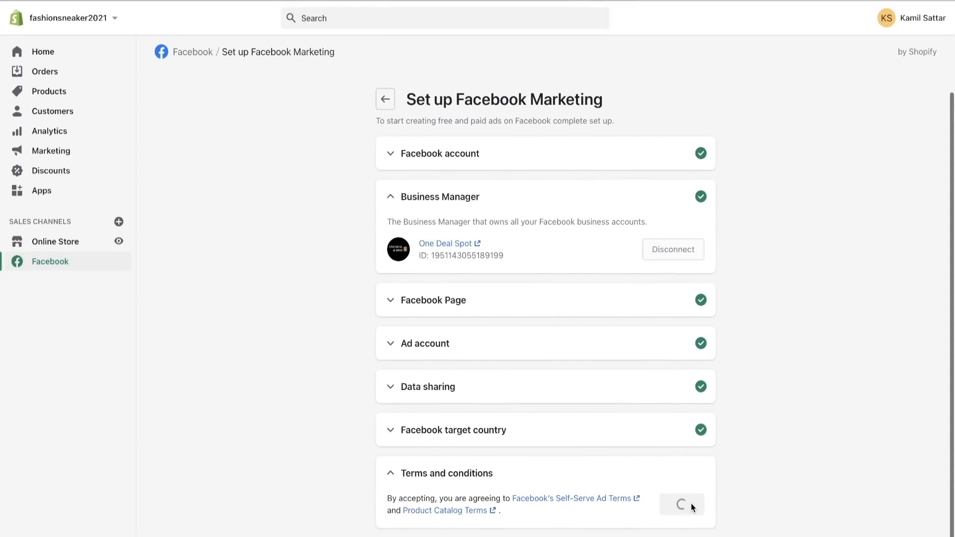
scroll(636, 465, down, 2)
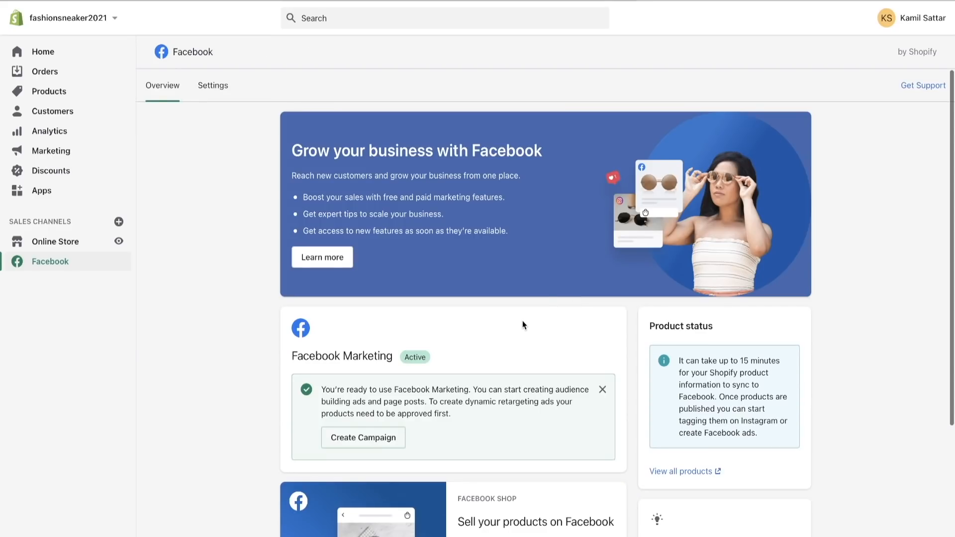
- Review the Facebook channel's account, marketing and commerce settings, including the connected ad account and target country
click(213, 90)
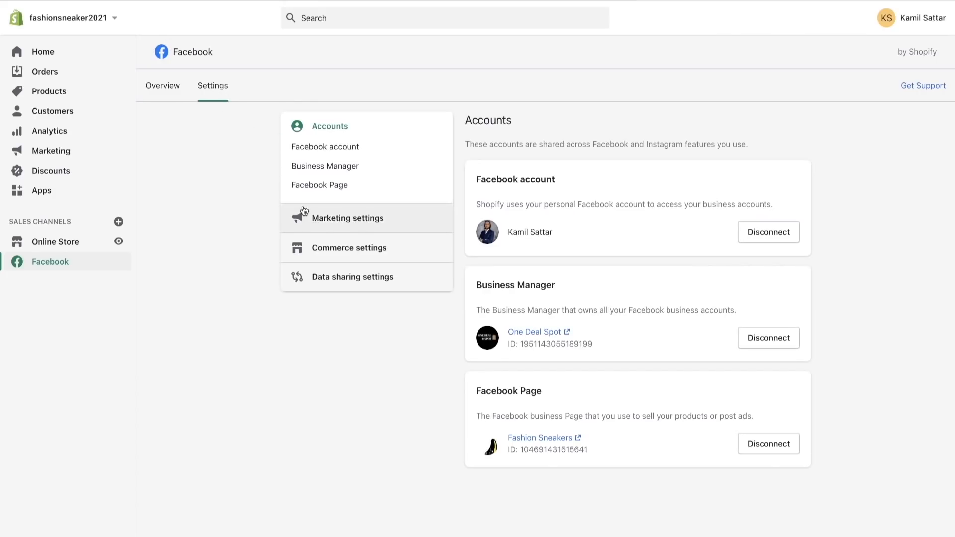
click(351, 225)
scroll(587, 411, down, 1)
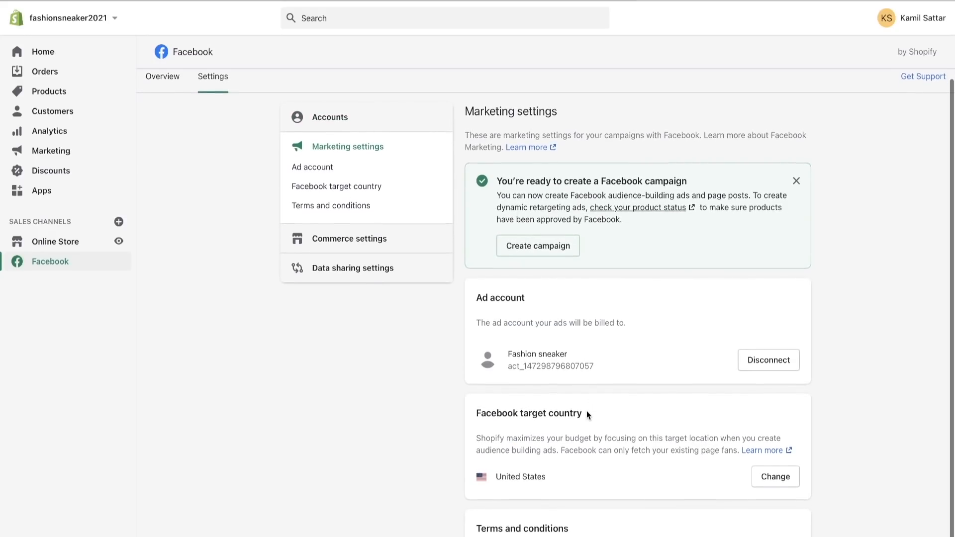
click(342, 242)
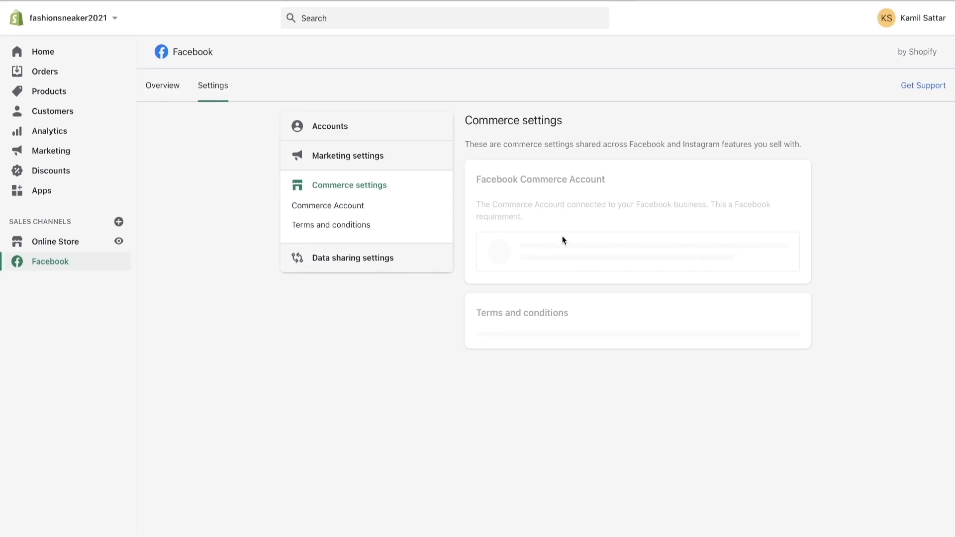
- Examine the data sharing settings, including the Maximum sharing level and the pixel connected for tracking customer behaviour
click(351, 258)
scroll(618, 348, down, 3)
click(747, 345)
scroll(737, 374, down, 2)
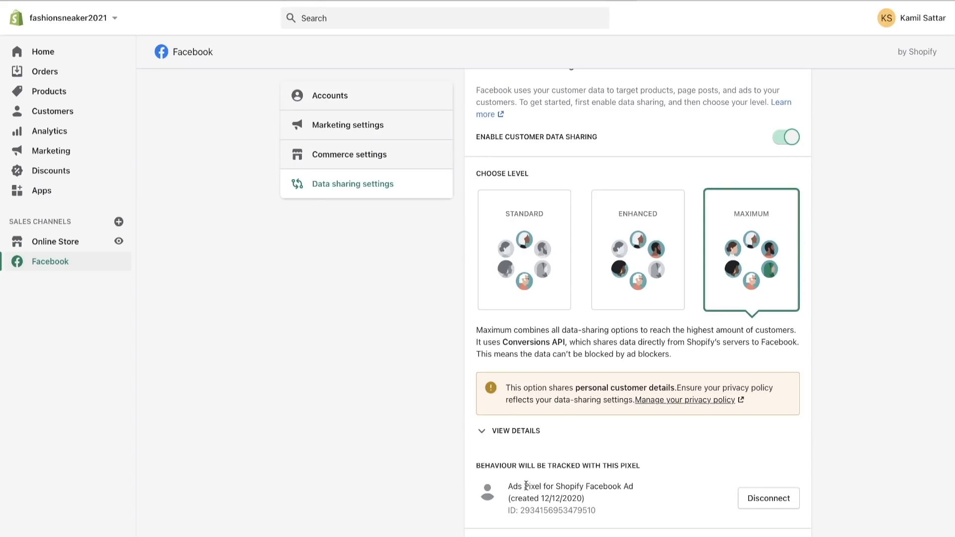
drag(506, 487, 637, 505)
click(606, 511)
click(510, 486)
click(609, 513)
click(511, 486)
click(637, 504)
scroll(613, 483, up, 1)
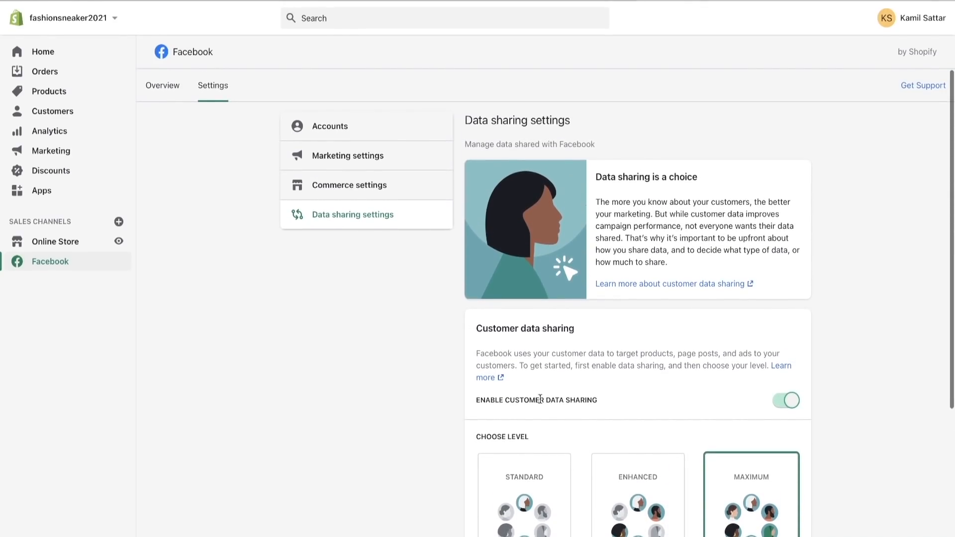
- Return to the Facebook channel overview, start the Facebook Shop setup and begin creating a new Commerce Account
click(172, 80)
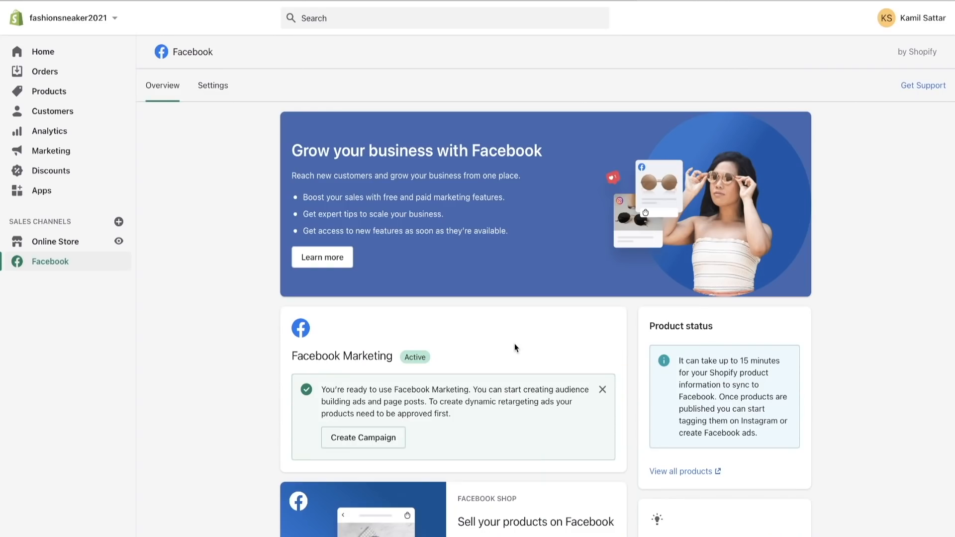
scroll(547, 416, down, 5)
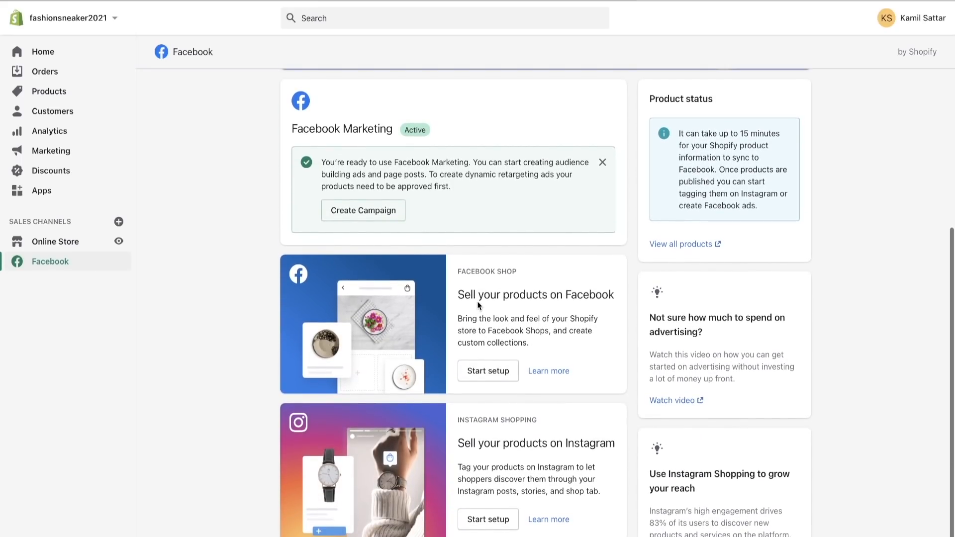
drag(463, 270, 536, 270)
click(536, 269)
drag(467, 424, 597, 417)
click(598, 417)
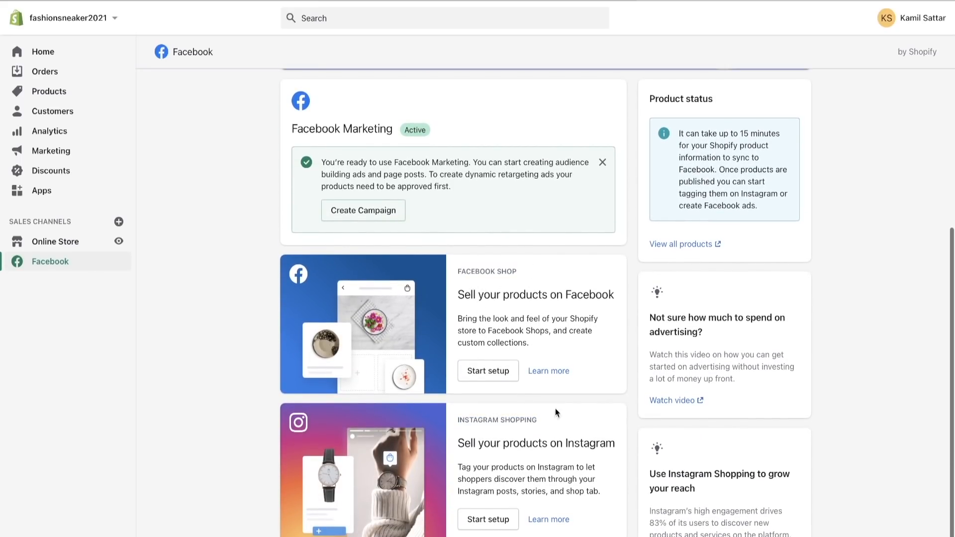
click(481, 374)
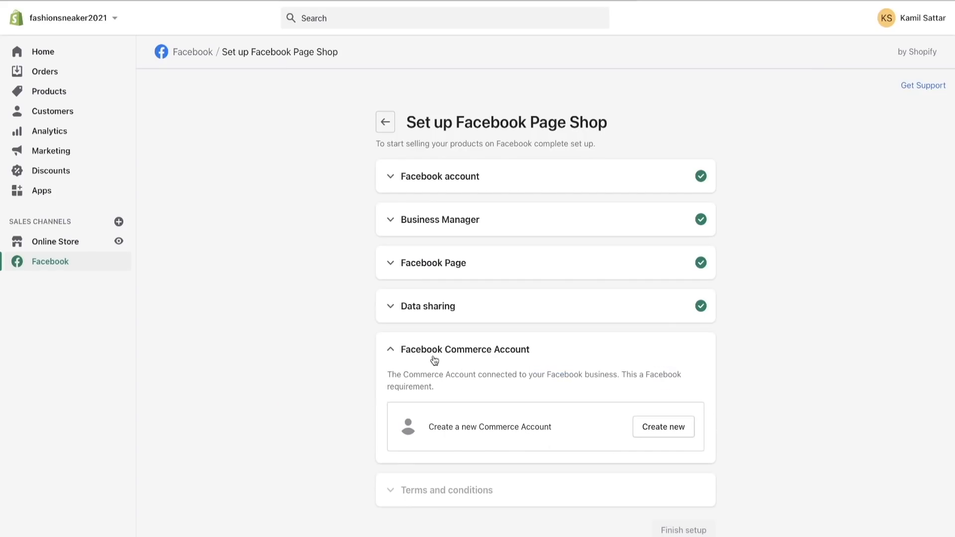
drag(425, 427, 531, 427)
click(531, 426)
click(647, 433)
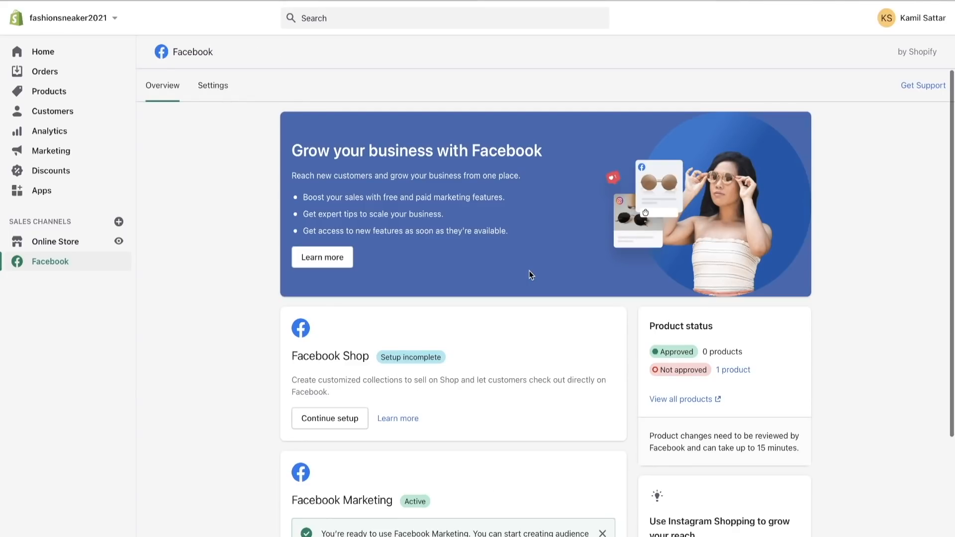
- Check the channel's product status and open the list of products not approved by Facebook
scroll(527, 422, down, 4)
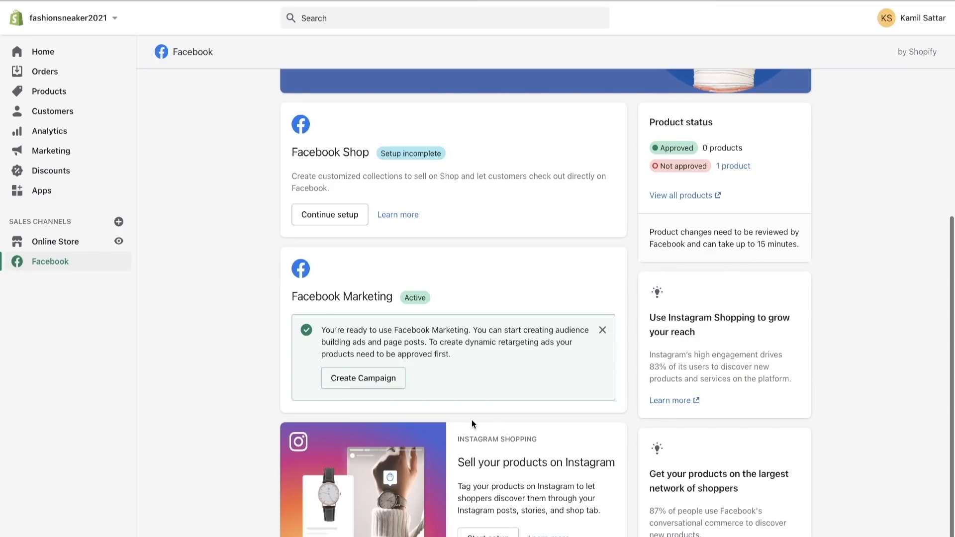
scroll(547, 441, up, 2)
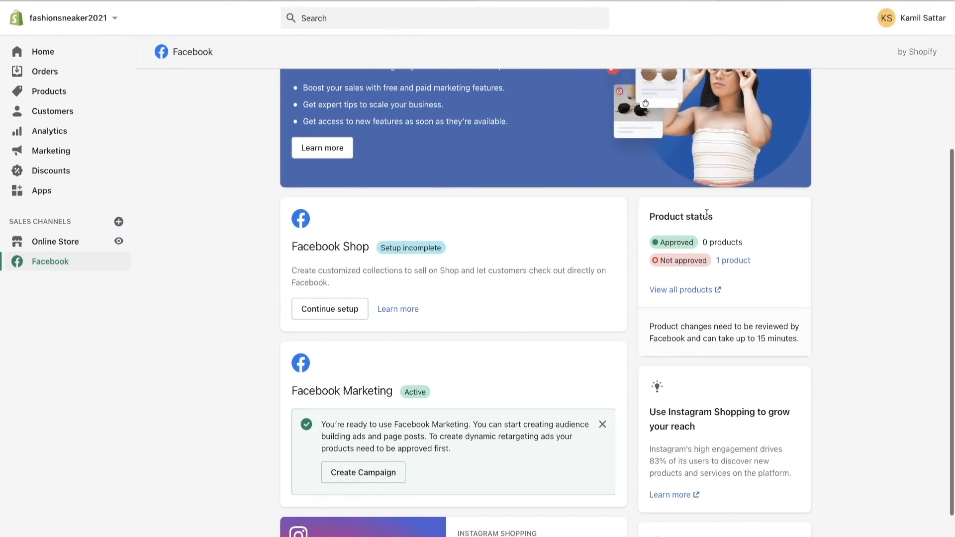
click(736, 262)
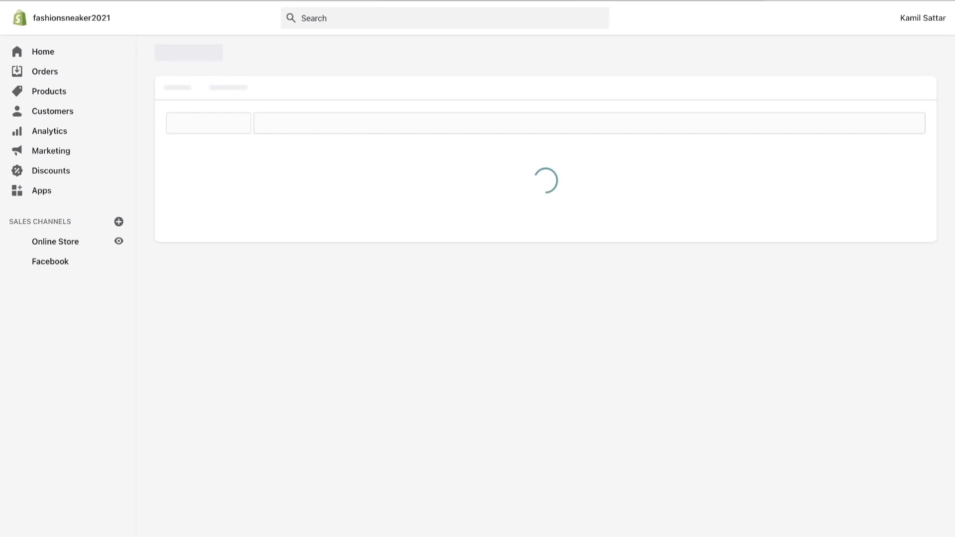
mouse_move(521, 163)
mouse_down()
mouse_move(577, 166)
mouse_move(522, 169)
mouse_up()
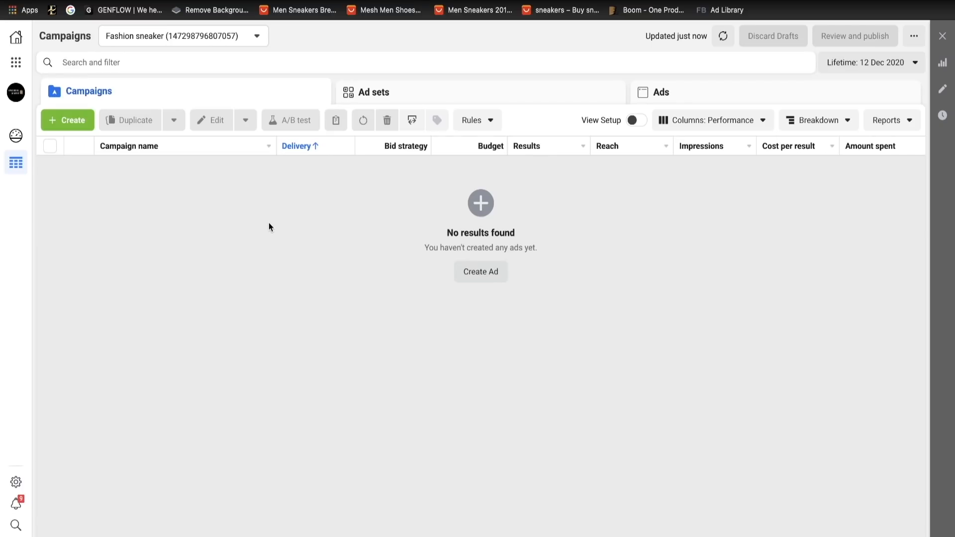
- In Ads Manager, customise the campaign columns by adding Result rate, Frequency, CPC (all), CTR (all) and CPM (cost per 1,000 impressions)
click(740, 128)
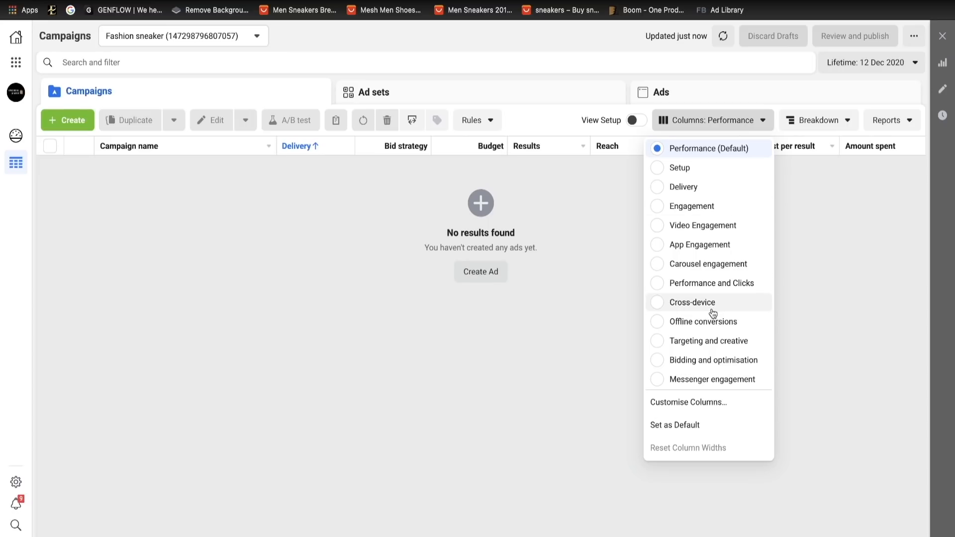
click(679, 407)
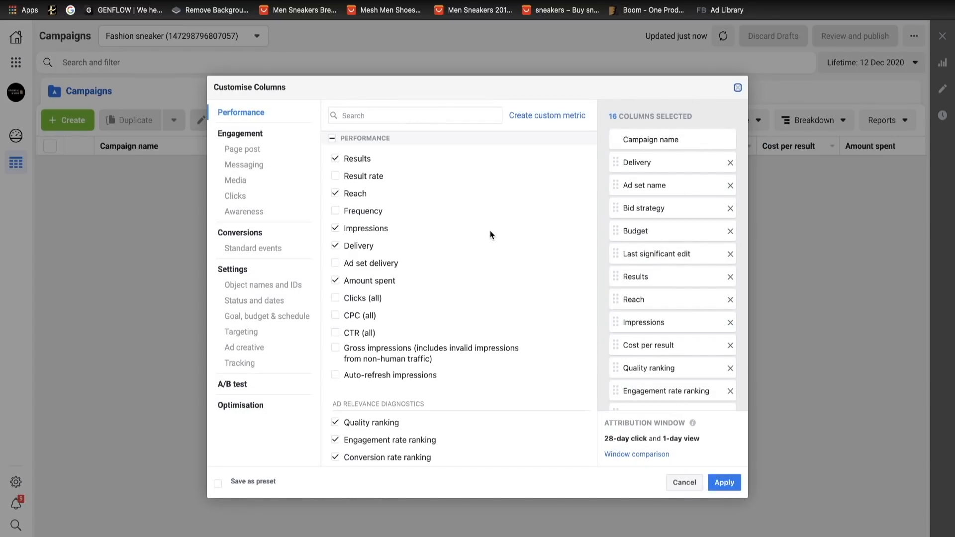
click(336, 177)
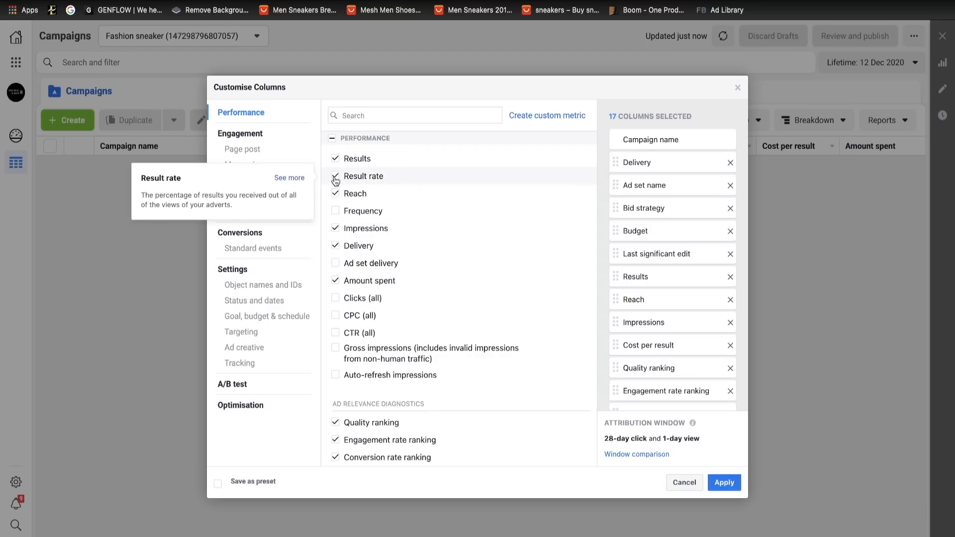
click(336, 211)
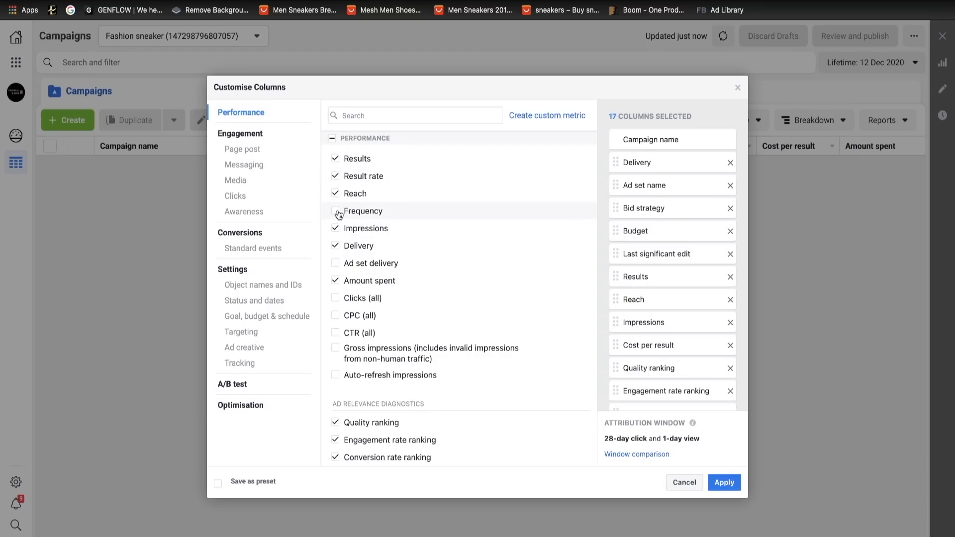
click(335, 317)
click(336, 334)
scroll(388, 398, down, 3)
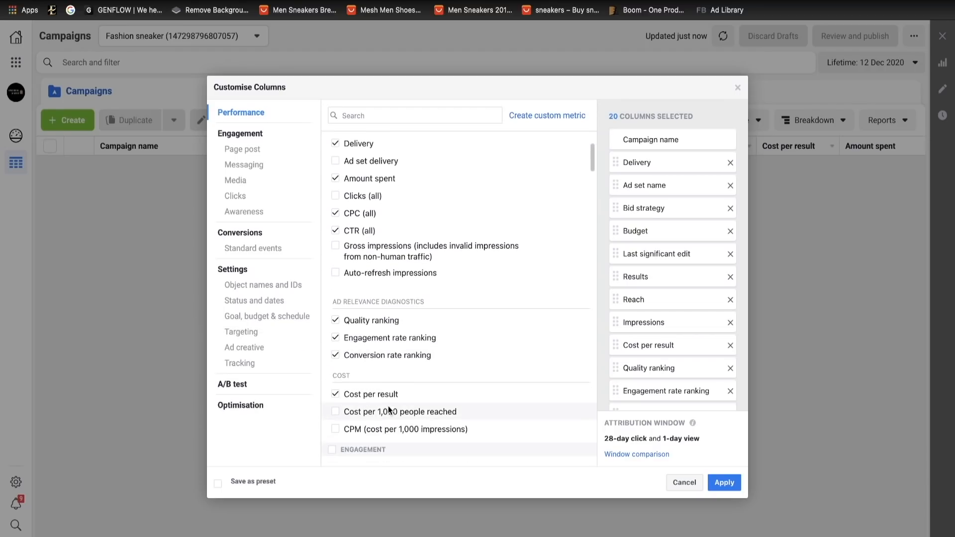
click(336, 381)
scroll(410, 417, down, 1)
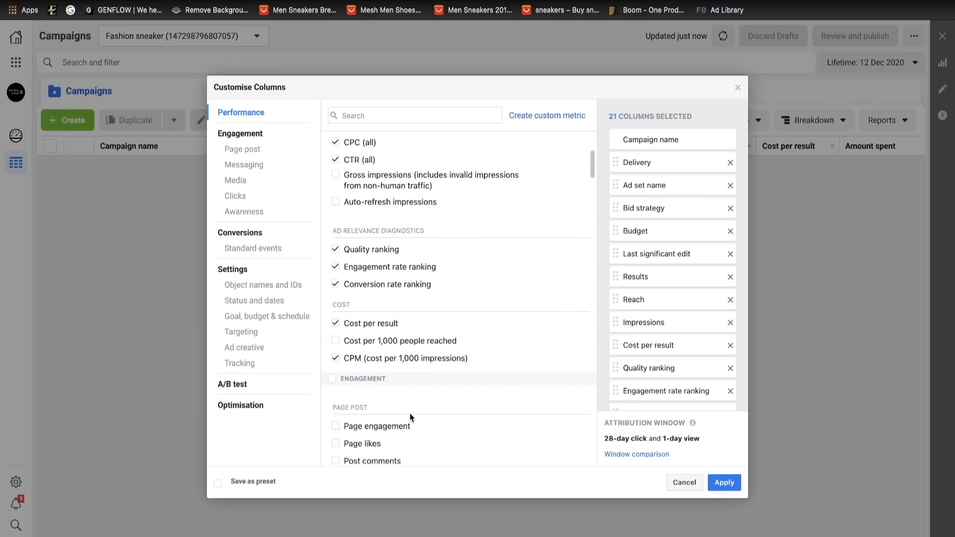
- Add the media columns Video plays at 50%, 75%, 95% and 100% to the custom column selection
scroll(411, 416, down, 4)
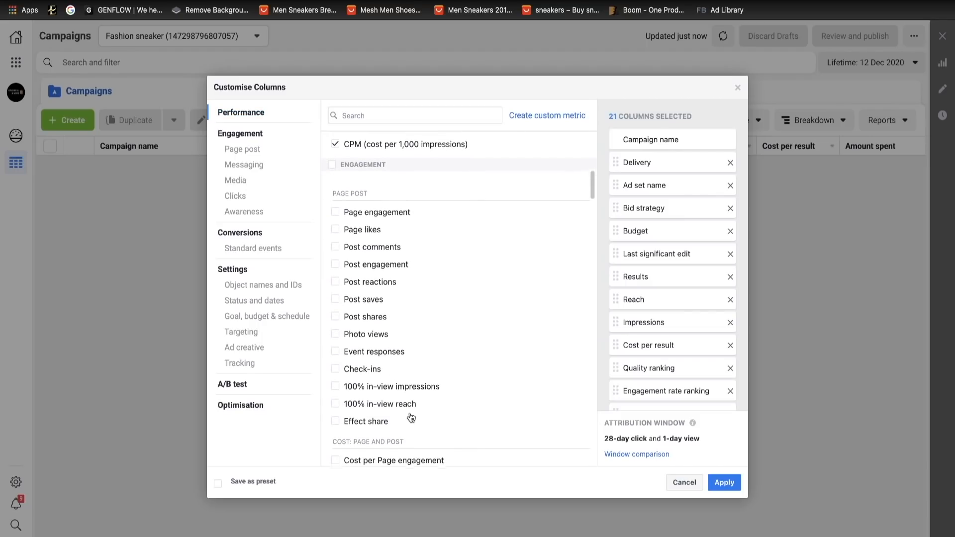
scroll(411, 417, down, 8)
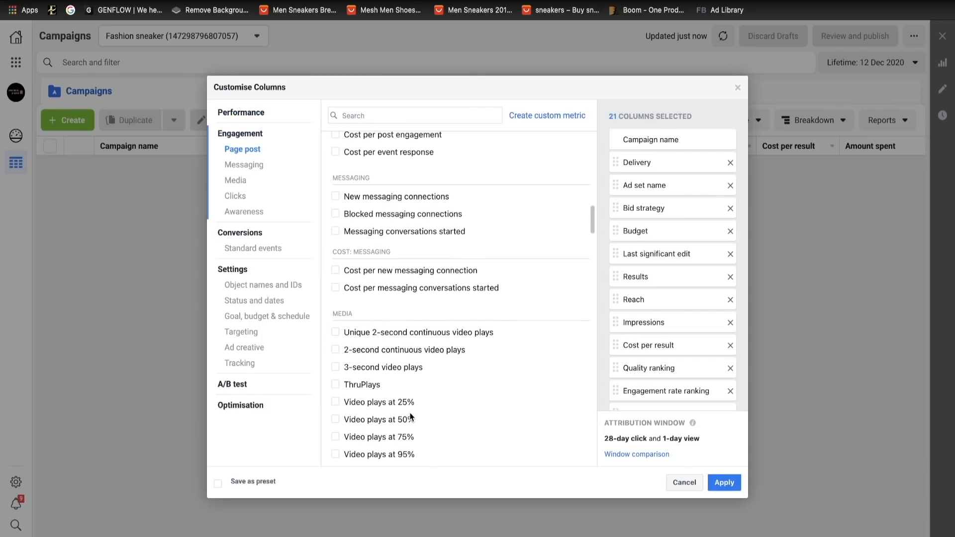
click(337, 327)
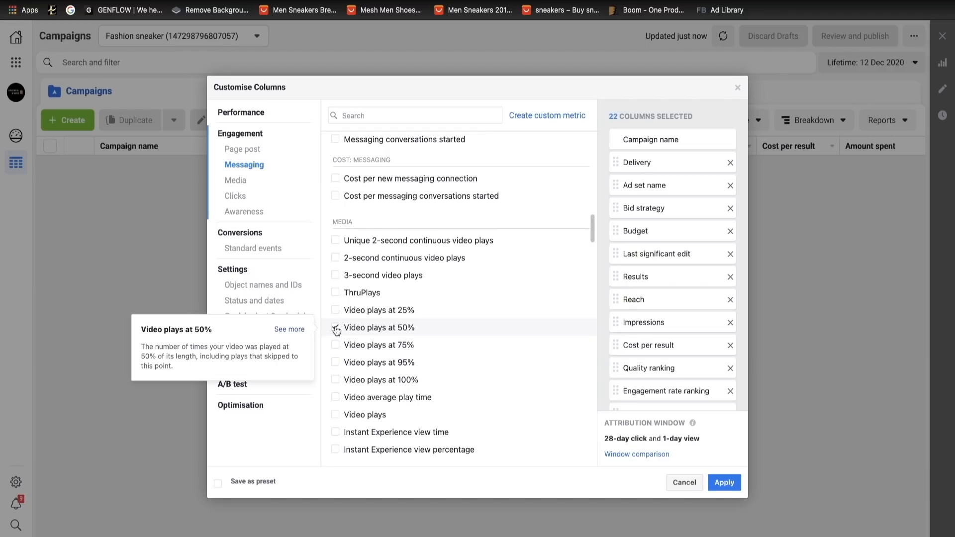
click(336, 345)
click(337, 362)
click(336, 379)
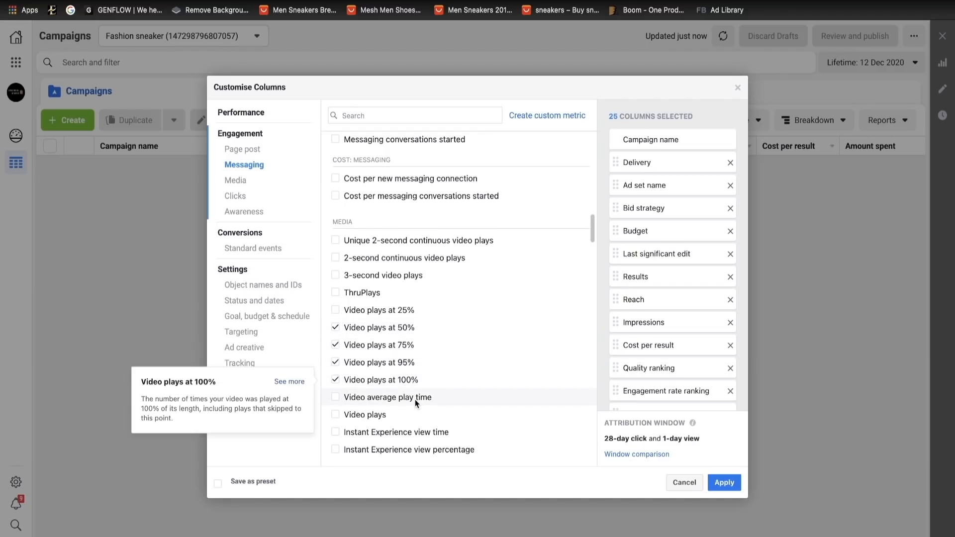
- Add the click columns Link clicks, CTR (link click-through rate) and CPC (cost per link click) to the custom column selection
scroll(415, 399, down, 1)
scroll(416, 404, down, 6)
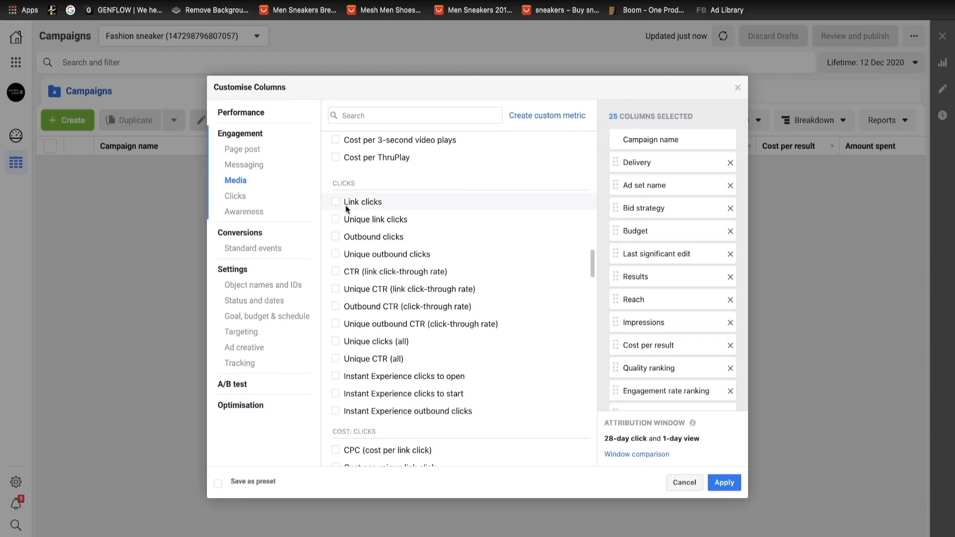
click(336, 202)
scroll(362, 221, down, 1)
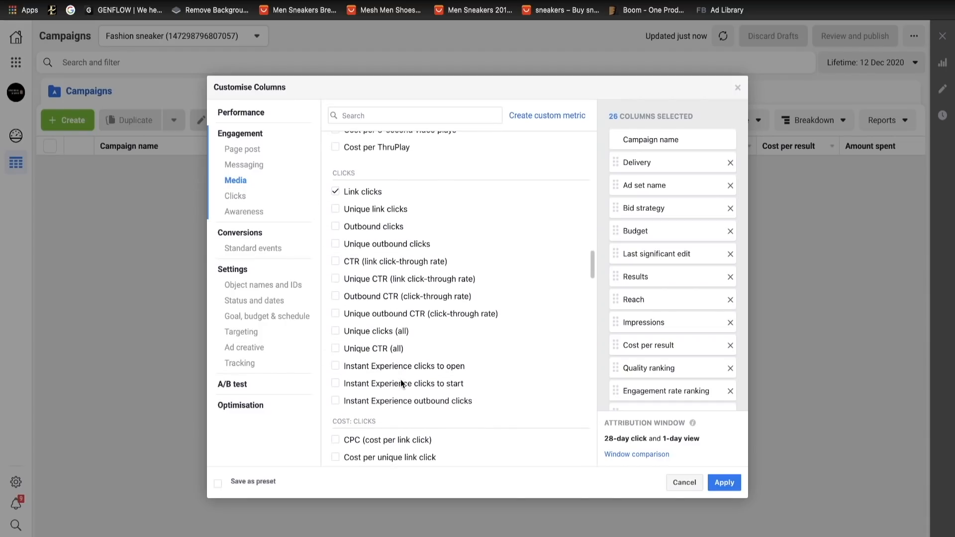
click(351, 259)
scroll(413, 338, down, 1)
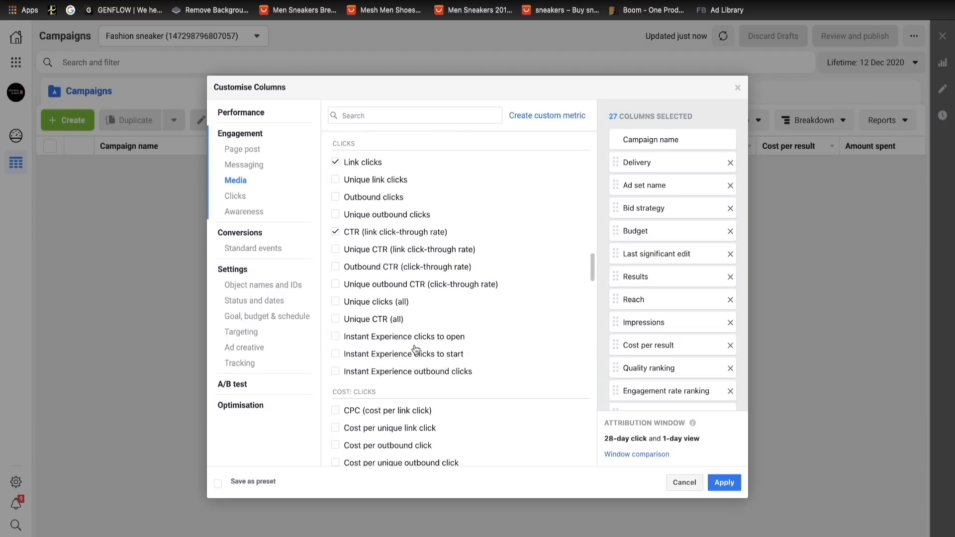
scroll(416, 348, down, 3)
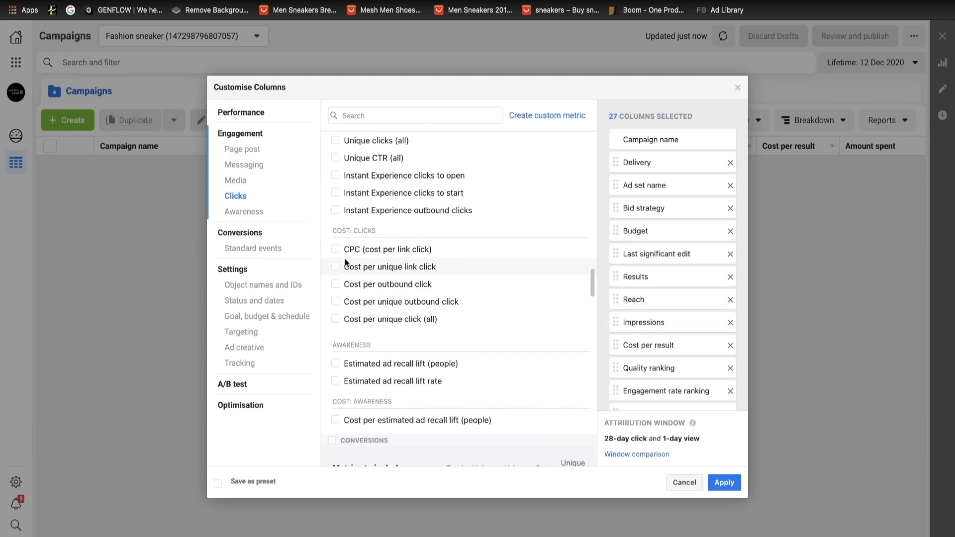
click(336, 250)
- Include the Total metric for the standard events Adds to cart and Checkouts initiated in the custom columns
scroll(395, 360, down, 4)
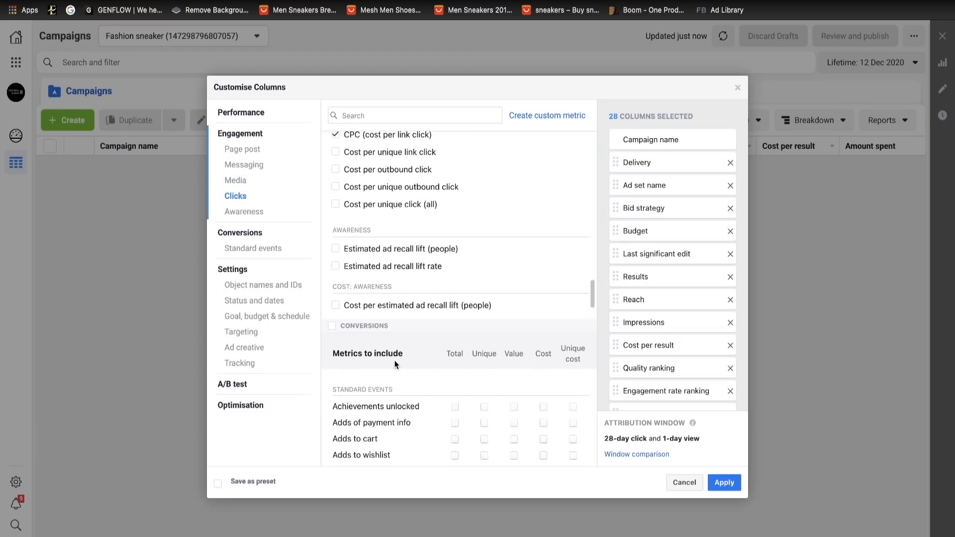
scroll(395, 361, down, 1)
click(454, 350)
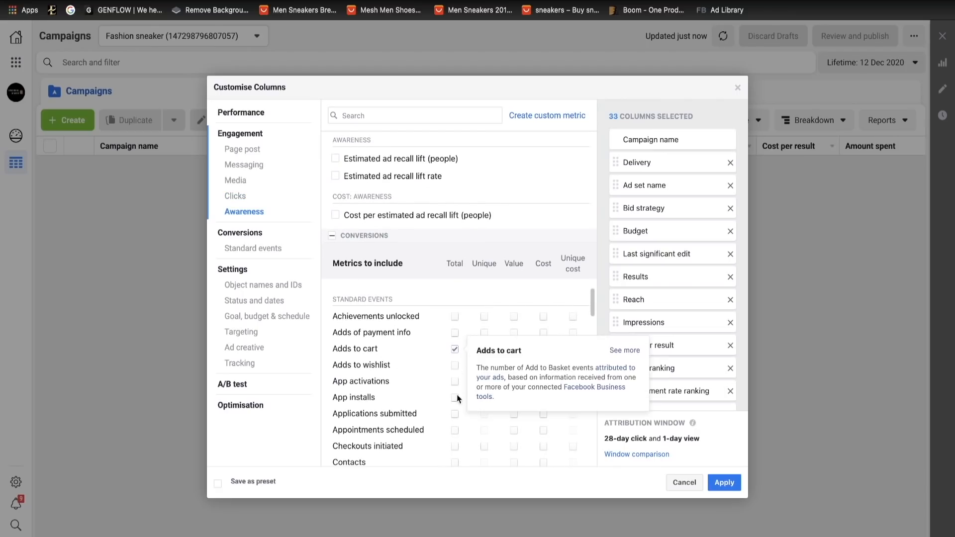
scroll(457, 415, down, 2)
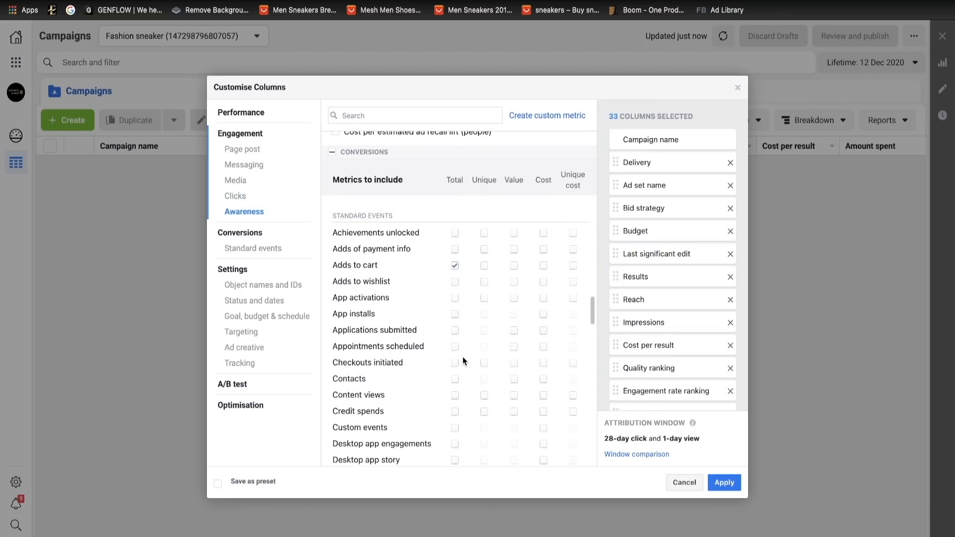
click(457, 367)
- Include the Total metric for Purchase ROAS (return on ad spend) and Purchases in the custom columns
scroll(458, 397, down, 1)
scroll(458, 397, down, 4)
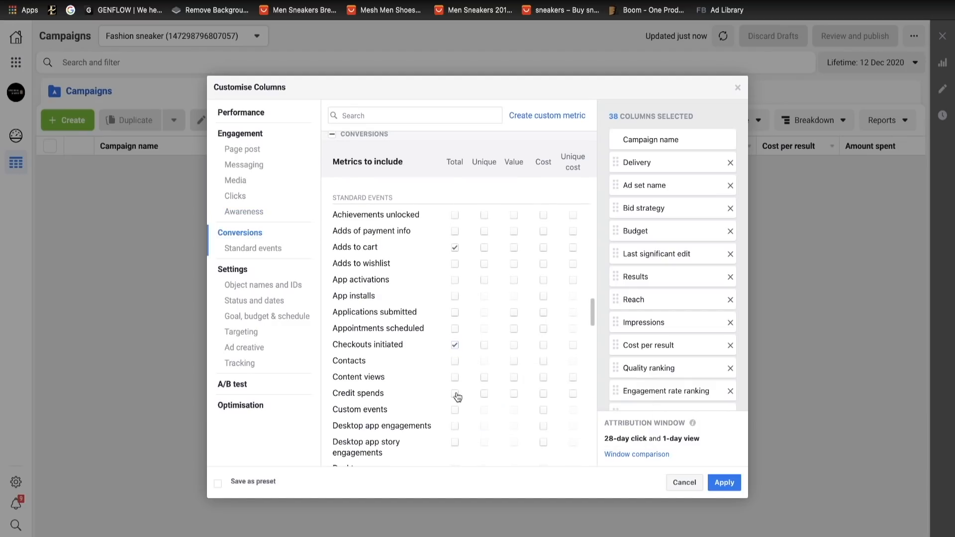
scroll(456, 396, down, 8)
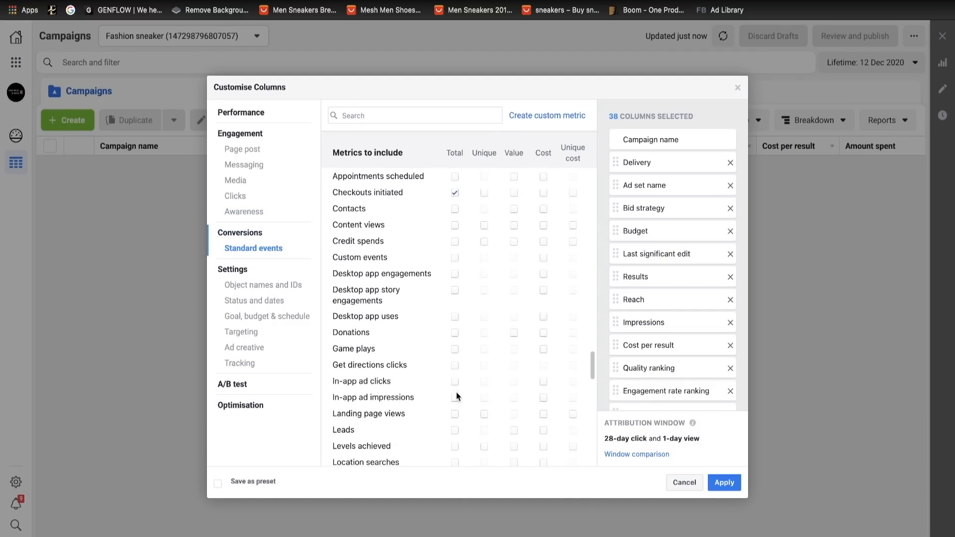
scroll(438, 394, down, 2)
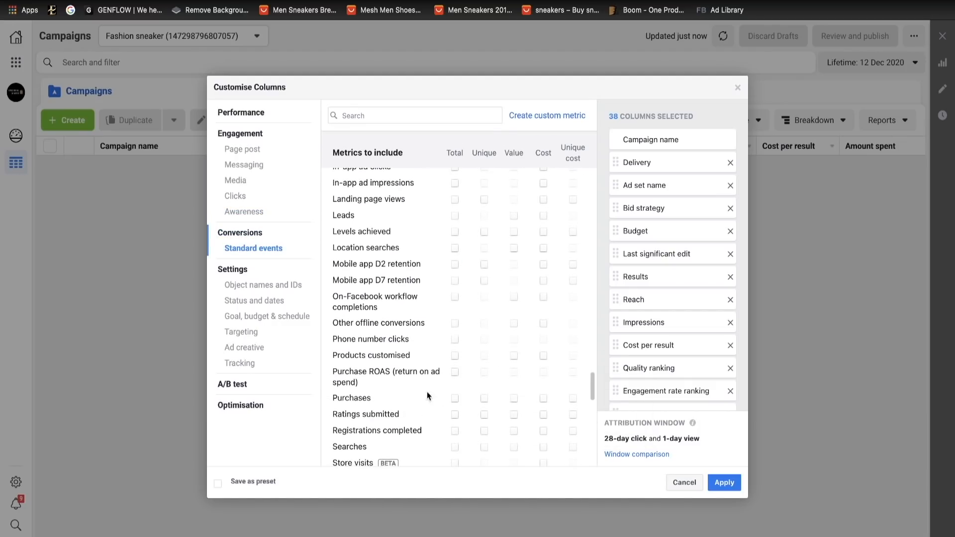
click(454, 374)
- Add the status and date columns Date created and Date last edited to the custom column selection
scroll(456, 398, down, 10)
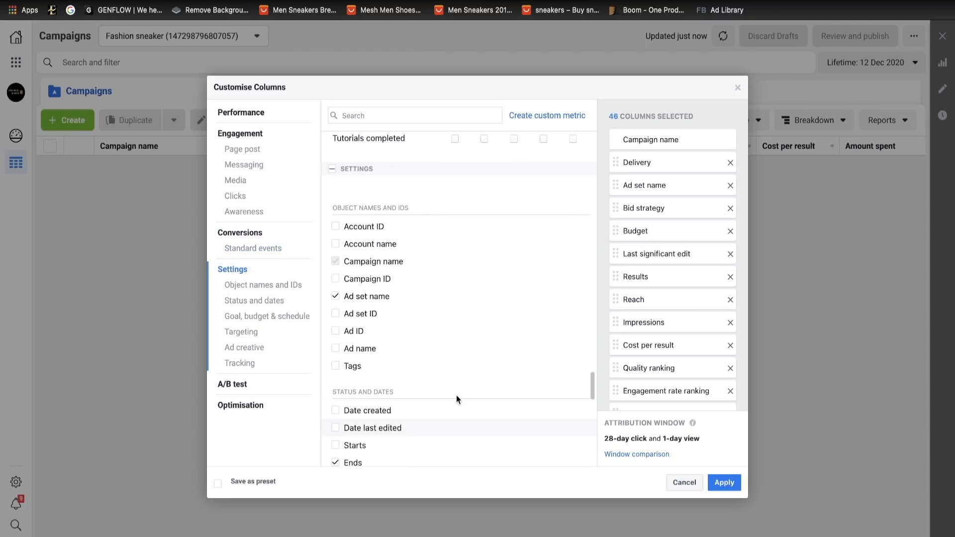
mouse_move(340, 219)
scroll(397, 343, down, 2)
click(335, 345)
click(335, 361)
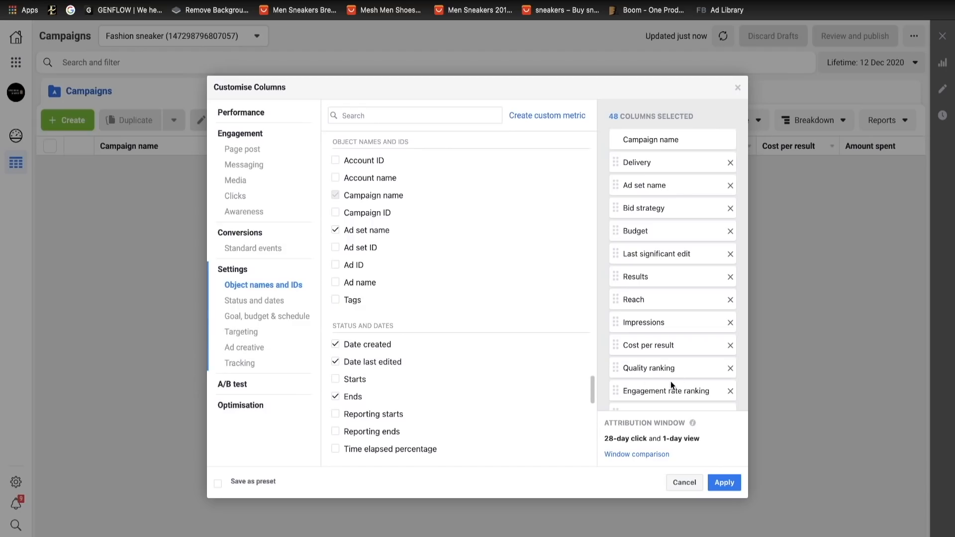
- Reorder the selected columns so that Date created and Date last edited come directly after Campaign name, ahead of Delivery
scroll(671, 381, down, 5)
scroll(696, 384, down, 5)
drag(662, 366, 659, 85)
scroll(671, 348, down, 10)
drag(647, 386, 640, 192)
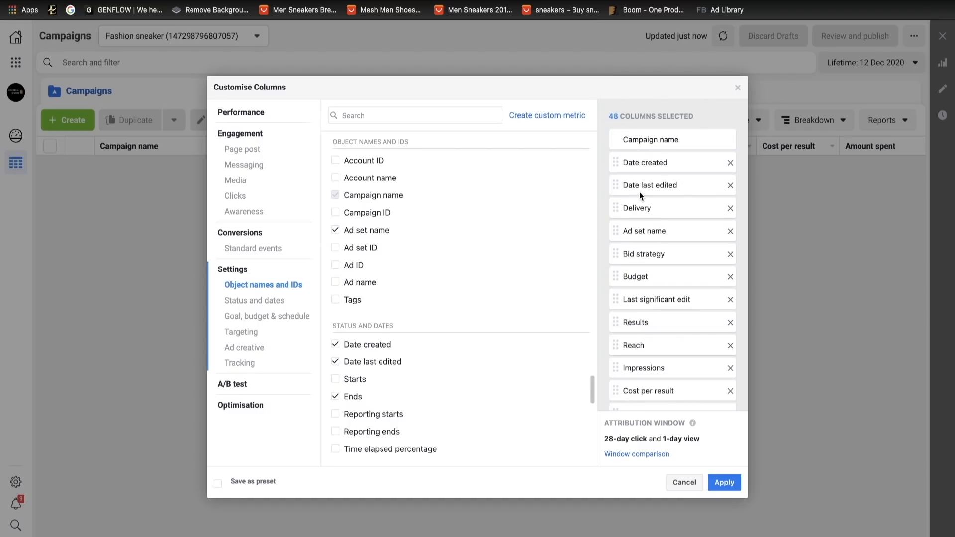
- Save the column selection as a preset named DS and apply it to the campaigns table
click(218, 484)
click(290, 484)
text(DS)
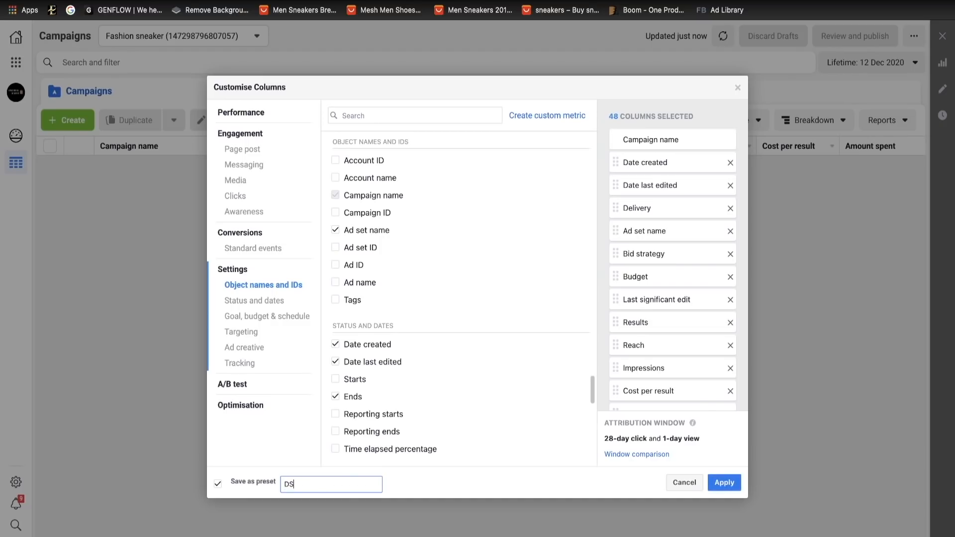
key(Return)
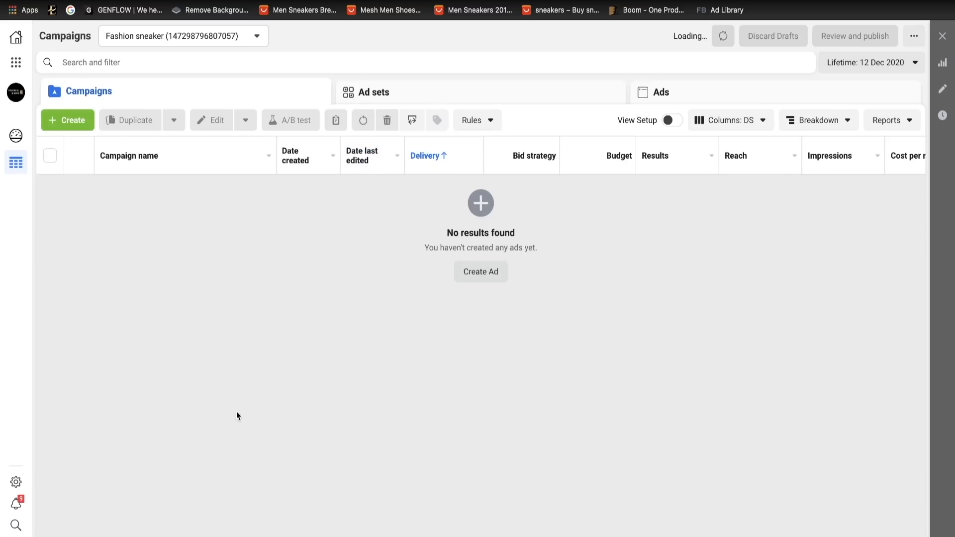
- Review the campaigns table's column headers in order, from Delivery and Bid strategy through the video, click, cart, checkout and purchase metrics
scroll(601, 155, right, 5)
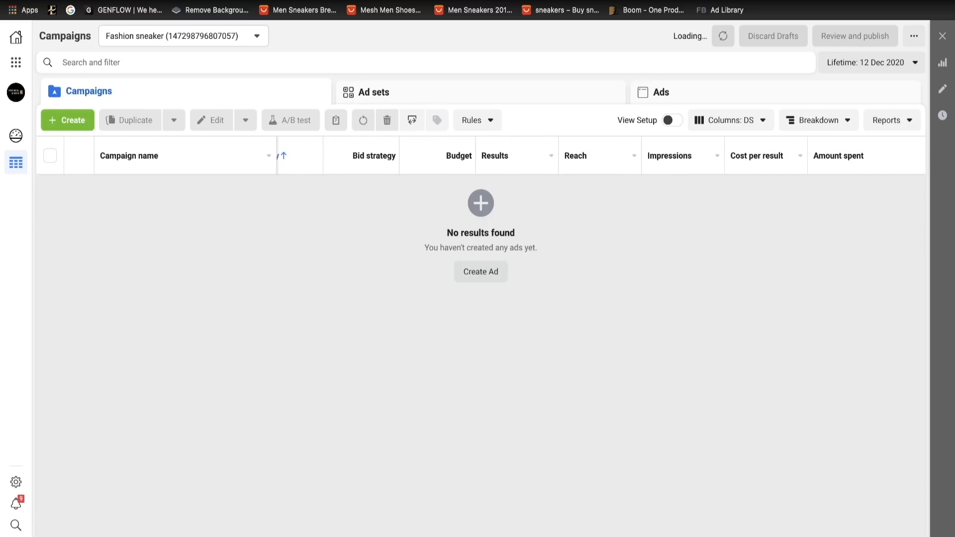
scroll(601, 156, right, 1)
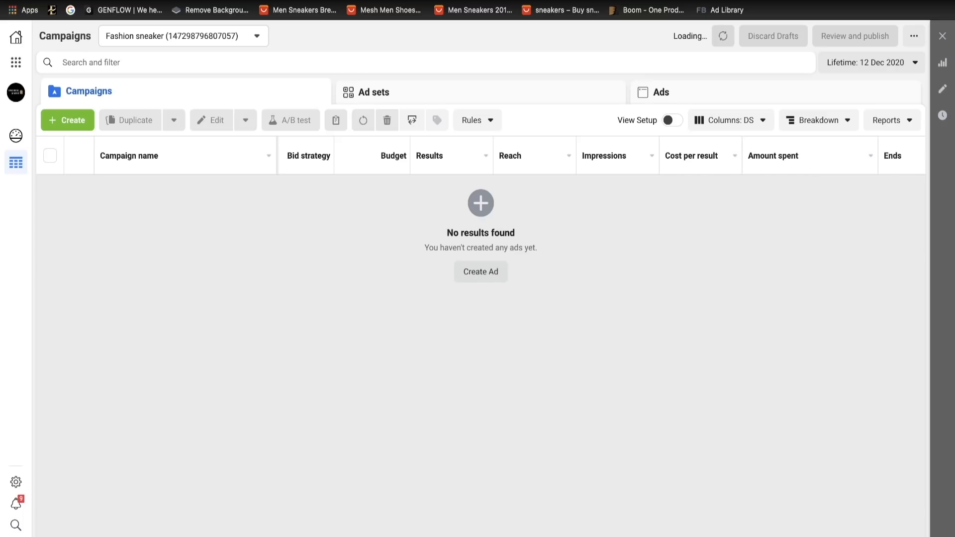
scroll(601, 156, right, 1)
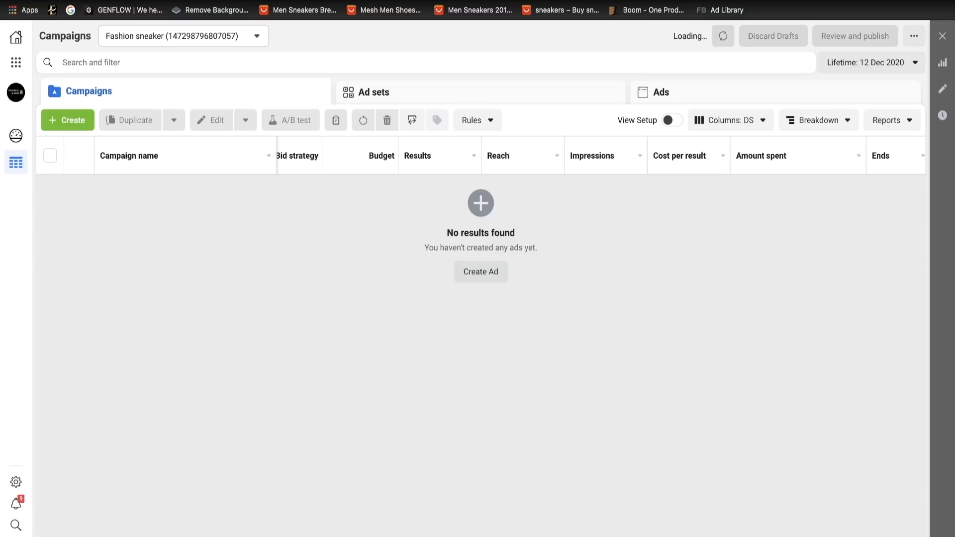
scroll(597, 156, right, 8)
scroll(597, 156, right, 1)
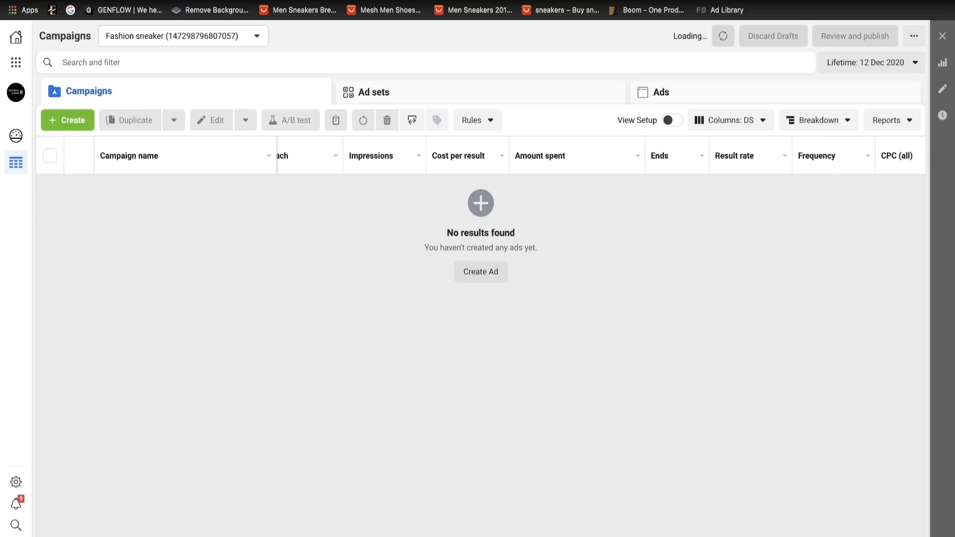
scroll(597, 156, right, 1)
scroll(597, 156, right, 2)
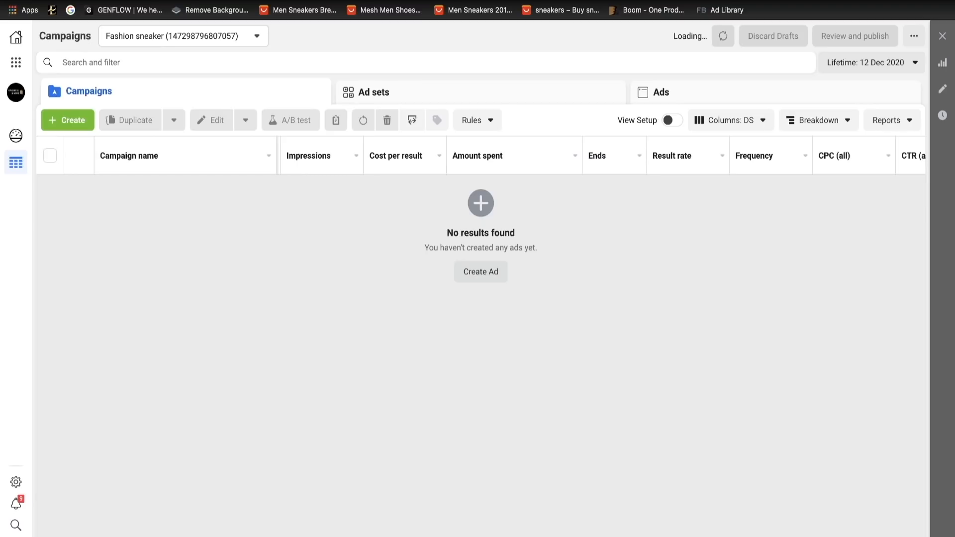
scroll(597, 156, right, 10)
scroll(597, 156, right, 1)
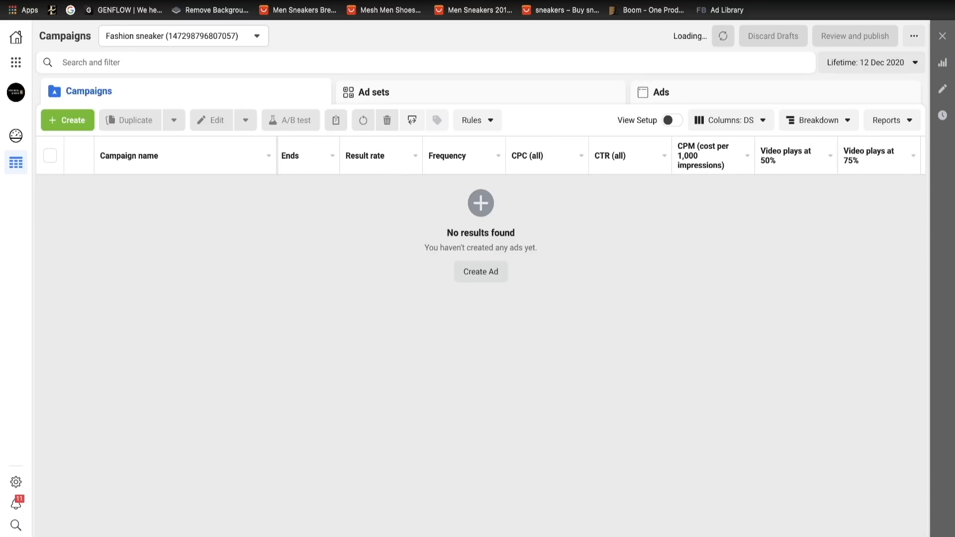
scroll(597, 156, right, 2)
scroll(597, 156, right, 4)
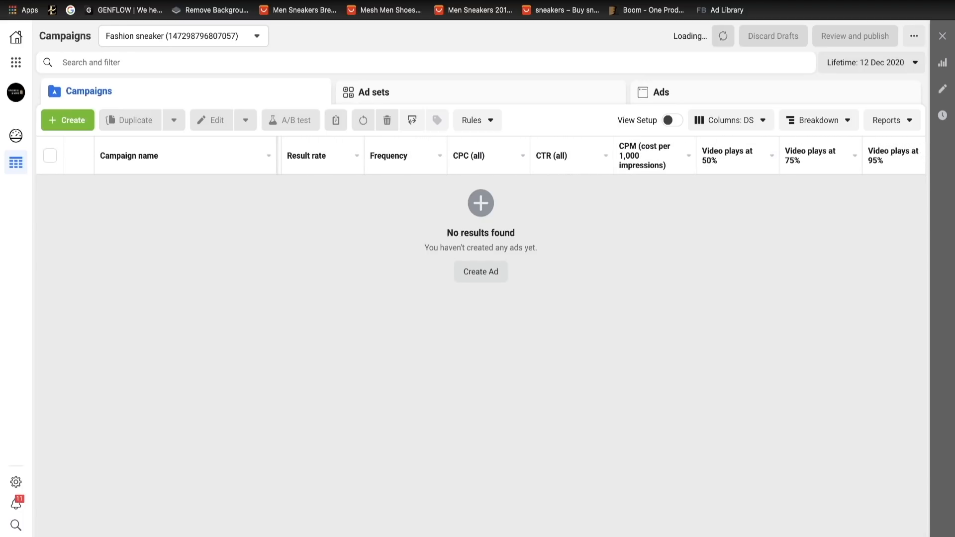
scroll(597, 156, right, 2)
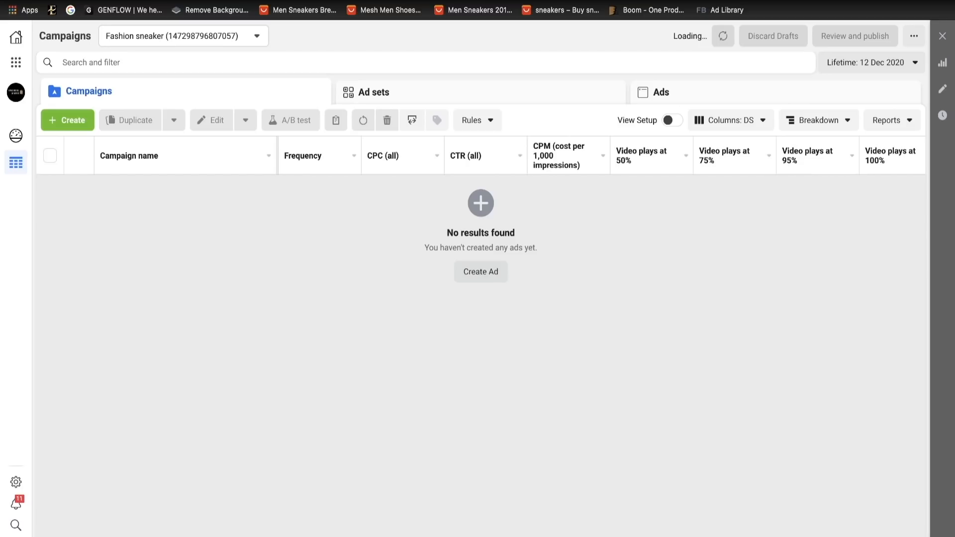
scroll(498, 155, right, 3)
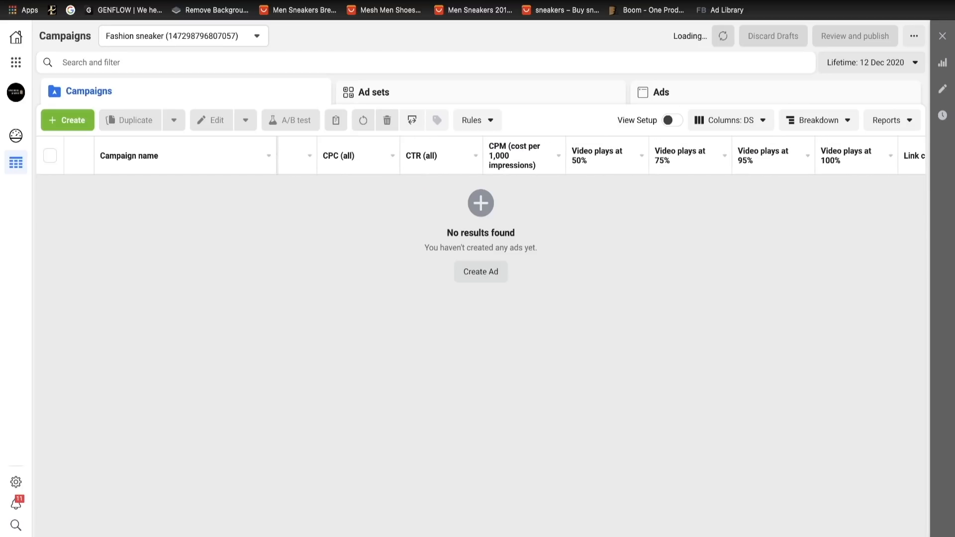
scroll(498, 155, right, 2)
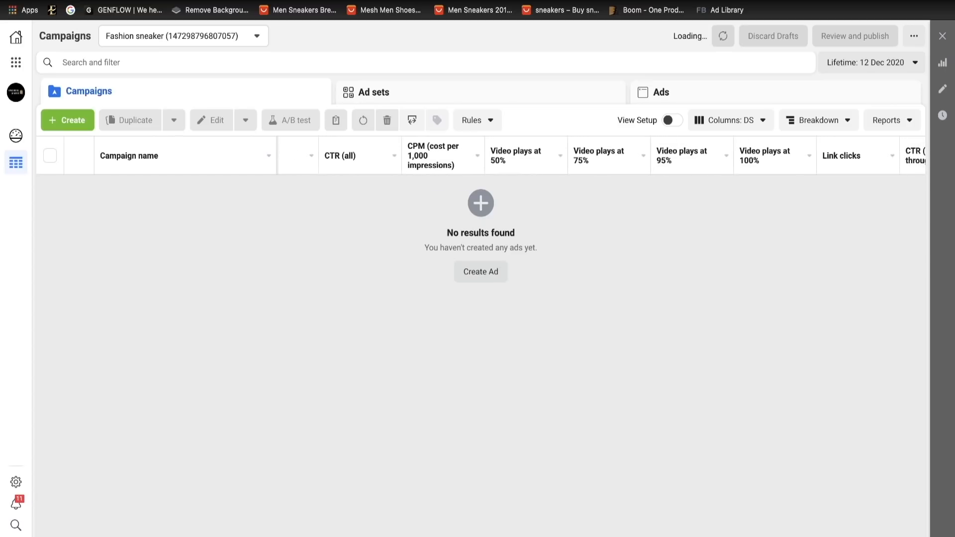
scroll(498, 155, right, 1)
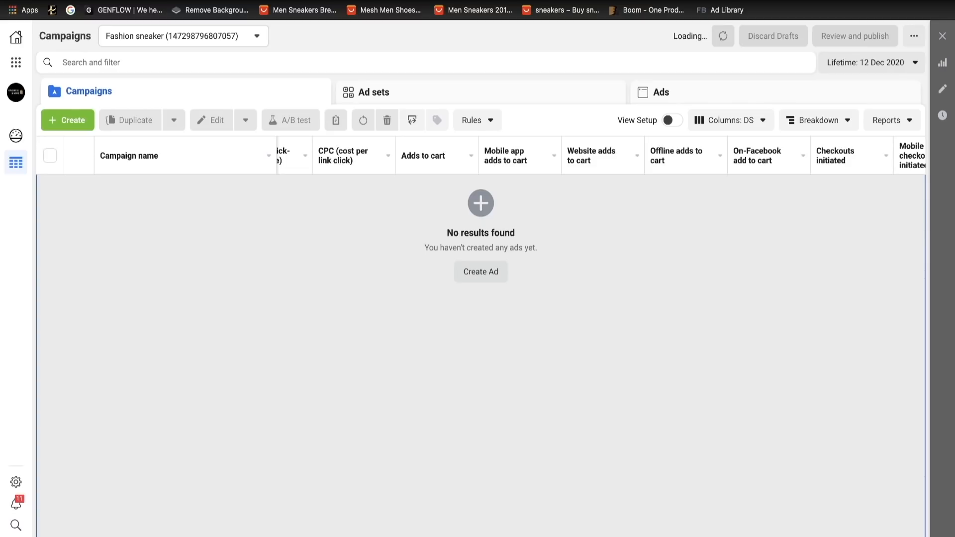
scroll(601, 349, right, 5)
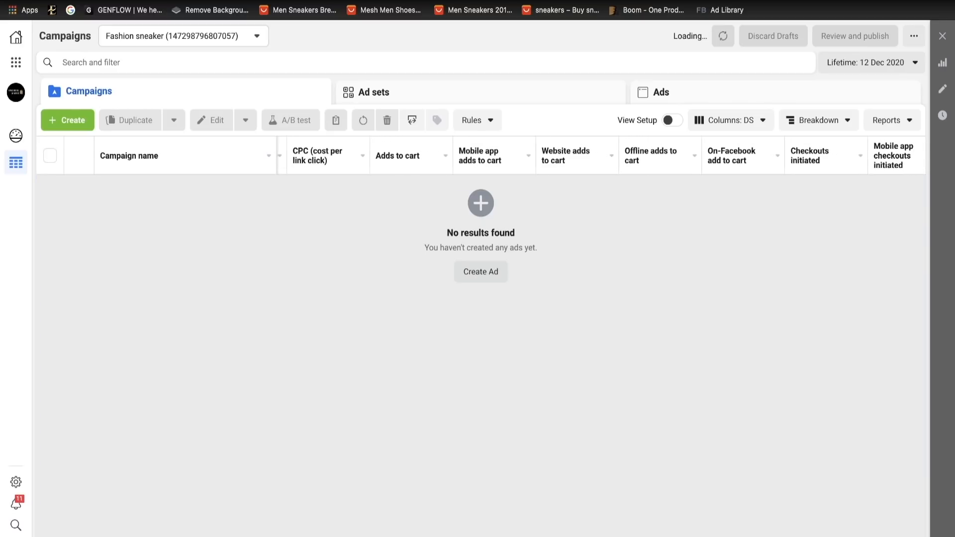
scroll(601, 348, right, 4)
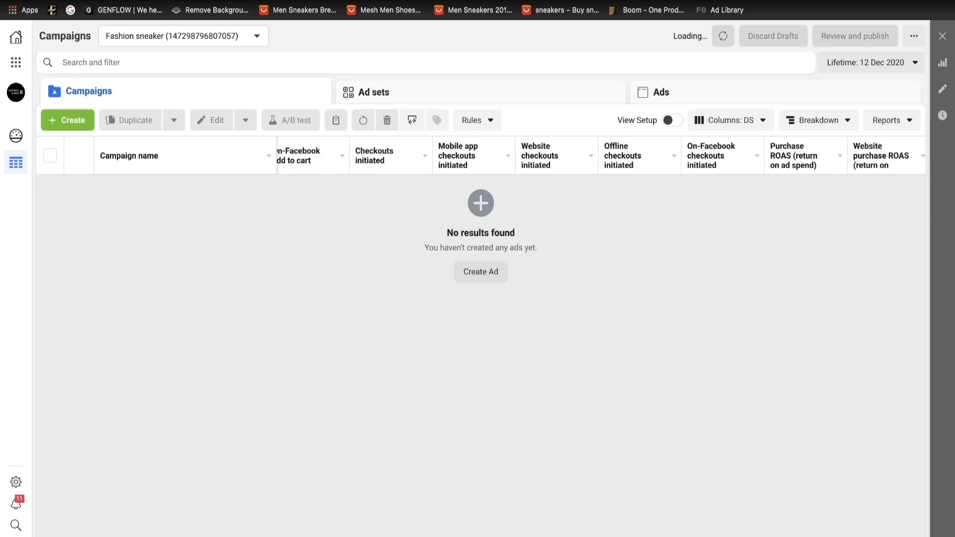
scroll(601, 349, right, 3)
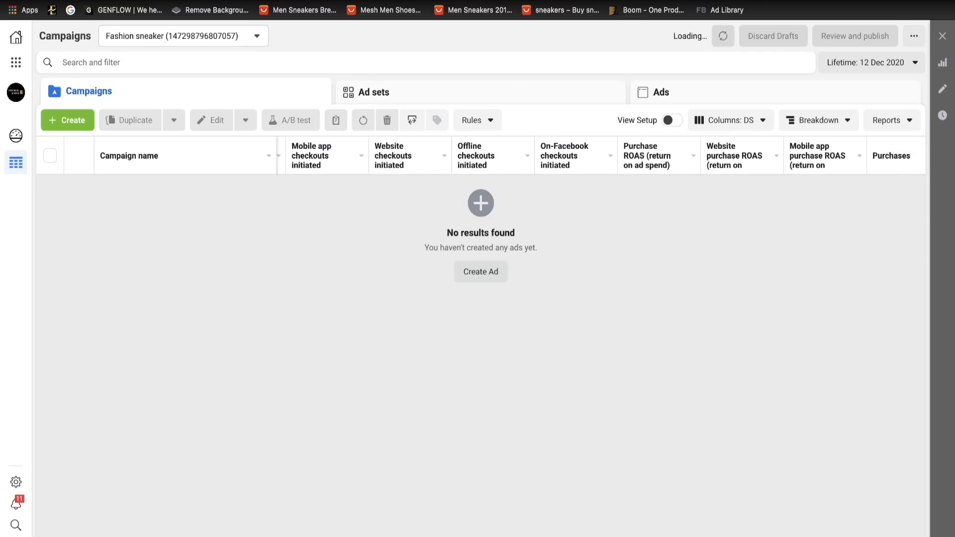
scroll(601, 349, right, 1)
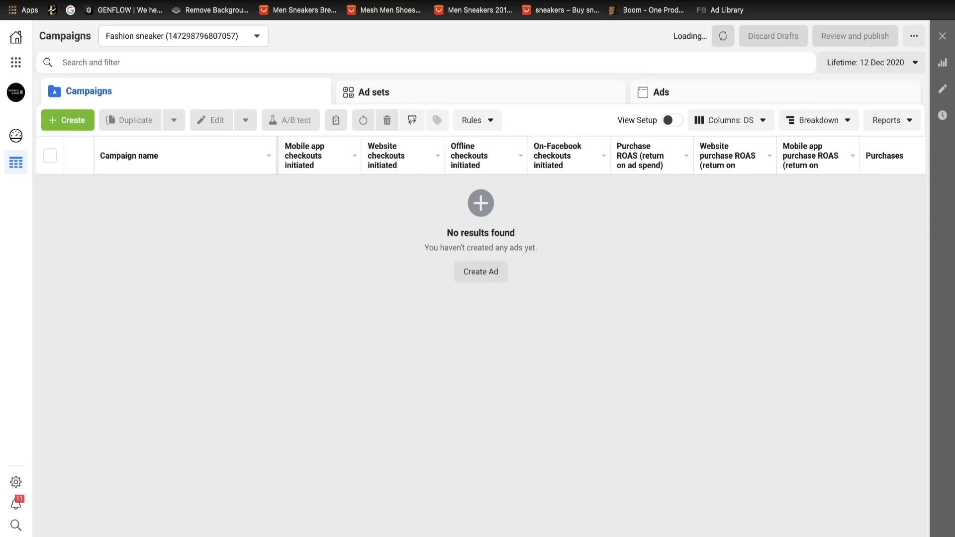
scroll(597, 155, right, 3)
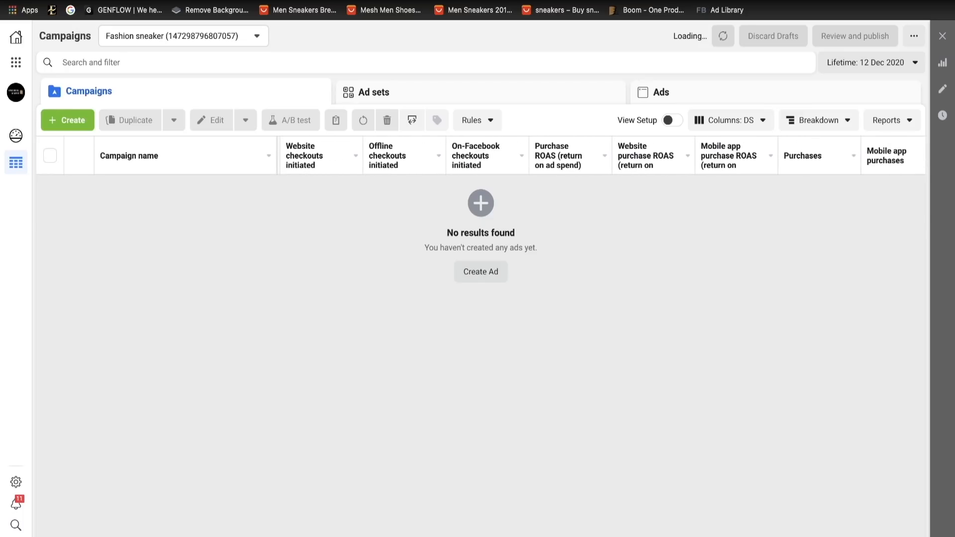
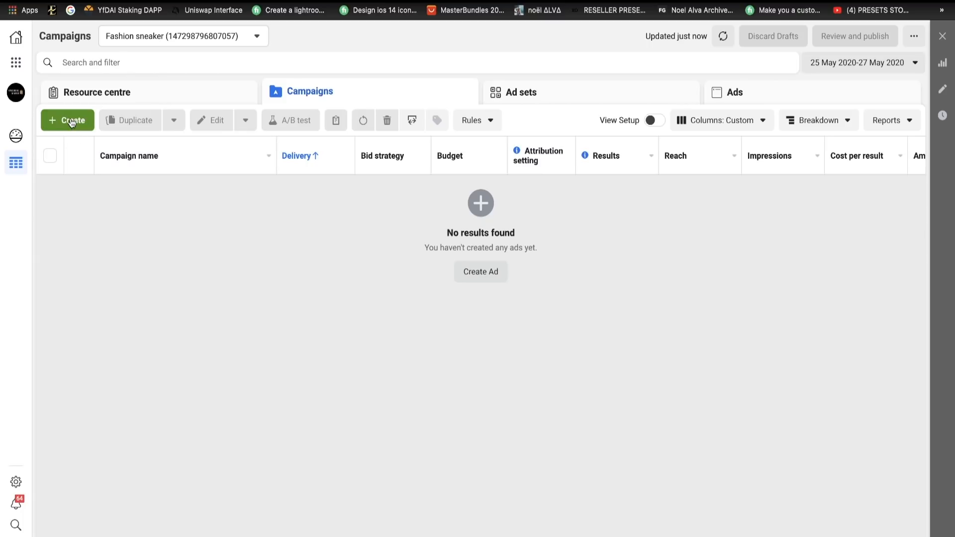
- Create a new campaign with the Conversions objective
click(71, 119)
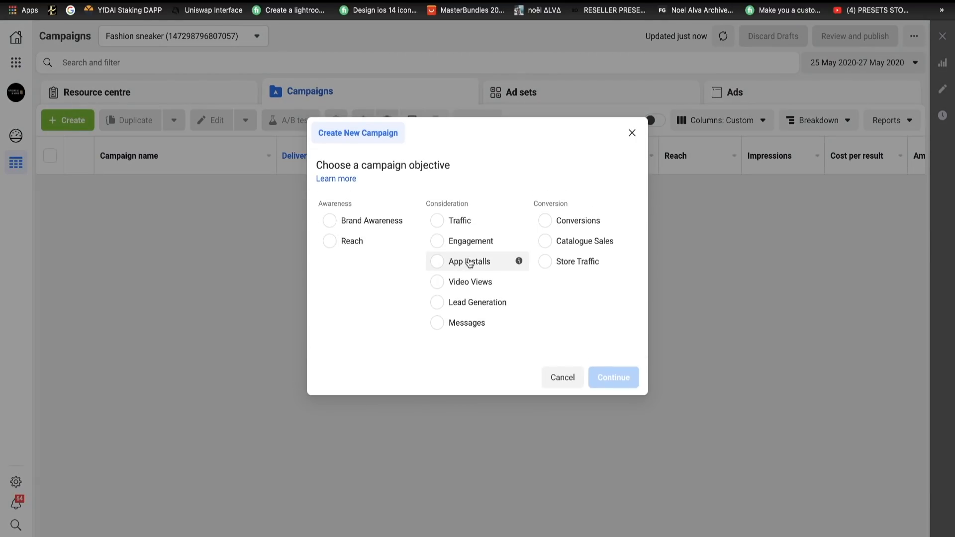
click(546, 223)
click(613, 465)
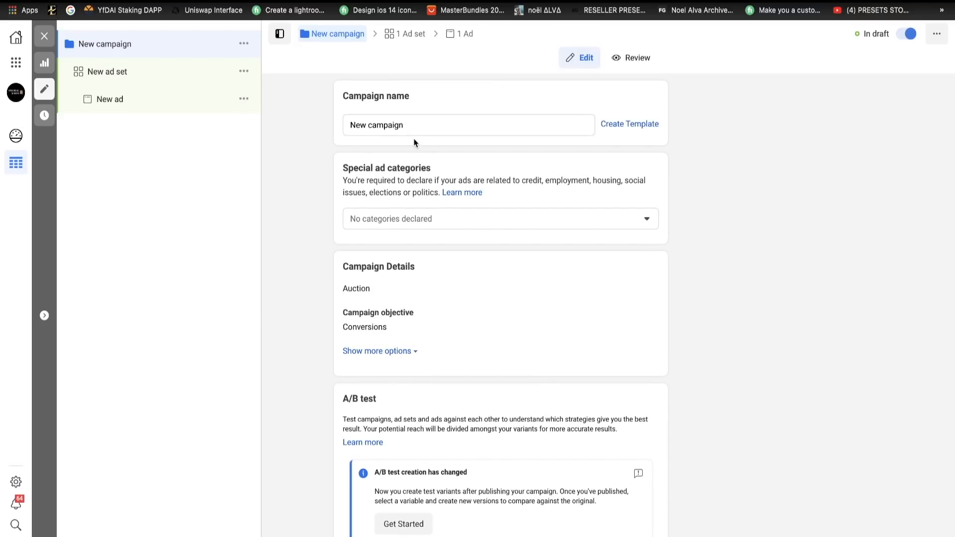
- Rename the campaign as Ligtroom presets
click(413, 130)
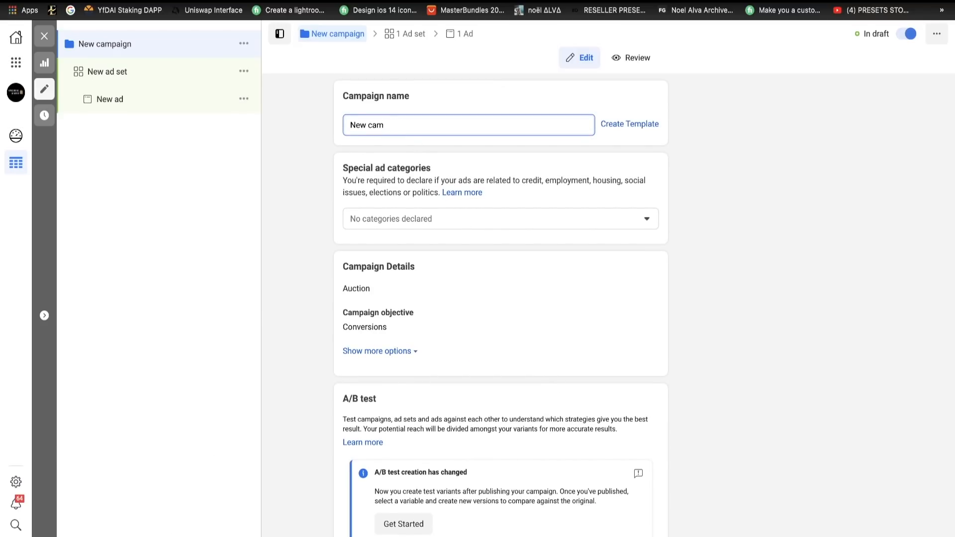
key(BackSpace)
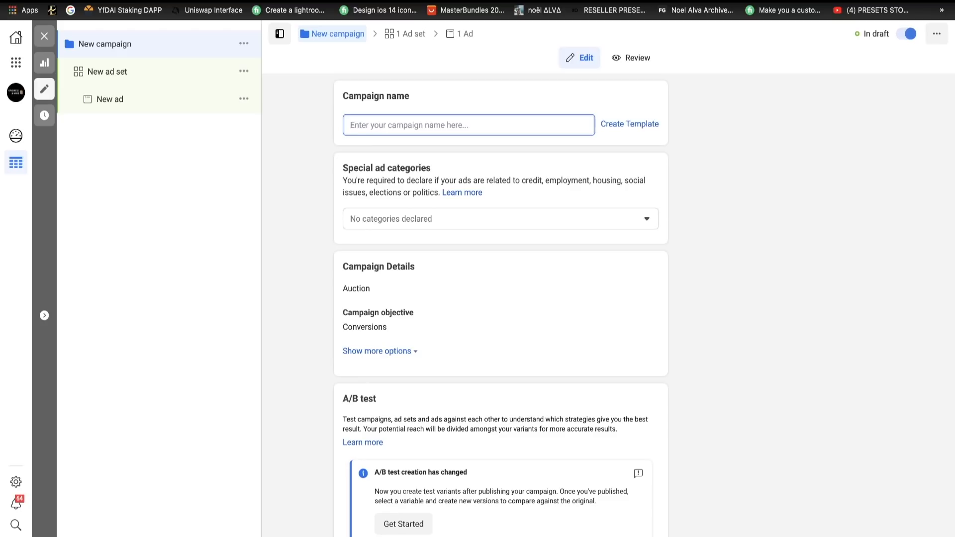
text(Ligtroom pre)
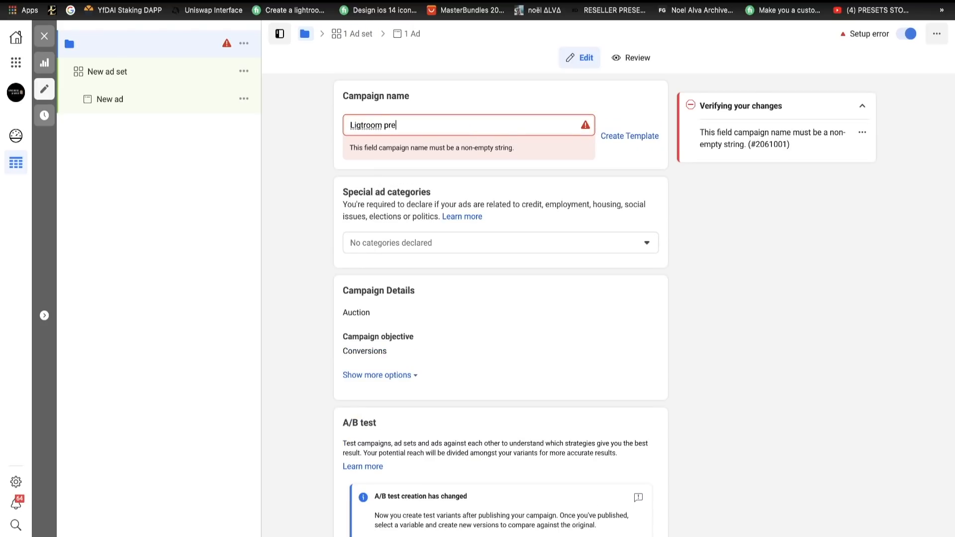
text(ste)
key(BackSpace)
key(BackSpace)
text(ets)
scroll(393, 331, down, 4)
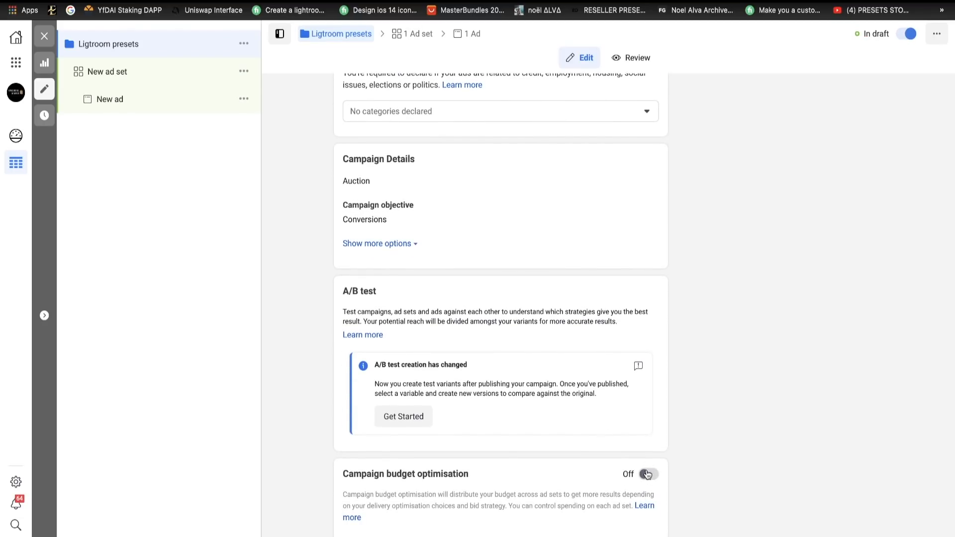
scroll(654, 349, up, 2)
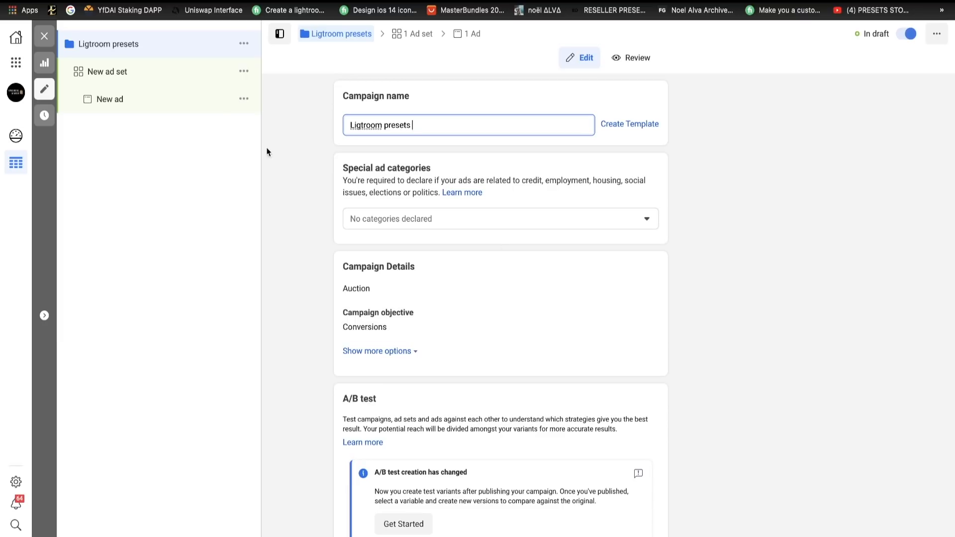
- Open the new ad set and clear its name
click(131, 75)
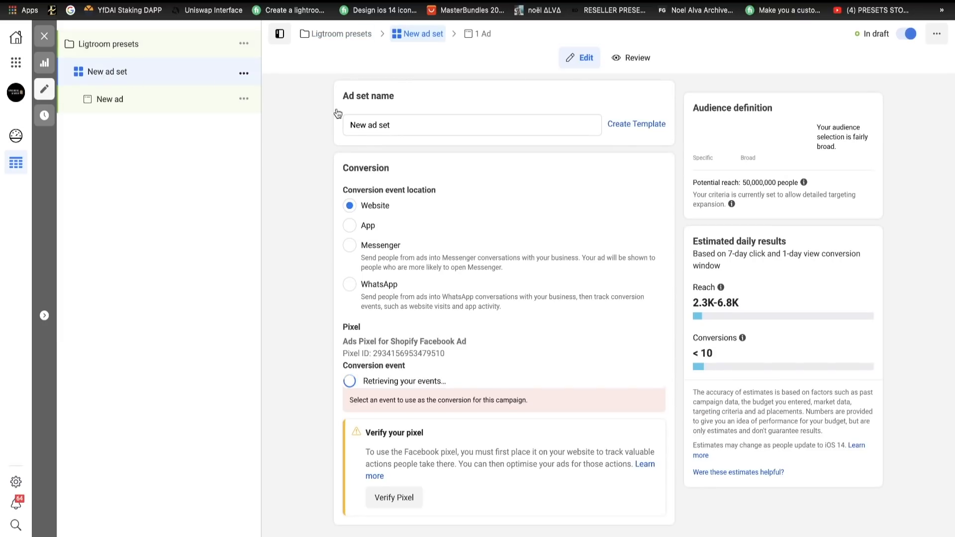
drag(409, 125, 316, 126)
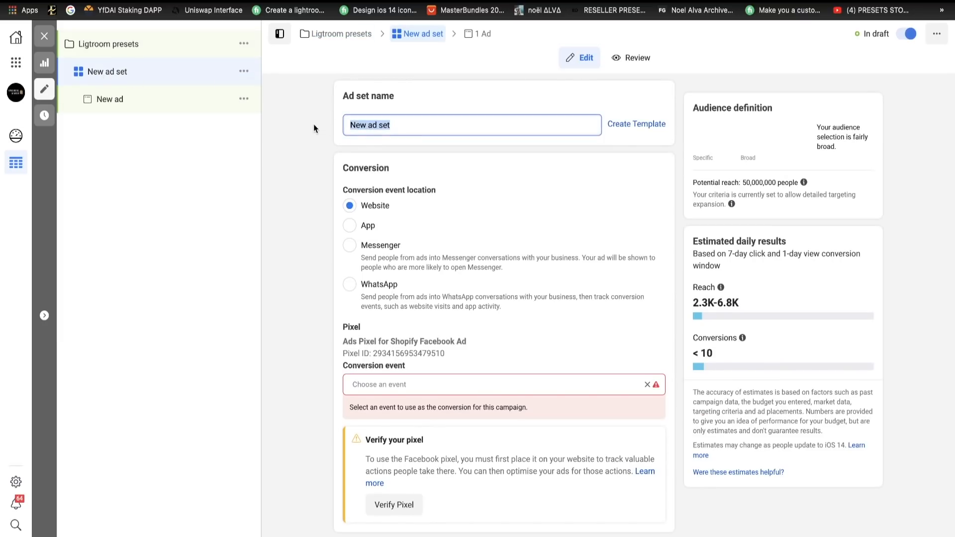
key(BackSpace)
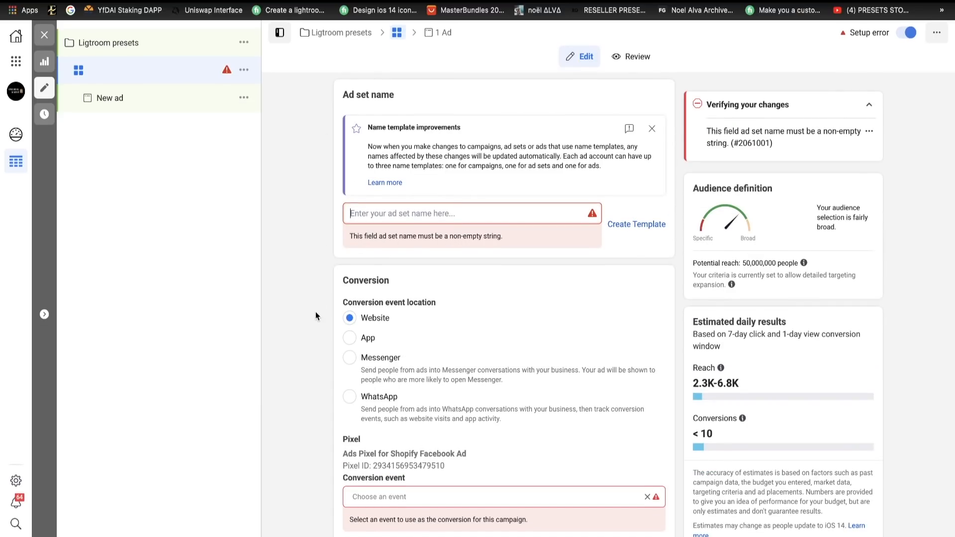
- Choose Purchase as the ad set's conversion event, keeping Website as the conversion event location
scroll(418, 338, down, 3)
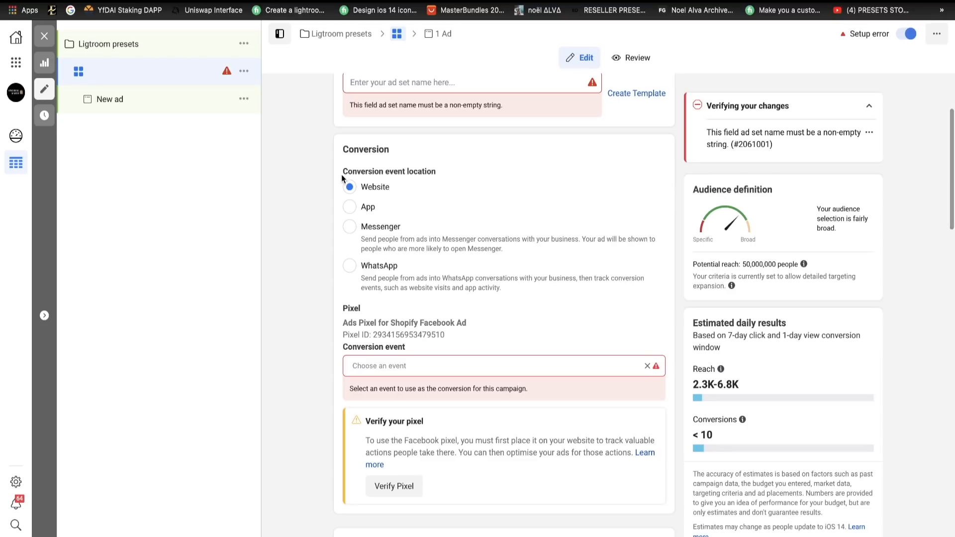
scroll(411, 289, down, 2)
click(391, 261)
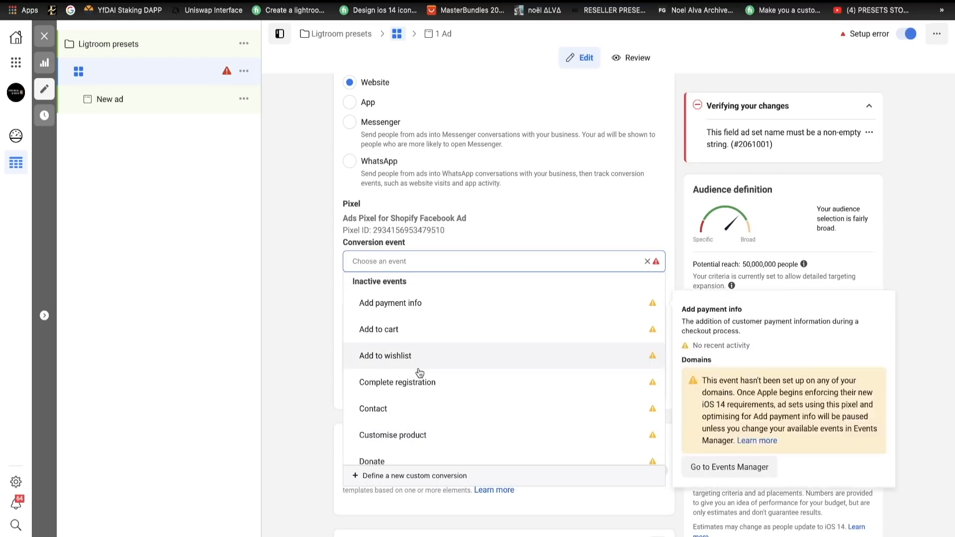
scroll(418, 378, down, 4)
click(418, 389)
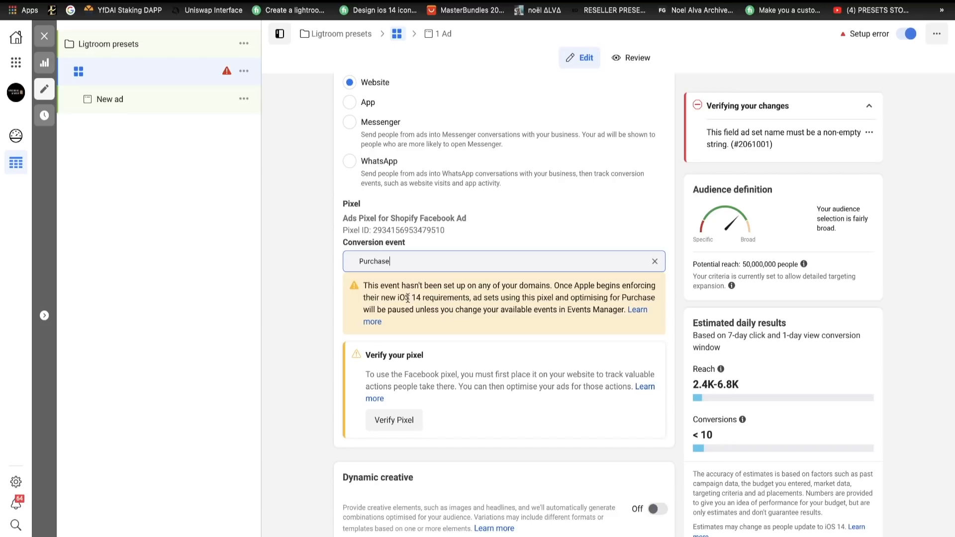
- Read the iOS 14 notice below the Purchase conversion event about domains and available events
drag(371, 297, 596, 291)
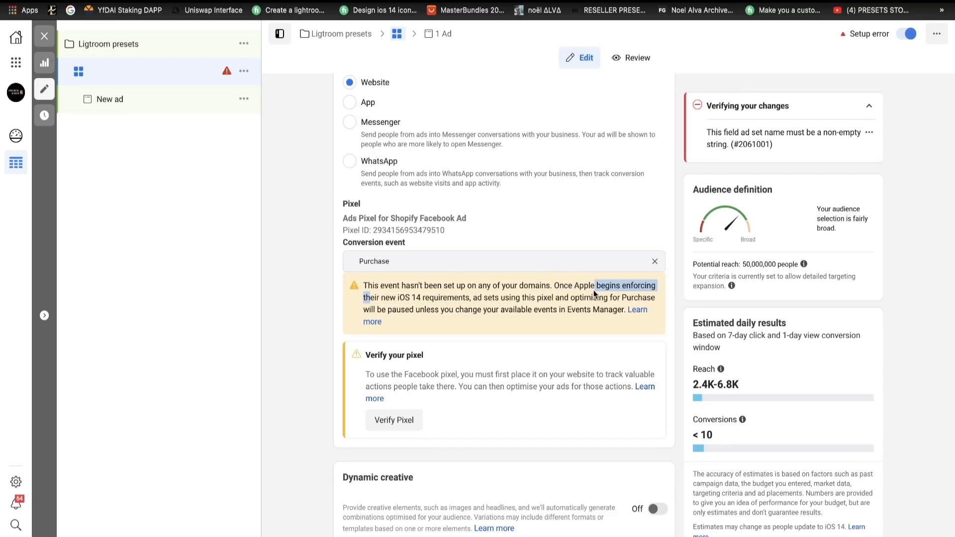
click(591, 291)
drag(365, 284, 438, 309)
click(418, 307)
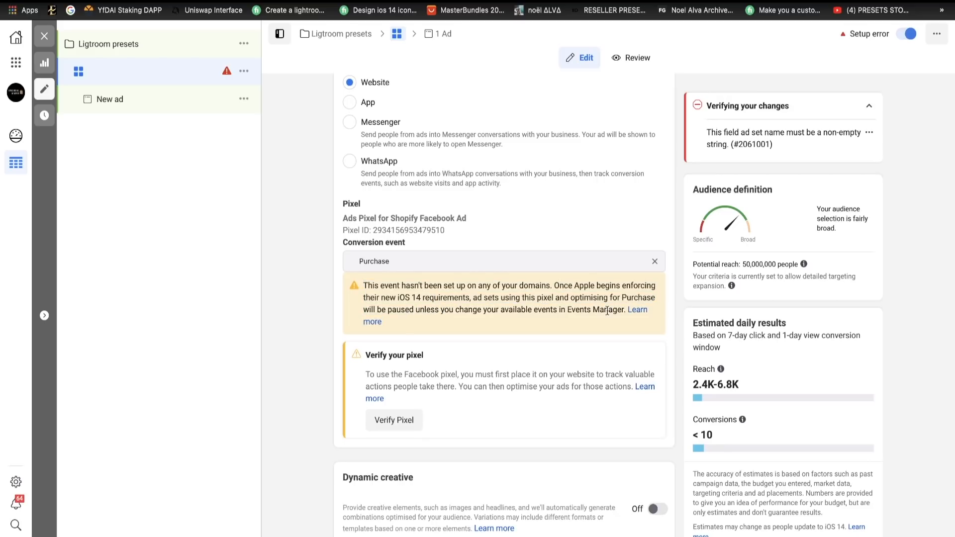
drag(398, 297, 441, 297)
click(442, 296)
drag(371, 287, 446, 308)
click(446, 306)
drag(363, 286, 455, 298)
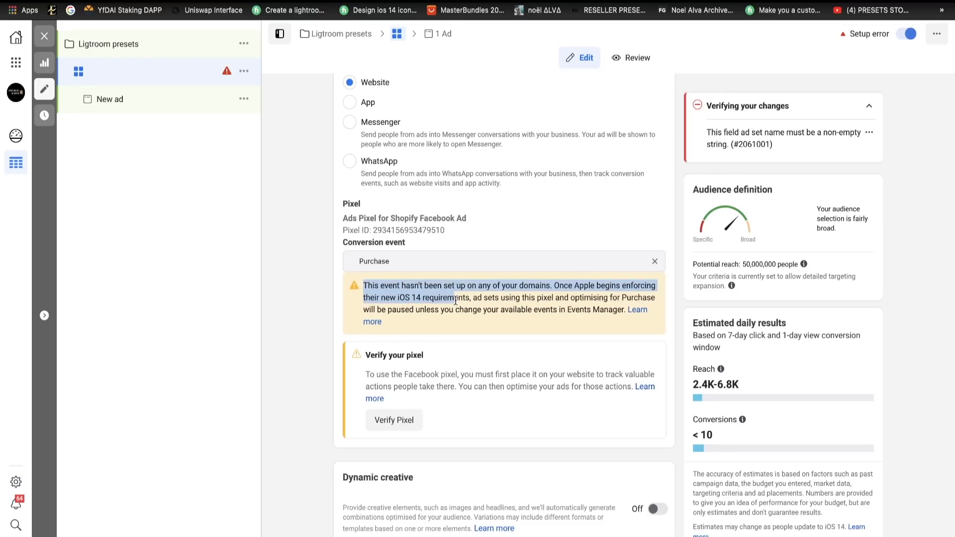
- Set the ad set's daily budget to £5.00
scroll(500, 422, down, 8)
click(534, 274)
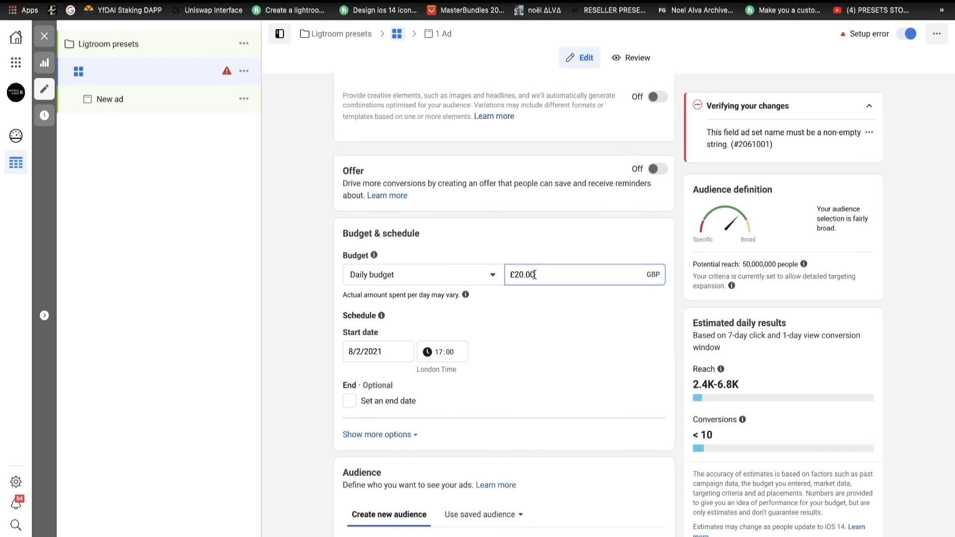
text(5)
click(329, 276)
- Open the audience's location settings for editing
scroll(421, 448, down, 1)
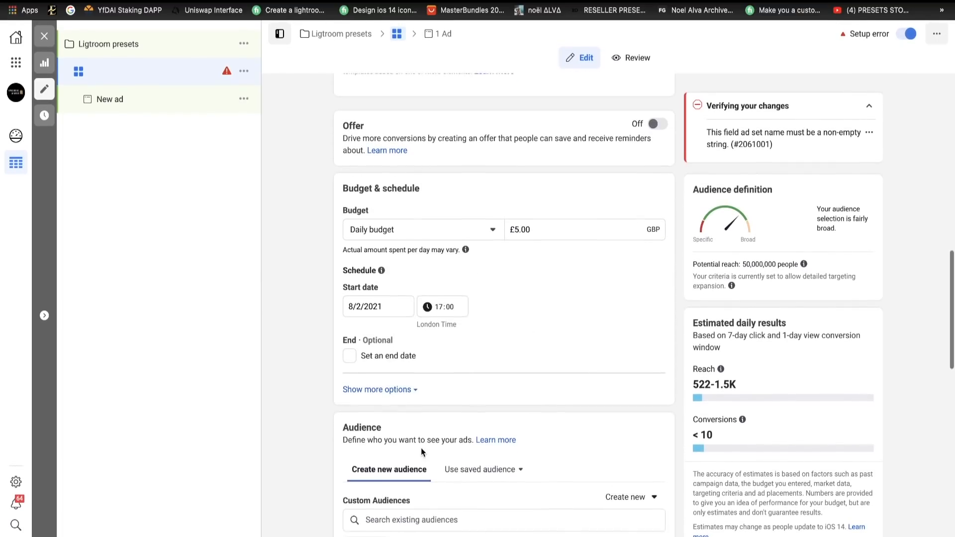
scroll(421, 448, down, 5)
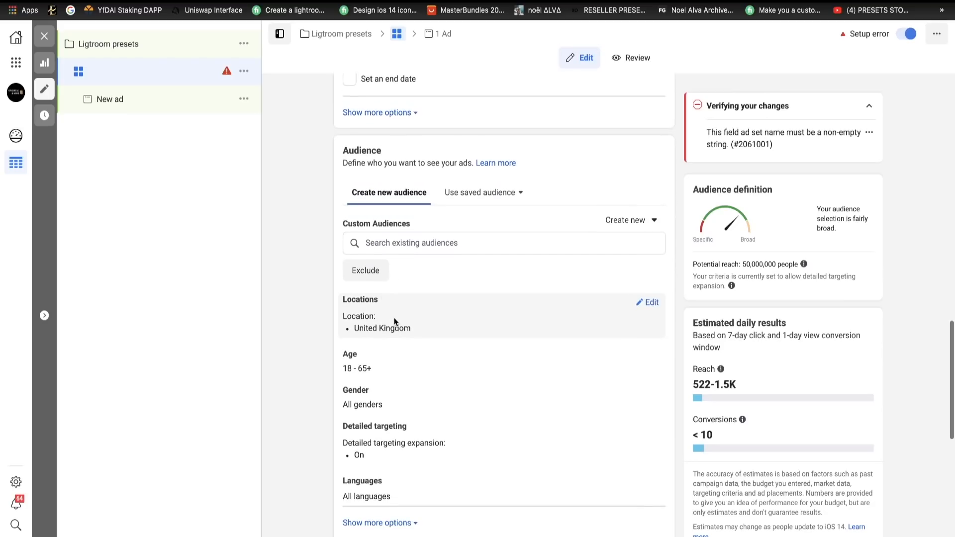
click(649, 303)
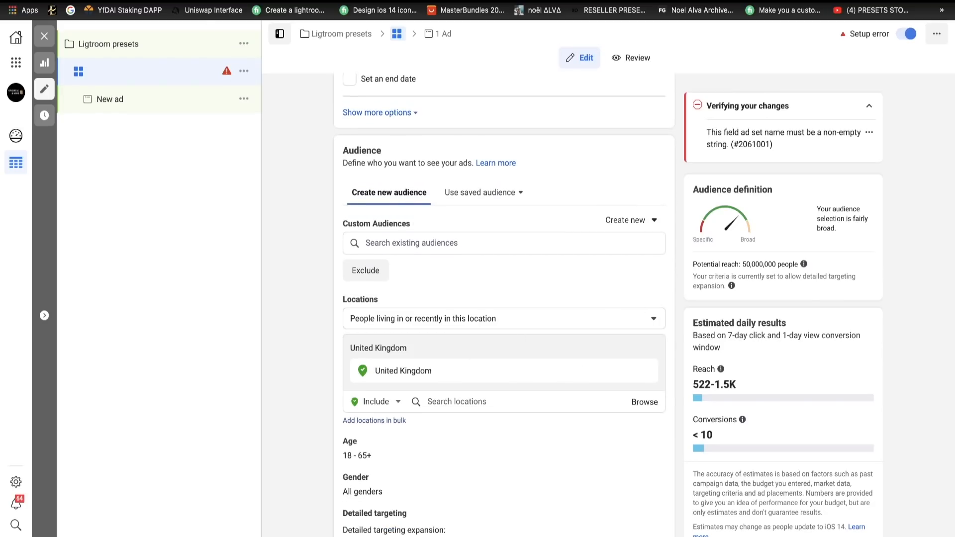
- Search Google for epacket countries in a new browser tab and open the Shopify guide to ePacket tracking and delivery
key(super+t)
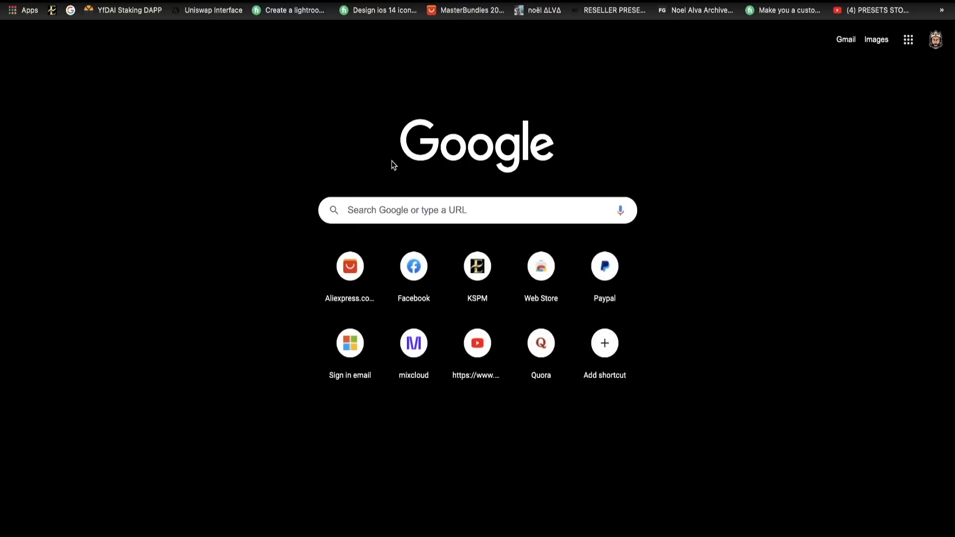
text(epackwt)
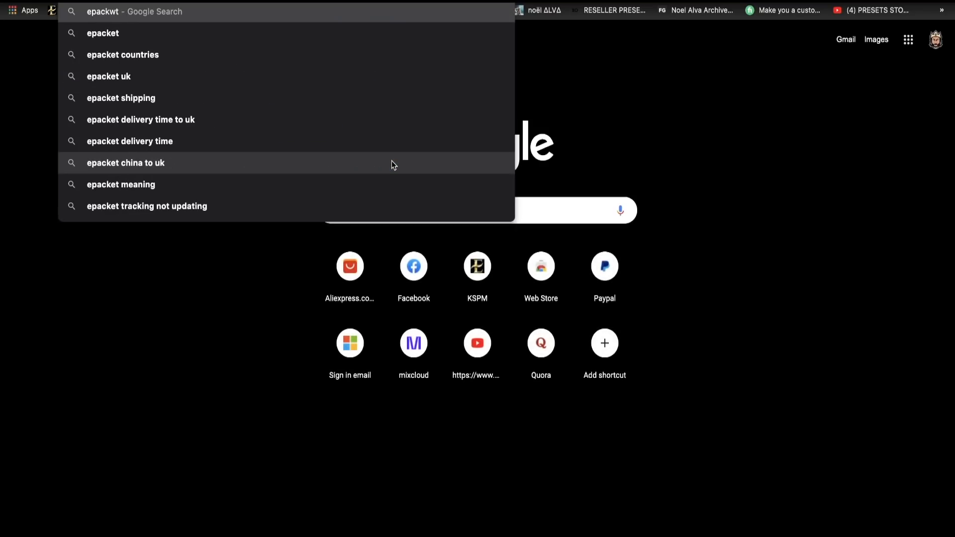
key(Down)
key(Down)
key(Return)
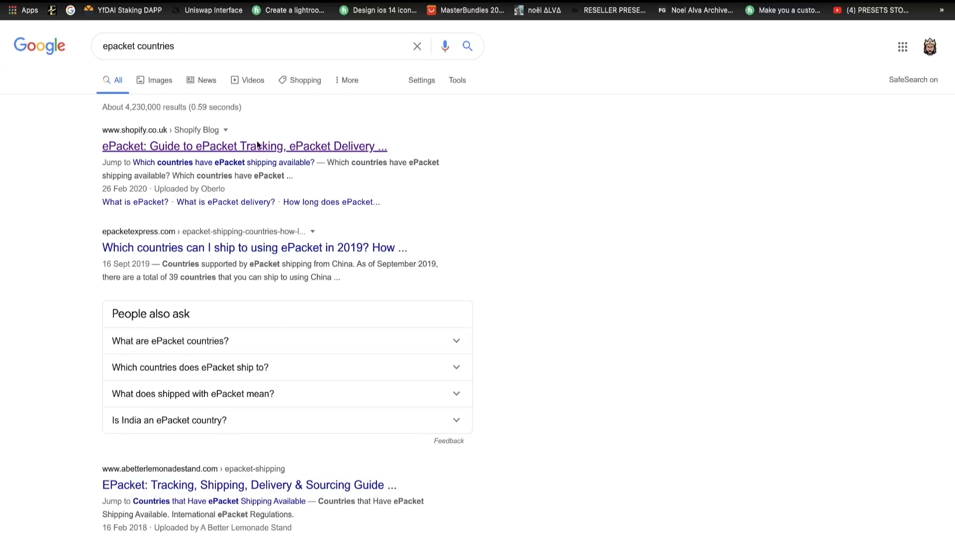
click(258, 145)
- Copy the article's full list of ePacket-supported countries, from Australia to Vietnam
scroll(413, 453, down, 15)
scroll(413, 454, down, 20)
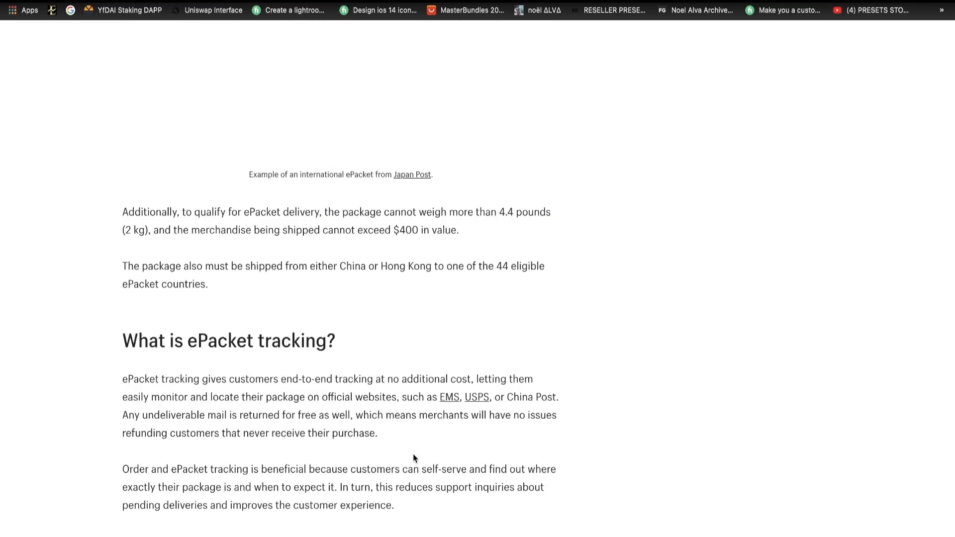
scroll(185, 243, up, 3)
scroll(185, 243, up, 5)
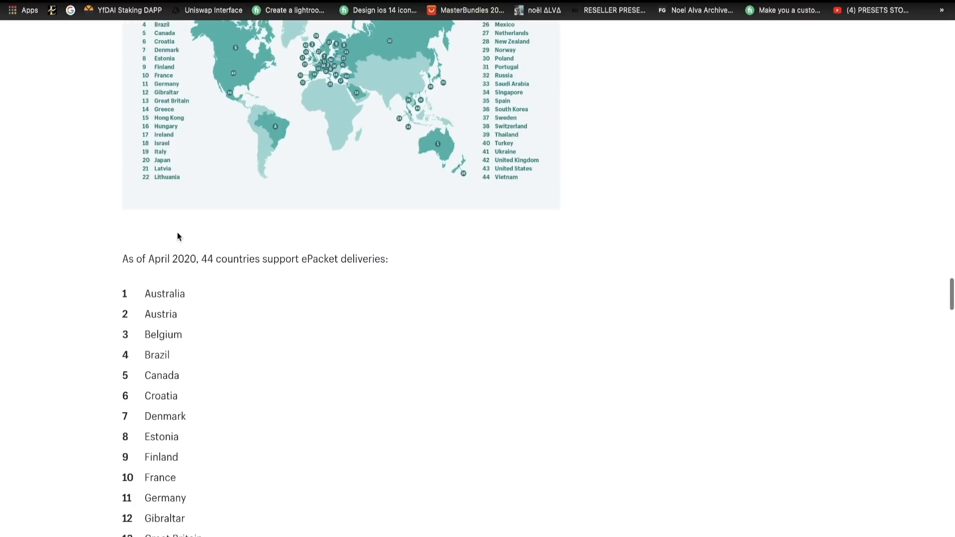
drag(142, 295, 225, 295)
right_click(182, 273)
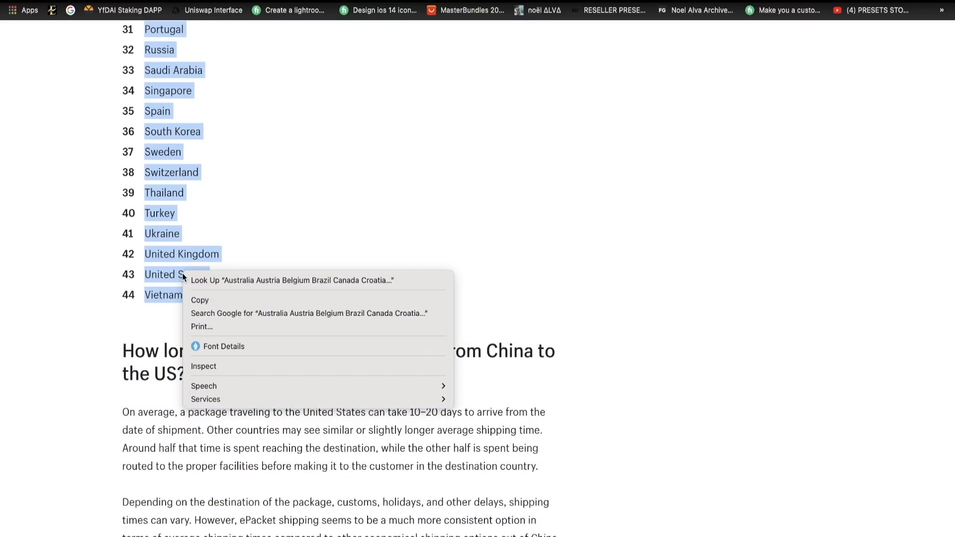
click(205, 299)
- Back in Ads Manager, paste the copied list into the bulk location entry with location type Countries and match the locations
click(199, 1)
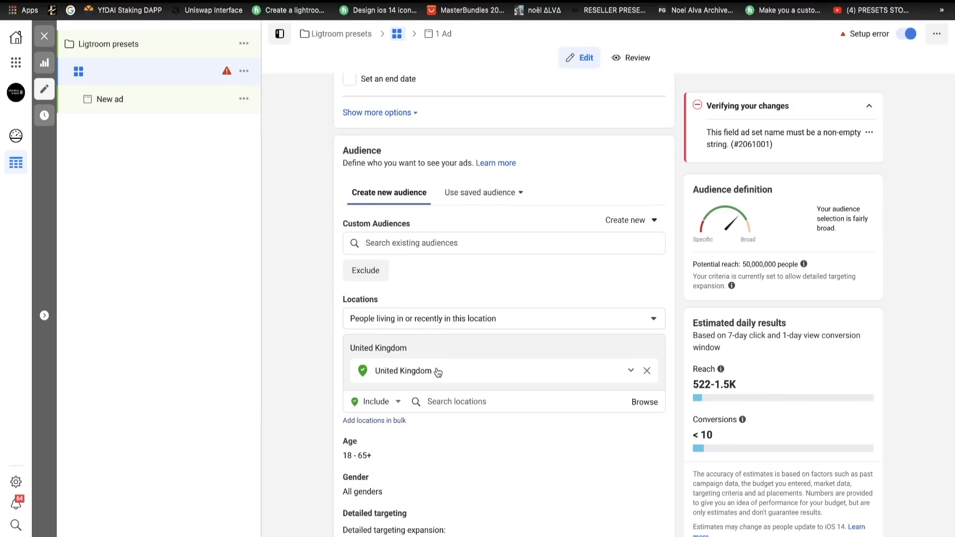
click(647, 404)
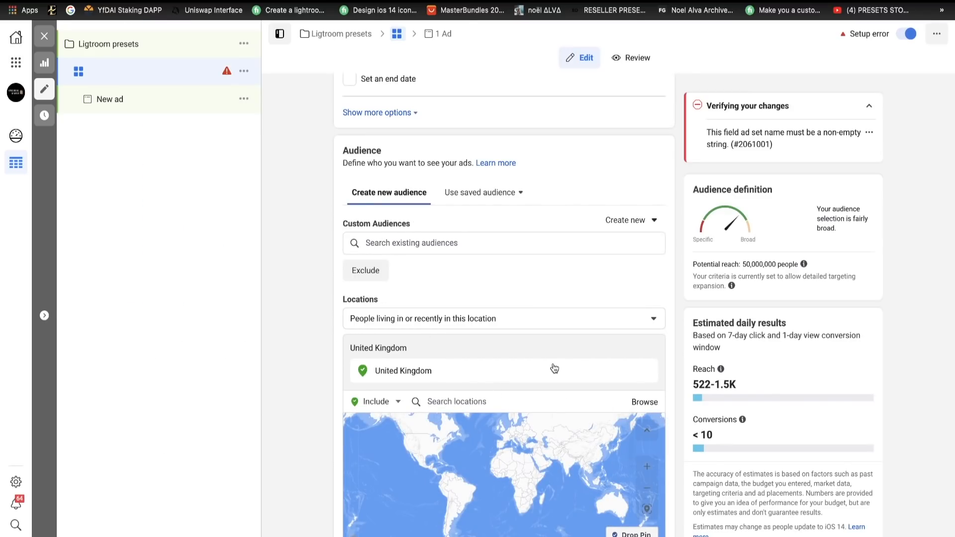
scroll(586, 448, down, 5)
scroll(754, 431, down, 3)
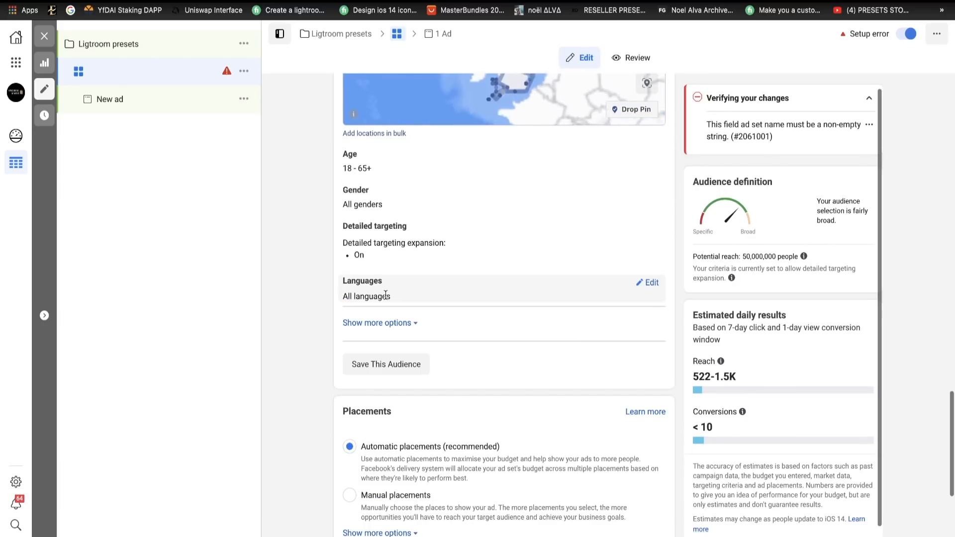
click(371, 166)
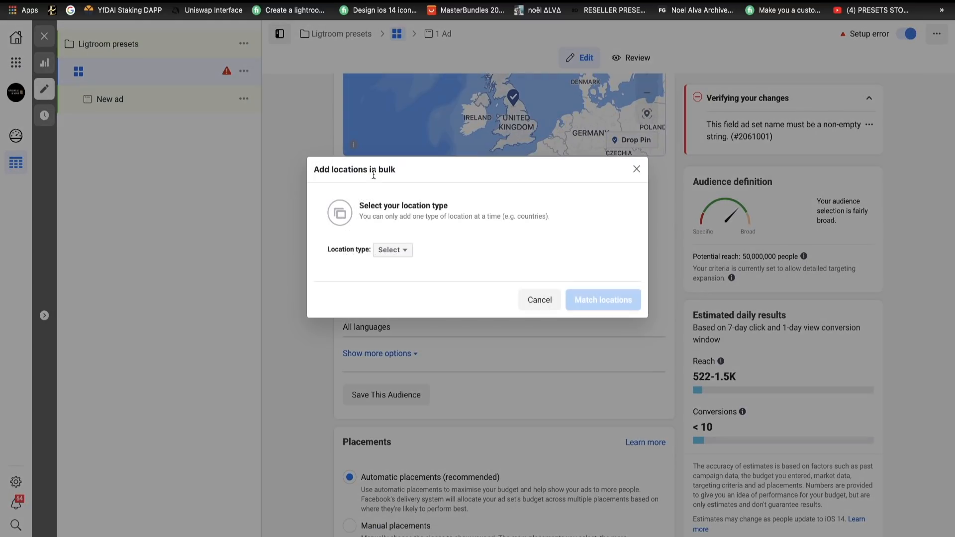
click(406, 251)
click(409, 281)
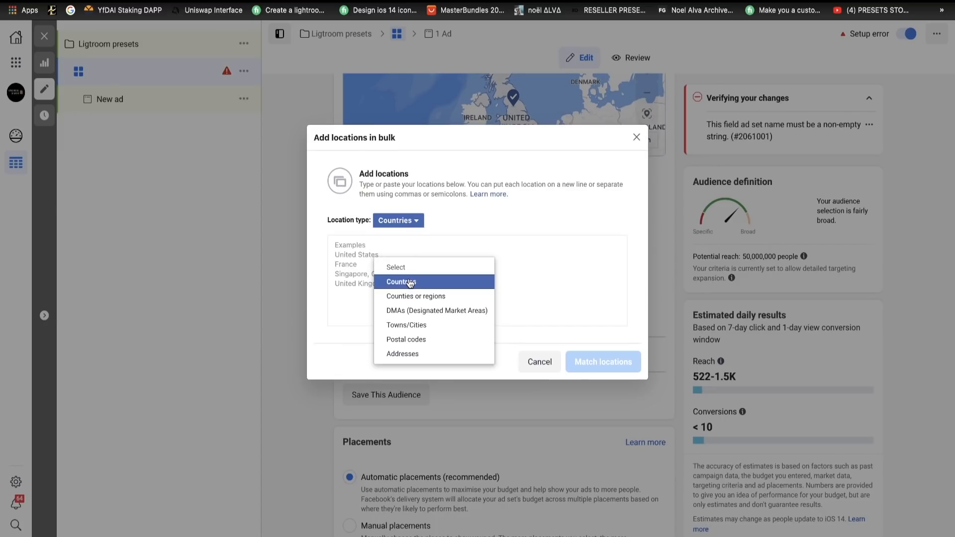
key(ctrl+v)
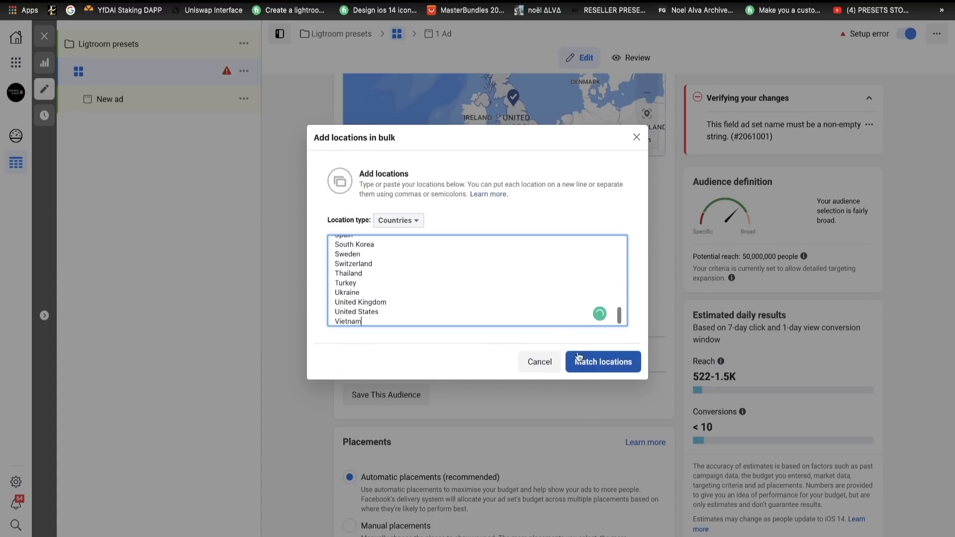
click(578, 357)
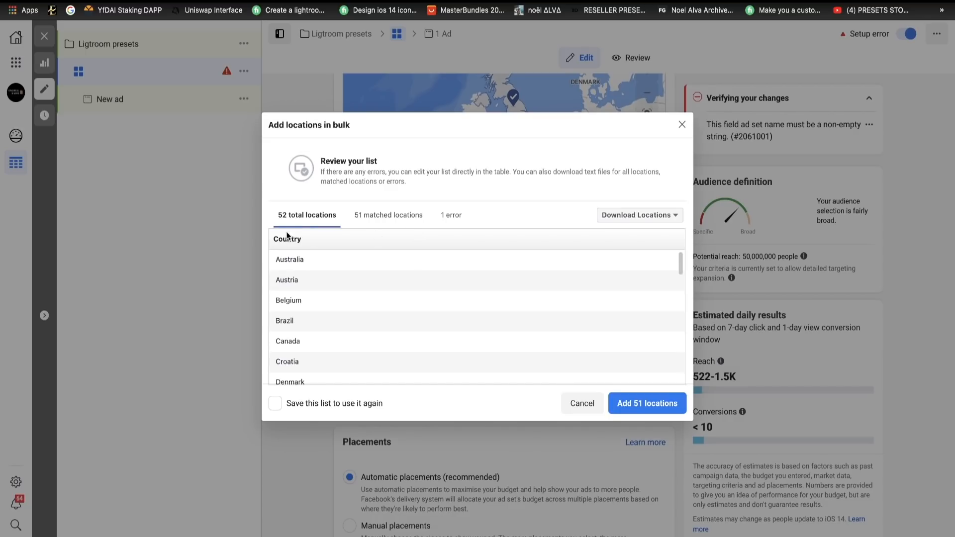
- Remove Aland Islands, French Polynesia, French Guiana, Saint Barthélemy and French Southern Territories from the bulk location list
scroll(623, 302, down, 2)
scroll(623, 302, down, 5)
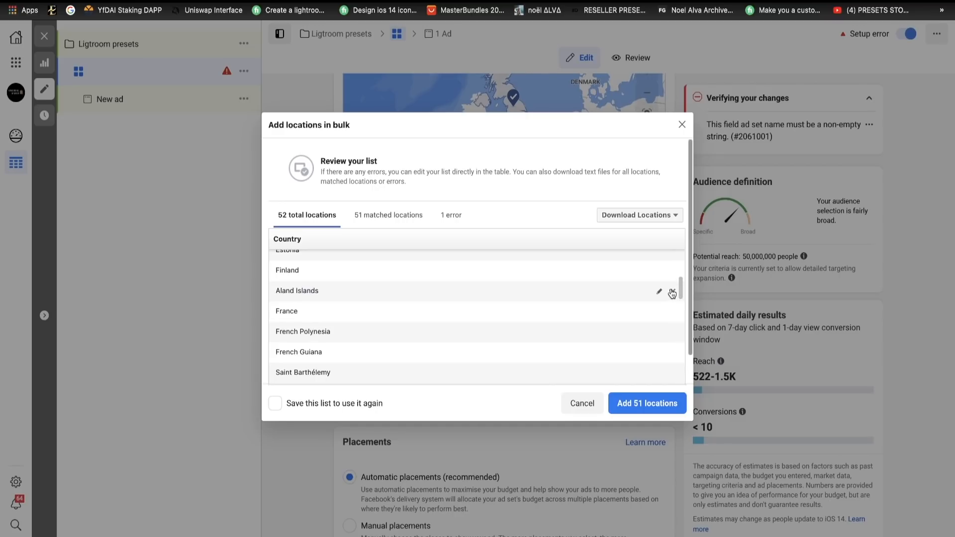
click(672, 292)
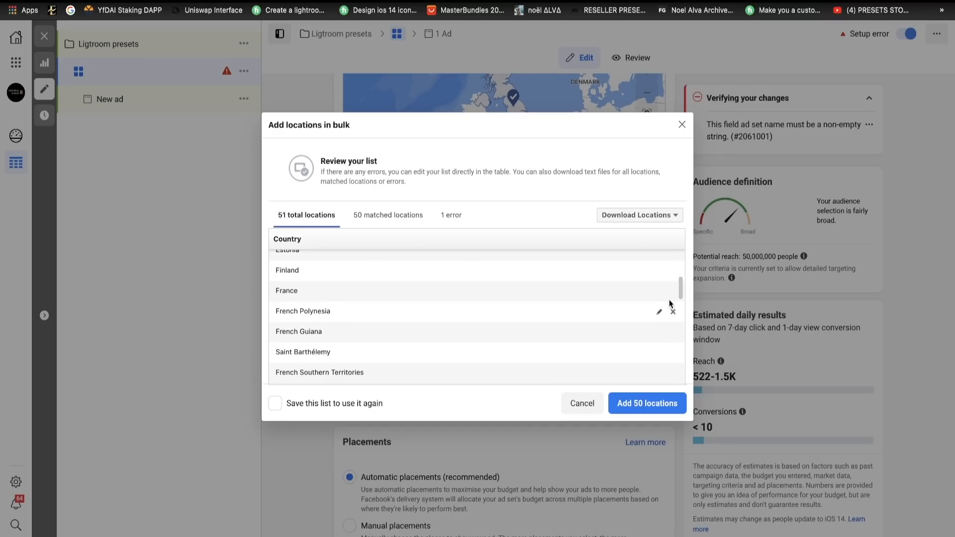
click(673, 313)
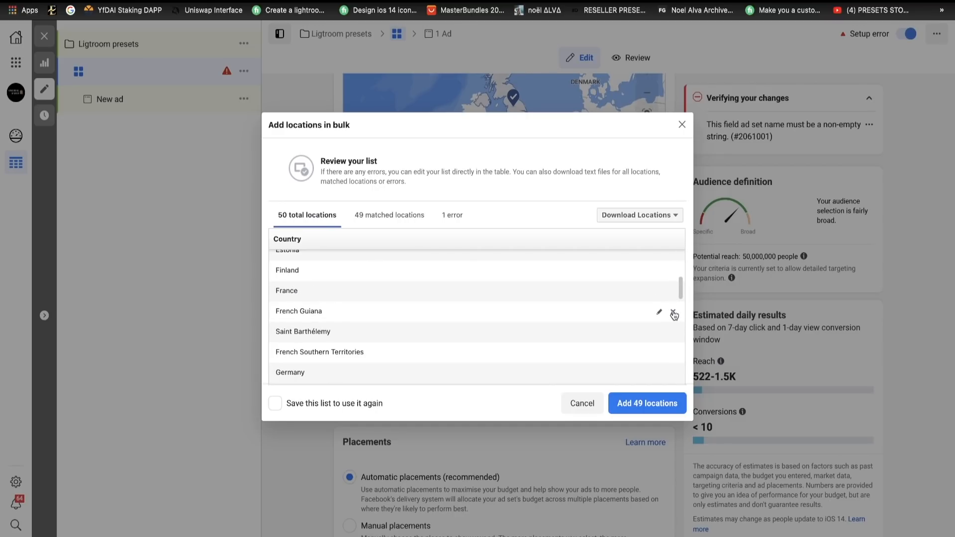
click(673, 312)
click(673, 312)
click(674, 312)
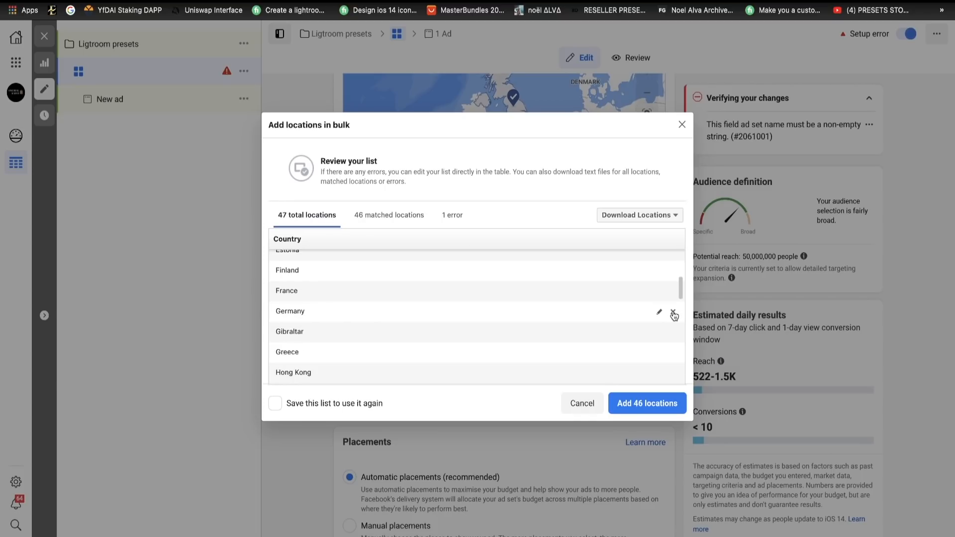
- Remove Mexico, the unmatched Great Britain entry and United States Minor Outlying Islands from the bulk location list
scroll(663, 332, down, 5)
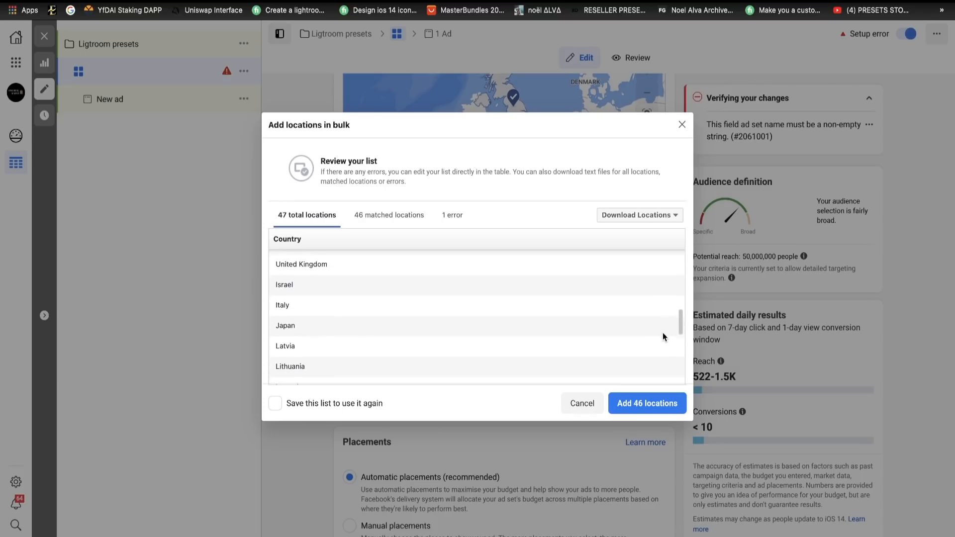
scroll(662, 336, down, 3)
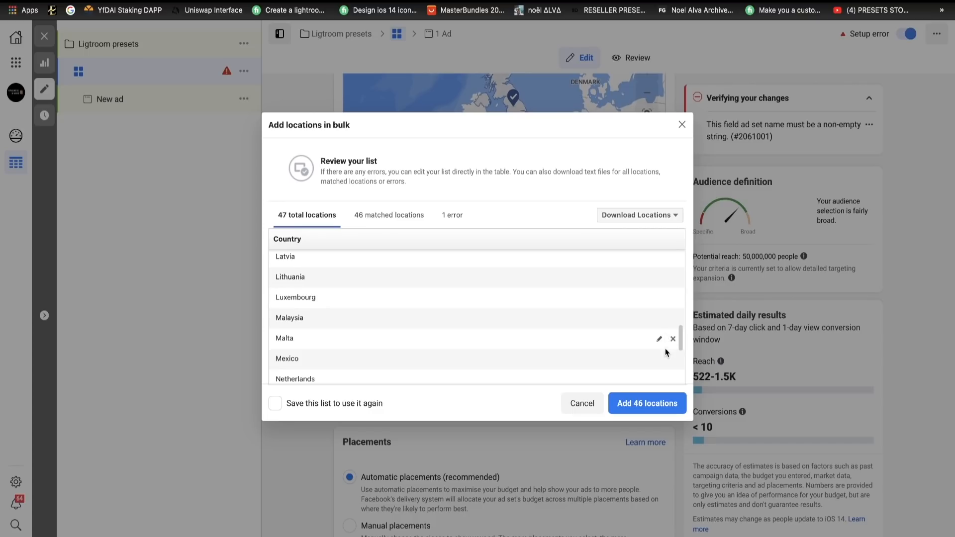
click(673, 360)
scroll(651, 363, down, 3)
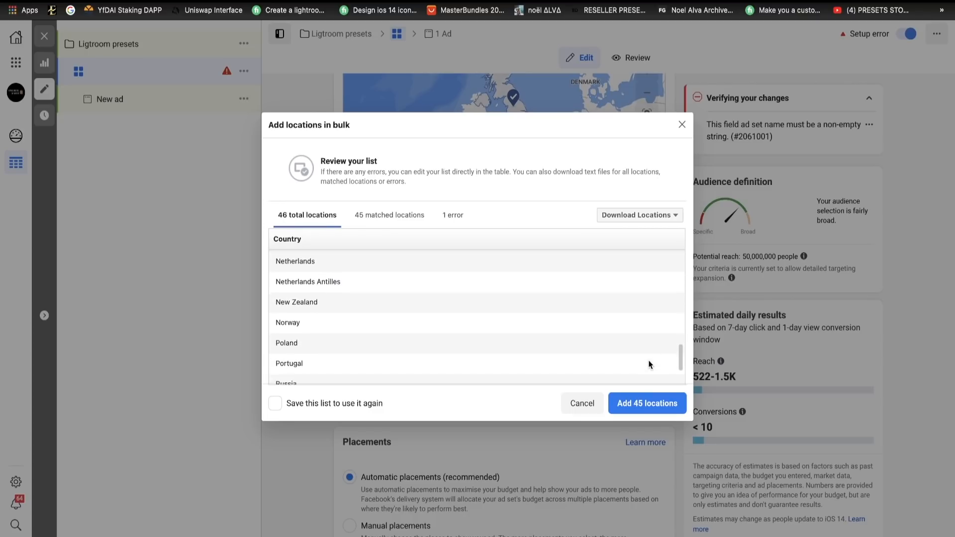
scroll(649, 364, down, 5)
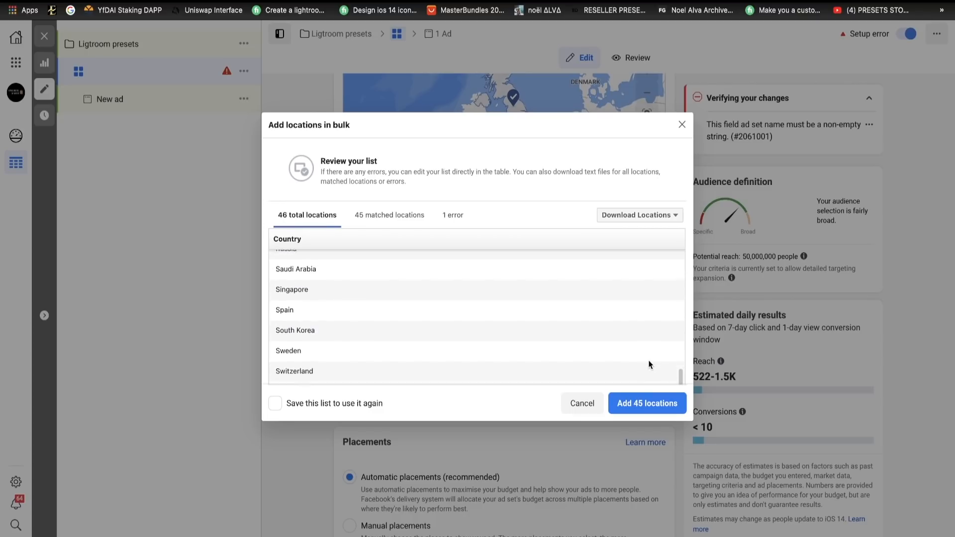
scroll(650, 363, down, 5)
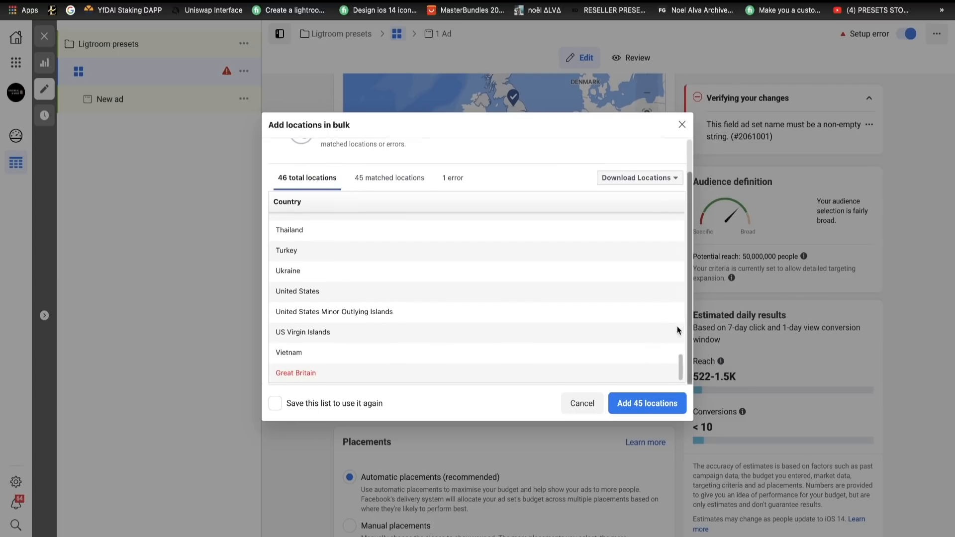
click(675, 374)
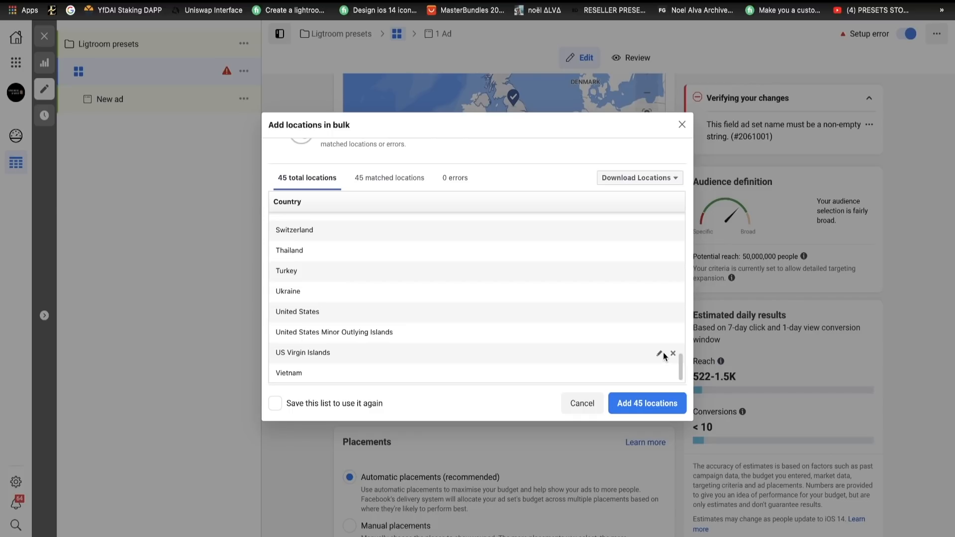
click(672, 334)
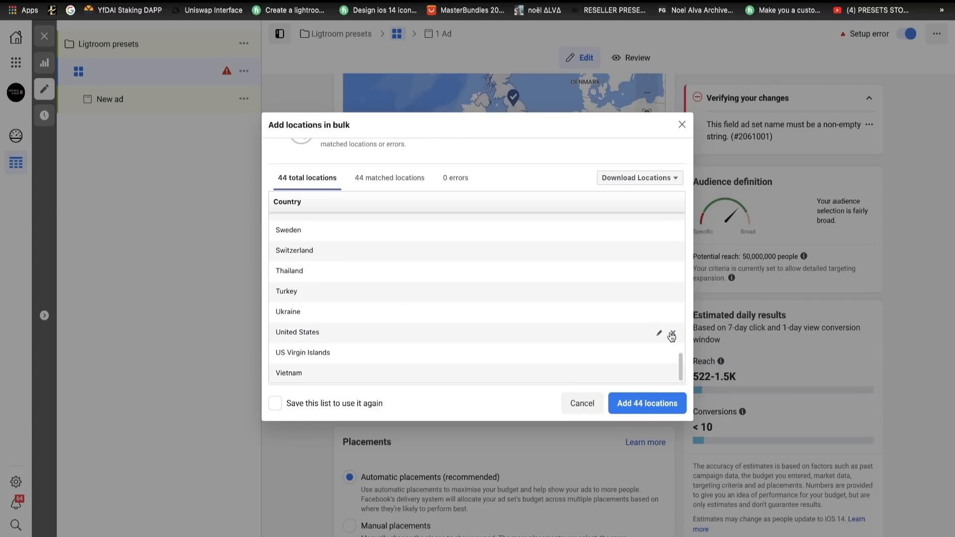
- Add the remaining matched countries to the audience and save them as a reusable location list named epacket
click(354, 404)
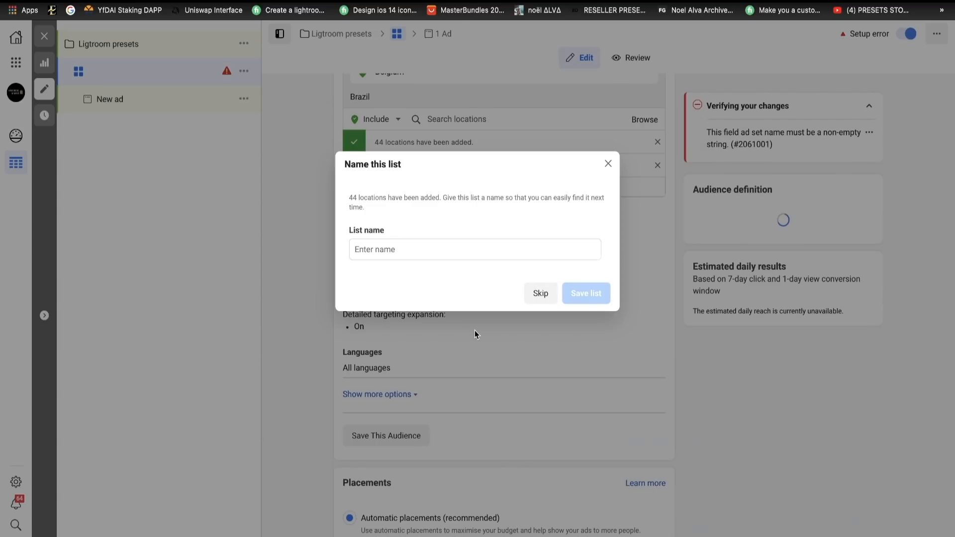
click(384, 250)
text(ep)
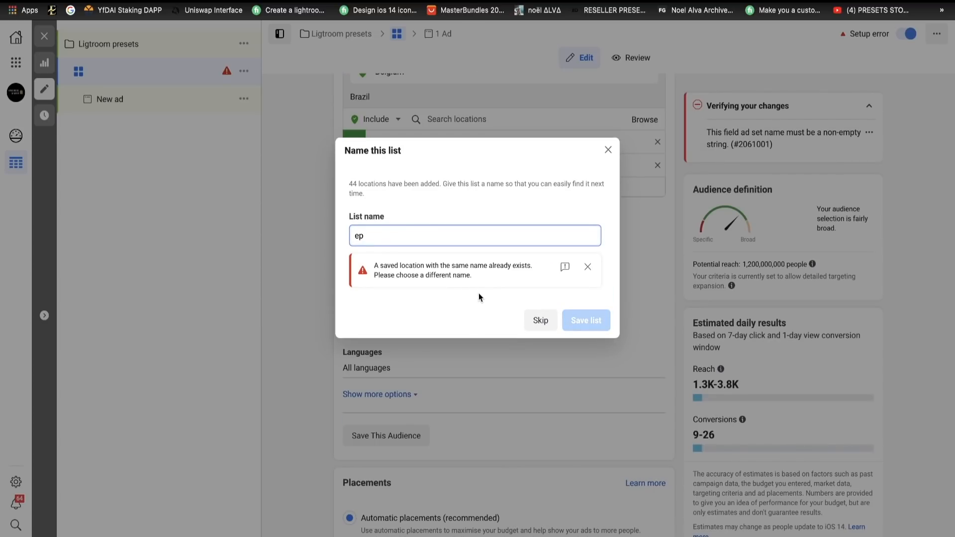
key(BackSpace)
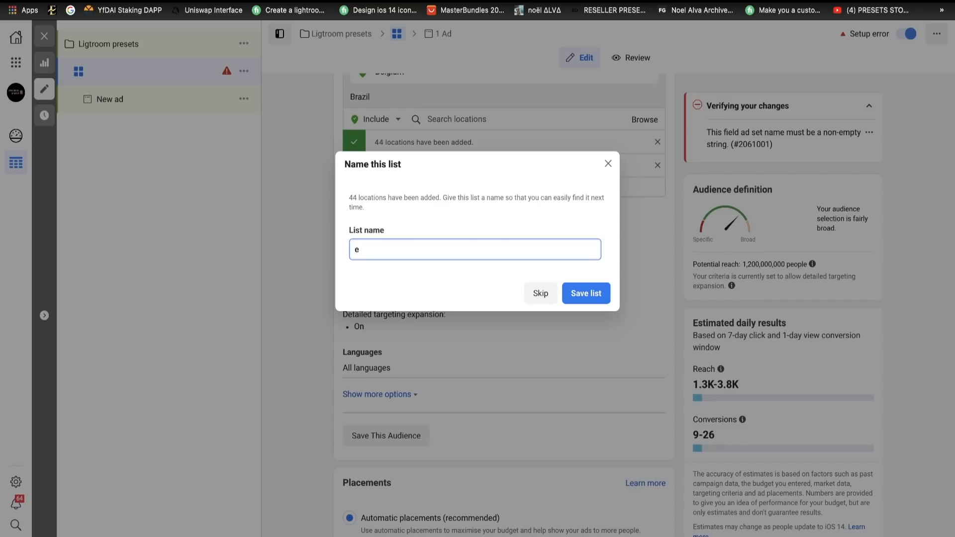
text(packet)
click(586, 293)
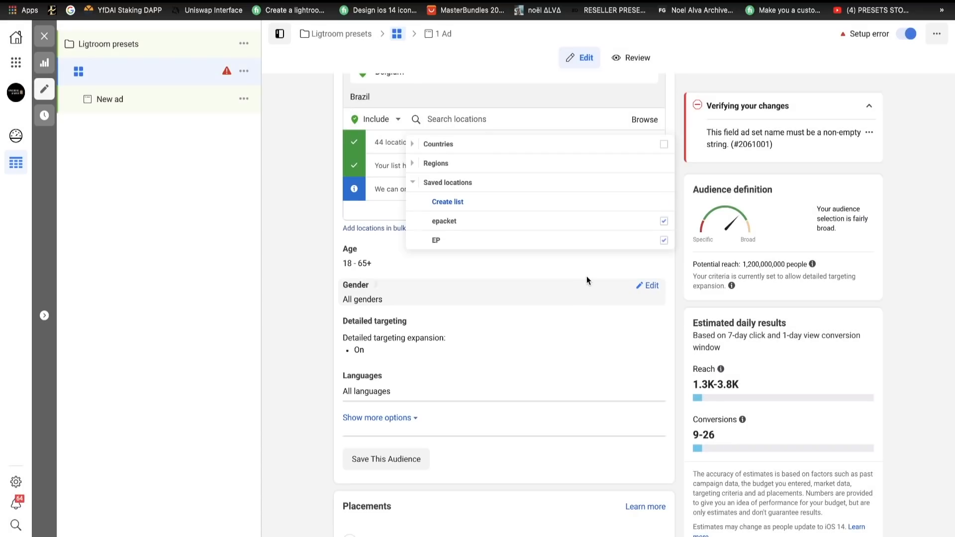
- Set the audience's minimum age to 21, keeping 65+ as the maximum
click(305, 288)
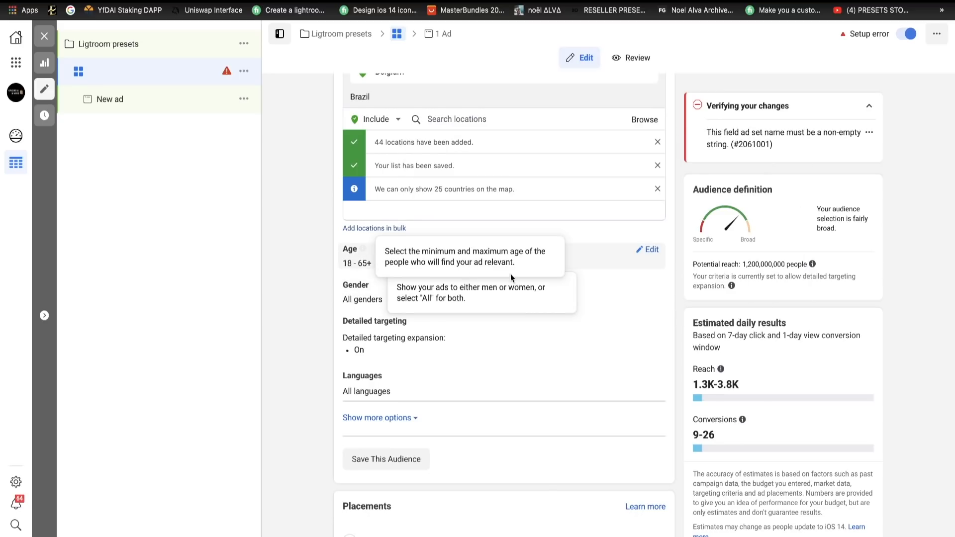
click(648, 250)
click(363, 271)
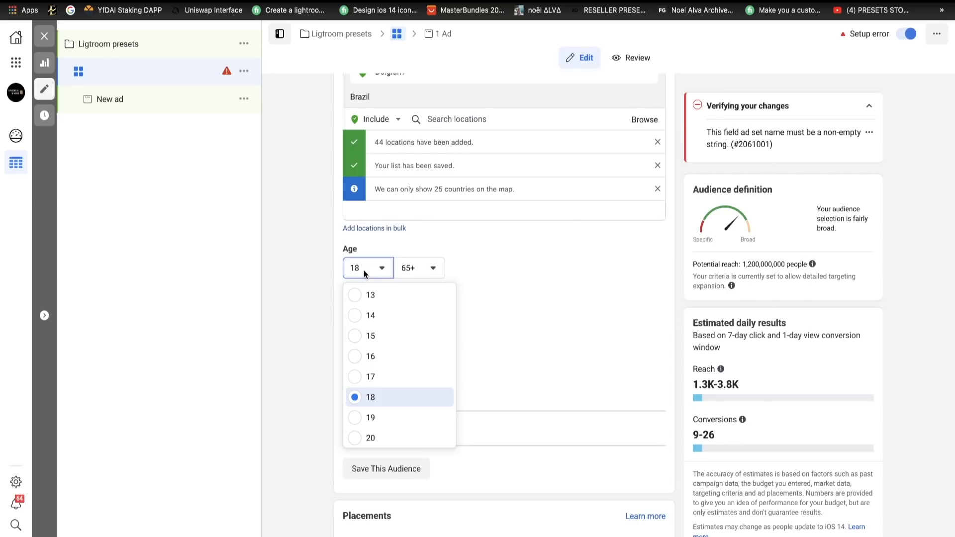
scroll(378, 408, down, 2)
click(374, 425)
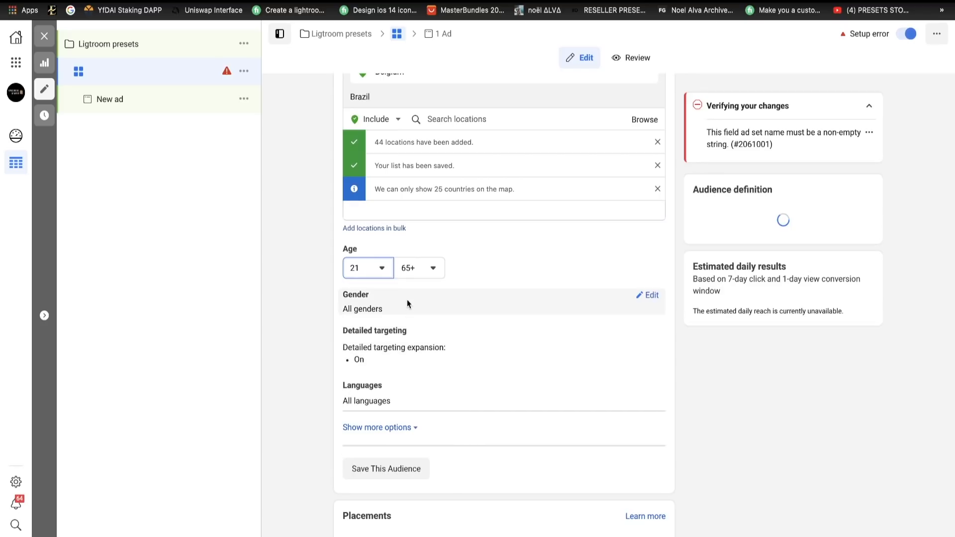
click(413, 267)
click(412, 268)
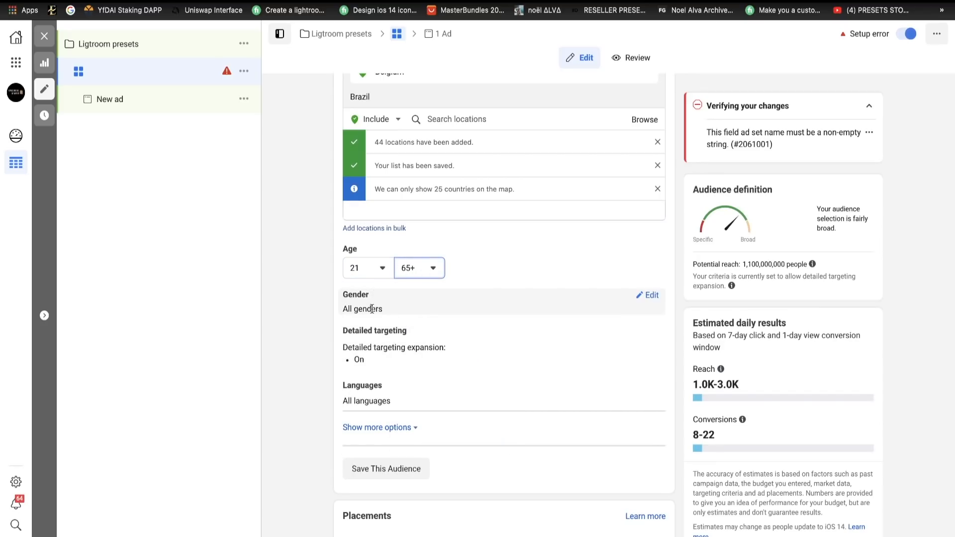
- Open the detailed targeting settings and turn off detailed targeting expansion
click(651, 336)
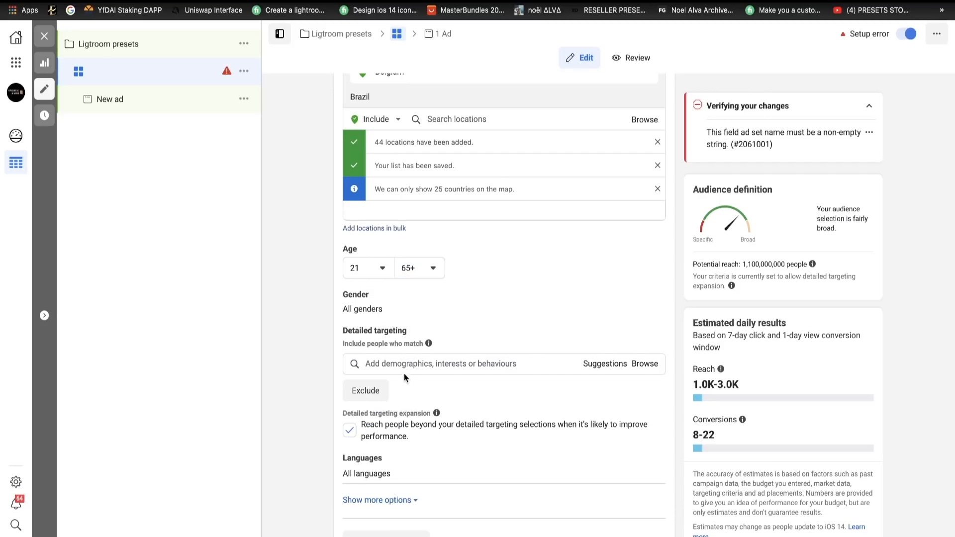
click(350, 431)
scroll(426, 426, down, 1)
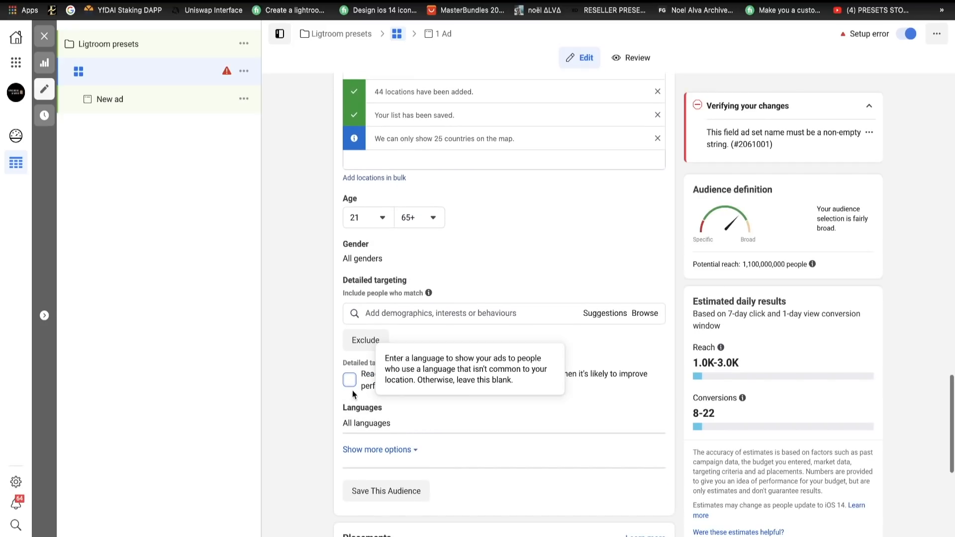
drag(344, 364, 435, 366)
click(425, 367)
click(435, 366)
click(366, 364)
drag(344, 364, 419, 364)
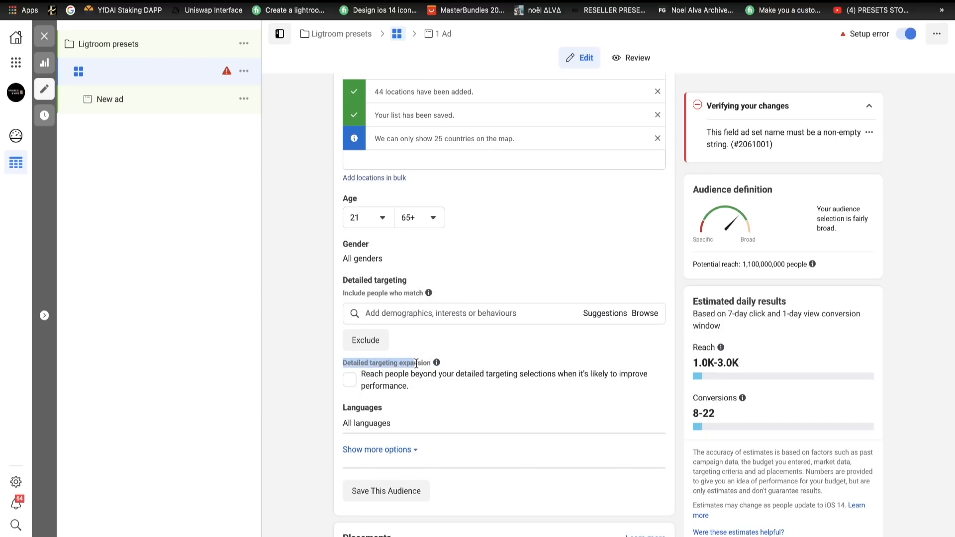
click(418, 364)
drag(345, 364, 420, 365)
click(426, 365)
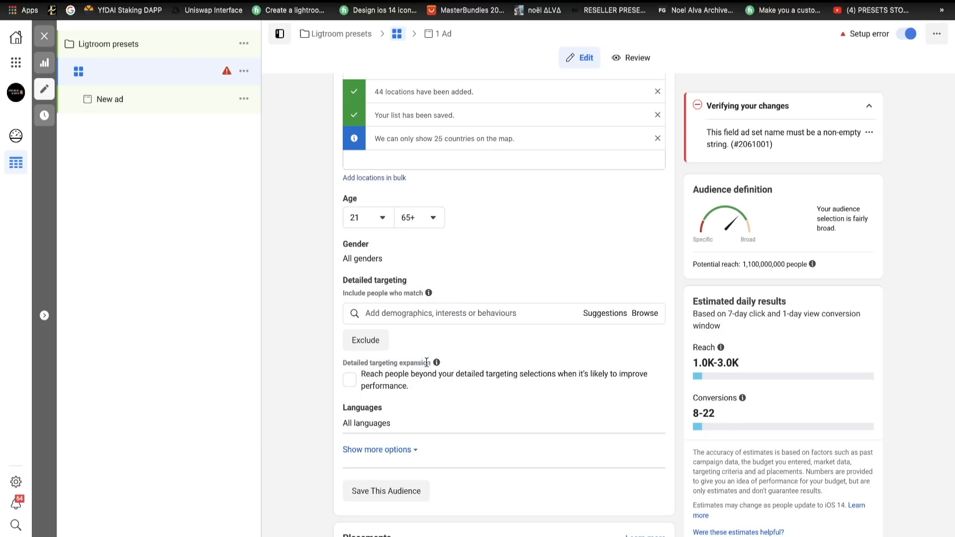
- Search detailed targeting for lightroom and include the Adobe Photoshop Lightroom interest
click(397, 308)
text(li)
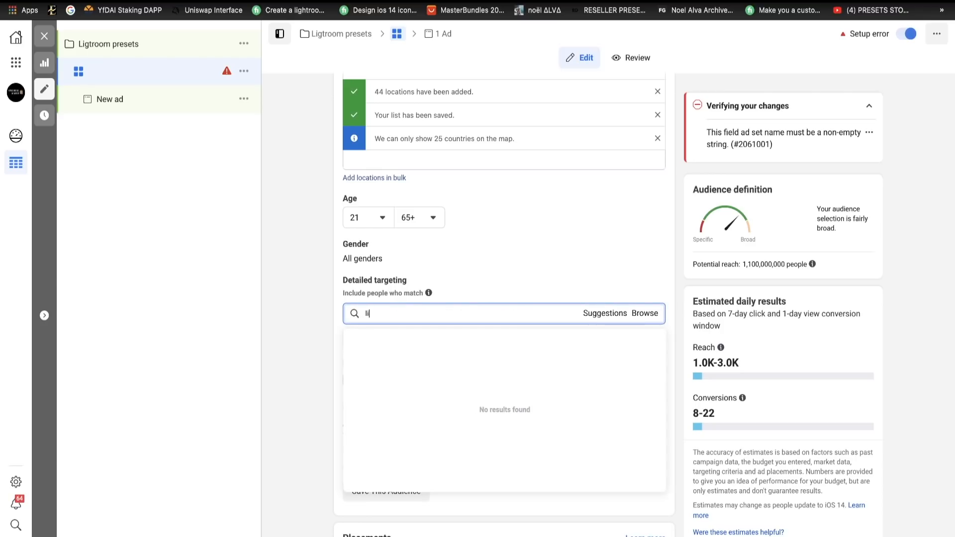
text(ghtroom)
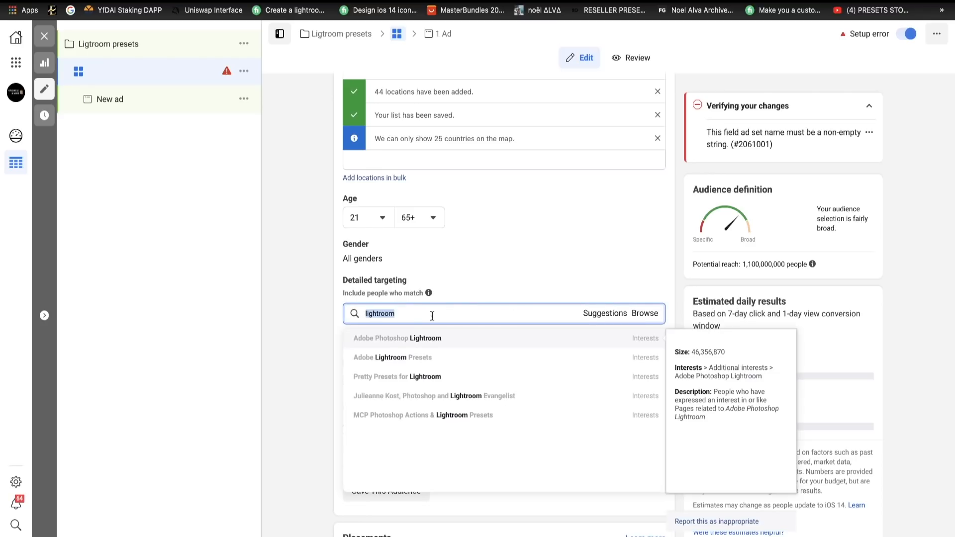
click(428, 344)
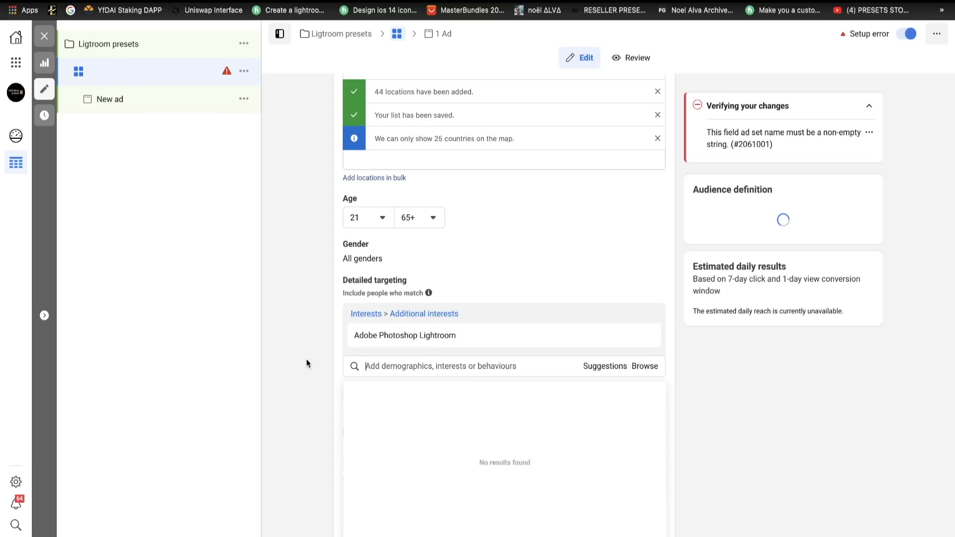
click(307, 359)
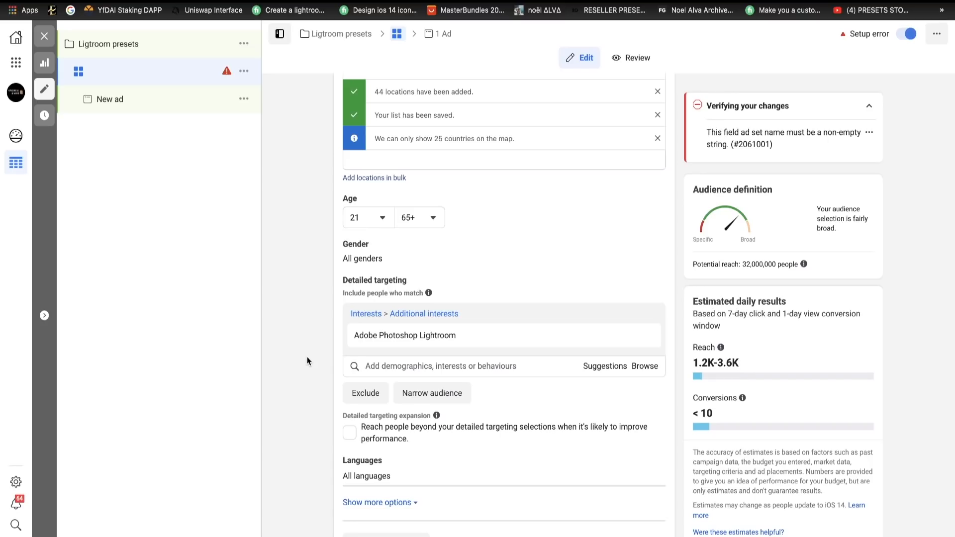
- Restrict the audience's language to English (All)
scroll(416, 453, down, 2)
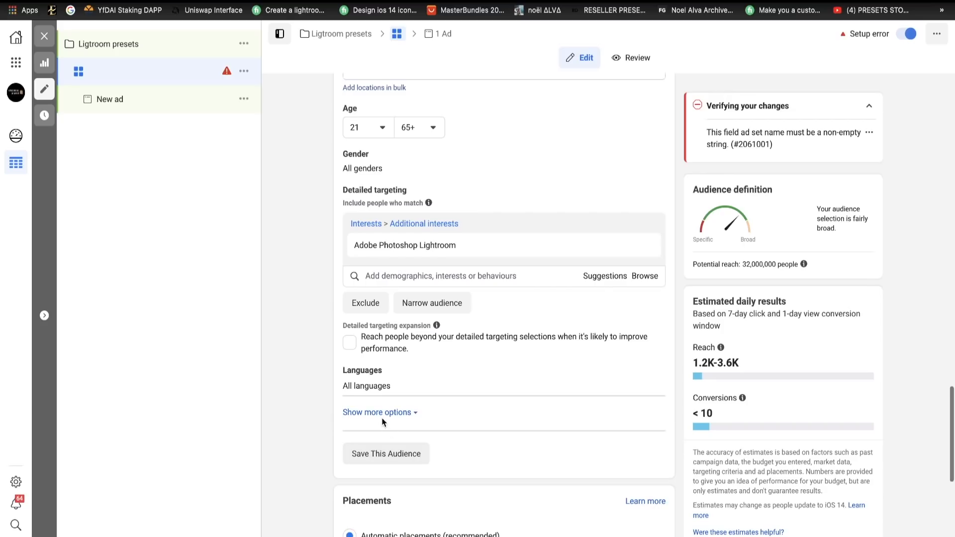
click(649, 372)
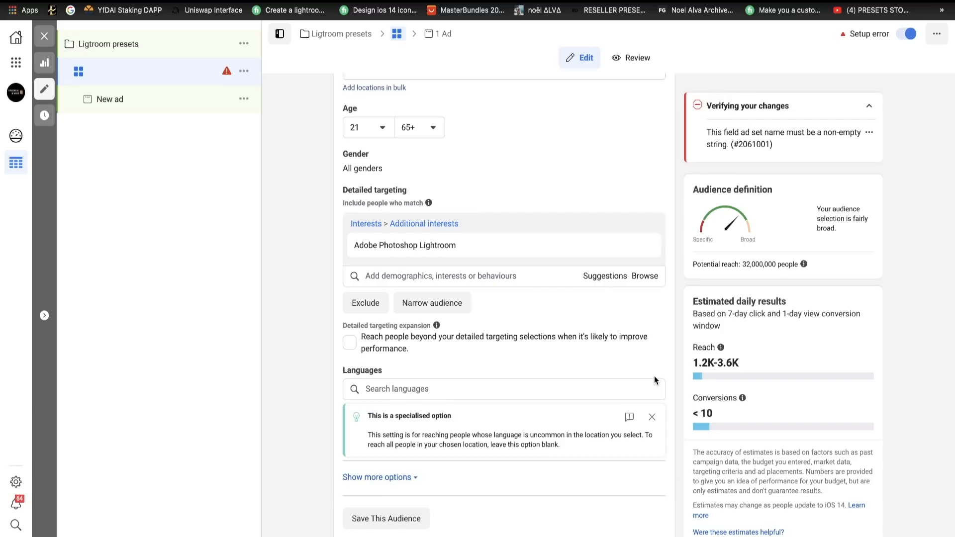
click(419, 390)
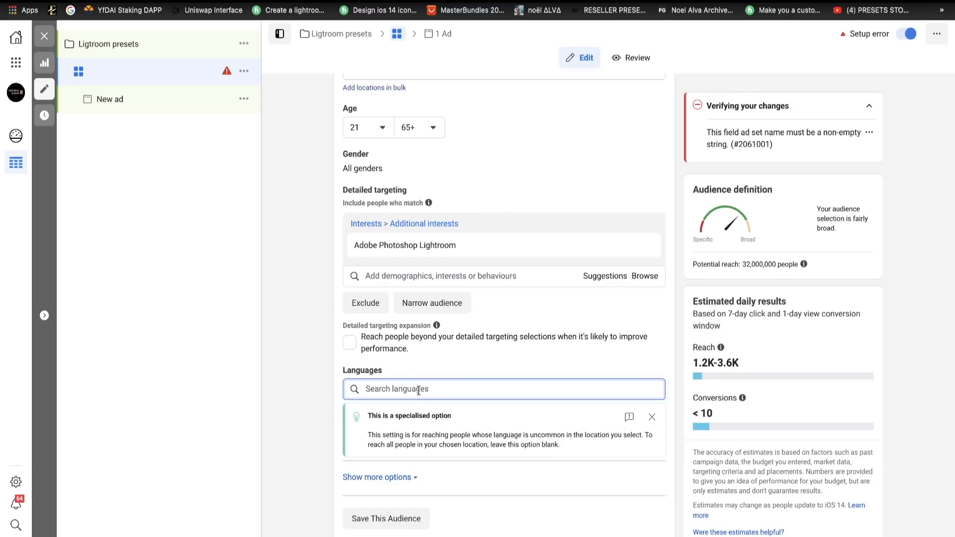
text(eng)
click(415, 410)
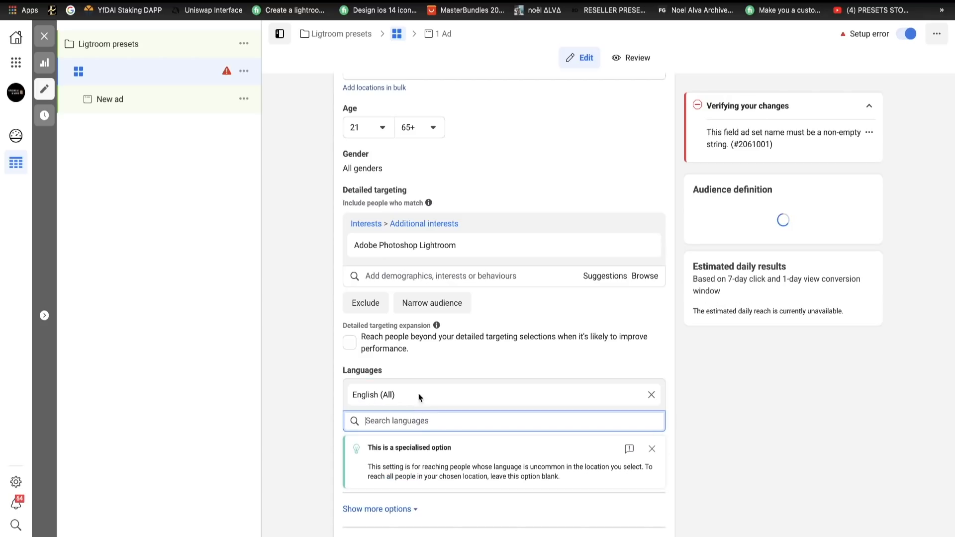
- Exclude people who match the Etsy interest from the audience's detailed targeting
click(365, 303)
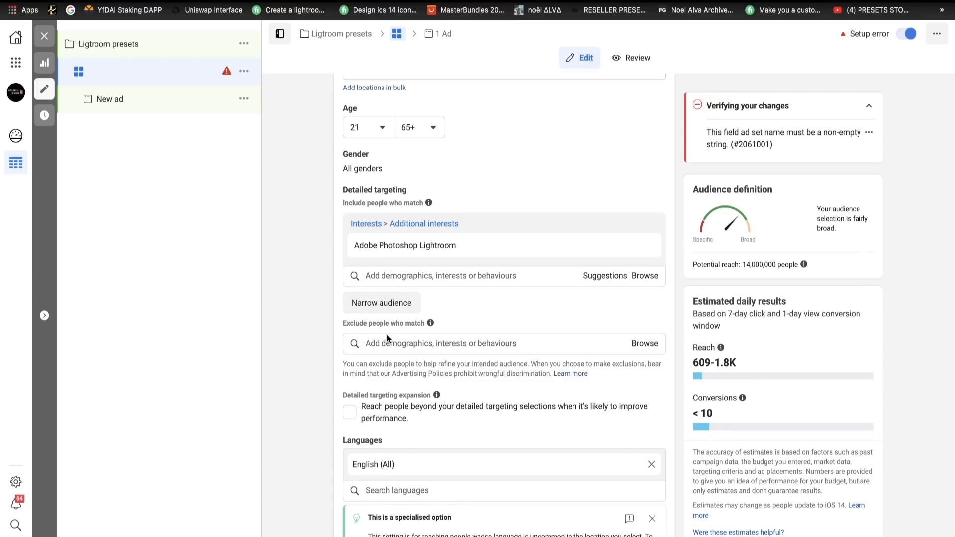
click(384, 342)
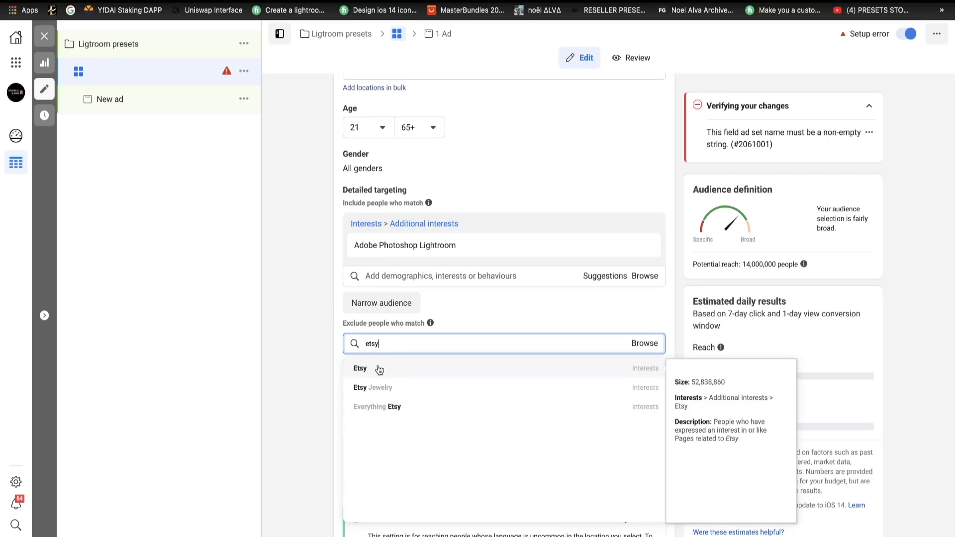
click(380, 370)
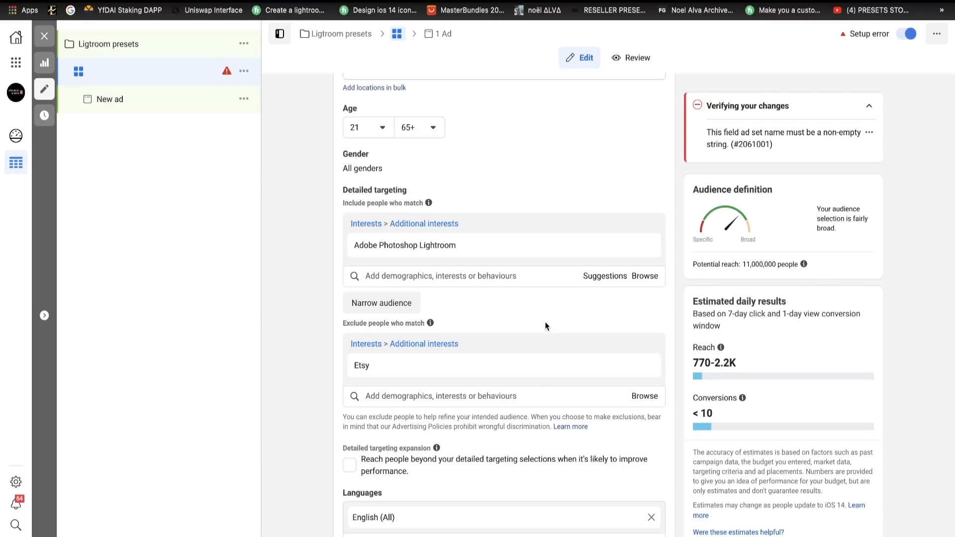
- Switch the ad set from automatic to manual placements and bring the platform choices into view
scroll(547, 326, down, 10)
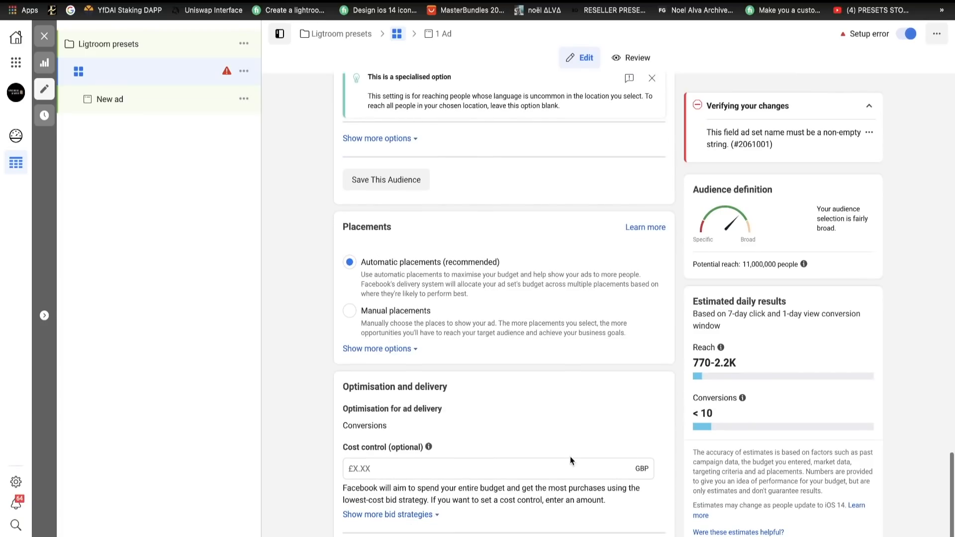
click(354, 313)
scroll(361, 329, down, 2)
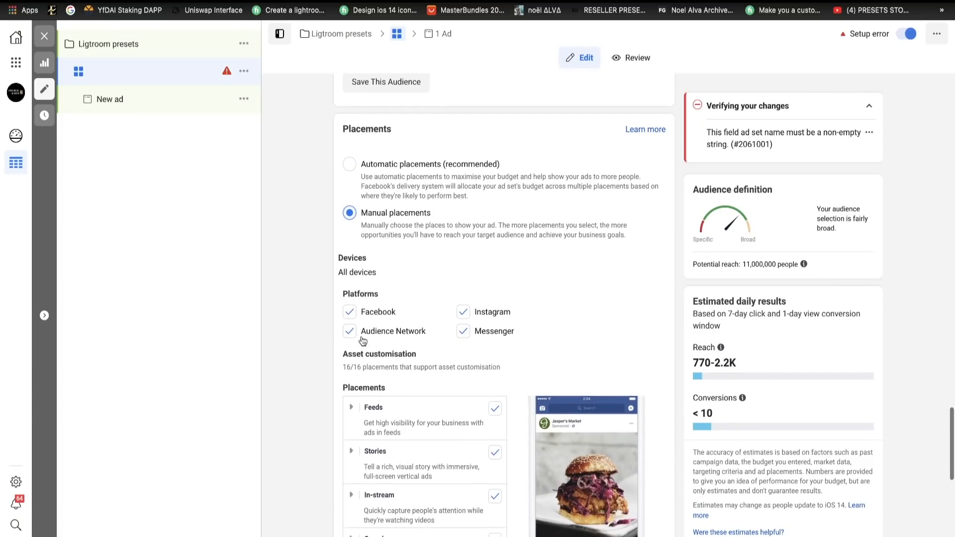
- Remove Audience Network, Messenger and Instagram from the ad set's placement platforms
click(349, 331)
click(463, 331)
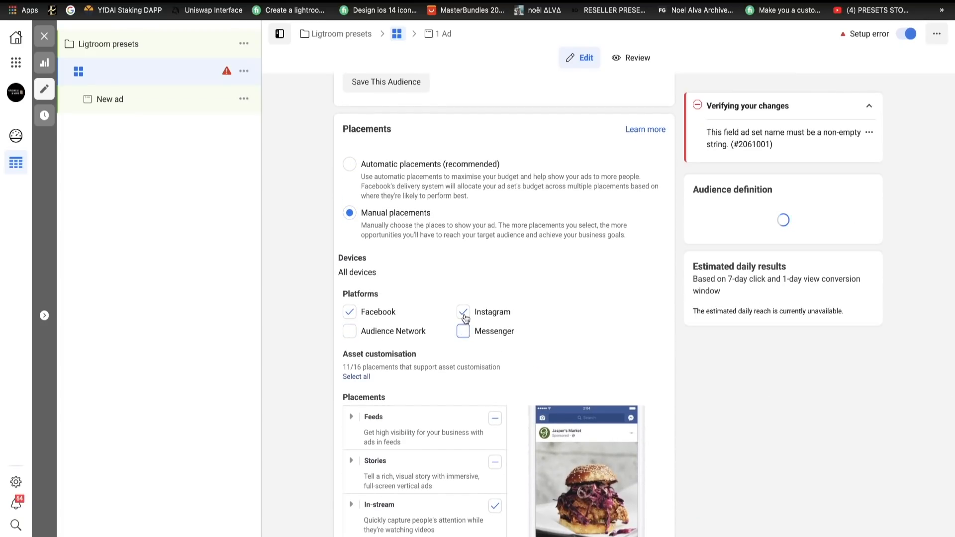
click(463, 312)
- Exclude the In-stream, Search, In-article and Stories placements from the ad set
scroll(465, 316, down, 4)
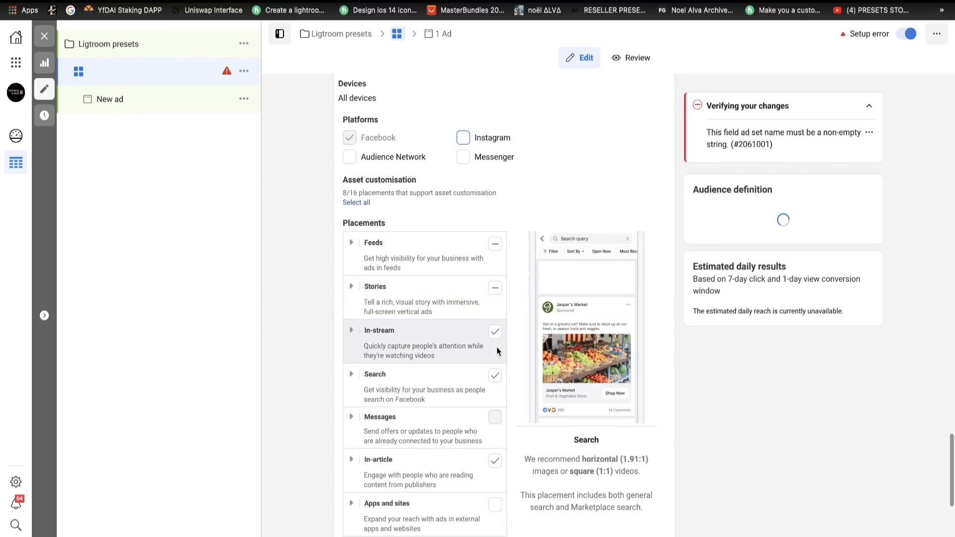
click(495, 331)
click(495, 375)
click(495, 460)
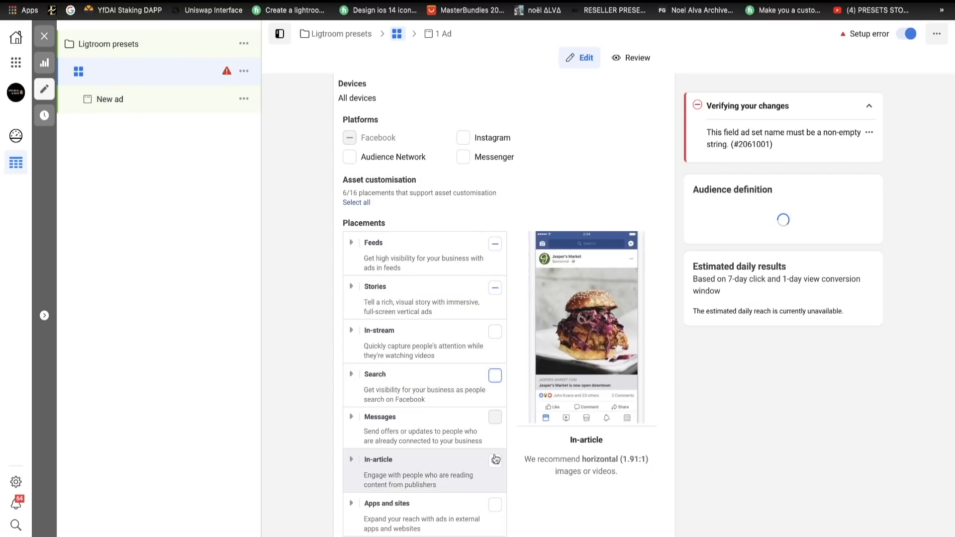
click(495, 288)
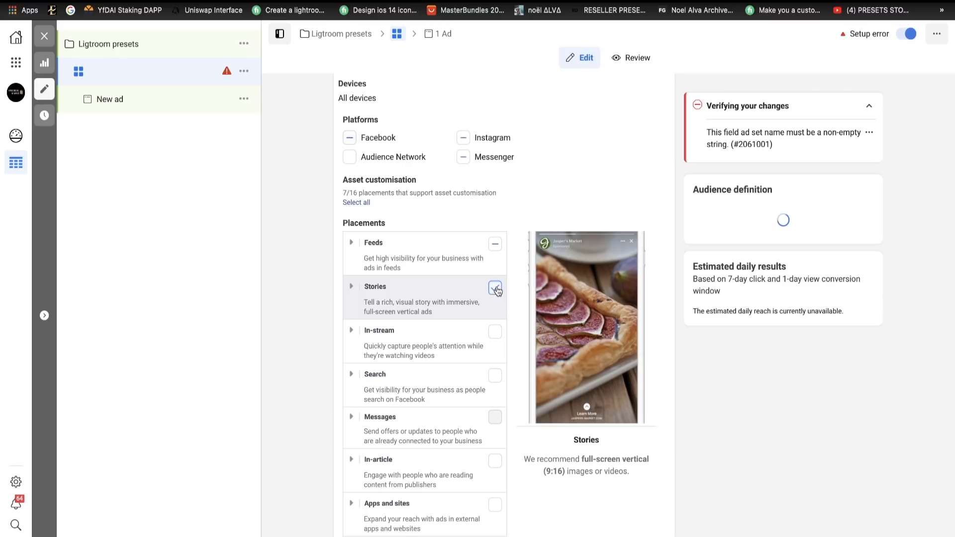
click(495, 288)
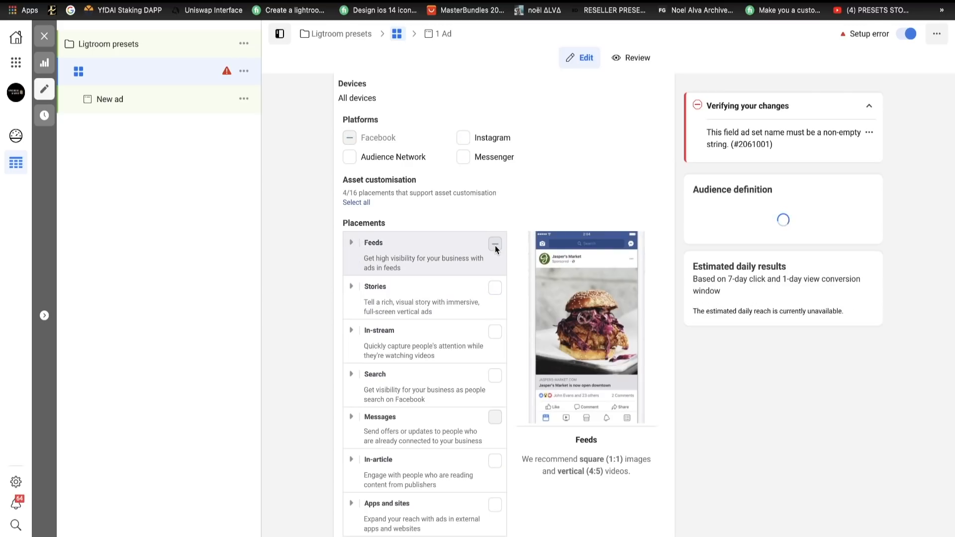
- Within the Feeds placements, exclude Facebook right column, Facebook video feeds and Facebook Marketplace, and include Instagram feed
click(351, 243)
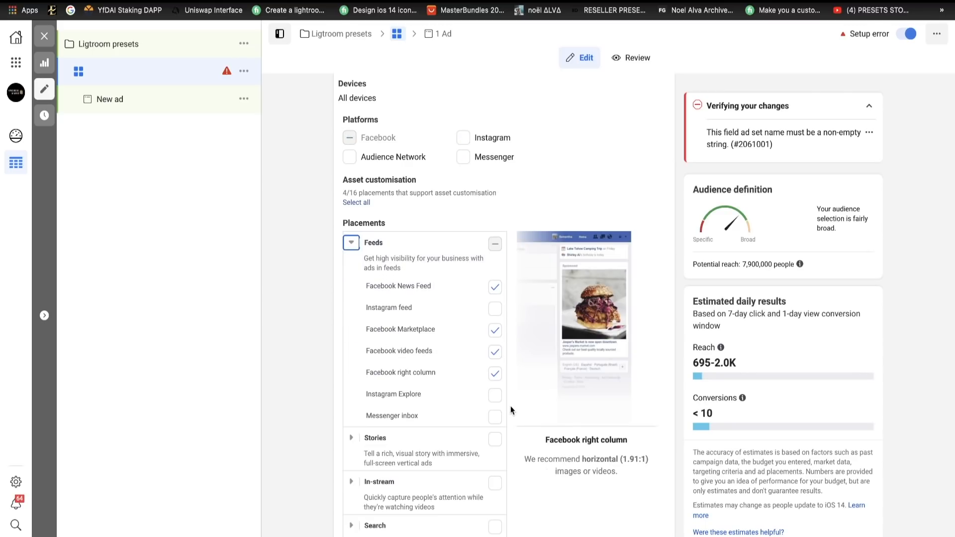
click(495, 374)
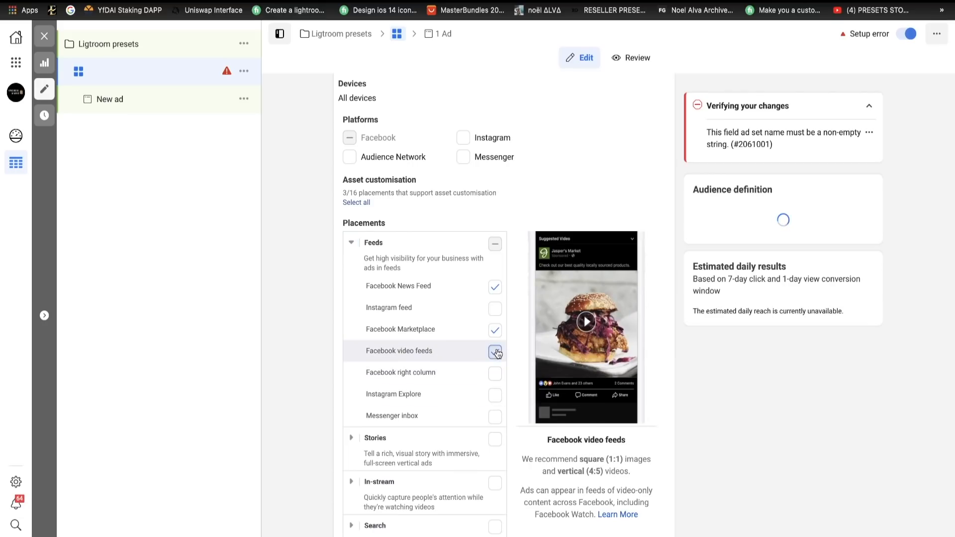
click(496, 353)
click(495, 333)
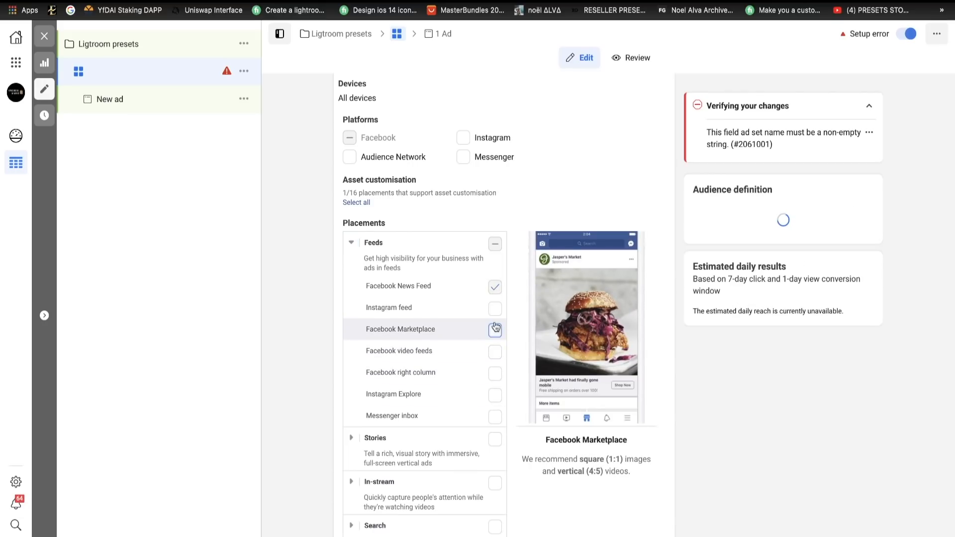
click(495, 309)
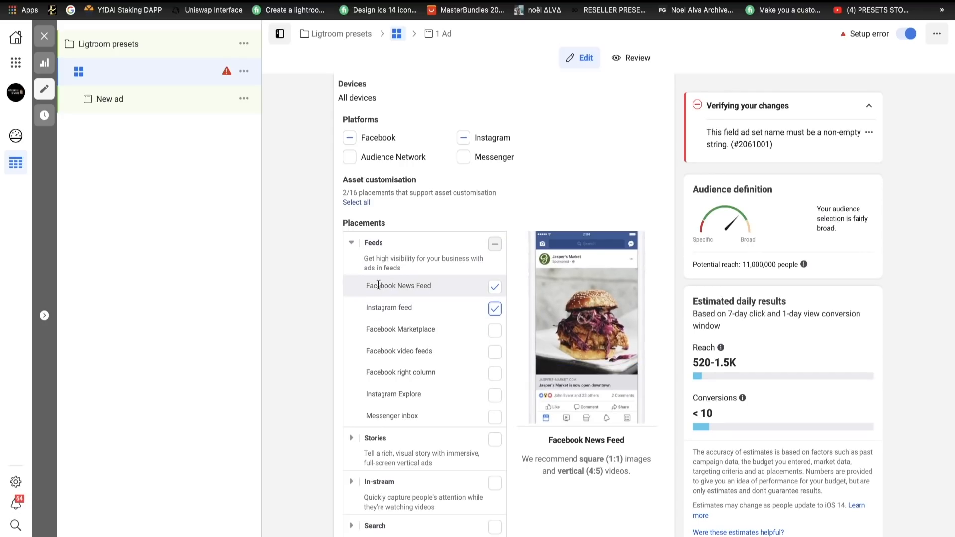
- Name the ad set "adobe lightroom 21-65- ep - broad"
scroll(642, 373, down, 8)
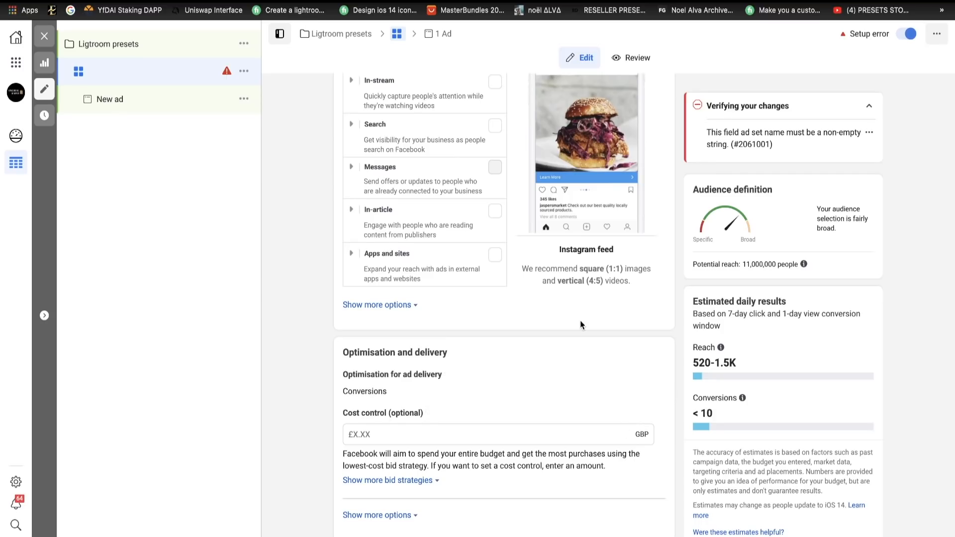
scroll(580, 320, up, 20)
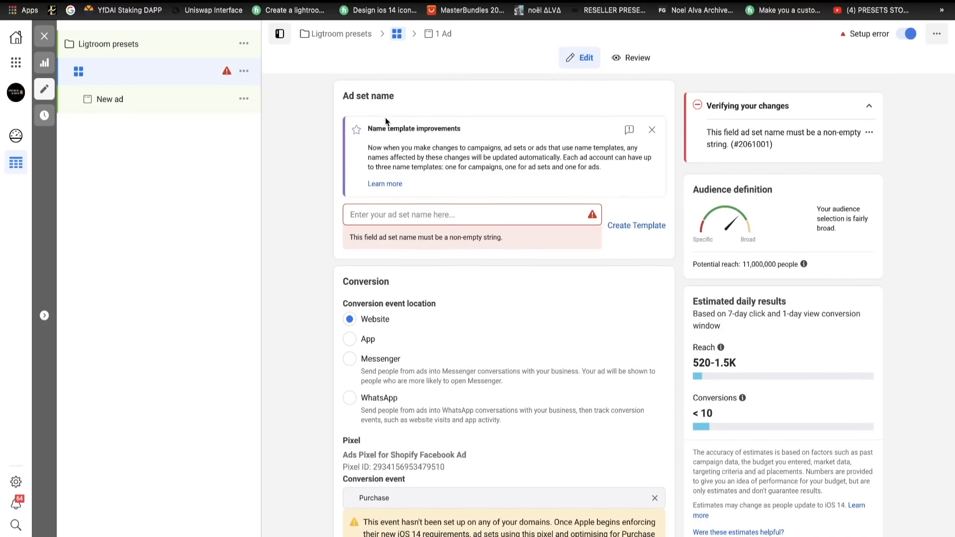
click(400, 215)
text(ada)
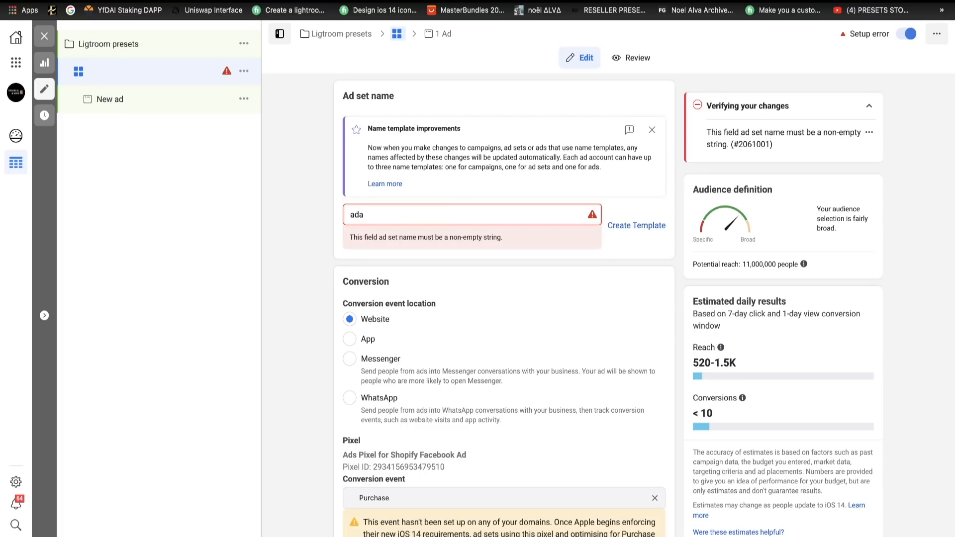
key(BackSpace)
text(obe lightroom 21-65-)
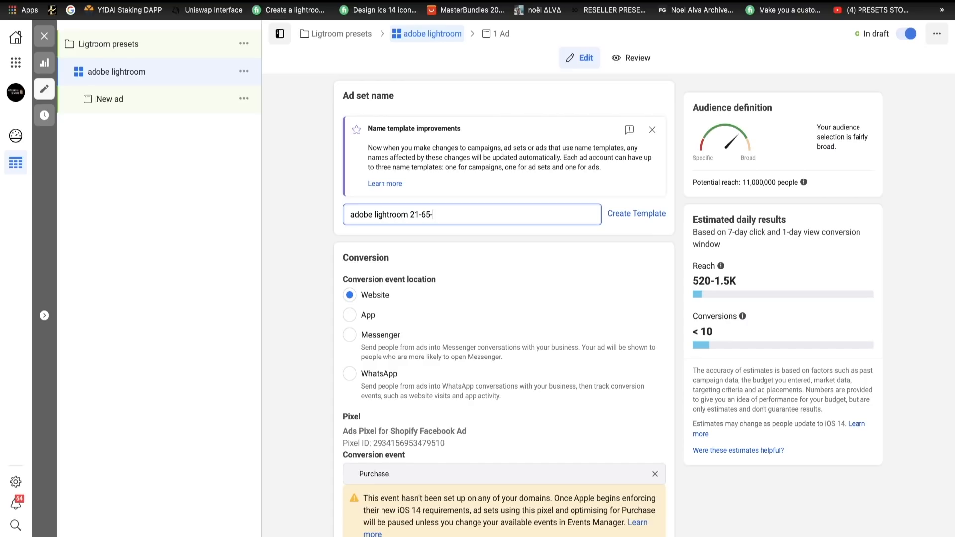
text(ep)
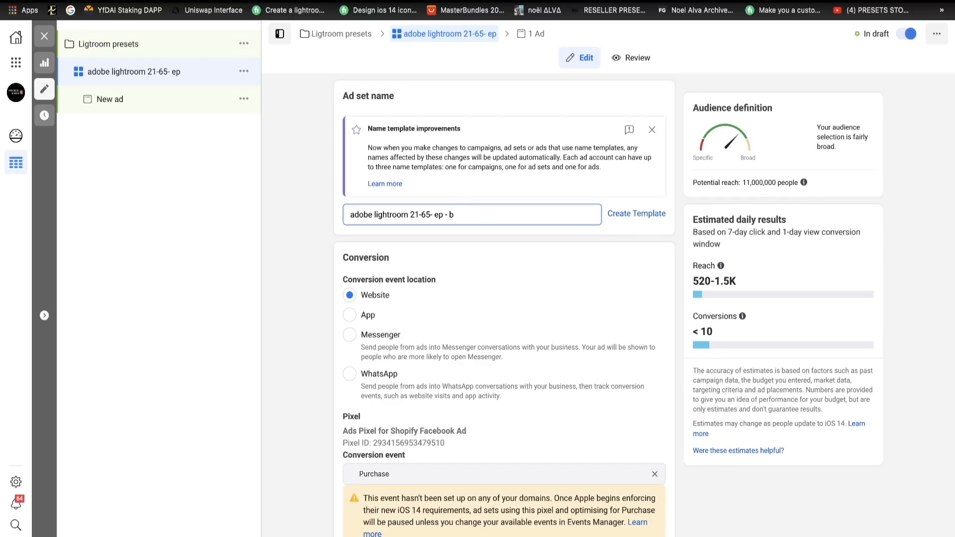
text( - borae)
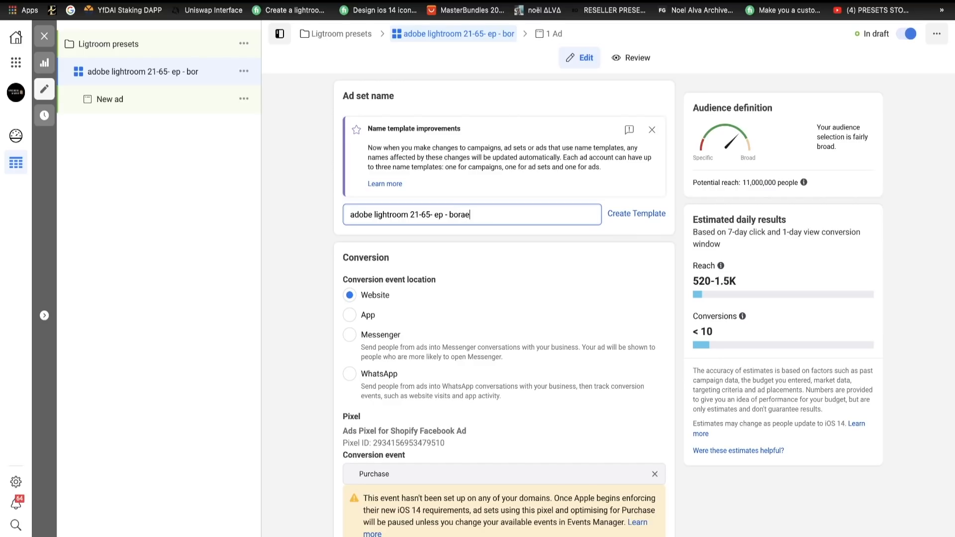
key(BackSpace)
text(rd)
click(307, 249)
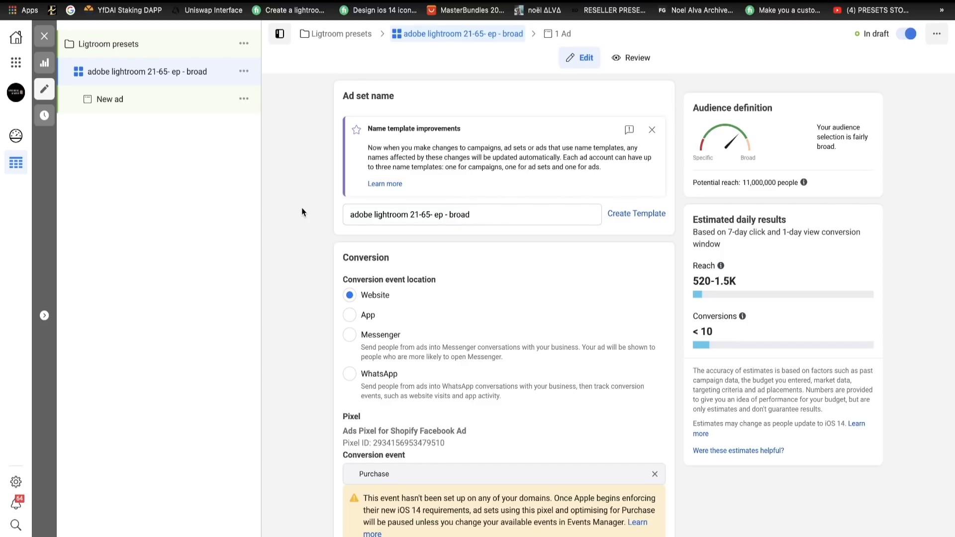
- Rename the new ad as "single image" and choose Preset King as its Facebook Page
click(111, 99)
triple_click(386, 125)
key(BackSpace)
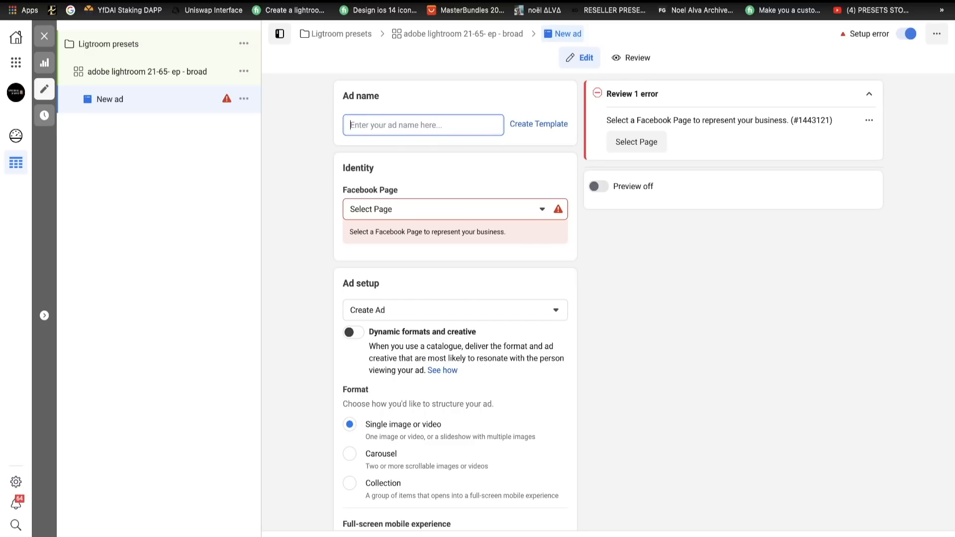
text(single image)
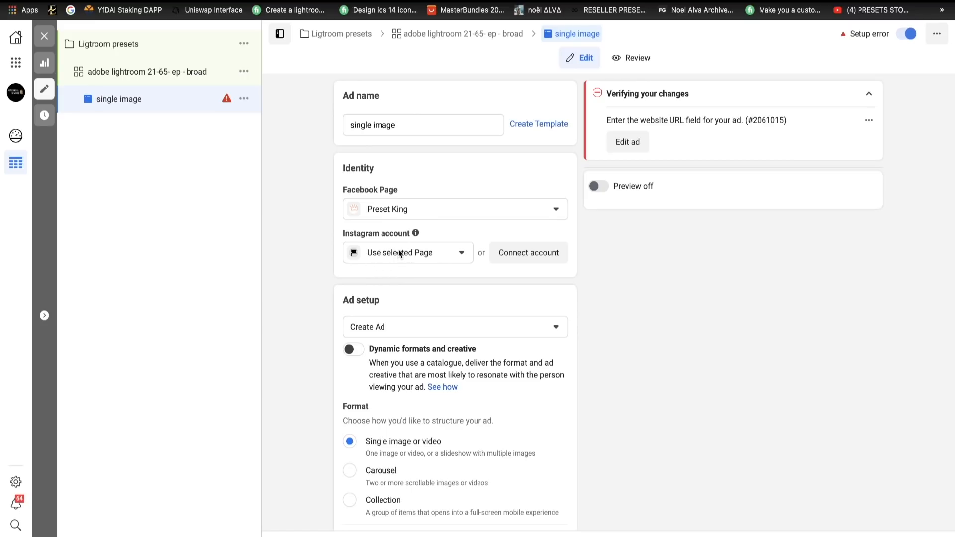
- Upload AFTER-2.png from Downloads as the ad's image and accept the square crop and enhancements
scroll(336, 297, down, 7)
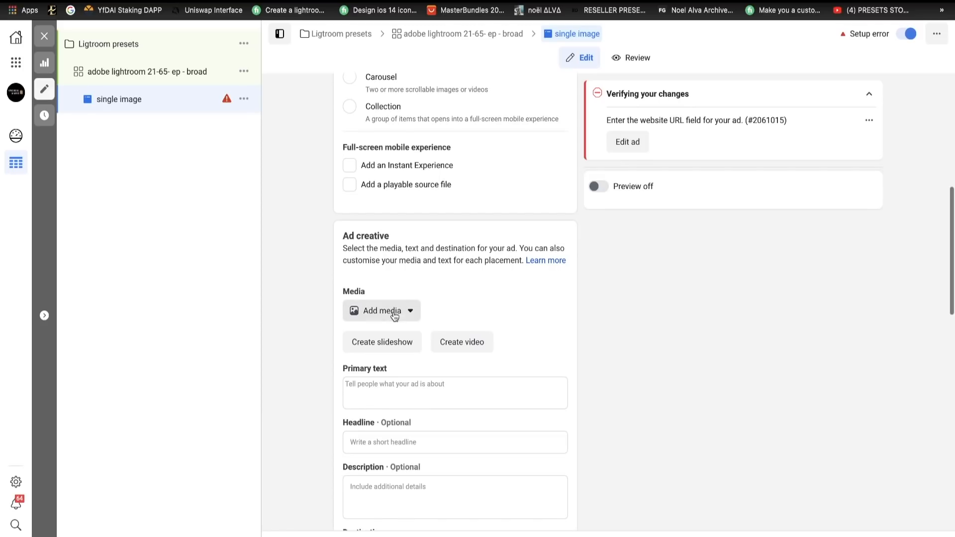
click(392, 311)
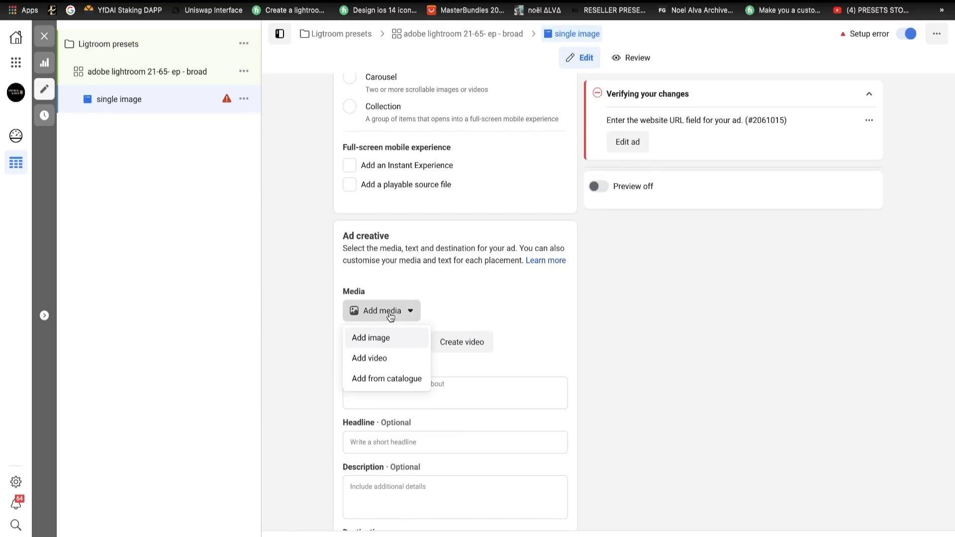
click(381, 343)
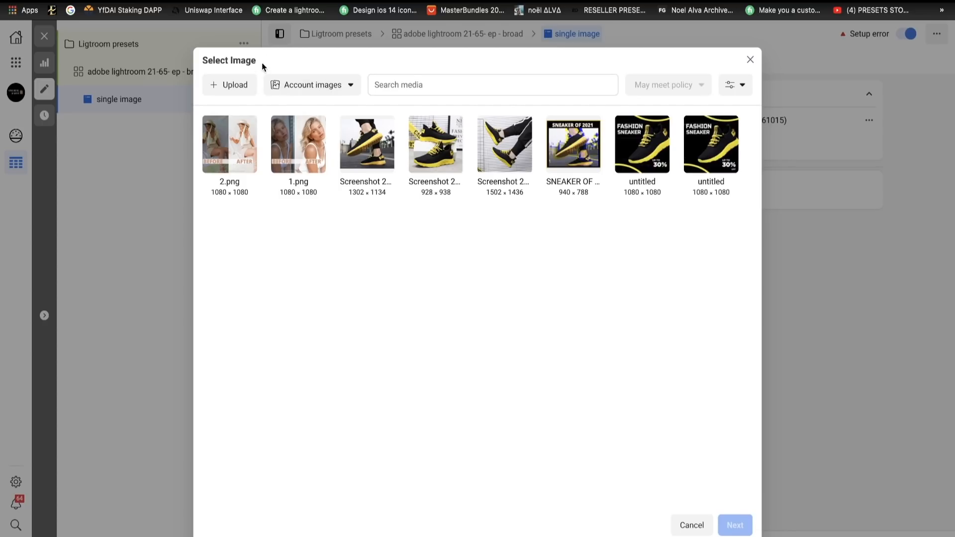
click(236, 87)
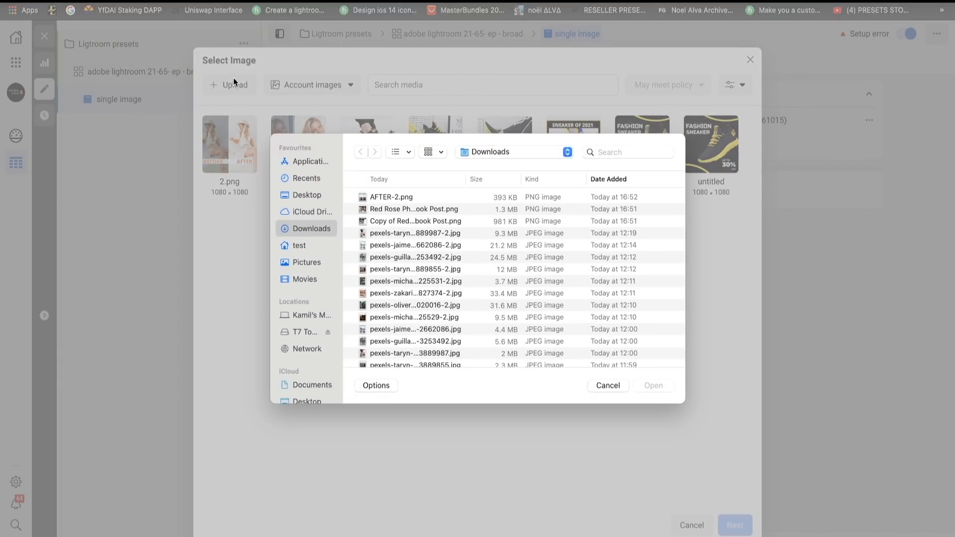
click(393, 198)
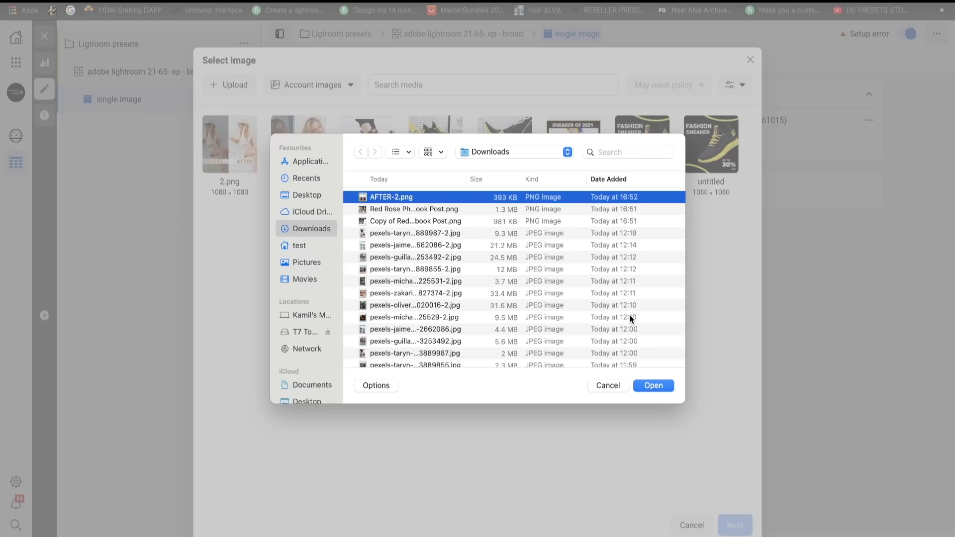
click(655, 388)
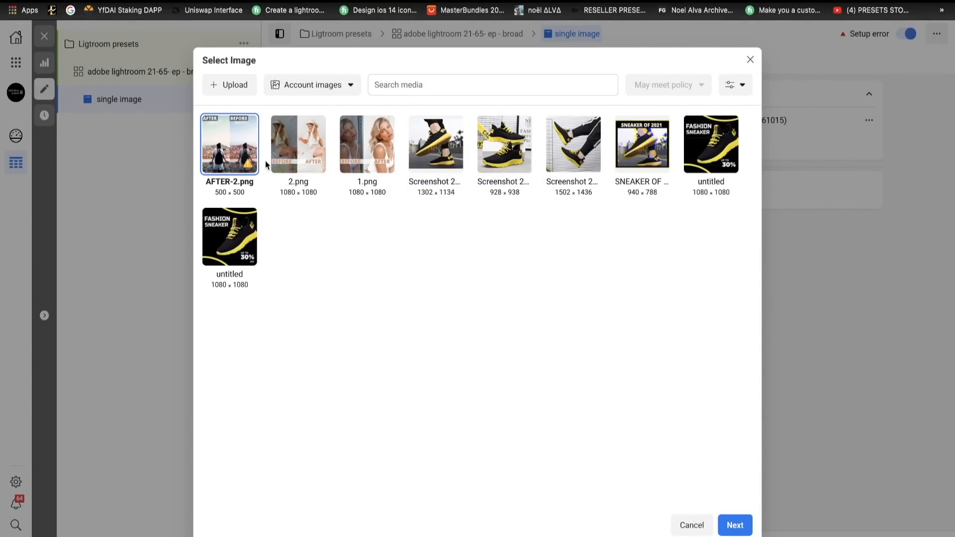
click(735, 526)
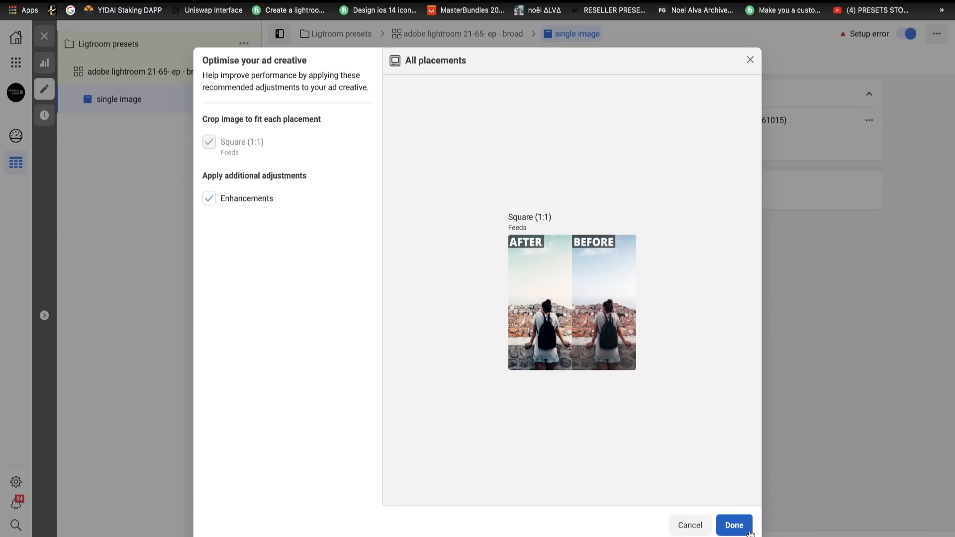
click(735, 525)
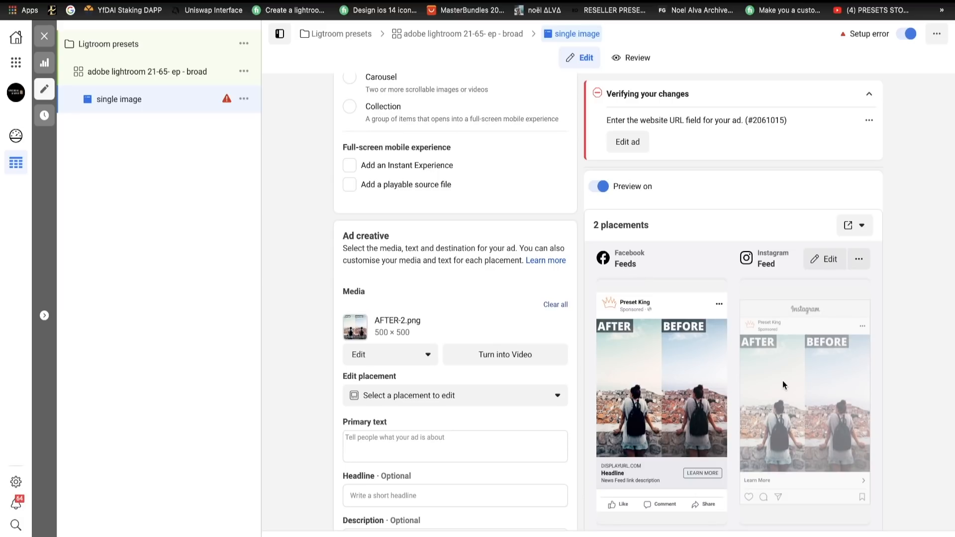
- Copy the three lines of ad copy examples from the document into the ad's primary text
scroll(484, 402, down, 2)
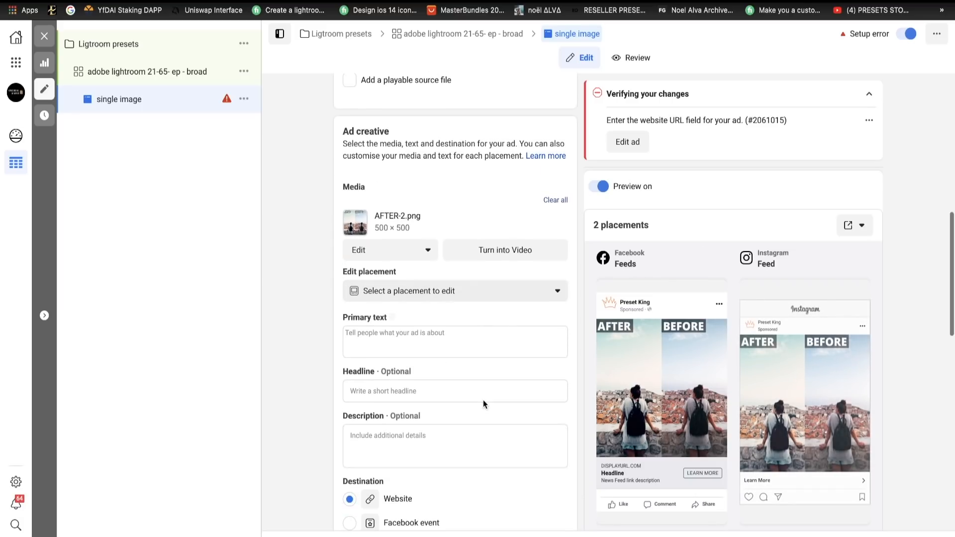
click(435, 343)
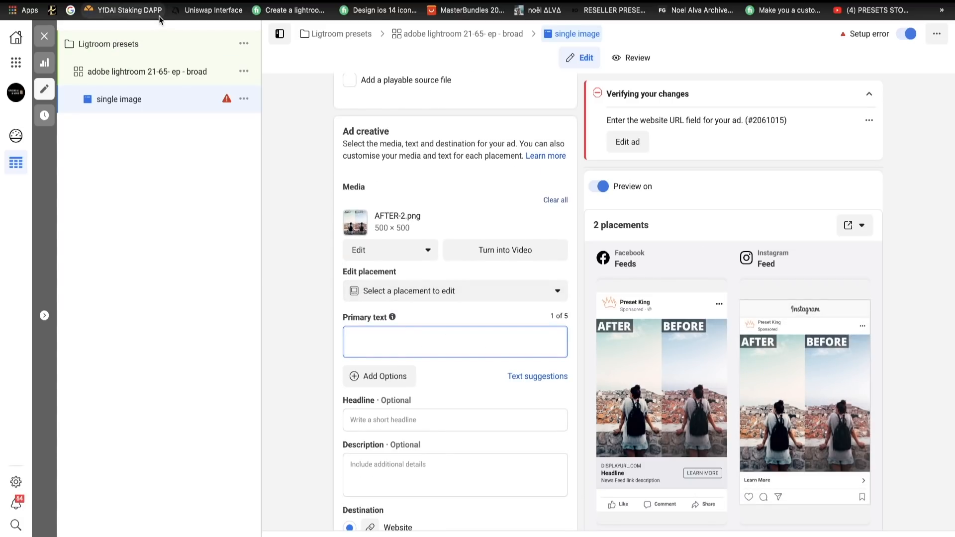
scroll(386, 301, down, 2)
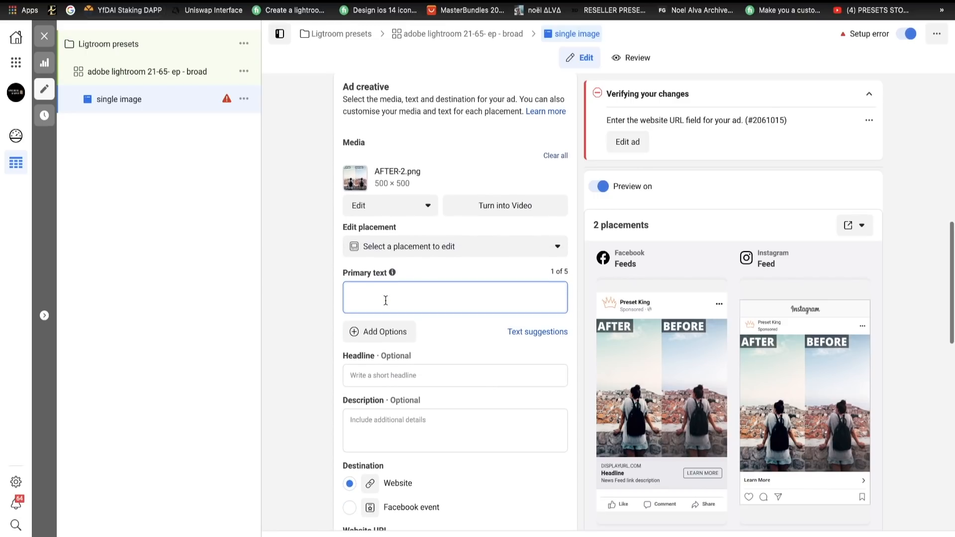
click(175, 2)
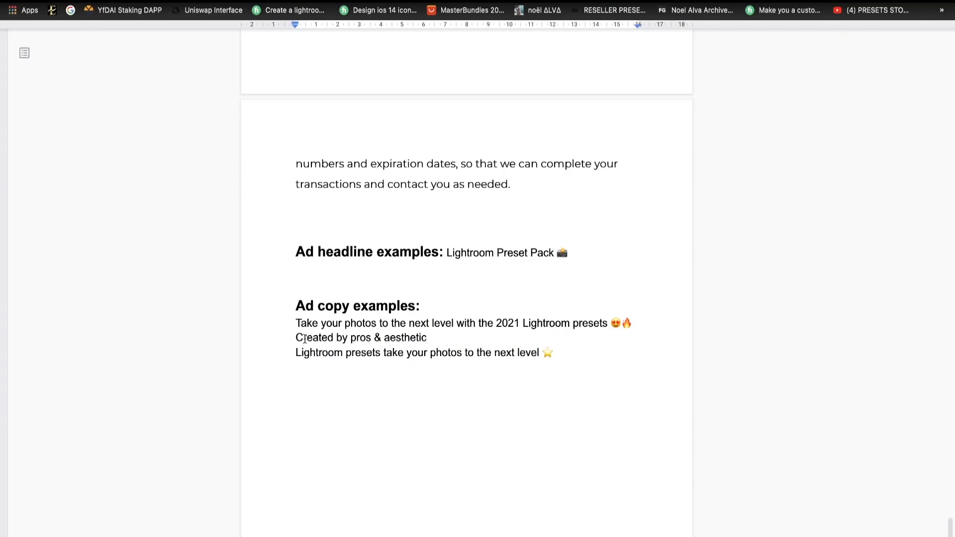
drag(296, 323, 554, 353)
key(ctrl+c)
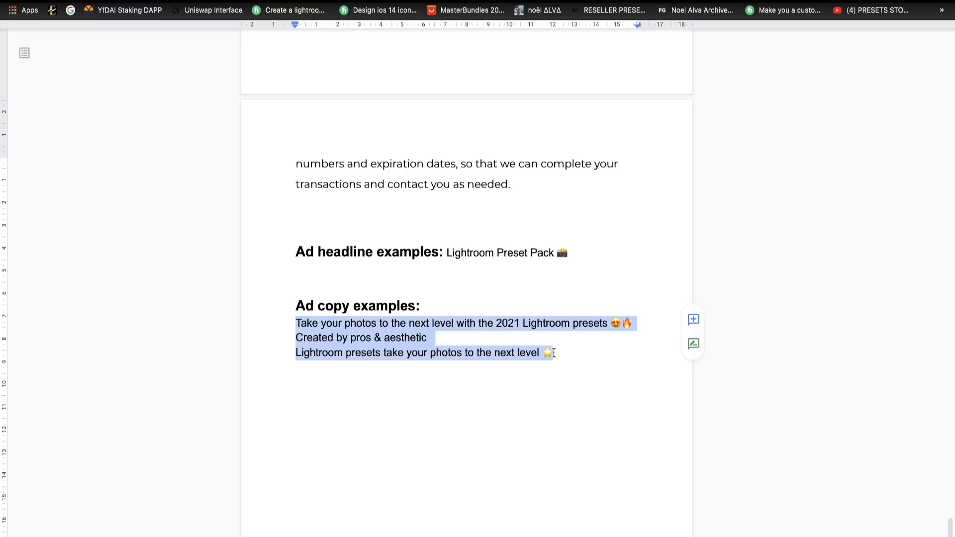
click(259, 2)
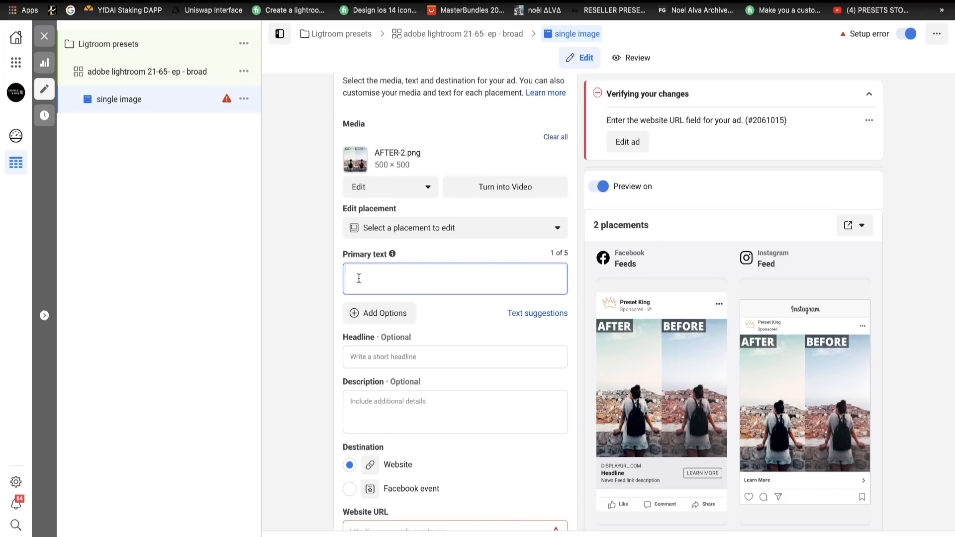
key(ctrl+v)
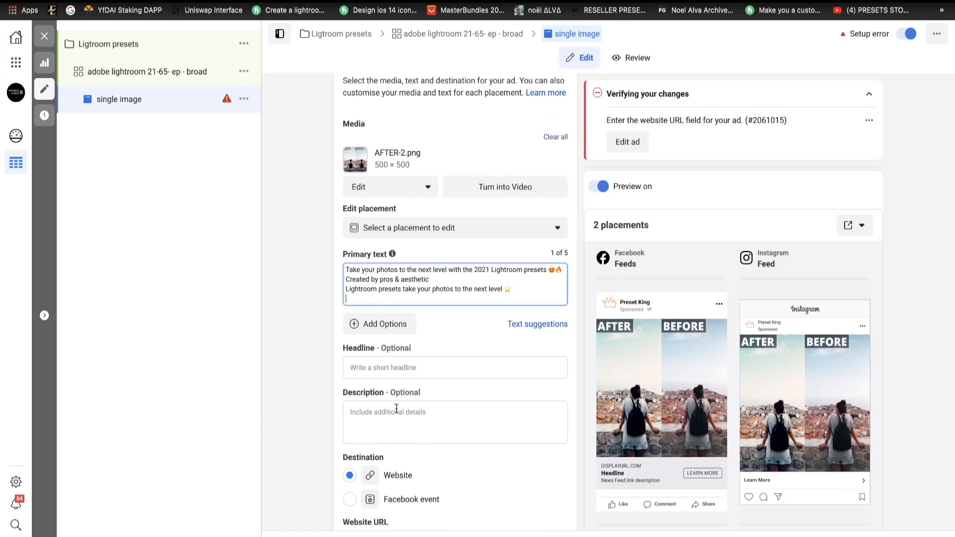
- Copy the headline example "Lightroom Preset Pack 📸" from the document into the single-image ad's headline
click(374, 372)
click(230, 1)
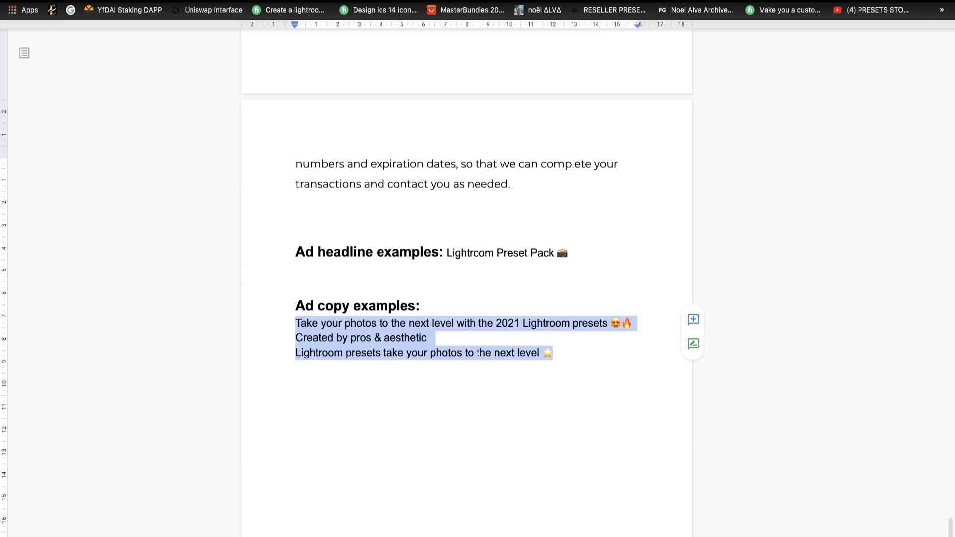
drag(446, 252, 567, 253)
right_click(531, 252)
click(552, 283)
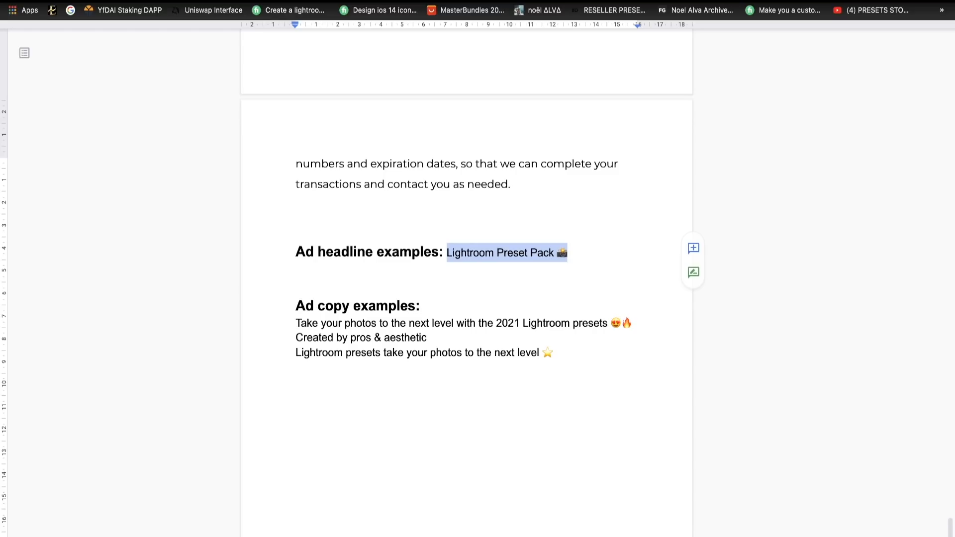
click(235, 29)
key(super+v)
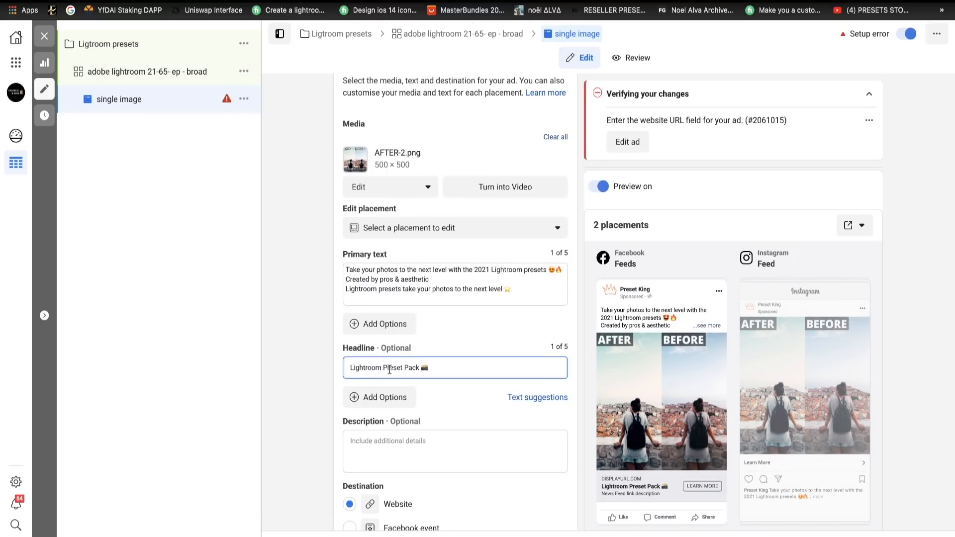
- Enter "Download Instant" as the single-image ad's description
scroll(456, 435, down, 1)
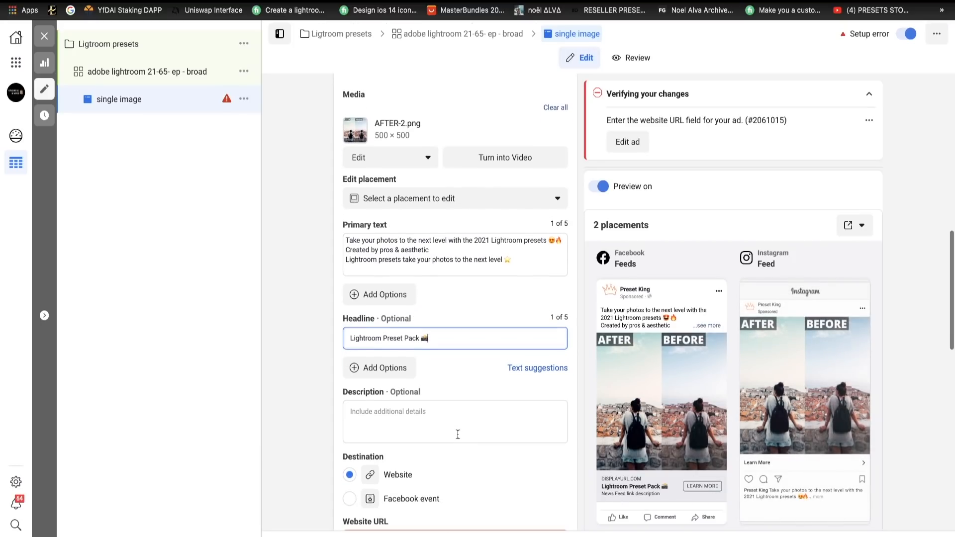
click(439, 417)
text(D)
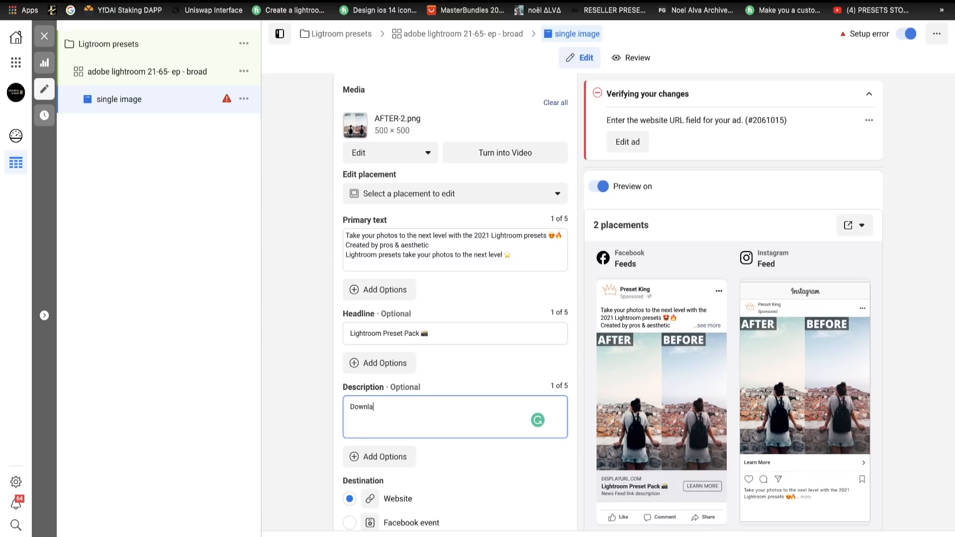
text(ownload Instant)
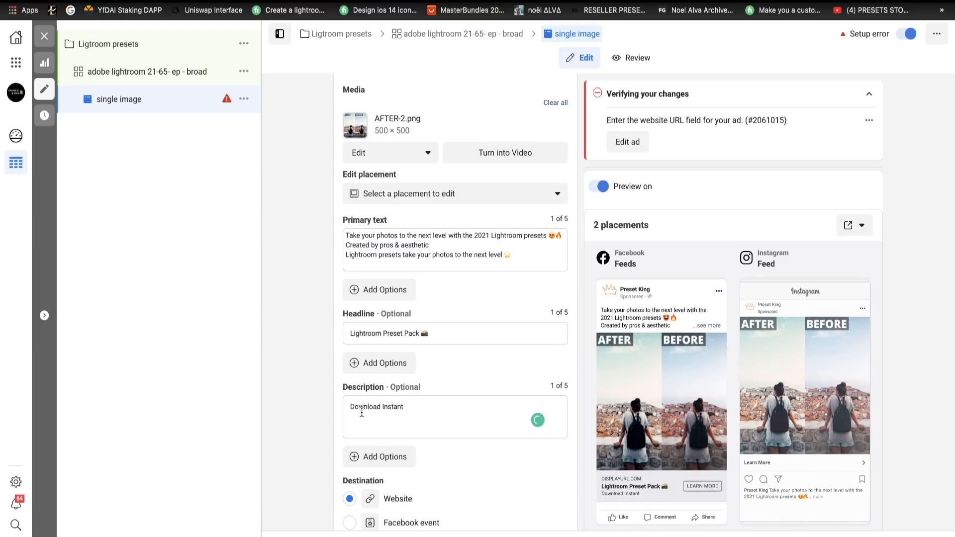
- Set the single-image ad's call to action to Download
scroll(480, 435, down, 1)
scroll(480, 435, down, 5)
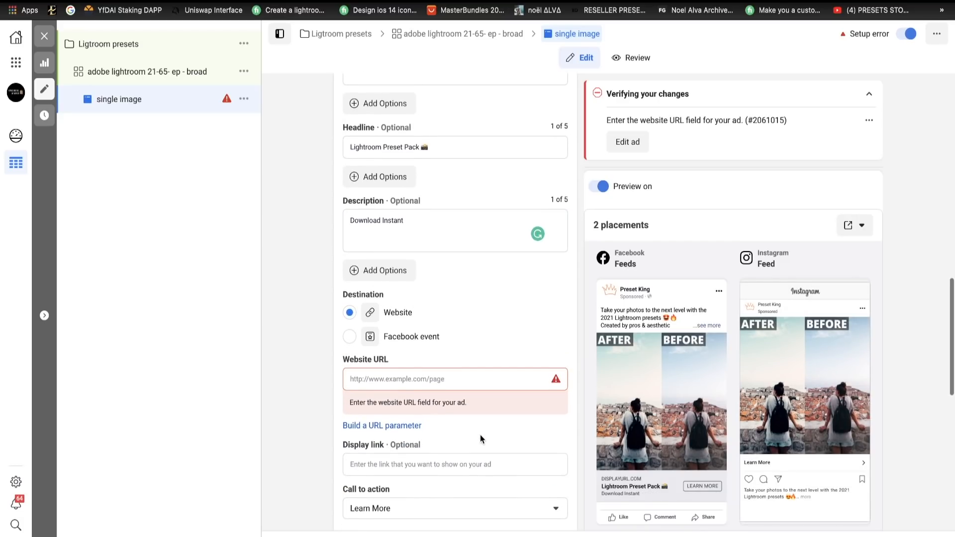
click(390, 379)
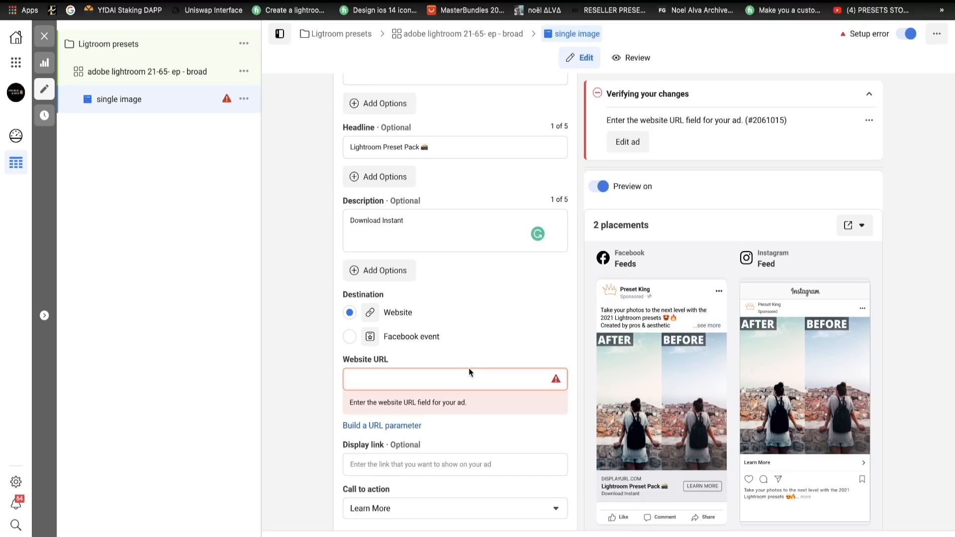
scroll(462, 395, down, 2)
click(383, 456)
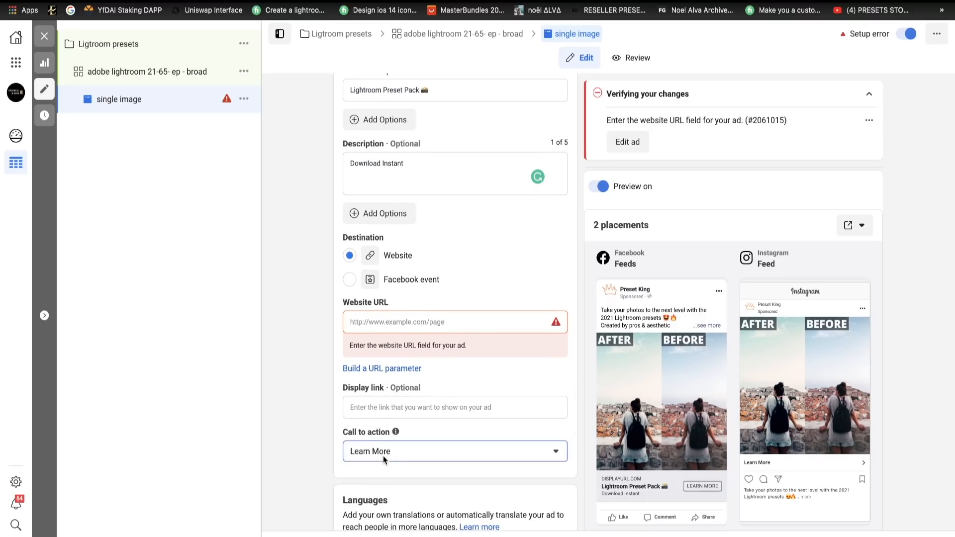
scroll(423, 395, down, 1)
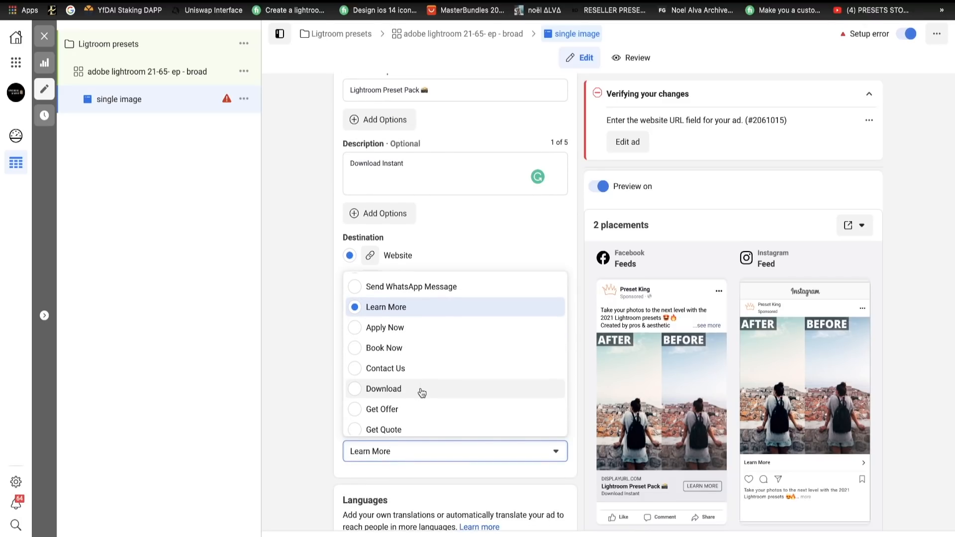
click(424, 392)
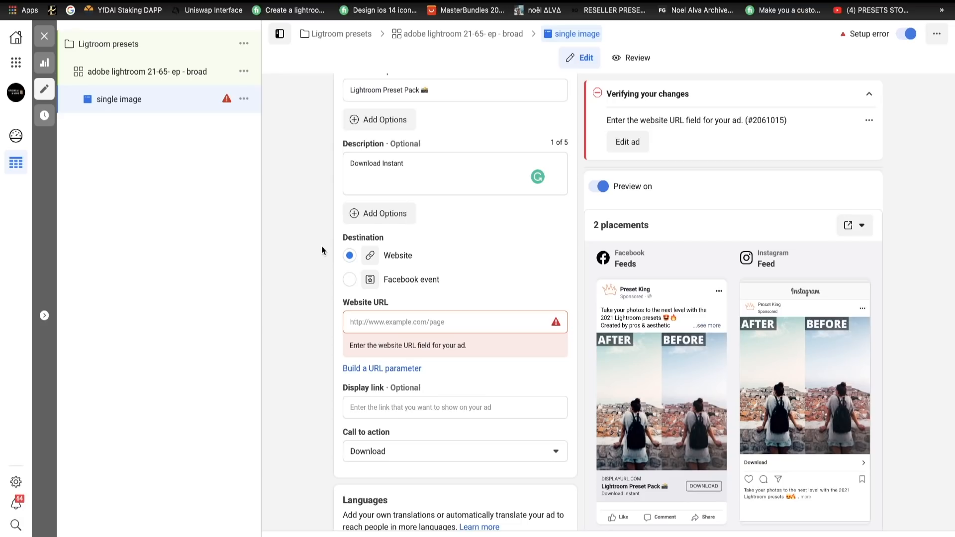
- Duplicate the "single image" ad once within its original campaign
click(244, 101)
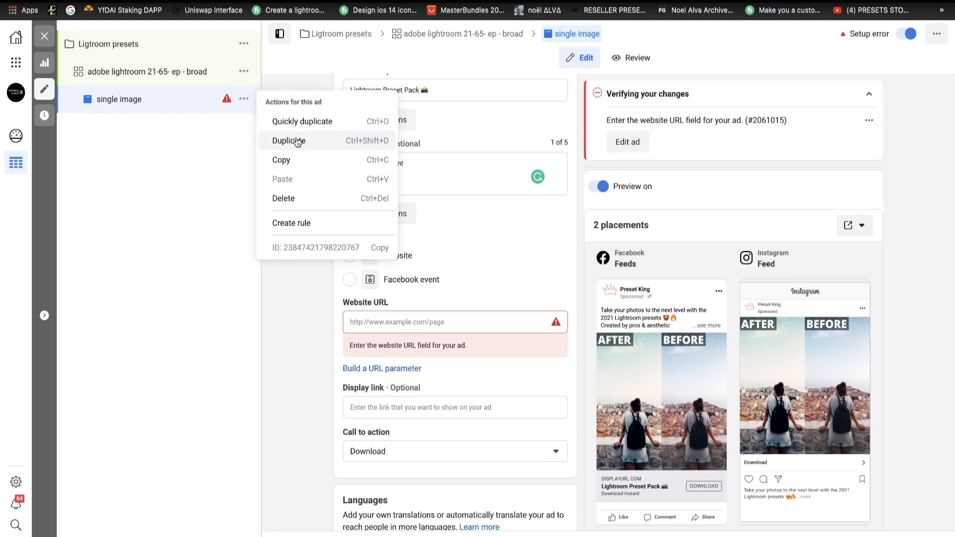
click(297, 142)
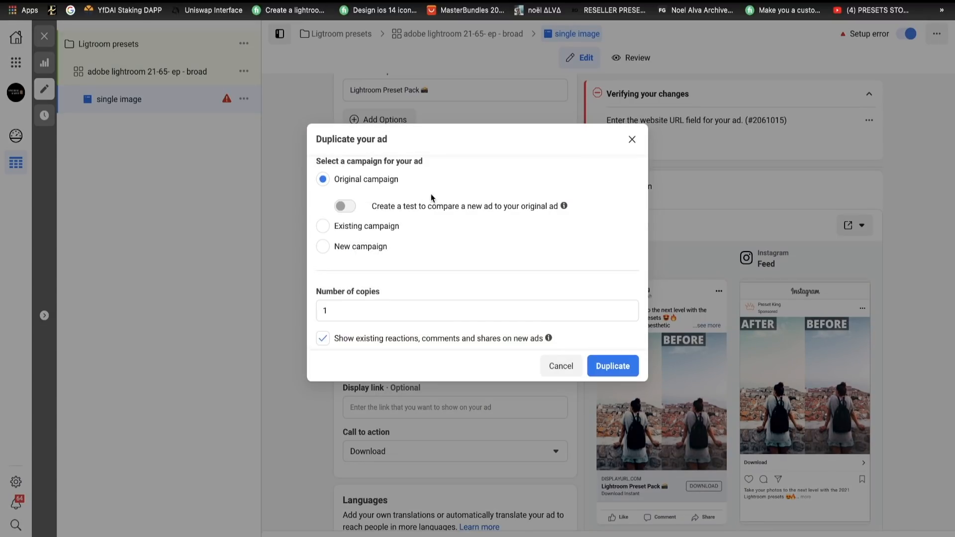
click(616, 364)
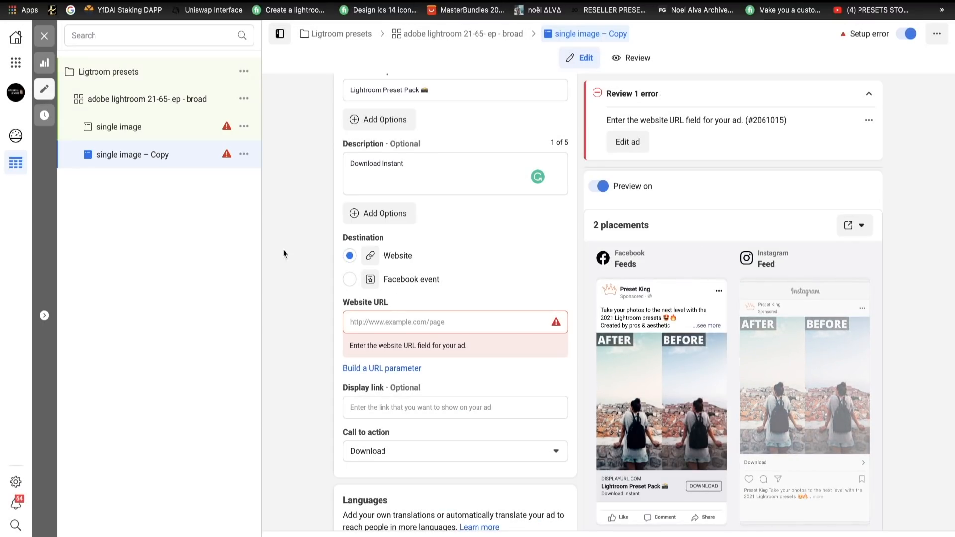
- Rename the duplicated ad as "carousel"
scroll(462, 277, up, 10)
drag(420, 126, 337, 125)
key(BackSpace)
text(ca)
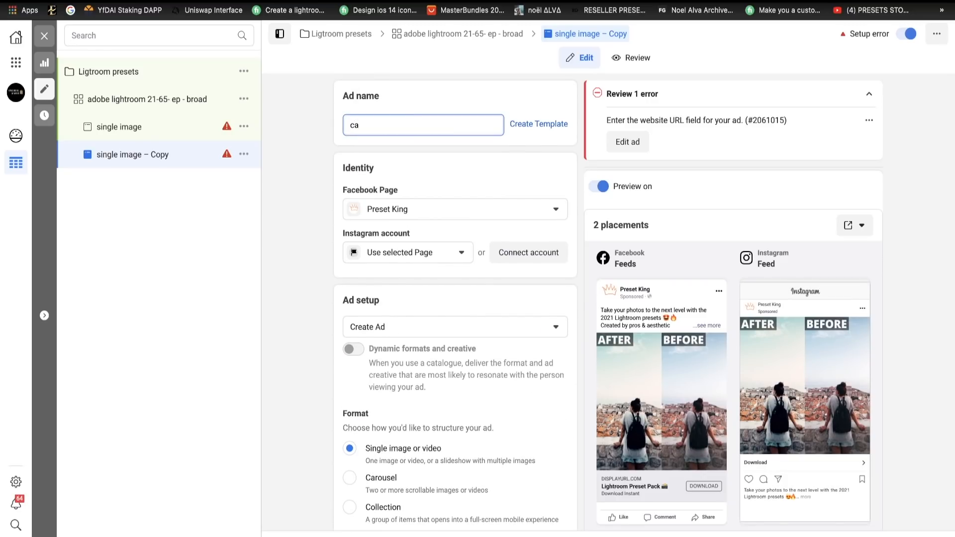
text(rou)
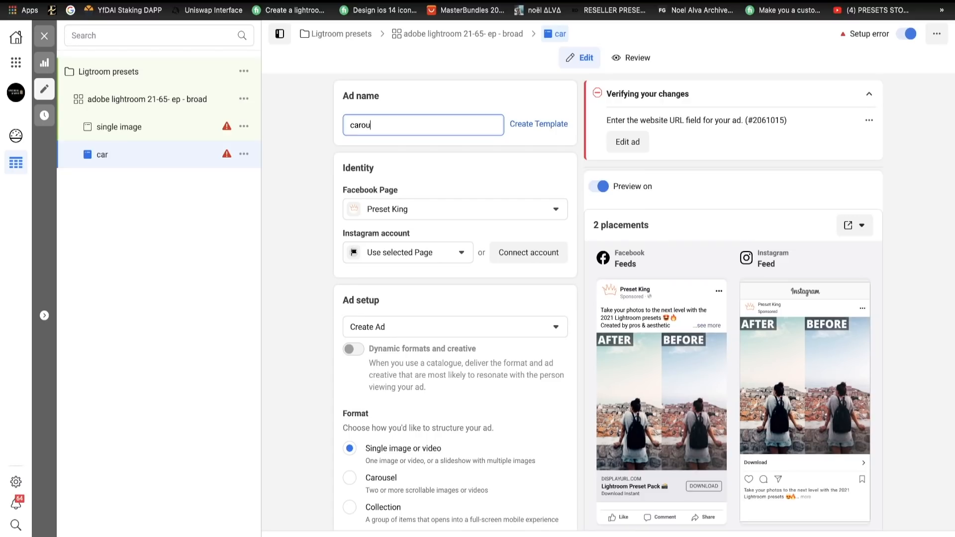
text(sel)
click(329, 312)
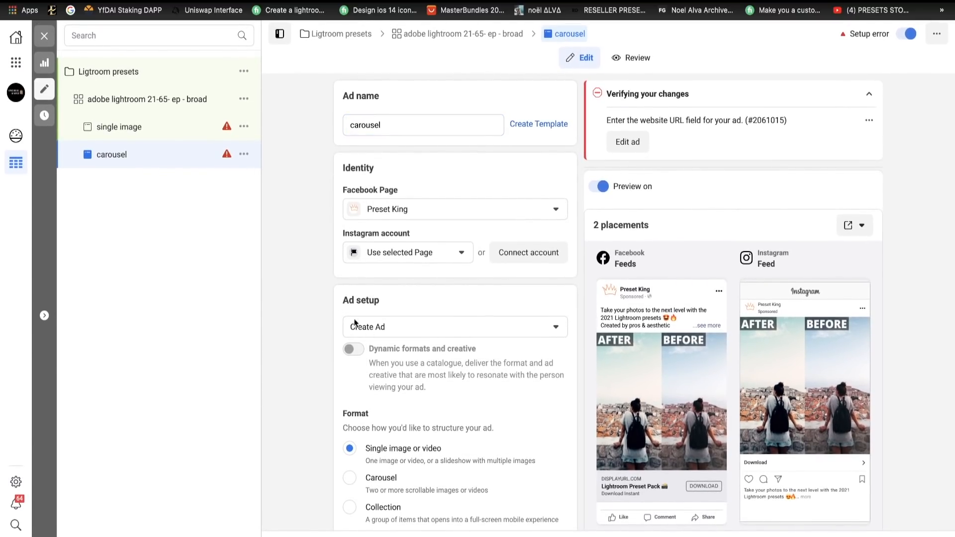
- Change the duplicated ad's format to Carousel
scroll(355, 324, down, 5)
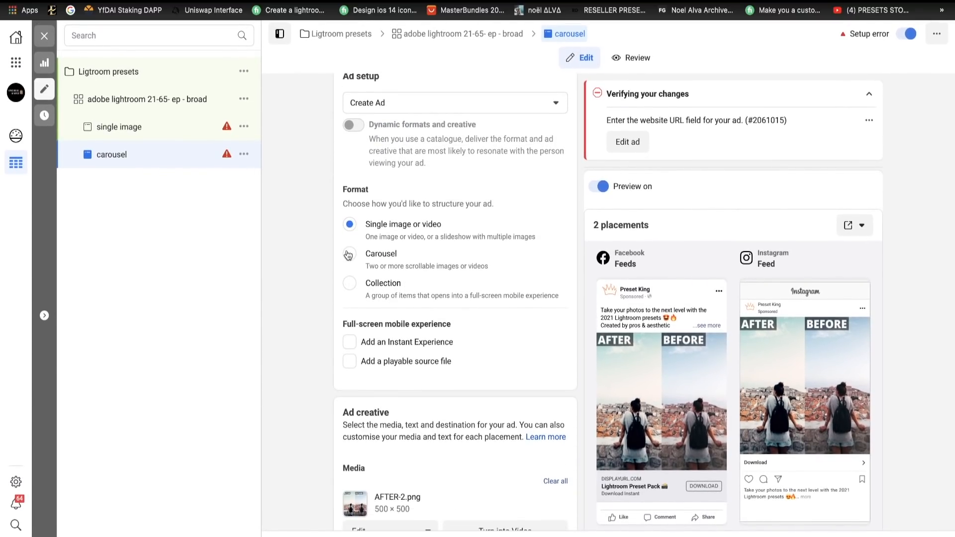
click(349, 254)
scroll(908, 194, down, 3)
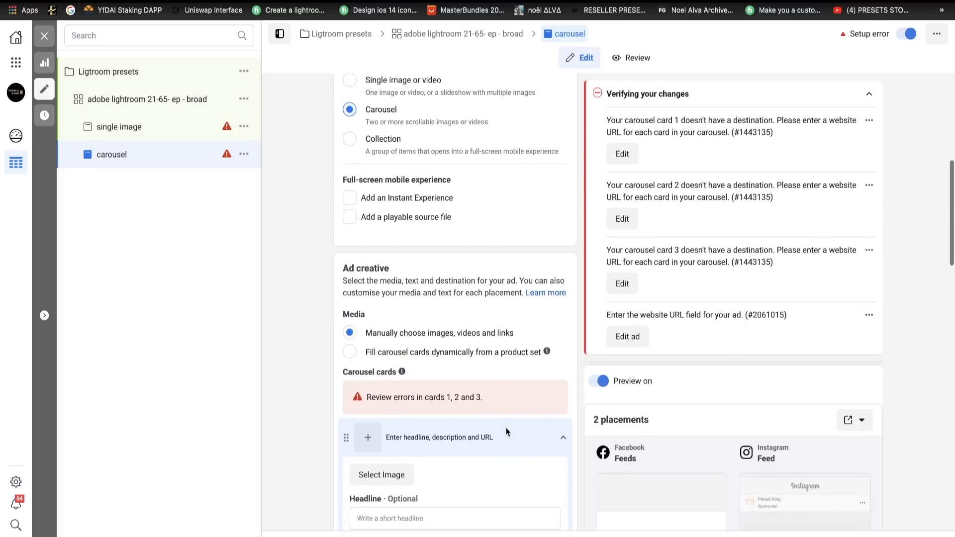
scroll(403, 405, down, 4)
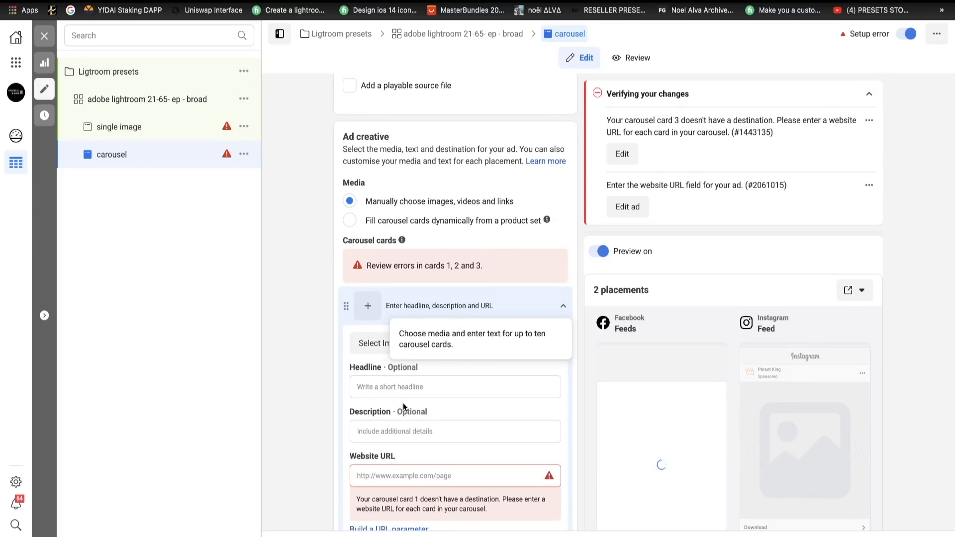
- Give the first carousel card the document's example headline "Lightroom Preset Pack 📸"
click(413, 246)
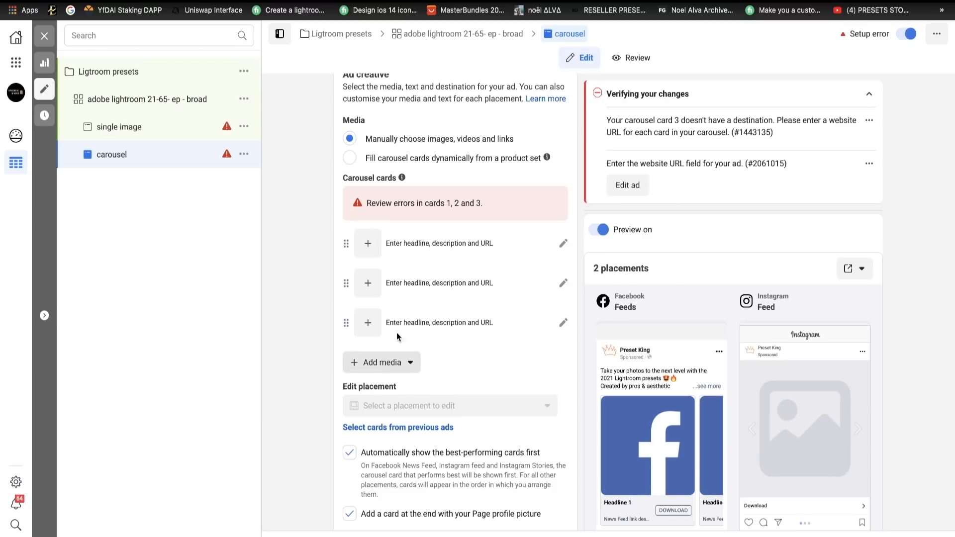
click(412, 256)
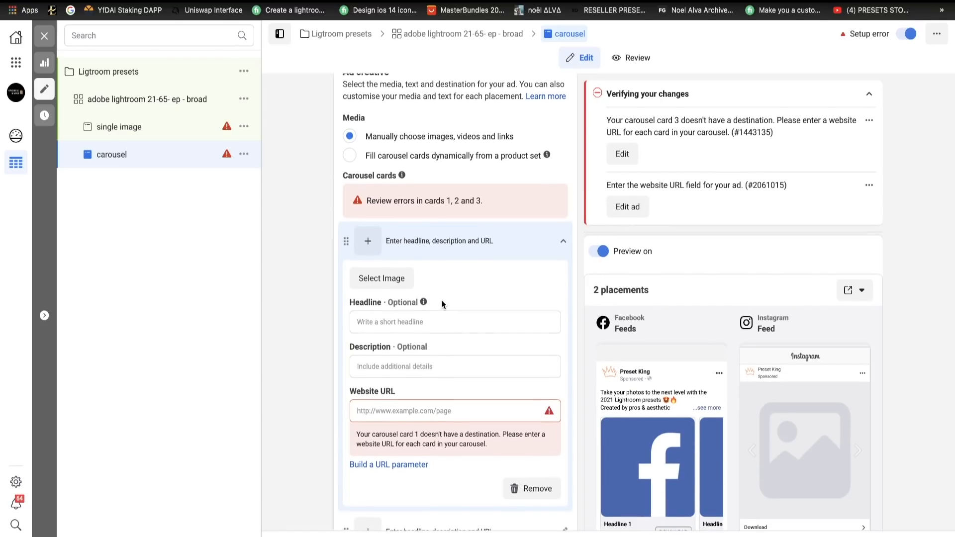
scroll(441, 302, down, 1)
click(425, 302)
click(206, 0)
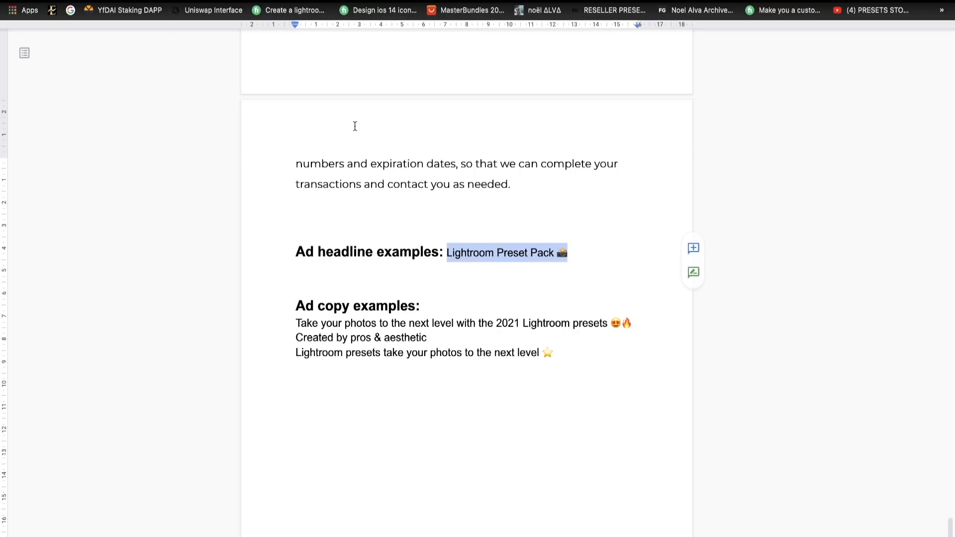
click(131, 1)
text(Lightroom Preset Pack 📸)
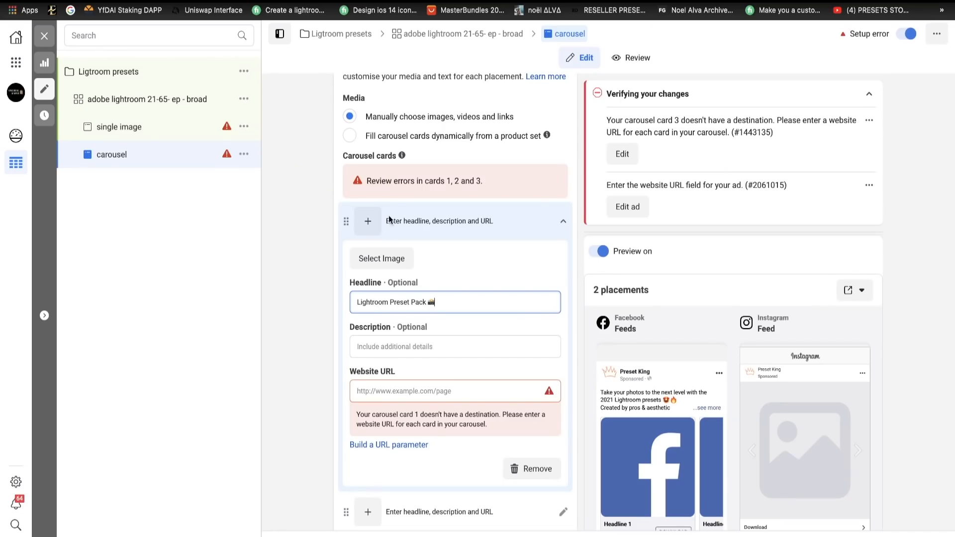
- Enter "Download Instant" as the first carousel card's description
click(404, 348)
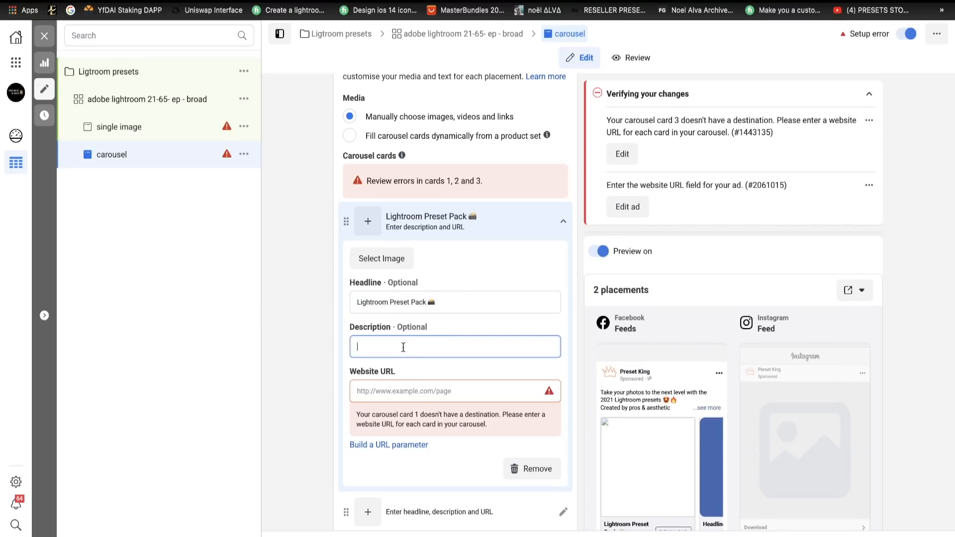
text(Down)
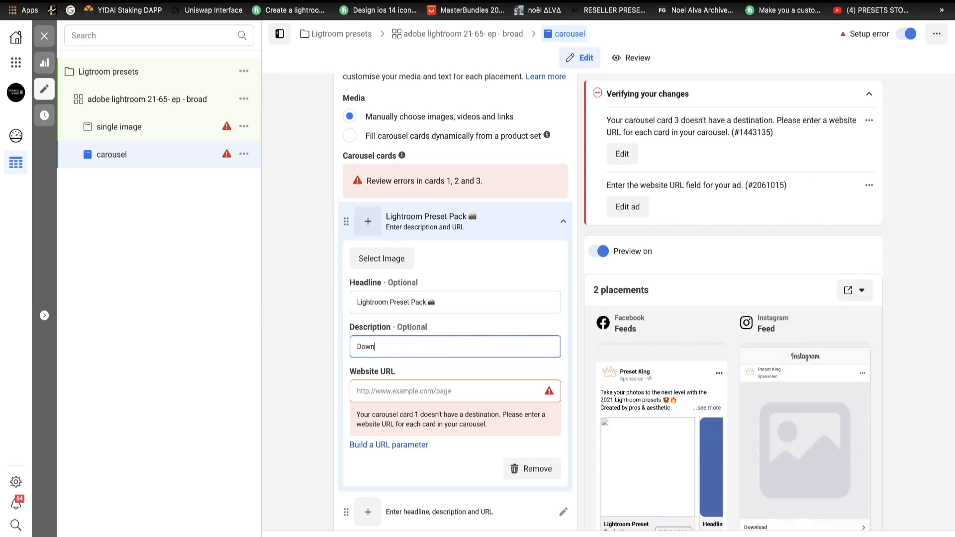
text(load Instant)
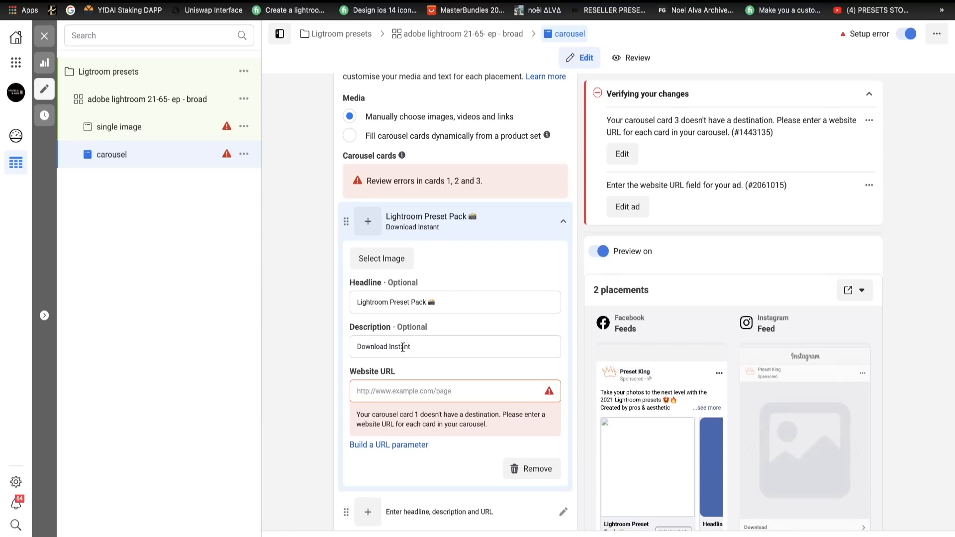
click(403, 366)
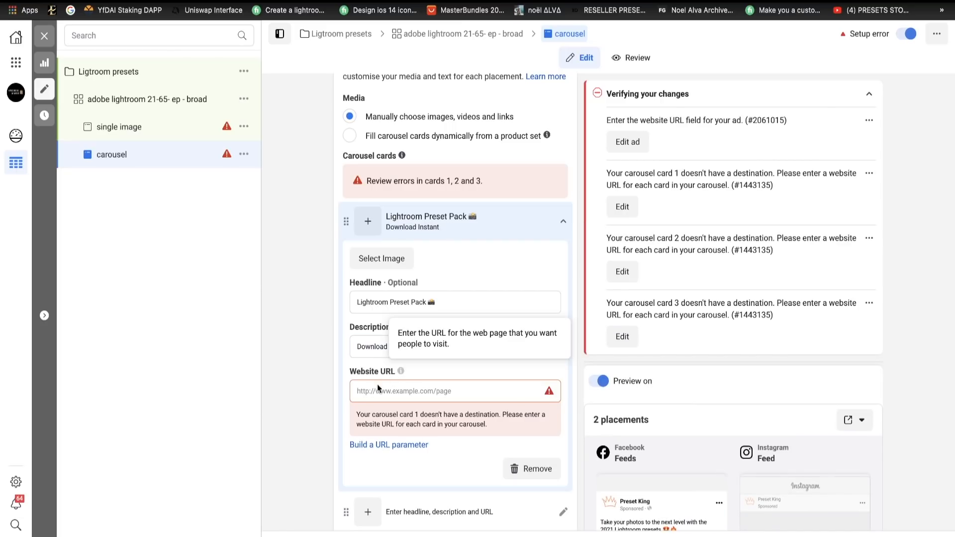
- Turn off adding a card at the end with the Page profile picture
scroll(399, 399, down, 2)
scroll(399, 400, down, 5)
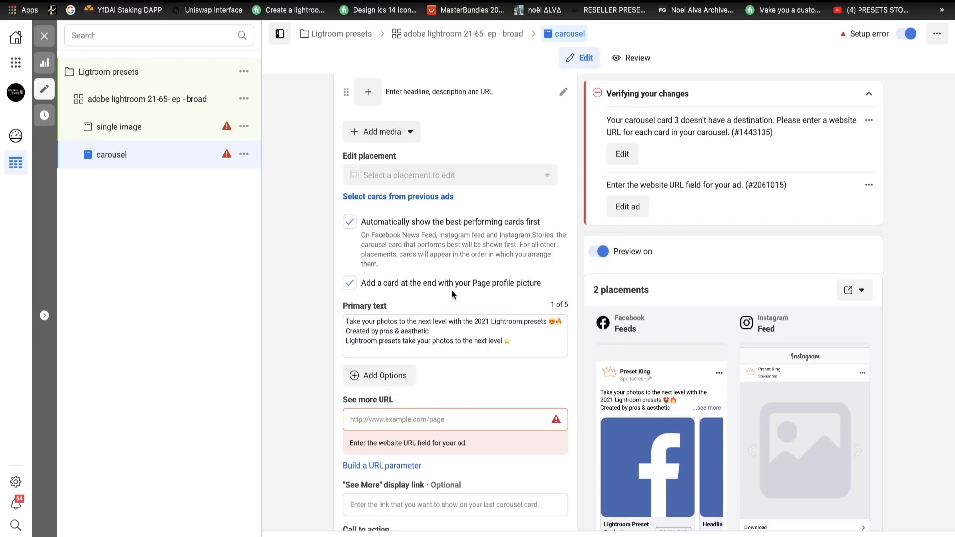
click(479, 290)
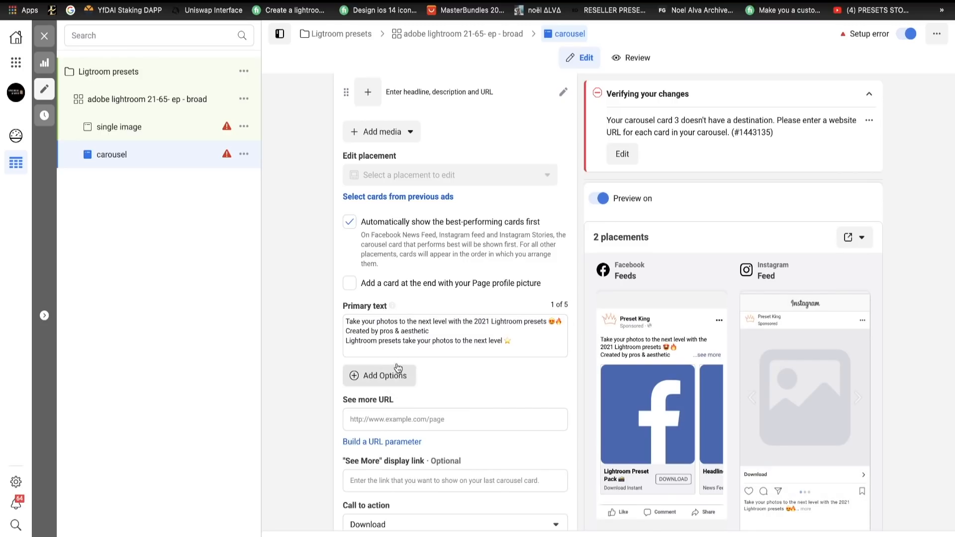
- Upload the wedding and travel preset collages from Downloads and use the wedding collage as the first carousel card's image
scroll(416, 426, up, 9)
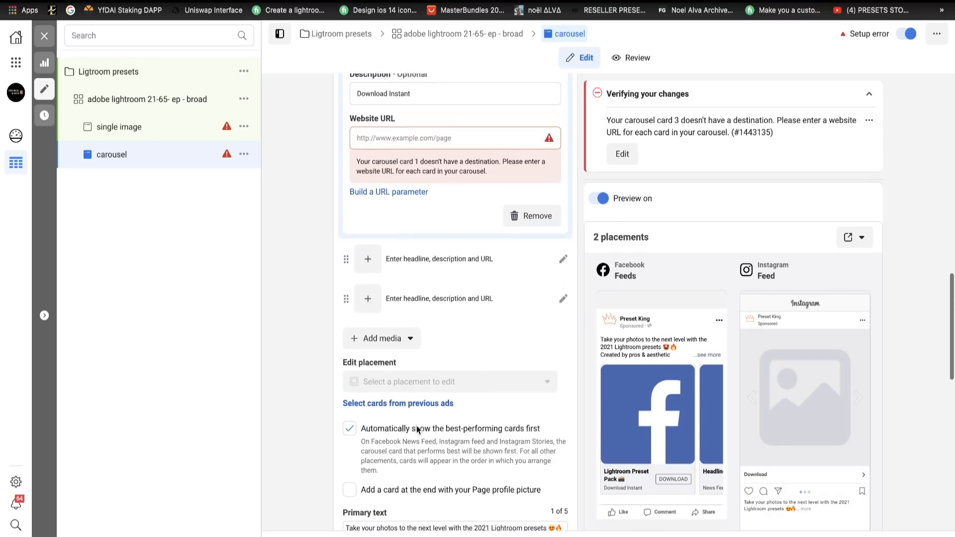
scroll(416, 372, up, 1)
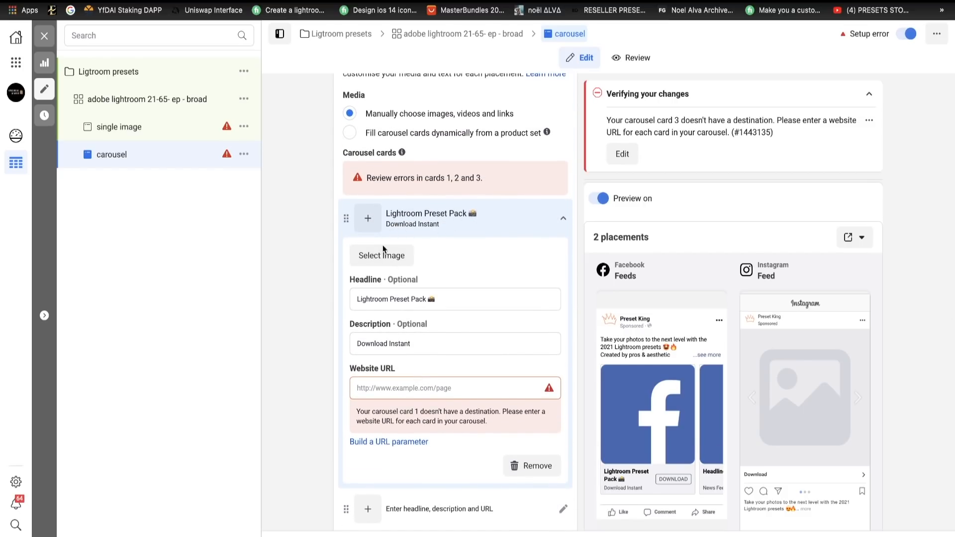
click(382, 254)
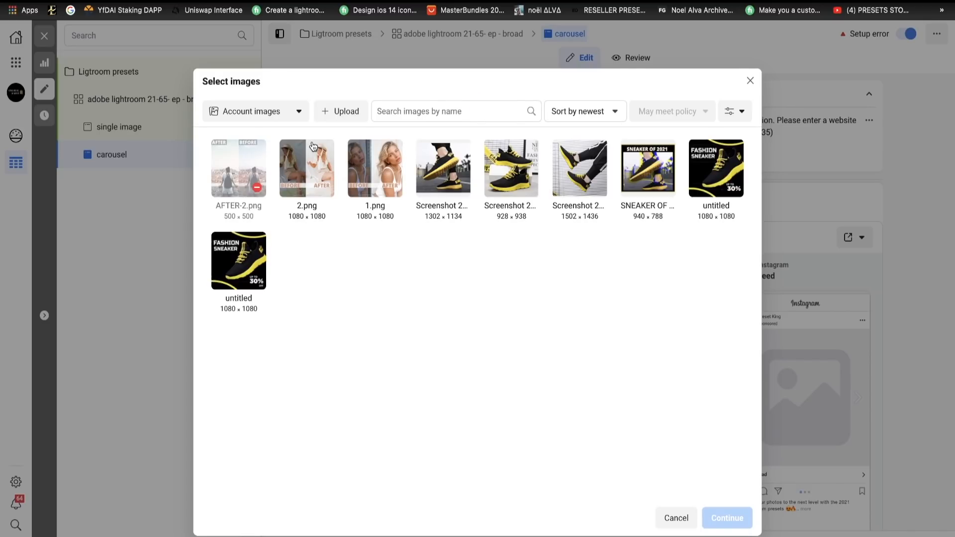
click(332, 115)
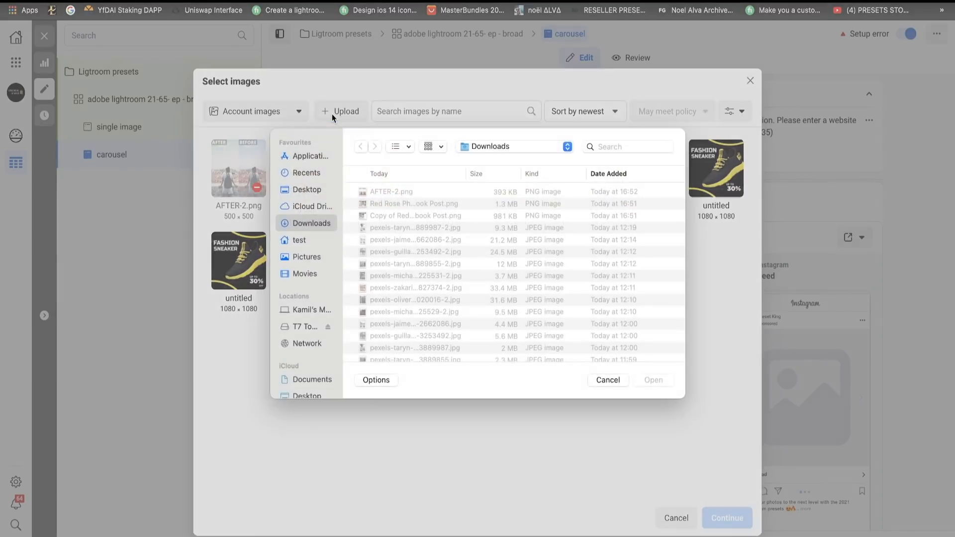
click(381, 221)
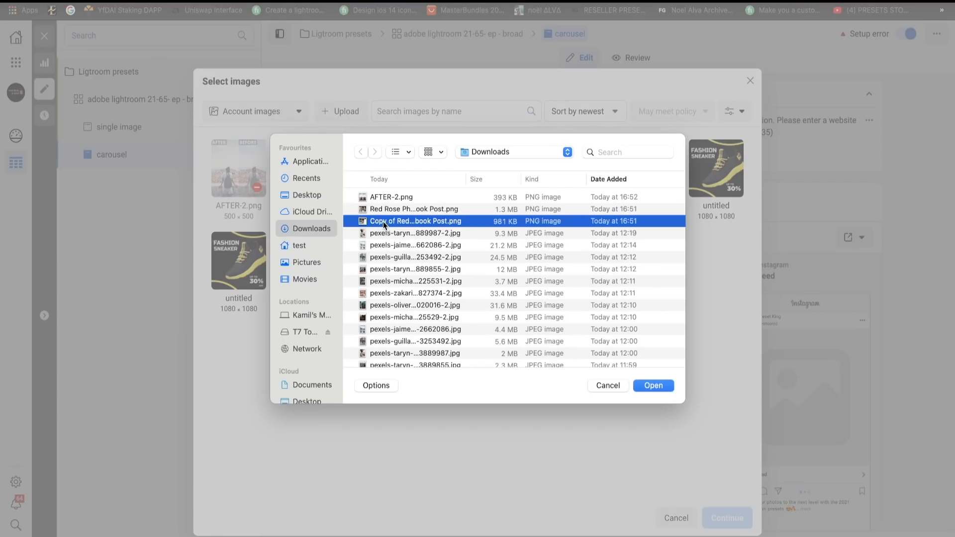
click(654, 387)
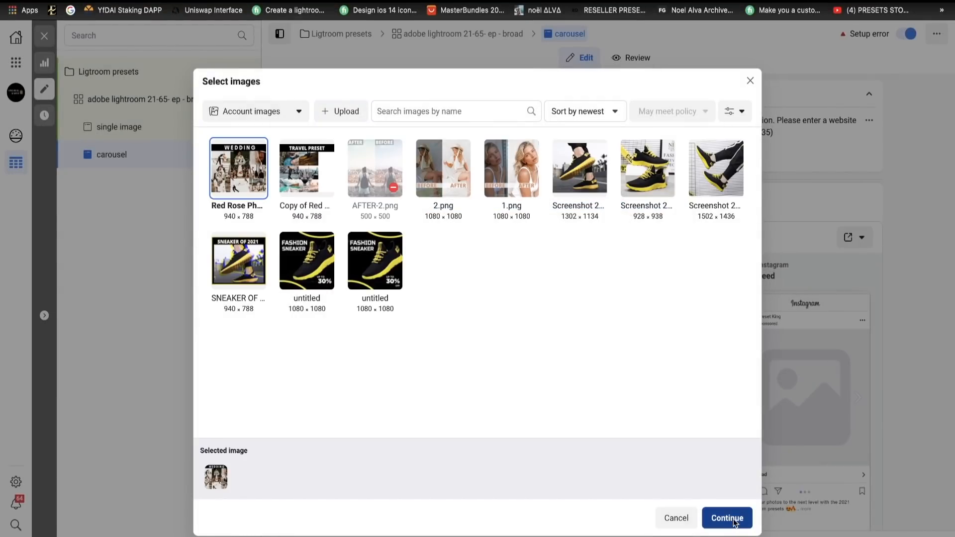
click(734, 522)
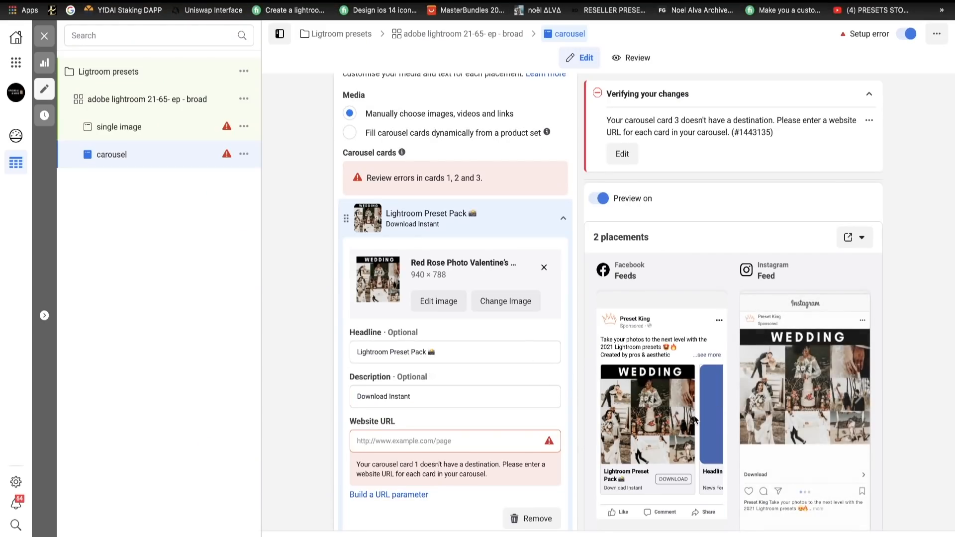
- Replace "Lightroom" with "Wedding" in the first carousel card's headline
scroll(712, 374, down, 1)
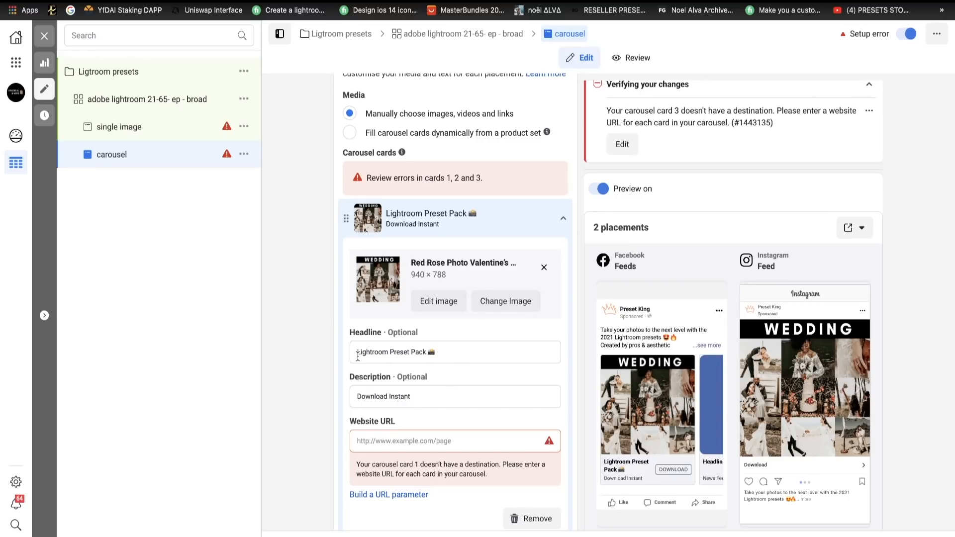
drag(358, 350, 412, 351)
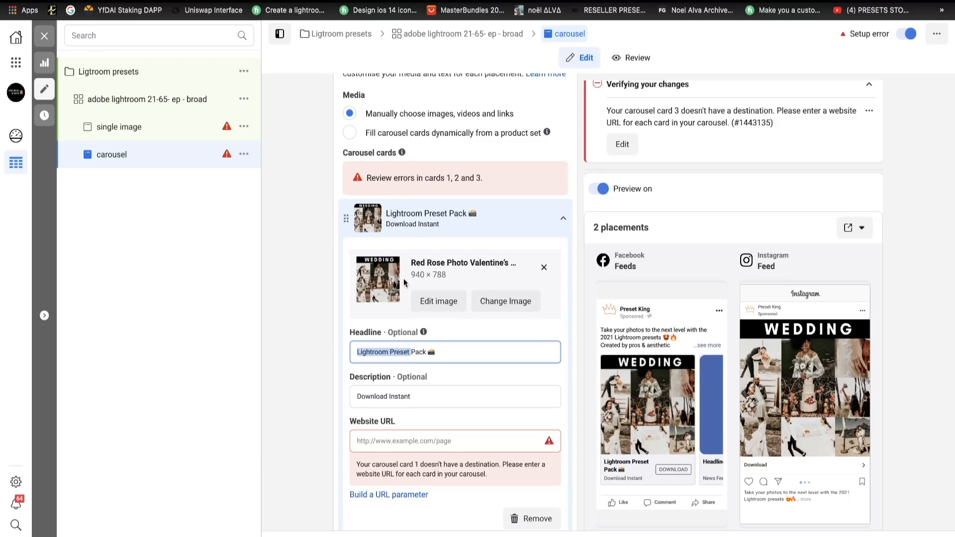
click(401, 352)
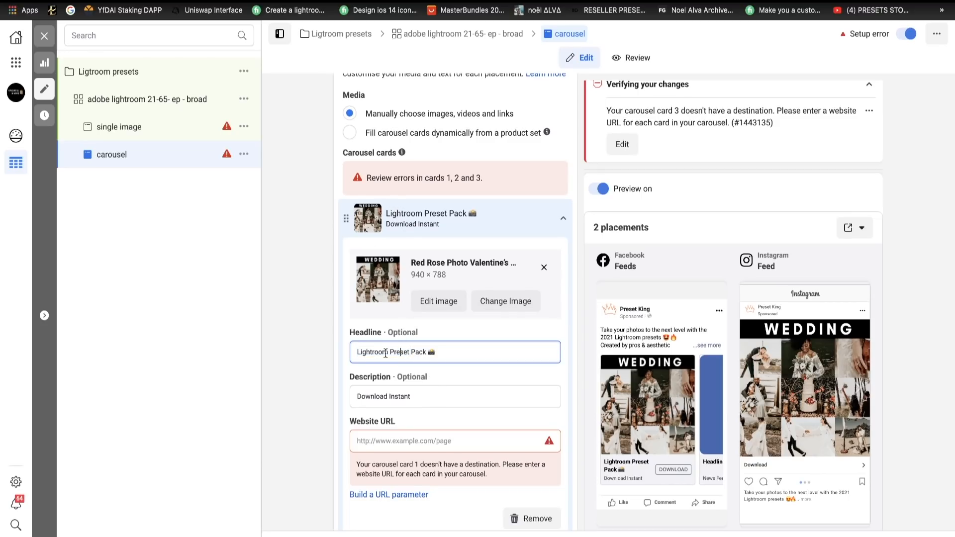
drag(376, 353, 341, 353)
key(BackSpace)
text(Wedding)
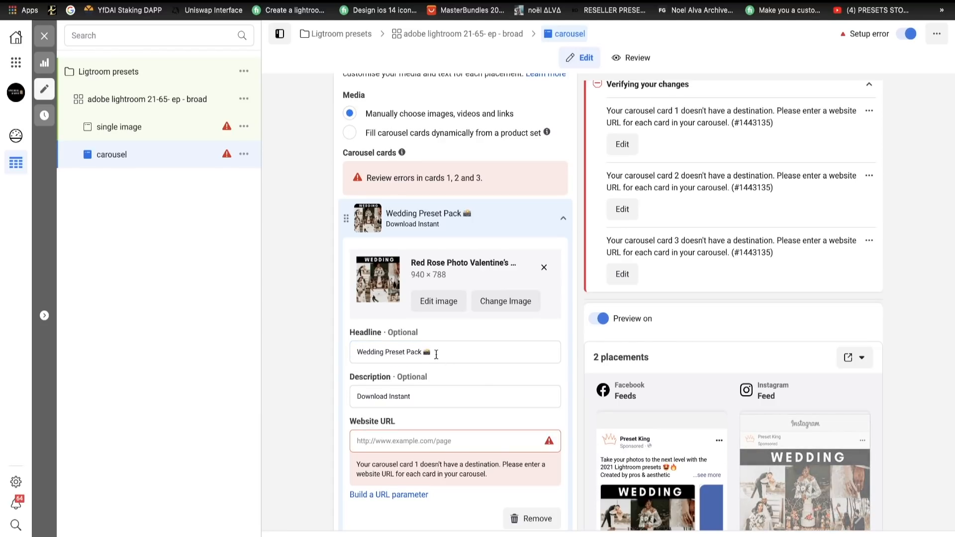
- Replace the camera emoji in the "Wedding Preset Pack" headline with the bride-with-veil emoji, found by searching emojis for "wedding"
key(BackSpace)
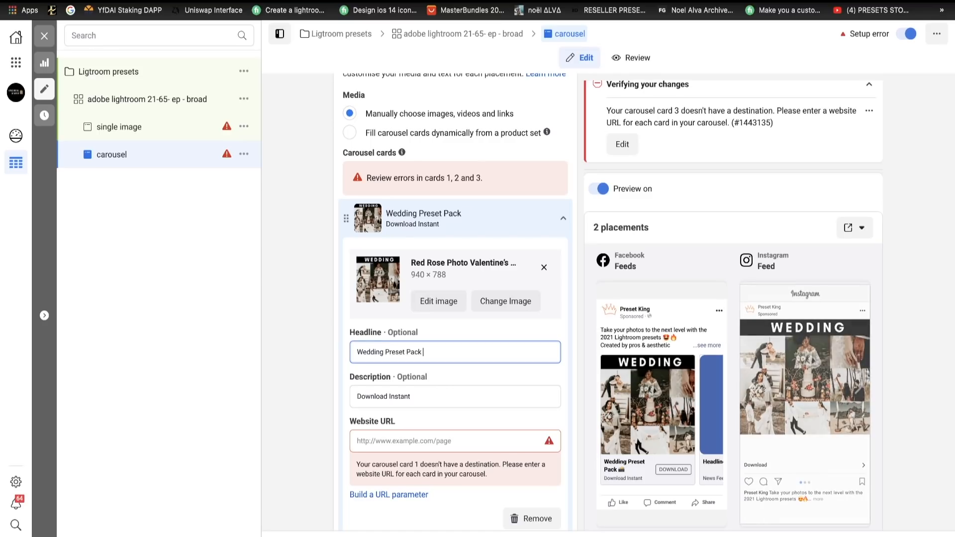
key(ctrl+super+space)
text(werddi)
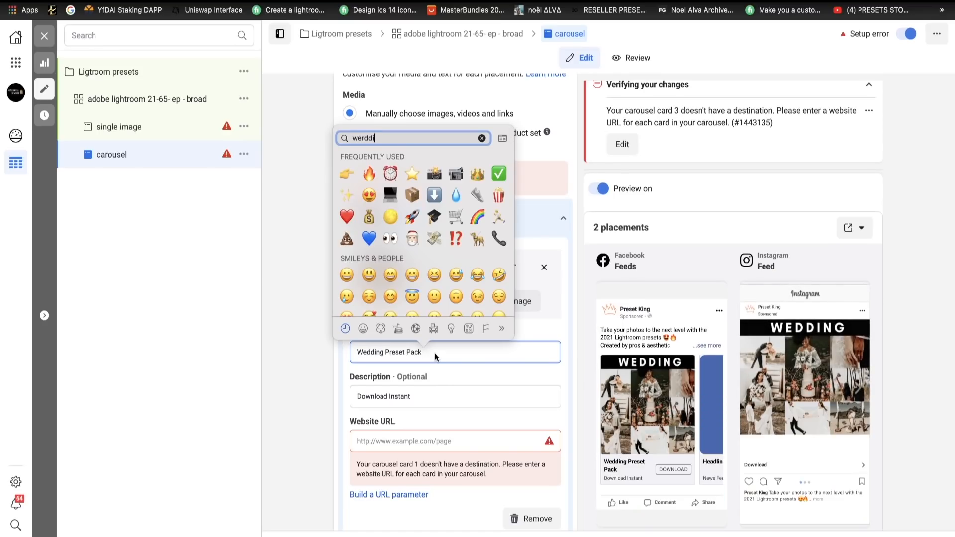
key(BackSpace)
key(BackSpace)
key(BackSpace)
key(BackSpace)
text(dd)
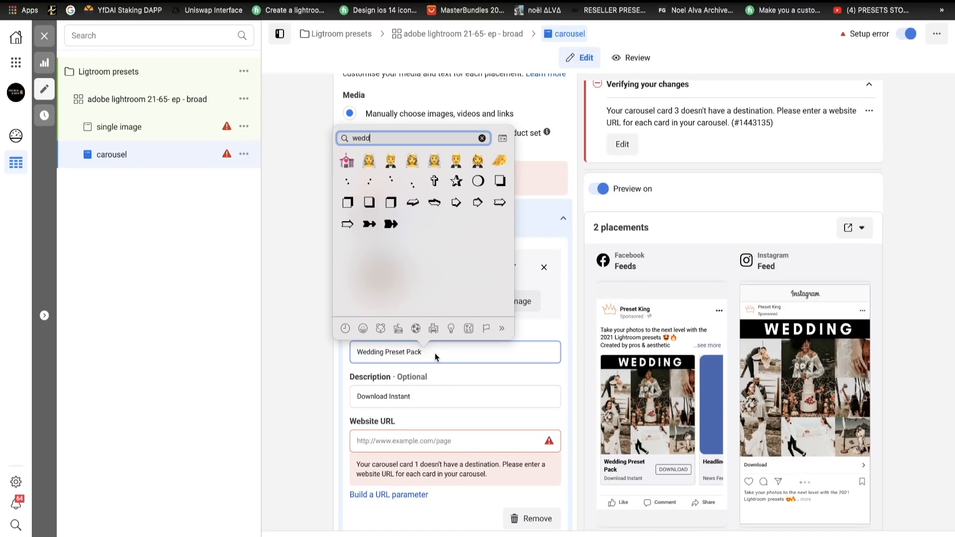
text(ing)
click(369, 159)
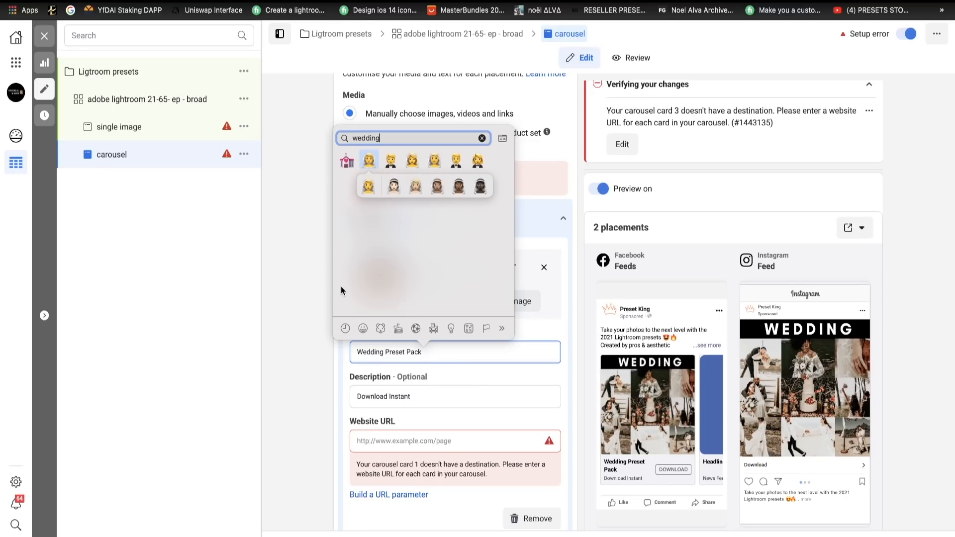
key(Return)
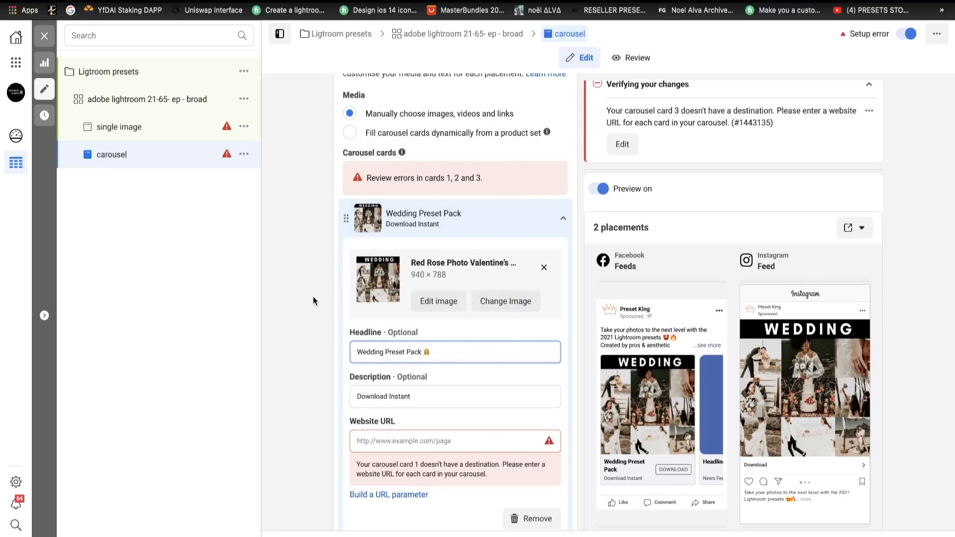
- Fill in the second carousel card with headline "Lightroom Preset Pack 📸" and description "Download Instant"
scroll(667, 443, down, 3)
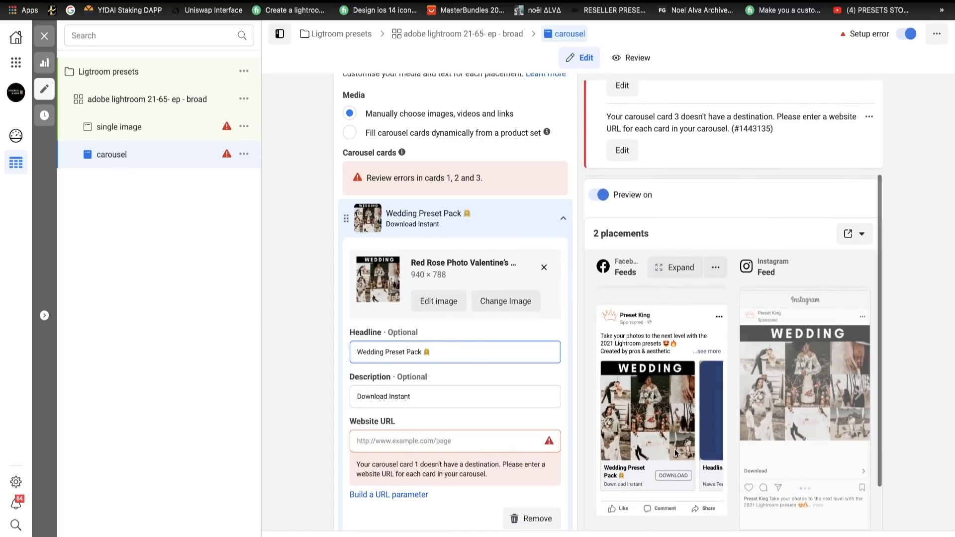
scroll(674, 451, down, 2)
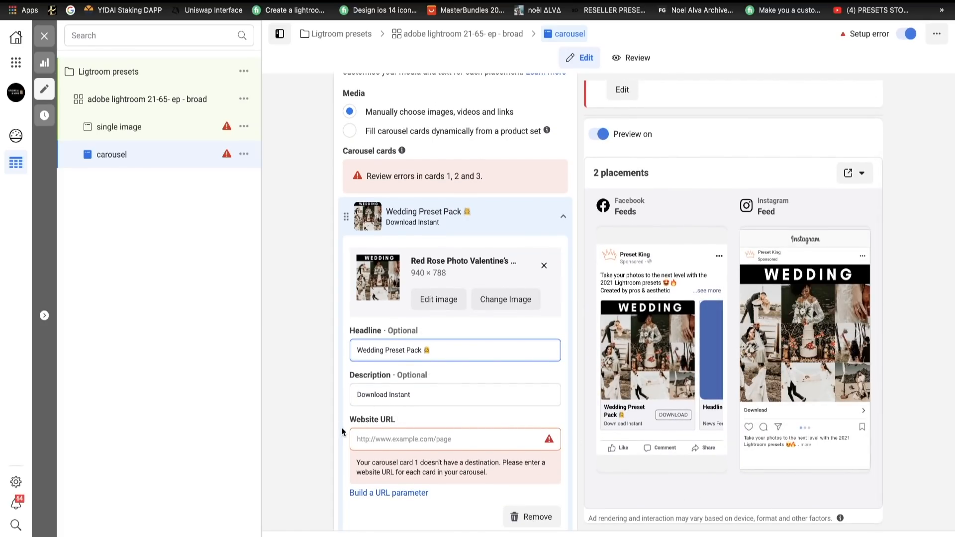
scroll(345, 432, down, 5)
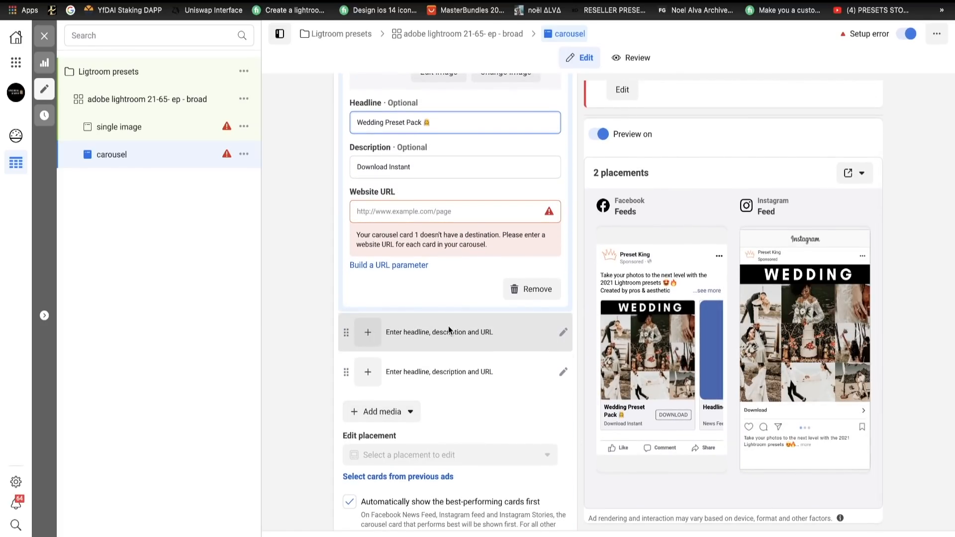
click(449, 331)
scroll(440, 321, up, 3)
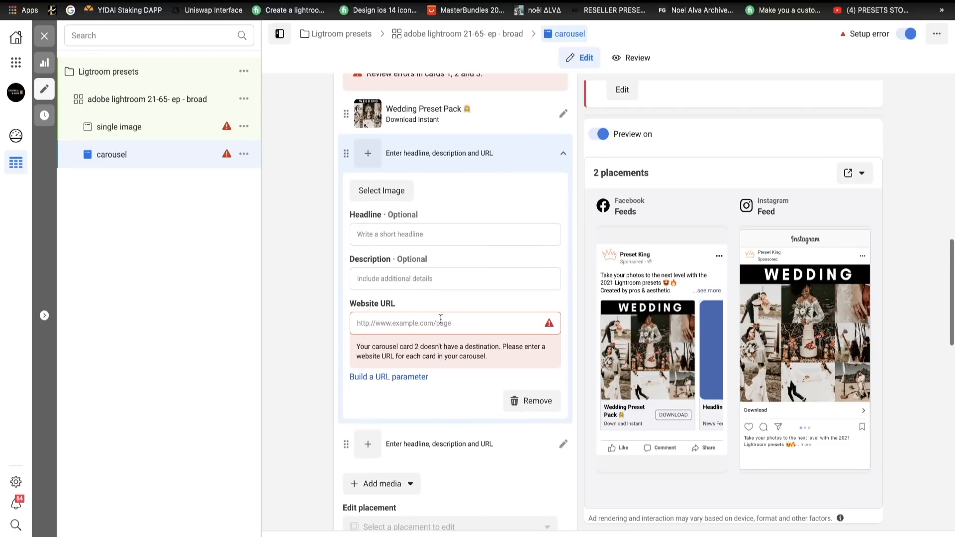
scroll(432, 317, up, 1)
click(418, 324)
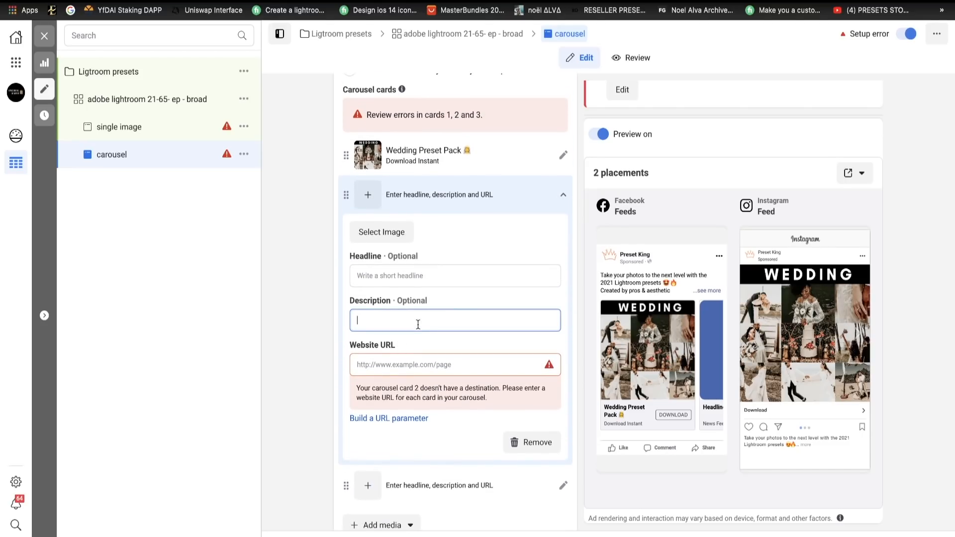
text(Dowe)
key(BackSpace)
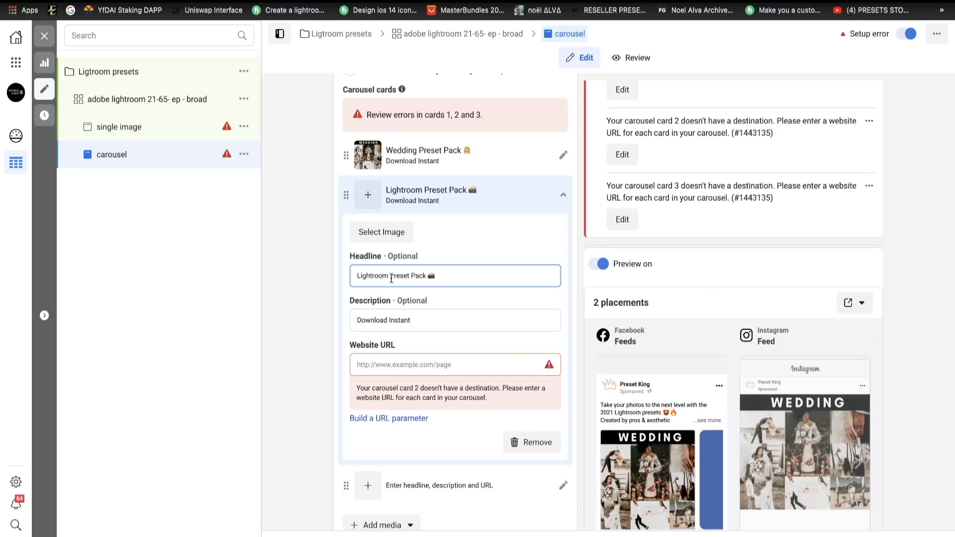
- Replace "Lightroom" with "Travel" in the second carousel card's headline
drag(391, 277, 345, 278)
key(BackSpace)
text(Trav)
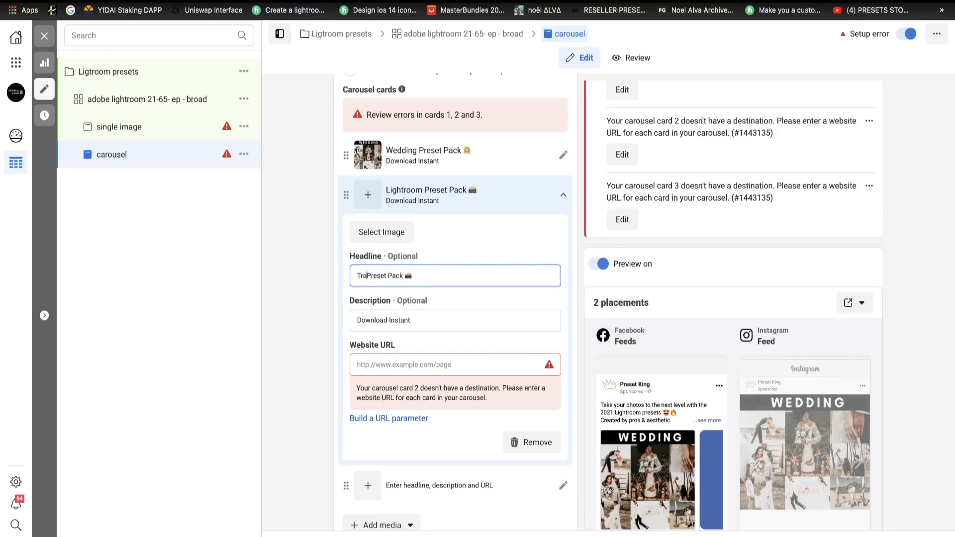
text(el)
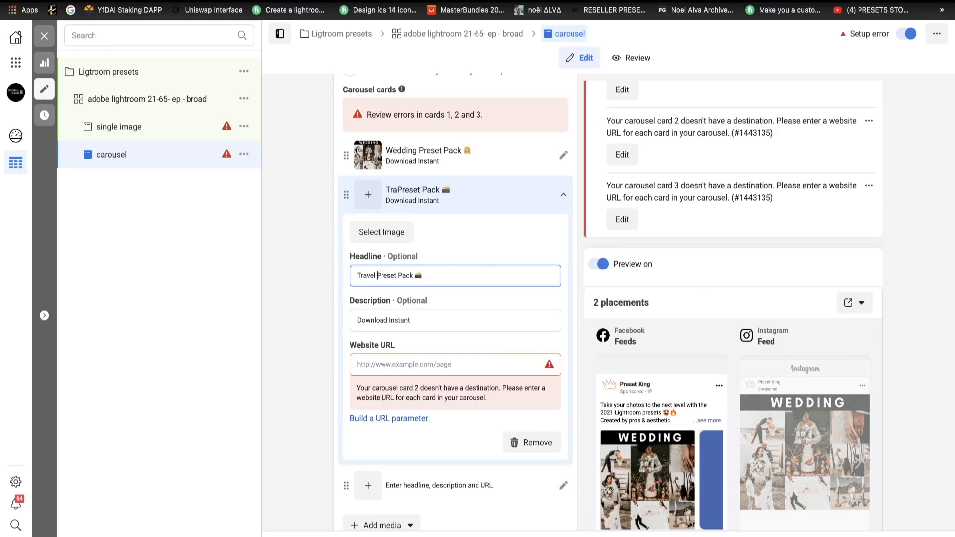
click(299, 306)
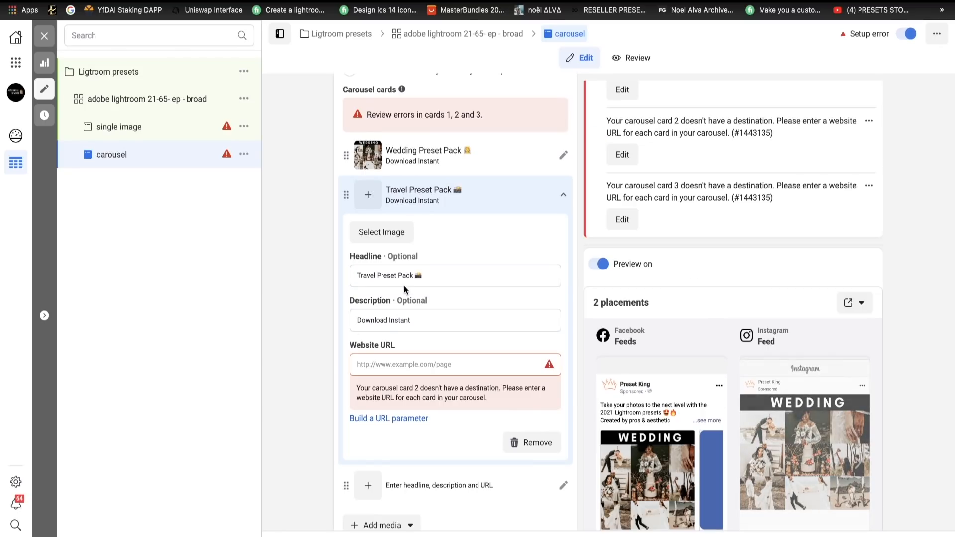
- Replace the camera emoji in the "Travel Preset Pack" headline with the globe emoji, found by searching emojis for "world"
click(448, 273)
key(BackSpace)
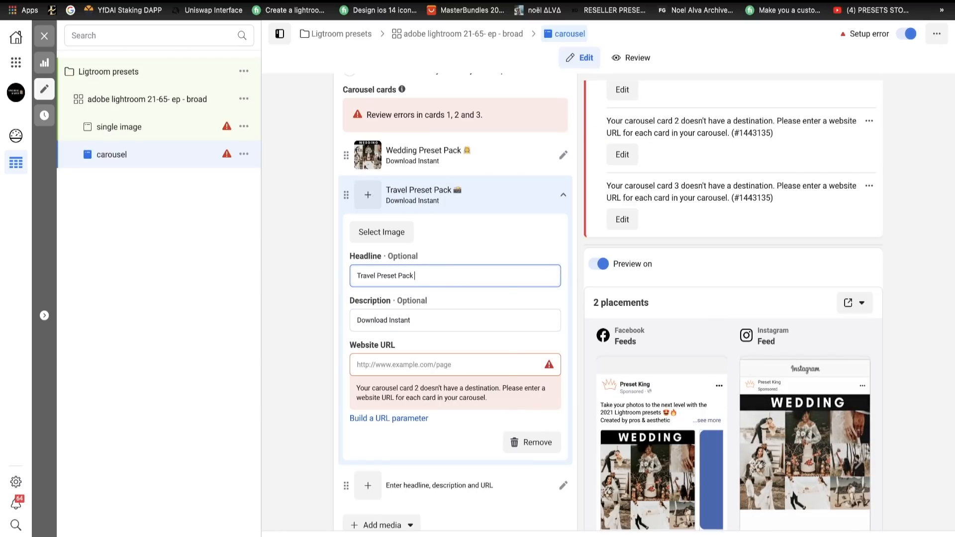
key(ctrl+super+space)
text(wo)
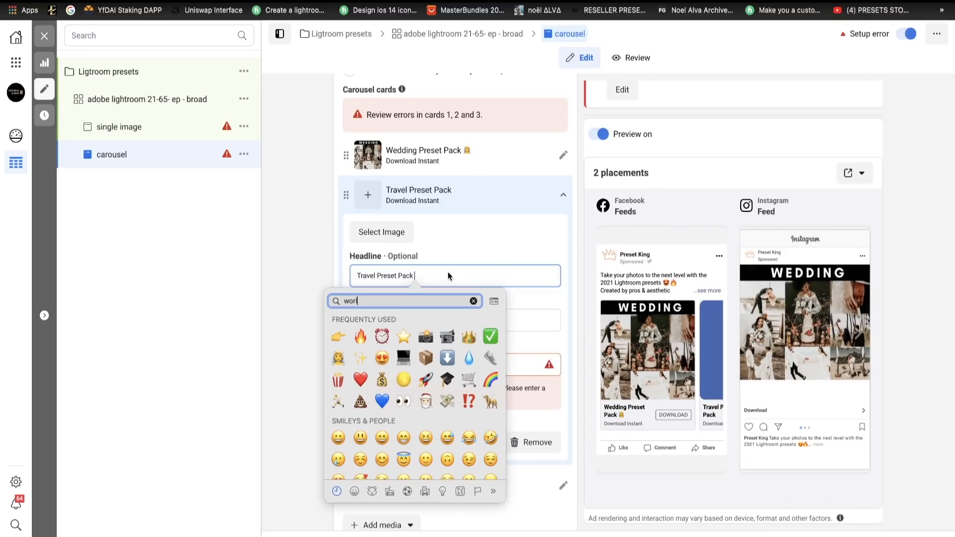
text(rld)
key(Return)
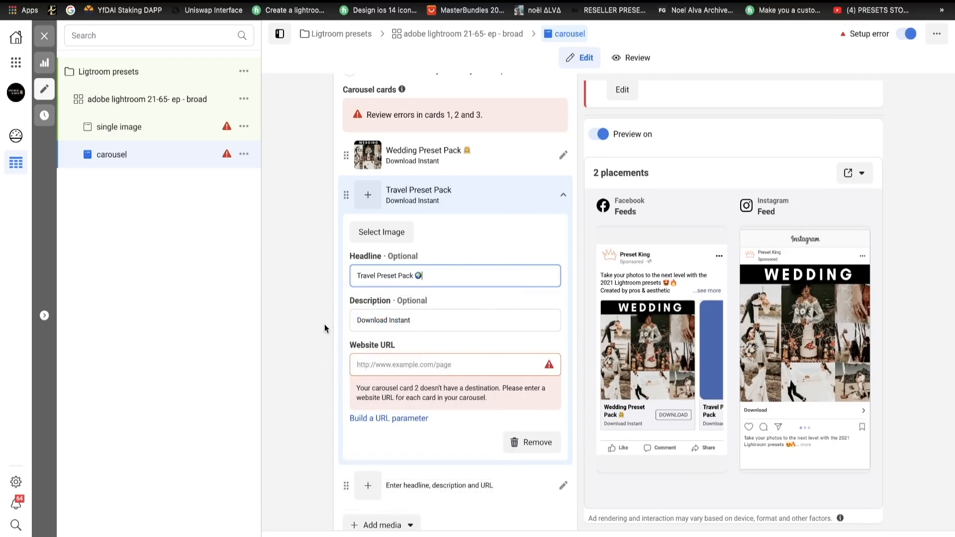
- Use the uploaded "TRAVEL PRESET" collage as the second carousel card's image and collapse that card
click(382, 232)
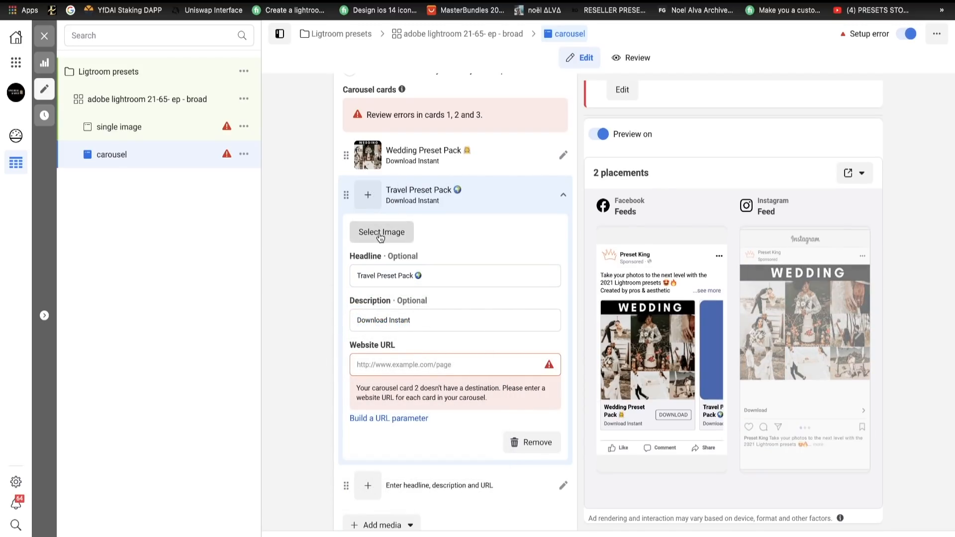
click(307, 168)
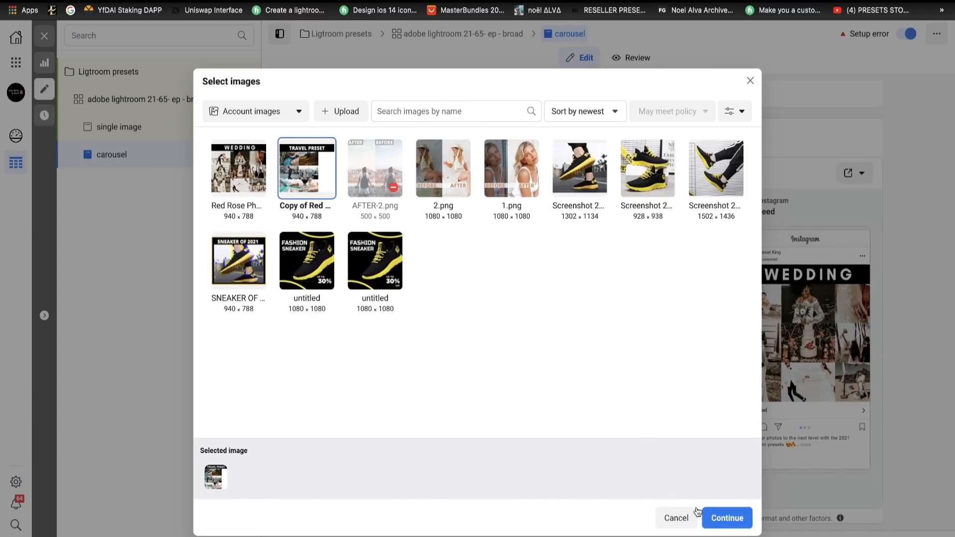
click(727, 518)
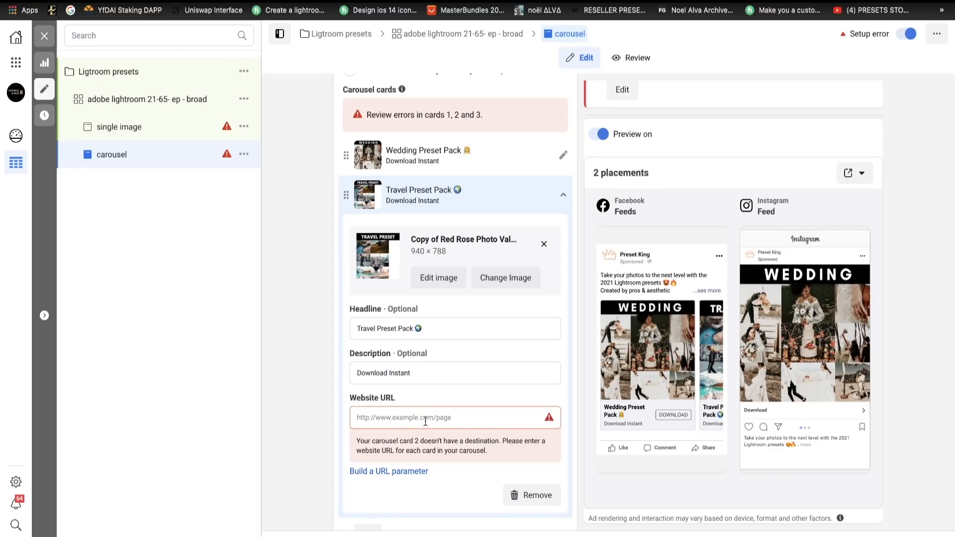
scroll(347, 429, down, 8)
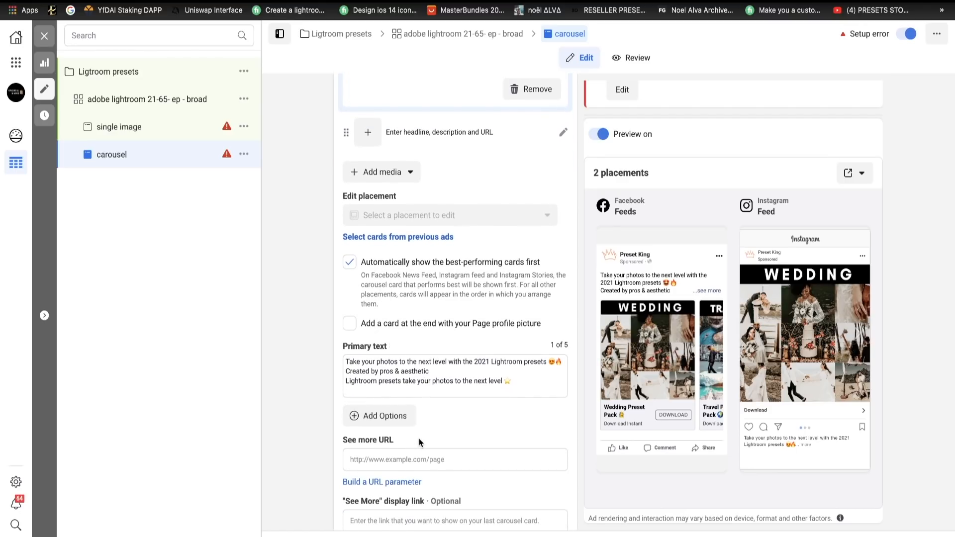
scroll(419, 438, up, 10)
scroll(419, 438, down, 1)
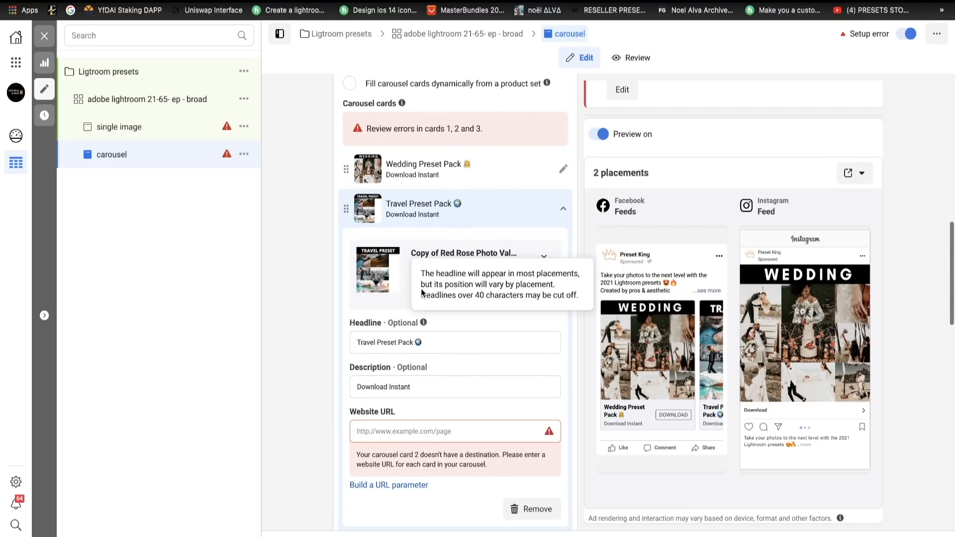
click(435, 210)
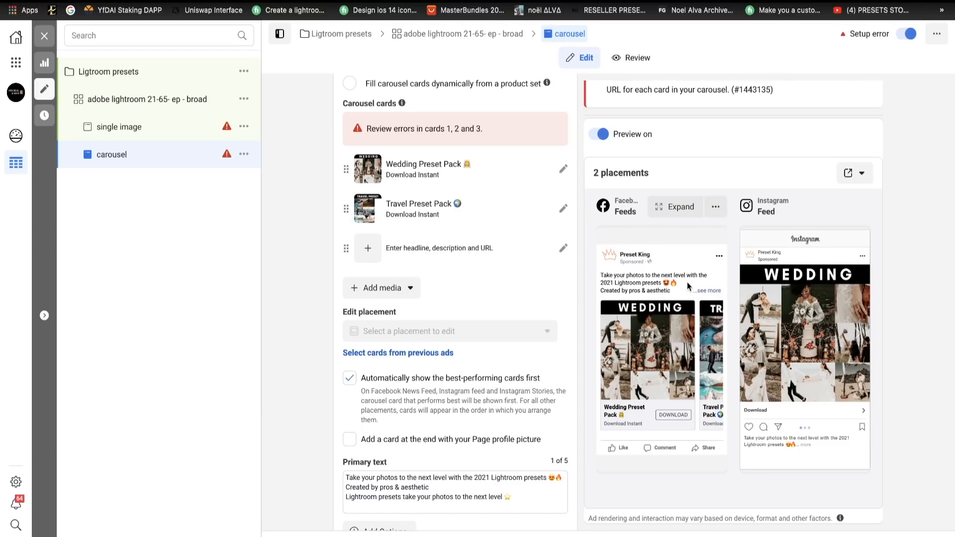
- Expand the carousel ad's Facebook feed preview and switch it to Desktop News Feed
click(686, 206)
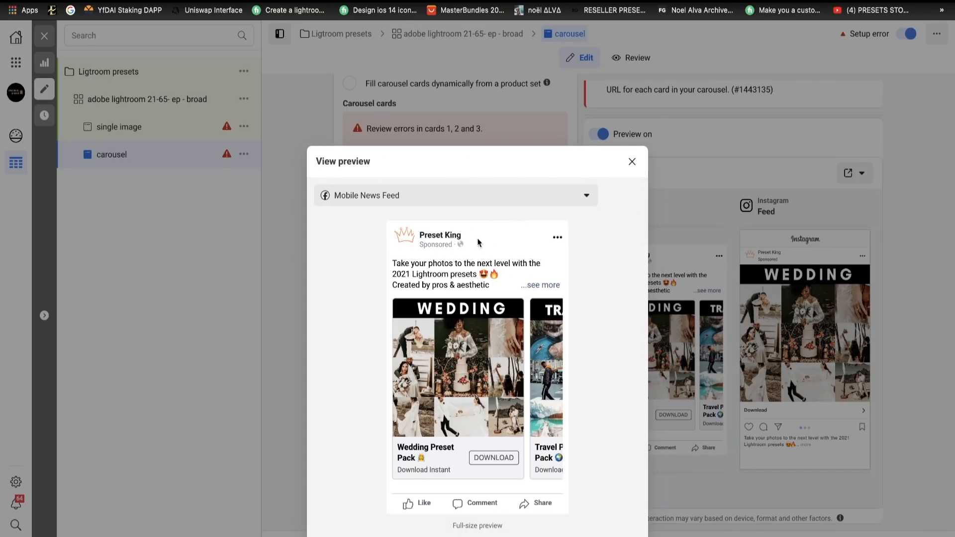
click(451, 202)
click(440, 251)
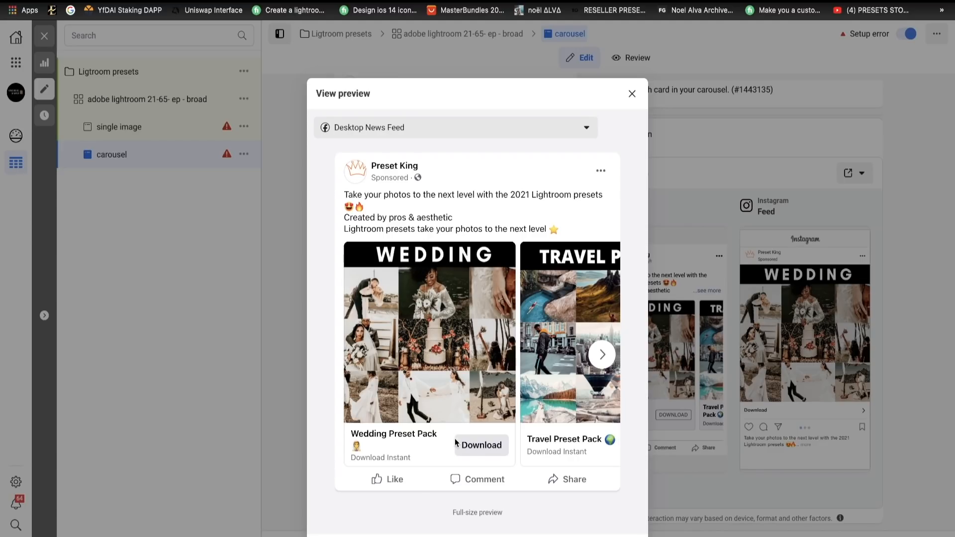
- Advance the carousel ad preview to the next card and close the expanded preview
click(601, 354)
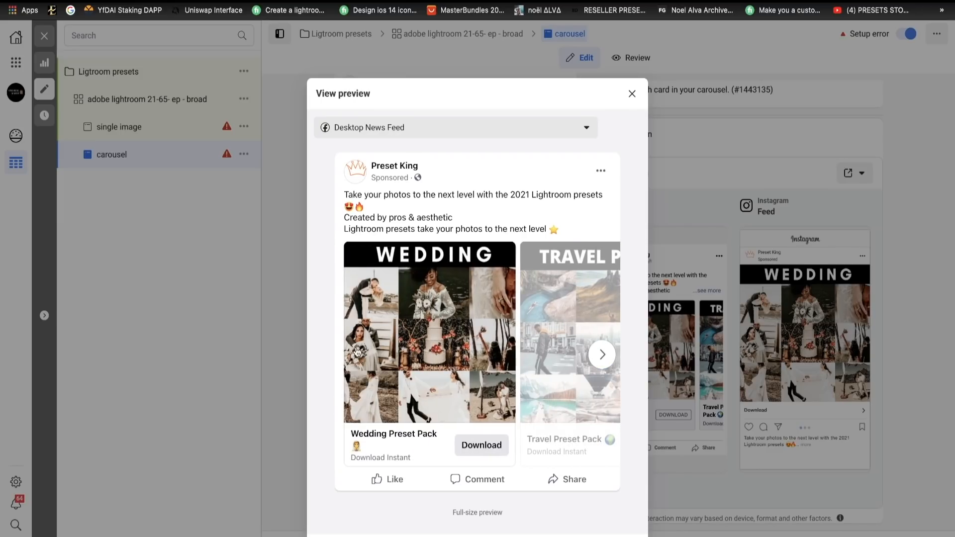
click(632, 95)
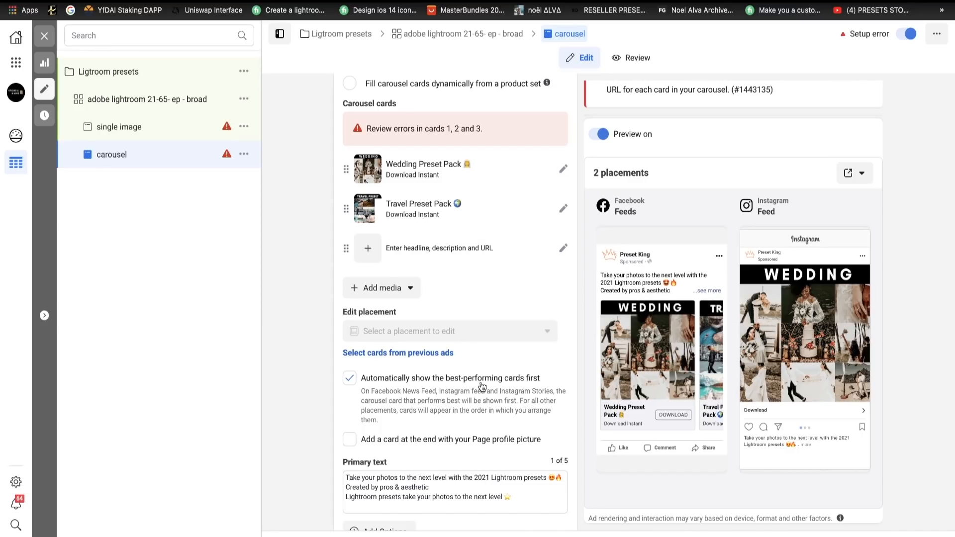
- Duplicate the "adobe lightroom 21-65- ep - broad" ad set 4 times within the original campaign
scroll(481, 384, up, 10)
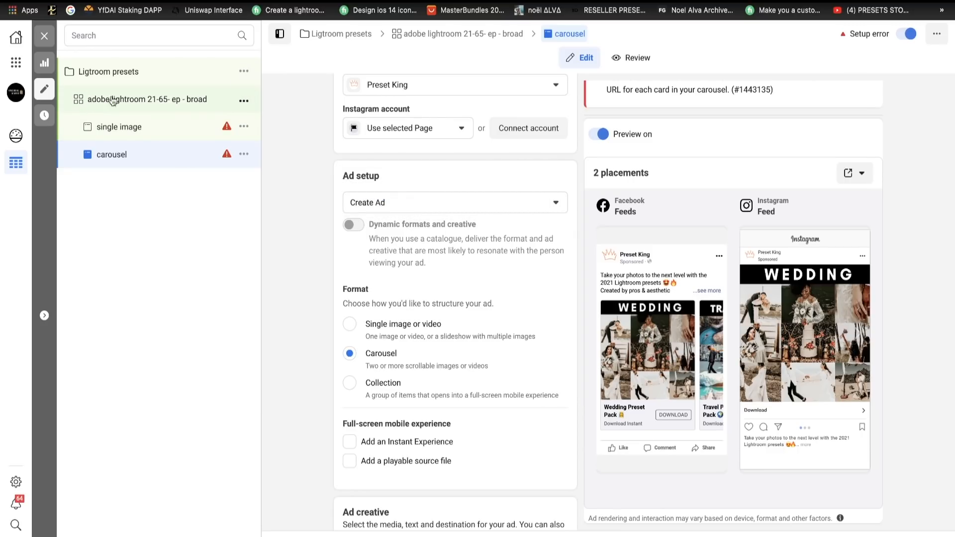
click(80, 101)
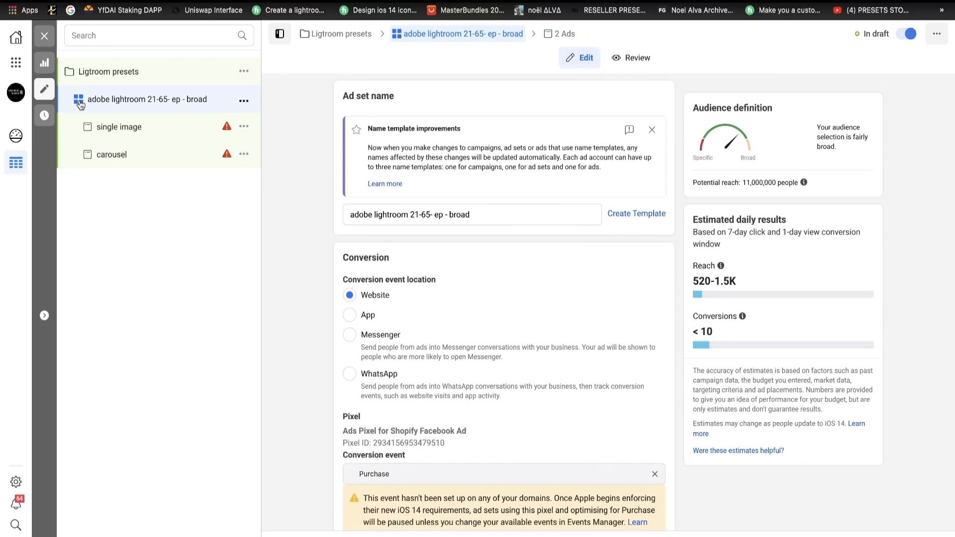
click(244, 101)
click(302, 140)
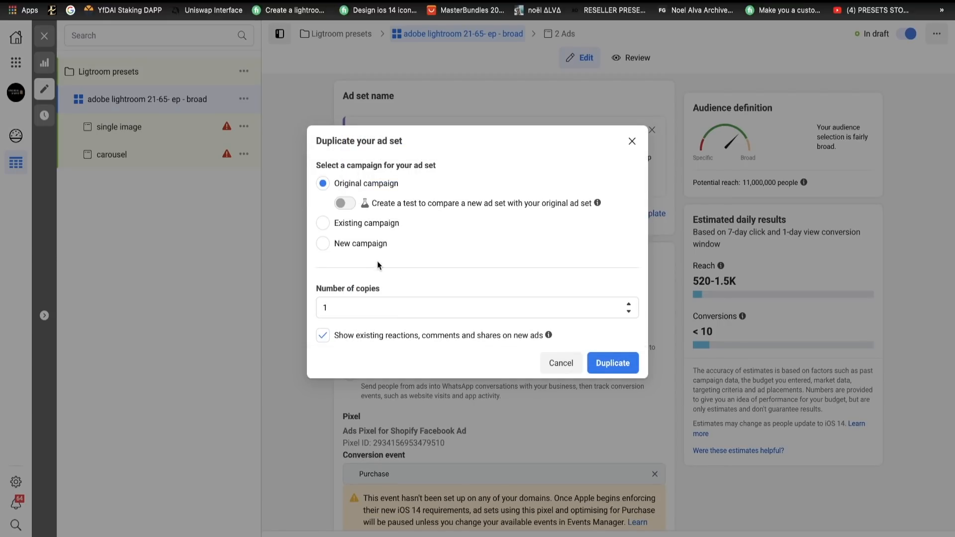
click(340, 309)
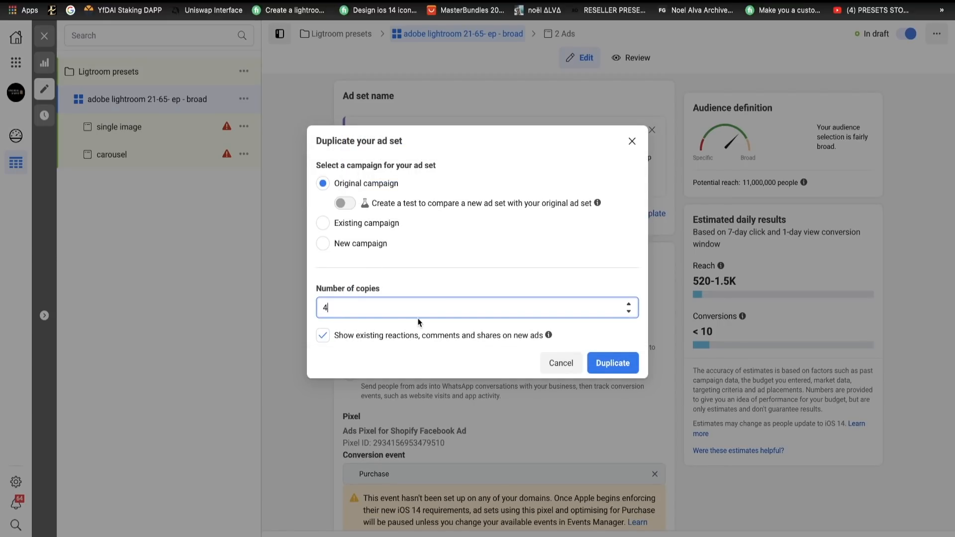
click(618, 364)
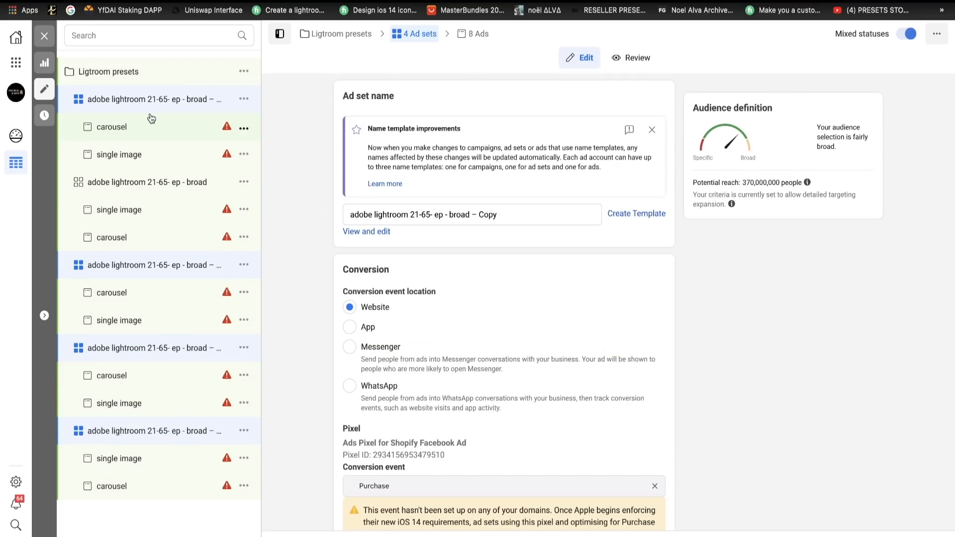
- Replace the Adobe Photoshop Lightroom interest with the suggested Image editing interest in the first ad set copy's detailed targeting
click(76, 102)
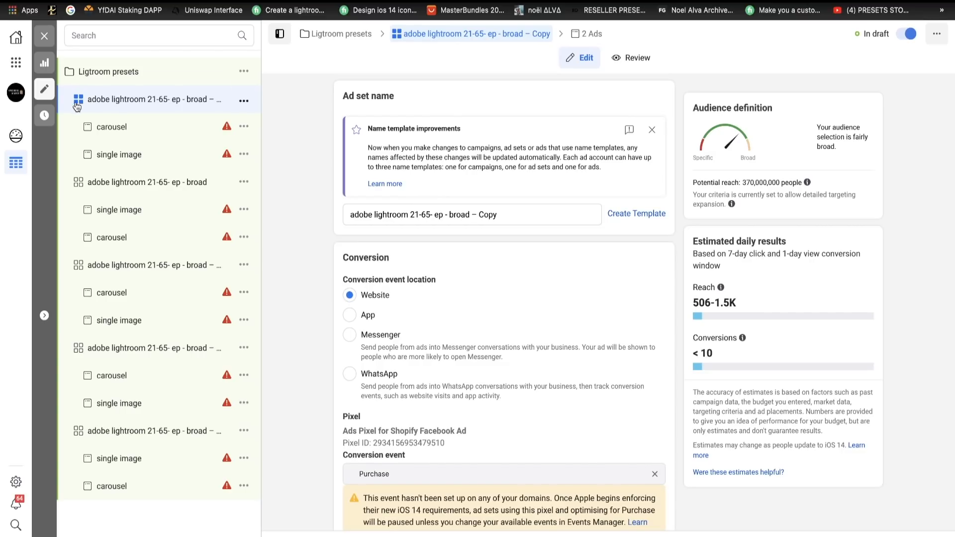
scroll(499, 348, down, 20)
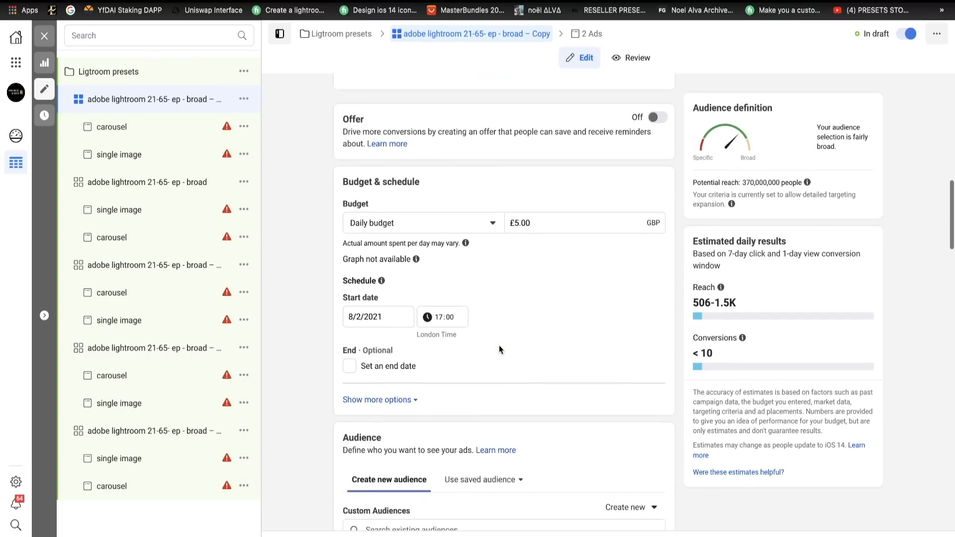
scroll(500, 346, down, 15)
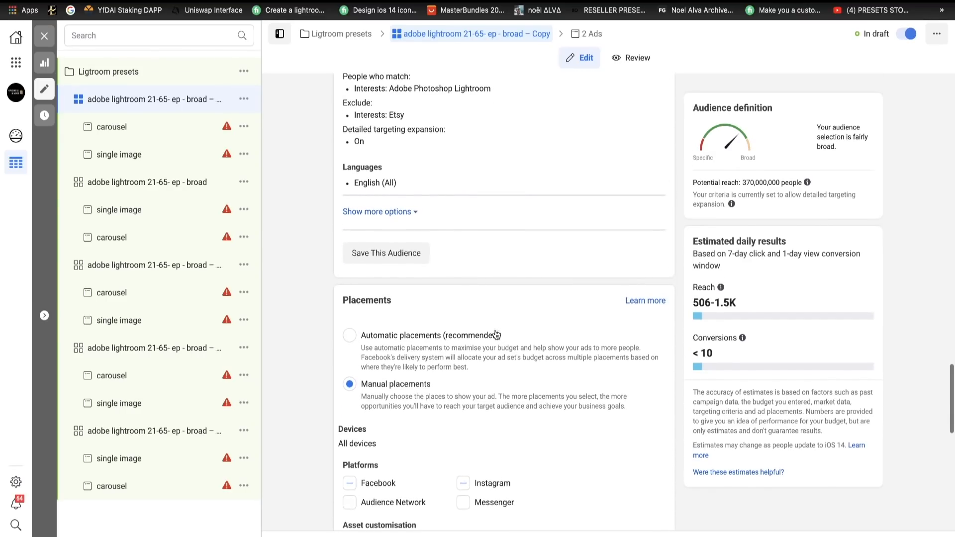
scroll(494, 330, up, 8)
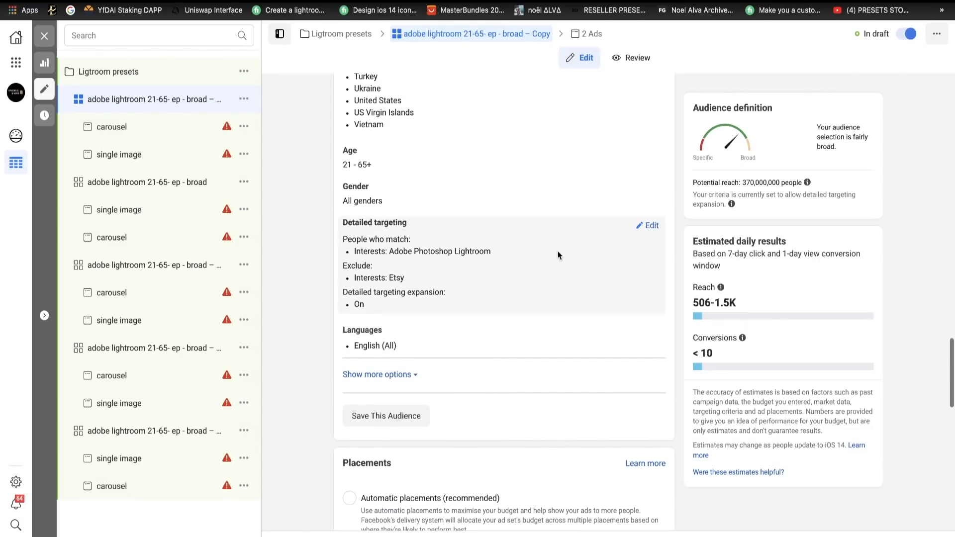
click(652, 228)
click(608, 308)
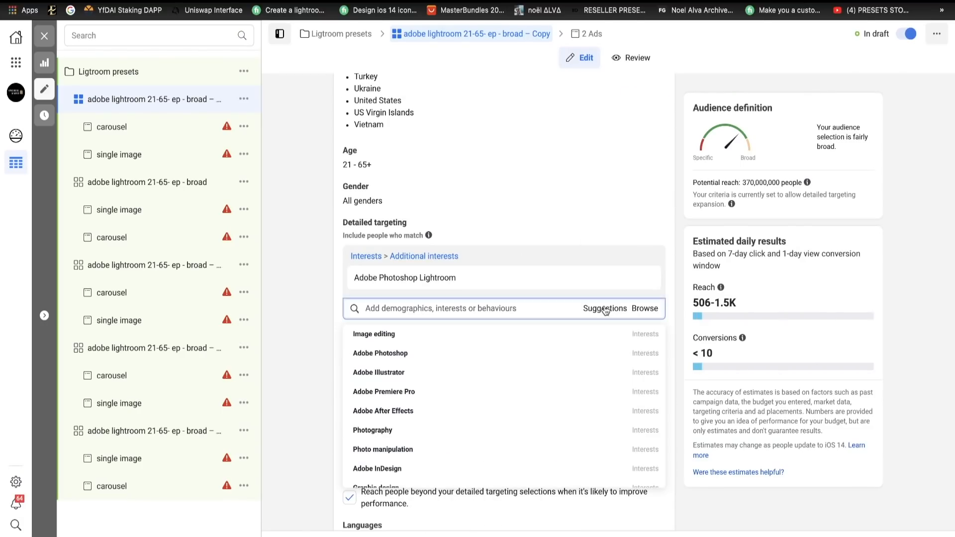
click(377, 338)
click(647, 279)
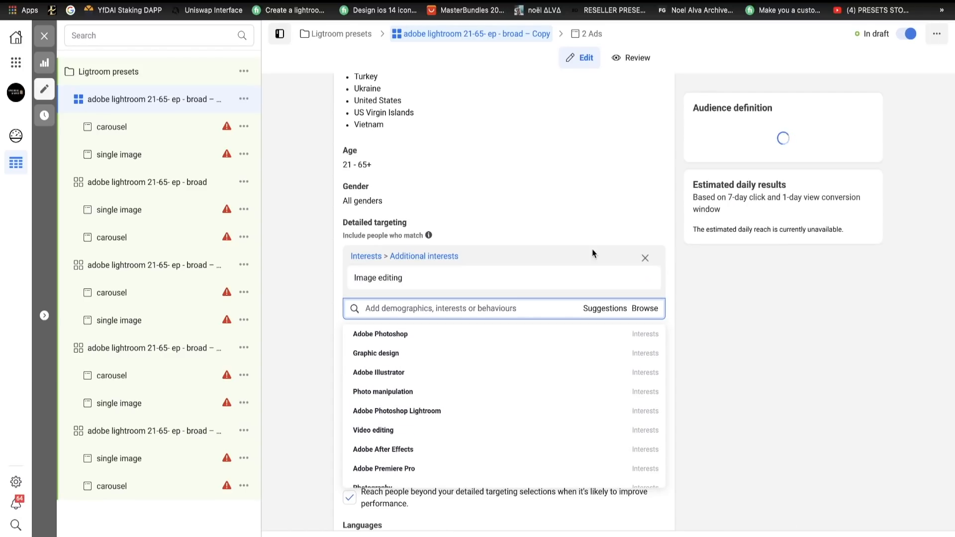
- Replace "adobe lightroom" with "image editing" in the first ad set copy's name
scroll(437, 161, up, 15)
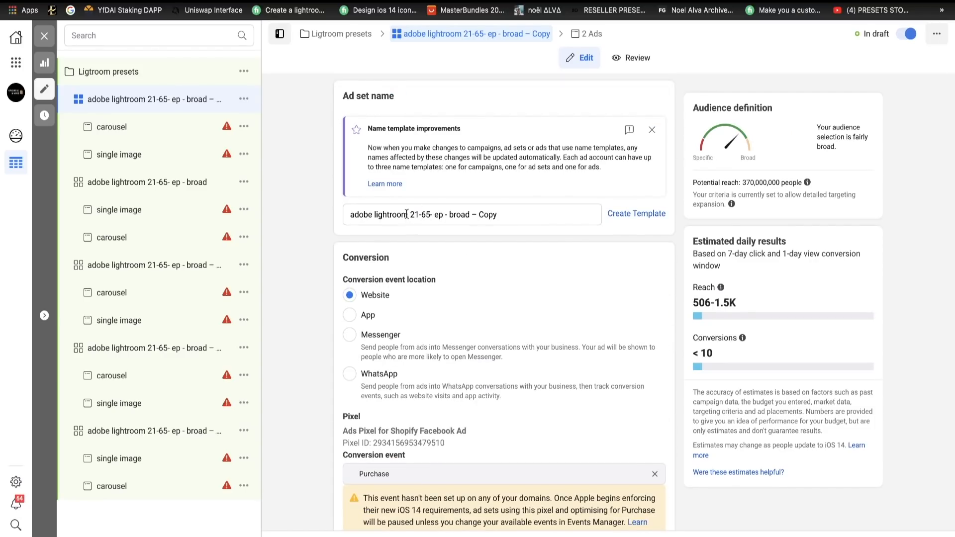
drag(408, 214, 345, 215)
text(image e)
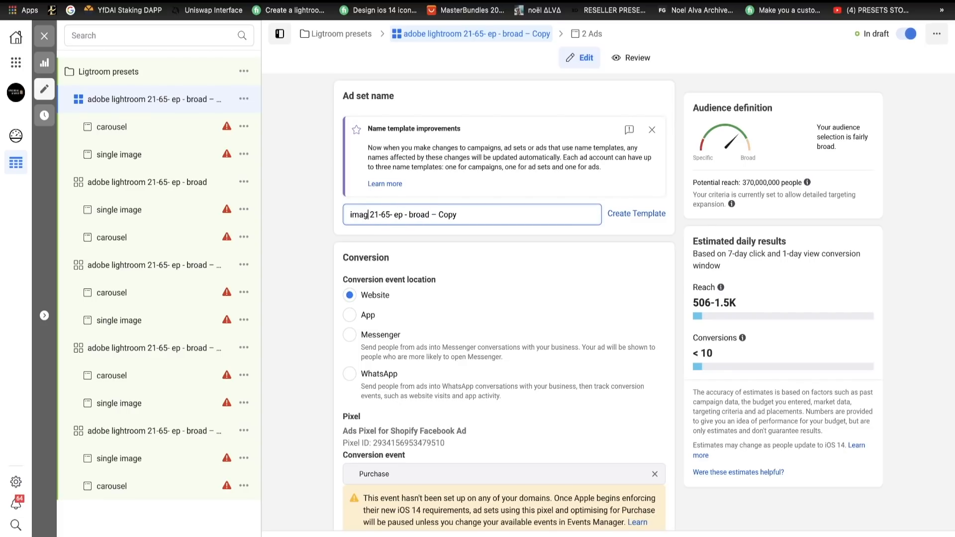
text(diting)
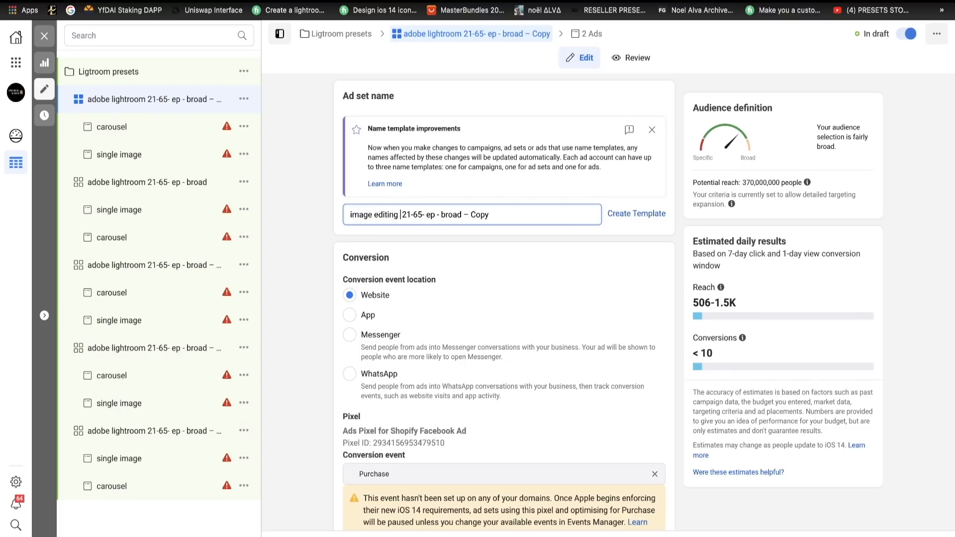
- In the original ad set's detailed targeting, replace the Adobe Photoshop Lightroom interest with Adobe Photoshop
click(147, 188)
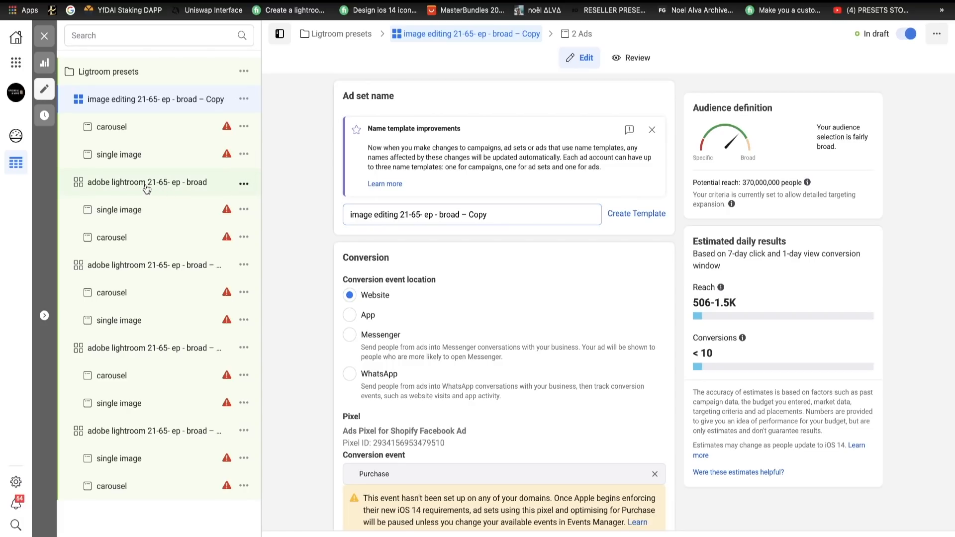
scroll(482, 307, down, 20)
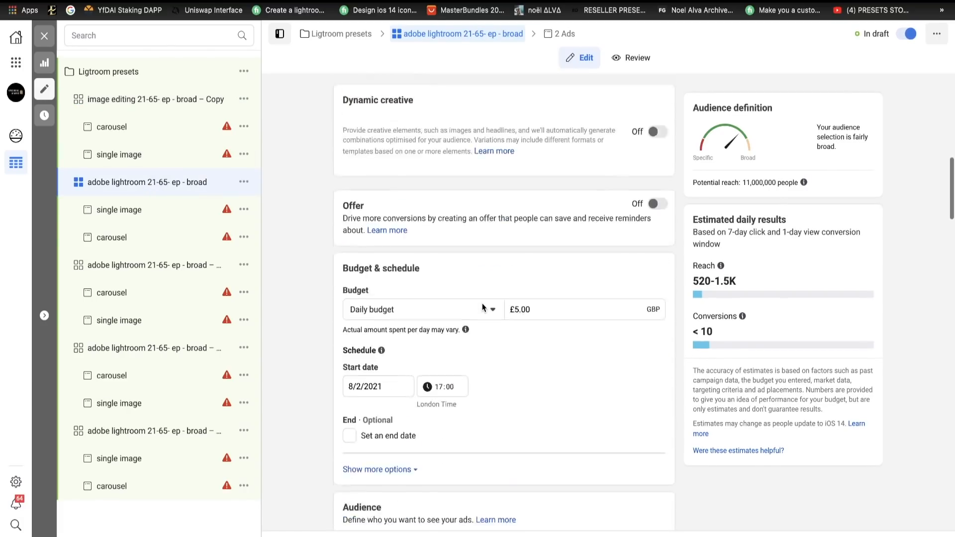
scroll(482, 307, down, 5)
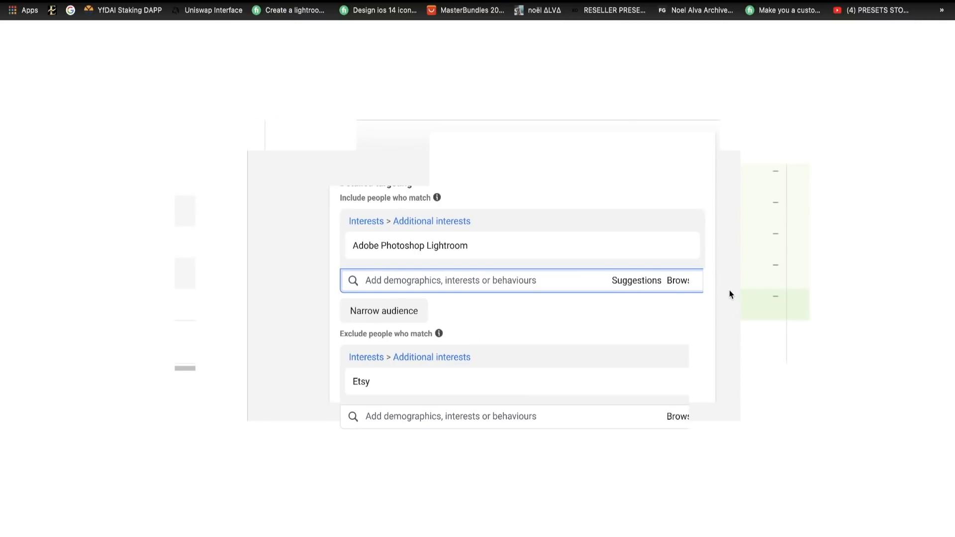
click(603, 278)
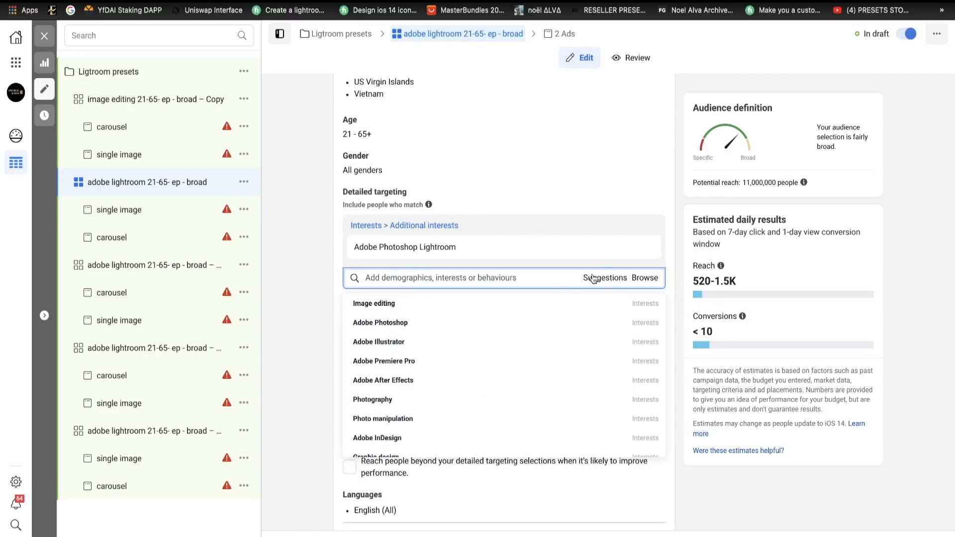
click(463, 330)
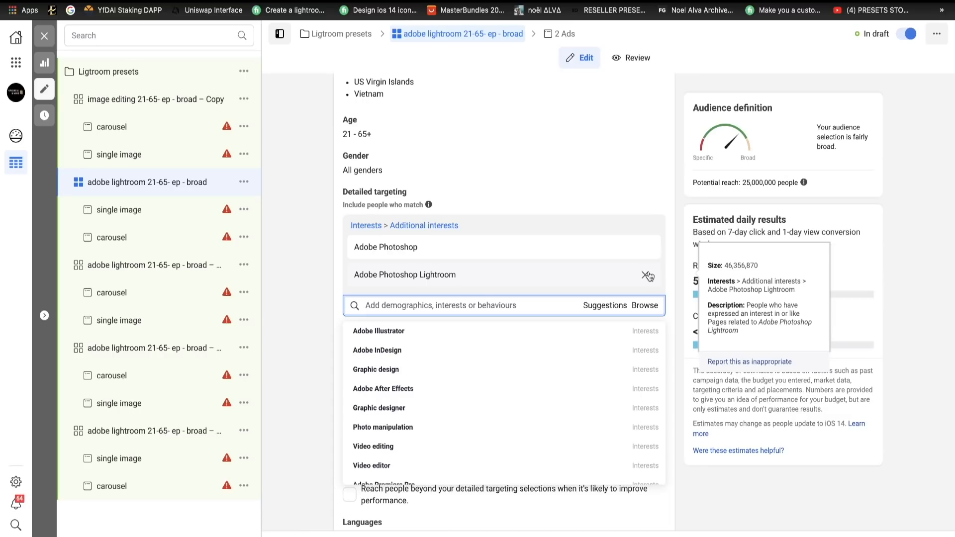
click(647, 275)
- Rename the original ad set as "adobe phtotoshop 21-65- ep - broad"
scroll(542, 208, up, 15)
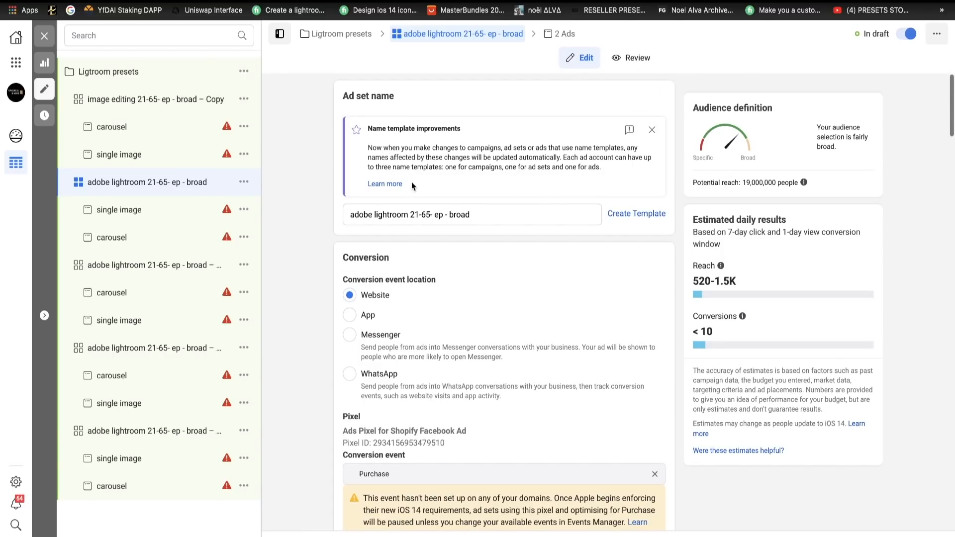
click(406, 215)
key(BackSpace)
key(BackSpace)
key(BackSpace)
key(BackSpace)
key(BackSpace)
key(BackSpace)
key(BackSpace)
key(BackSpace)
key(BackSpace)
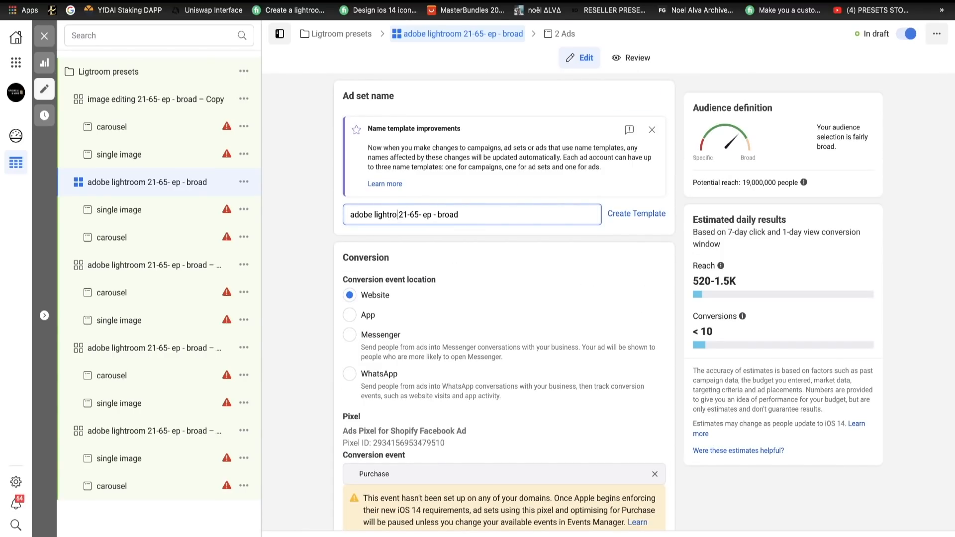
text(phtotoshop)
click(135, 268)
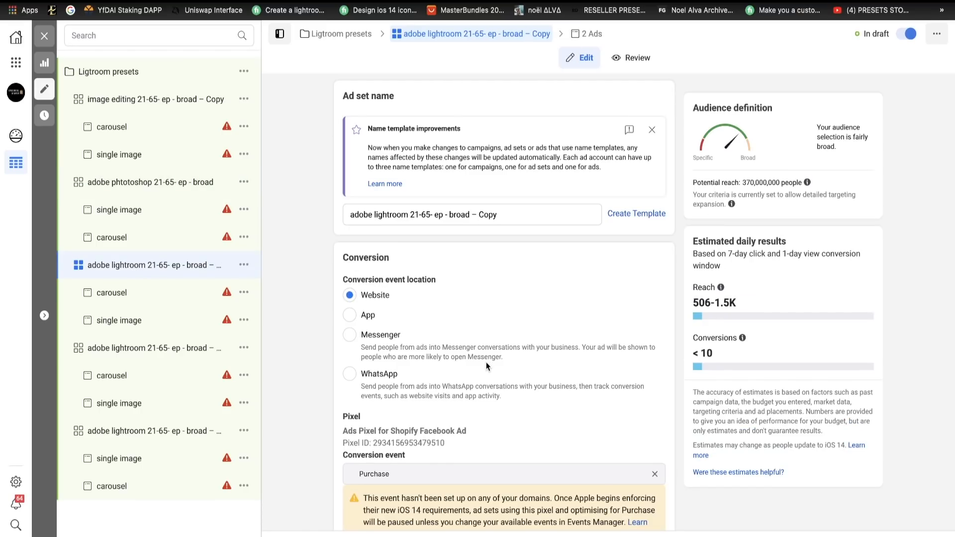
scroll(486, 366, down, 3)
scroll(486, 366, up, 2)
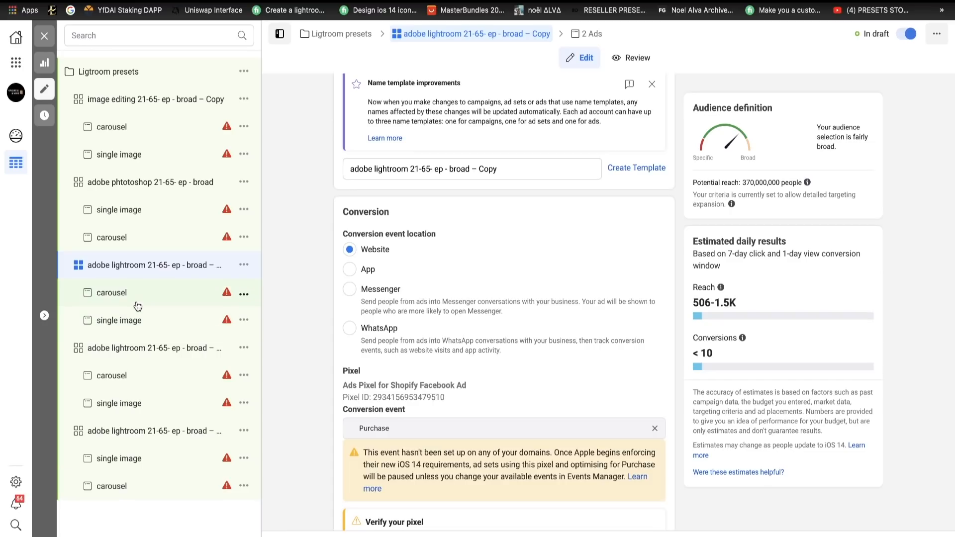
click(122, 354)
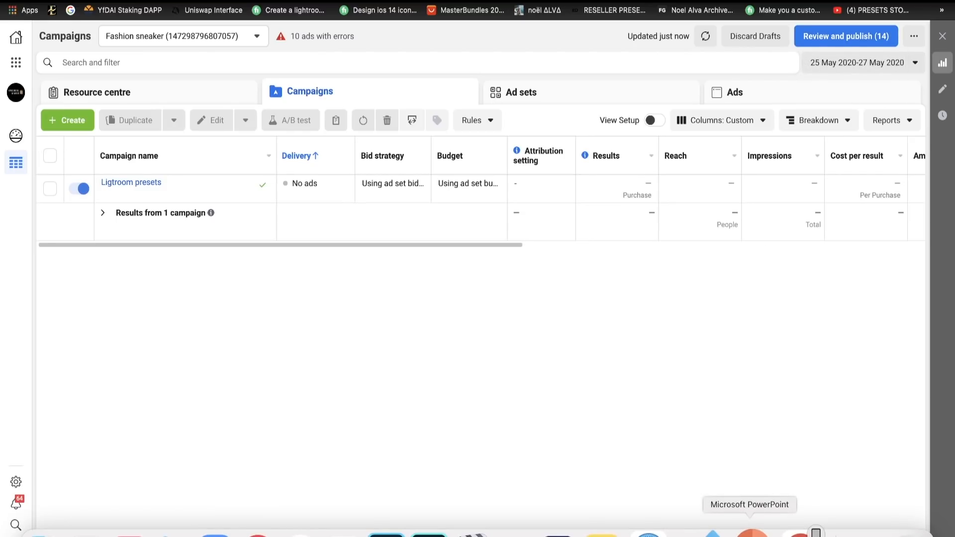
- Switch to Microsoft PowerPoint
click(750, 526)
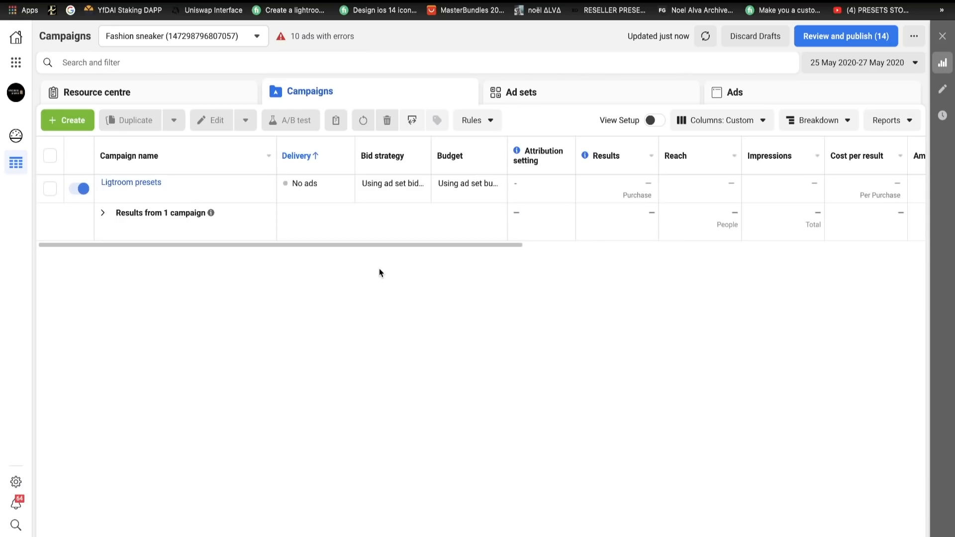
- List the campaign's ad sets and switch the table's columns to the DS preset
click(545, 93)
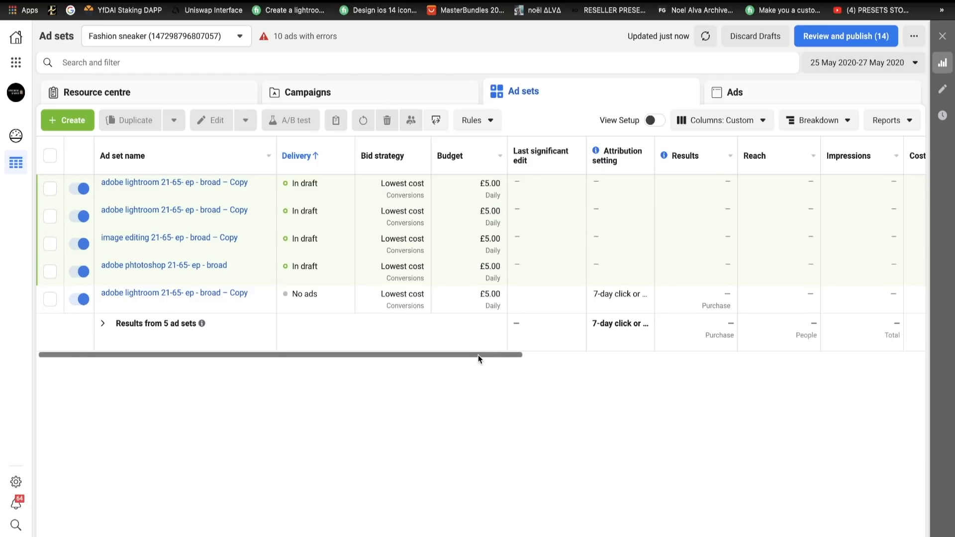
drag(479, 355, 652, 350)
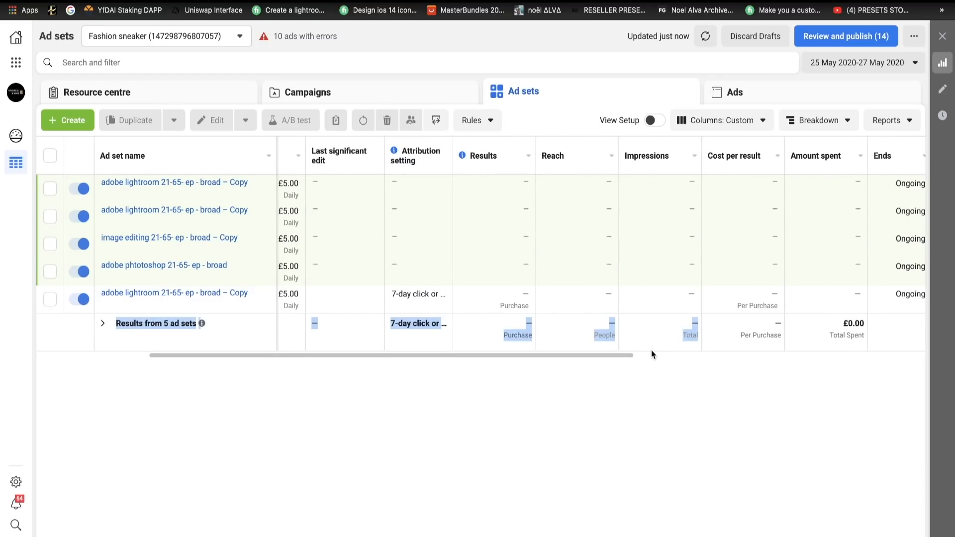
click(752, 121)
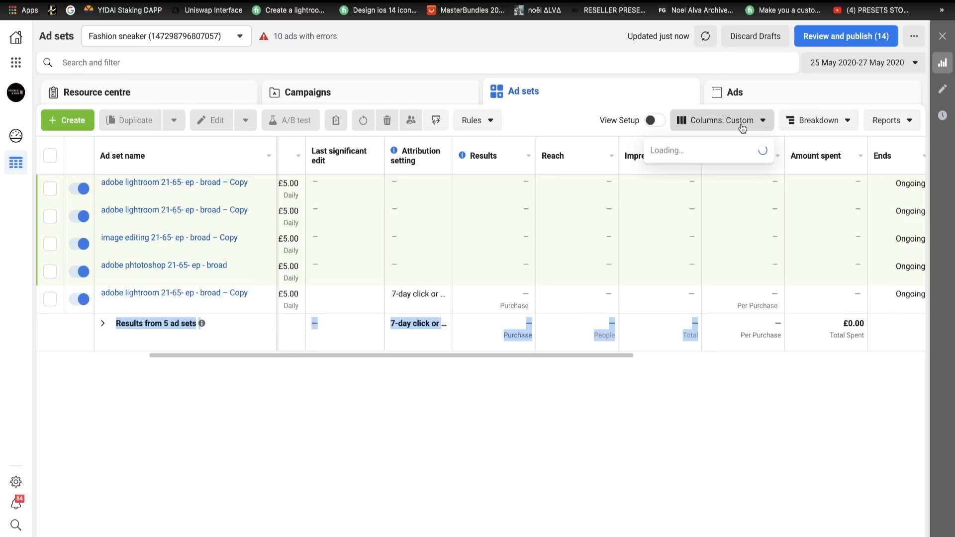
click(683, 402)
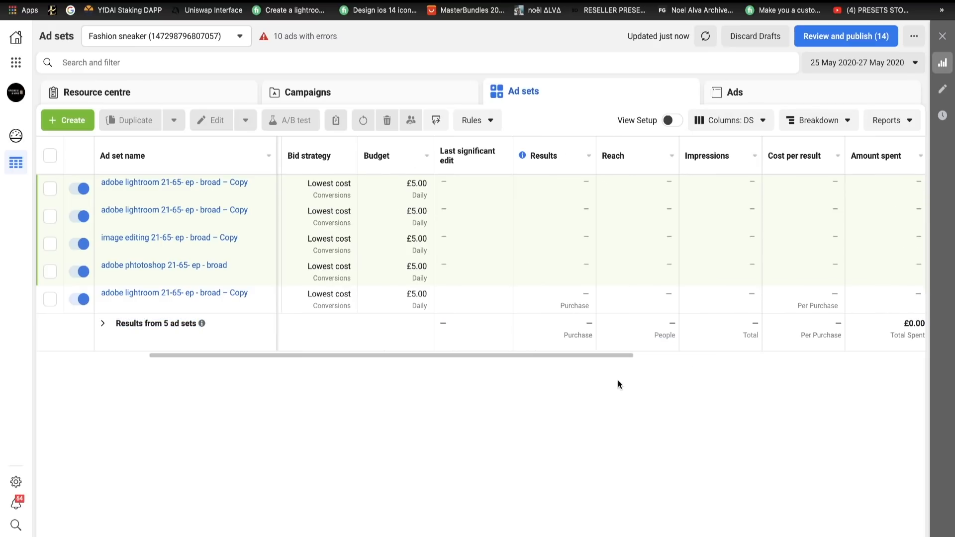
- Examine the DS preset's metric columns in the ad sets table, such as cost per result, CPC, CTR, purchase ROAS and purchases
drag(583, 349, 790, 349)
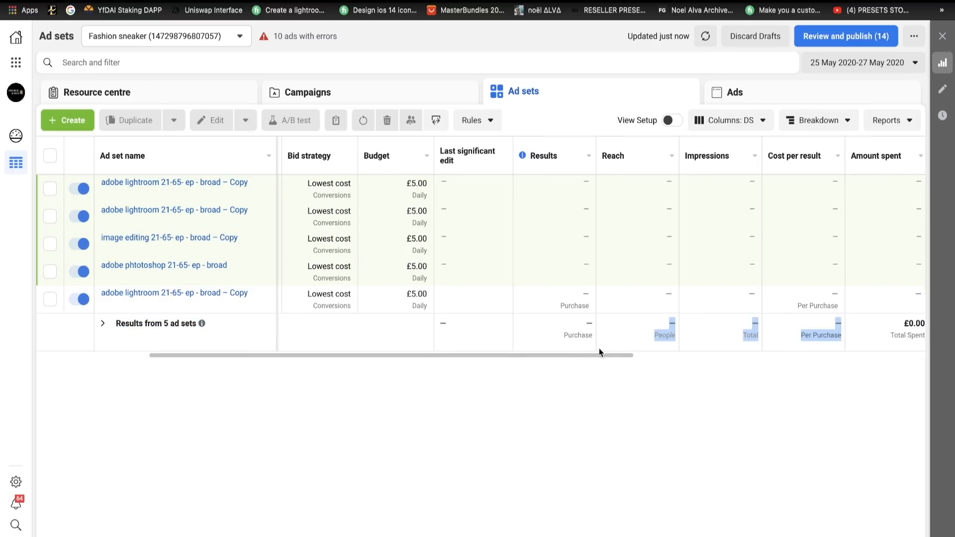
drag(594, 354, 715, 354)
scroll(715, 357, right, 5)
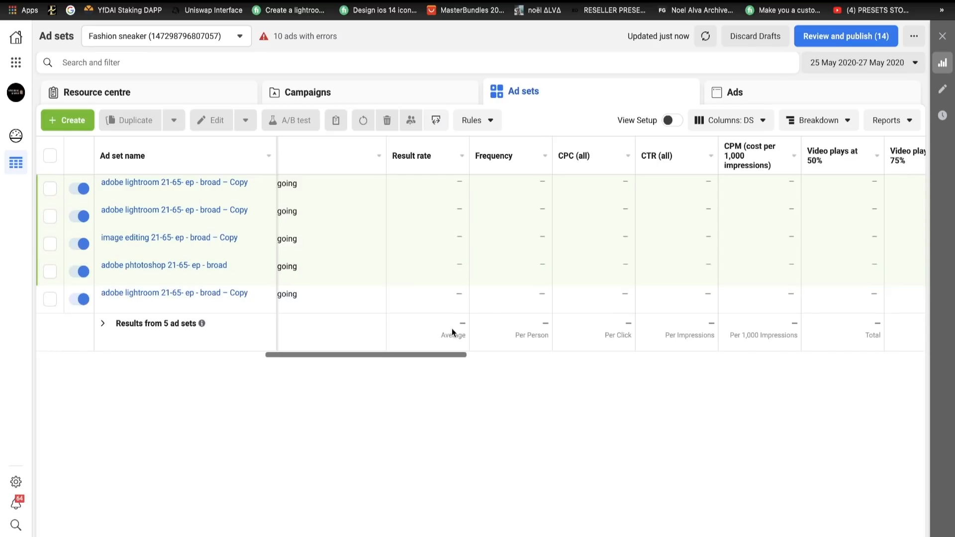
scroll(402, 356, left, 3)
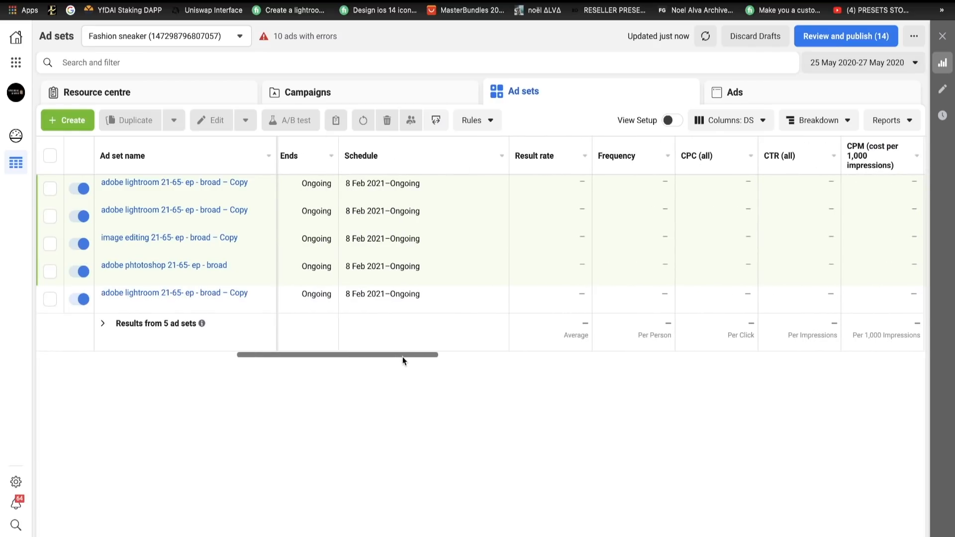
drag(404, 357, 834, 312)
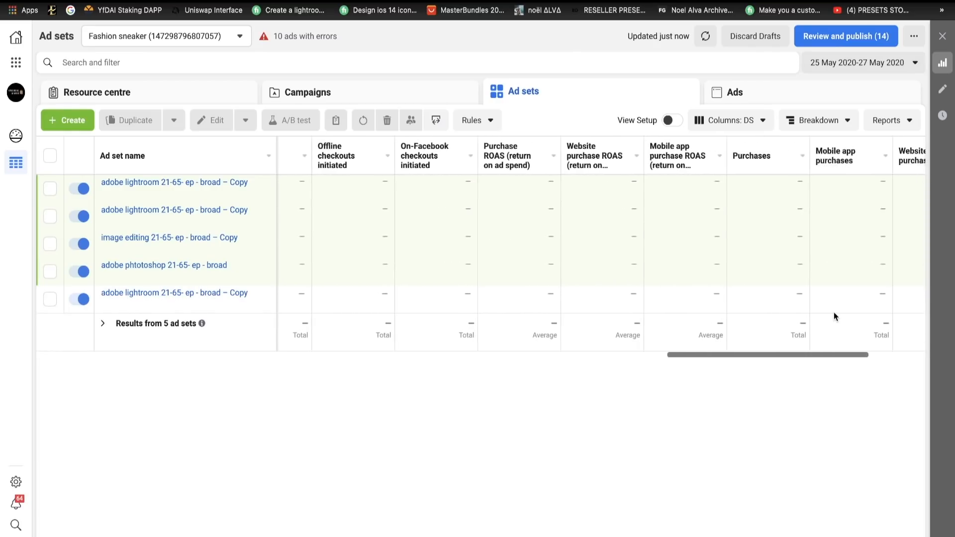
drag(805, 356, 260, 378)
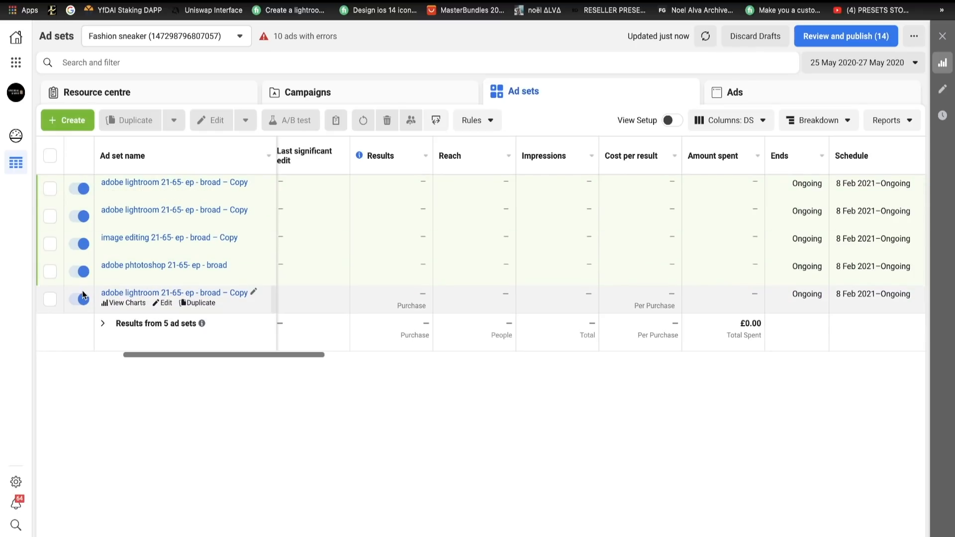
- Turn off the four draft ad sets, leaving only the lowest "adobe lightroom 21-65- ep - broad – Copy" ad set on
click(80, 271)
click(85, 246)
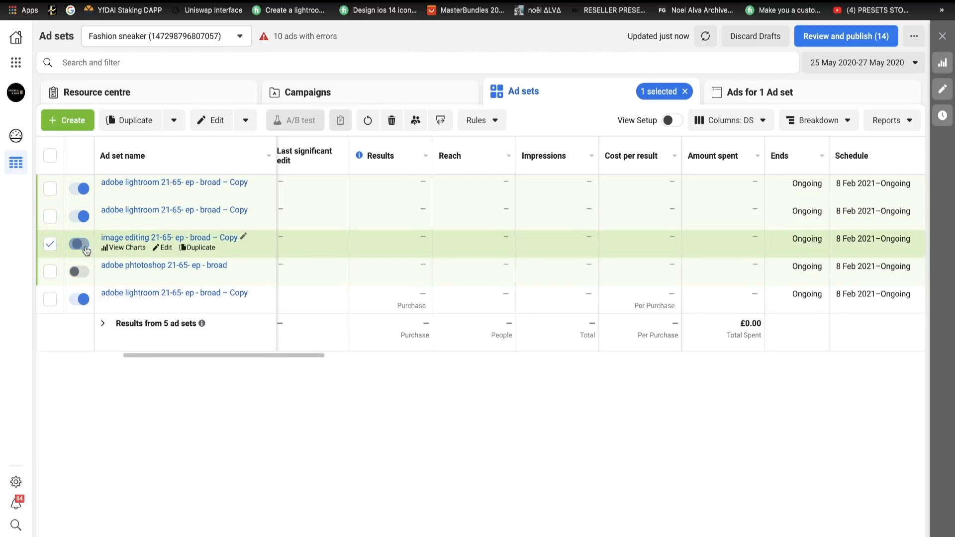
click(84, 216)
click(83, 189)
- Duplicate the active "adobe lightroom 21-65- ep - broad – Copy" ad set into the original campaign with 4 copies
click(195, 304)
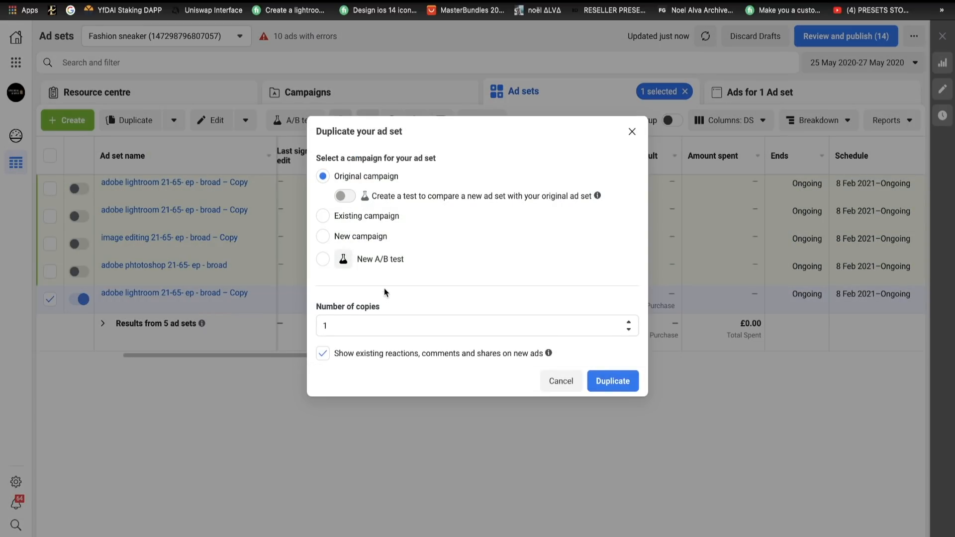
click(358, 320)
key(BackSpace)
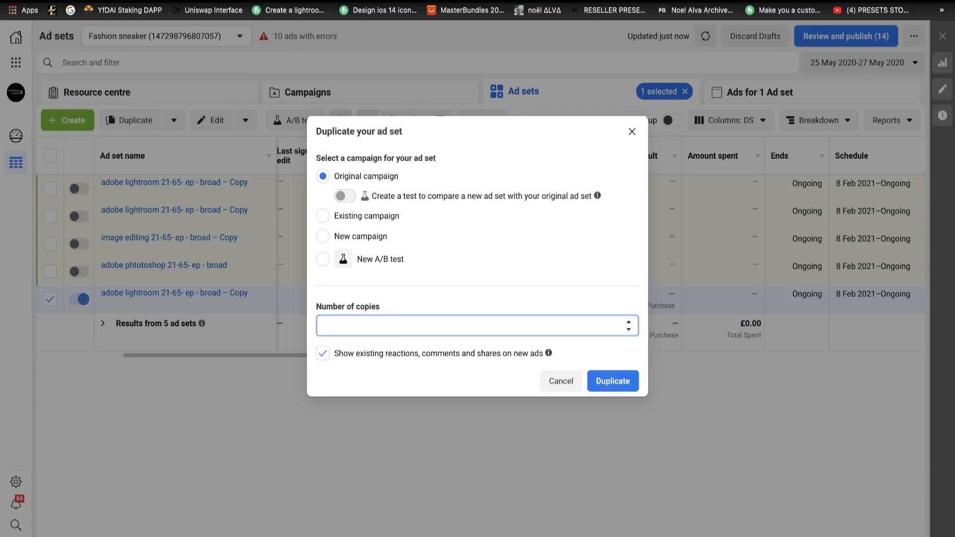
text(4)
click(603, 374)
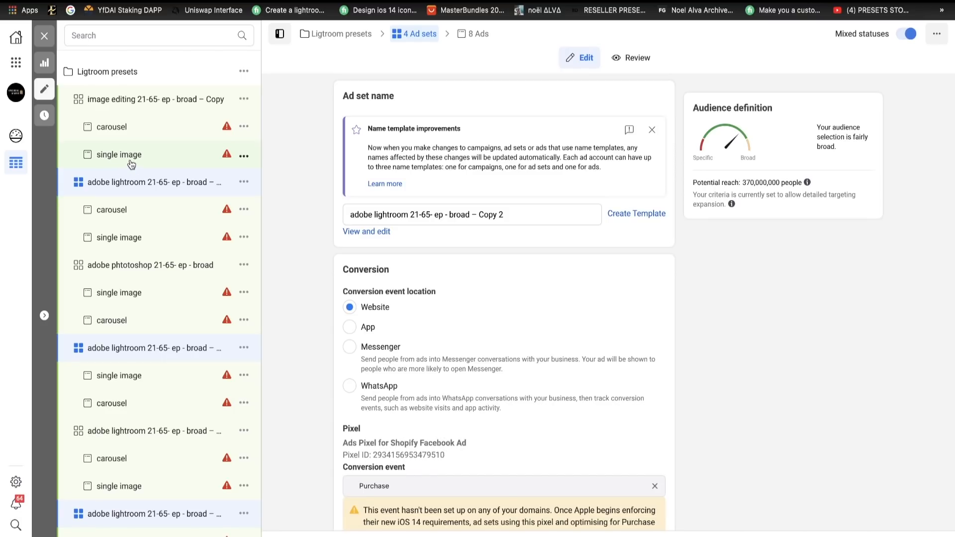
- In a duplicate browser tab, list the copied ad sets' ads and examine their purchase ROAS and purchases columns
right_click(88, 2)
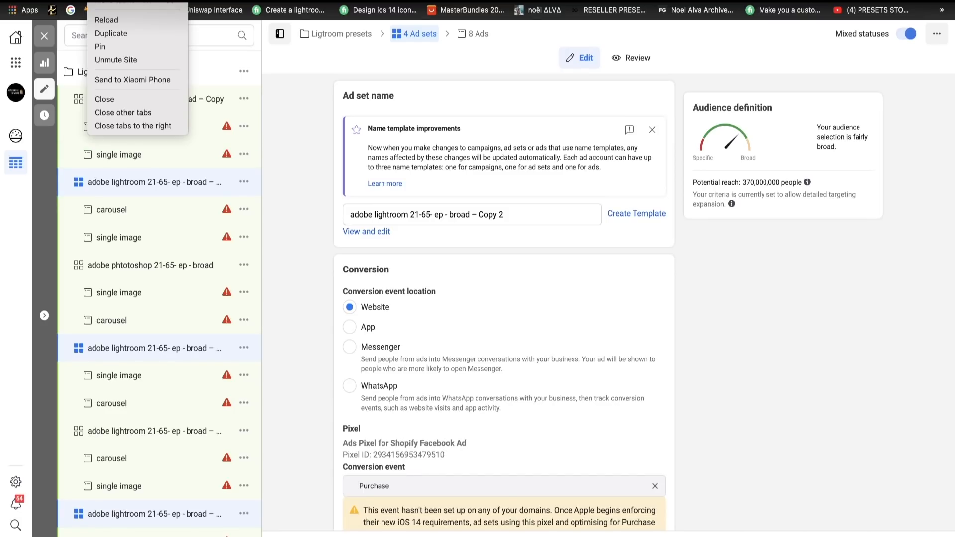
click(110, 33)
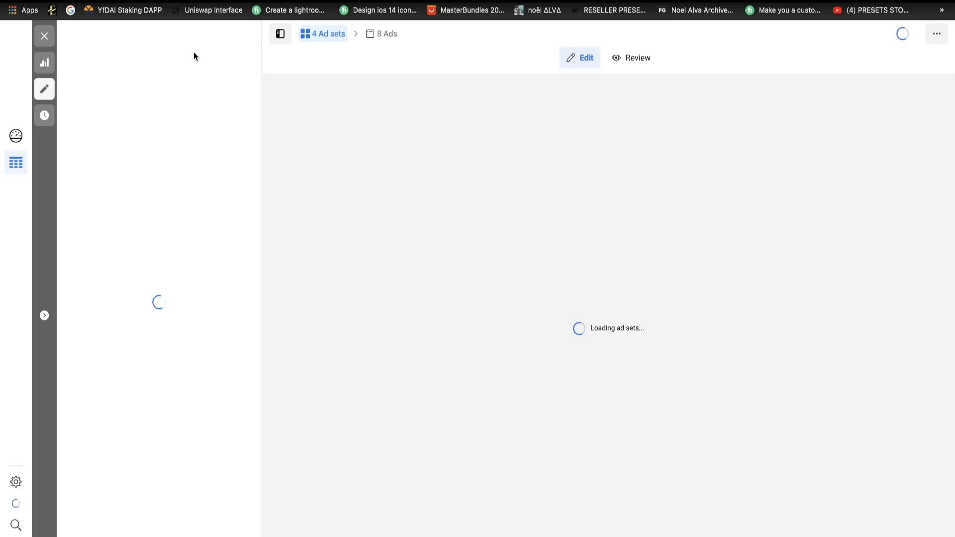
click(44, 36)
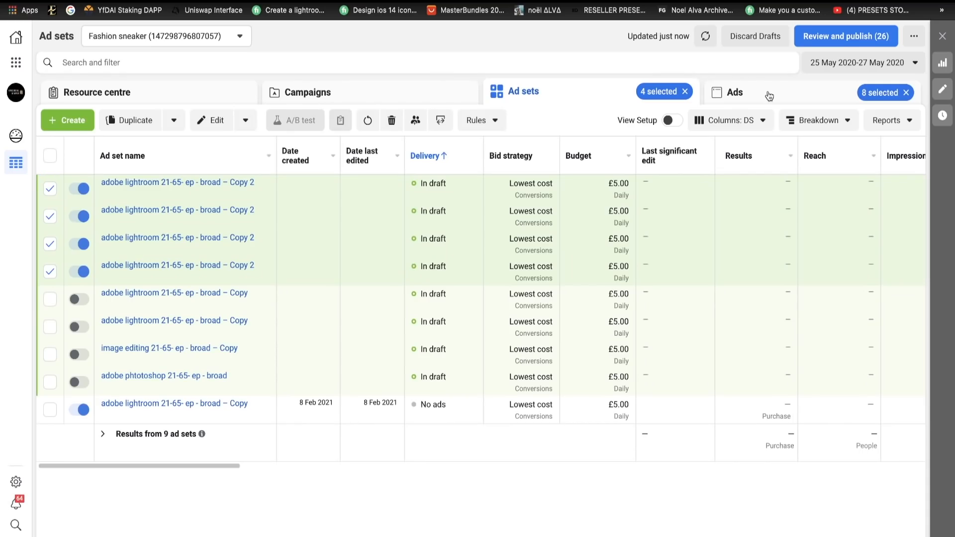
click(764, 93)
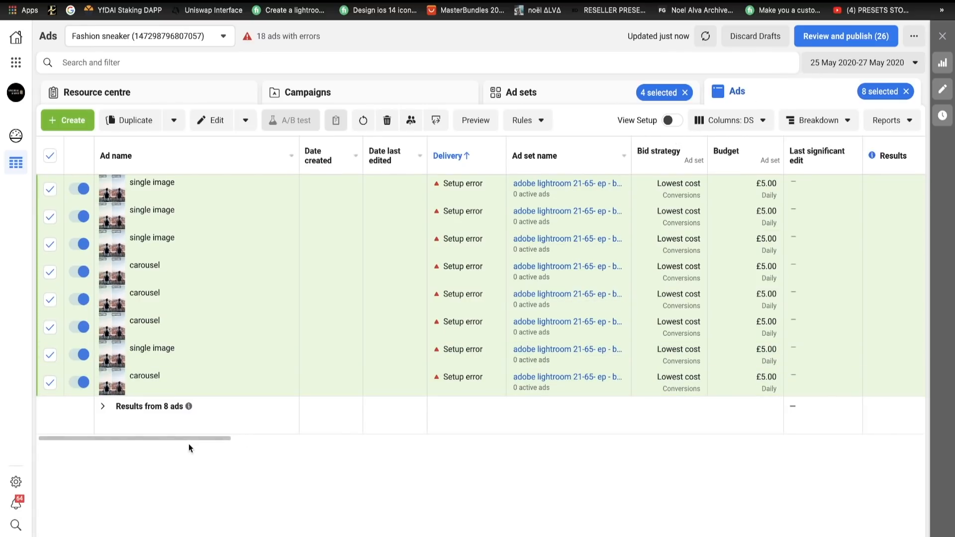
drag(190, 438, 861, 468)
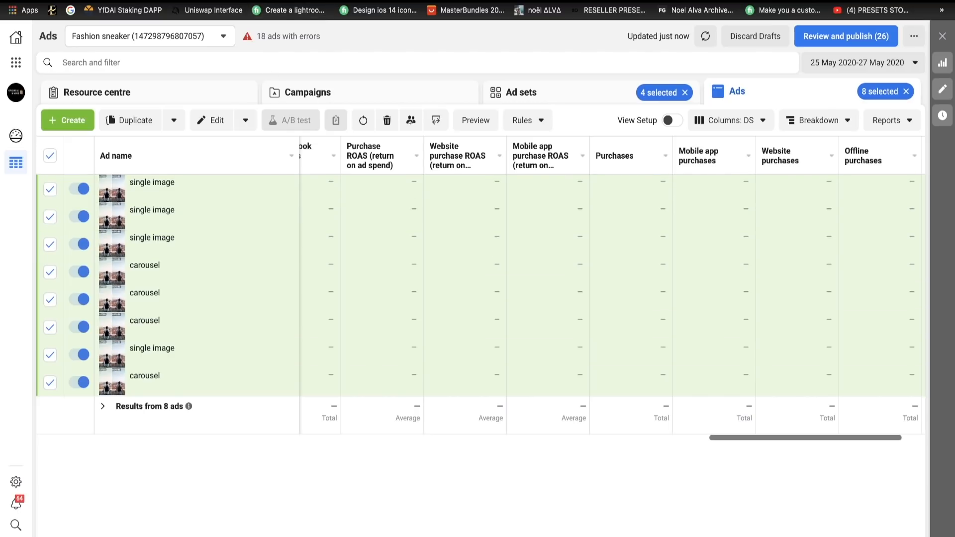
- Open the ads for editing and delete the single image ad from the "image editing 21-65- ep - broad – Copy" ad set
click(210, 120)
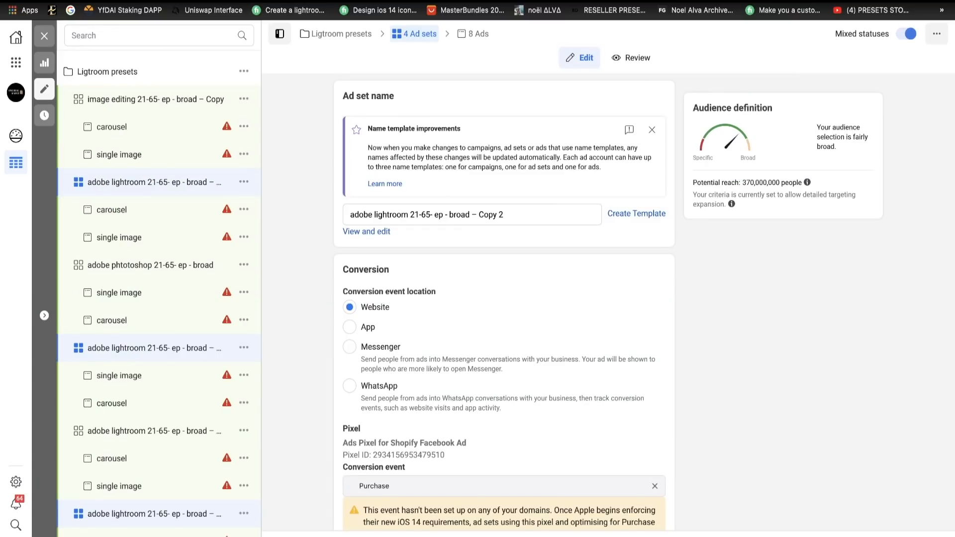
click(244, 158)
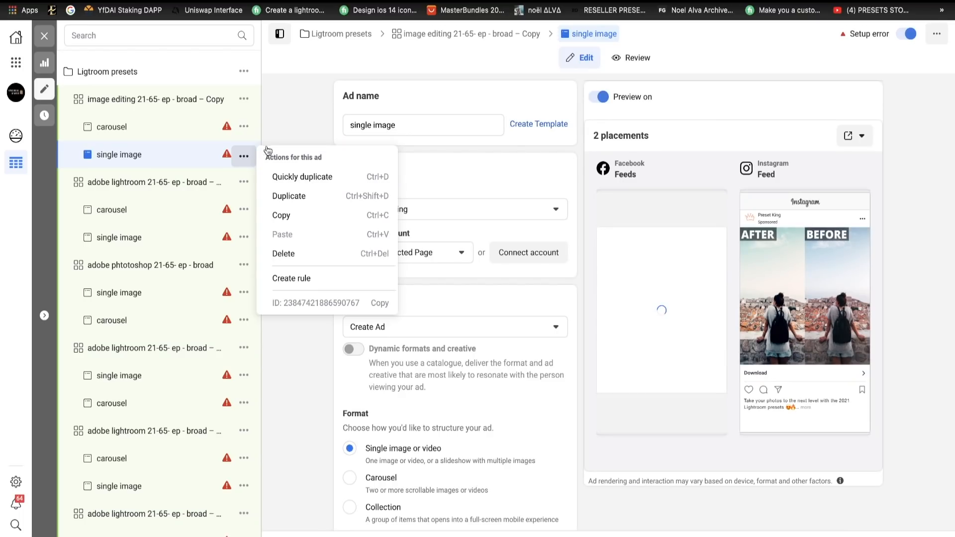
click(283, 252)
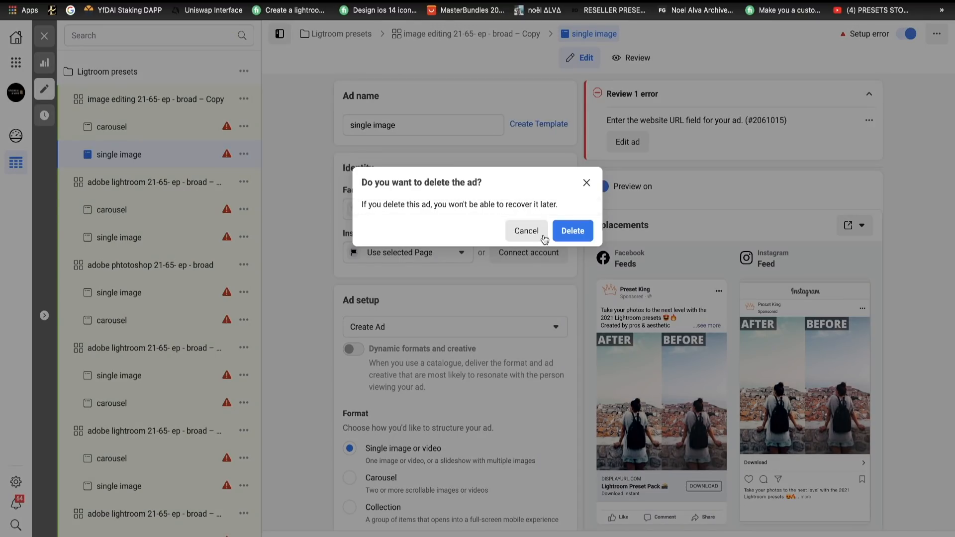
click(572, 232)
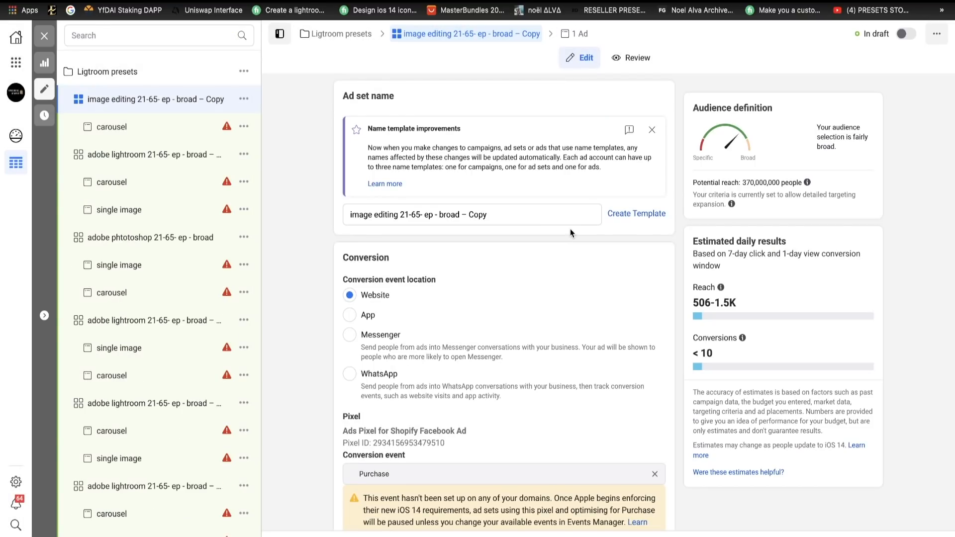
- Delete the single image ad from the first "adobe lightroom 21-65- ep - broad – Copy 2" ad set in the campaign tree
click(243, 214)
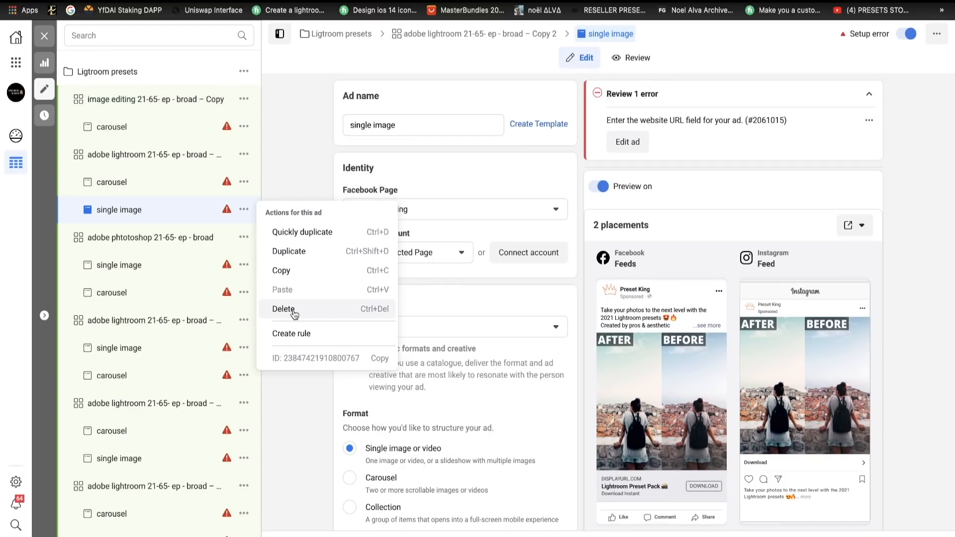
click(286, 307)
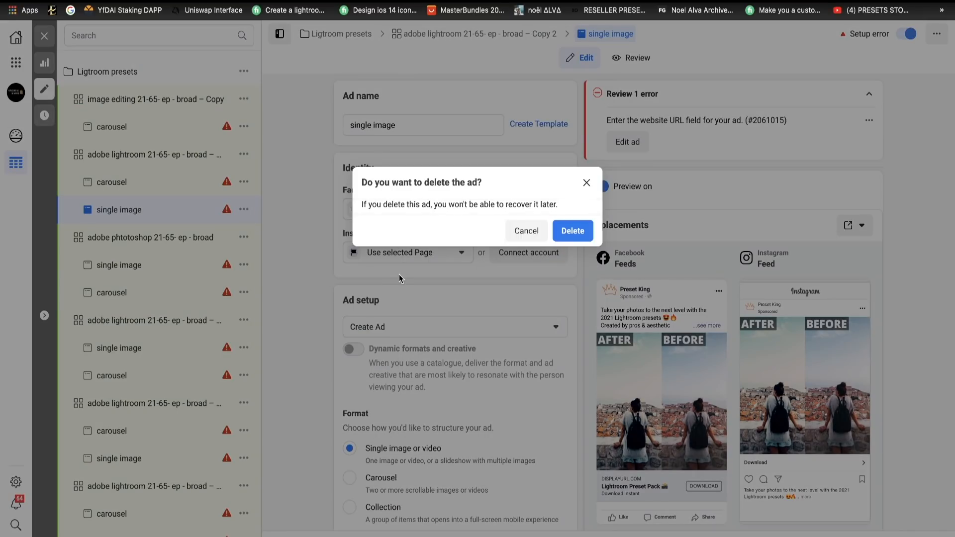
click(572, 231)
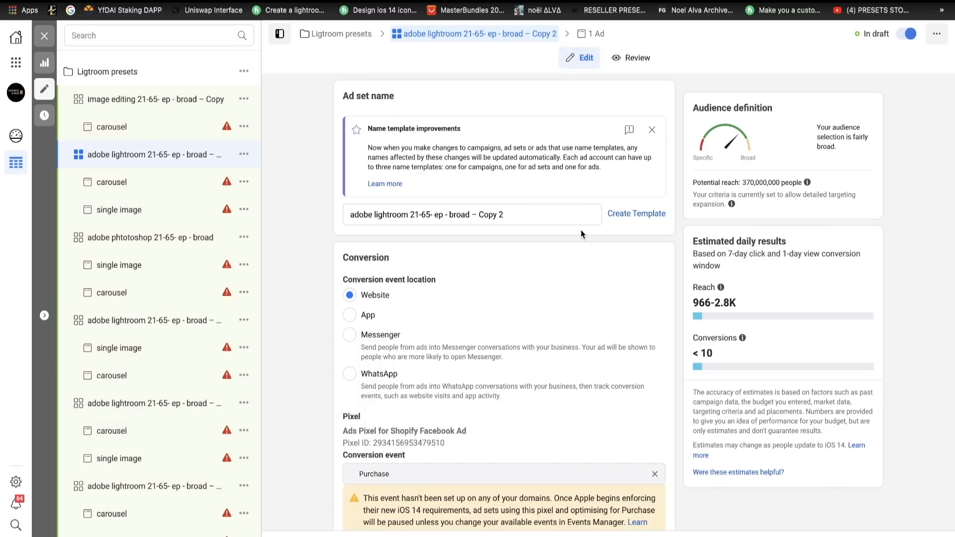
- Review the image editing ad set's carousel cards, budget and detailed targeting, including the suggested interests
click(159, 128)
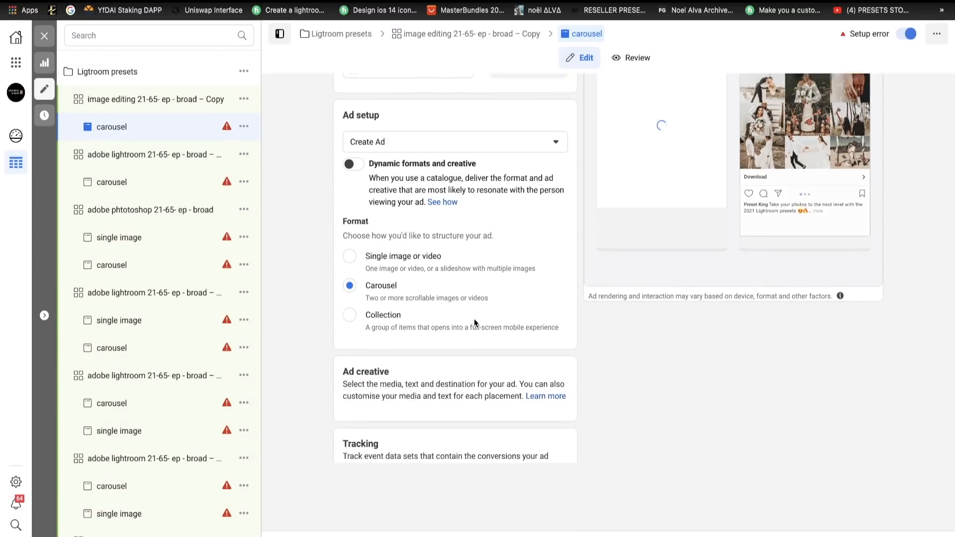
scroll(475, 323, down, 6)
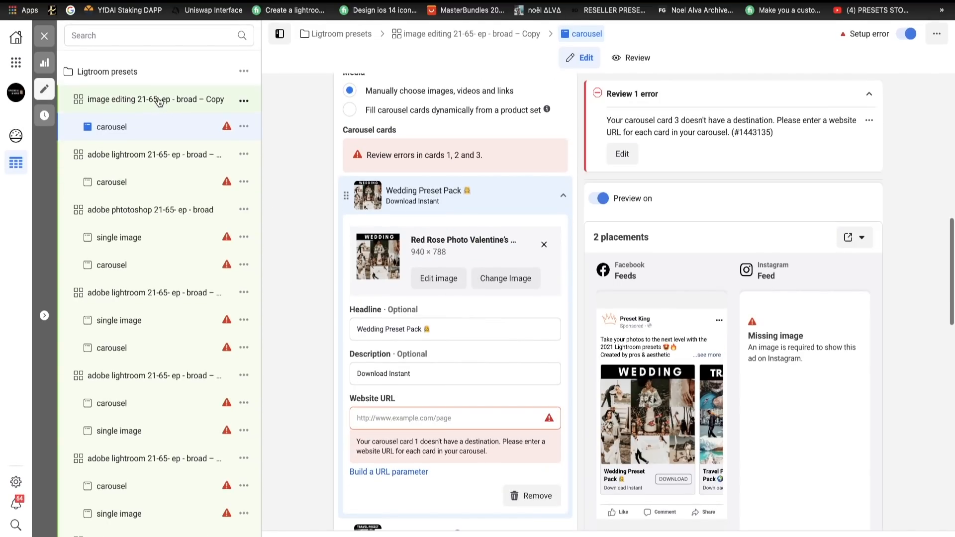
click(160, 101)
scroll(491, 333, down, 5)
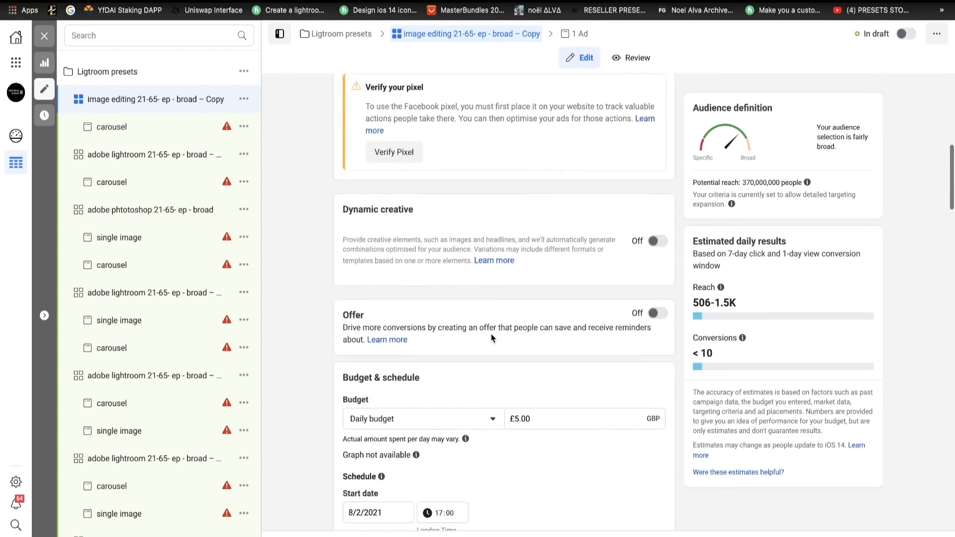
scroll(491, 333, down, 15)
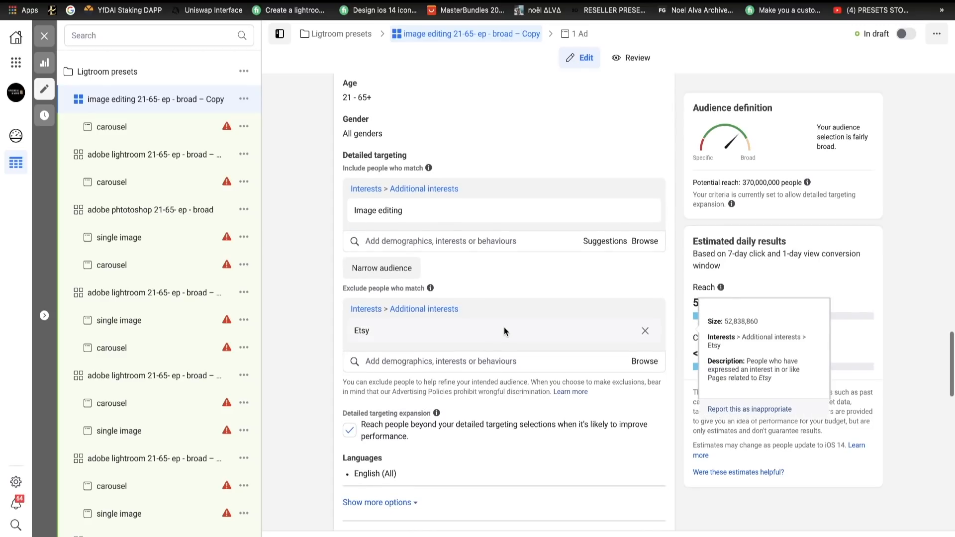
click(605, 241)
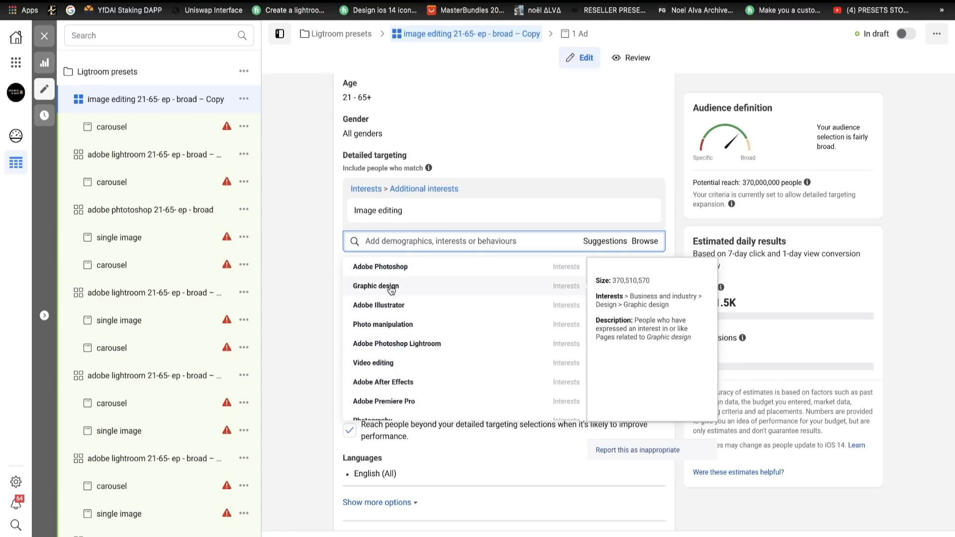
click(309, 275)
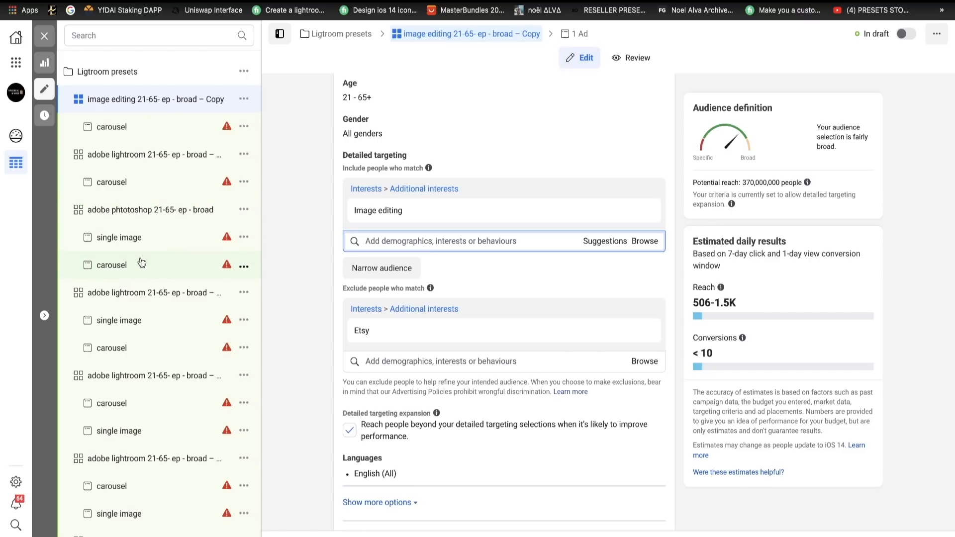
- Delete the single image ad from the "adobe phtotoshop 21-65- ep - broad" ad set
click(243, 239)
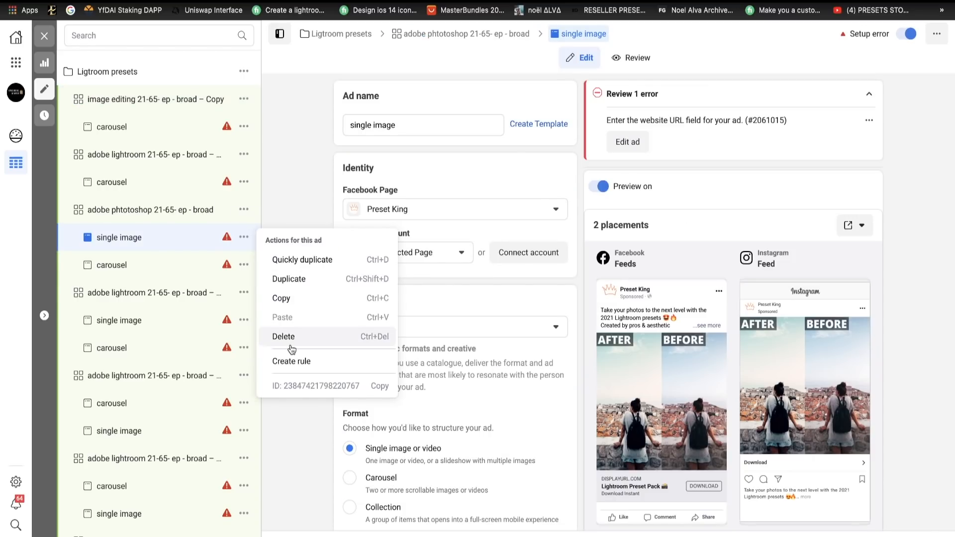
click(289, 340)
click(576, 235)
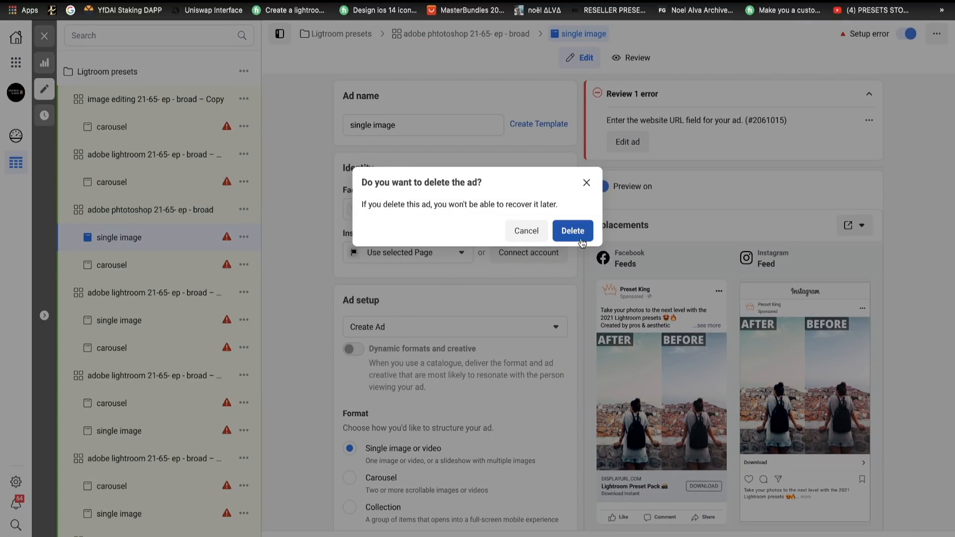
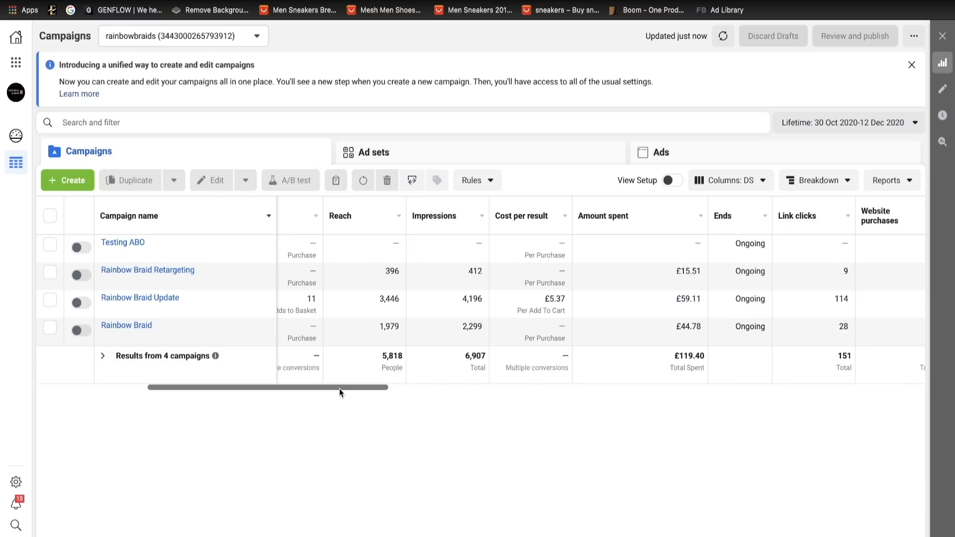
- Examine the performance metrics across the campaigns table, particularly the total video plays at 95% and 50%
drag(339, 389, 465, 395)
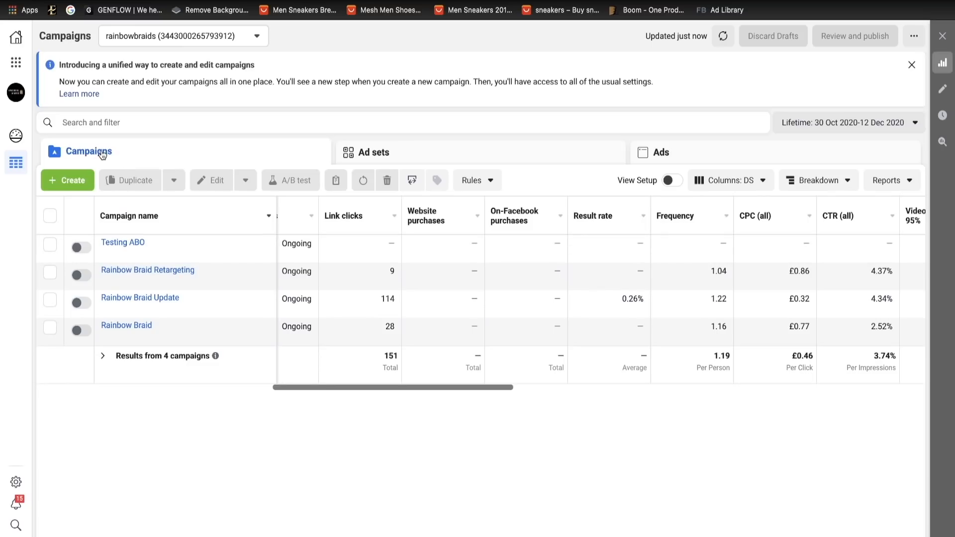
drag(427, 387, 571, 386)
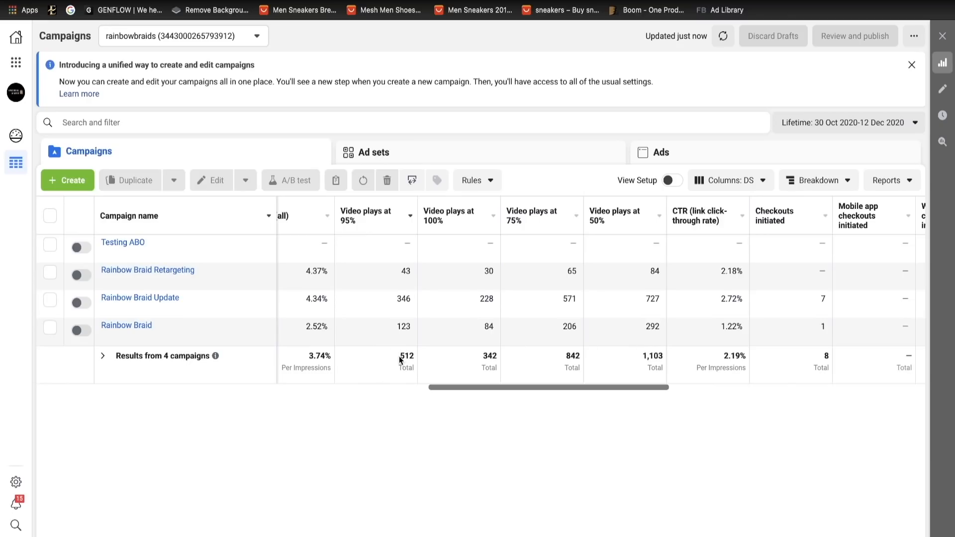
drag(400, 357, 413, 356)
drag(643, 354, 662, 355)
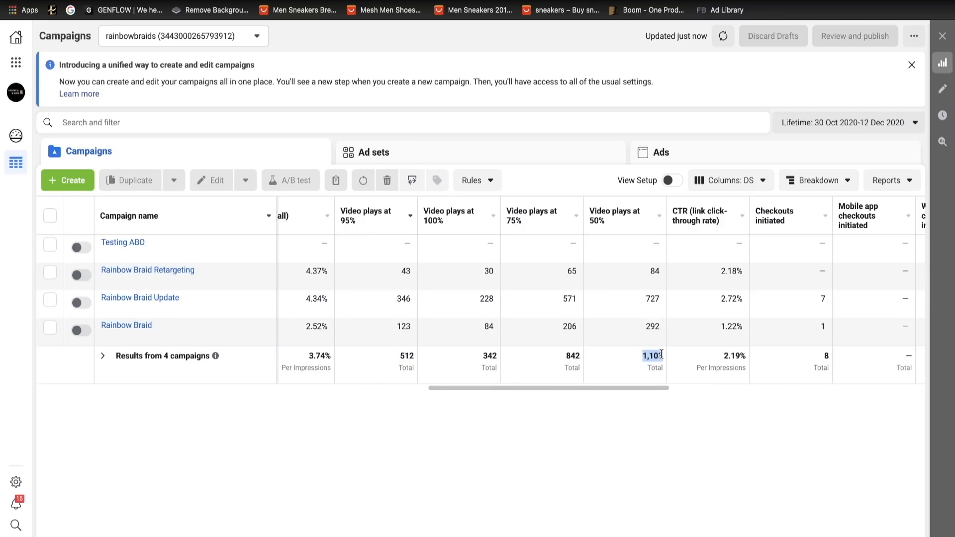
click(661, 354)
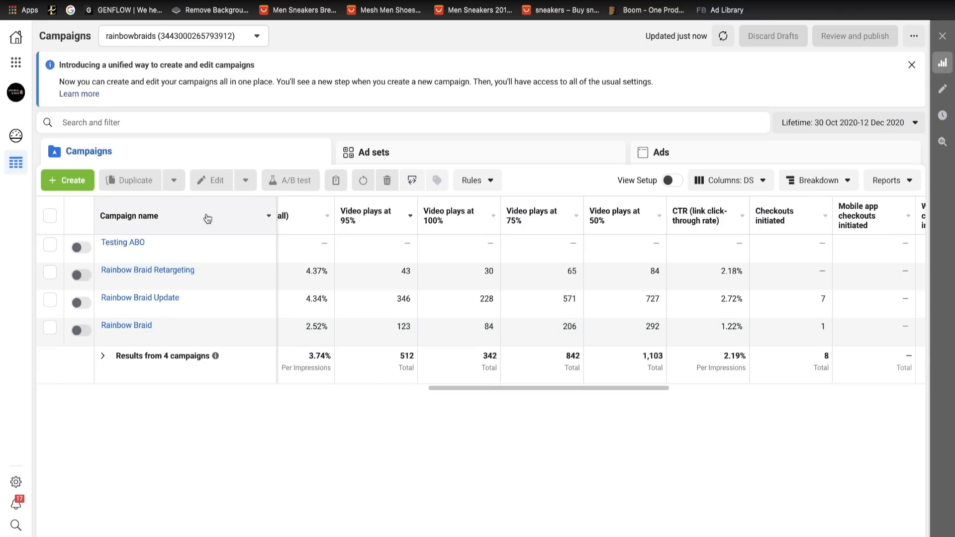
- Go to Audiences and start a new Custom Audience with Video as its source
click(16, 63)
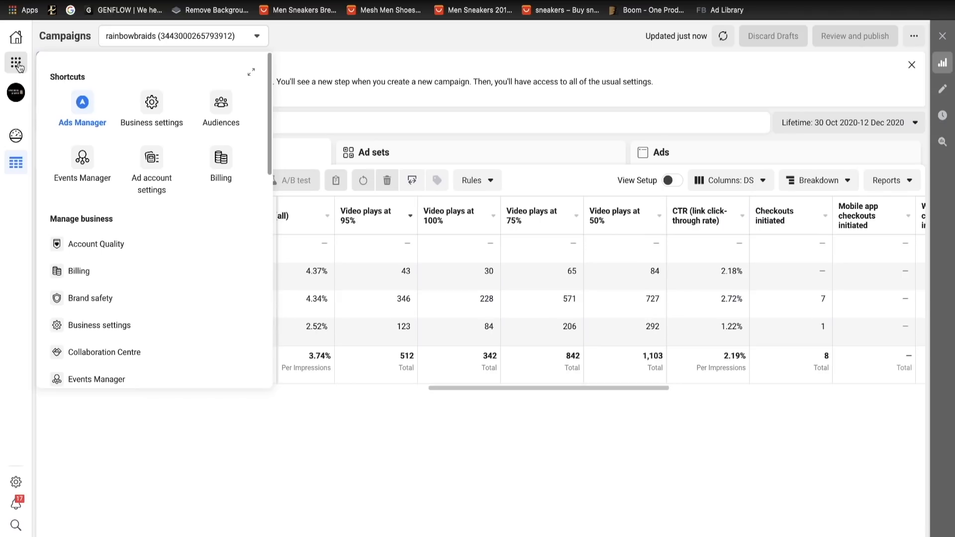
click(211, 113)
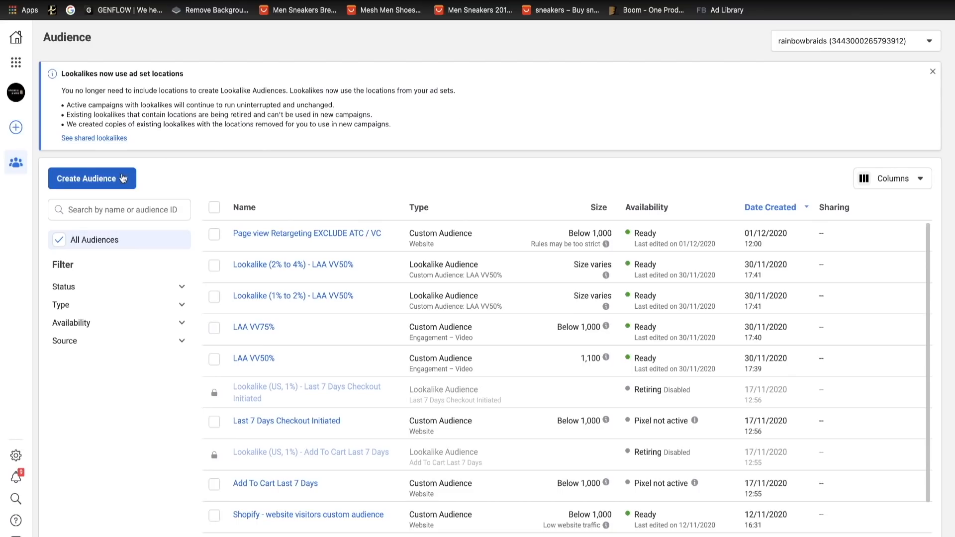
click(117, 180)
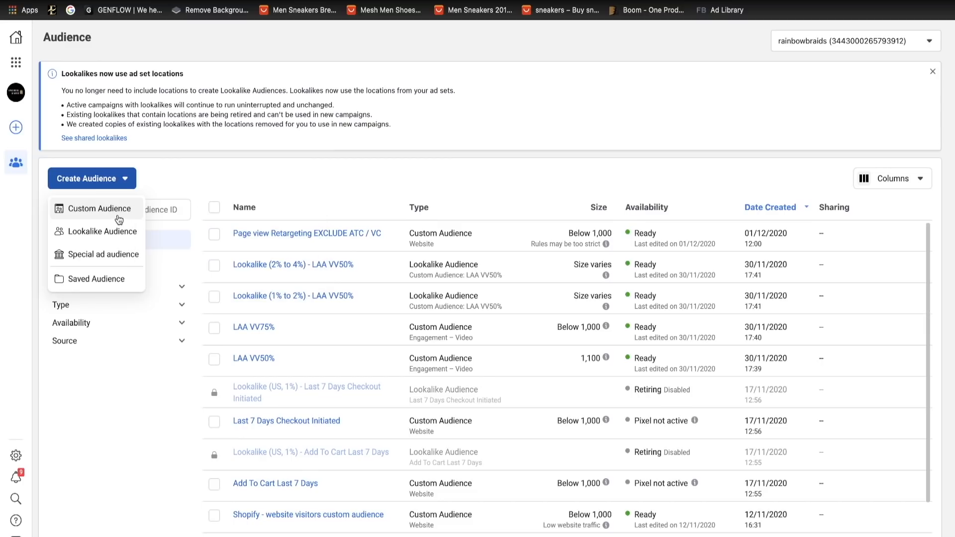
click(116, 212)
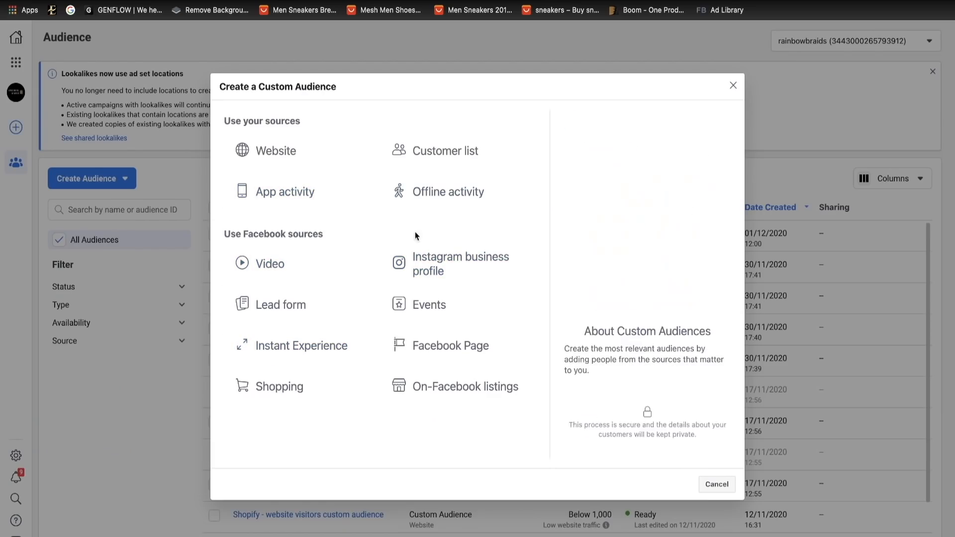
click(297, 261)
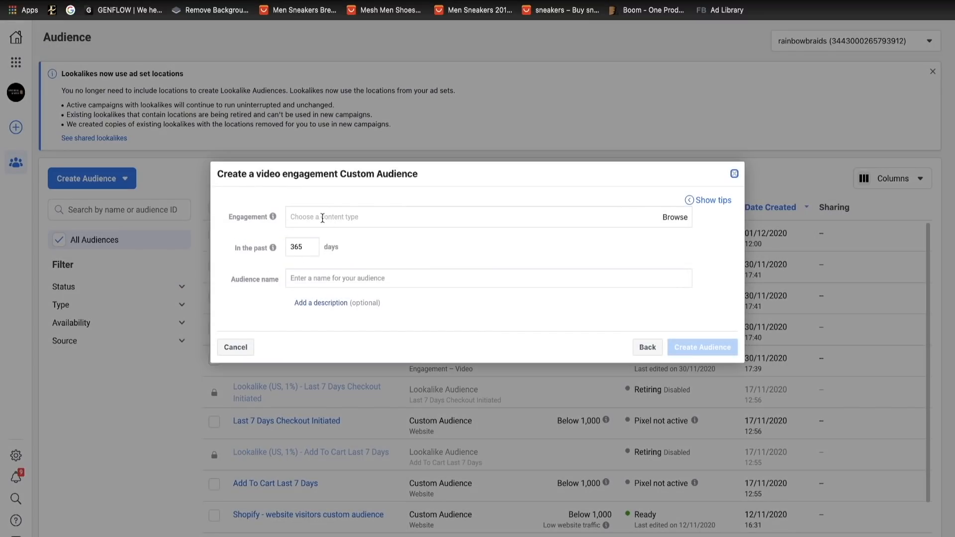
- Add engagement criteria for people who have watched at least 50%, 75% and 95% of the video
click(342, 215)
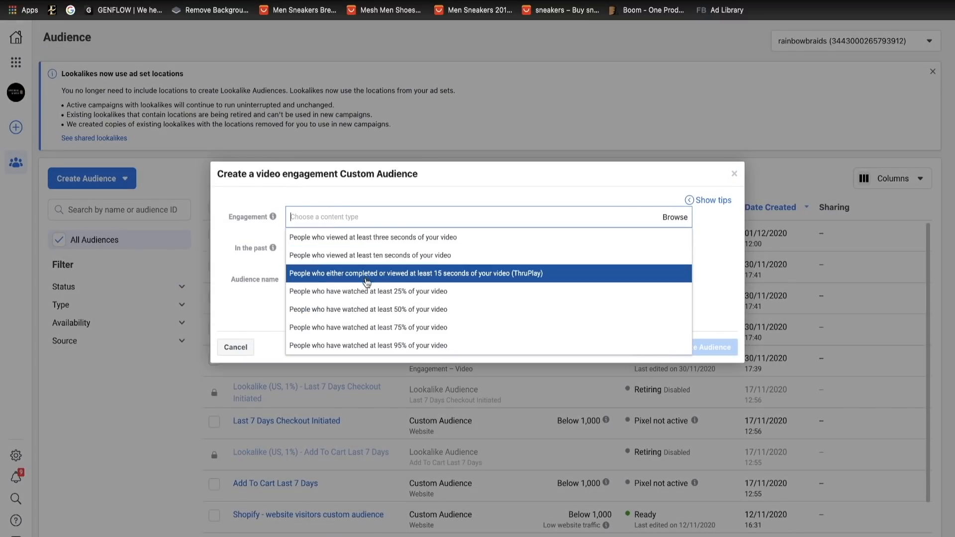
click(375, 309)
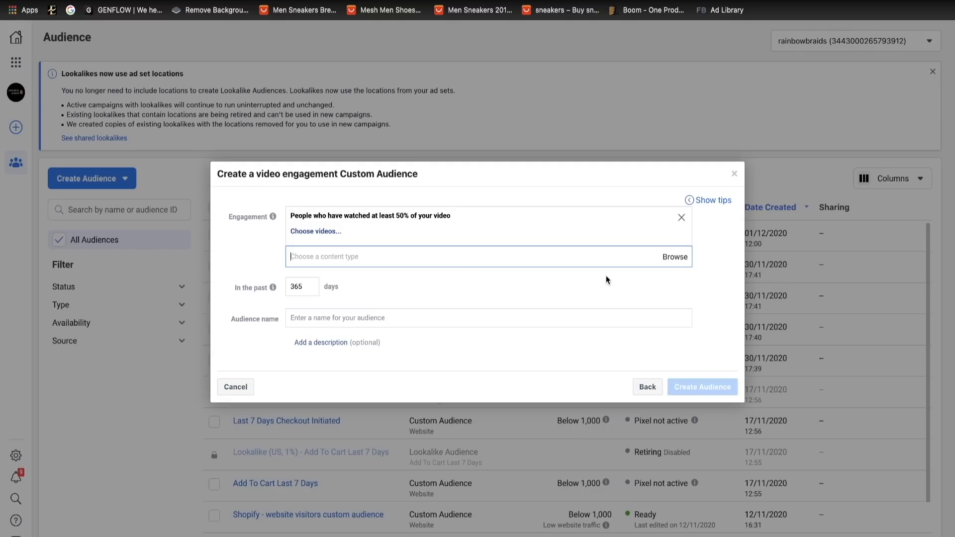
click(668, 257)
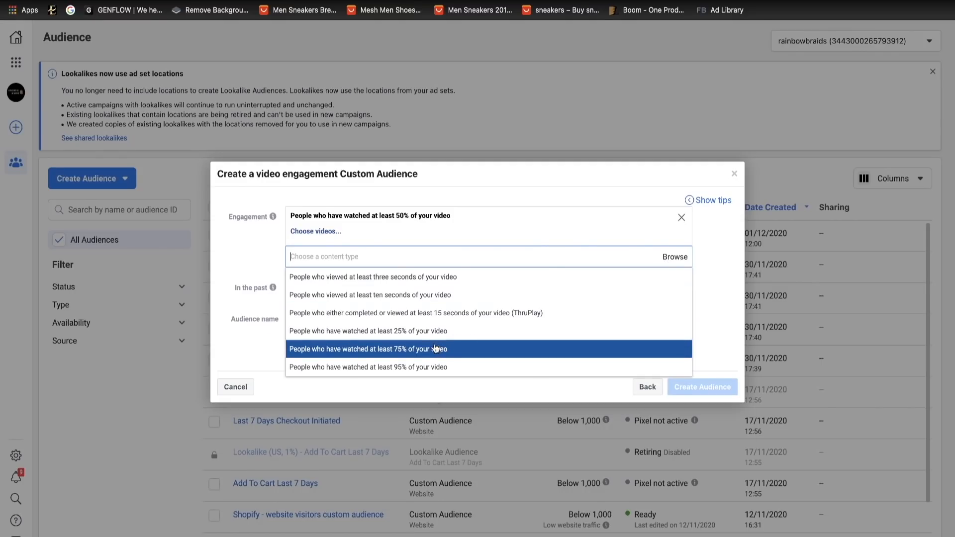
click(437, 349)
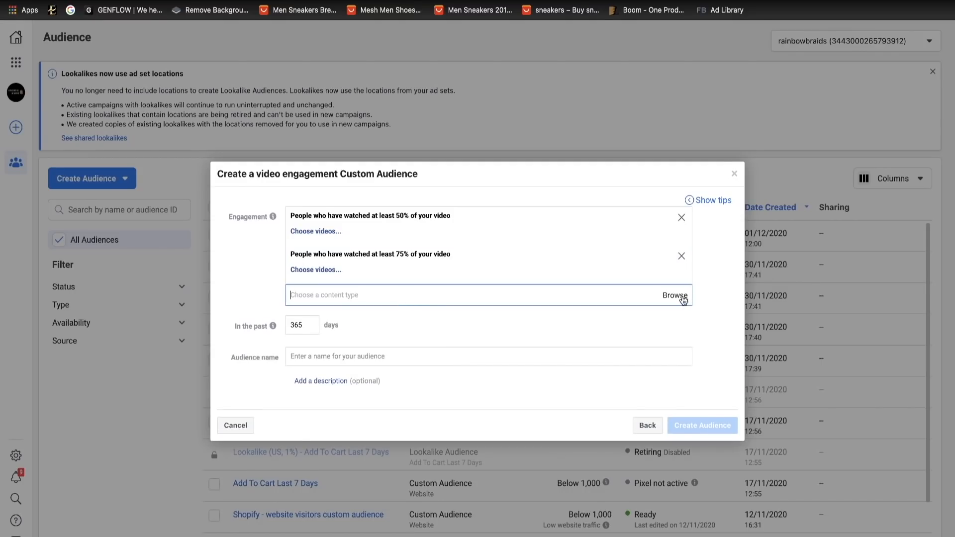
click(684, 299)
click(482, 447)
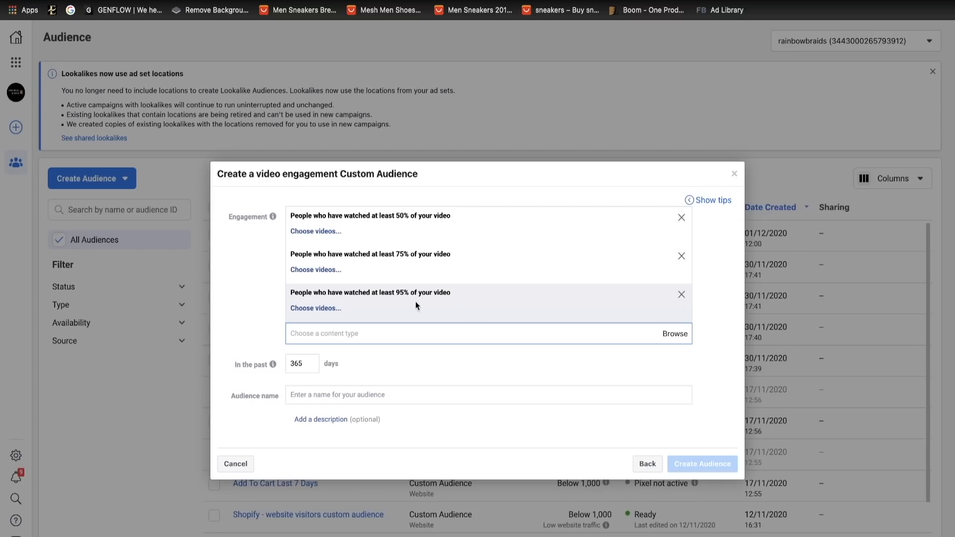
- Assign vdo 02.mp4, vdo 01.mp4 and vdo 03.mp4 to the 50% watched criterion
click(323, 232)
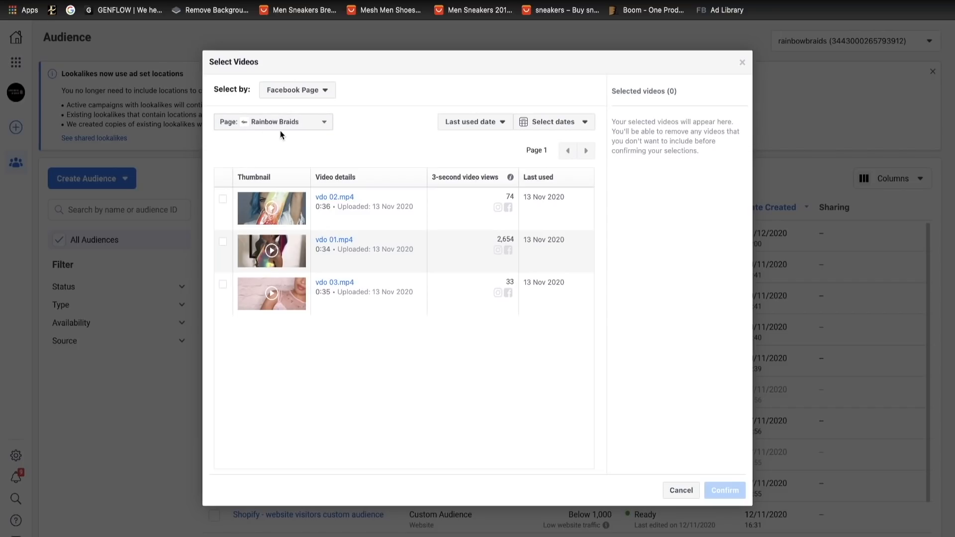
click(222, 199)
click(222, 242)
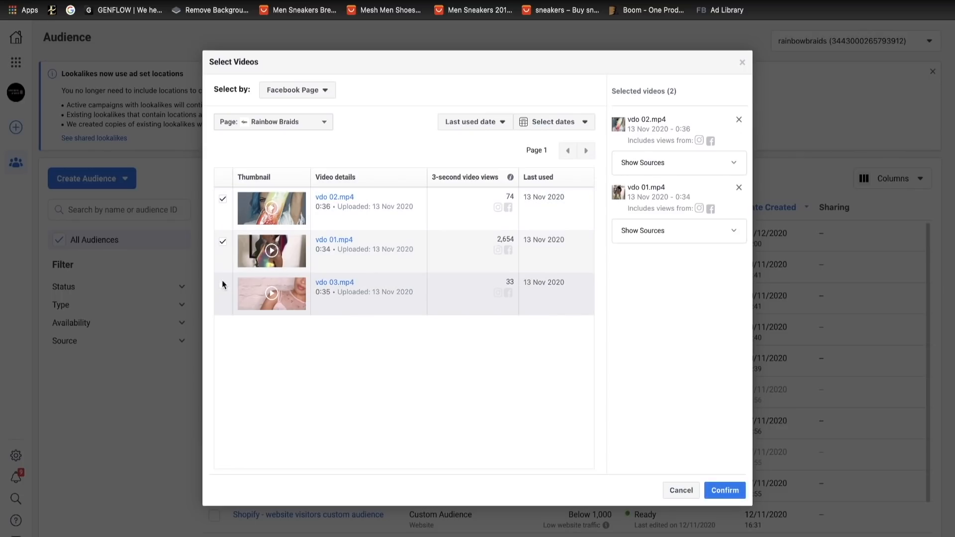
click(223, 285)
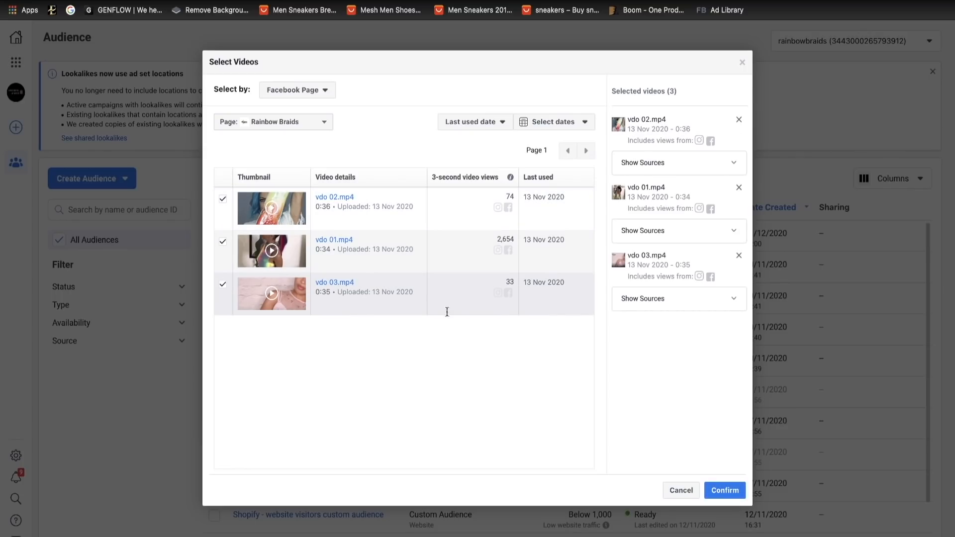
click(725, 491)
- Assign the same three videos, vdo 01.mp4 to vdo 03.mp4, to the 75% watched criterion
click(315, 241)
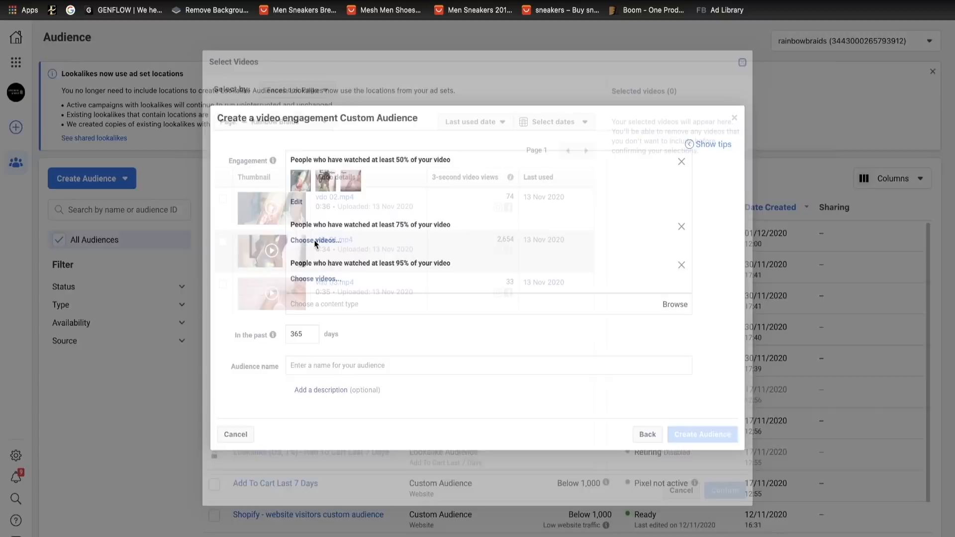
click(223, 199)
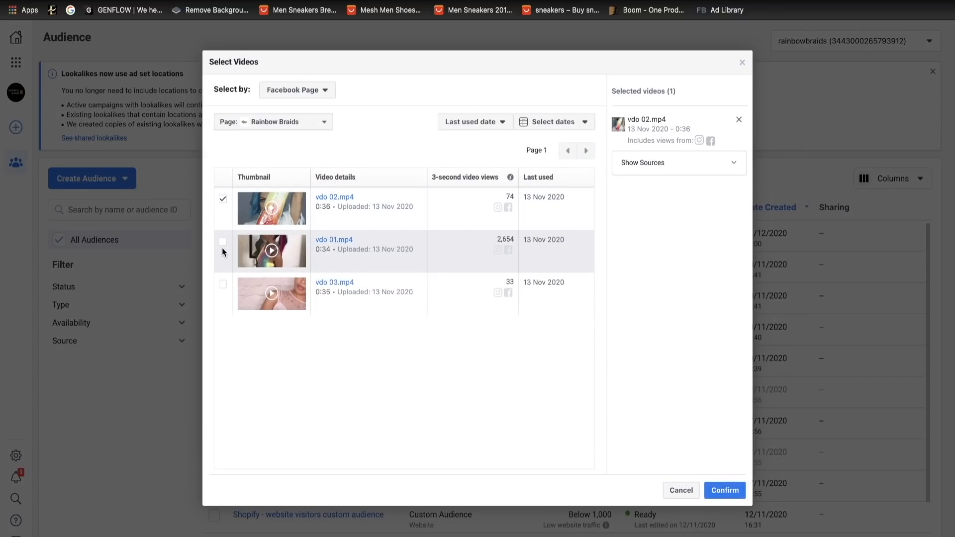
click(222, 242)
click(223, 289)
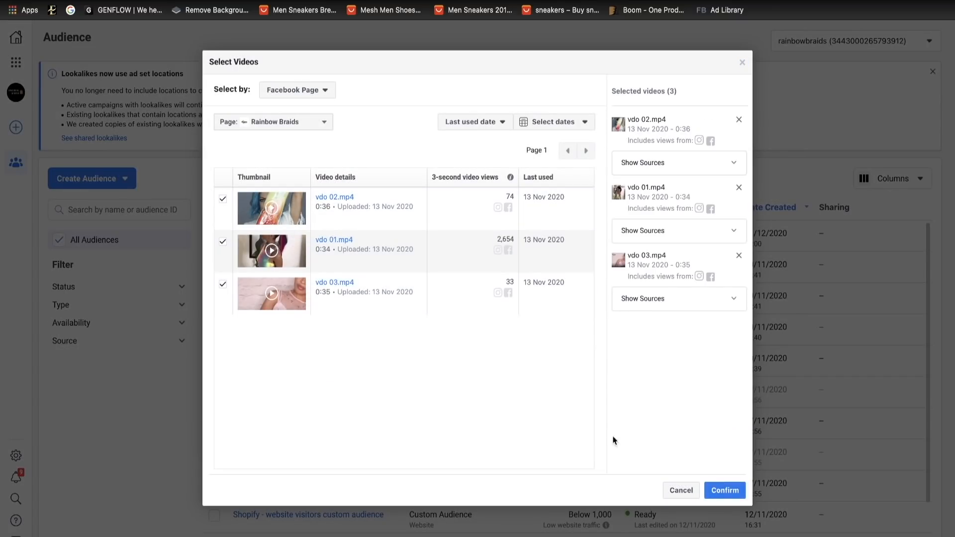
click(725, 490)
- Assign all three Rainbow Braids page videos to the 95% watched criterion
click(315, 295)
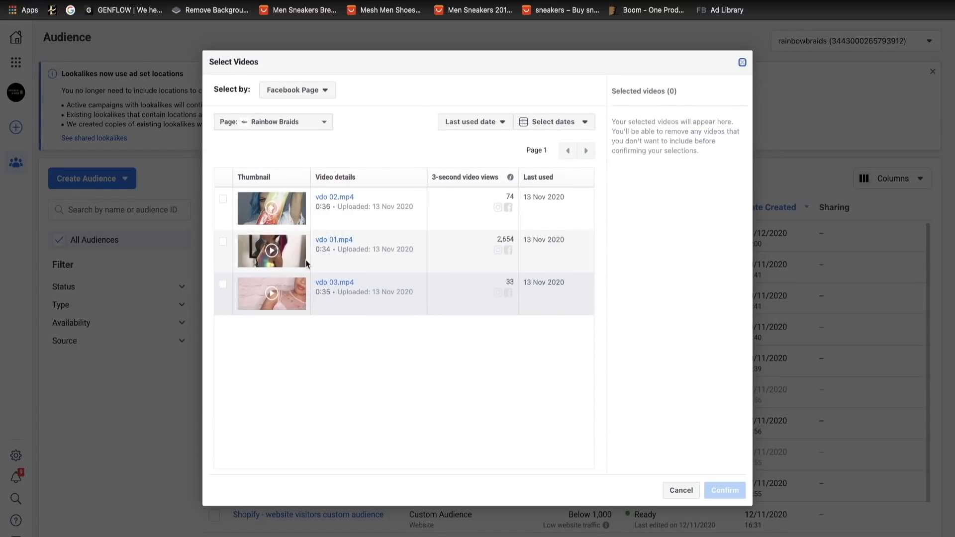
click(223, 199)
click(222, 242)
click(222, 284)
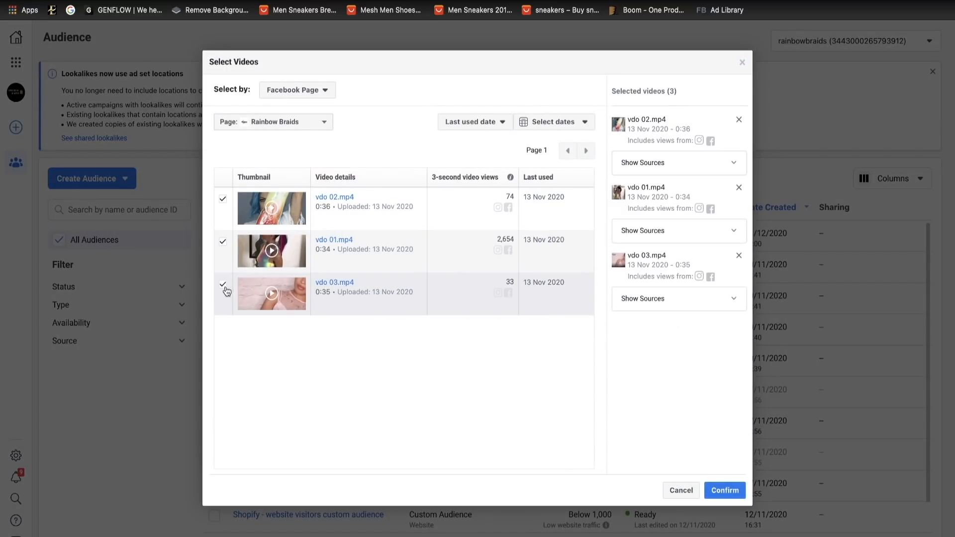
click(725, 490)
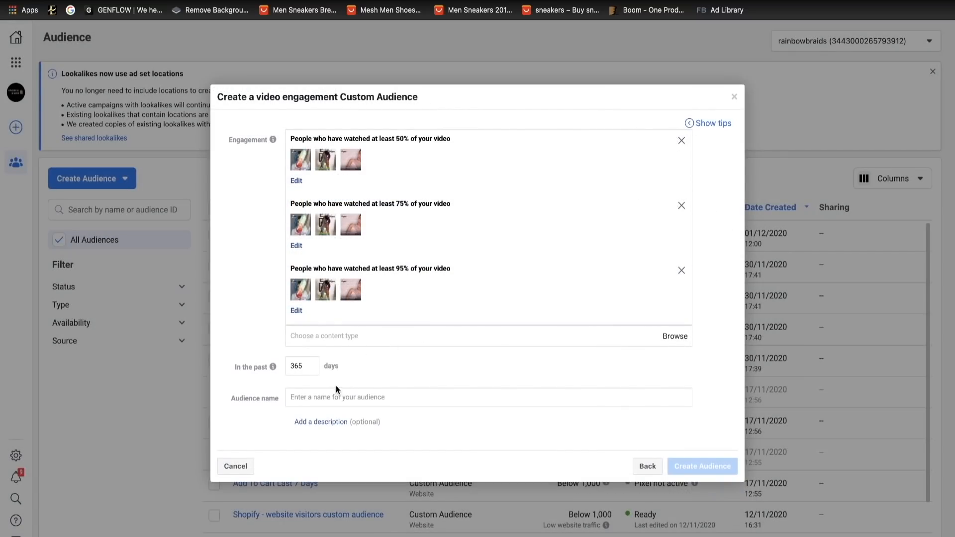
- Set the audience's engagement period to the past 14 days
click(304, 366)
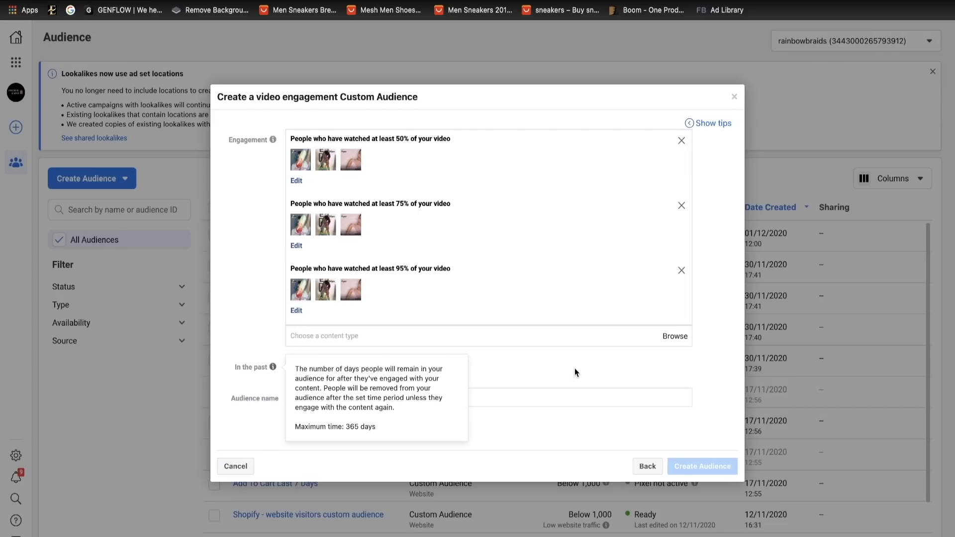
drag(305, 366, 292, 368)
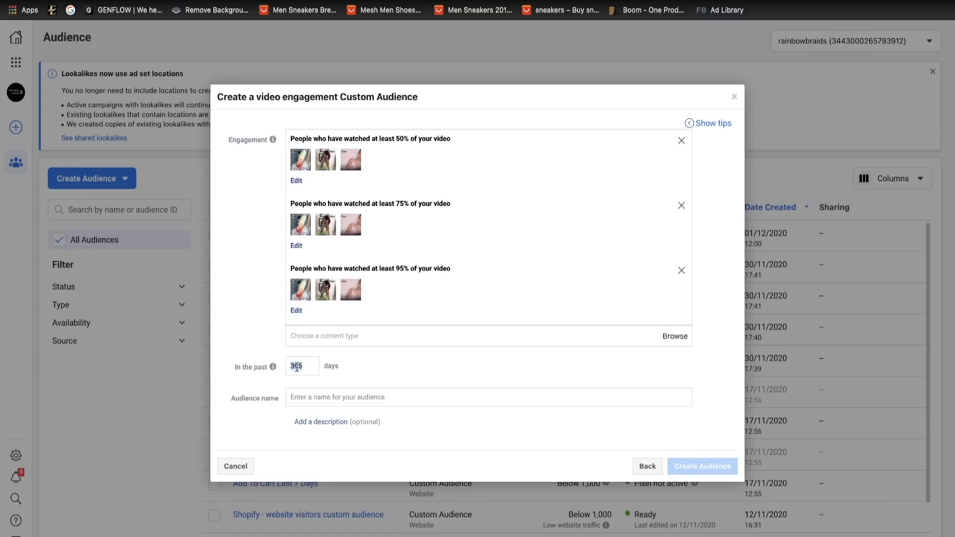
key(BackSpace)
text(14)
- Name the audience "VV 95/75/50%", create it and close the follow-up dialog without choosing a next step
click(315, 396)
text(VV)
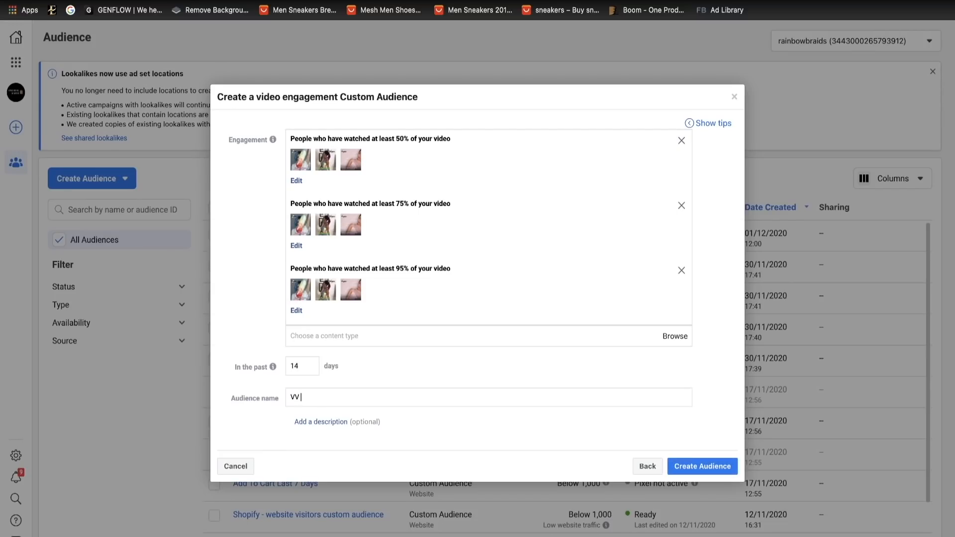
text( 95/75/50% Fa)
key(BackSpace)
key(BackSpace)
key(BackSpace)
click(699, 467)
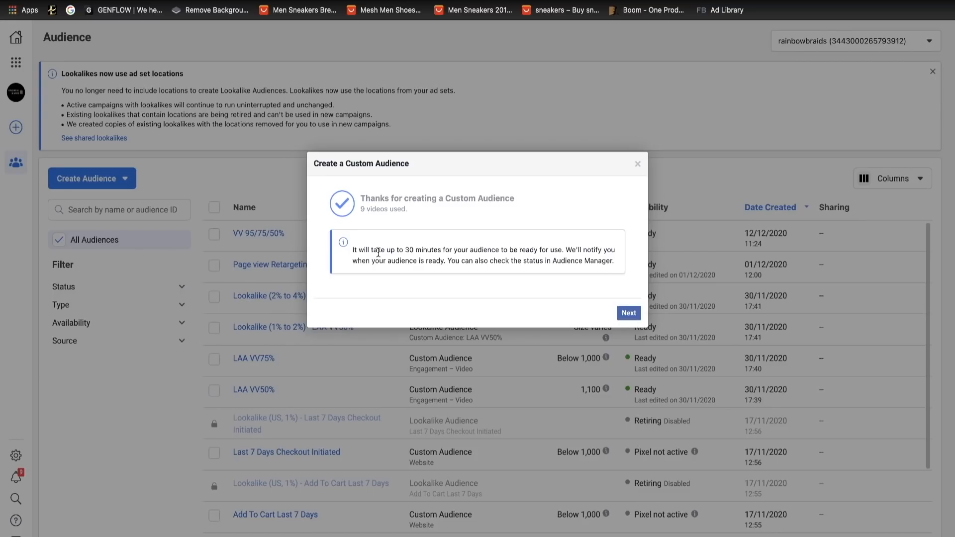
click(628, 313)
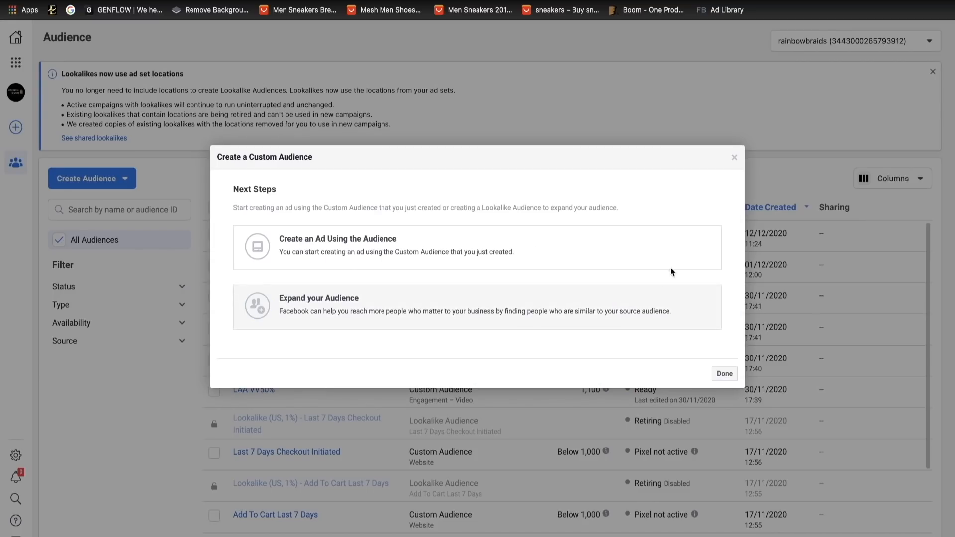
click(735, 157)
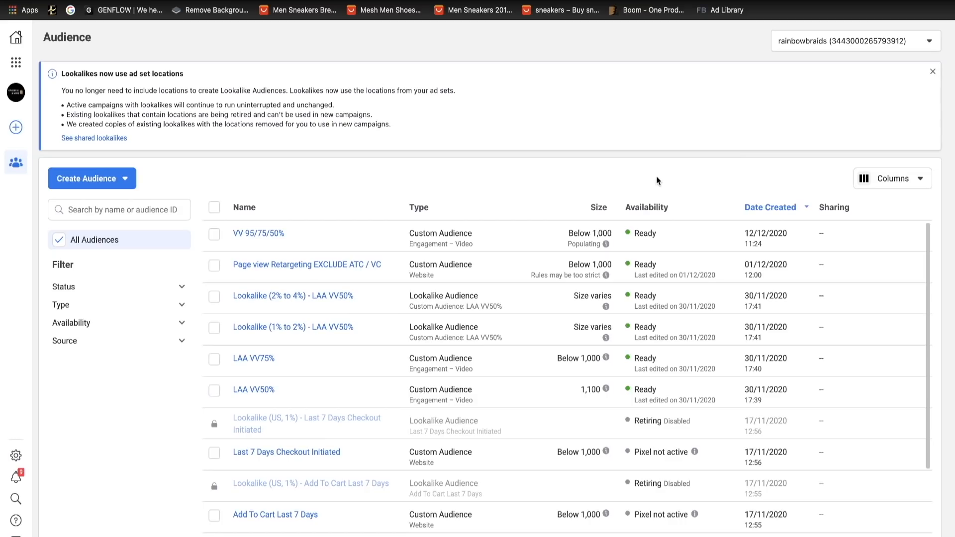
- Start a new Lookalike Audience using the VV 95/75/50% custom audience as its source
click(82, 180)
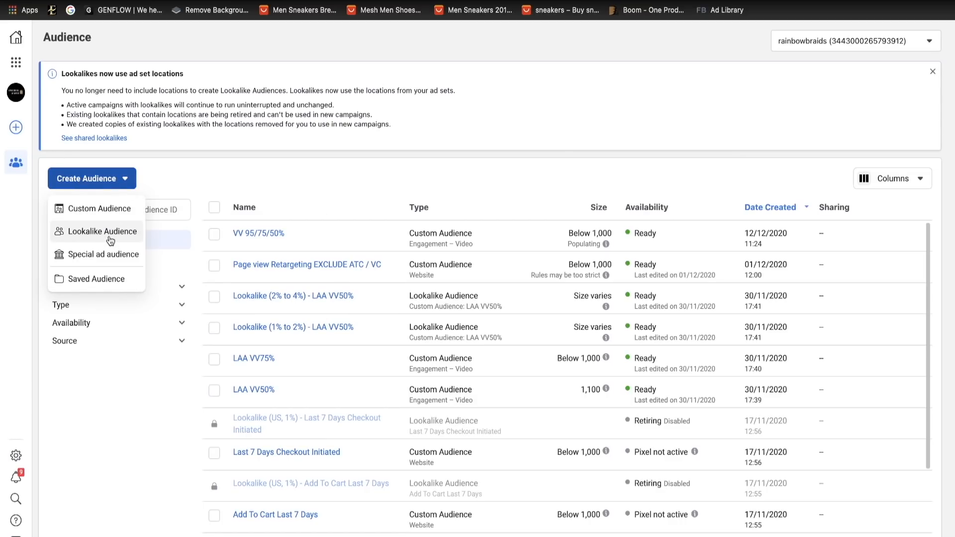
click(111, 241)
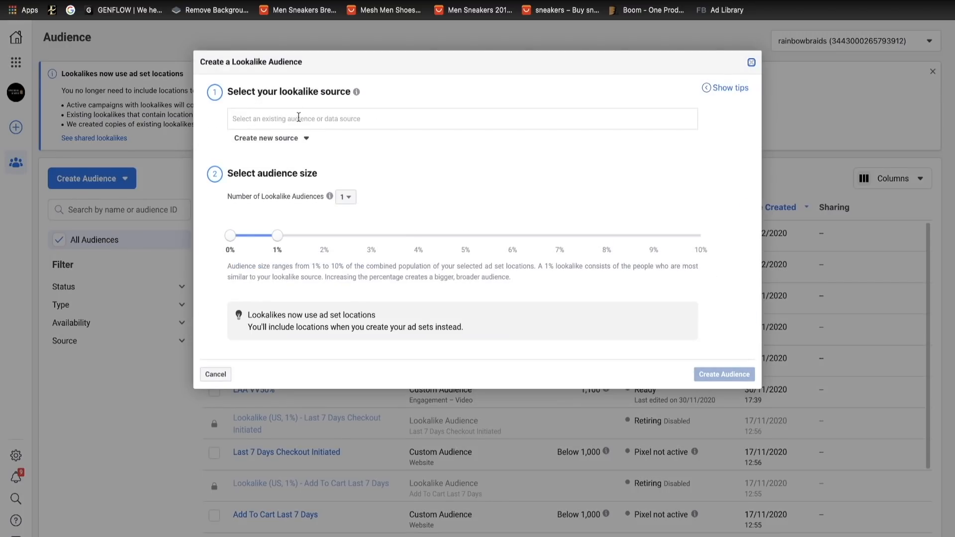
click(305, 119)
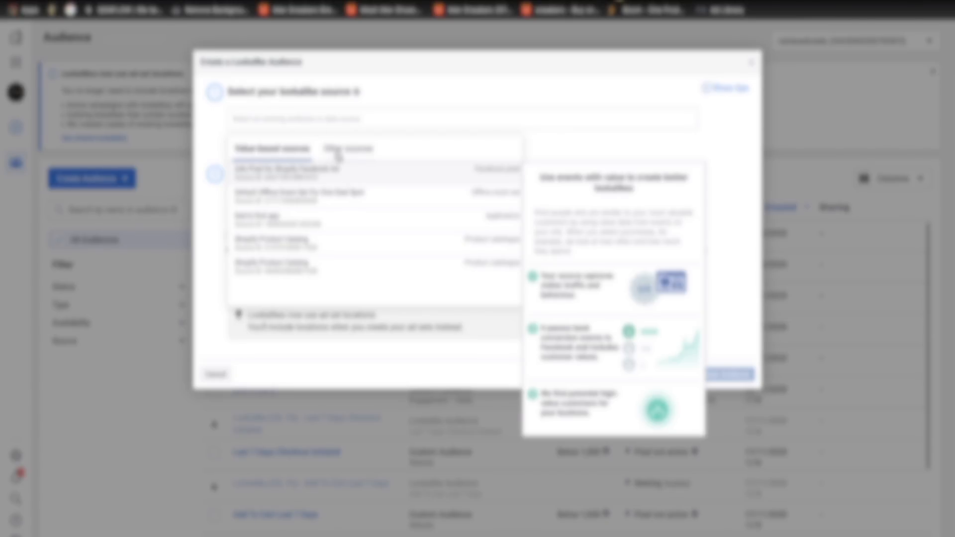
click(338, 151)
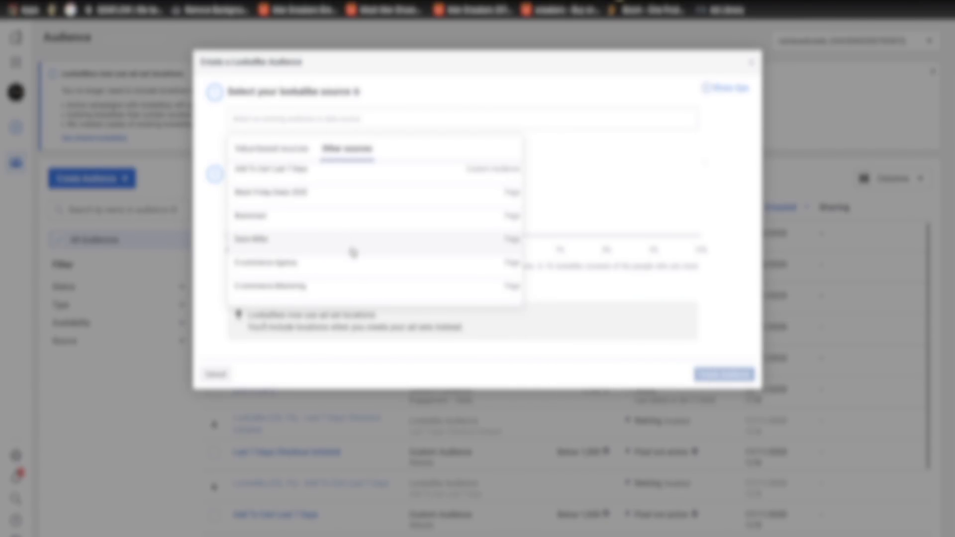
scroll(353, 250, down, 3)
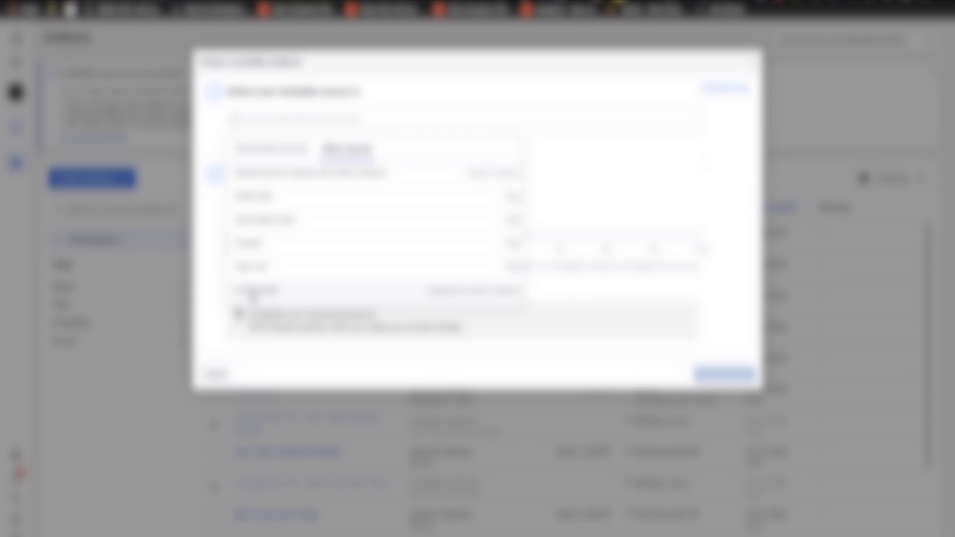
click(275, 292)
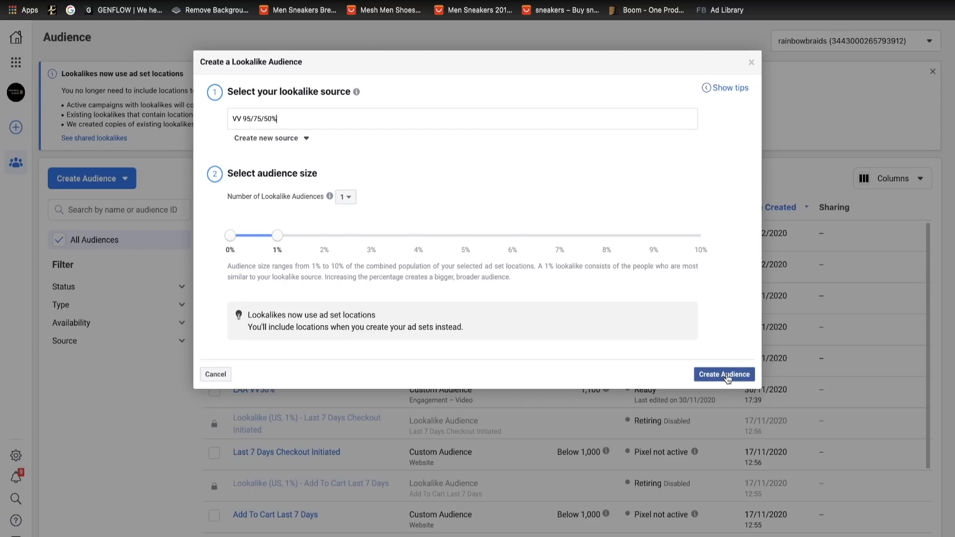
- Create the 1% Lookalike Audience and start another one using VV 95/75/50% as its source
click(725, 375)
click(104, 182)
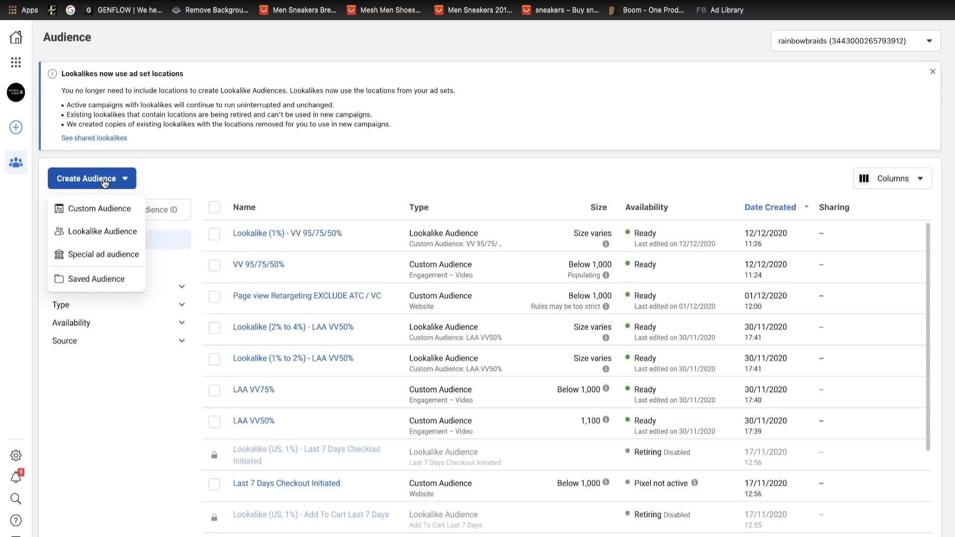
click(80, 231)
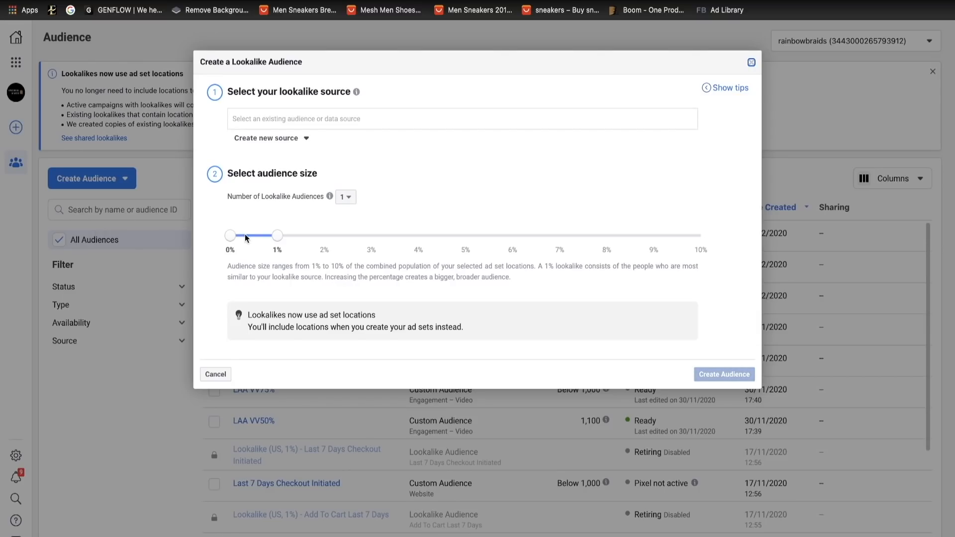
click(278, 118)
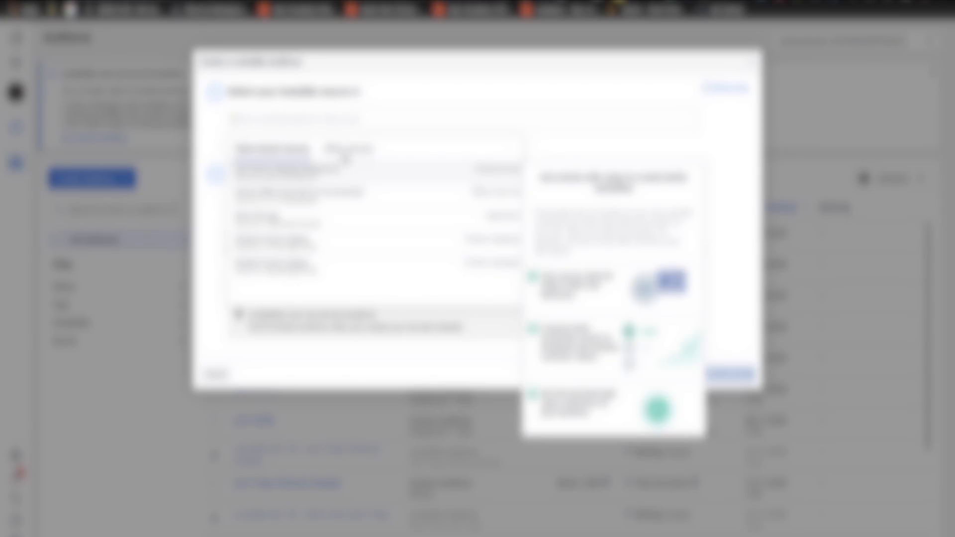
click(345, 154)
scroll(332, 254, down, 10)
click(314, 295)
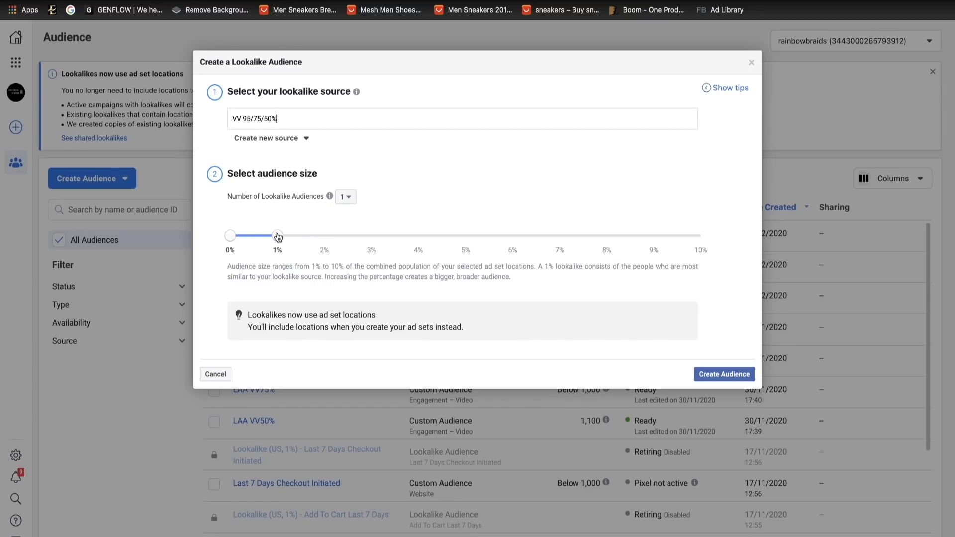
- Set the second lookalike's audience size range to 1% to 2% and create the audience
drag(278, 236, 325, 235)
drag(230, 236, 278, 238)
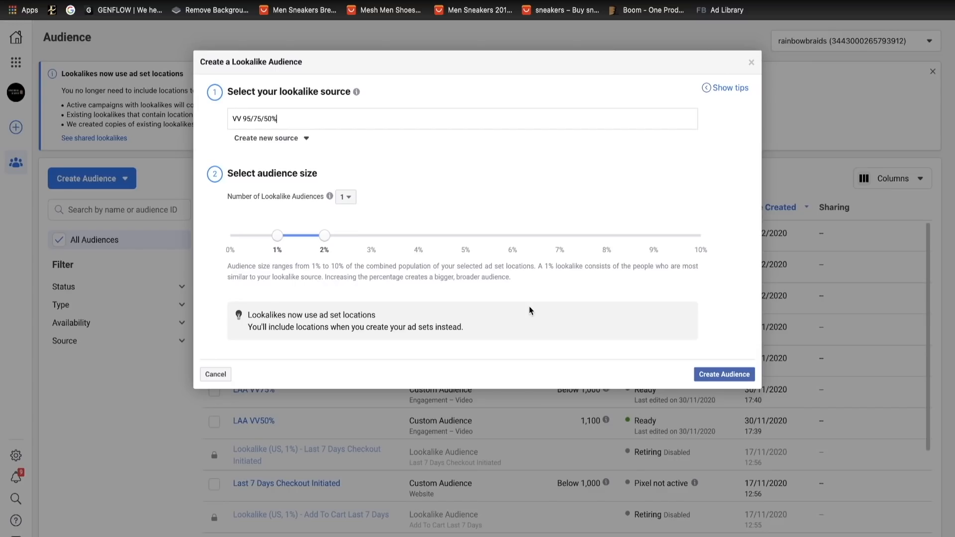
click(723, 373)
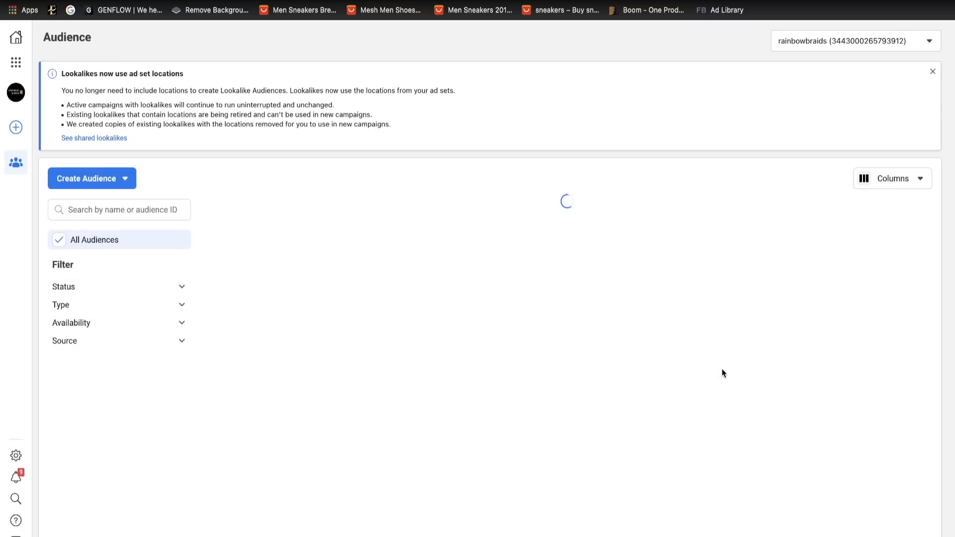
- Start a third Lookalike Audience and try a size range of 2% to 4%
click(89, 179)
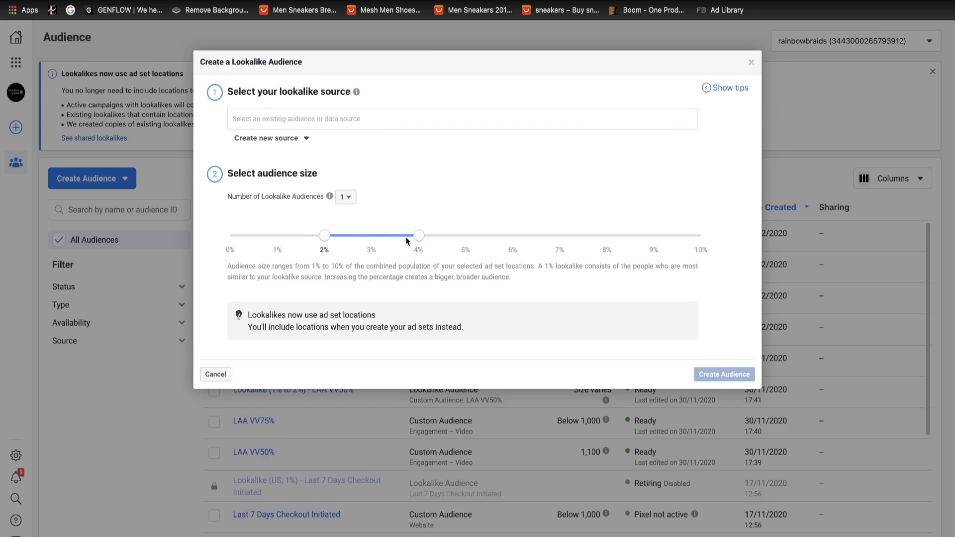
drag(411, 235, 380, 237)
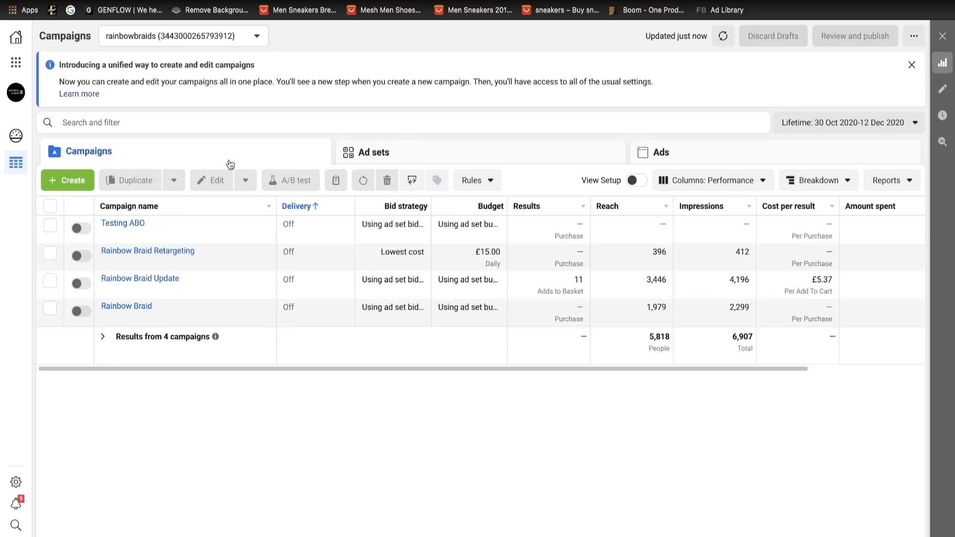
- Switch to the Campaigns page and create a new campaign with the Conversions objective
click(69, 180)
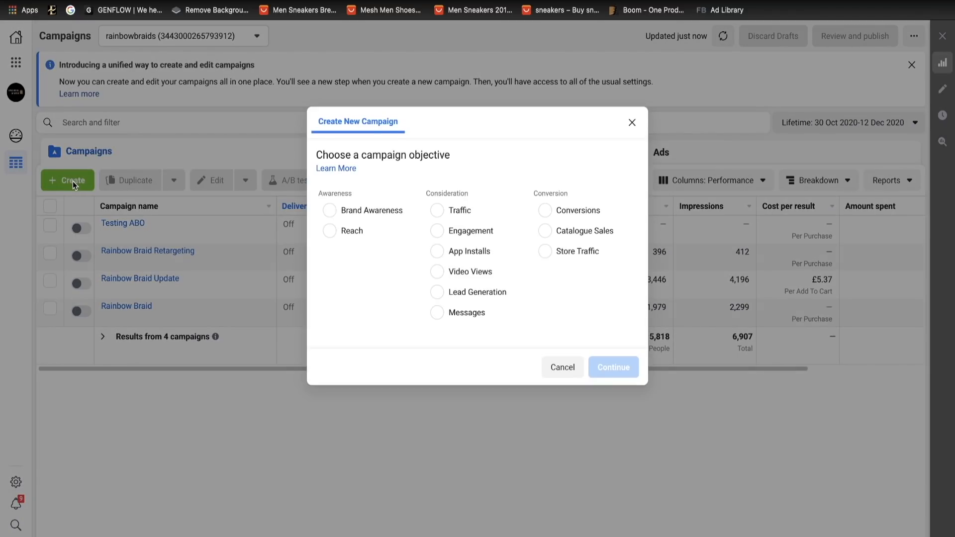
click(547, 221)
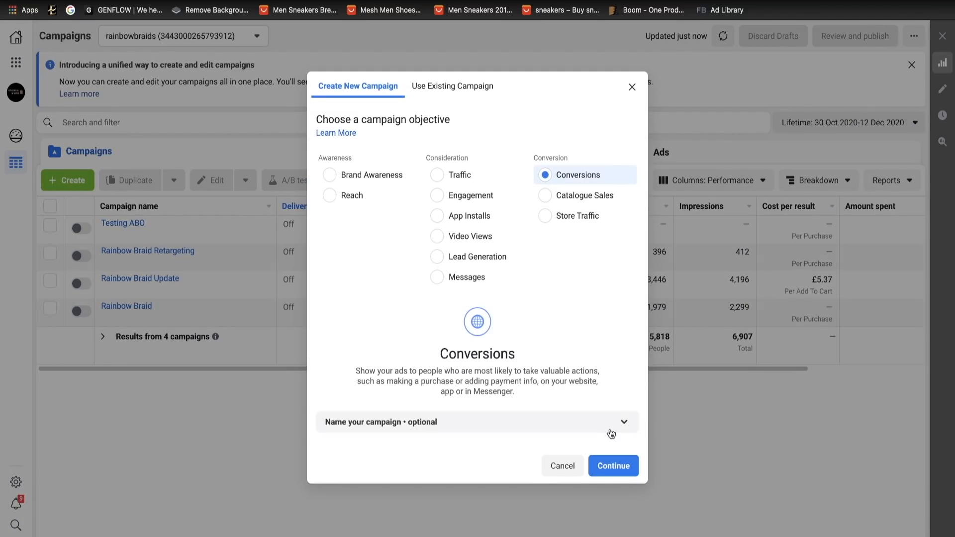
click(611, 463)
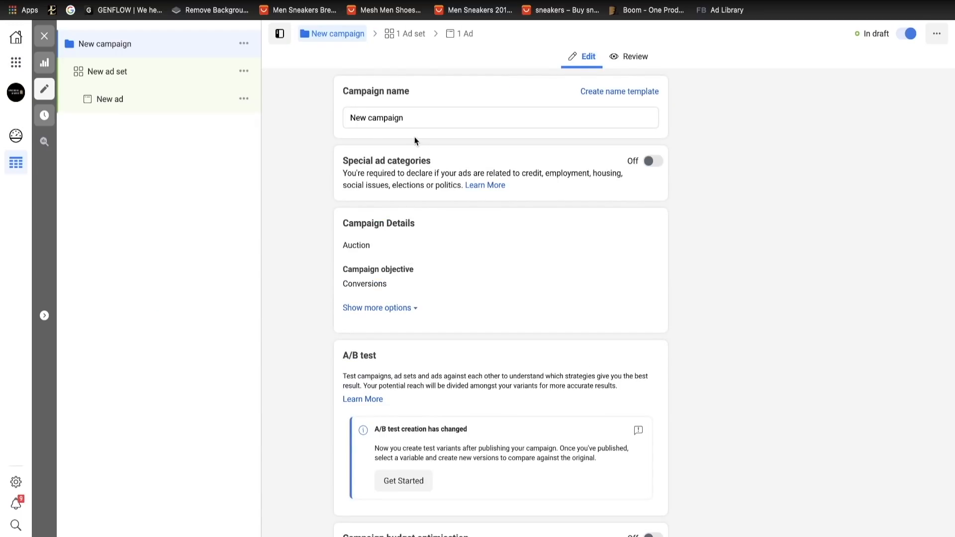
- Name the new campaign "VV 95 - 75 - 50% US"
drag(404, 118, 346, 118)
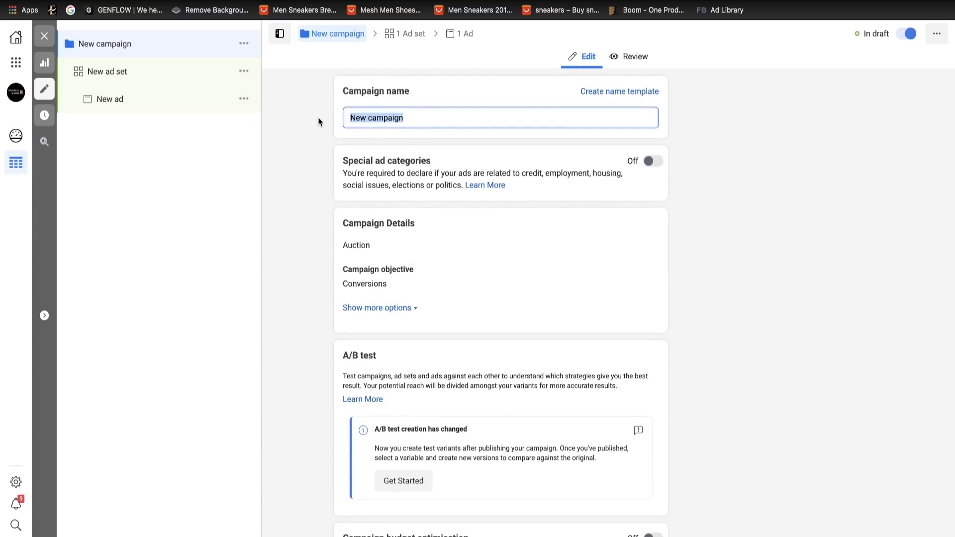
key(BackSpace)
text(VV )
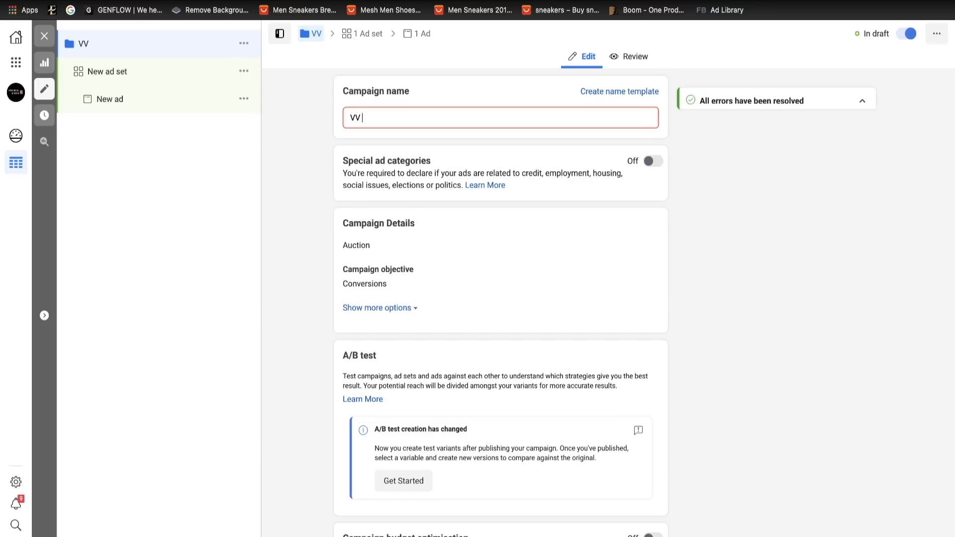
text(95)
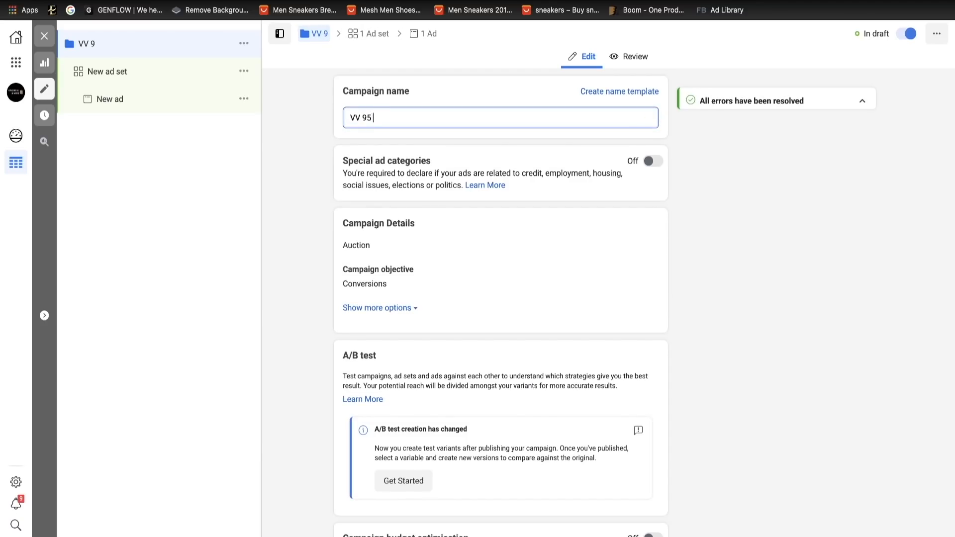
text( - 75 )
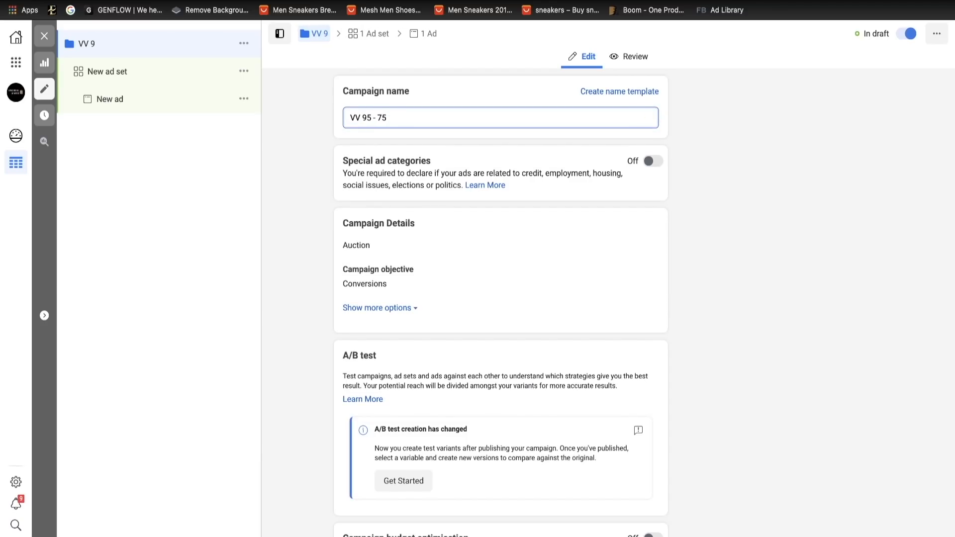
text(- 50%)
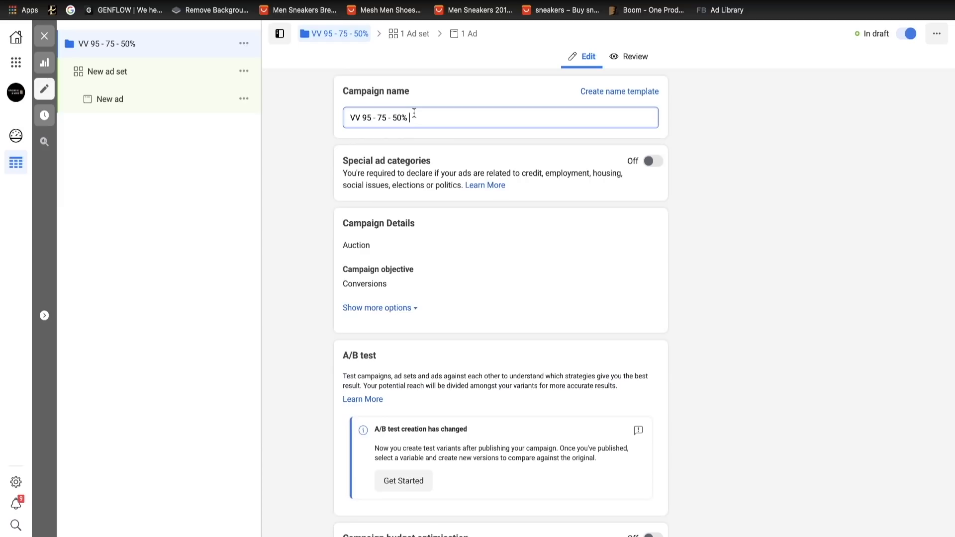
text( US)
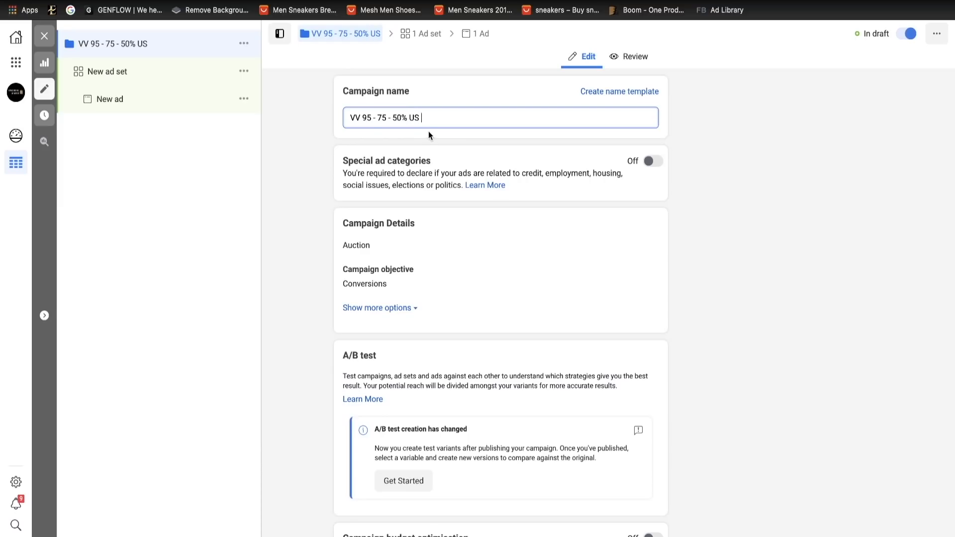
scroll(462, 284, down, 2)
scroll(462, 285, up, 2)
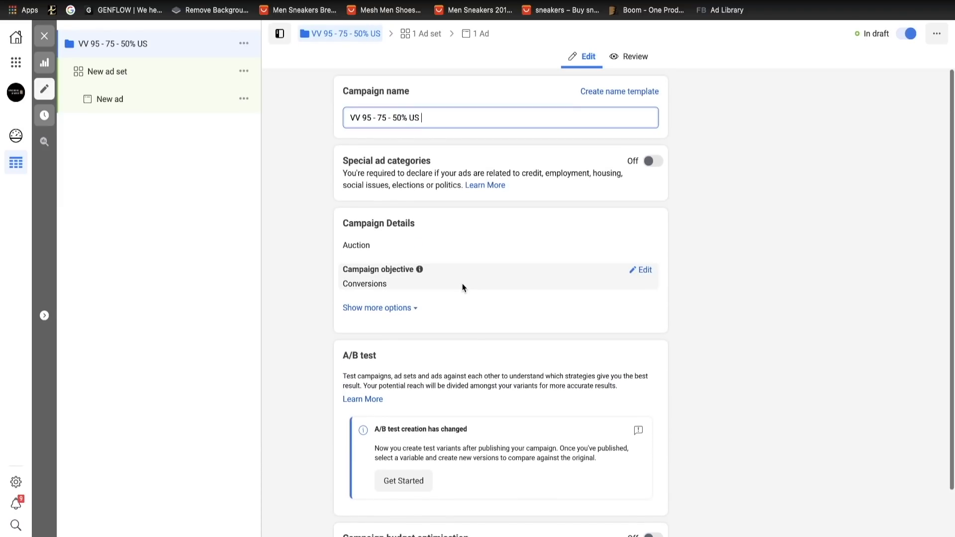
- Open the campaign's new ad set and rename it "LAA 1%"
click(127, 74)
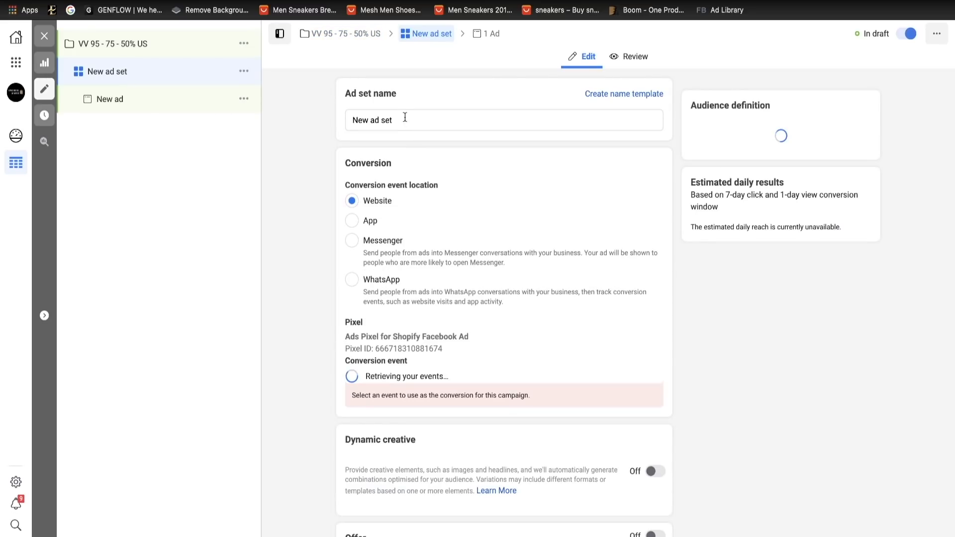
key(BackSpace)
key(BackSpace)
key(BackSpace)
key(BackSpace)
key(BackSpace)
key(BackSpace)
key(BackSpace)
key(BackSpace)
key(BackSpace)
key(BackSpace)
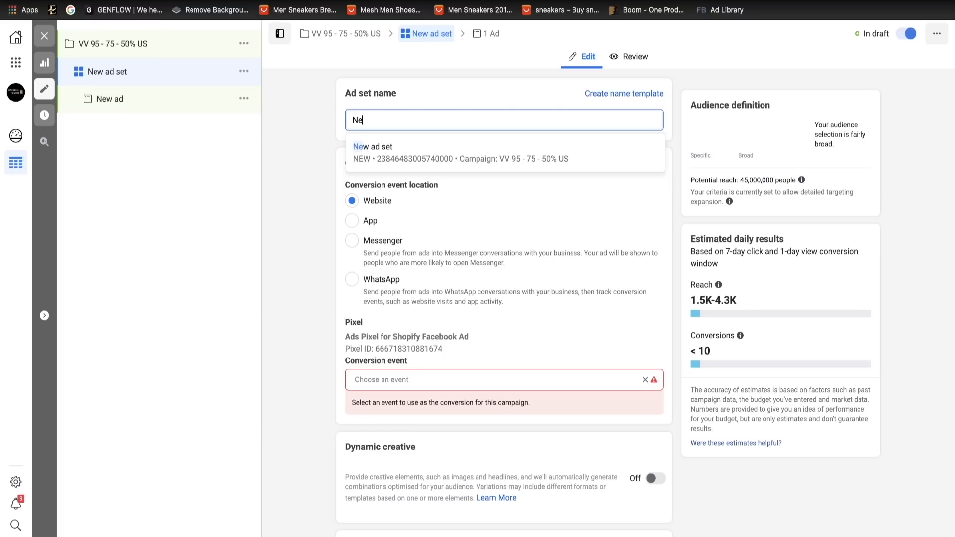
text(LAA 1)
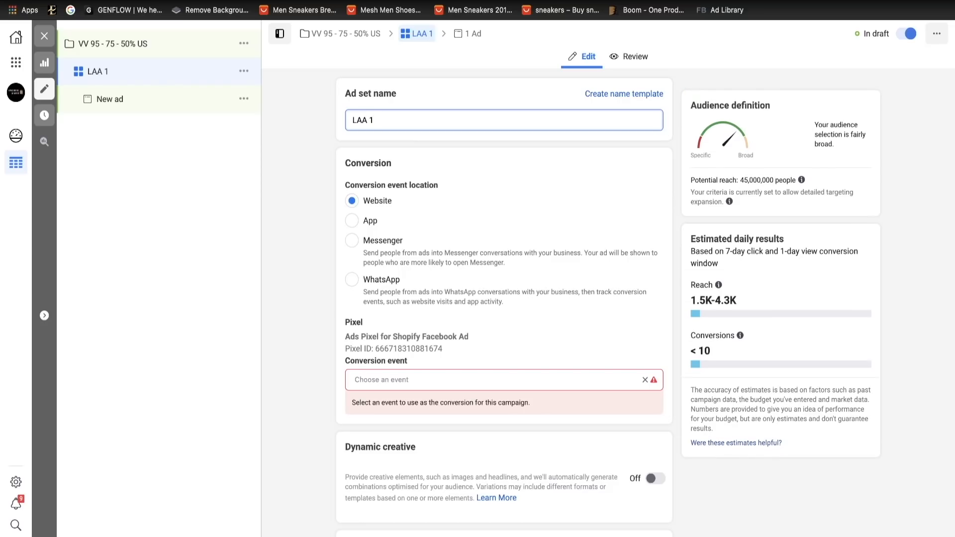
text(5)
key(BackSpace)
text(%)
click(308, 169)
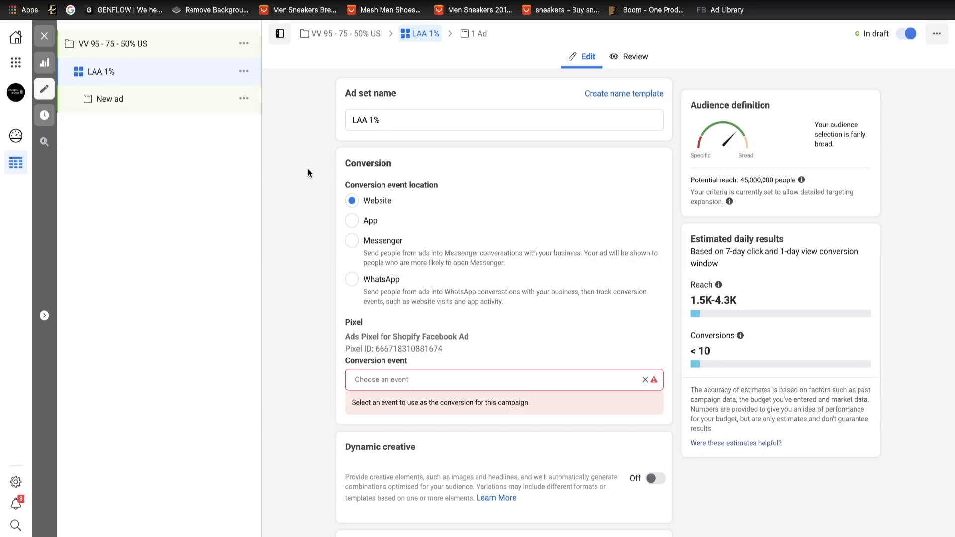
- Set the LAA 1% ad set's website conversion event to Purchase
click(420, 379)
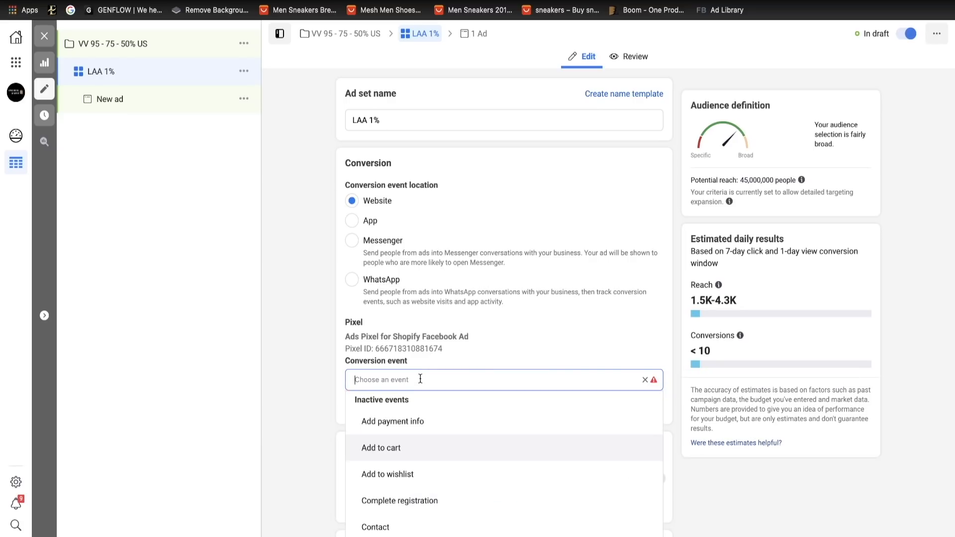
scroll(411, 437, down, 4)
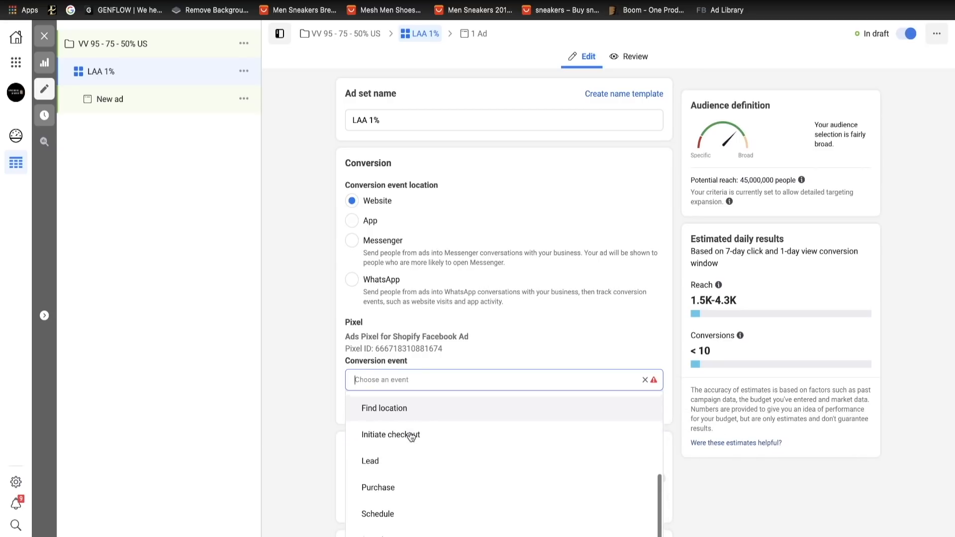
click(392, 486)
- Set the LAA 1% ad set's daily budget to £7.00
scroll(496, 354, down, 8)
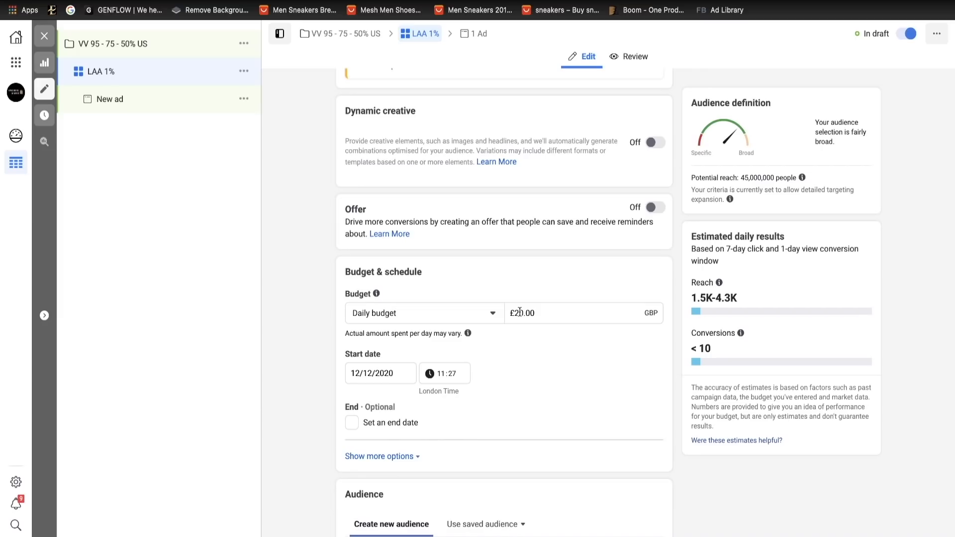
click(520, 312)
key(BackSpace)
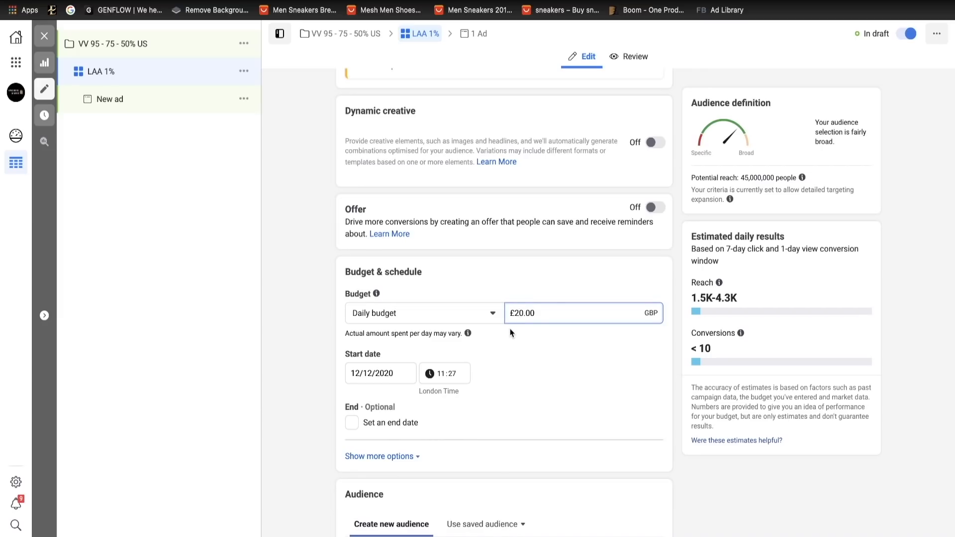
text(7)
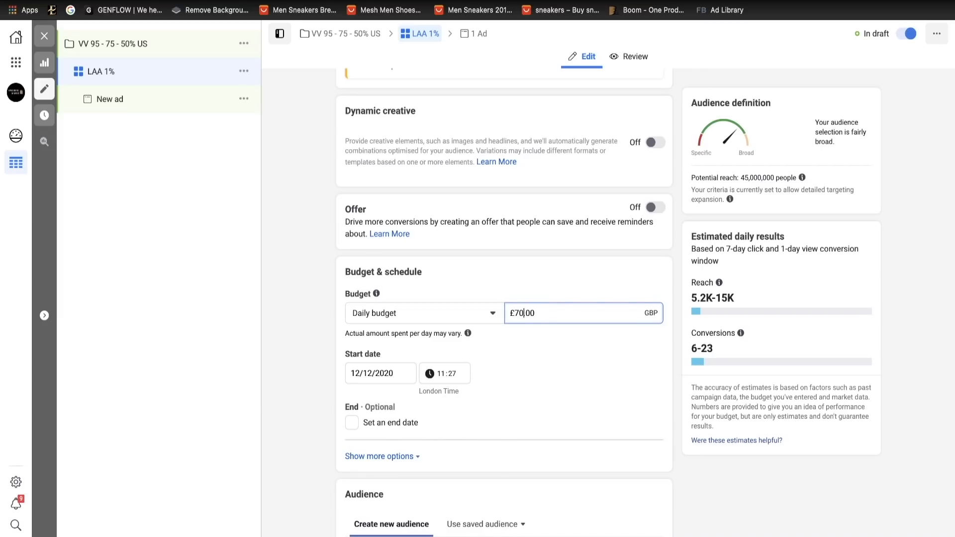
key(Delete)
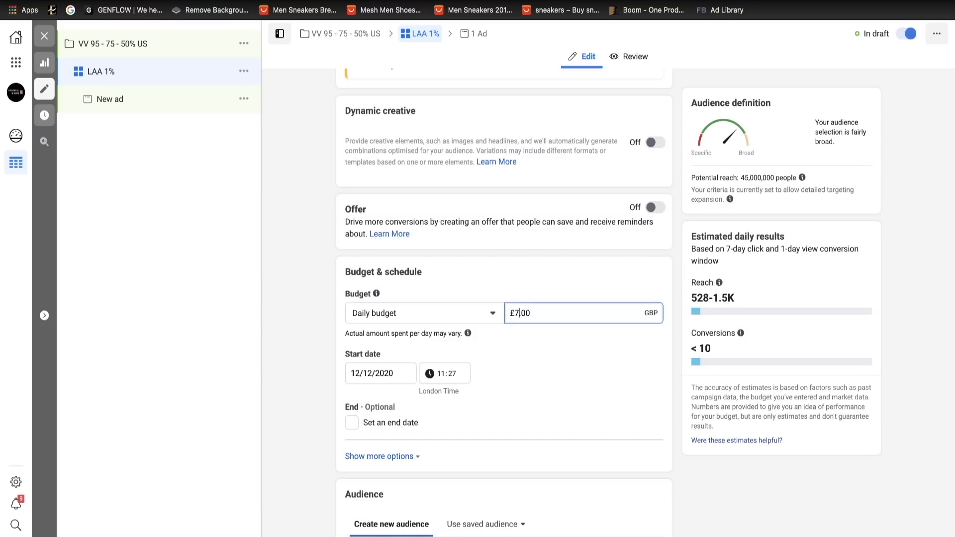
- Add "Lookalike (1% to 2%) - VV 95/75/50%" to the ad set's Custom Audiences
scroll(545, 316, down, 6)
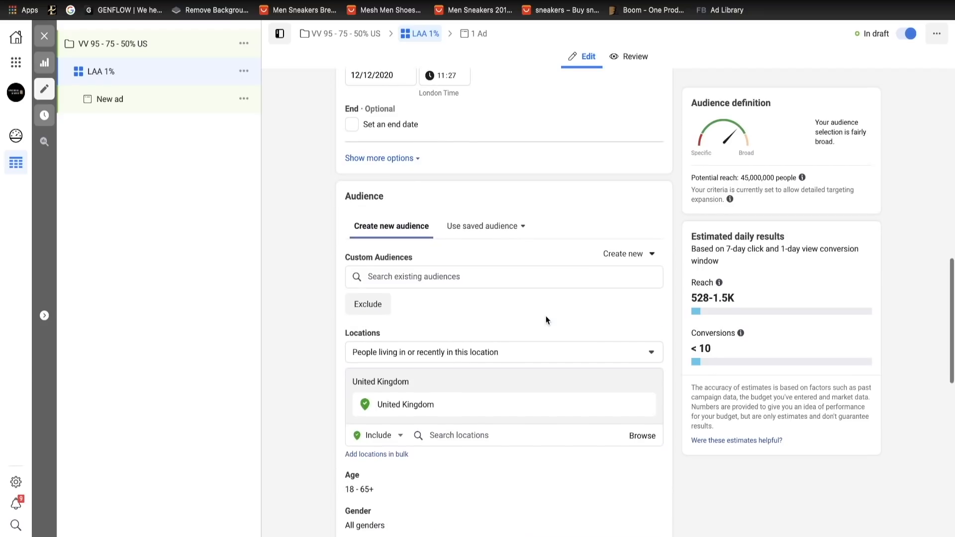
click(443, 276)
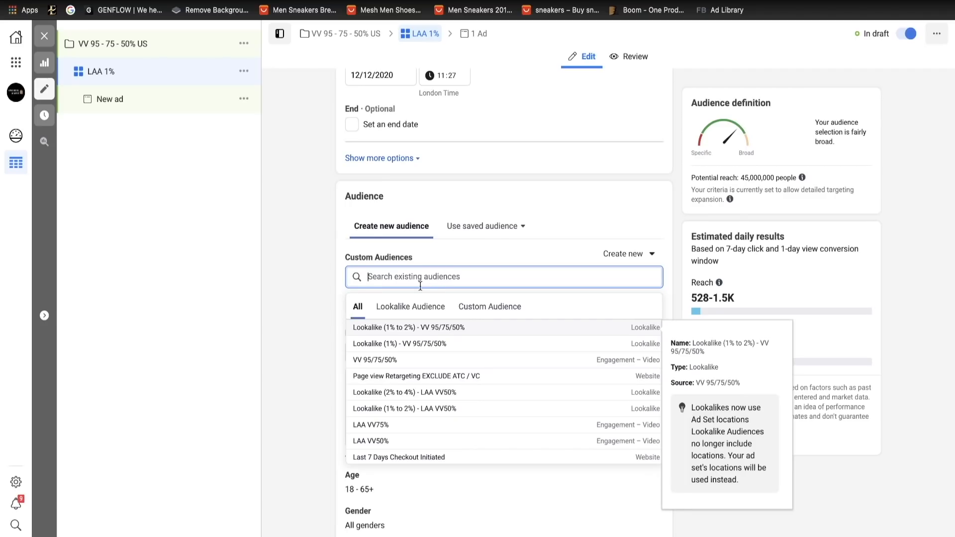
click(374, 329)
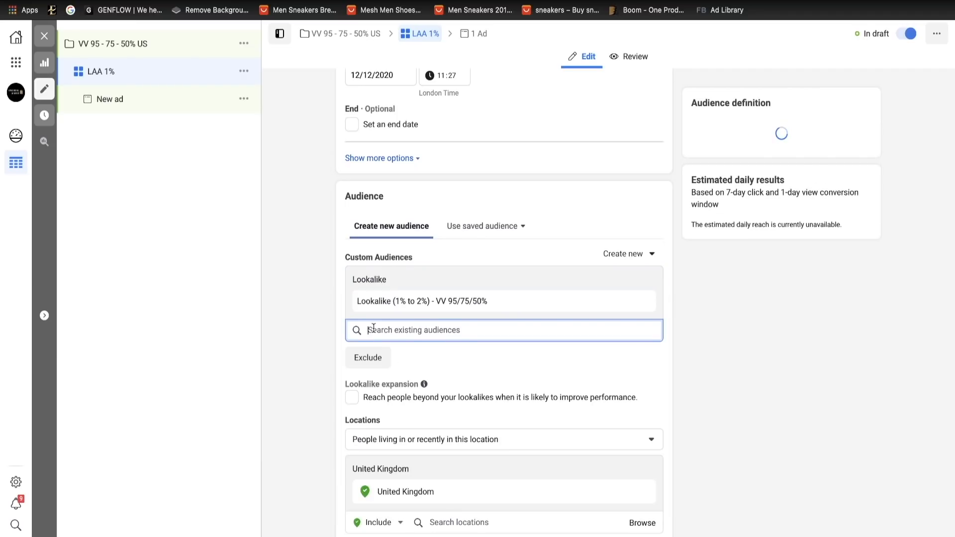
click(546, 228)
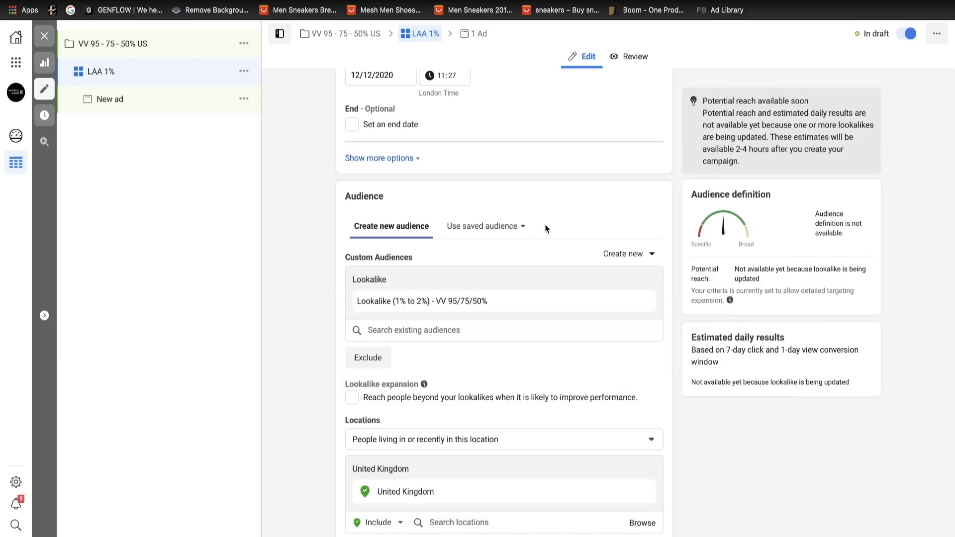
- Remove the ad set's existing target location and add the United States instead
scroll(518, 330, down, 1)
scroll(517, 335, down, 4)
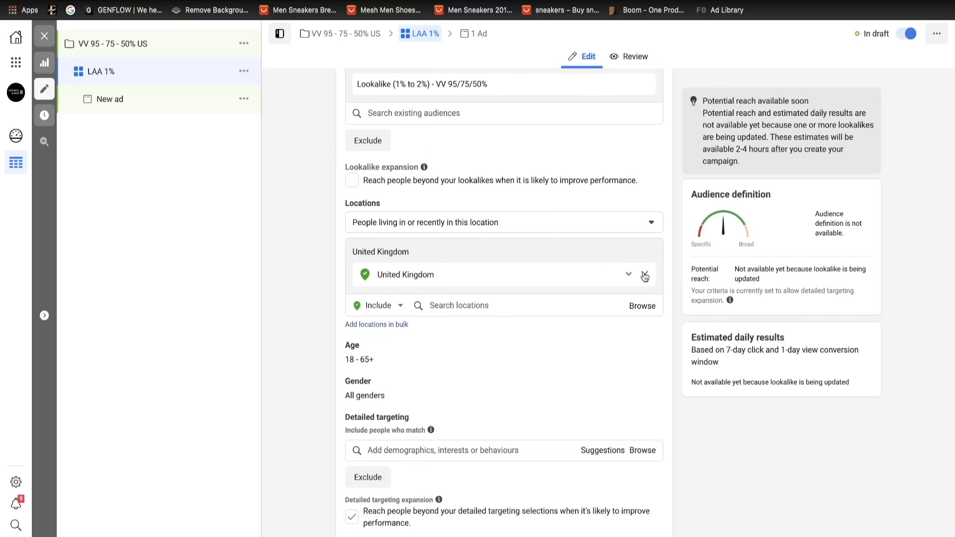
click(646, 275)
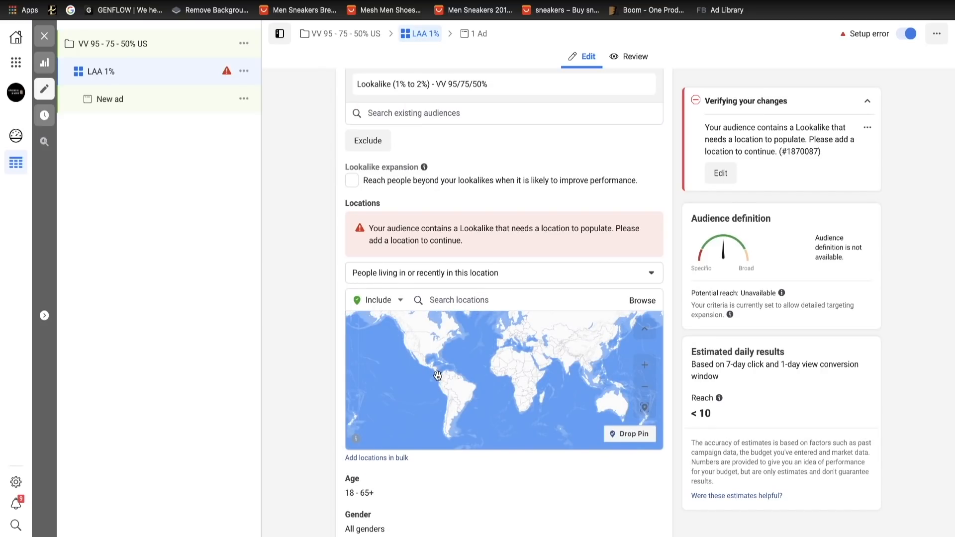
click(454, 300)
click(454, 340)
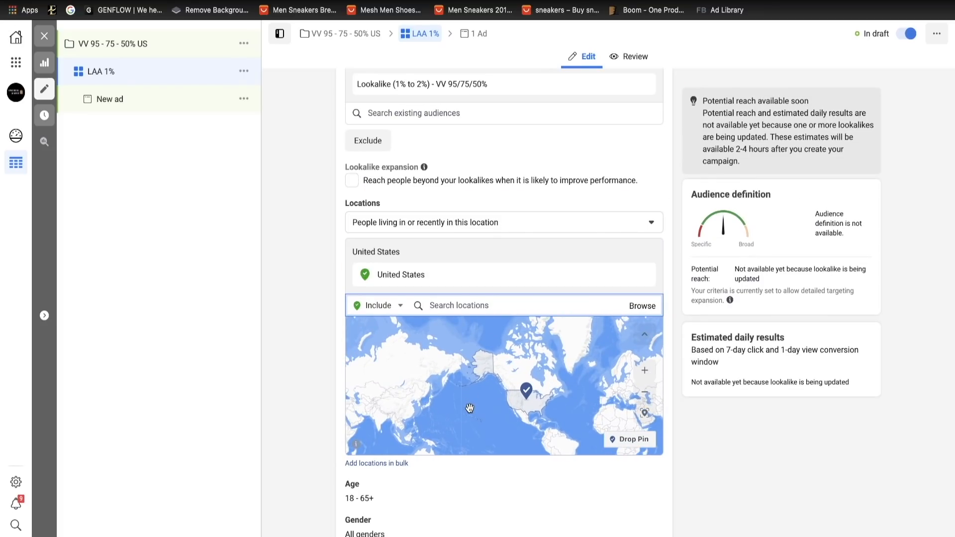
- Review the LAA 1% ad set's age, gender, detailed targeting, language, placement and optimisation settings
scroll(458, 488, down, 4)
scroll(458, 487, down, 2)
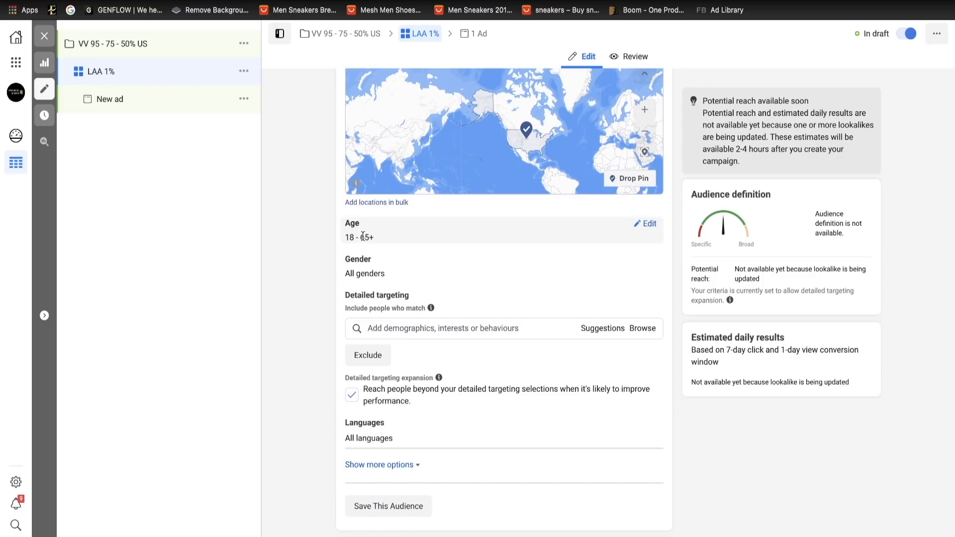
scroll(436, 287, down, 3)
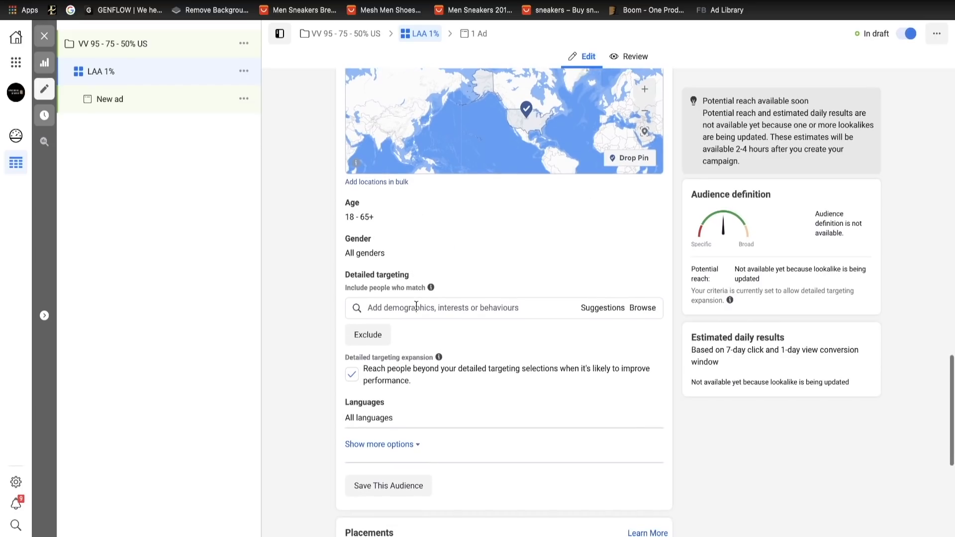
scroll(436, 324, down, 2)
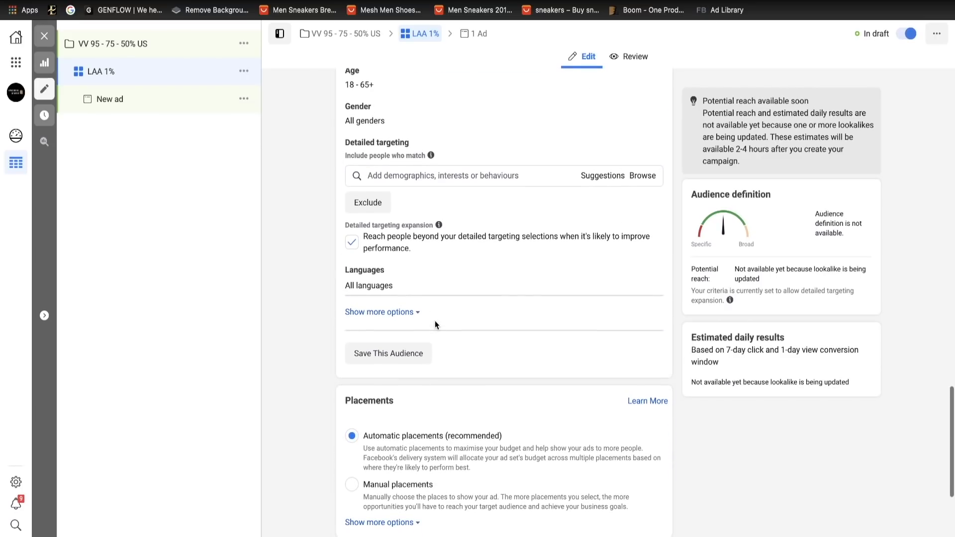
scroll(463, 376, down, 3)
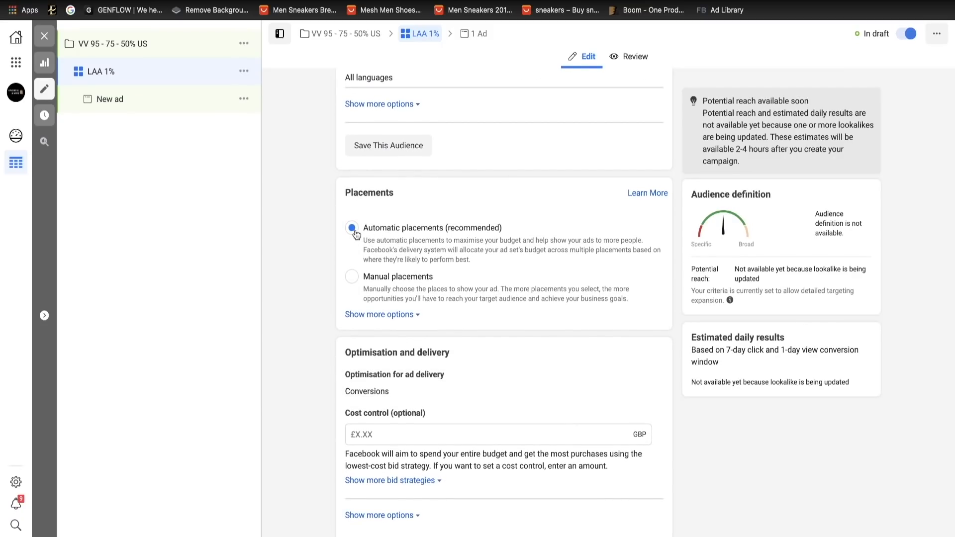
scroll(470, 348, down, 1)
scroll(471, 352, up, 15)
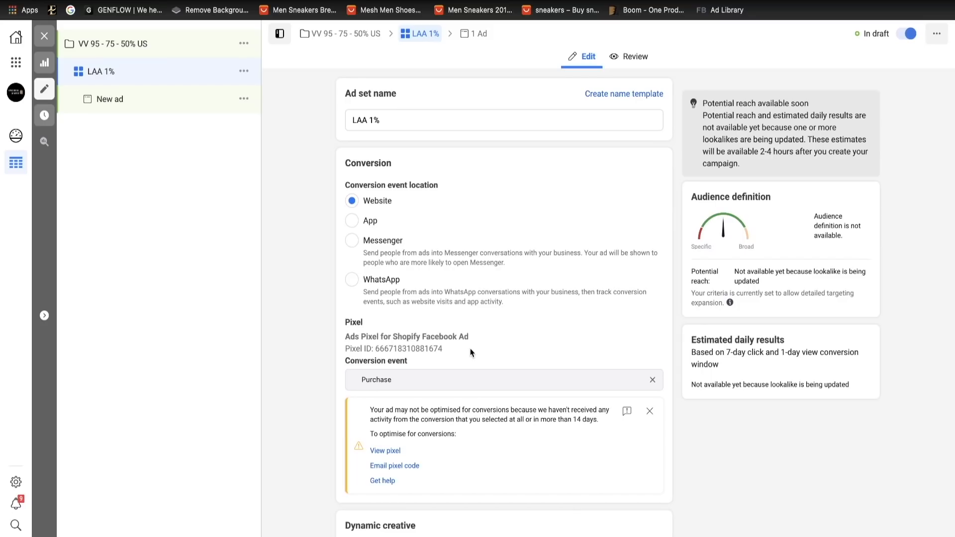
- Rename the ad under the LAA 1% ad set as "winning creative" and dismiss the text options recommendation
click(124, 102)
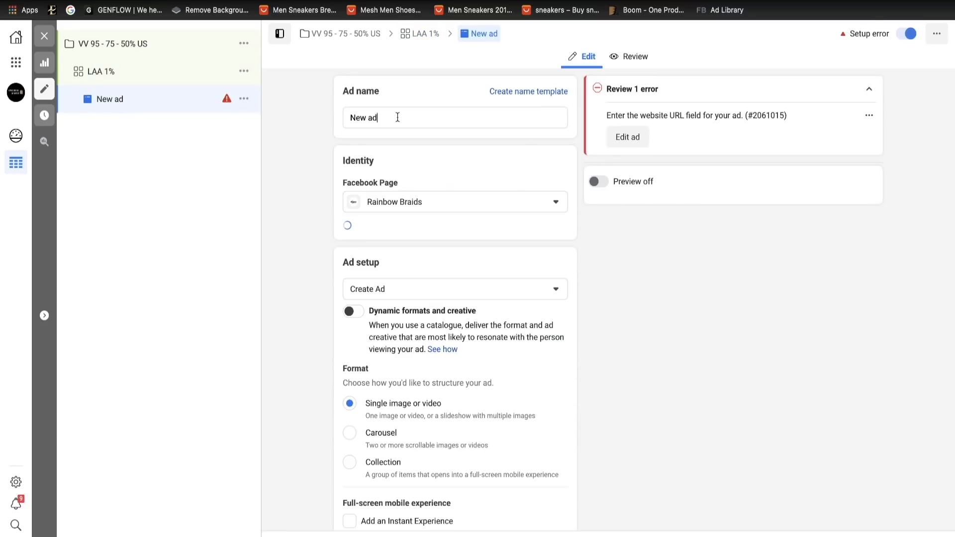
drag(395, 117, 333, 120)
key(BackSpace)
text(winnin)
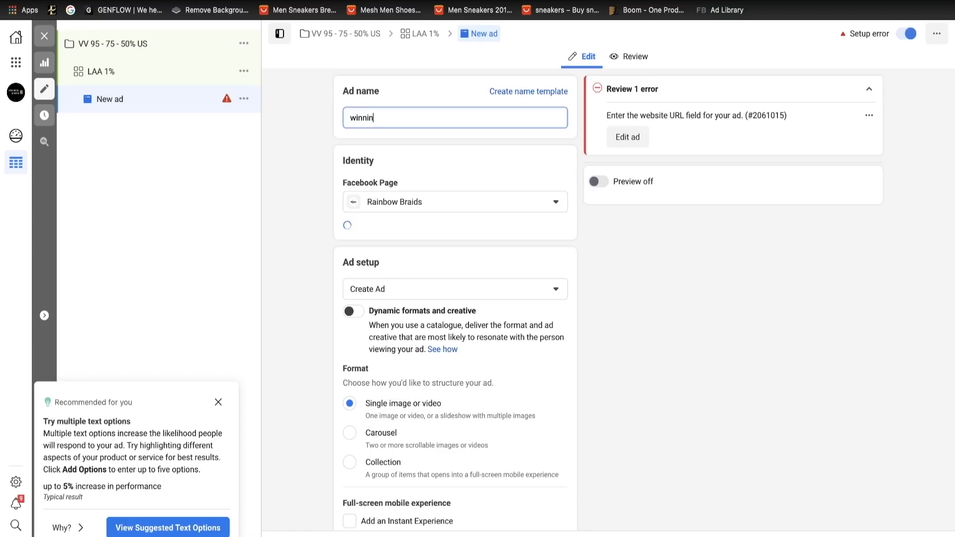
text(g creatove)
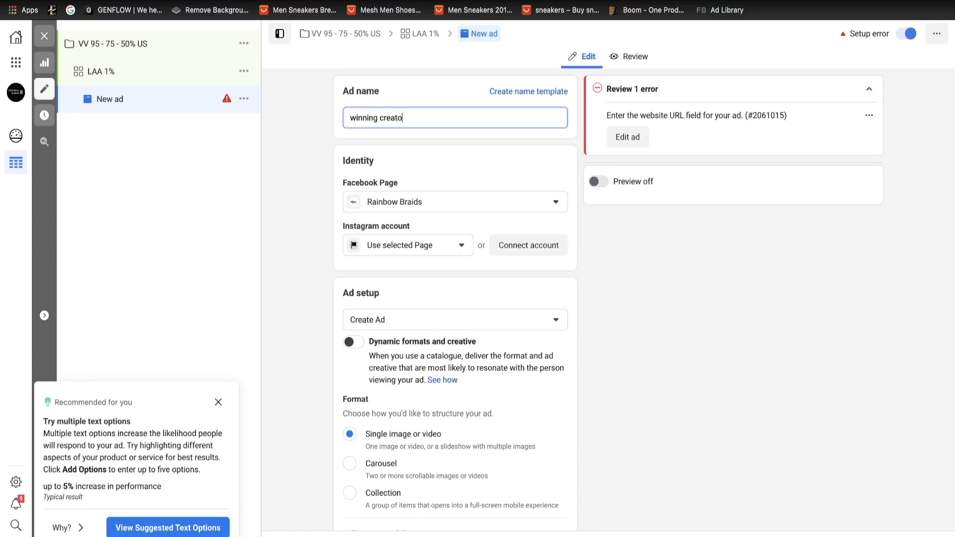
right_click(396, 122)
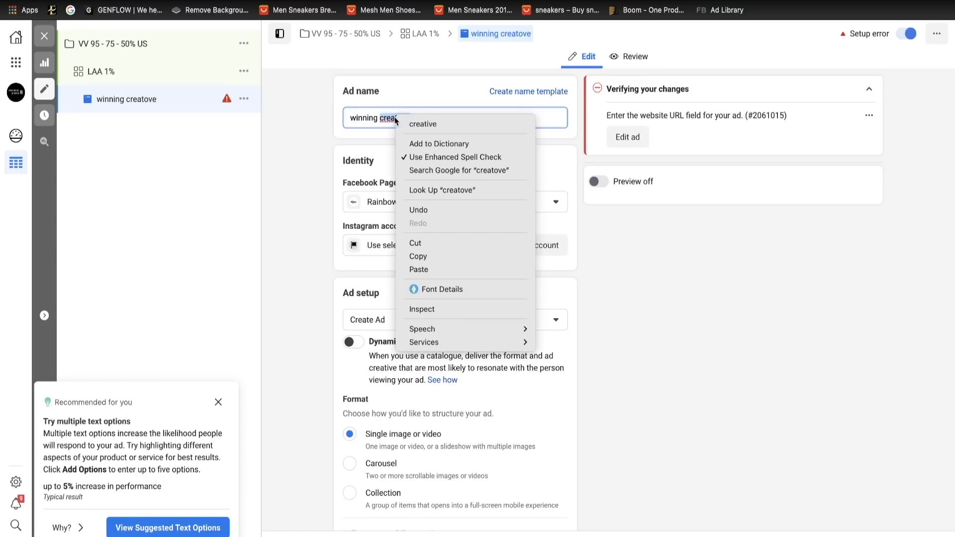
click(413, 126)
click(218, 402)
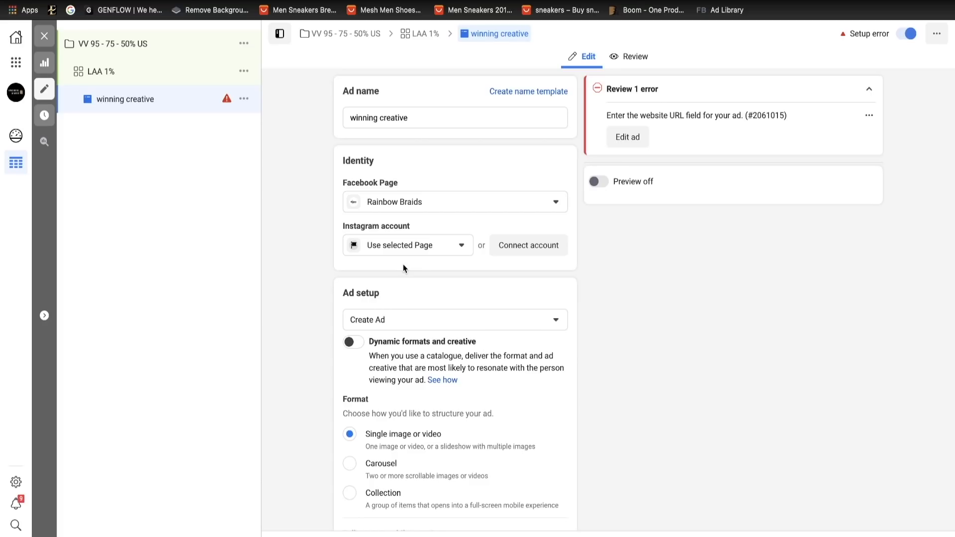
- Duplicate the LAA 1% ad set within the original campaign, making 9 copies
click(165, 75)
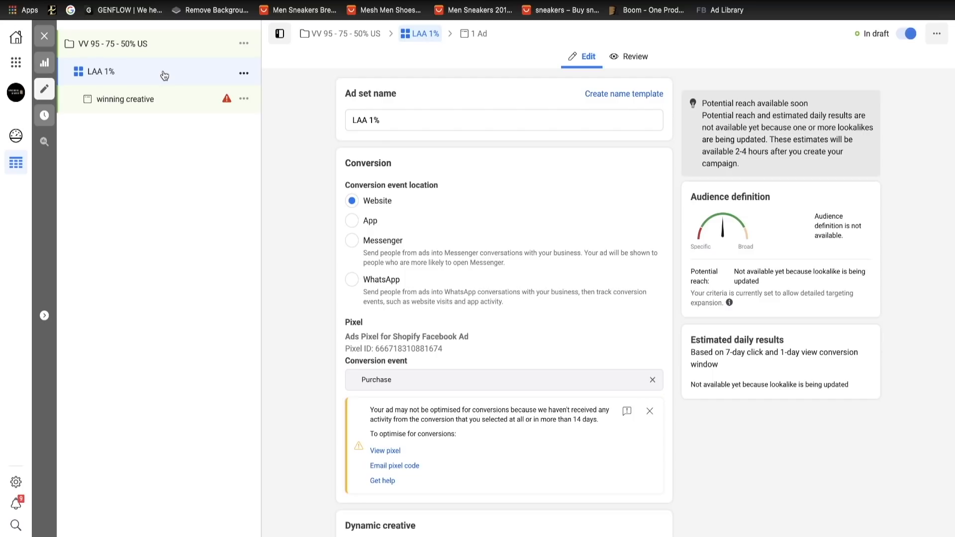
click(244, 73)
click(282, 111)
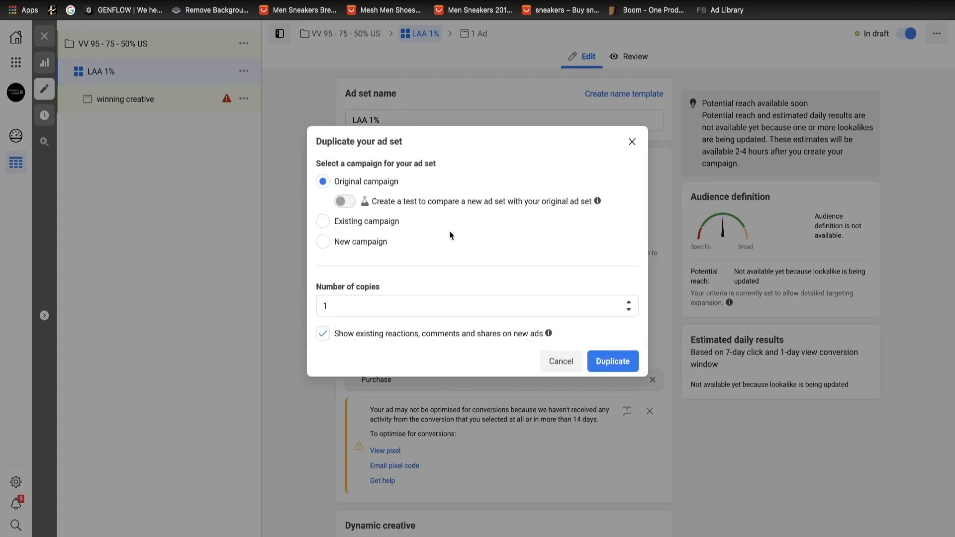
click(371, 311)
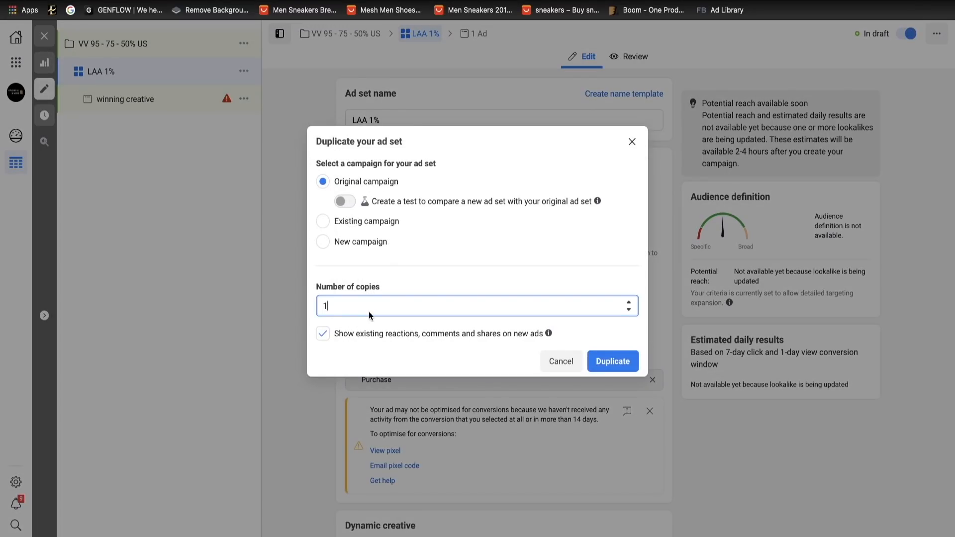
key(BackSpace)
text(9)
click(612, 360)
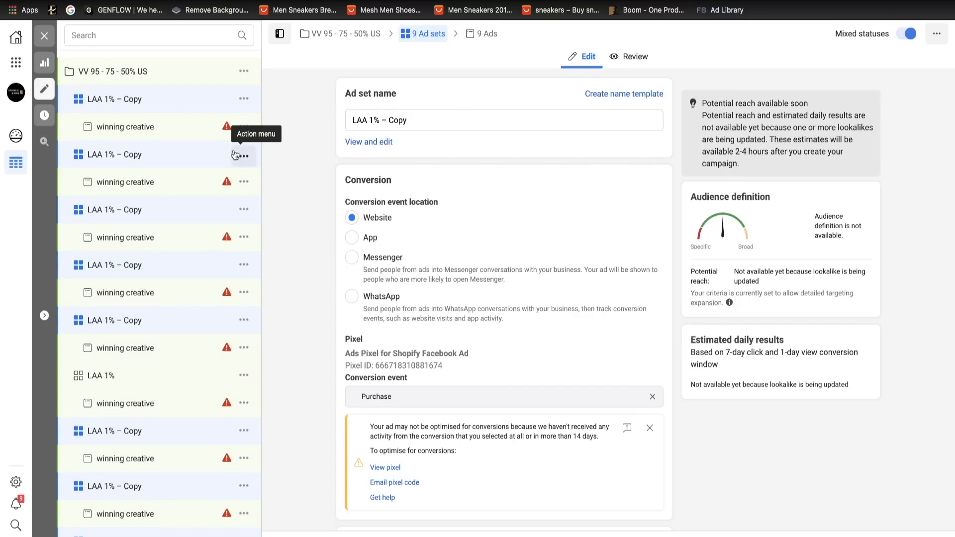
- Rename all the copied ad sets together as "LAA 2%"
scroll(230, 411, down, 1)
scroll(230, 408, up, 1)
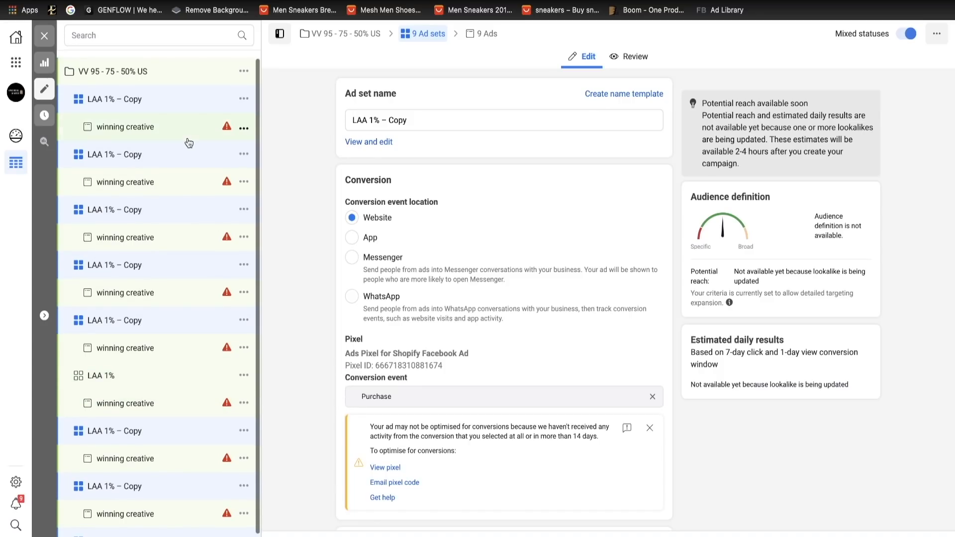
click(373, 123)
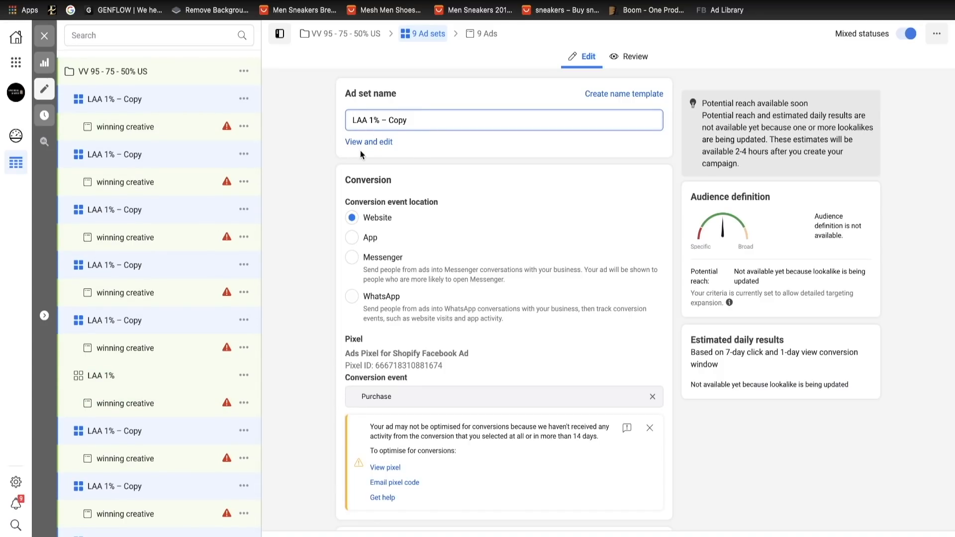
key(BackSpace)
text(2)
click(421, 121)
key(BackSpace)
key(BackSpace)
key(BackSpace)
key(BackSpace)
key(BackSpace)
key(BackSpace)
key(BackSpace)
- Replace the custom audience of the copied ad sets with "Lookalike (1%) - VV 95/75/50%"
scroll(449, 251, down, 10)
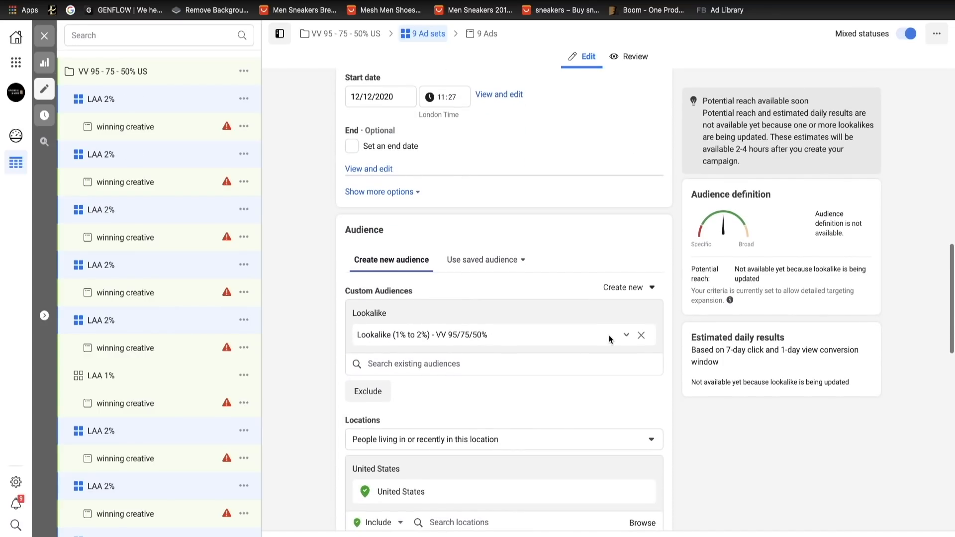
click(640, 338)
click(399, 317)
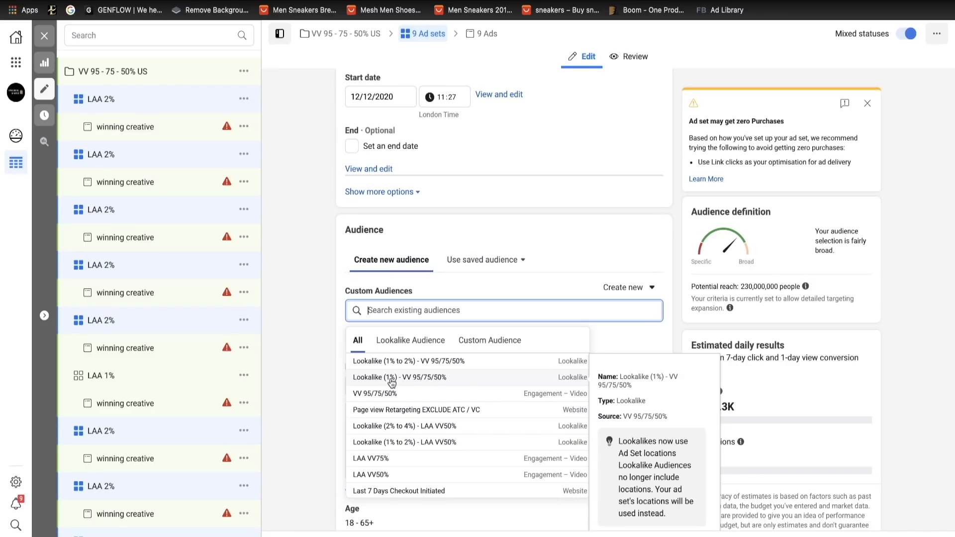
click(391, 380)
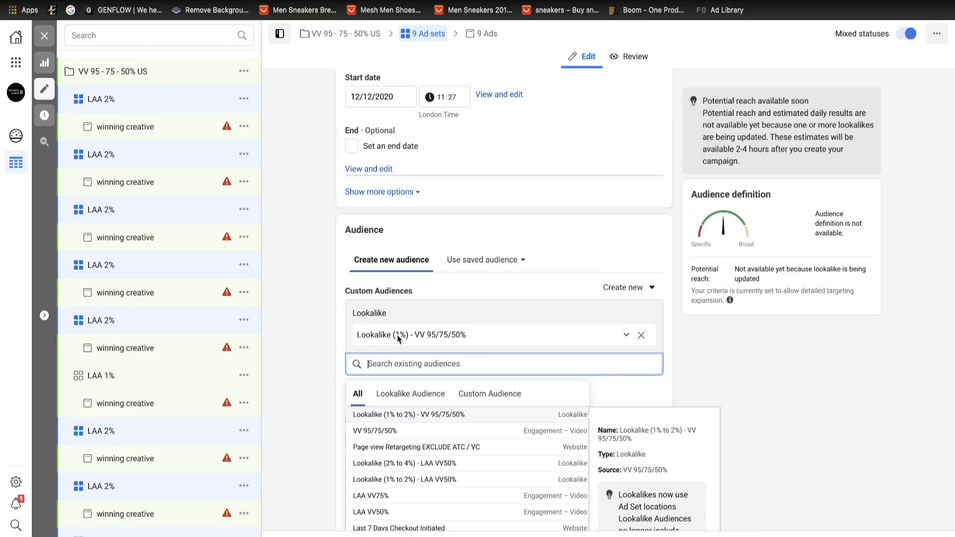
- Remove the 1% lookalike from the copied ad sets and add "Lookalike (1% to 2%) - VV 95/75/50%" instead
click(642, 335)
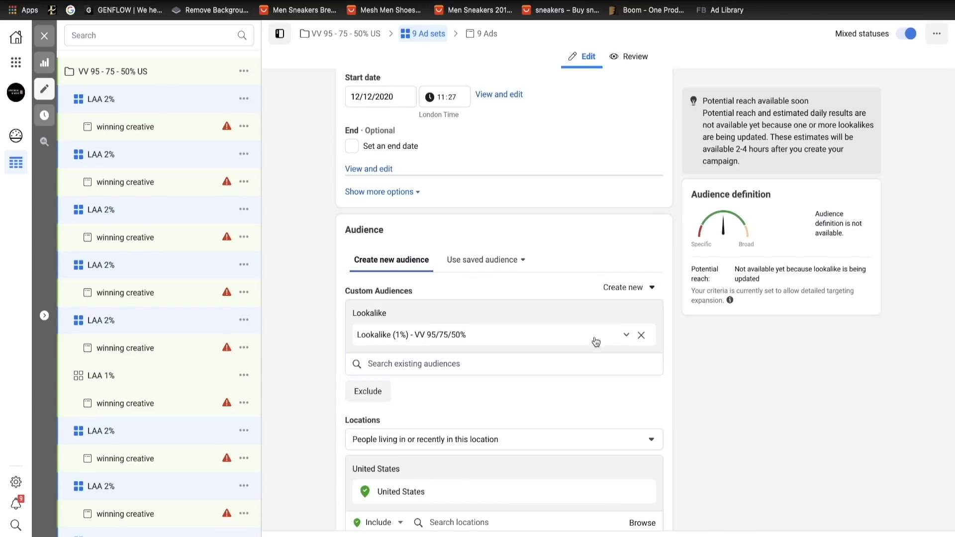
click(457, 314)
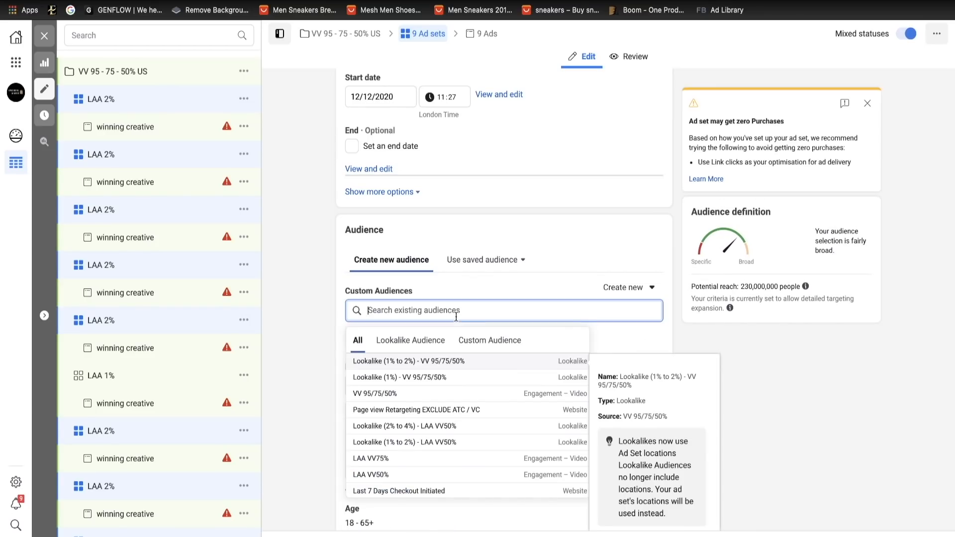
click(423, 361)
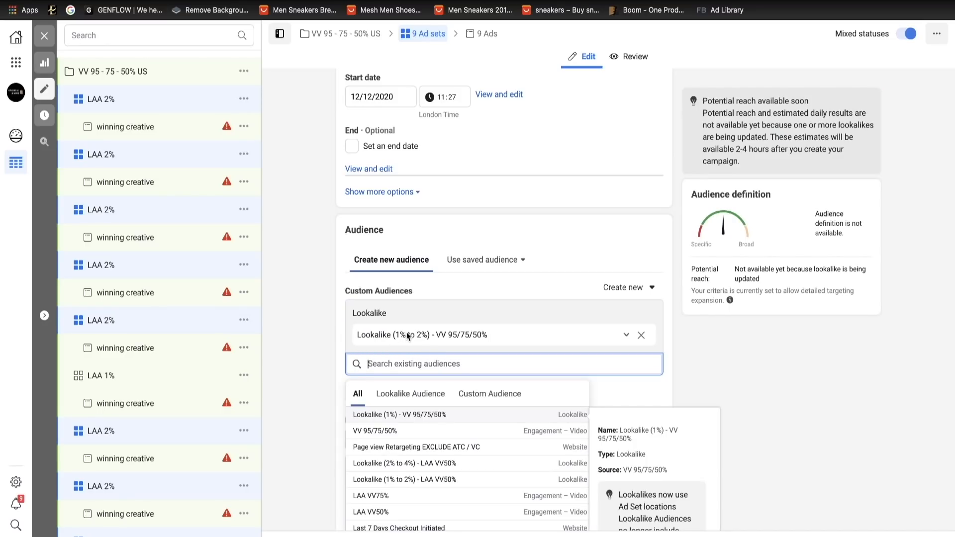
click(606, 271)
- Review the name, conversion, budget and audience settings of the copied LAA 2% ad sets
scroll(464, 233, up, 15)
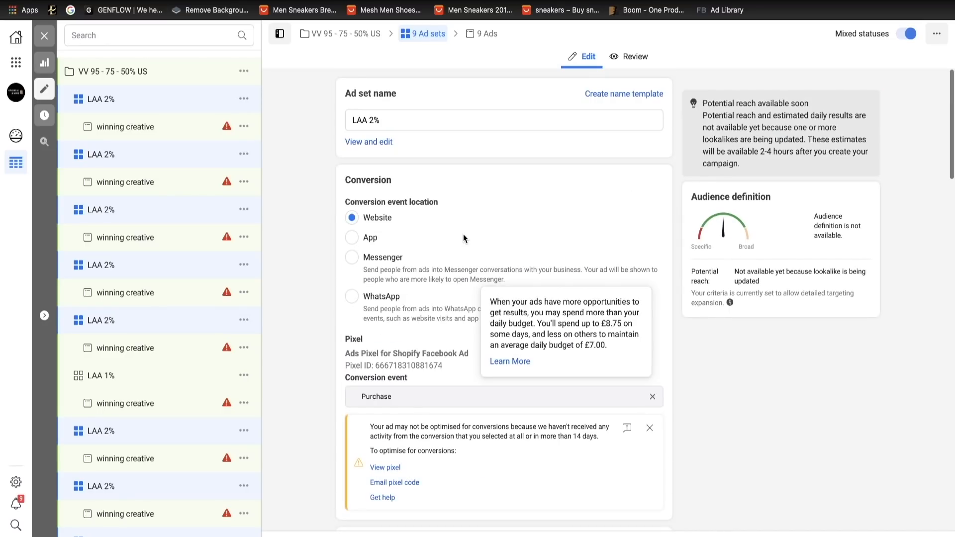
scroll(413, 297, down, 4)
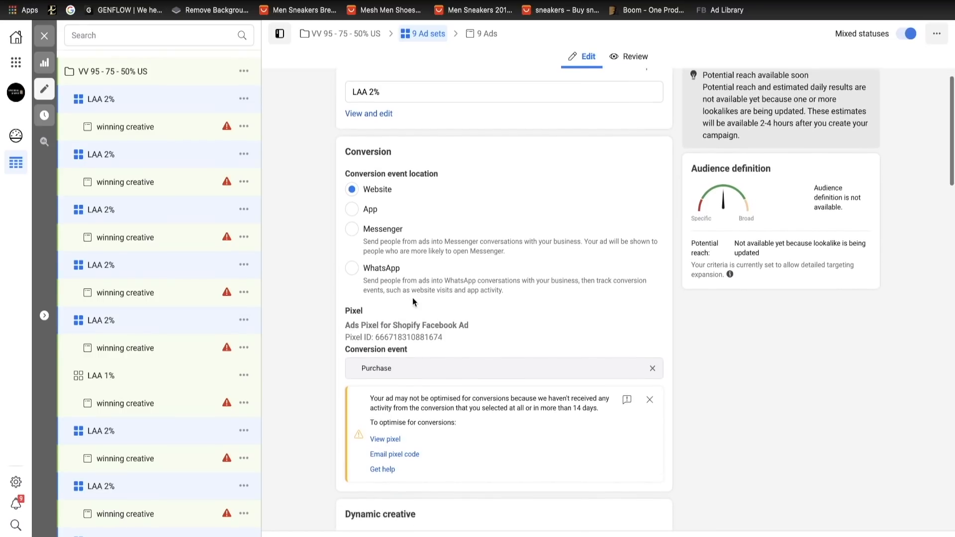
scroll(413, 298, up, 4)
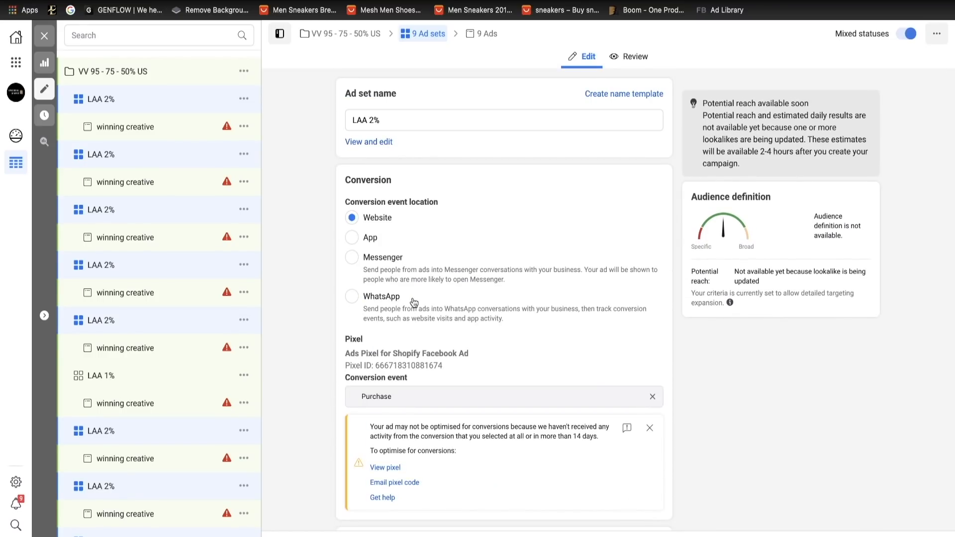
scroll(424, 360, down, 7)
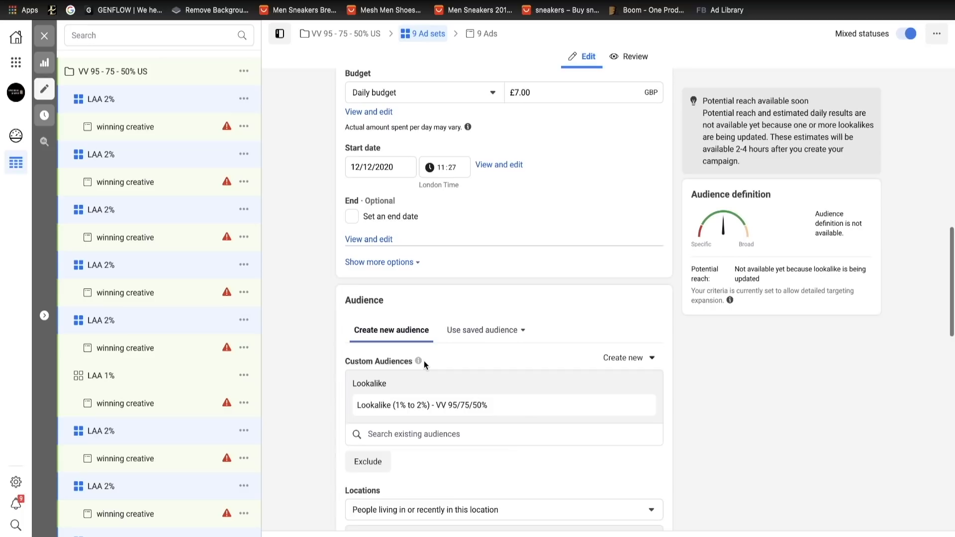
scroll(424, 360, down, 1)
scroll(423, 362, up, 8)
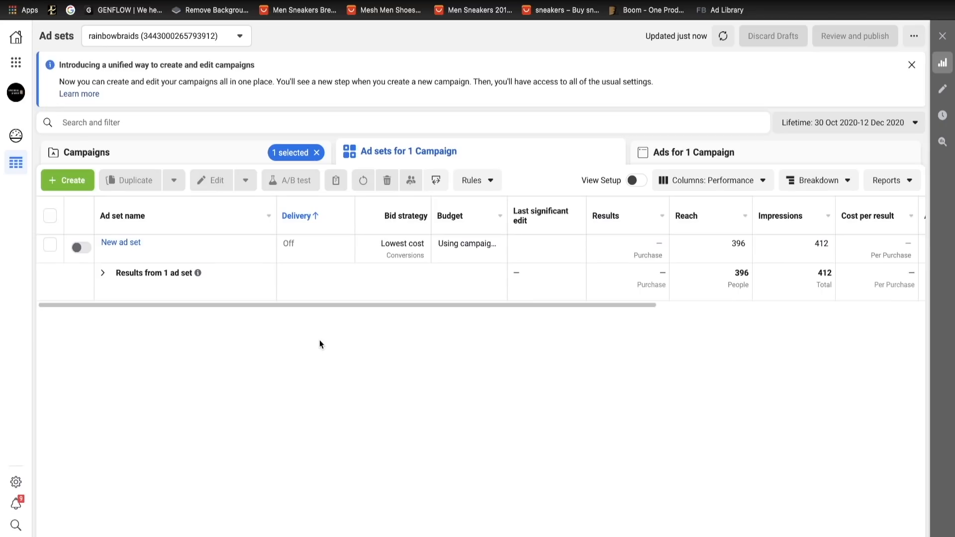
- Return to the campaigns list and set its reporting date range to 9 Dec 2020-12 Dec 2020
mouse_move(178, 241)
click(181, 166)
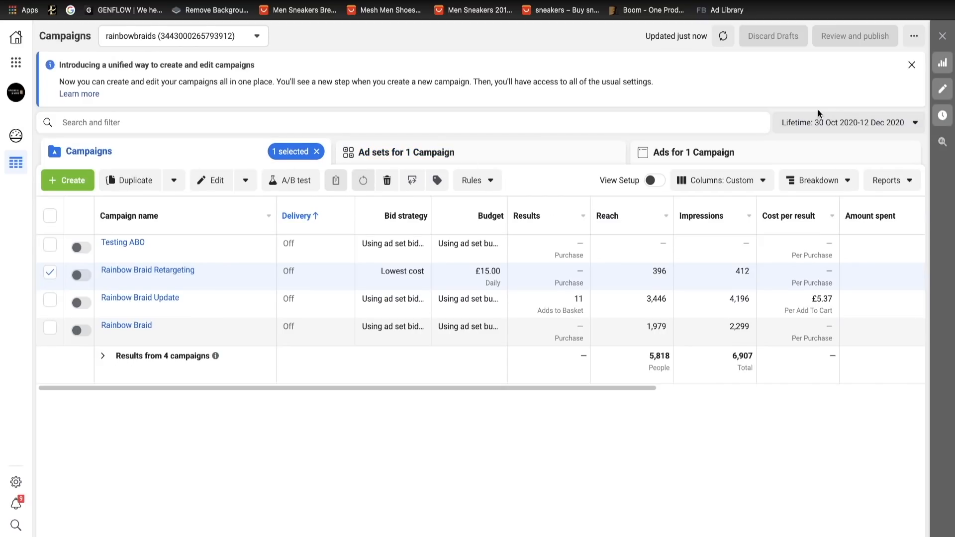
click(828, 123)
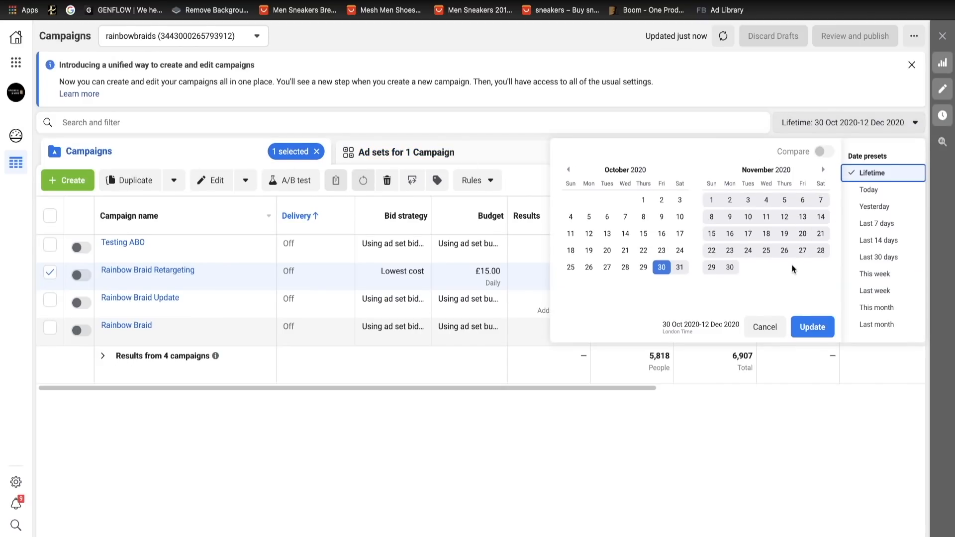
click(825, 171)
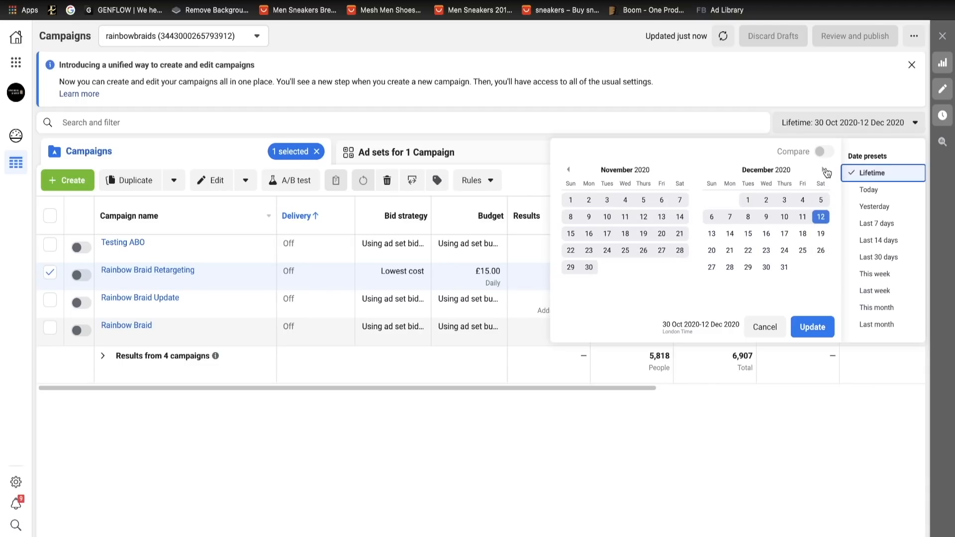
click(766, 217)
click(821, 217)
click(814, 332)
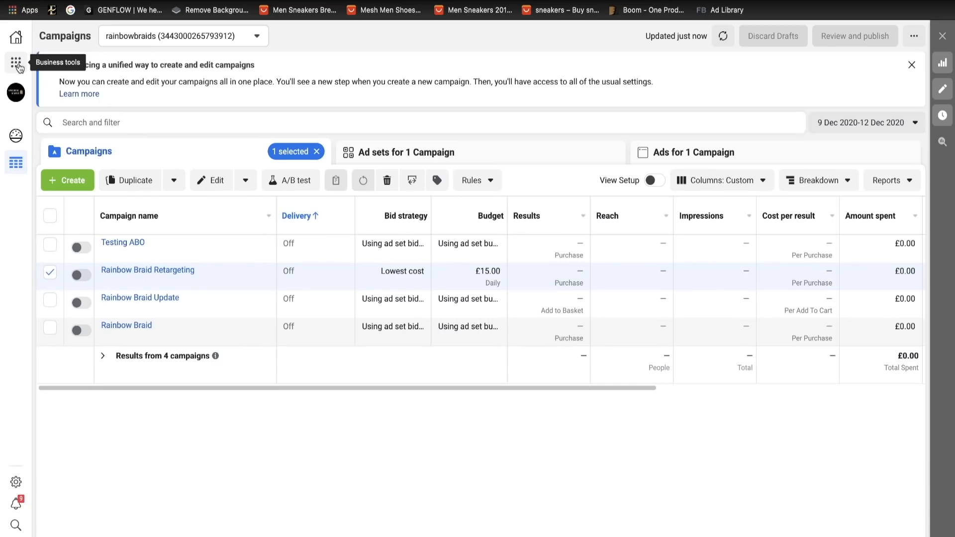
- Open Events Manager for the ad account
click(16, 63)
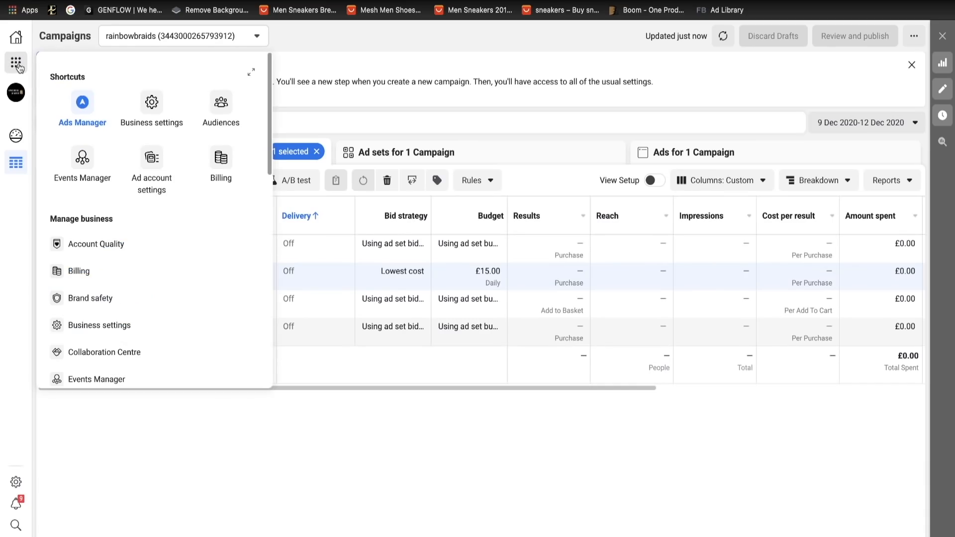
click(82, 158)
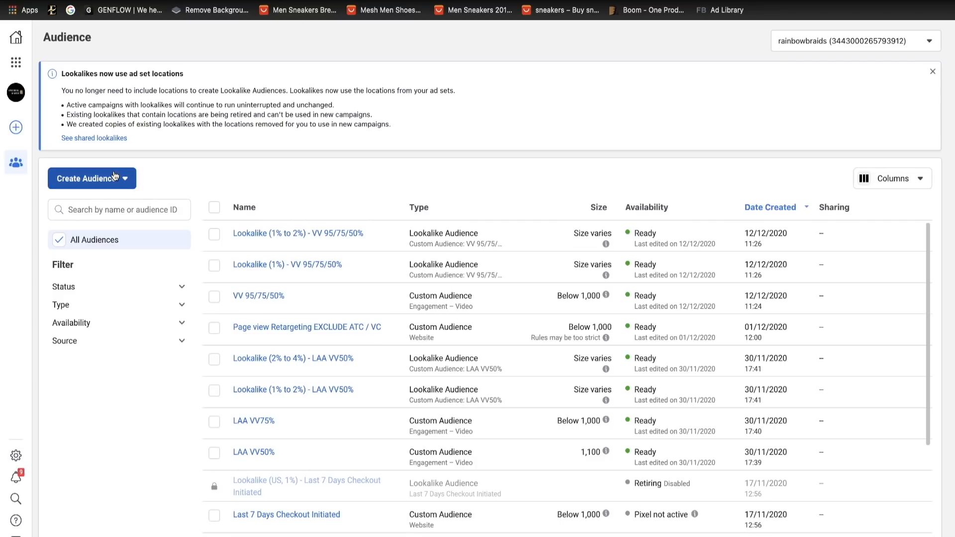
- Start a new website custom audience on the Shopify Facebook Ad pixel and set its retention window to the past 25 days
click(118, 178)
click(102, 210)
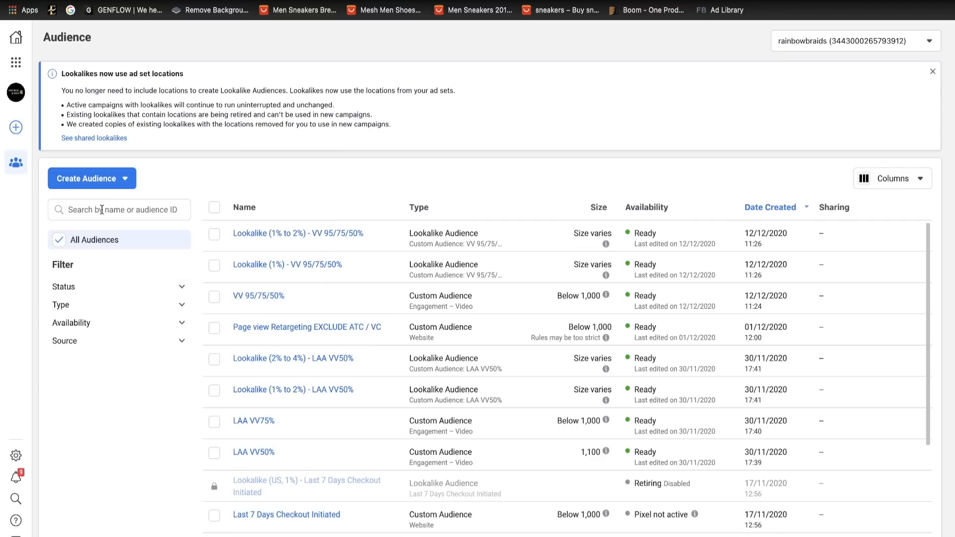
click(312, 150)
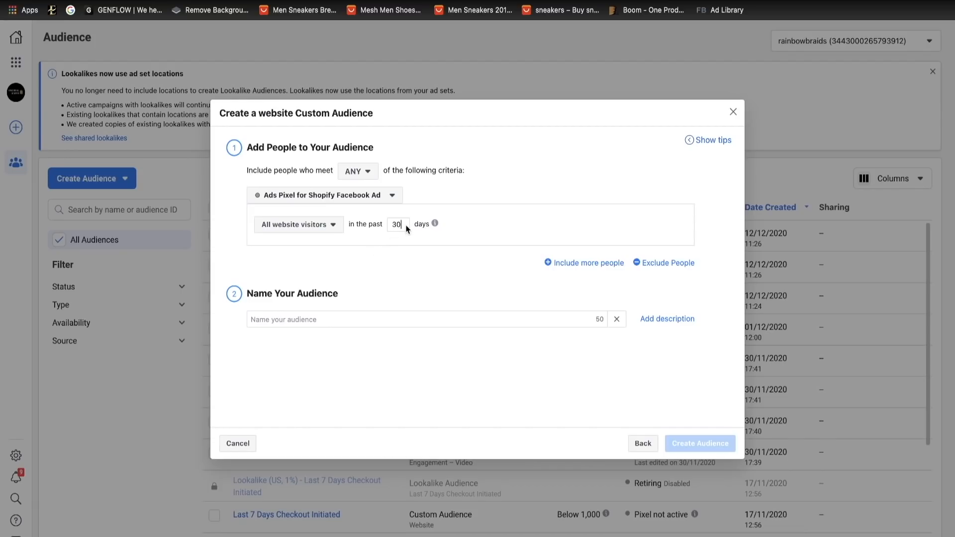
click(405, 227)
key(BackSpace)
key(BackSpace)
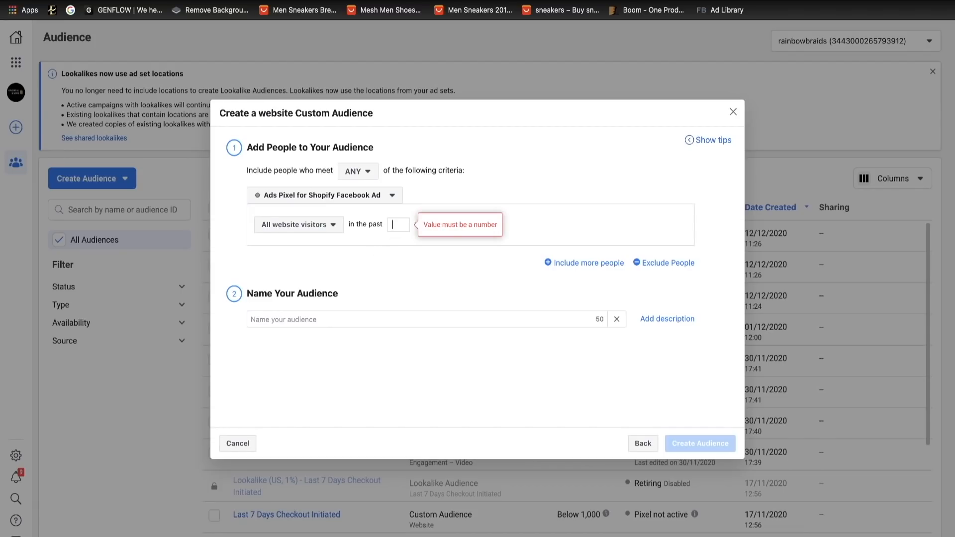
text(3)
key(BackSpace)
text(25)
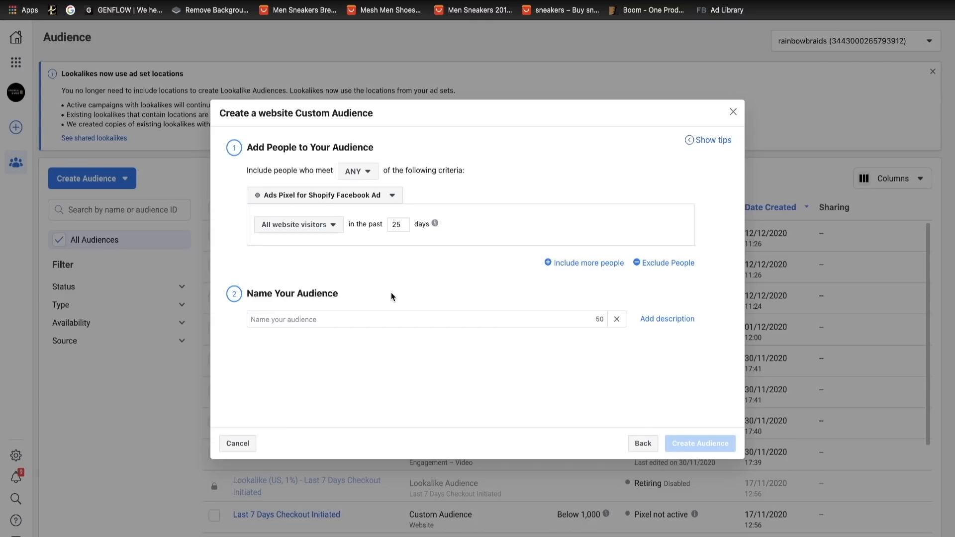
- Base the audience on PageView events, name it "page view laa" and create it
click(308, 225)
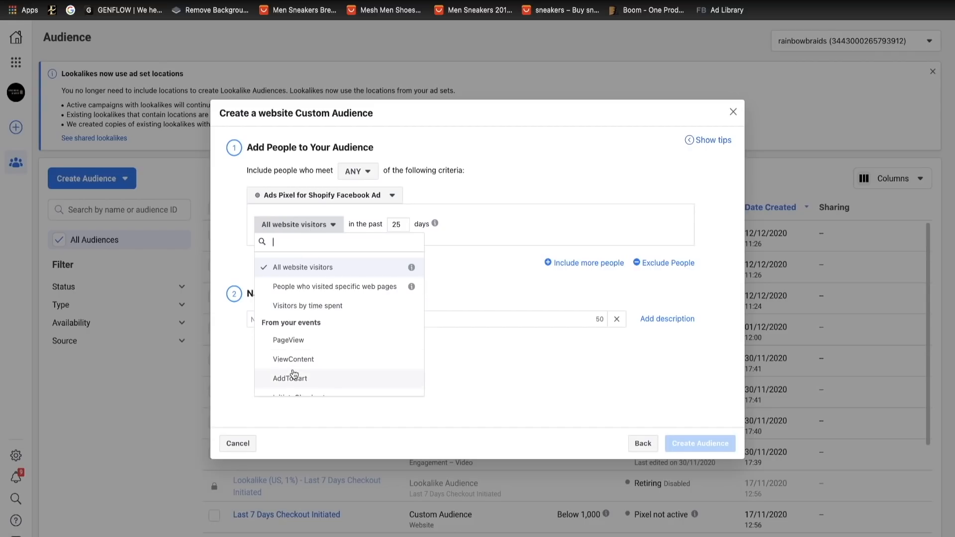
click(298, 340)
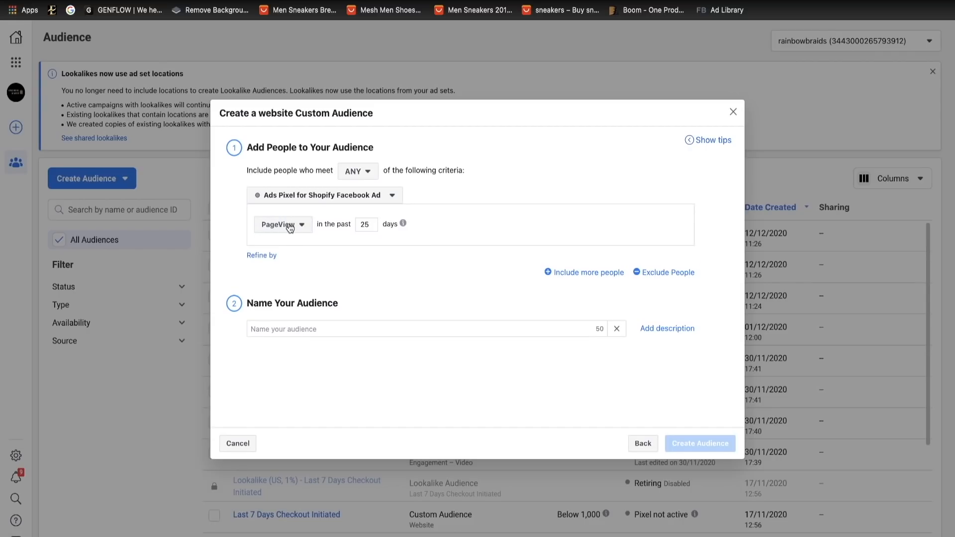
click(296, 329)
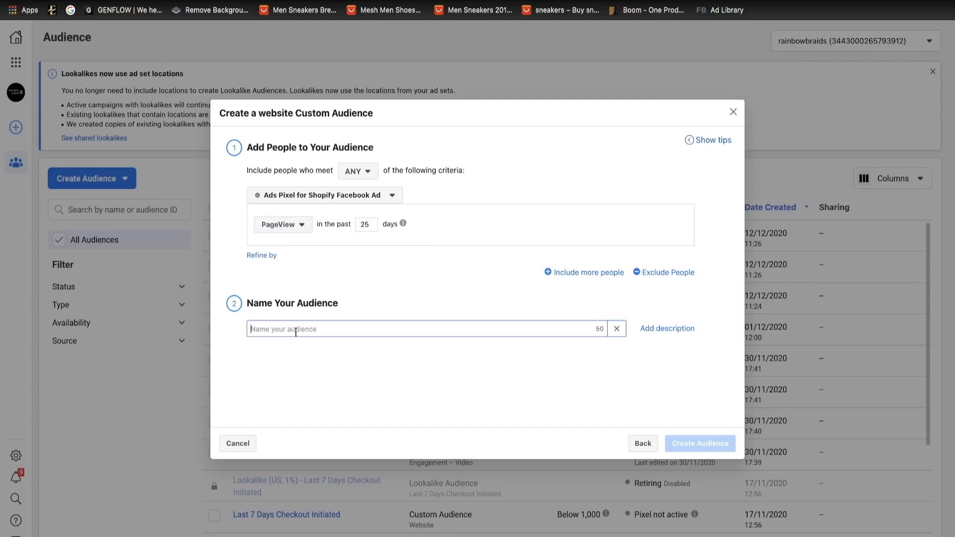
text(page view )
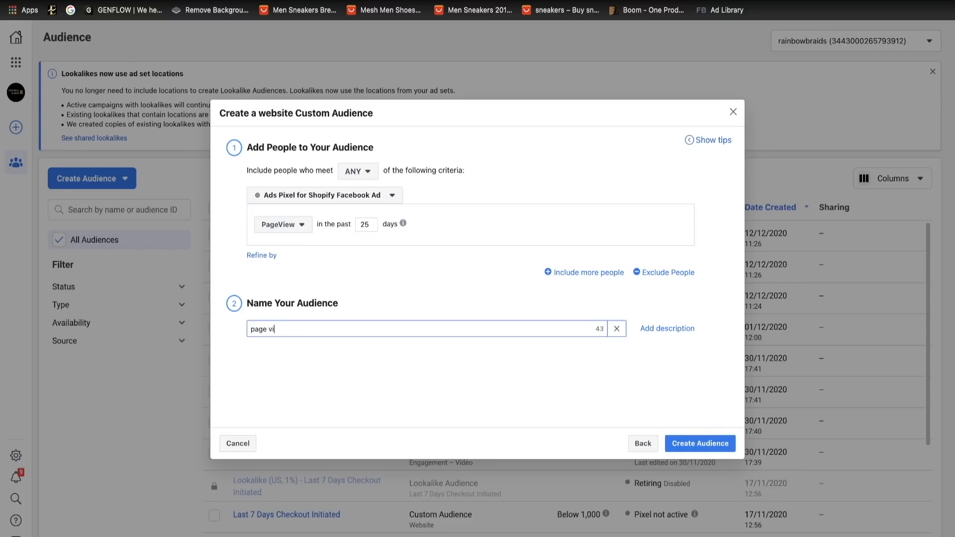
text(laa)
click(695, 448)
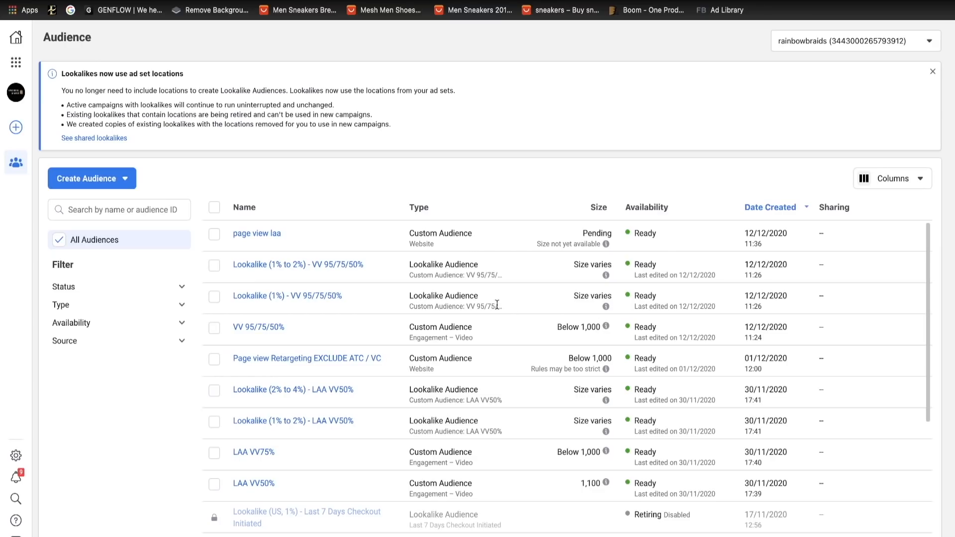
- Draft a lookalike audience using the "page view laa" custom audience as its source, and discard the draft
click(118, 187)
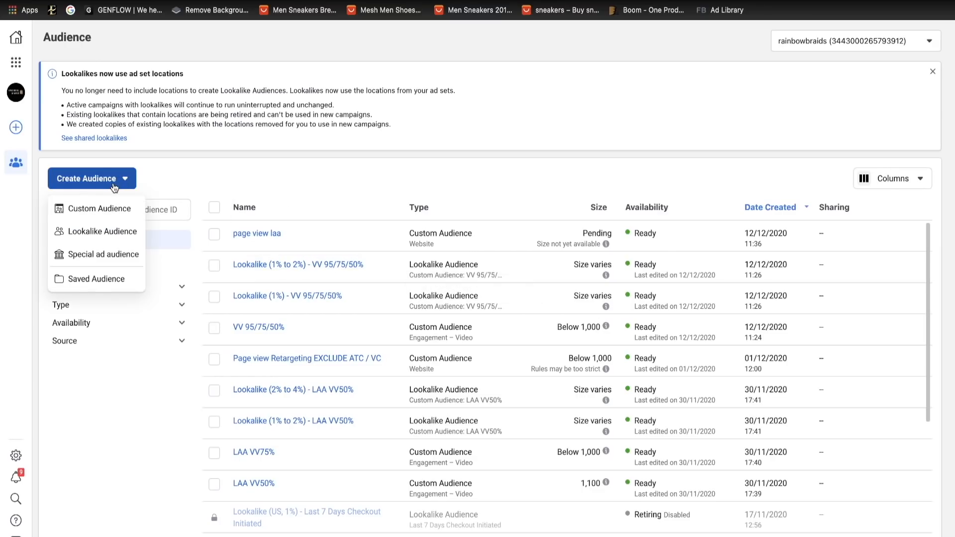
click(113, 234)
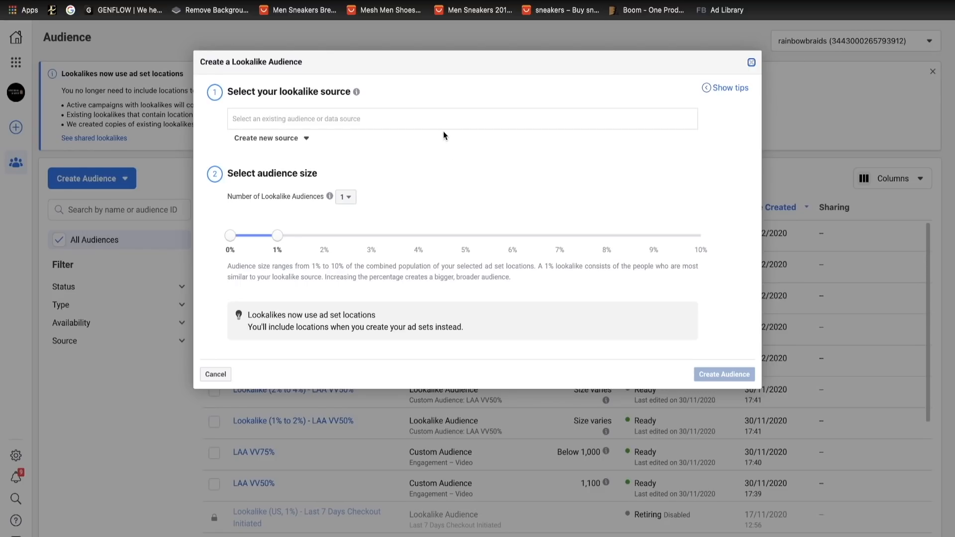
click(369, 121)
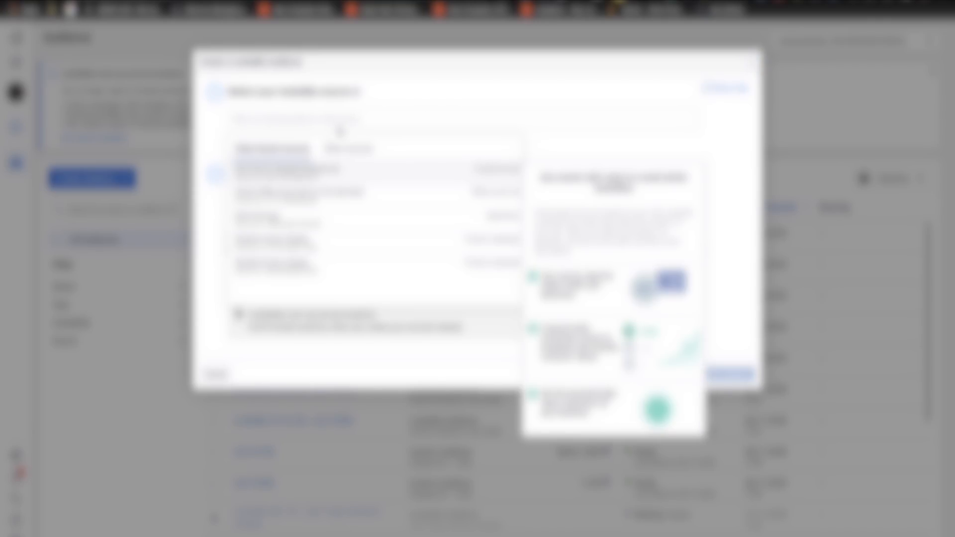
click(351, 153)
scroll(357, 227, down, 5)
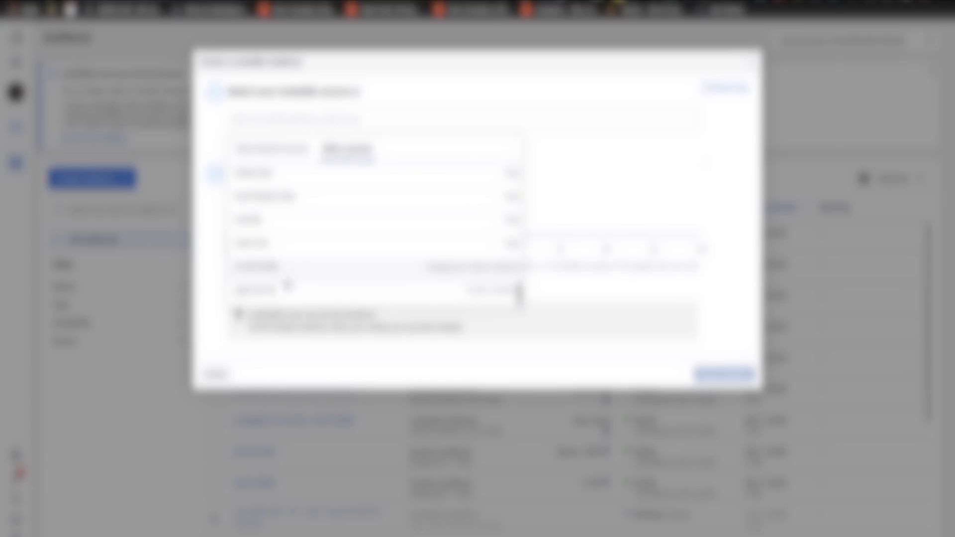
click(273, 292)
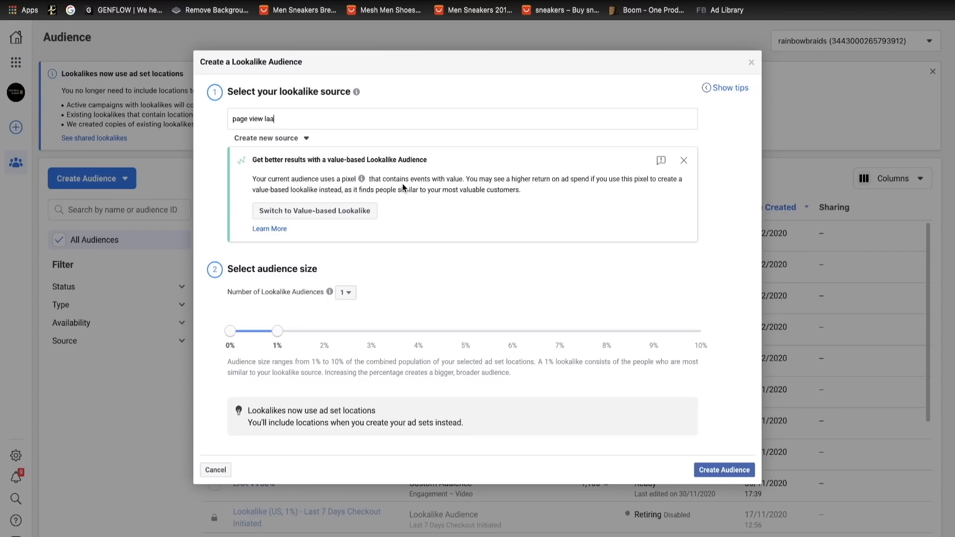
click(751, 62)
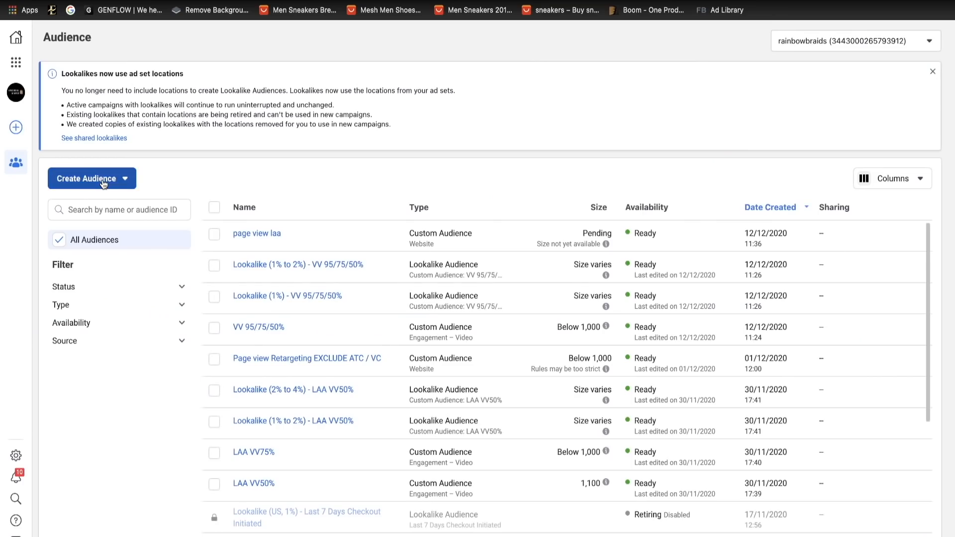
- Draft a value-based lookalike from "Ads Pixel for Shopify Facebook Ad" using ViewContent as its value event
click(104, 182)
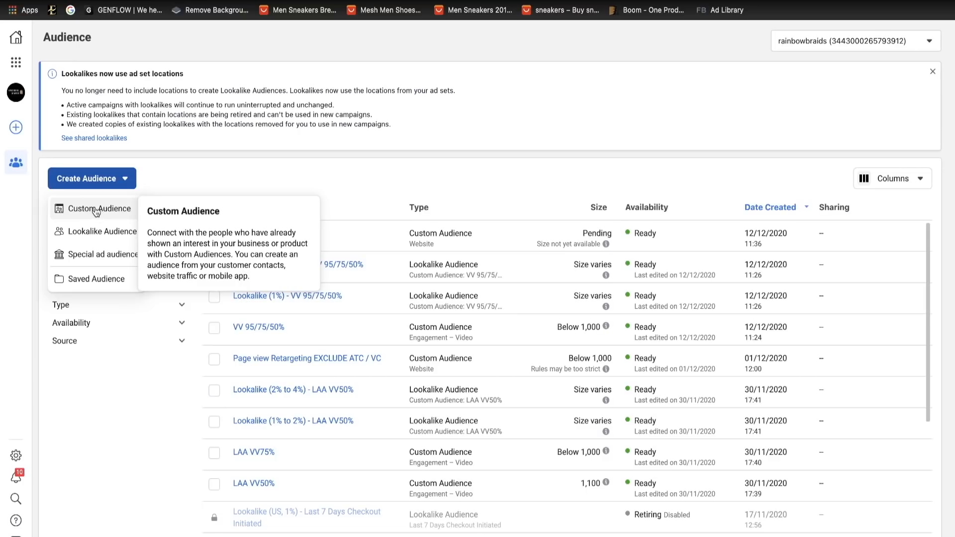
click(96, 236)
click(329, 121)
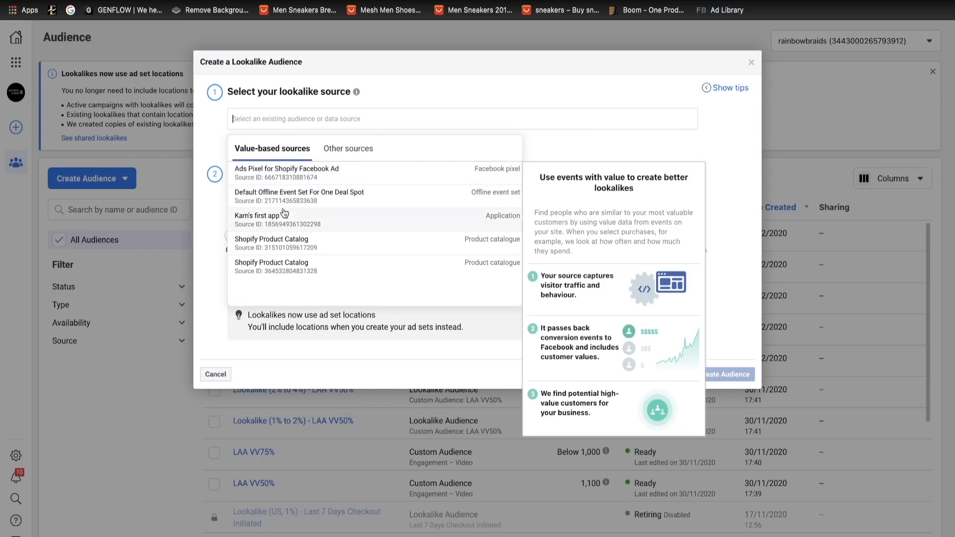
click(297, 173)
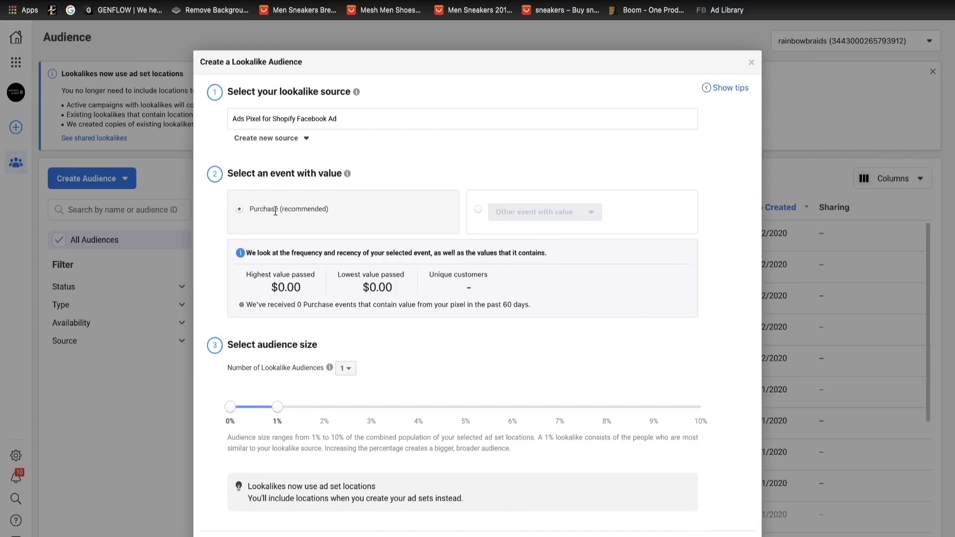
click(305, 211)
click(479, 210)
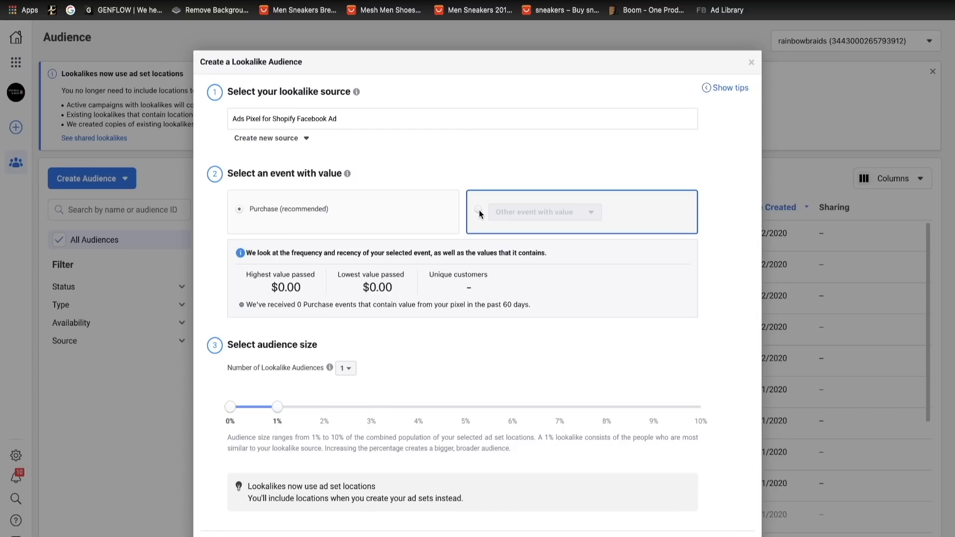
click(507, 217)
click(532, 281)
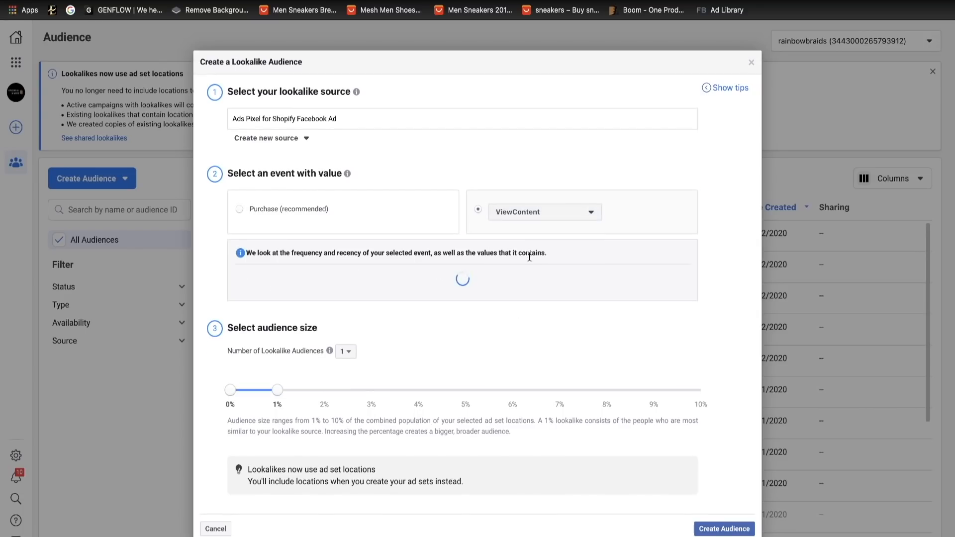
- Check the source and value event choices of the ViewContent lookalike and discard the draft
click(288, 126)
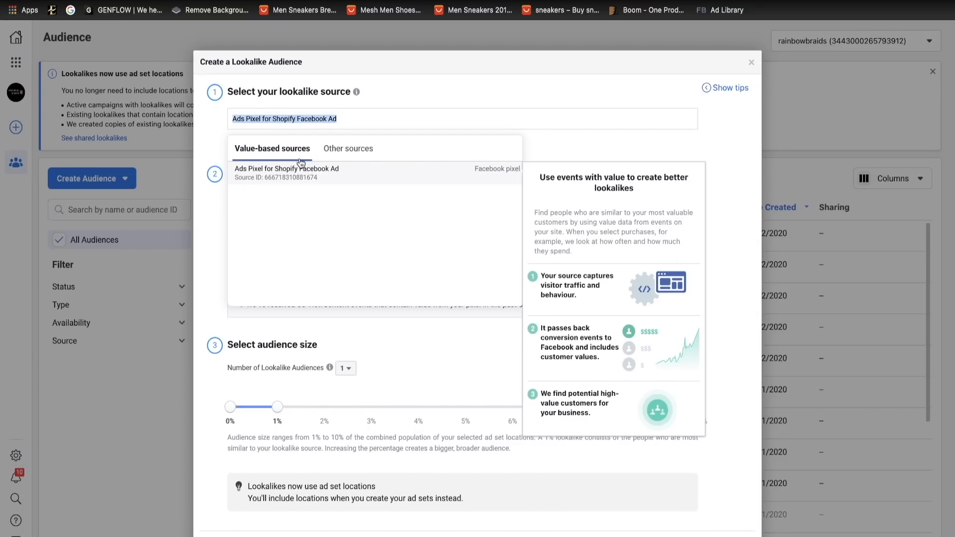
click(484, 118)
click(504, 100)
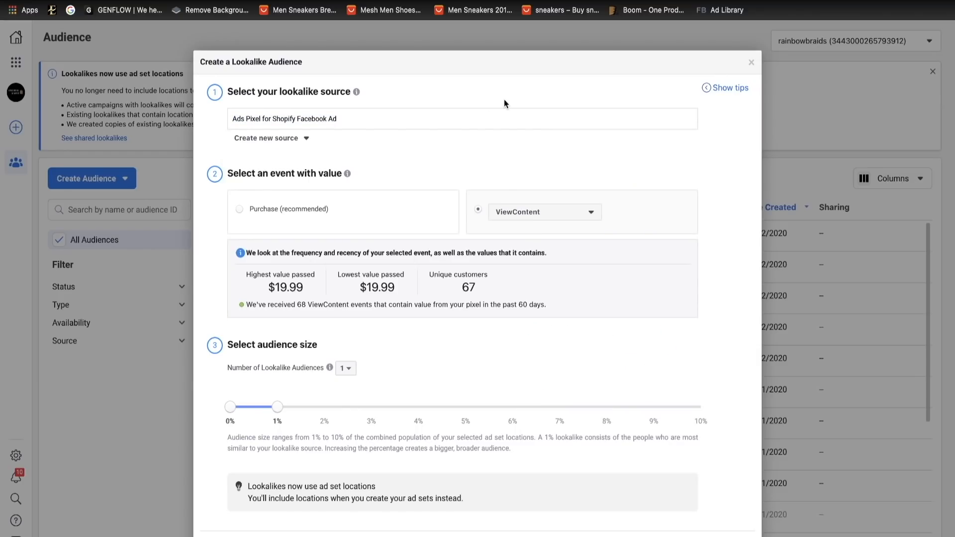
click(525, 216)
click(515, 176)
click(751, 62)
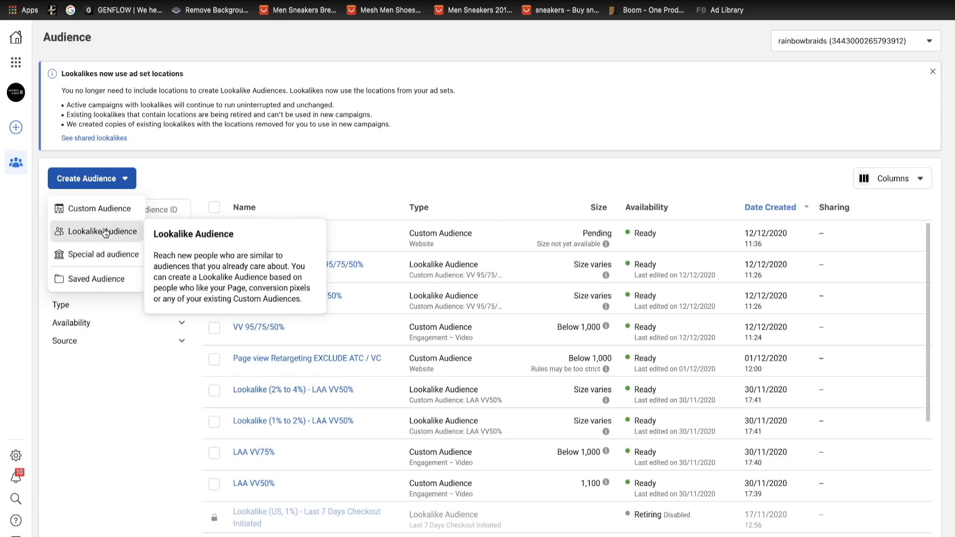
- Draft another value-based lookalike from the Shopify pixel using AddToCart as its value event, and discard the draft
click(104, 233)
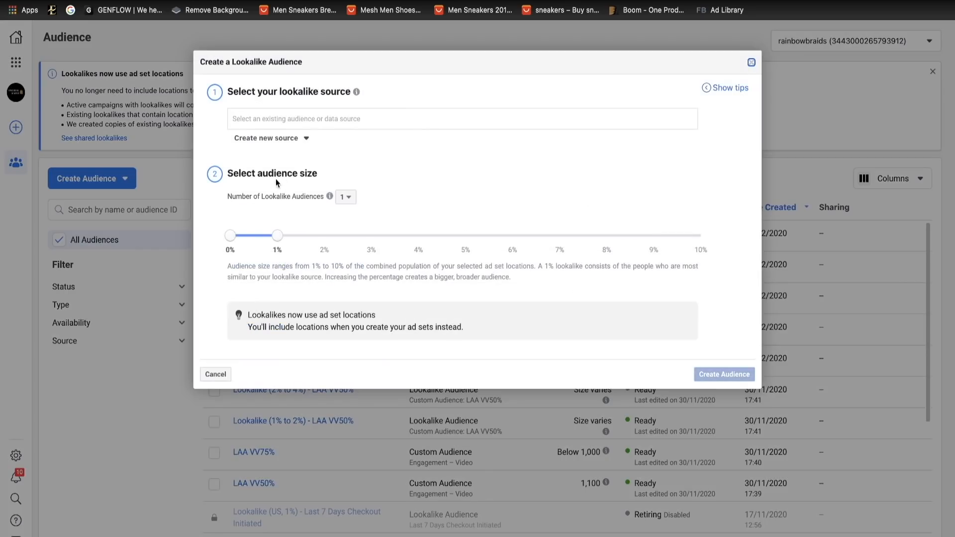
click(276, 124)
click(267, 169)
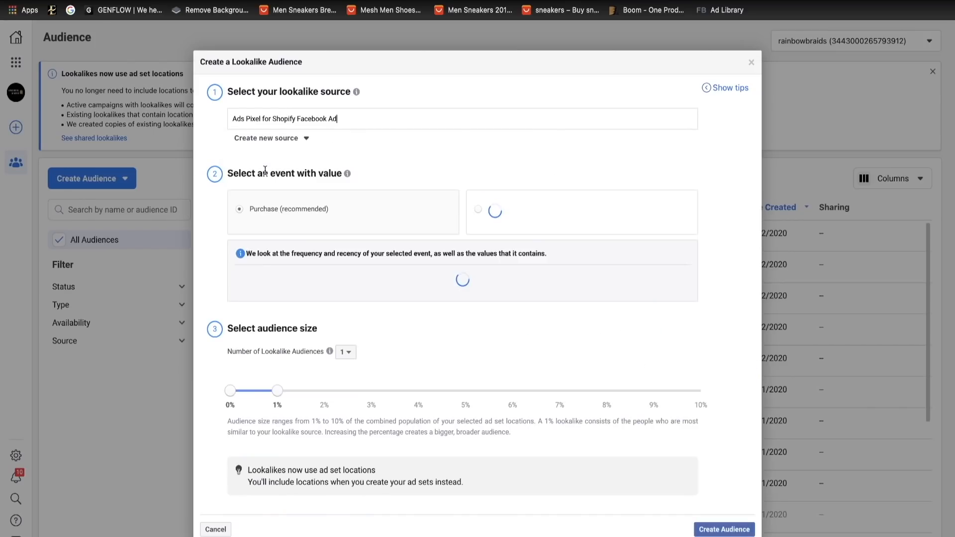
click(508, 221)
click(506, 216)
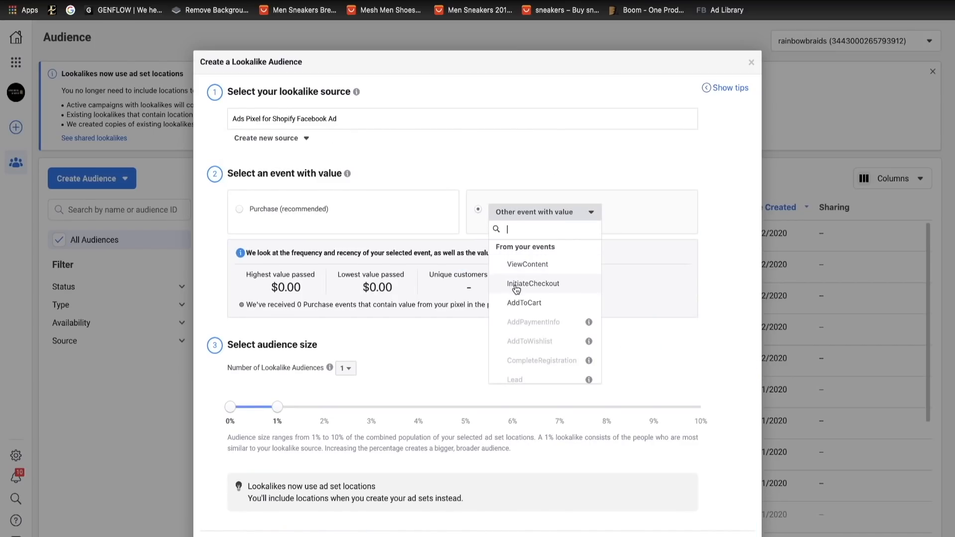
click(515, 300)
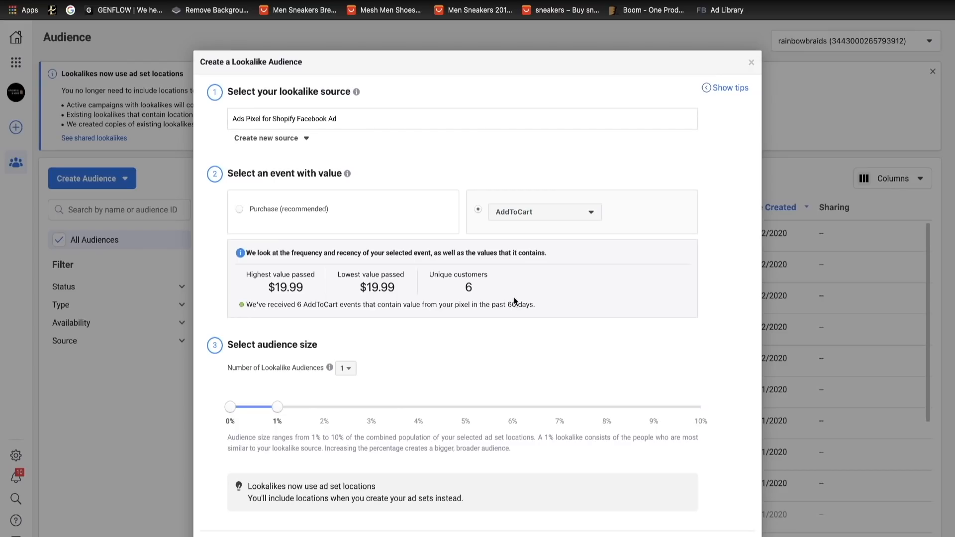
click(751, 62)
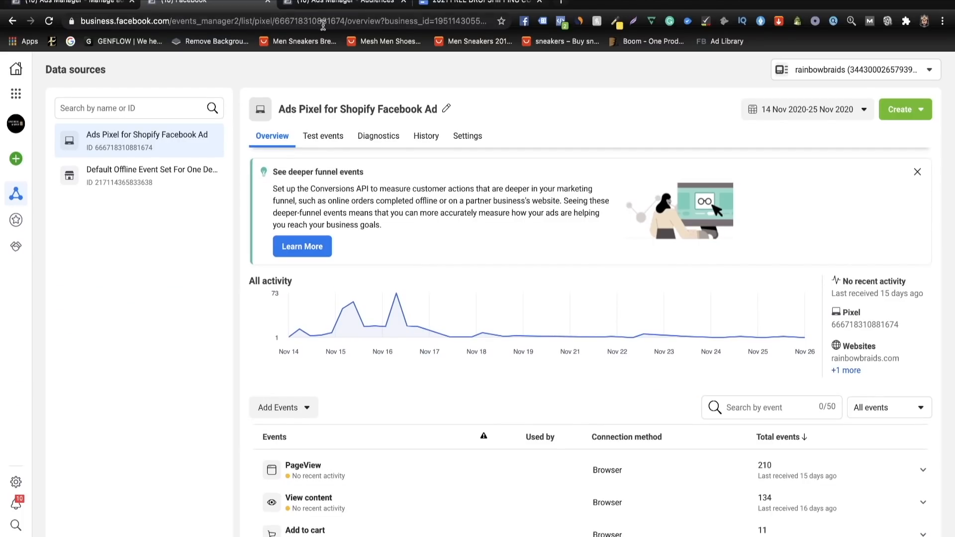
- Return to the audiences list, draft a lookalike from the Shopify pixel with the Purchase event, and discard the draft
click(324, 12)
click(127, 177)
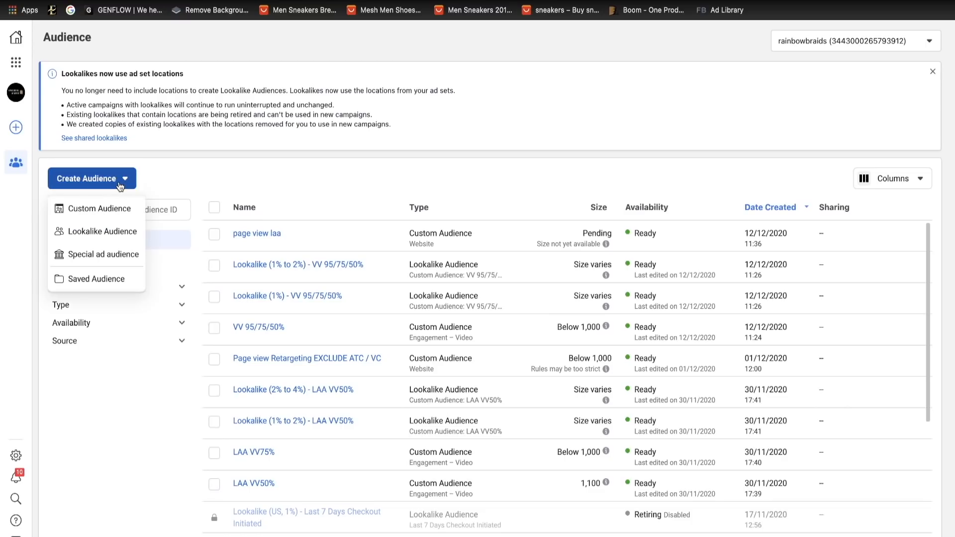
click(102, 232)
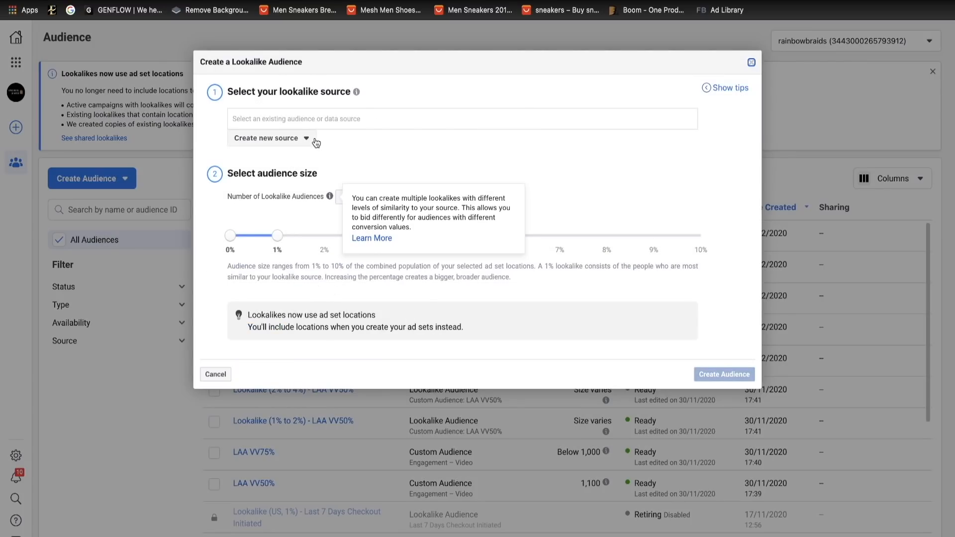
click(310, 121)
click(260, 165)
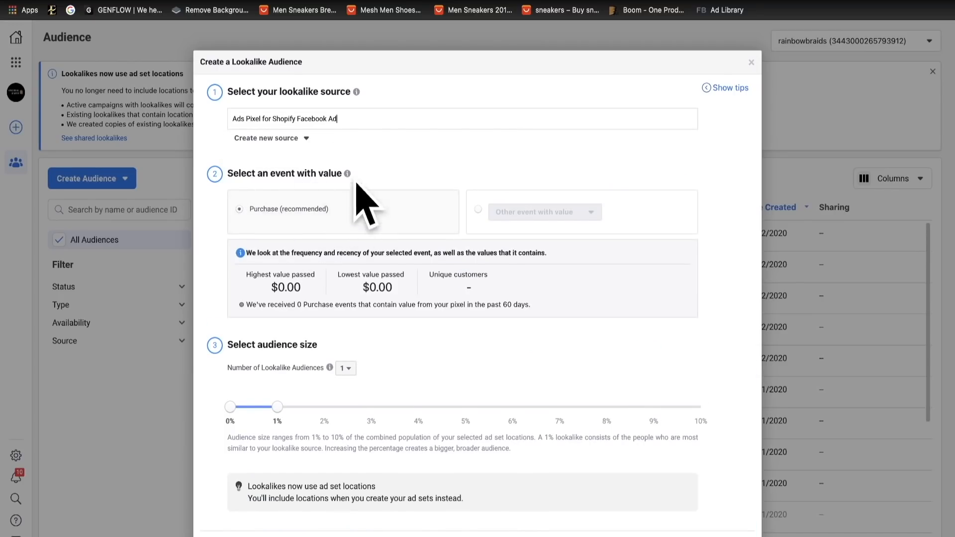
click(750, 63)
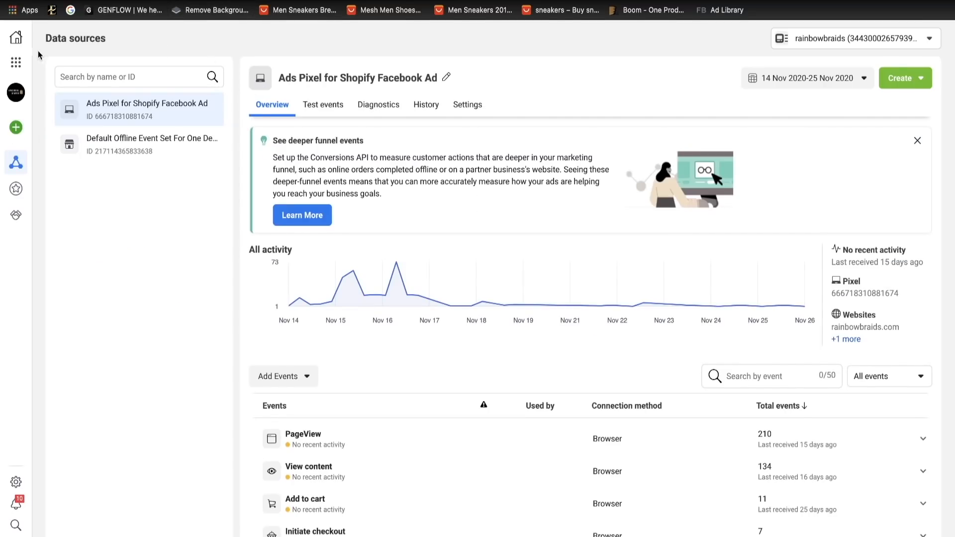
- Return to the audiences list and draft a value-based lookalike from "Ads Pixel for Shopify Facebook Ad" using AddToCart as its value event
click(16, 62)
click(209, 127)
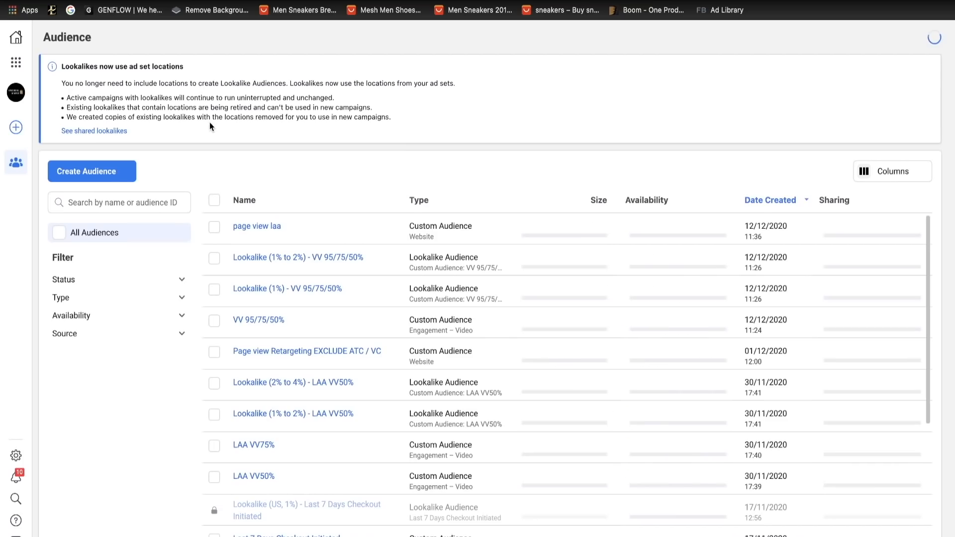
click(125, 178)
click(111, 232)
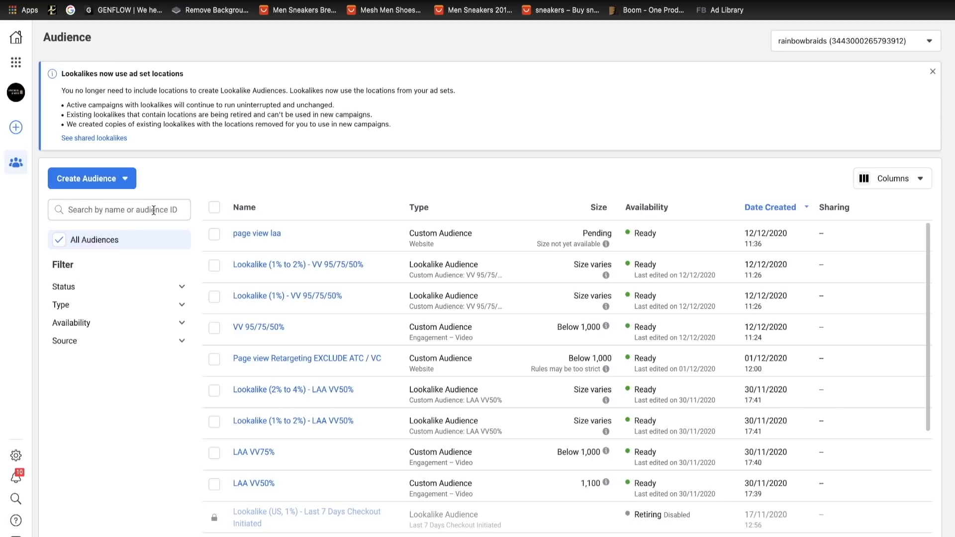
click(256, 119)
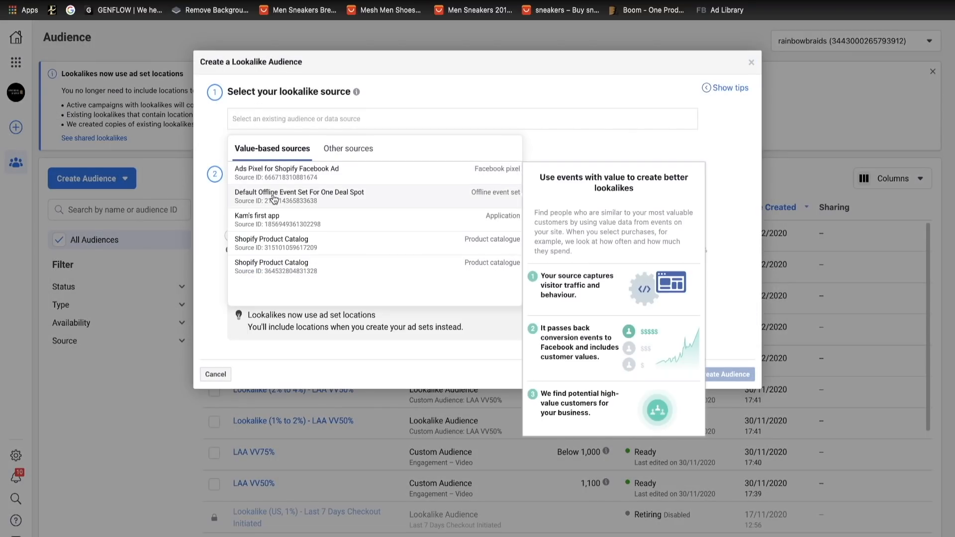
click(279, 168)
click(471, 219)
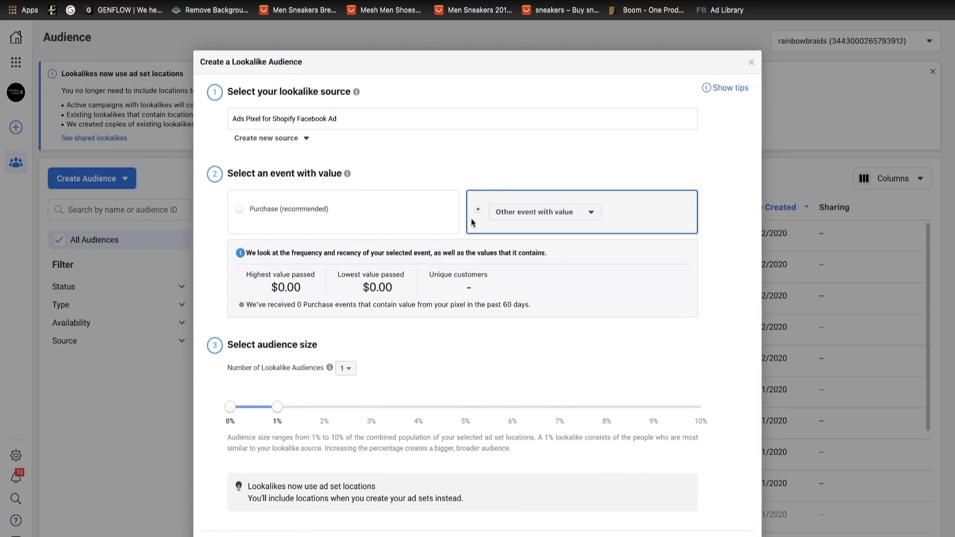
click(510, 212)
click(515, 288)
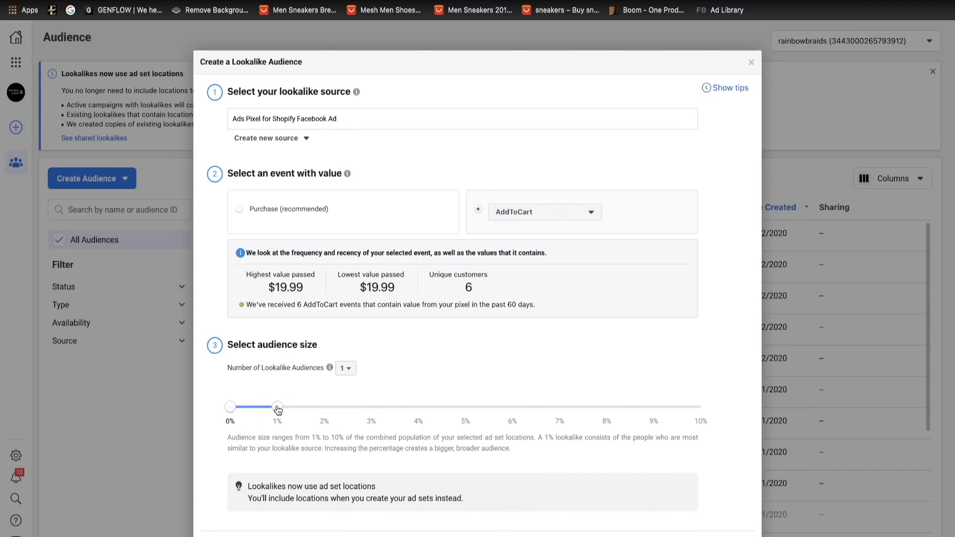
- Try a 1% to 3% audience size range for the AddToCart lookalike, followed by a 4% to 6% range
drag(278, 409, 363, 409)
drag(236, 405, 268, 398)
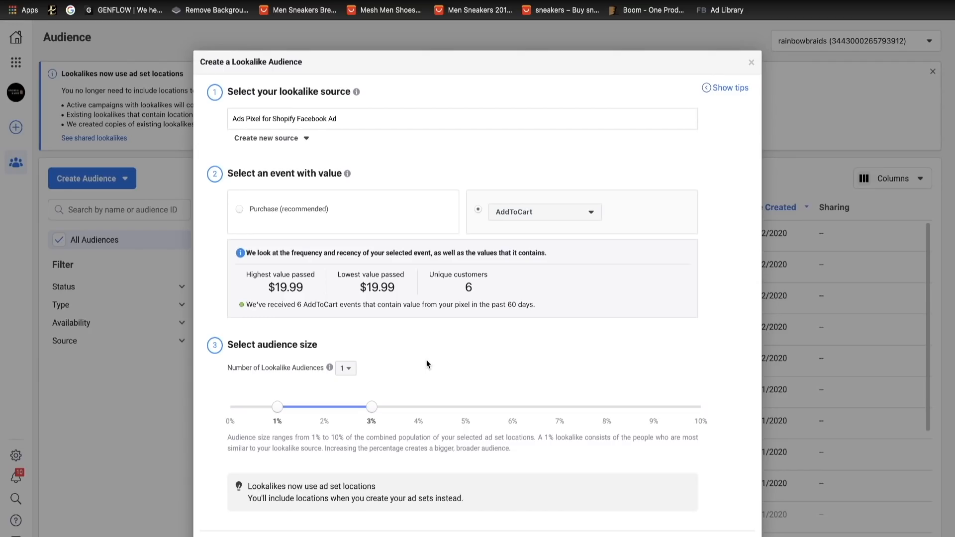
drag(371, 406, 506, 407)
drag(277, 407, 419, 407)
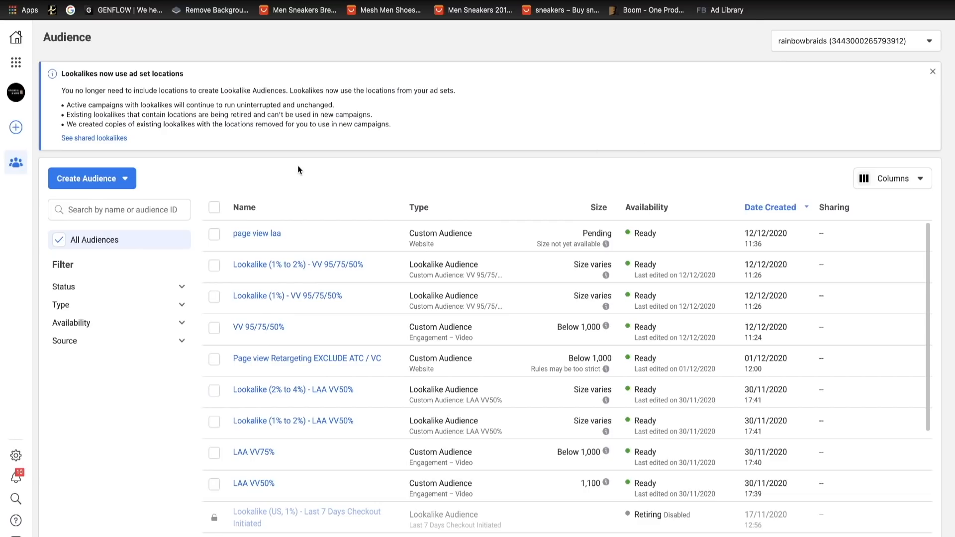
- Start a website custom audience from the Shopify pixel that includes people with the PageView event
click(94, 187)
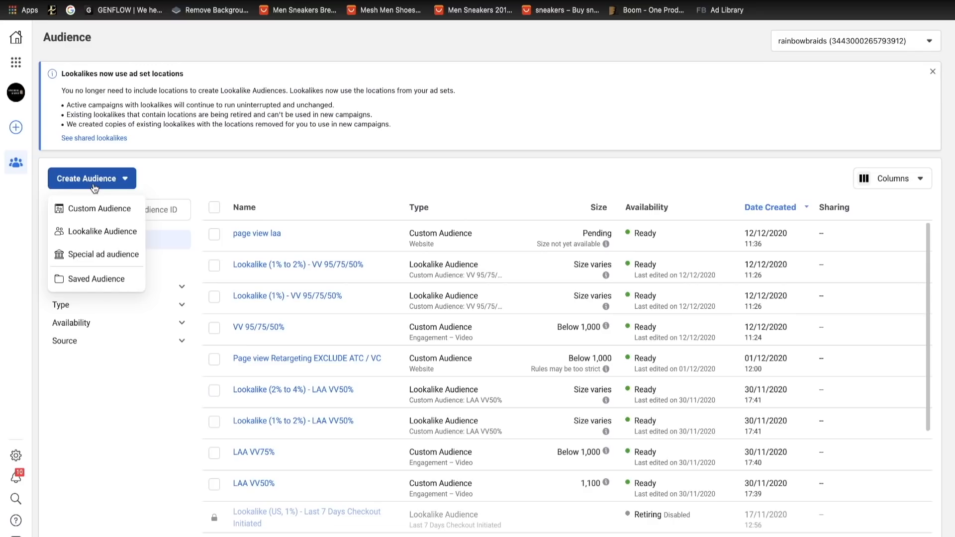
click(91, 209)
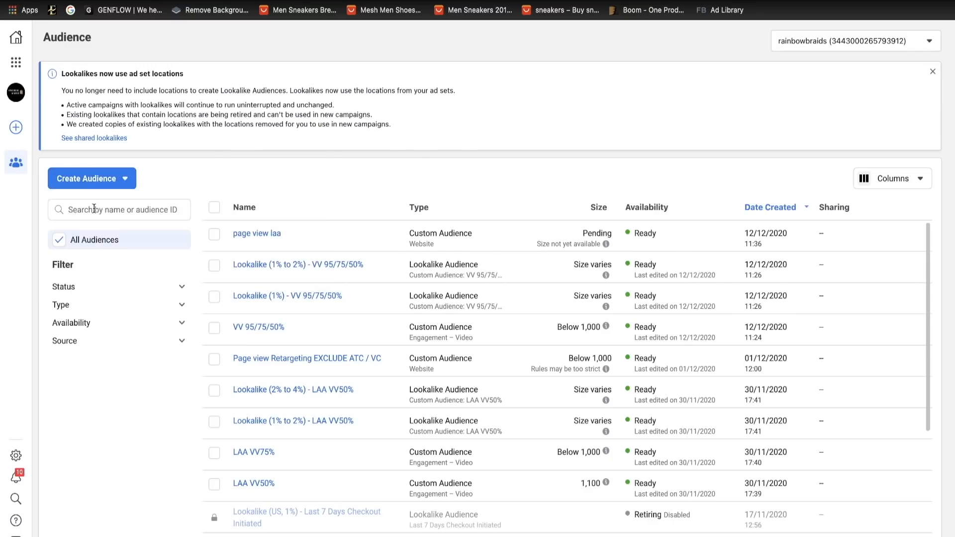
click(275, 153)
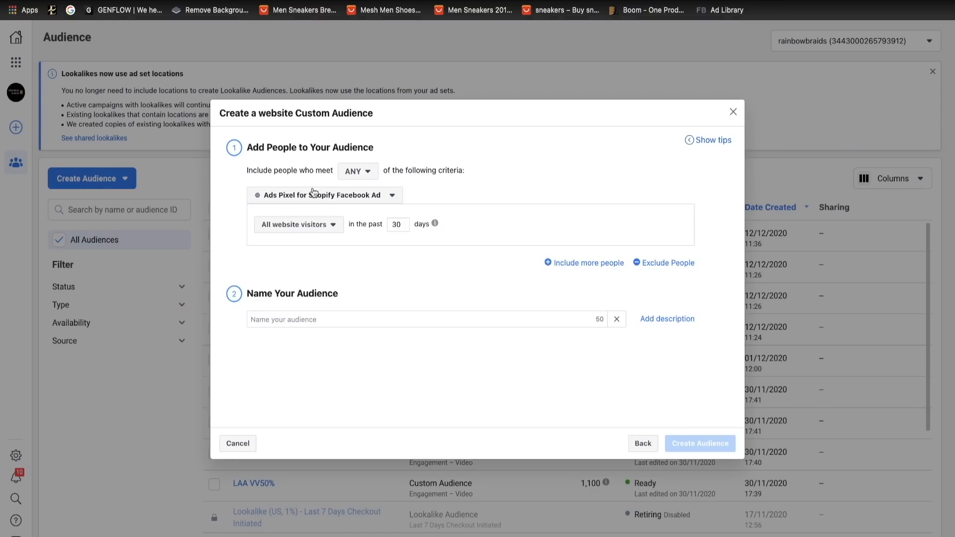
click(297, 226)
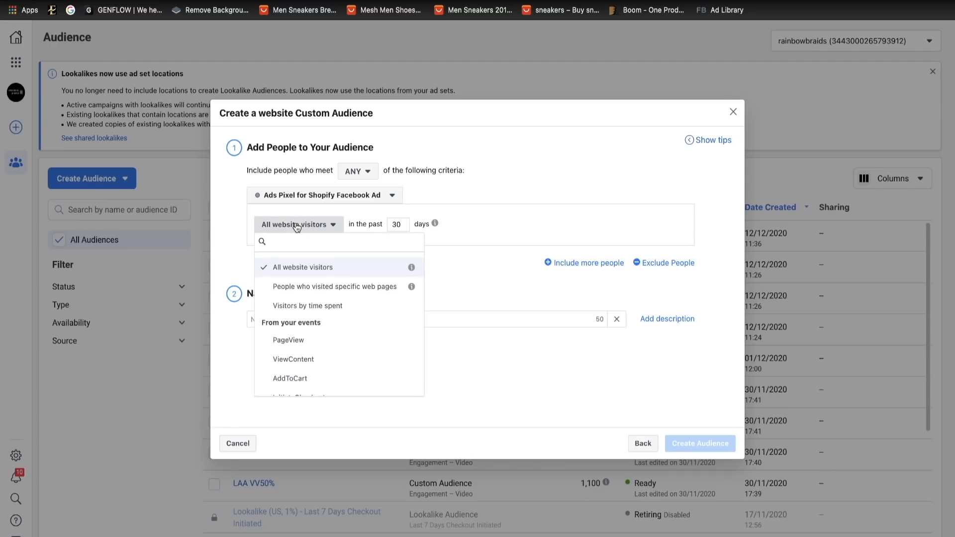
scroll(343, 330, down, 1)
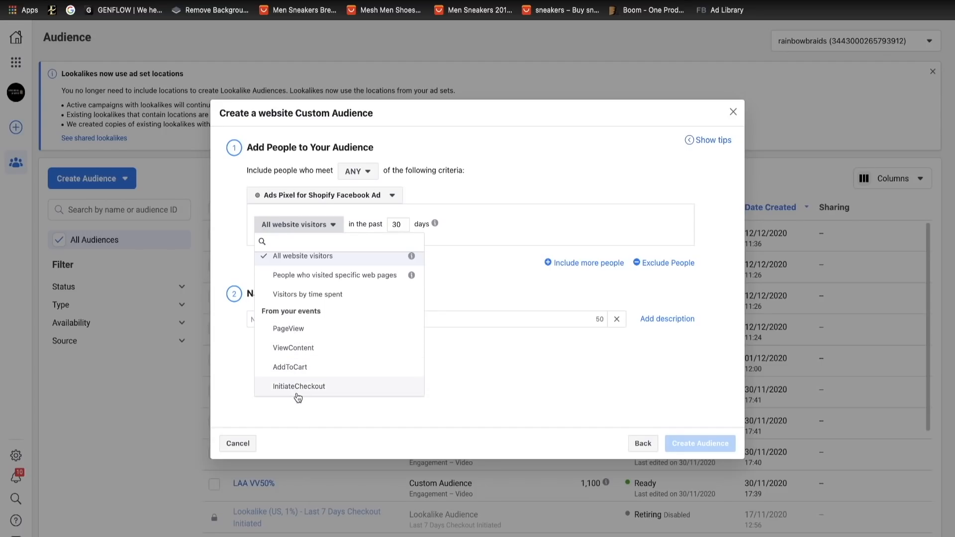
click(315, 332)
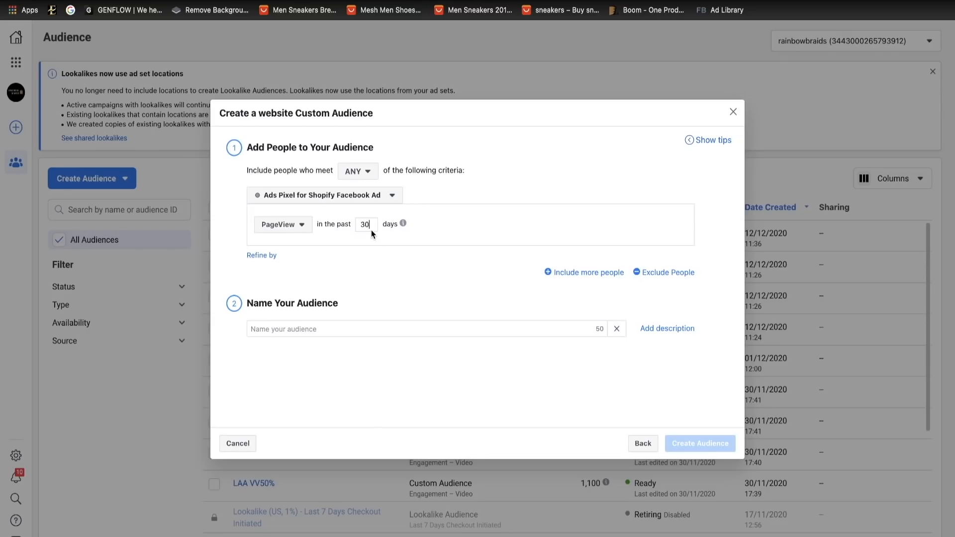
- Try PageView retention windows of 180, 90, 30, 14 and 7 days in turn
key(BackSpace)
key(BackSpace)
text(180)
key(BackSpace)
key(BackSpace)
key(BackSpace)
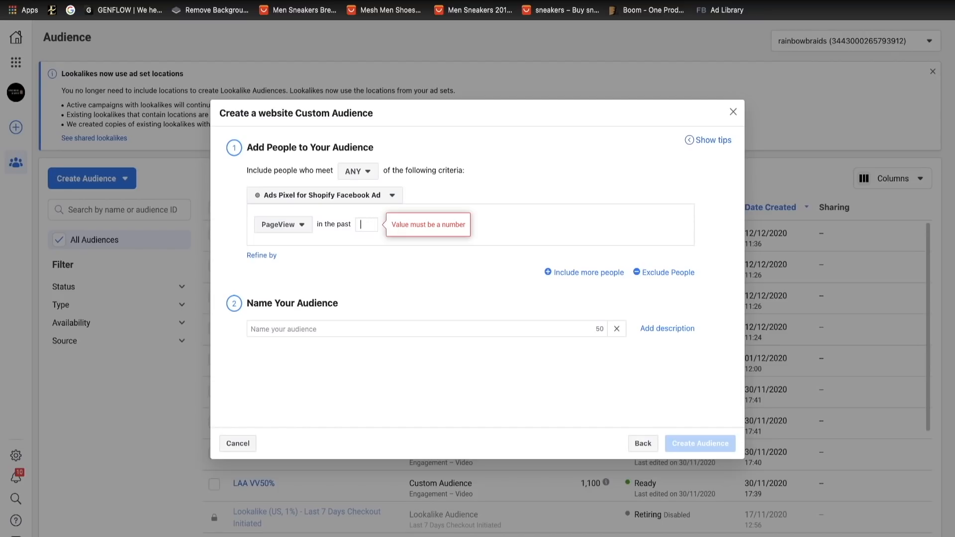
text(90)
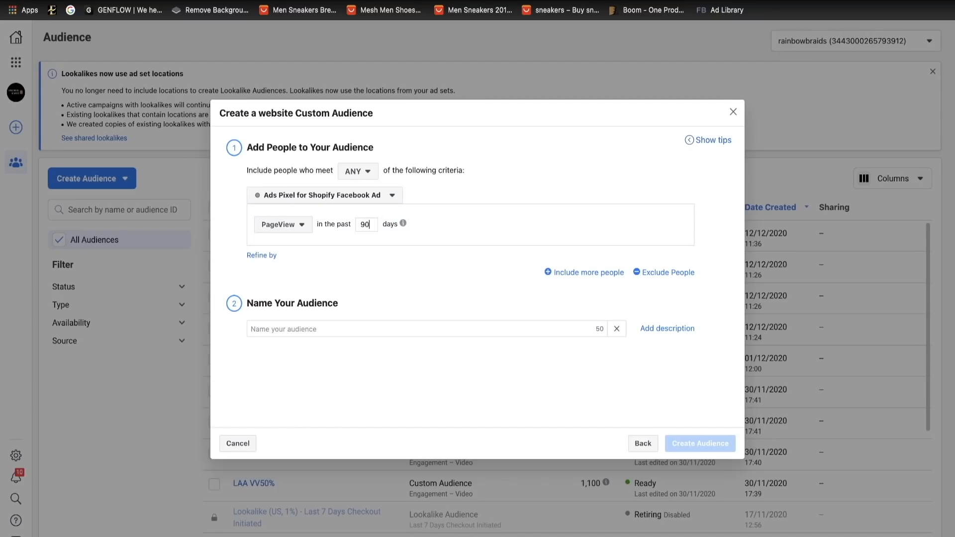
key(BackSpace)
key(BackSpace)
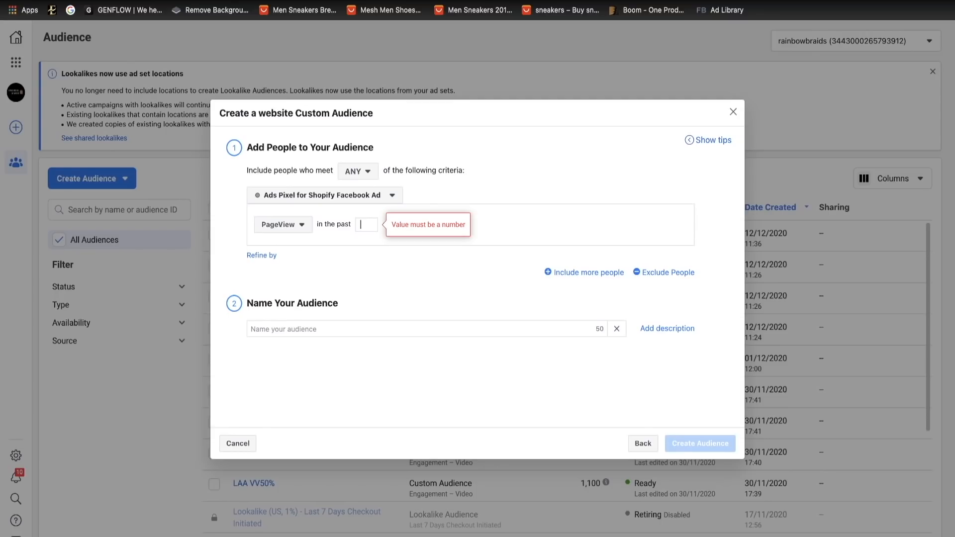
text(30)
key(BackSpace)
key(BackSpace)
text(14)
key(BackSpace)
key(BackSpace)
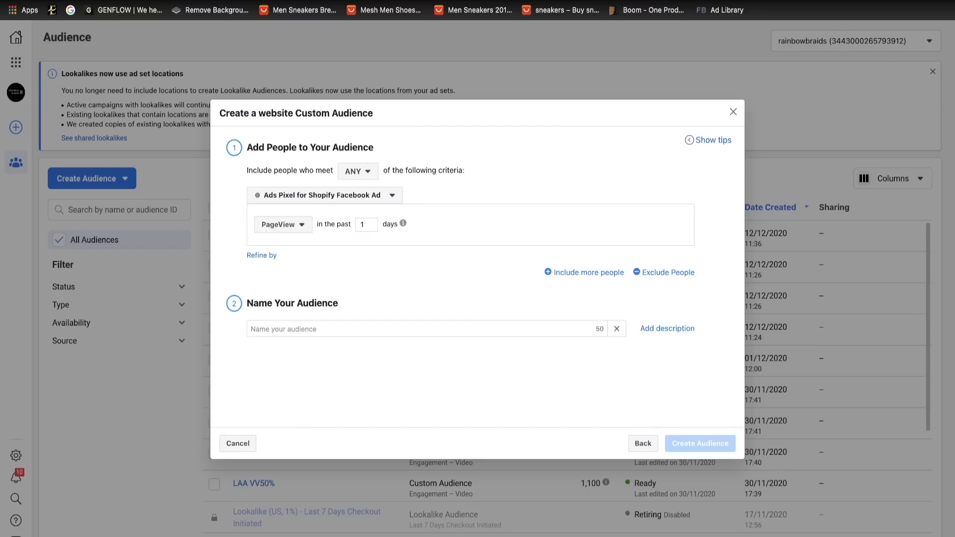
text(7)
key(BackSpace)
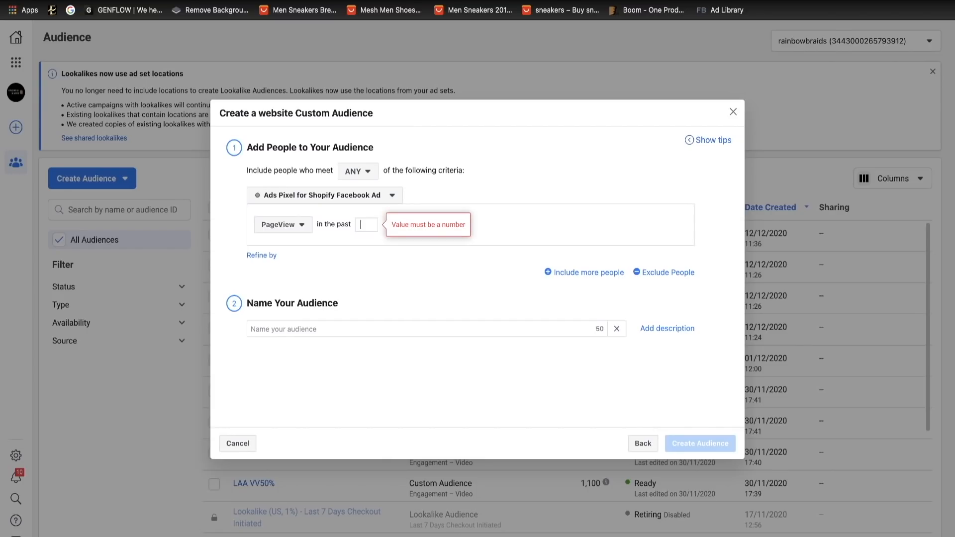
- Set the PageView retention window to 180 days and exclude people with the ViewContent event
text(180)
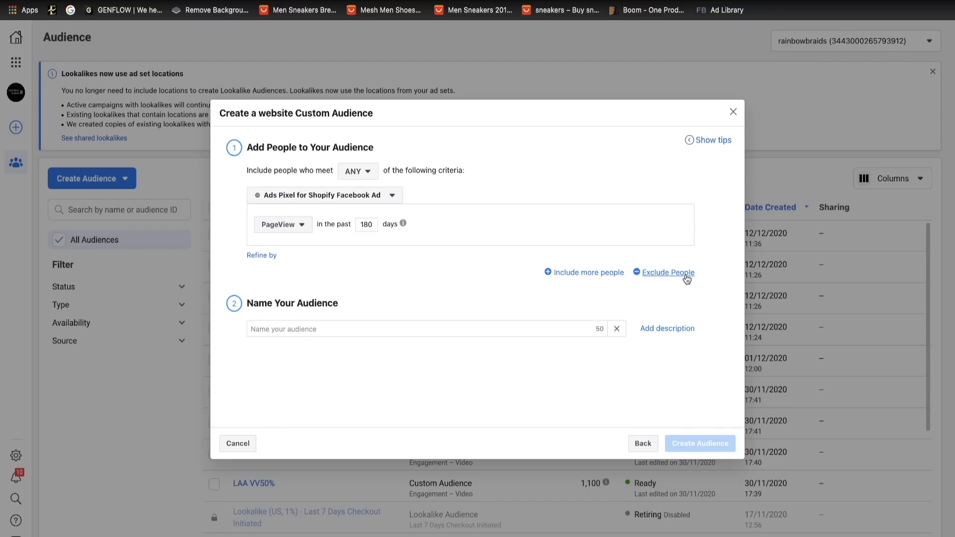
click(668, 273)
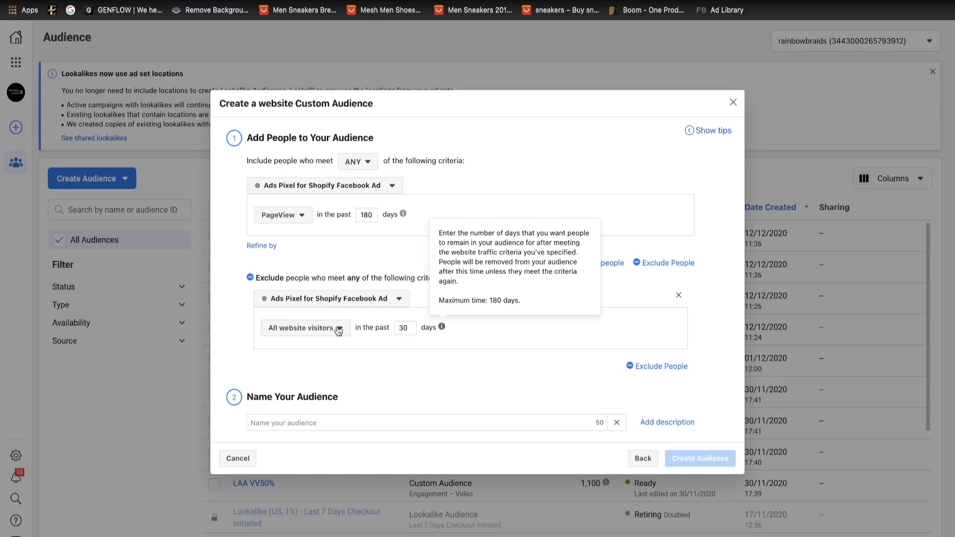
click(321, 329)
click(313, 462)
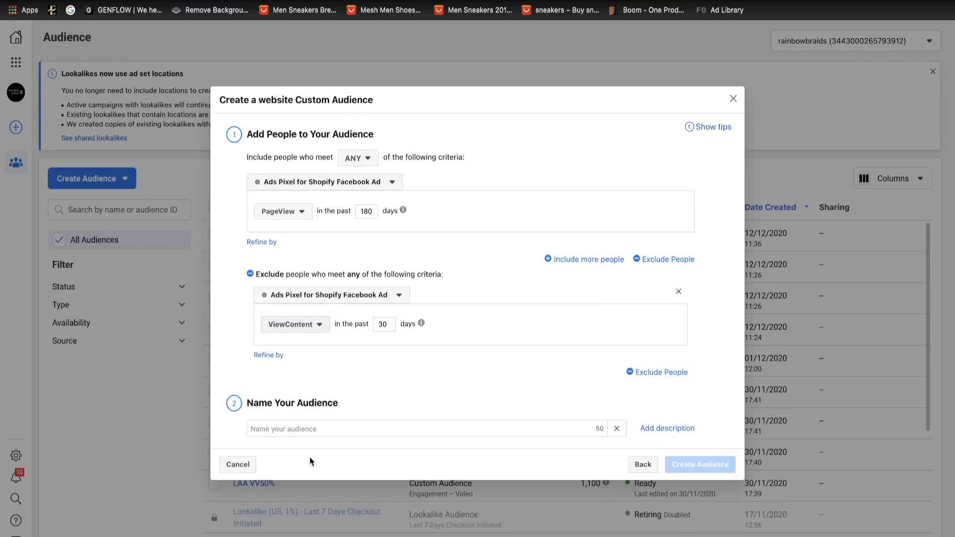
- Add two further exclusions to the custom audience for the AddToCart and InitiateCheckout events
click(667, 260)
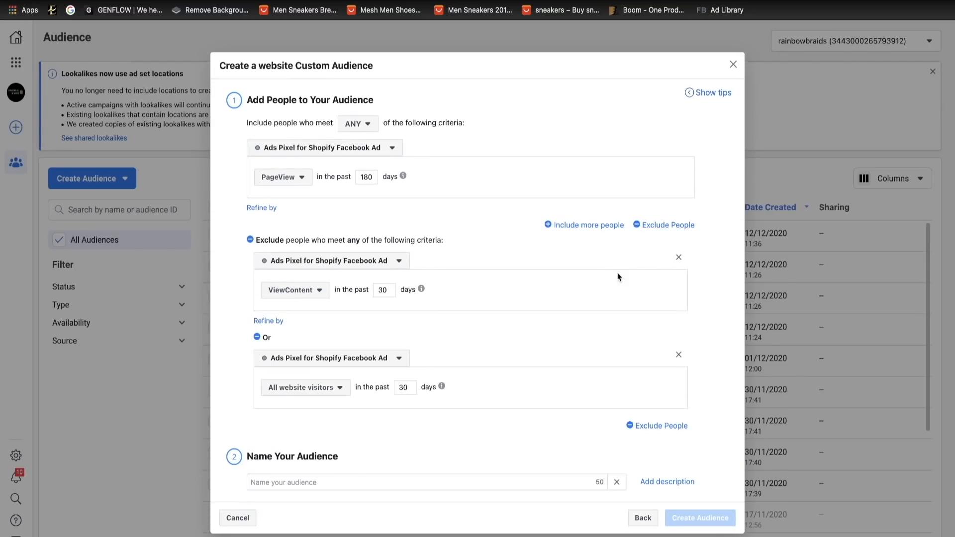
click(307, 392)
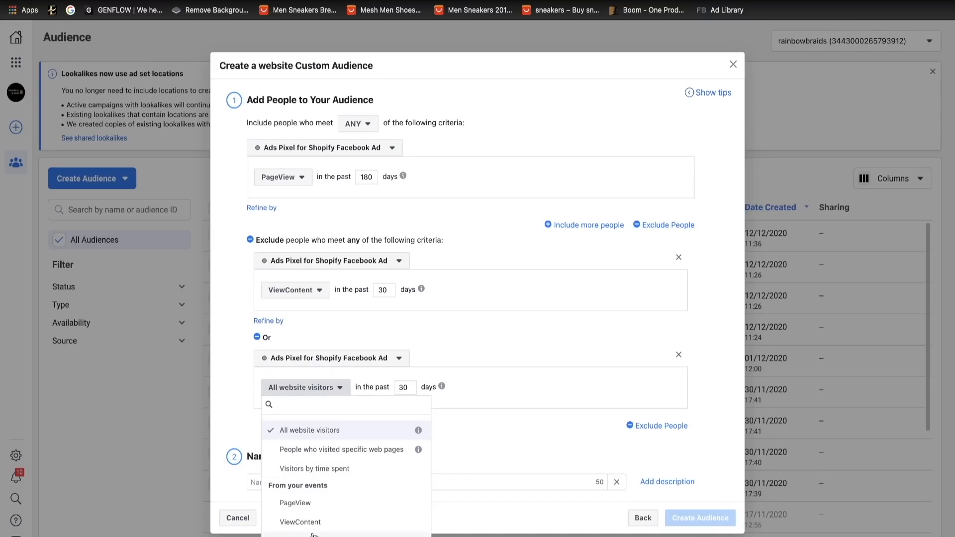
click(299, 535)
click(654, 224)
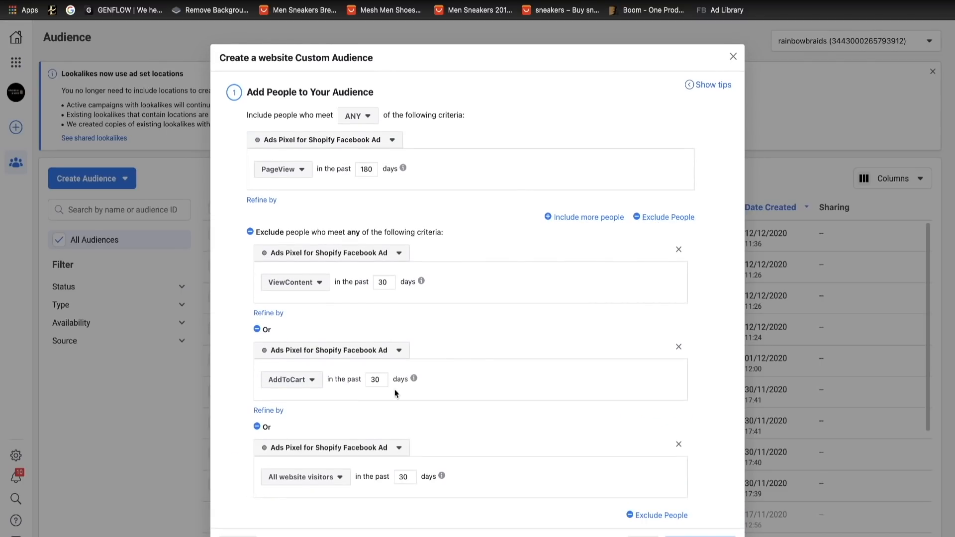
click(289, 478)
scroll(299, 460, down, 1)
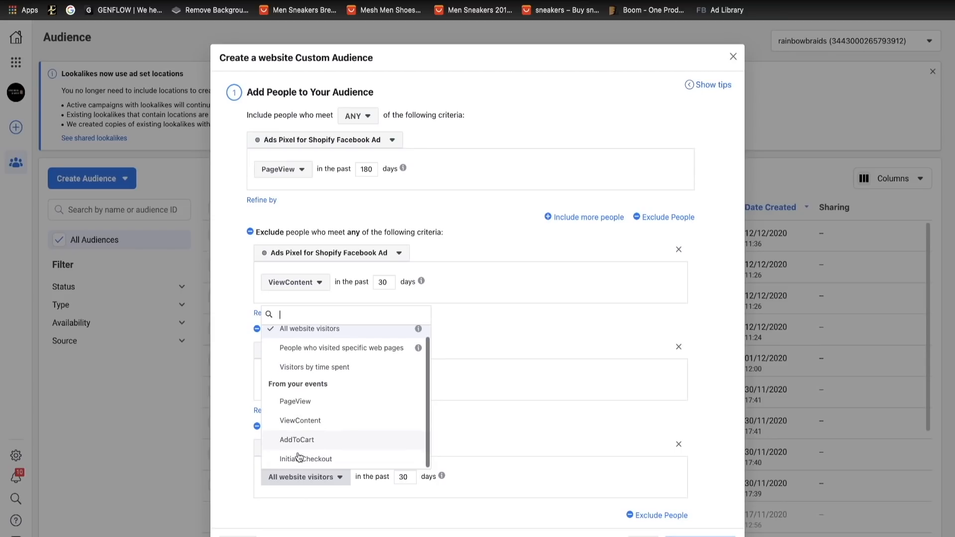
click(299, 460)
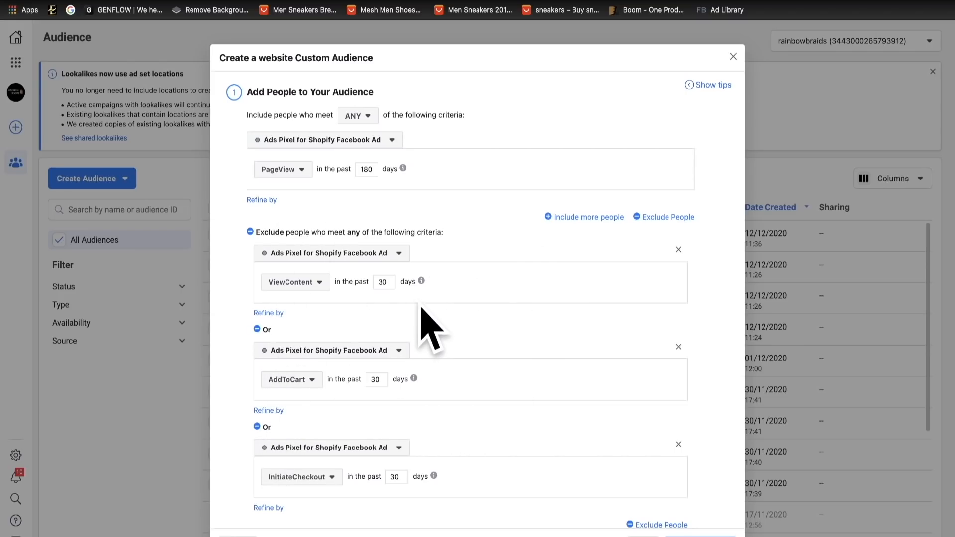
- Set the ViewContent, AddToCart and InitiateCheckout exclusion windows to 180 days each
click(387, 282)
key(BackSpace)
key(BackSpace)
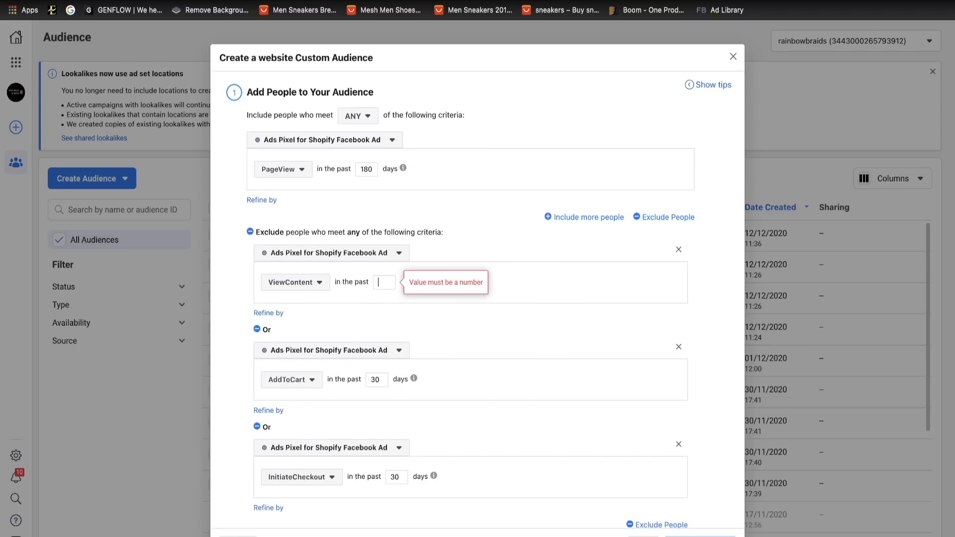
text(180)
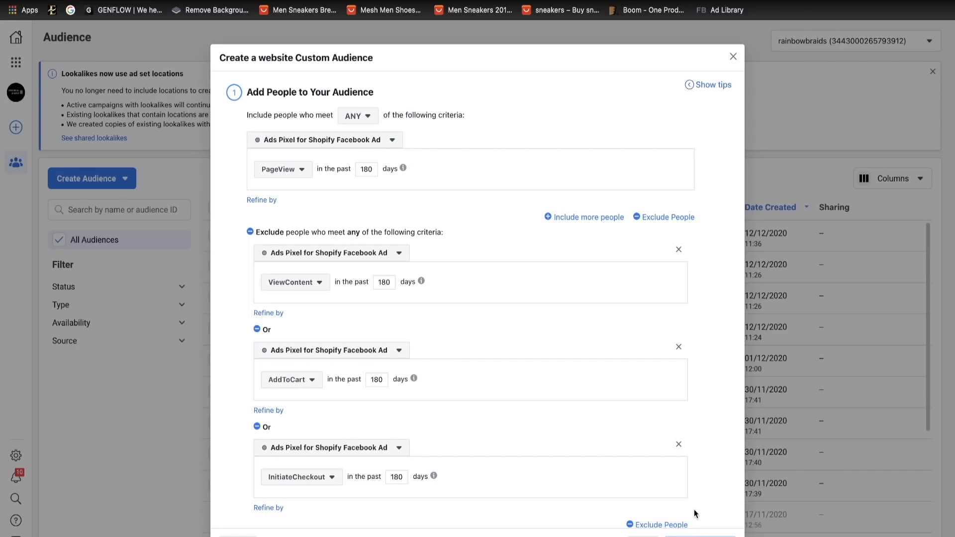
- Name the custom audience "page view retargeting exclude atc vc, ic", correcting its misspelled words
scroll(694, 513, down, 2)
click(366, 504)
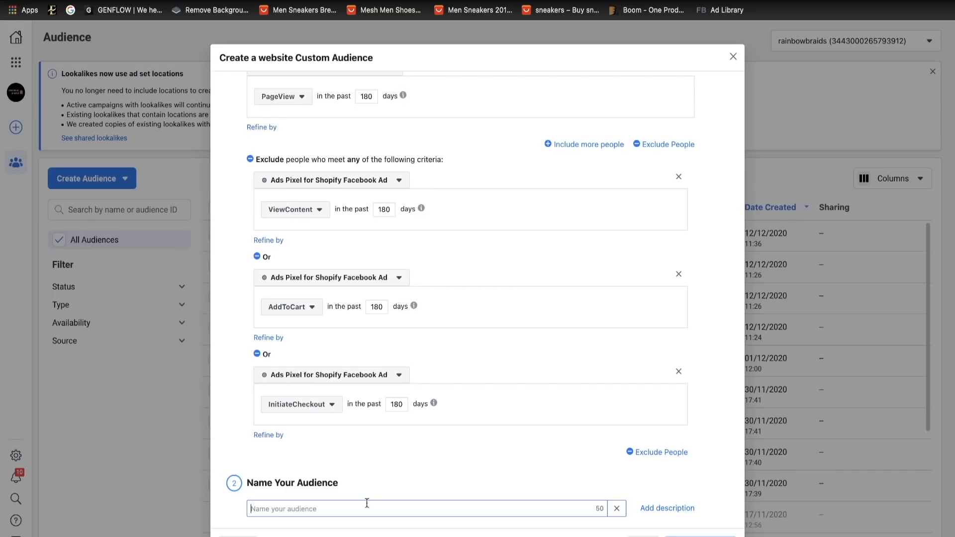
text(page vir)
key(BackSpace)
text(ew retaregting exlude )
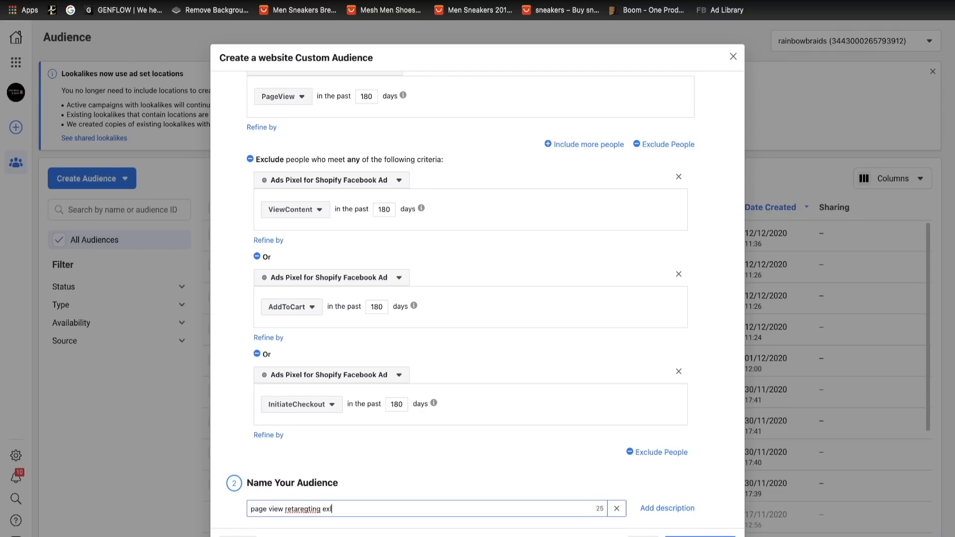
text(atc vc, ic)
right_click(313, 508)
click(336, 348)
right_click(336, 510)
click(357, 352)
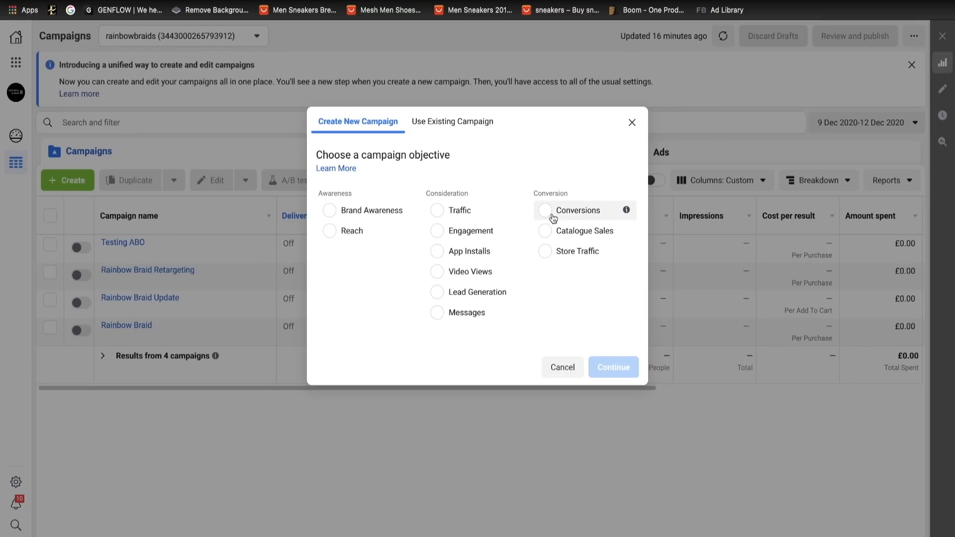
- Create a new campaign with the Conversions objective and name it "Rt"
click(547, 211)
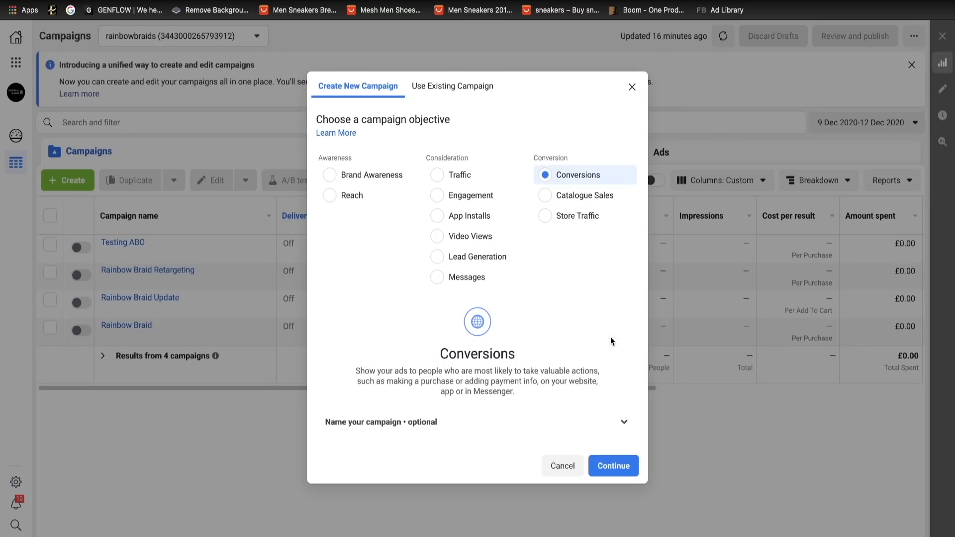
click(609, 464)
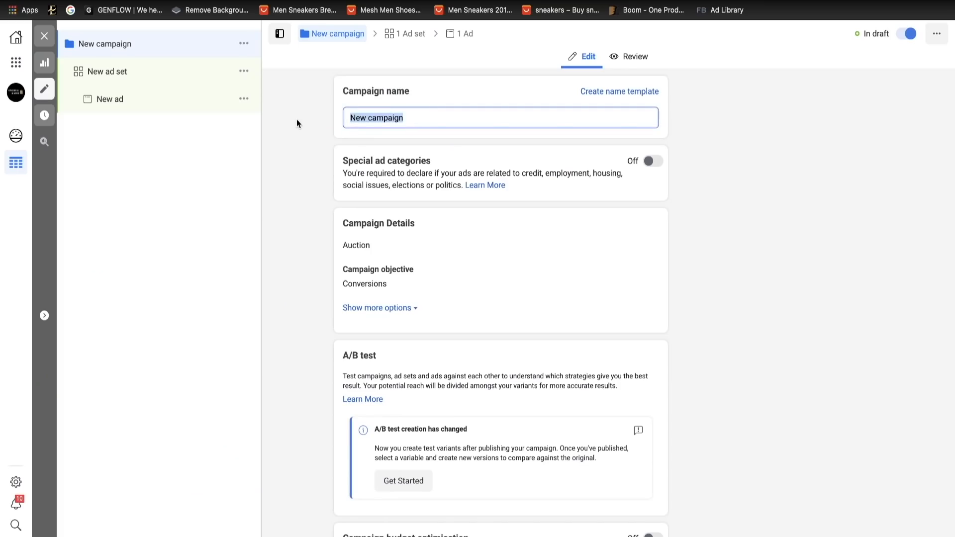
key(BackSpace)
text(R)
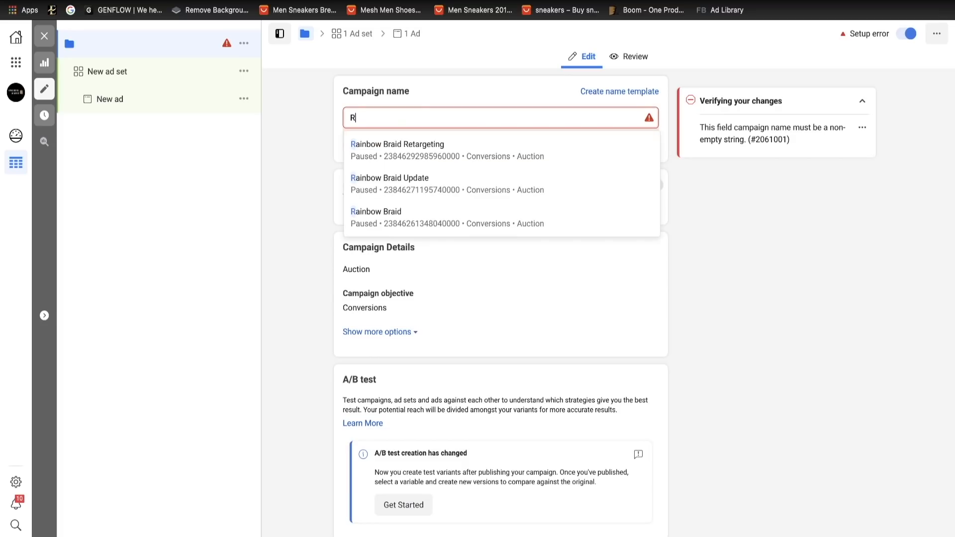
text(t)
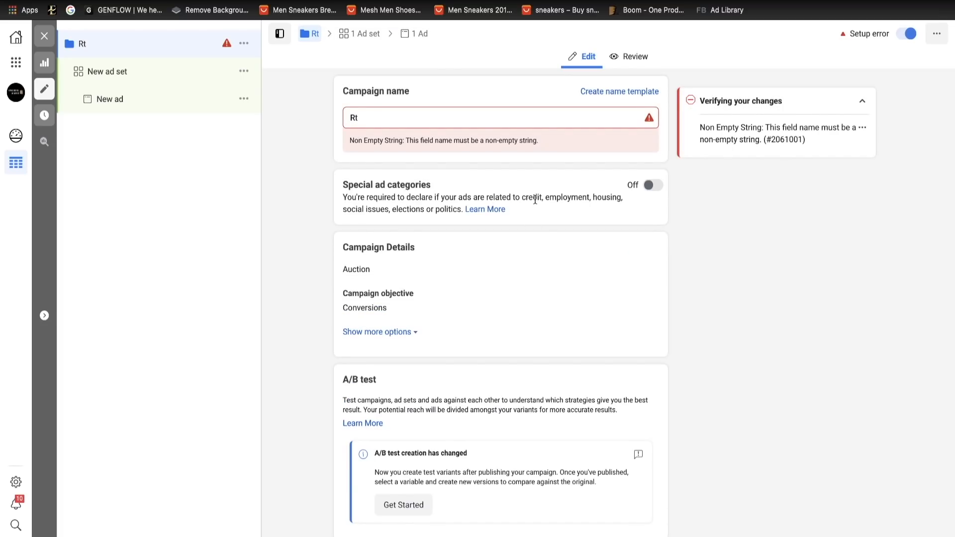
- Rename the new ad set as "page view"
scroll(556, 363, down, 2)
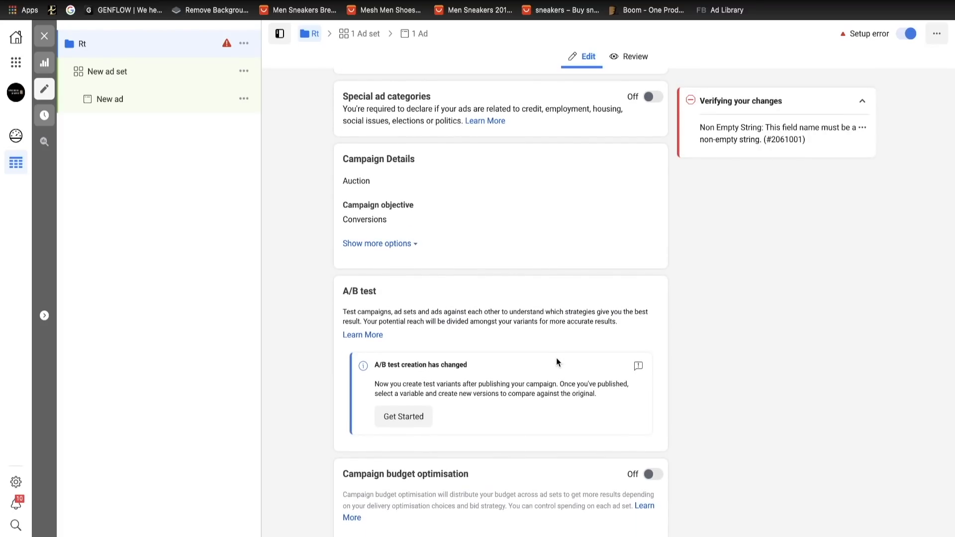
scroll(557, 361, up, 2)
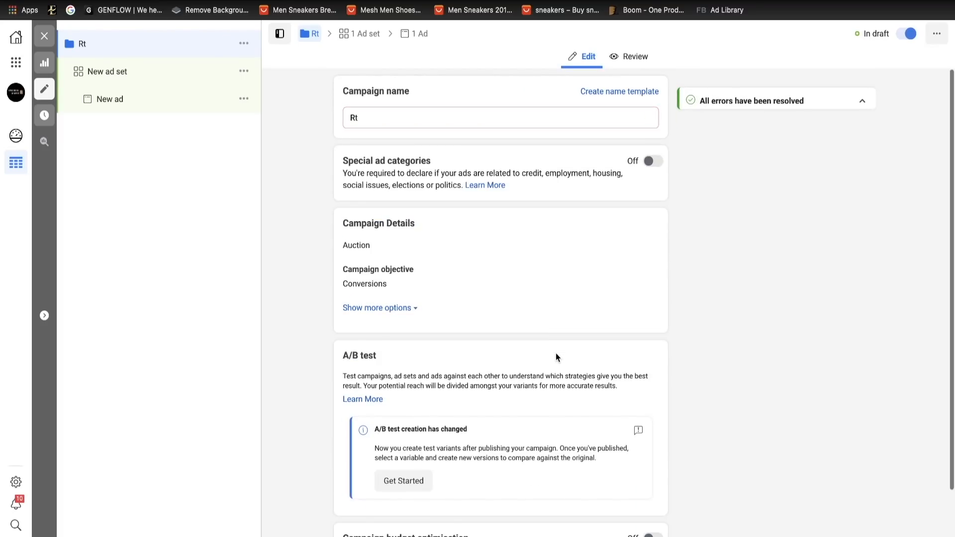
click(143, 76)
click(418, 121)
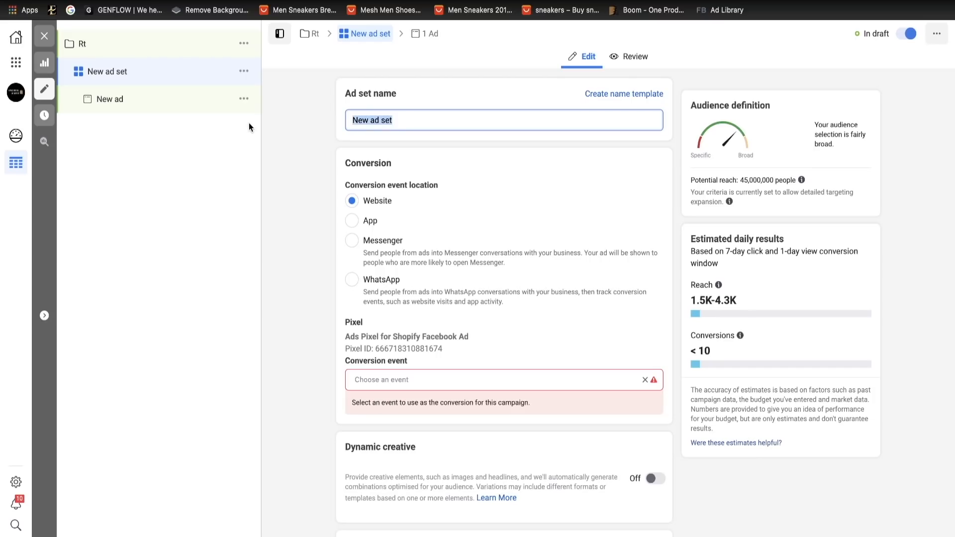
key(BackSpace)
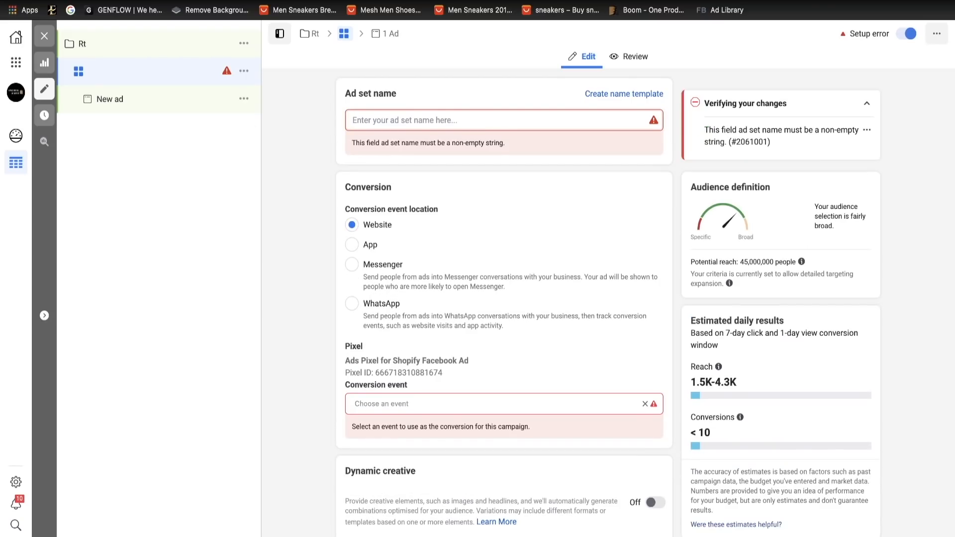
text(page view)
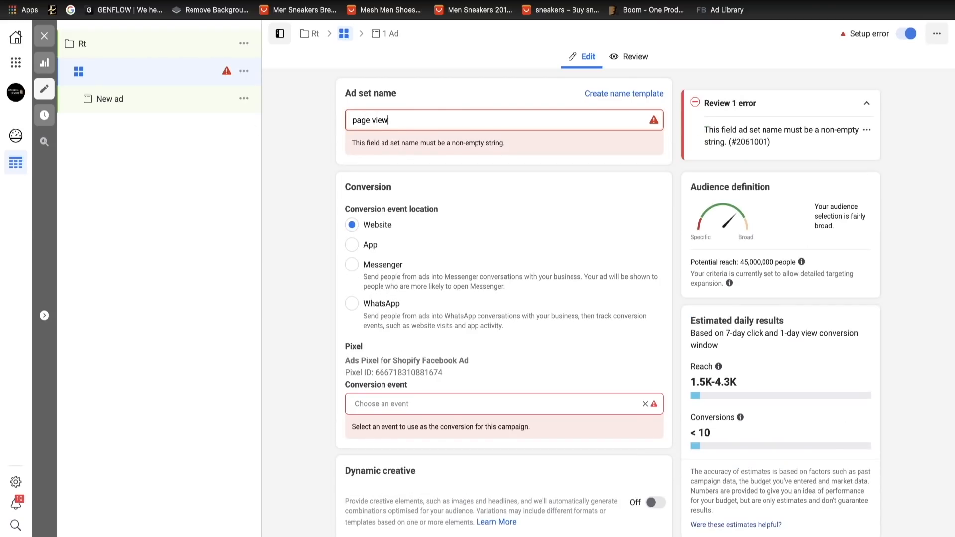
- Extend the campaign name to "Rt page view"
click(106, 49)
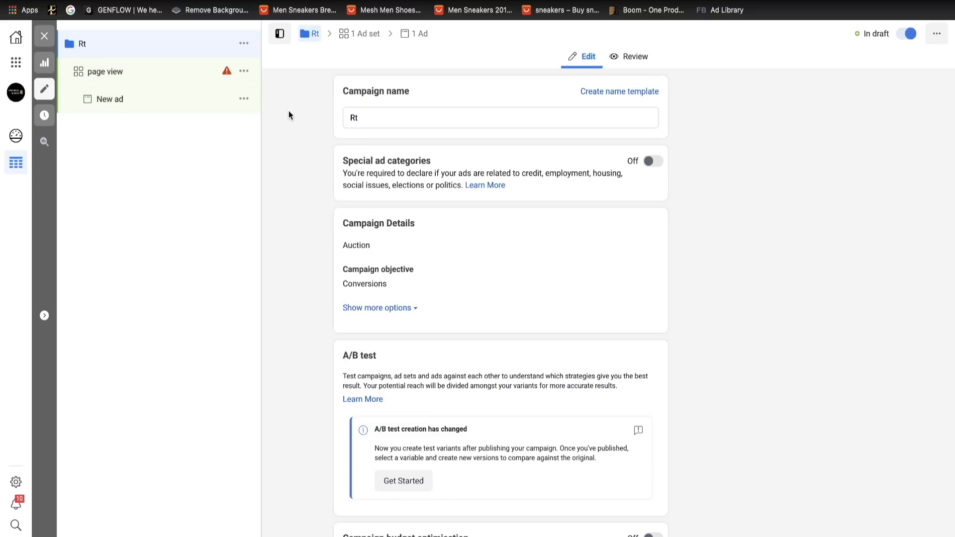
click(394, 119)
text(page view)
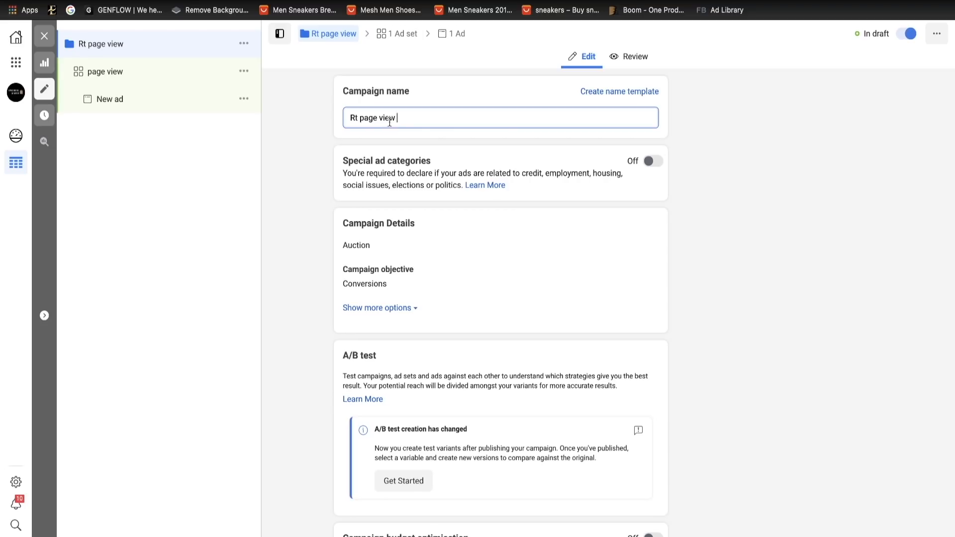
- Extend the ad set name to "page view 180 days"
click(141, 74)
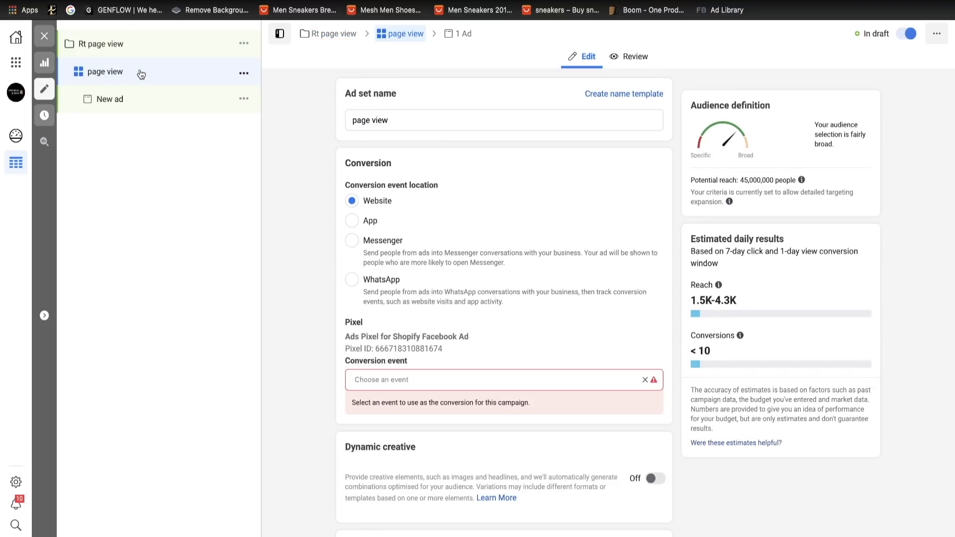
click(431, 121)
text(1)
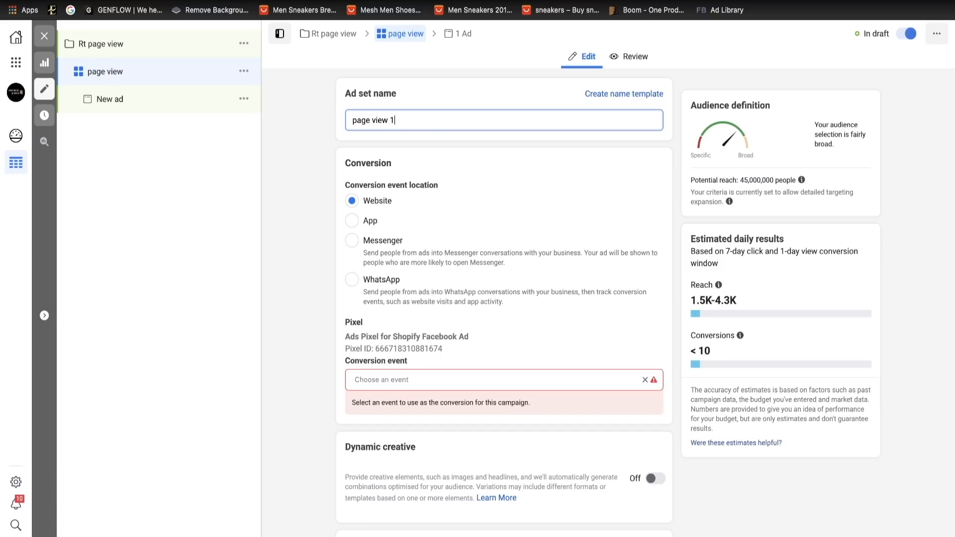
text(80 days)
- Set the ad set's conversion event to Purchase
scroll(463, 256, down, 2)
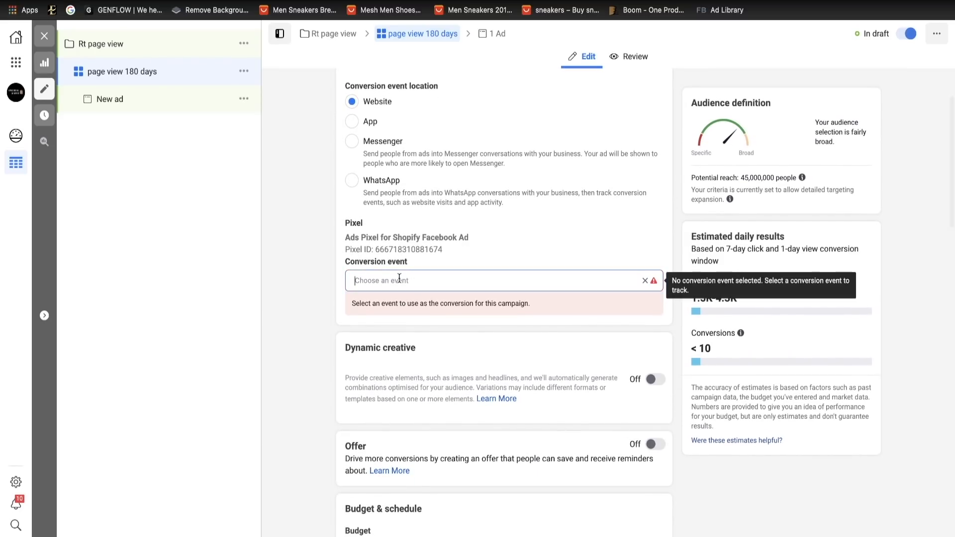
click(450, 281)
scroll(448, 415, down, 3)
scroll(450, 416, down, 2)
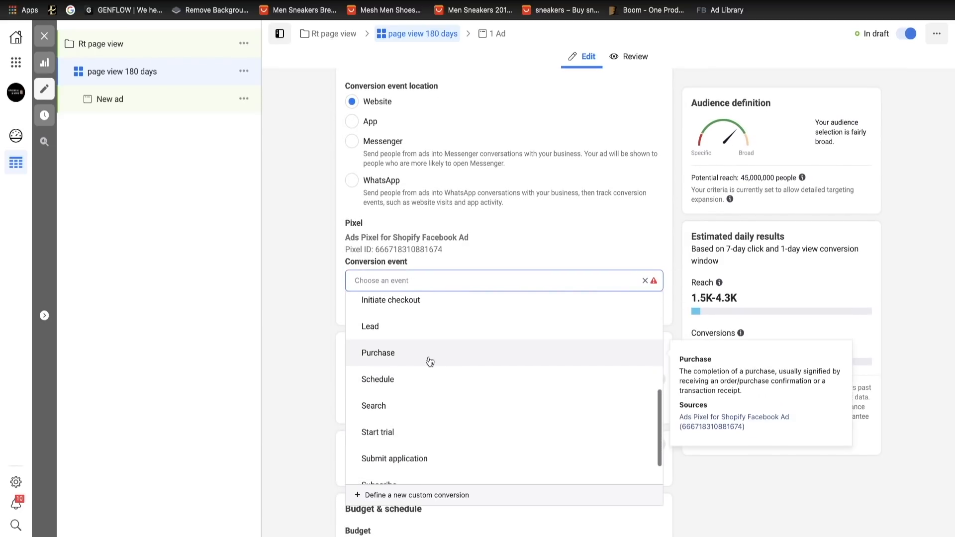
click(429, 354)
- Set the ad set's daily budget to £5.00
scroll(464, 423, down, 6)
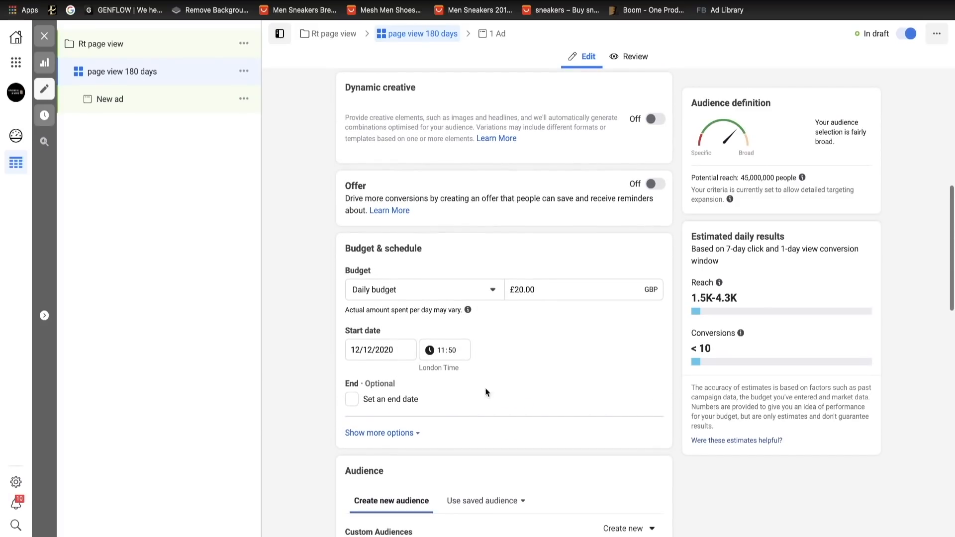
click(518, 289)
key(BackSpace)
text(5)
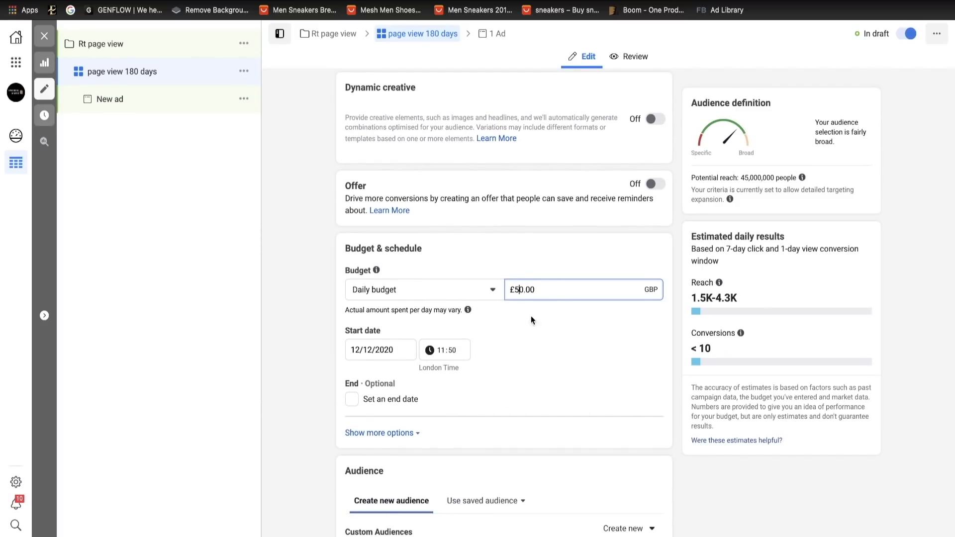
key(BackSpace)
key(BackSpace)
key(BackSpace)
key(BackSpace)
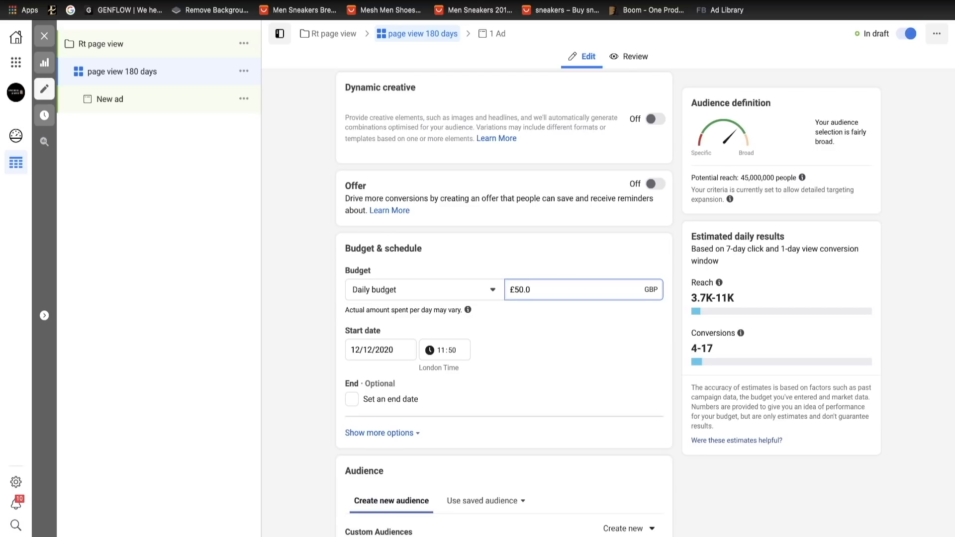
text(0)
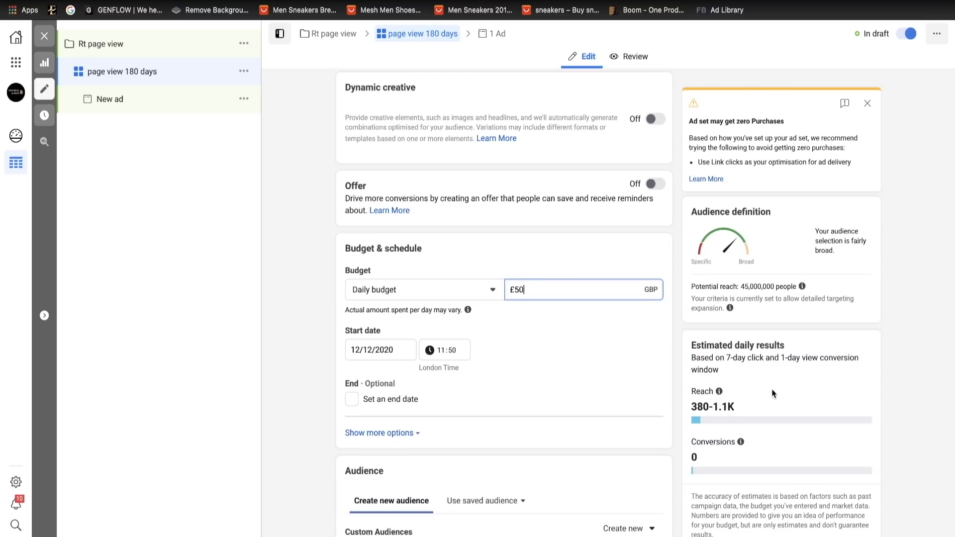
key(BackSpace)
click(614, 267)
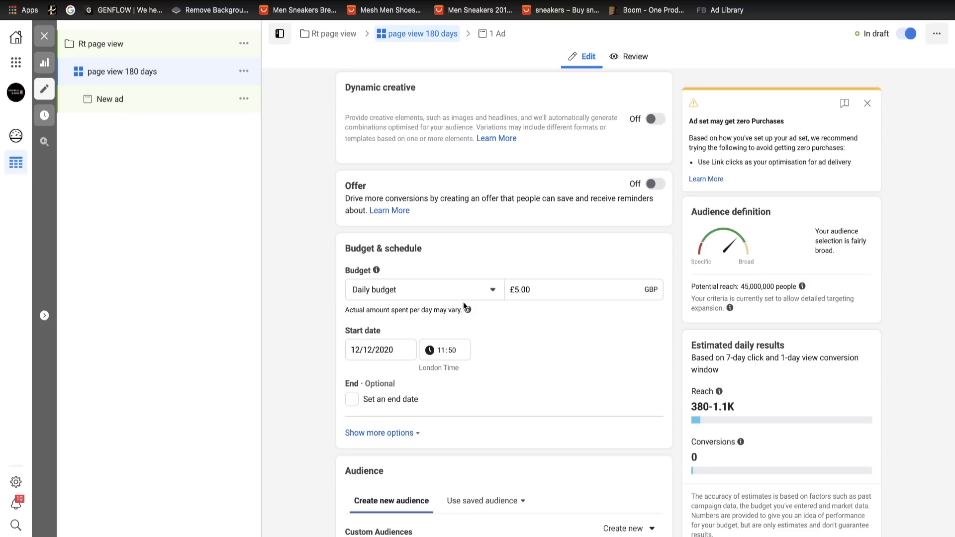
- Target the existing custom audience "page view retargeting exclude atc vc, ic" in the ad set
scroll(476, 422, down, 5)
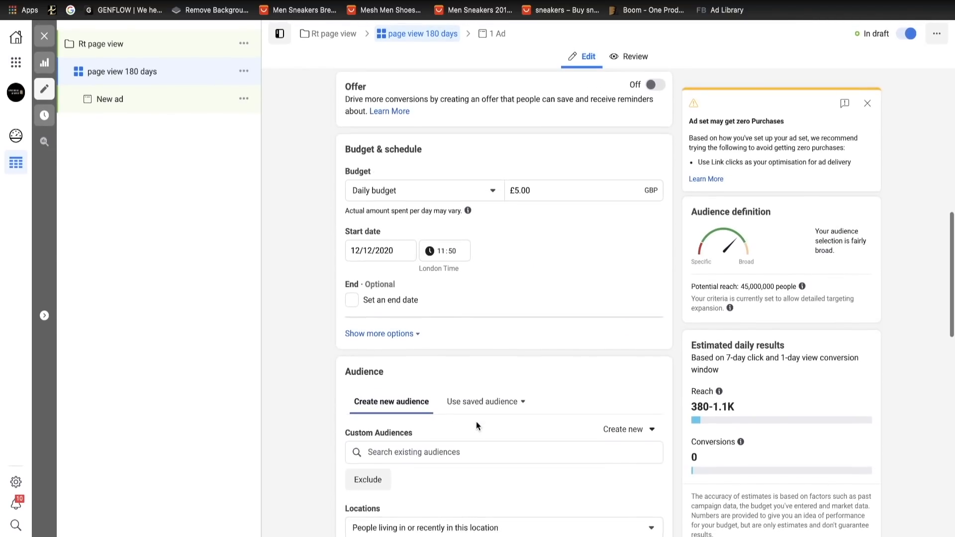
click(418, 240)
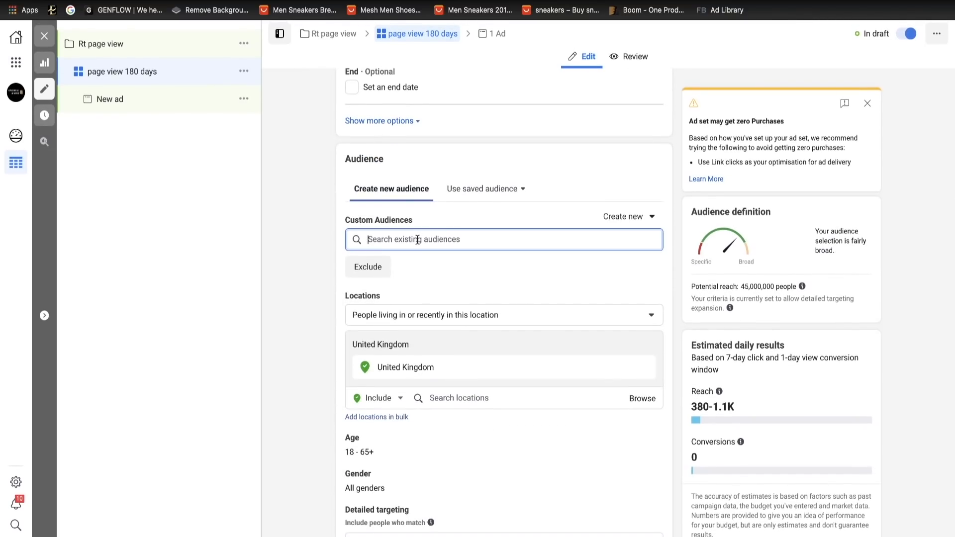
click(472, 269)
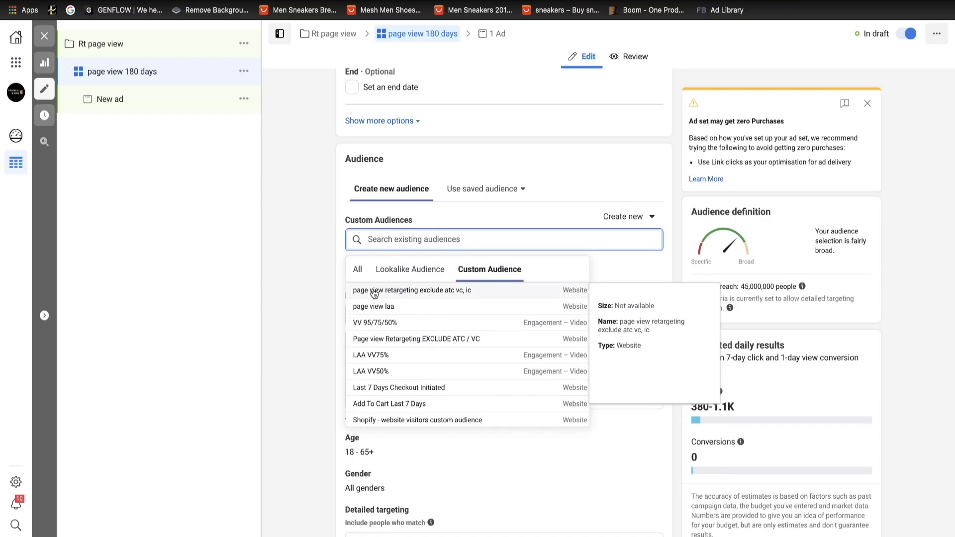
click(466, 292)
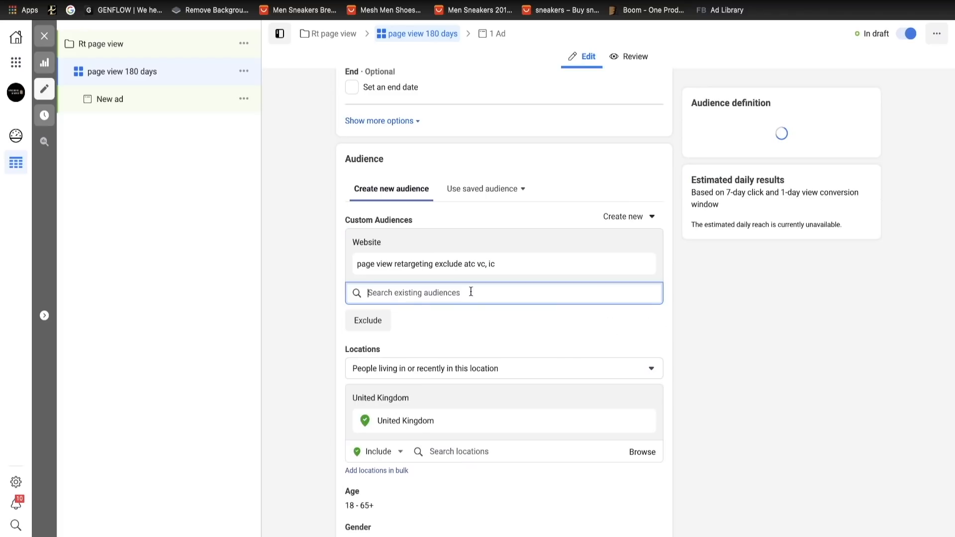
click(472, 293)
click(502, 220)
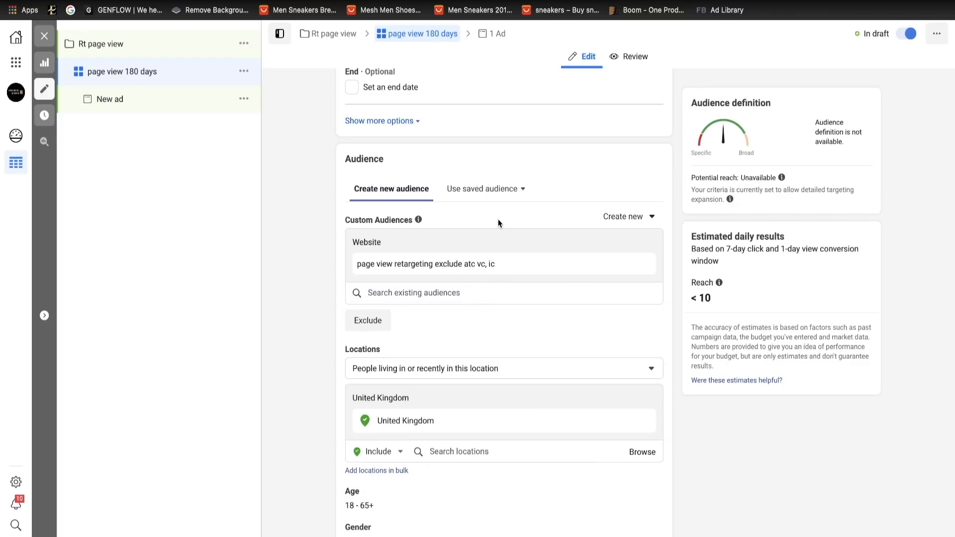
- Examine the ad set's saved location options and review its demographic, detailed targeting and placement settings
scroll(485, 341, down, 3)
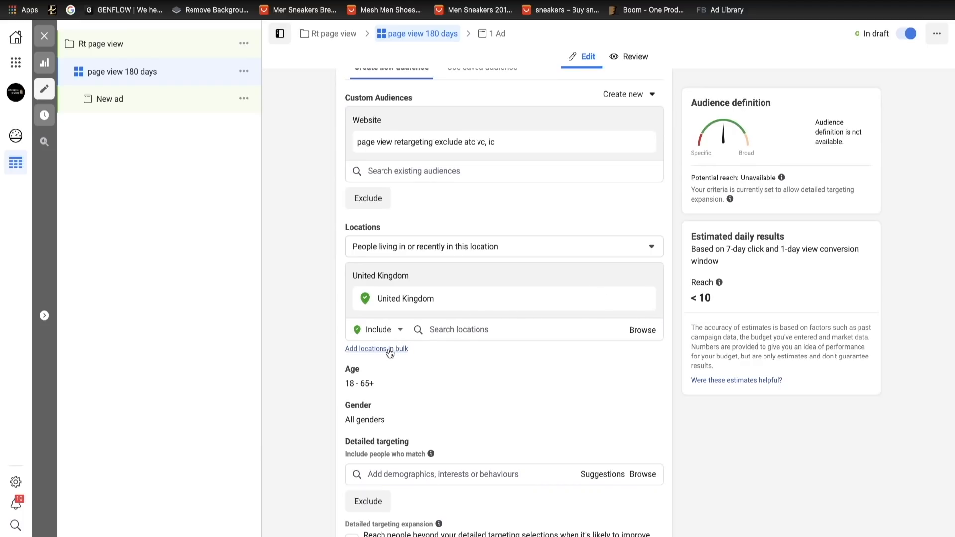
click(642, 331)
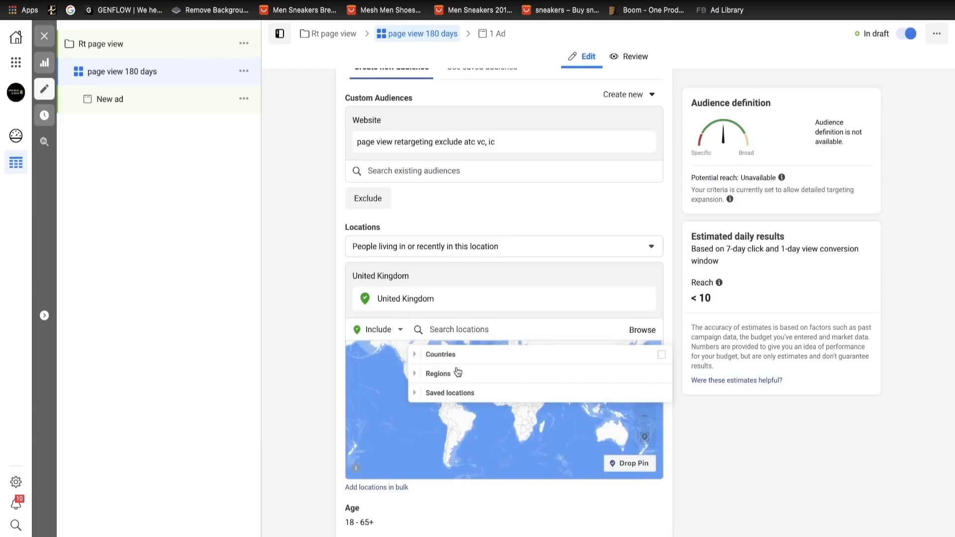
click(449, 394)
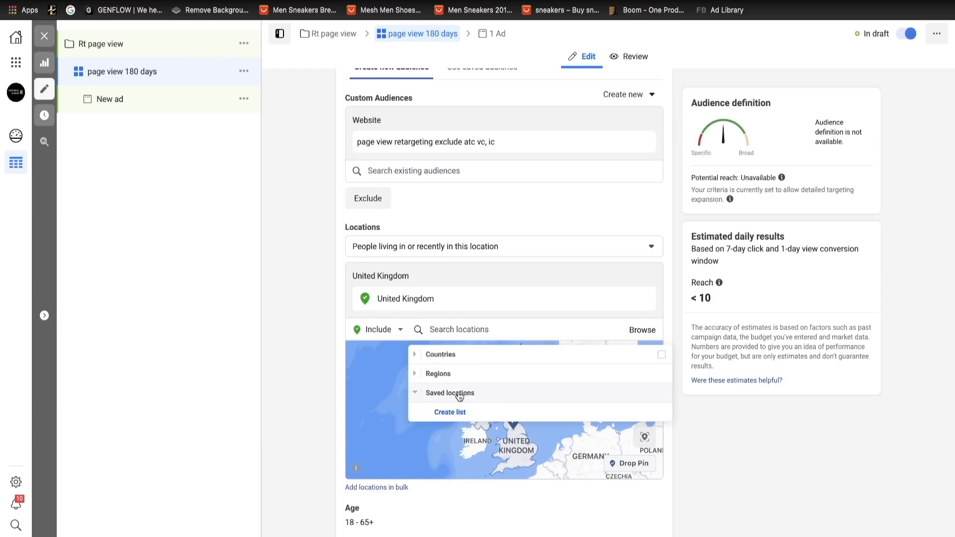
click(404, 393)
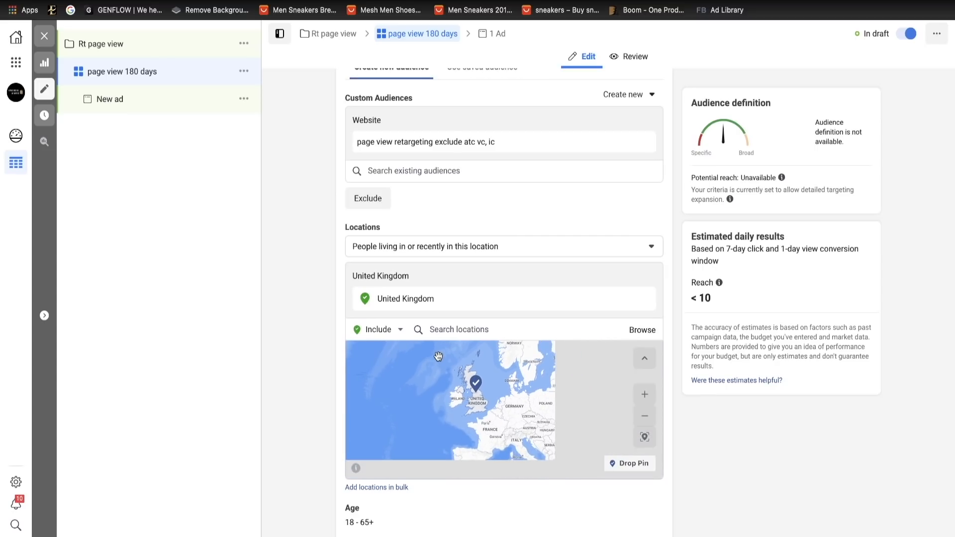
scroll(520, 498, down, 6)
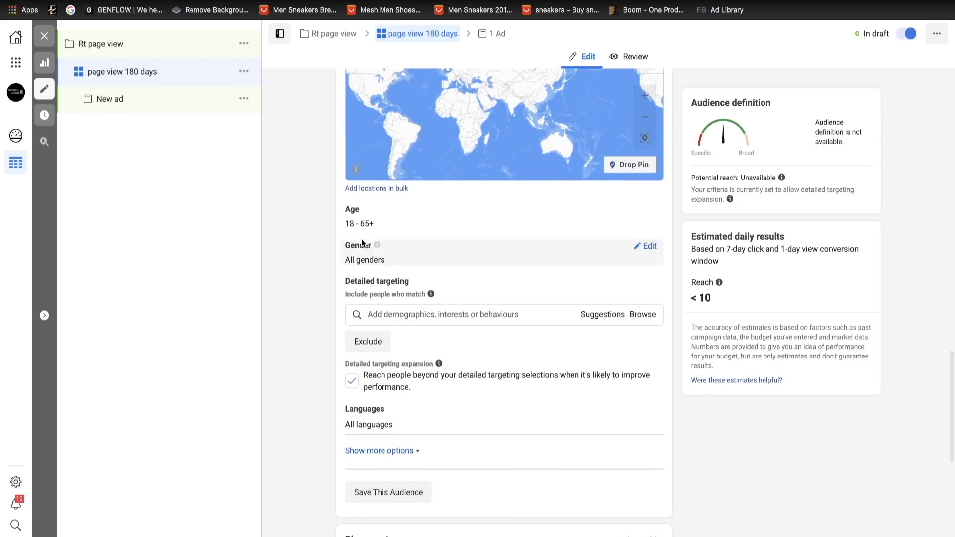
scroll(506, 354, down, 7)
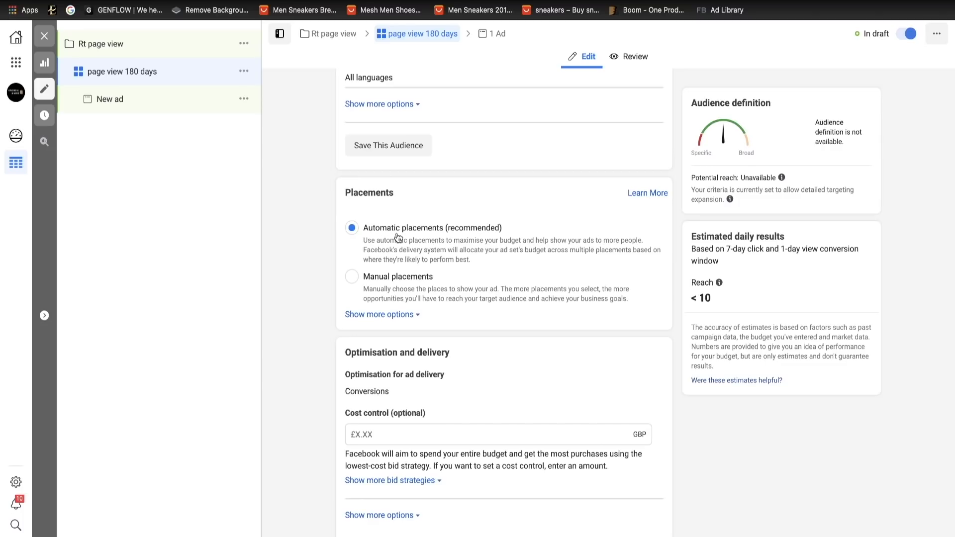
scroll(405, 238, up, 5)
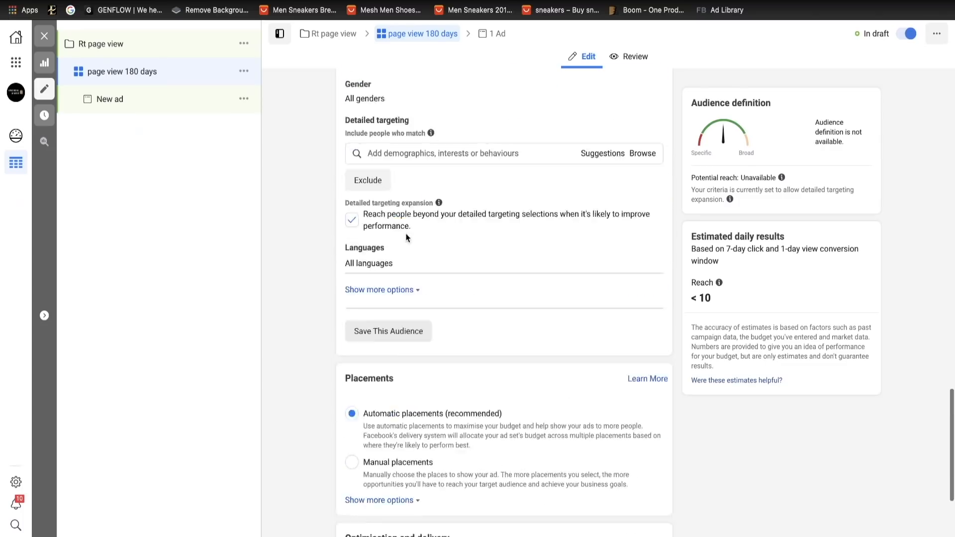
scroll(407, 238, down, 14)
scroll(407, 238, up, 6)
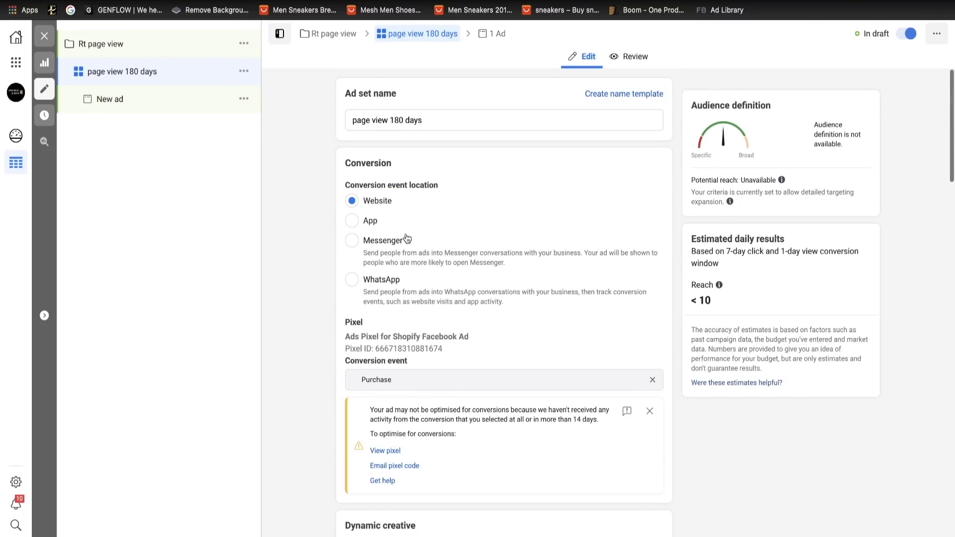
- Rename the new ad as "retargeting", correcting the misspelled word
click(121, 101)
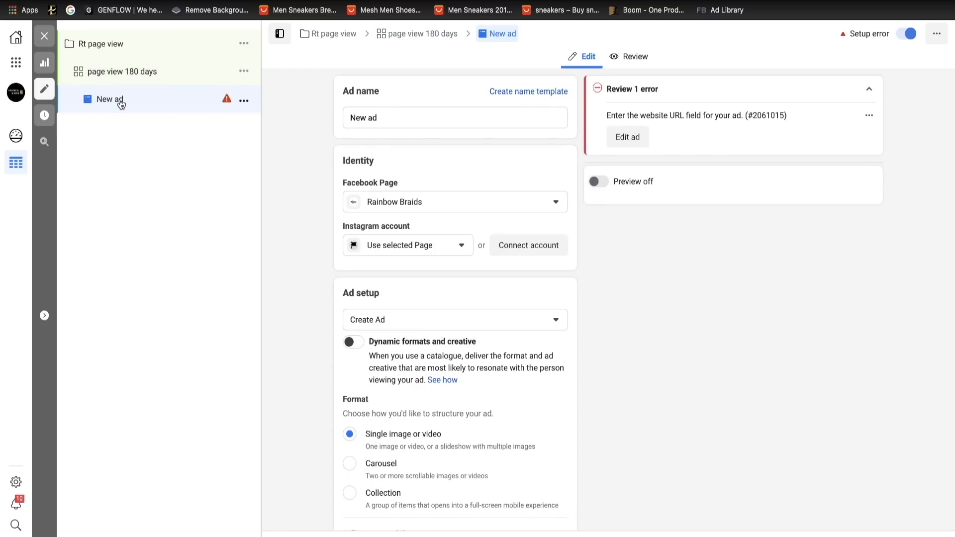
triple_click(404, 117)
key(BackSpace)
text(re)
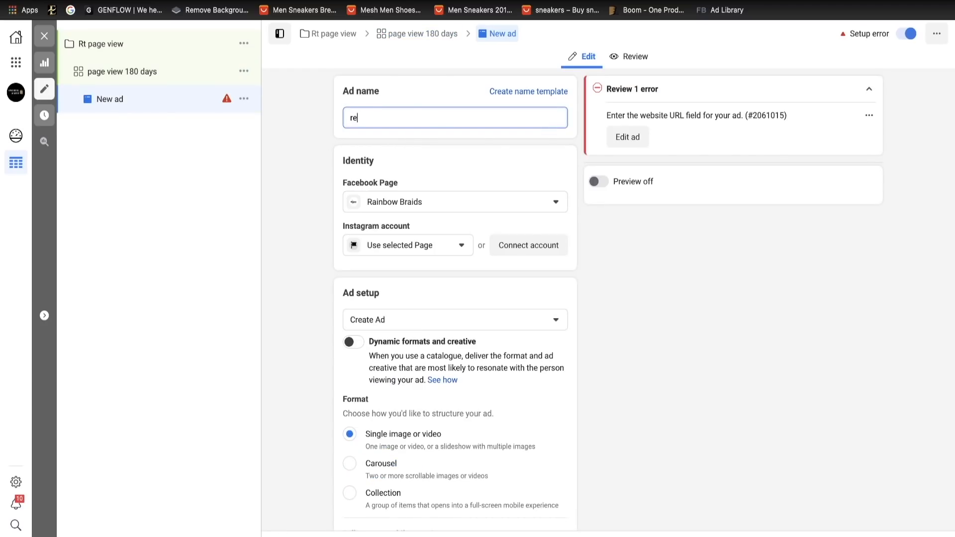
text(atergting)
right_click(383, 121)
click(401, 141)
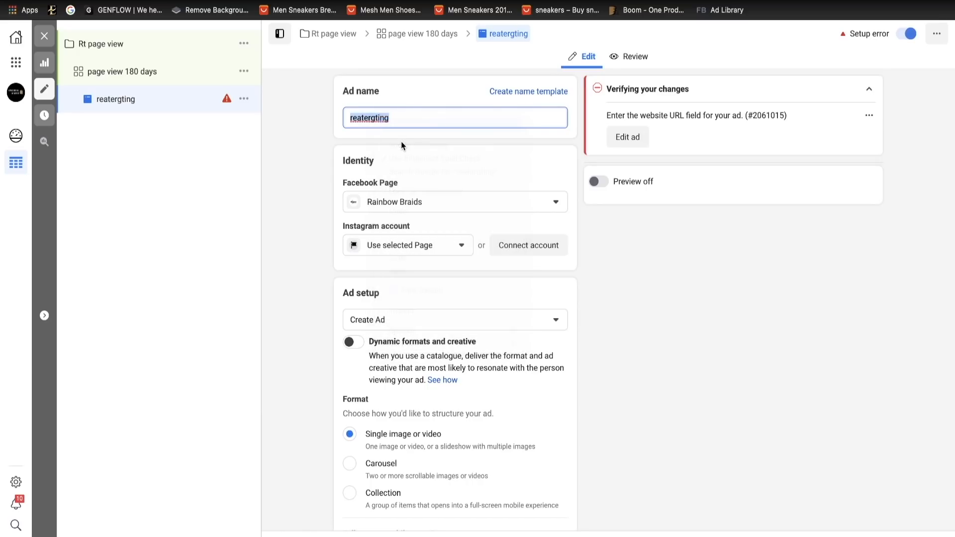
- Upload the 28-second InVideo sneaker retargeting MP4 from Downloads as the ad's video
scroll(419, 178, down, 5)
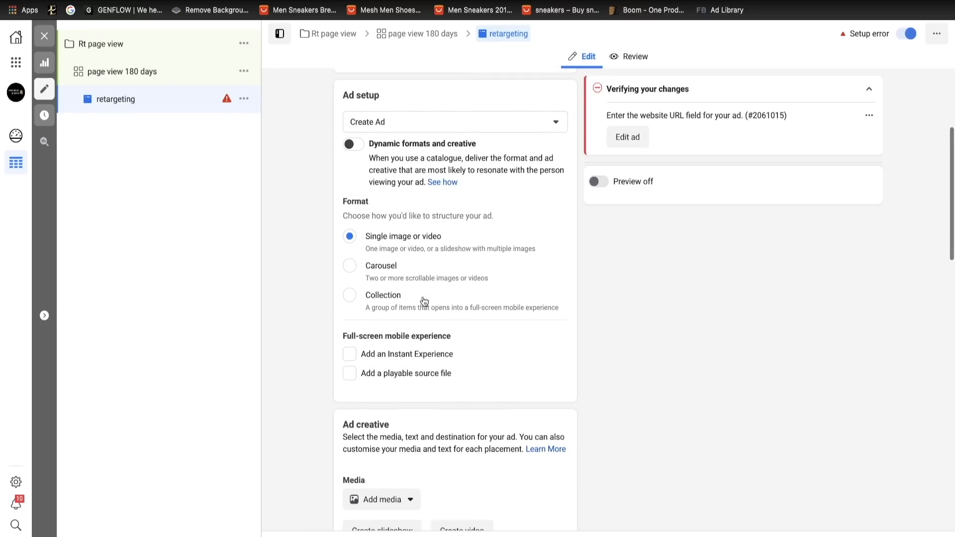
scroll(424, 301, down, 7)
click(392, 206)
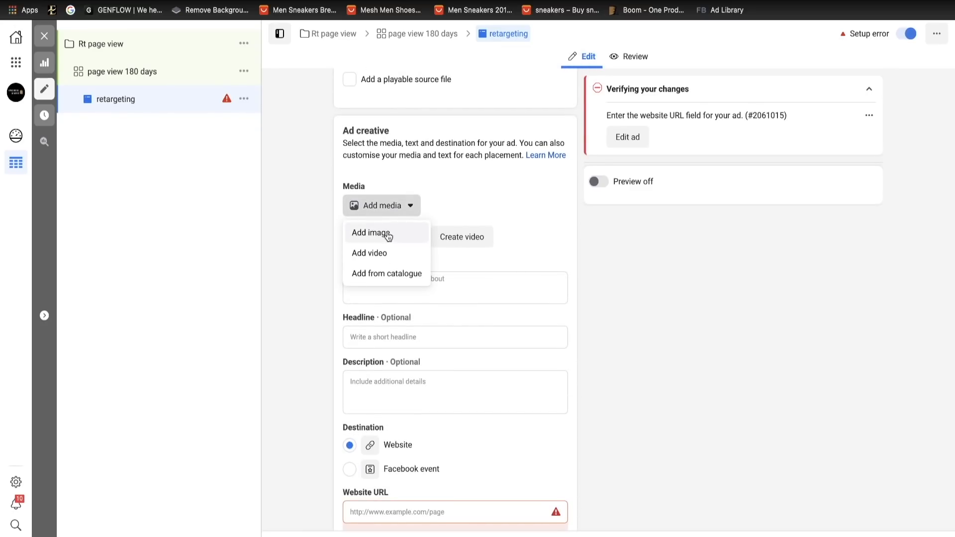
click(387, 254)
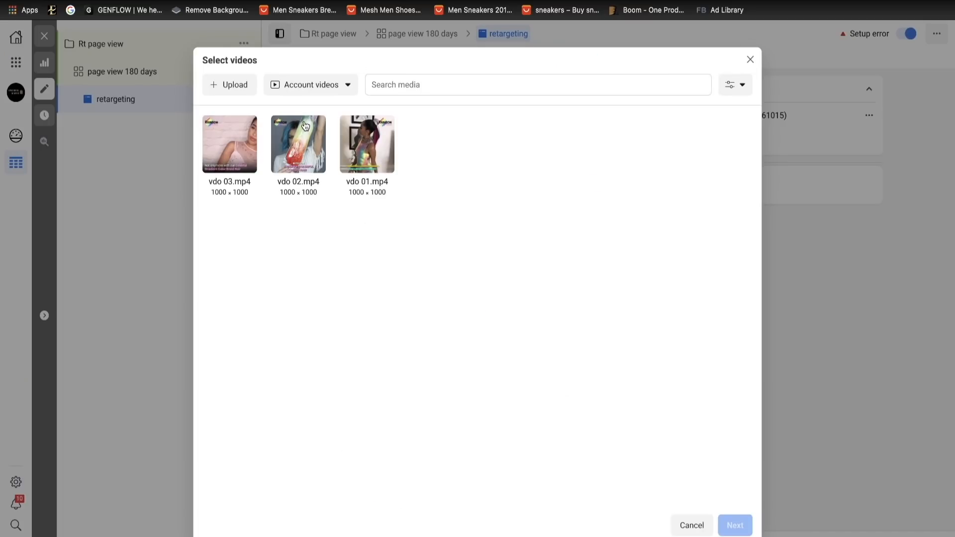
click(234, 82)
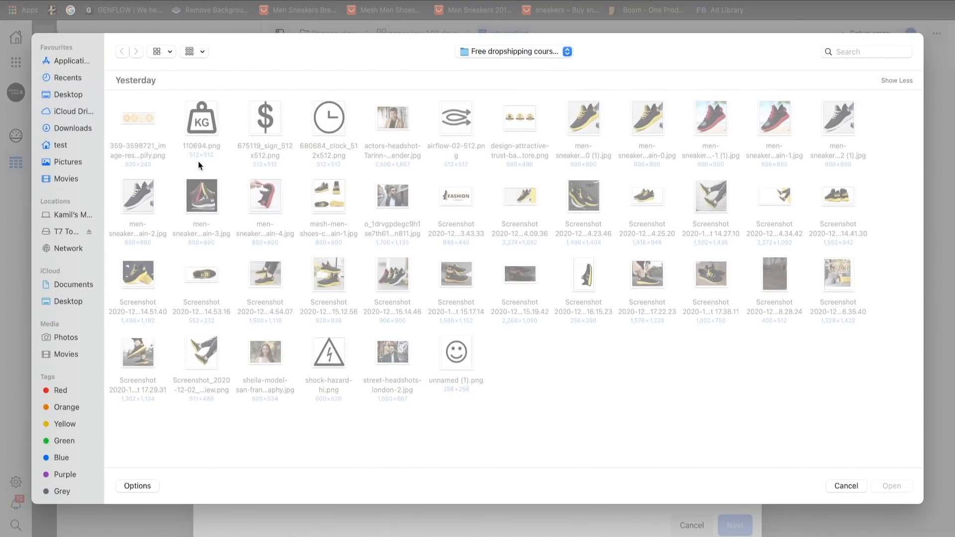
click(69, 128)
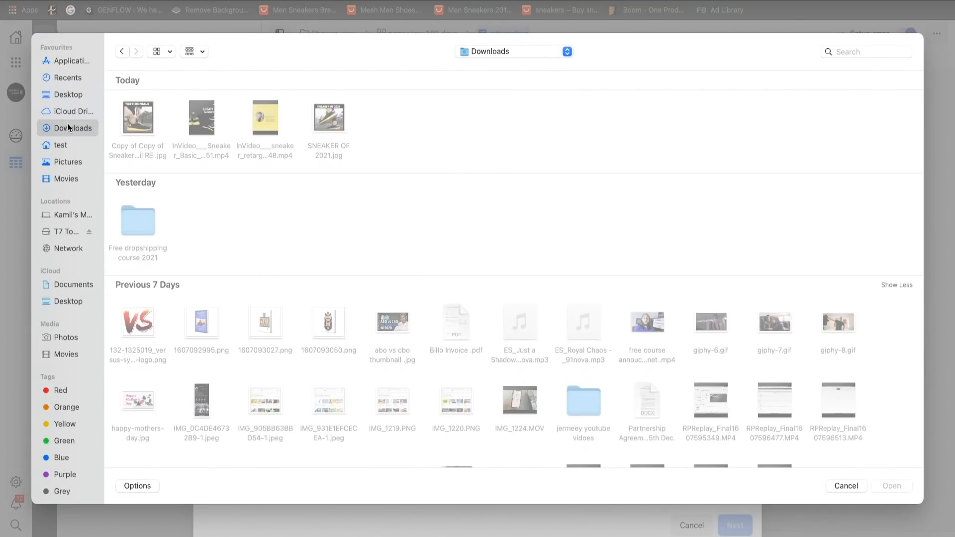
click(269, 116)
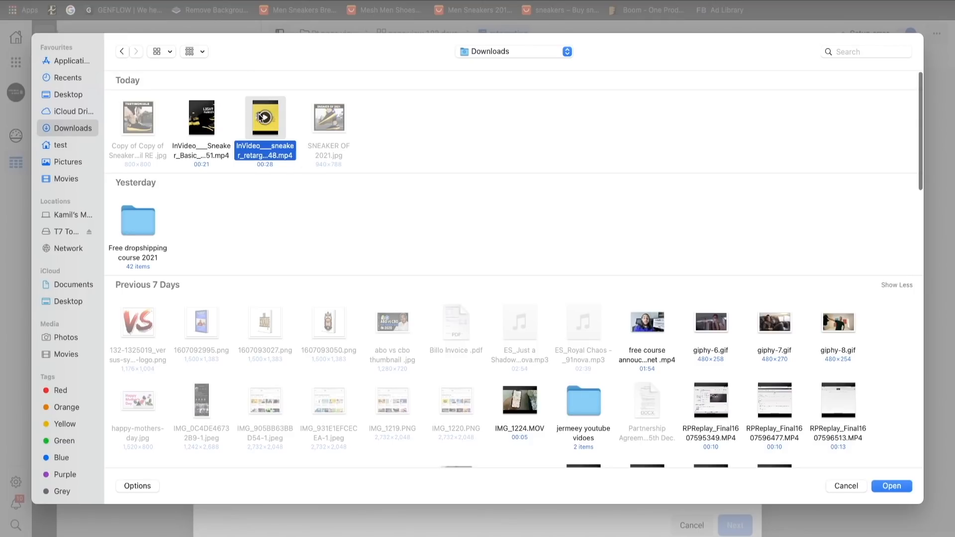
click(893, 486)
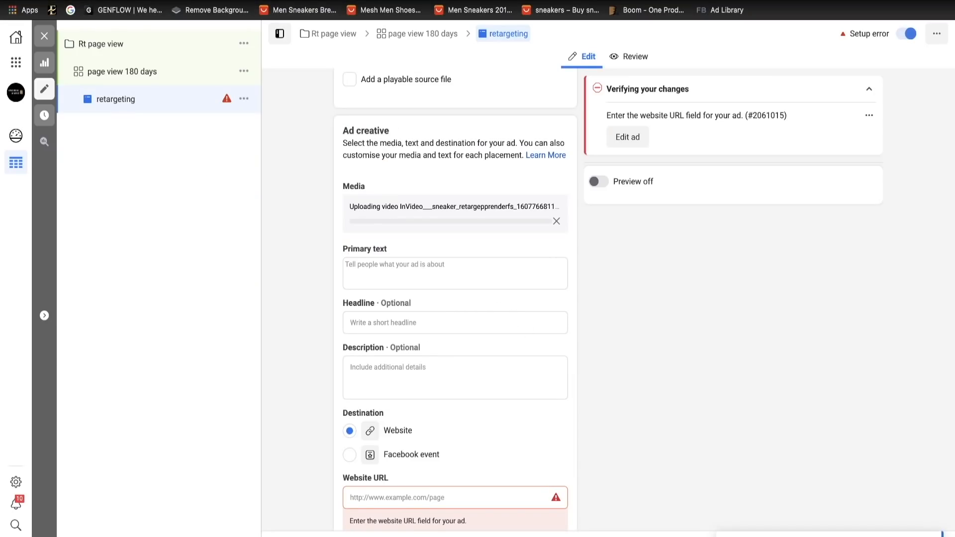
- Copy "4.9 STAR REVIEWS" from the retargeting ads copy in the document and use it as the ad's headline in Ads Manager
click(313, 1)
scroll(389, 345, up, 15)
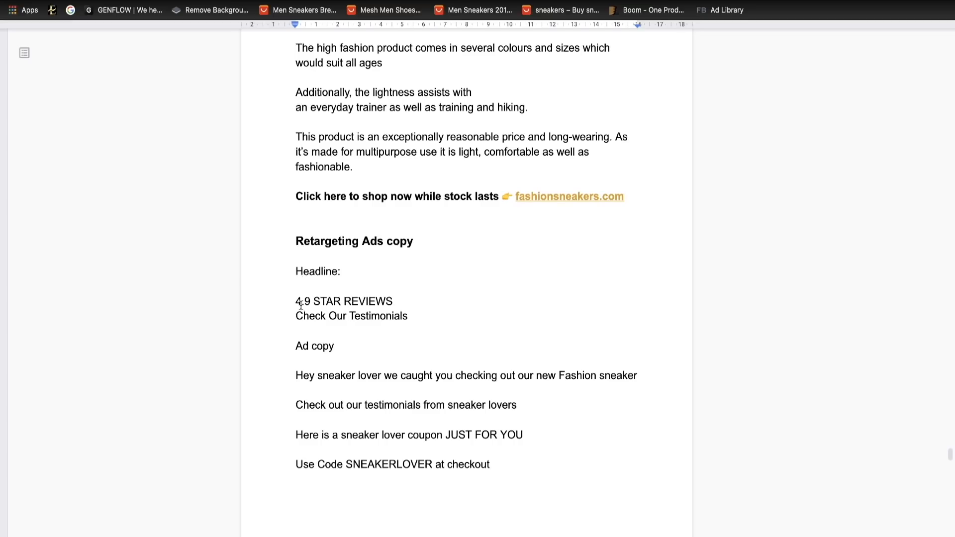
drag(297, 301, 406, 302)
right_click(374, 306)
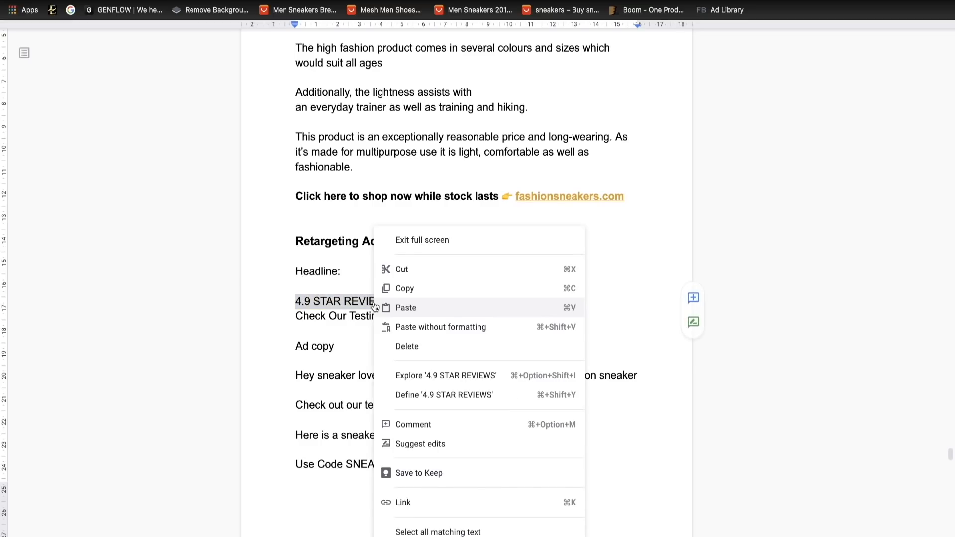
click(399, 288)
click(219, 1)
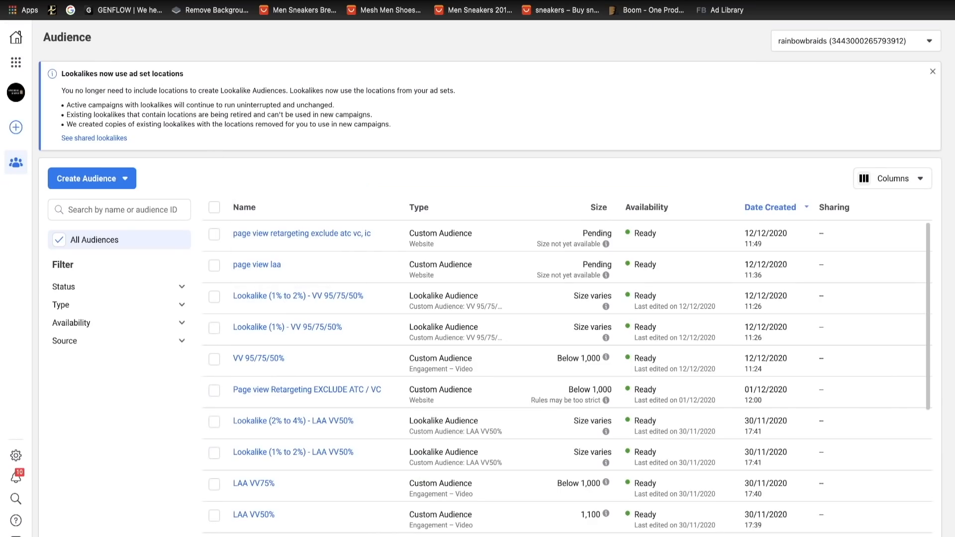
click(249, 0)
click(282, 1)
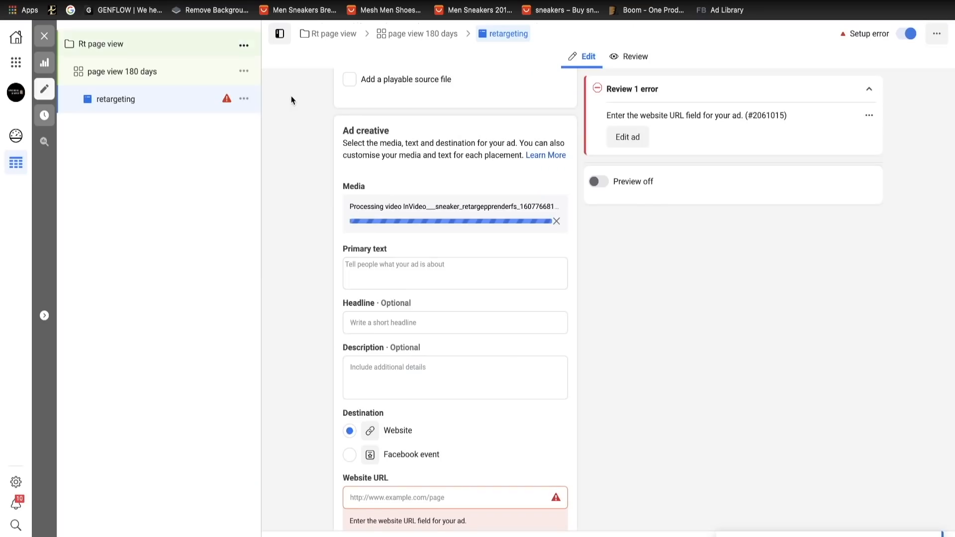
click(372, 319)
key(ctrl+v)
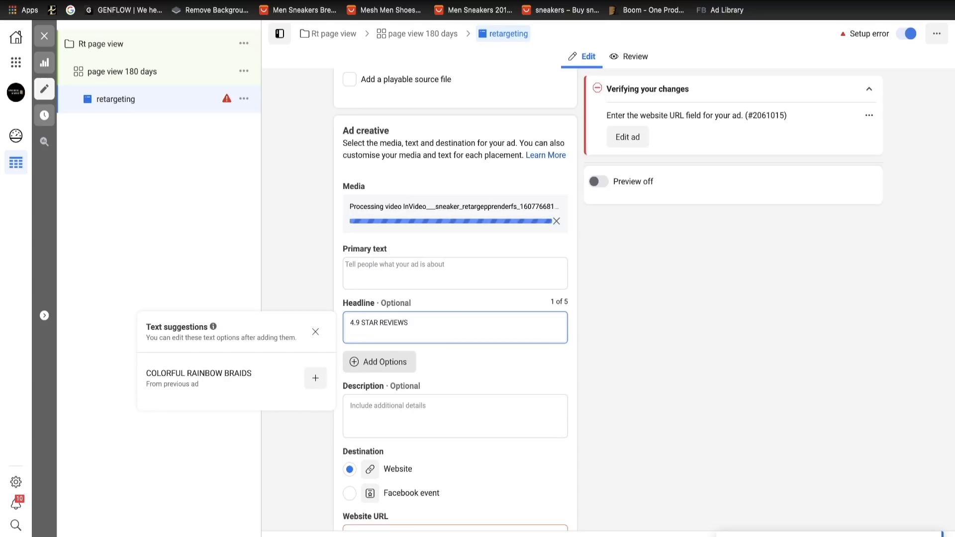
click(292, 294)
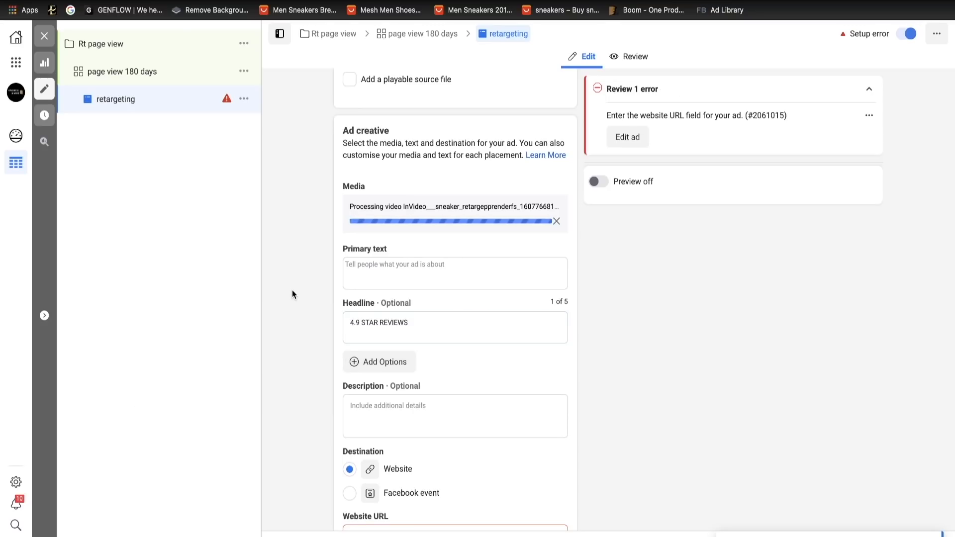
- Copy the four-line retargeting ad copy with the SNEAKERLOVER coupon from the document into the ad's primary text, leaving the description empty
click(401, 275)
click(258, 1)
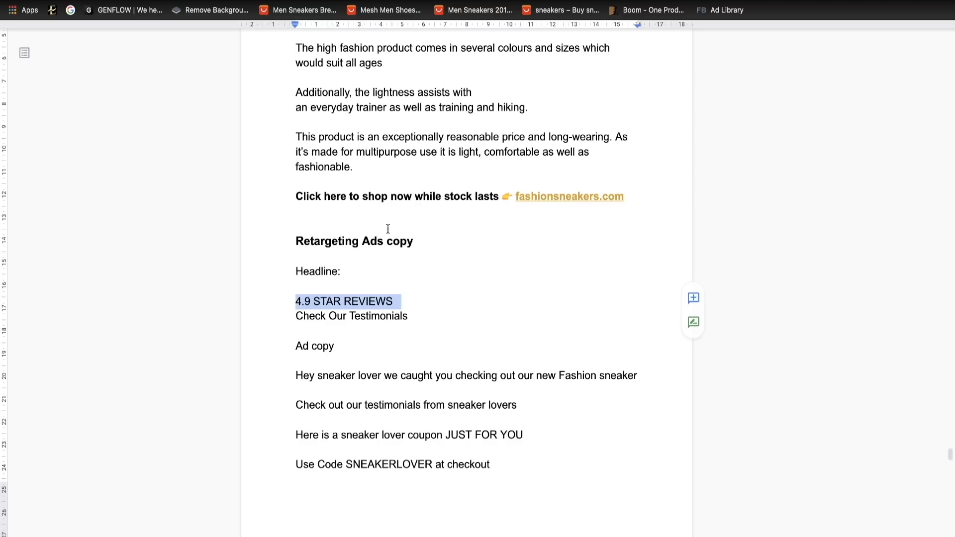
scroll(378, 323, down, 5)
drag(296, 106, 441, 292)
key(ctrl+c)
key(ctrl+Tab)
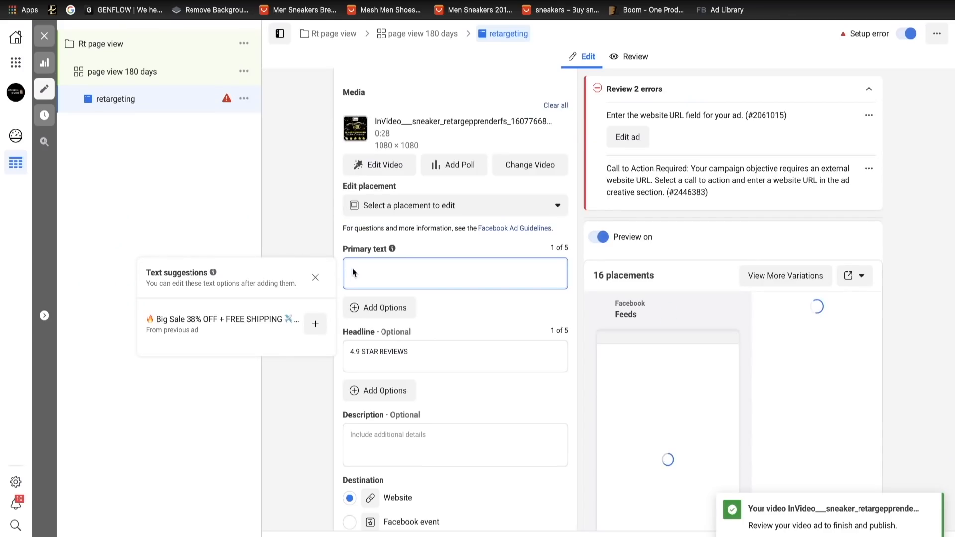
key(ctrl+v)
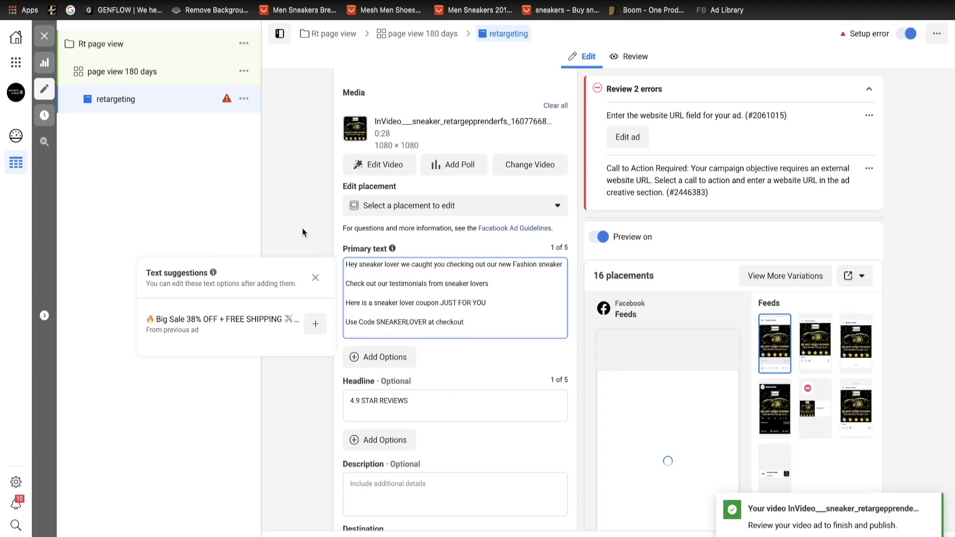
click(406, 255)
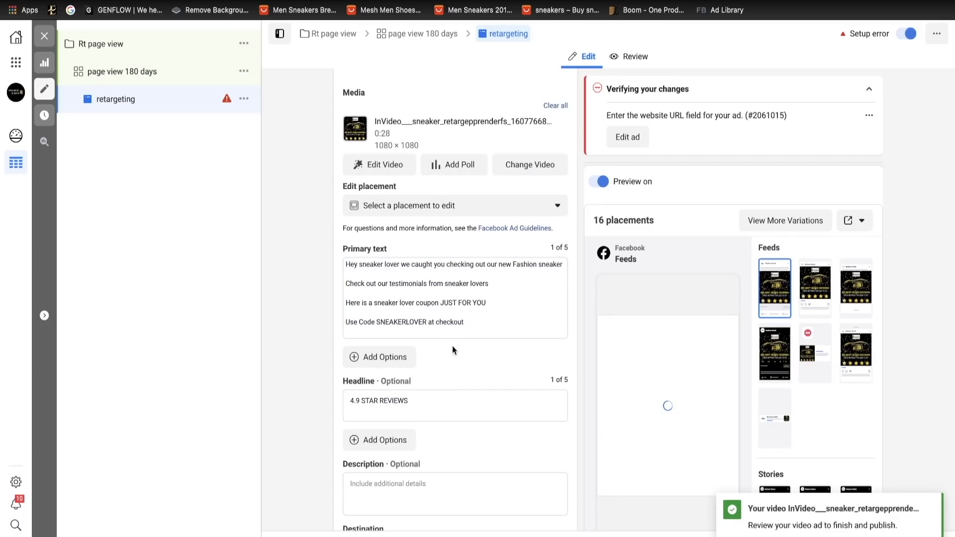
click(394, 484)
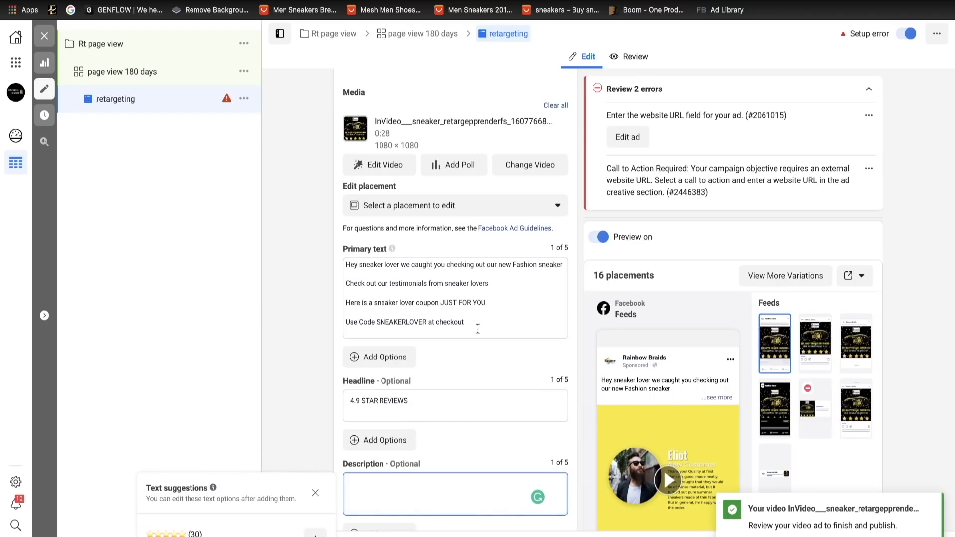
- Upload the "TESTIMONIALS" sneaker image from Downloads as the video's custom thumbnail and save it for all placements
click(391, 167)
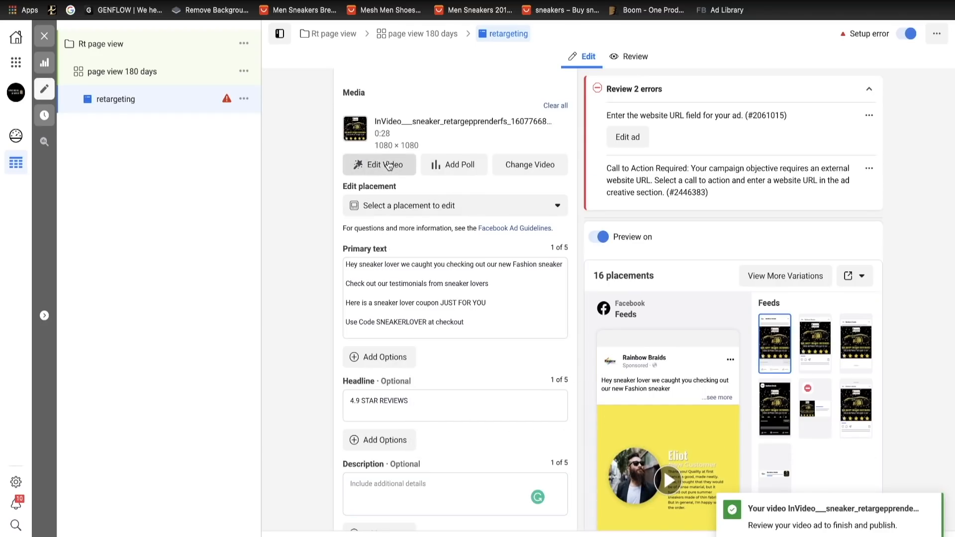
click(408, 184)
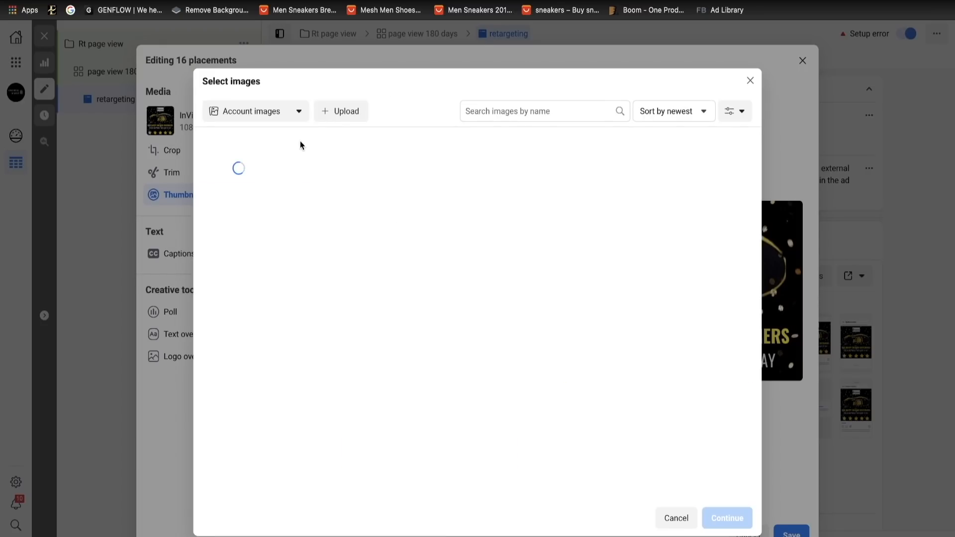
click(333, 111)
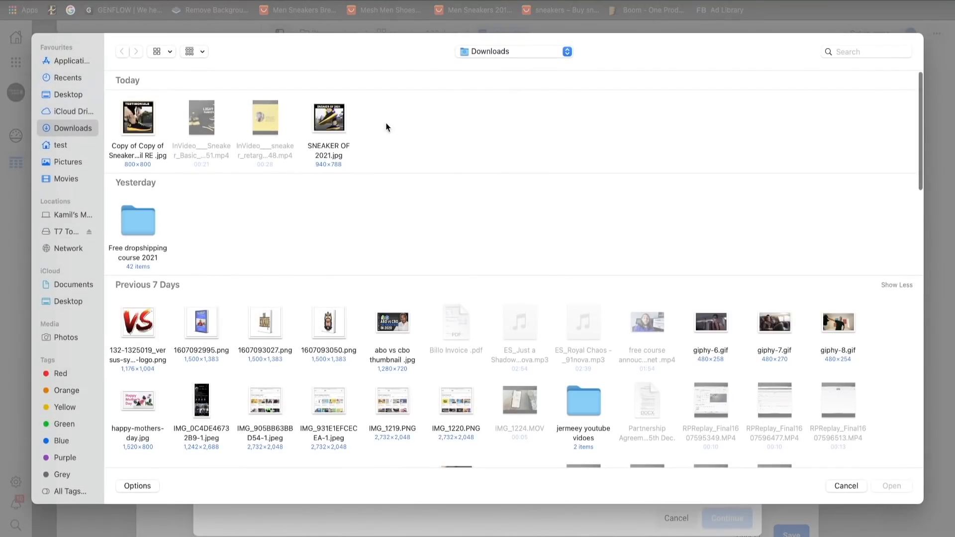
click(161, 120)
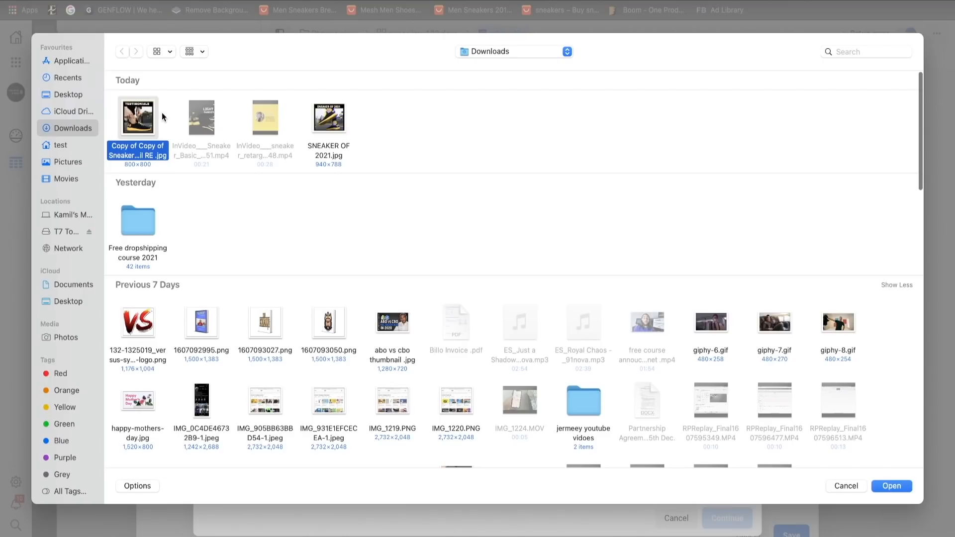
click(896, 487)
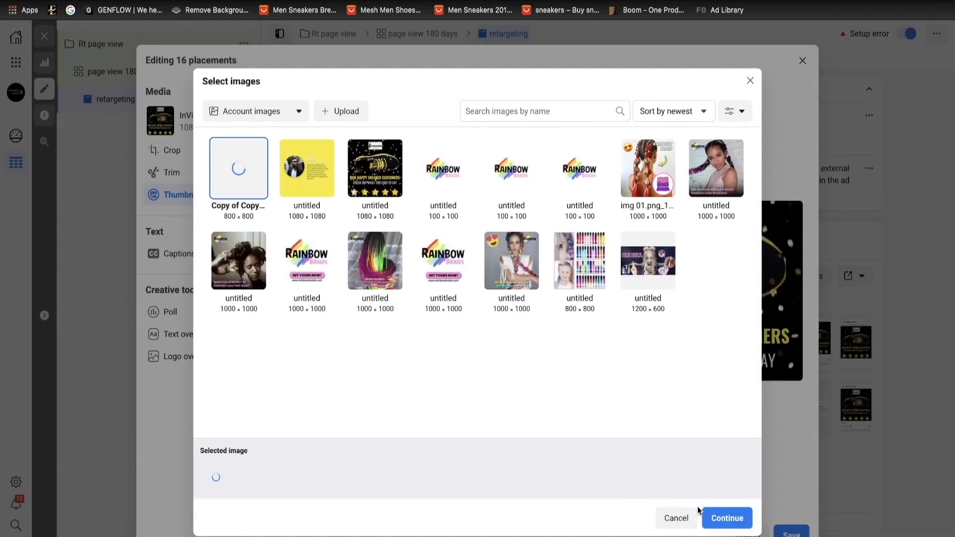
click(727, 518)
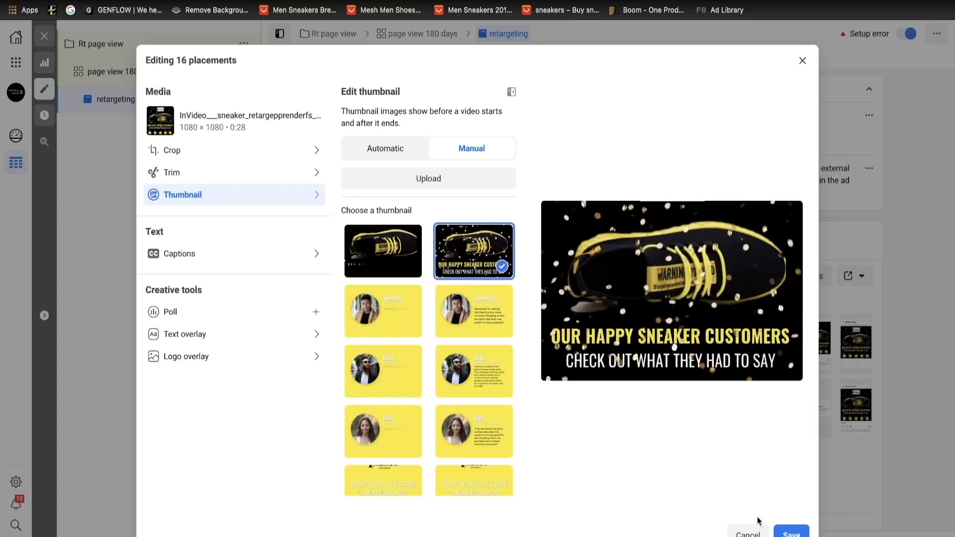
click(791, 532)
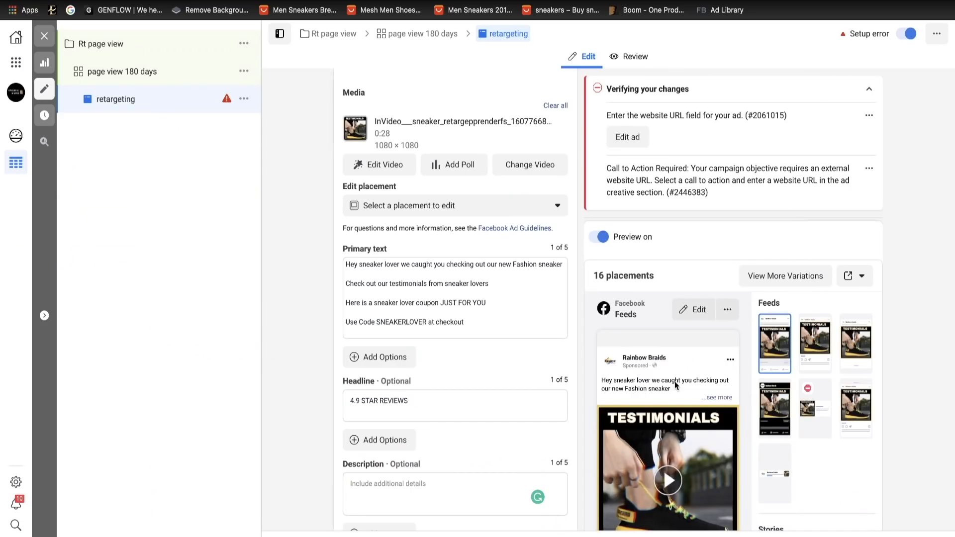
- Open the "page view 180 days" ad set
scroll(675, 385, down, 5)
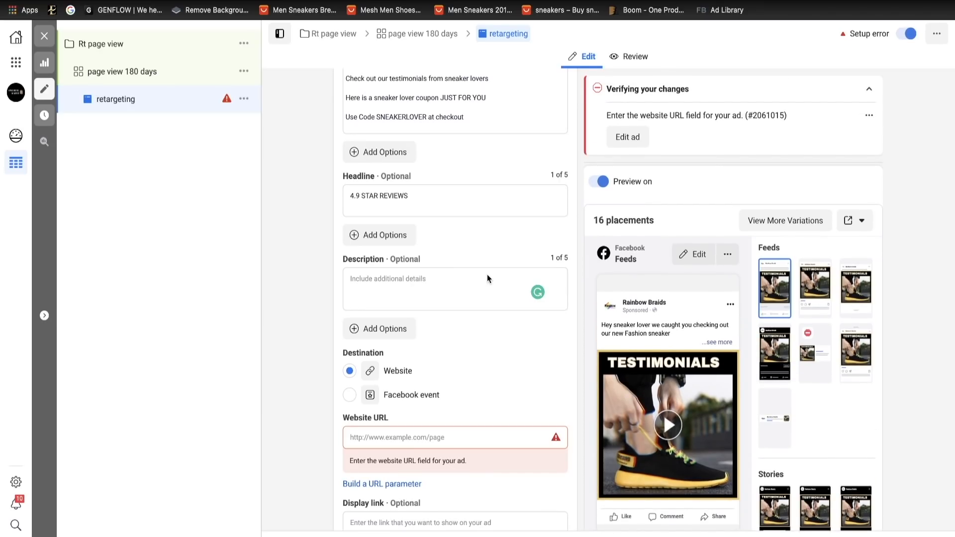
scroll(487, 278, up, 10)
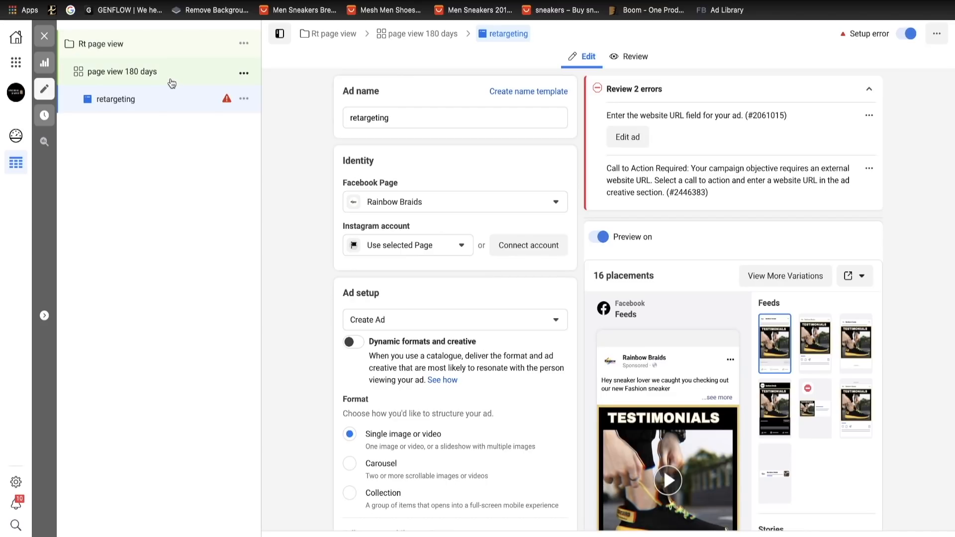
click(208, 82)
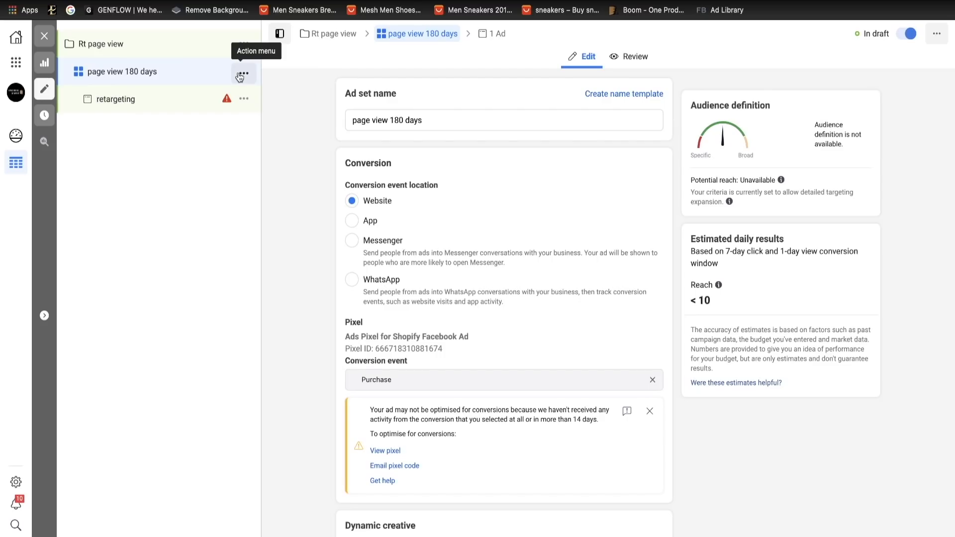
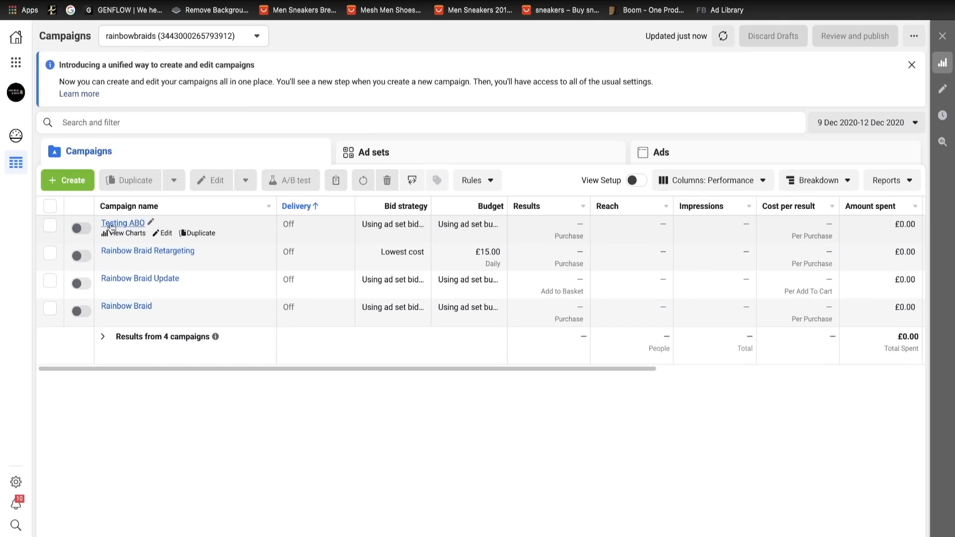
- Duplicate the "Testing ABO" campaign once as a new campaign
click(49, 226)
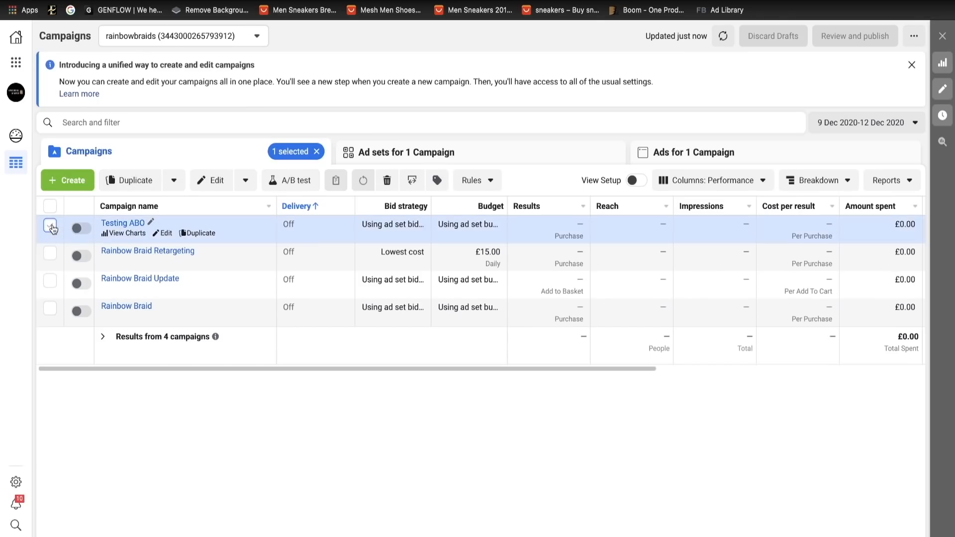
click(200, 233)
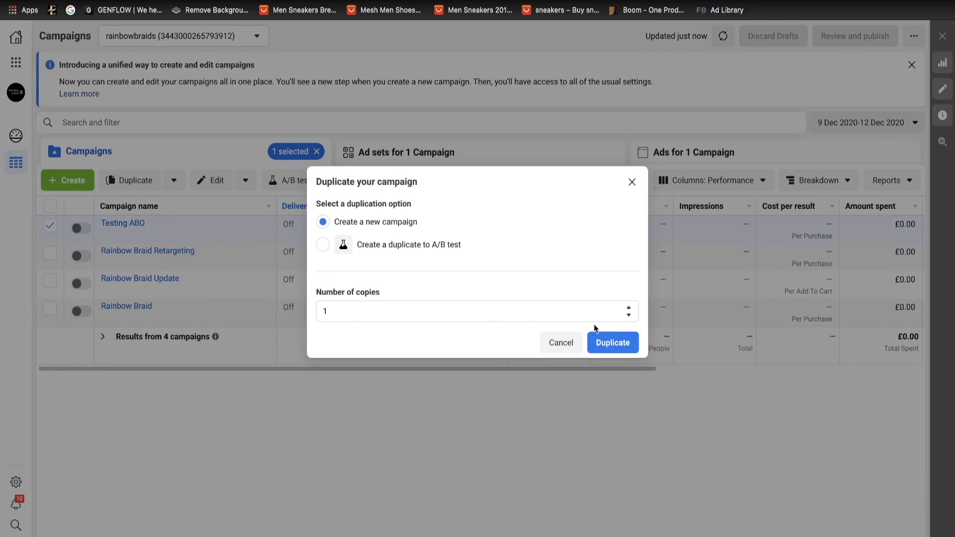
click(606, 340)
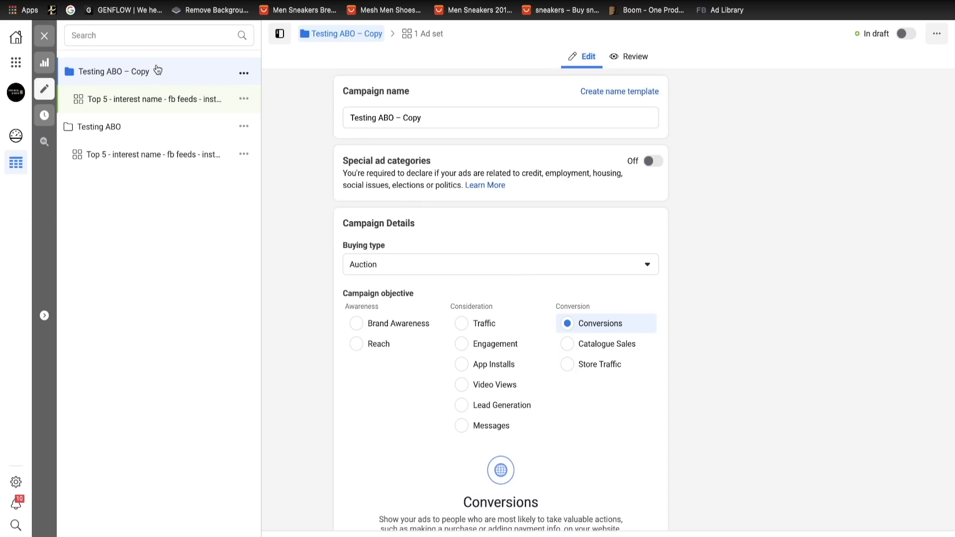
- Turn on campaign budget optimisation for "Testing ABO – Copy" and set its daily budget to £100
scroll(571, 347, down, 7)
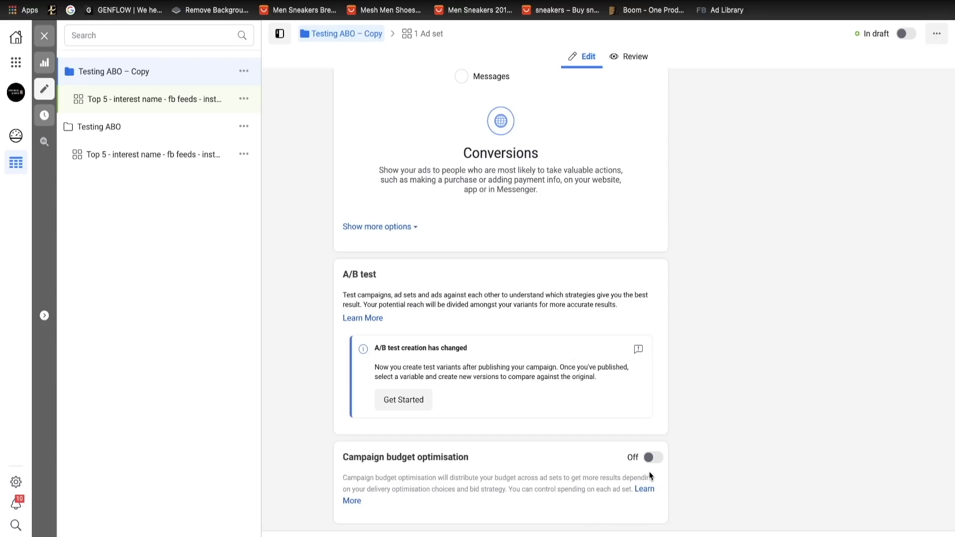
click(651, 458)
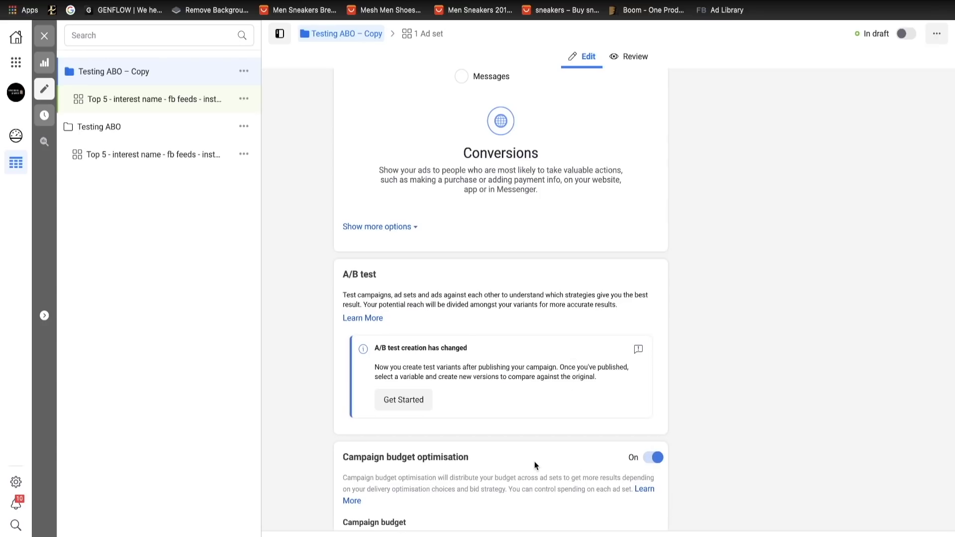
scroll(535, 461, down, 2)
click(439, 424)
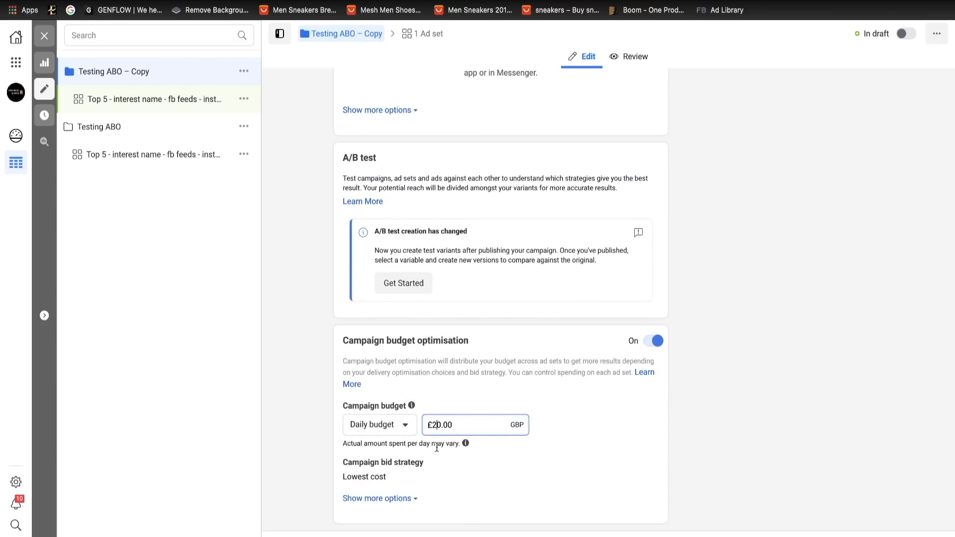
key(BackSpace)
text(100)
key(Delete)
- Open the ad set of "Testing ABO – Copy" and expand the additional budget and schedule options
click(132, 110)
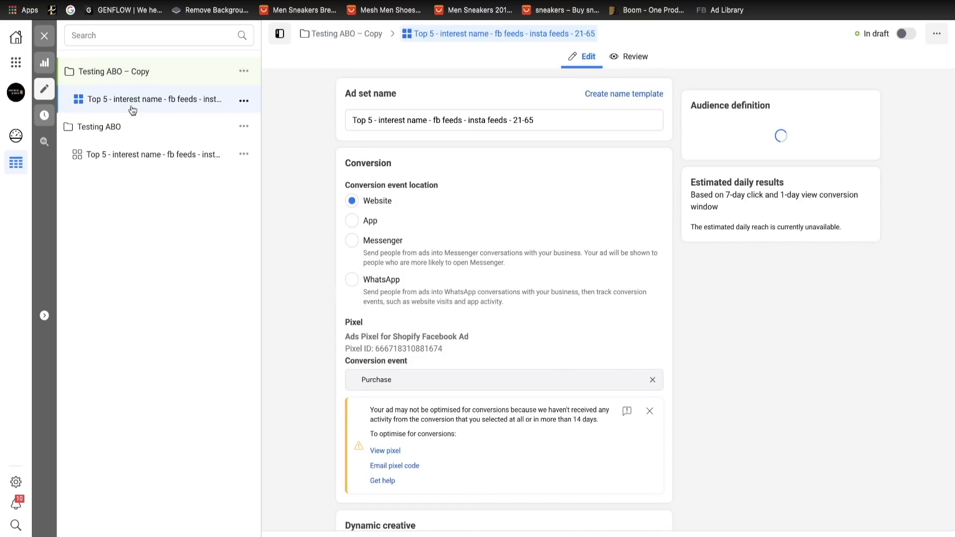
scroll(595, 374, down, 5)
scroll(595, 375, down, 15)
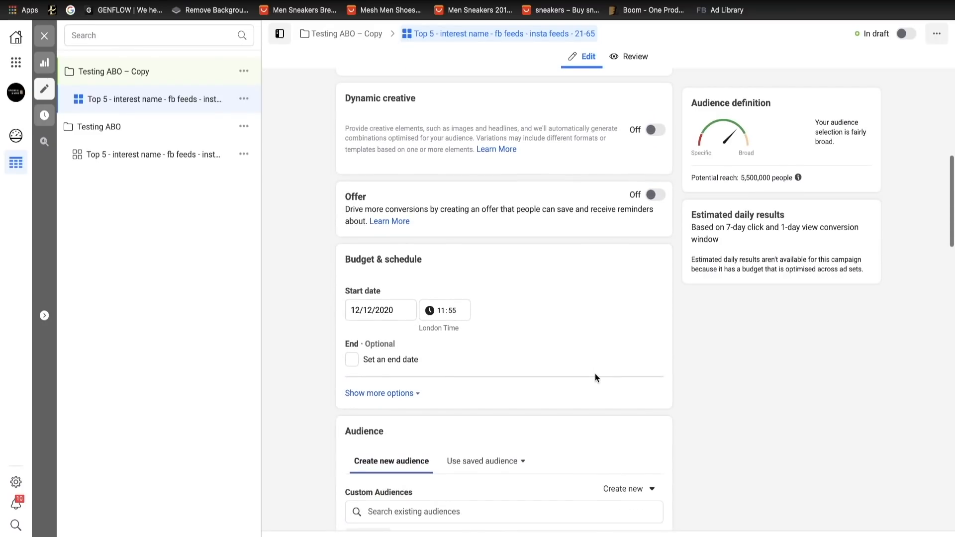
scroll(595, 374, down, 15)
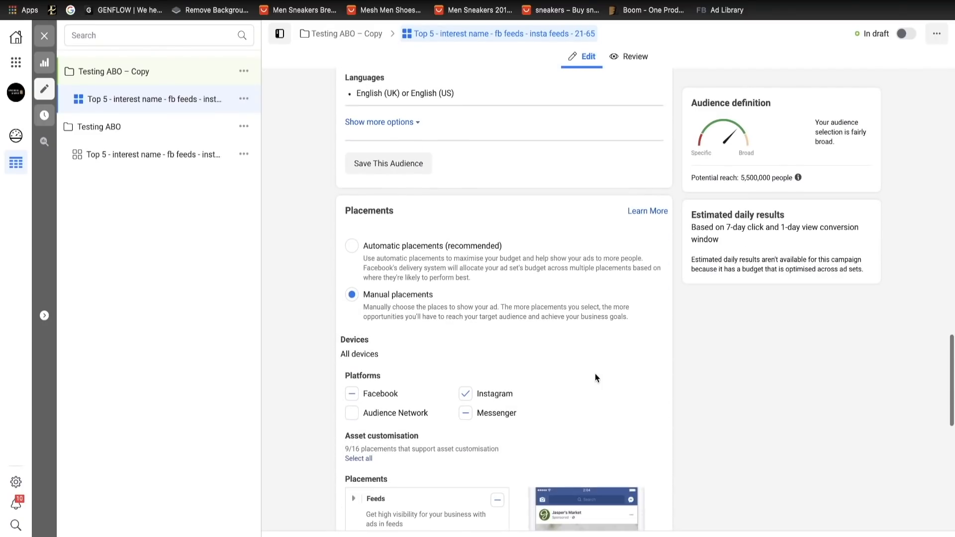
scroll(595, 374, up, 11)
scroll(596, 380, up, 20)
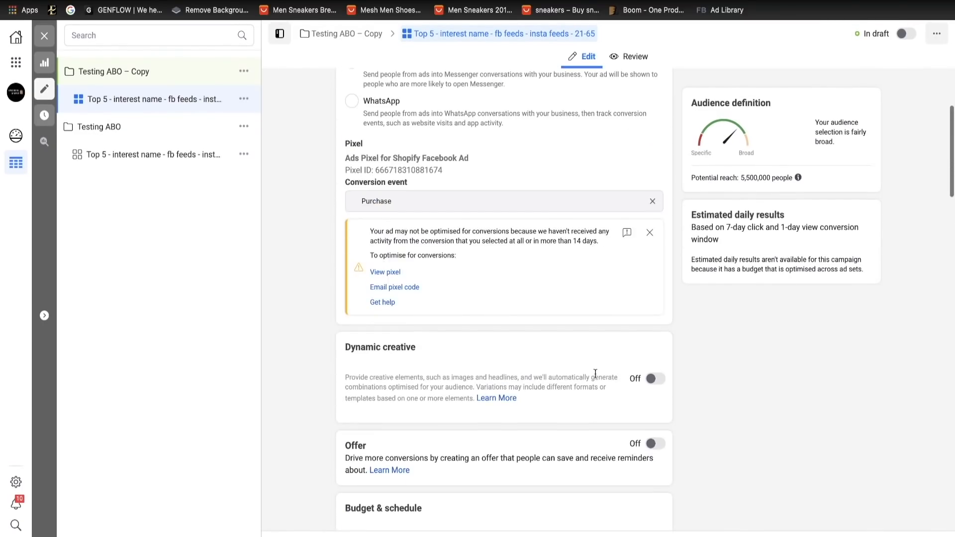
scroll(595, 379, down, 6)
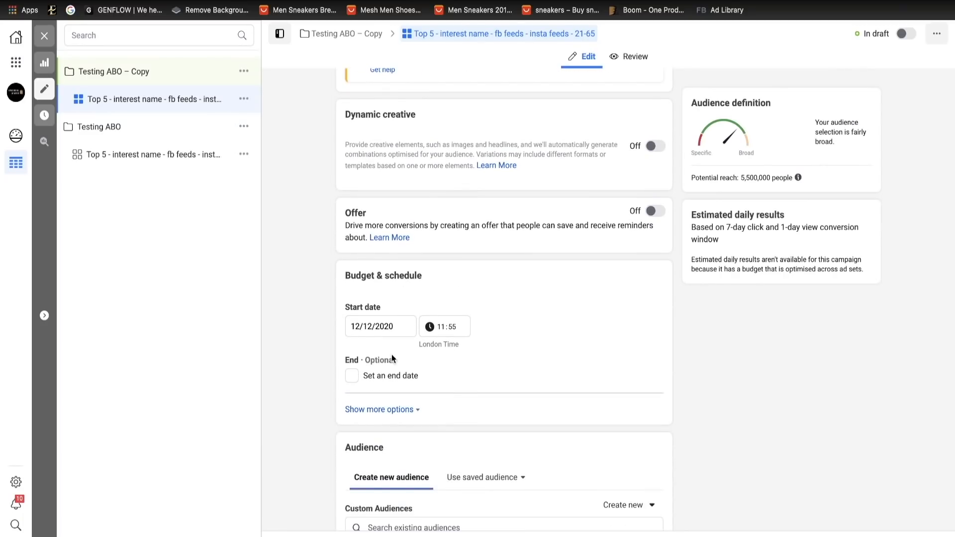
click(401, 409)
- Enable ad set spend limits with a £7 daily minimum, leaving the daily maximum empty
scroll(420, 404, down, 2)
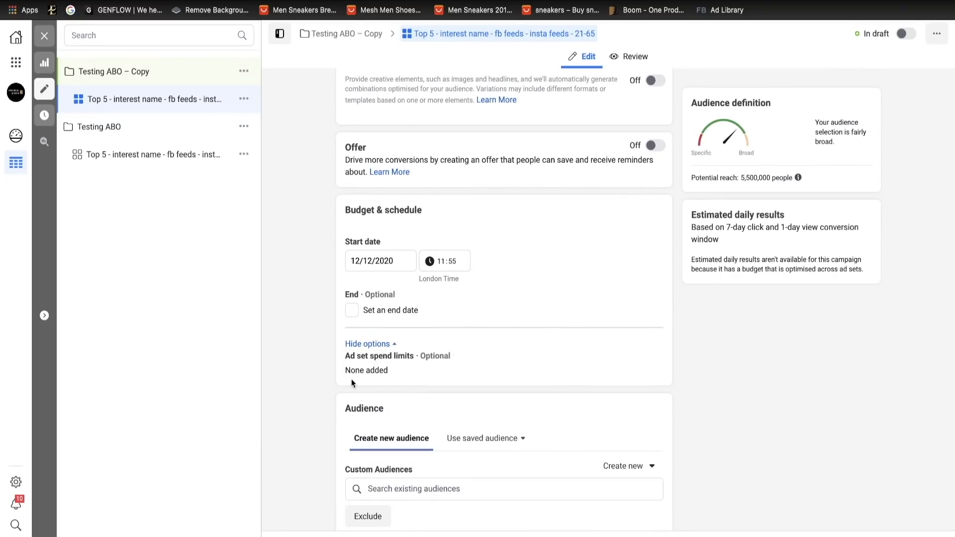
click(648, 357)
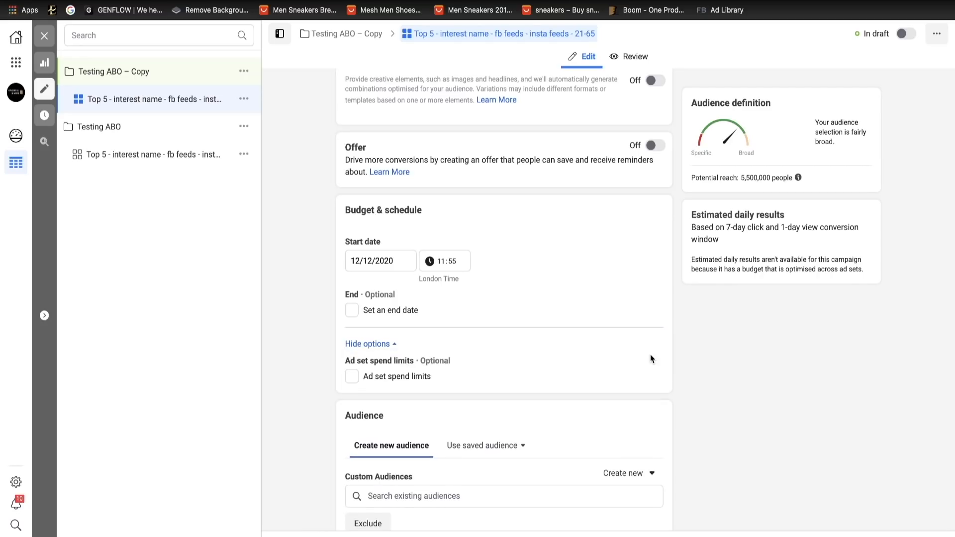
click(380, 376)
click(386, 411)
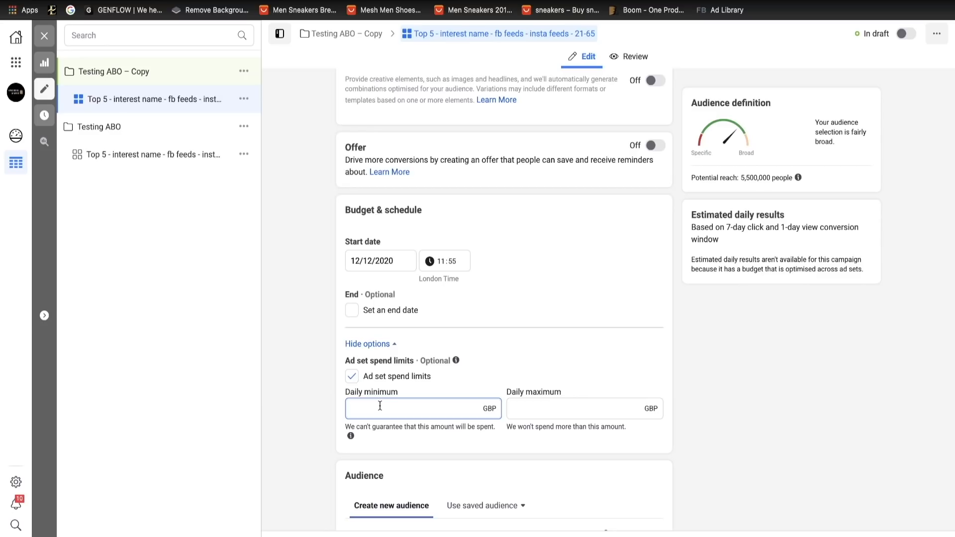
text(7)
click(547, 405)
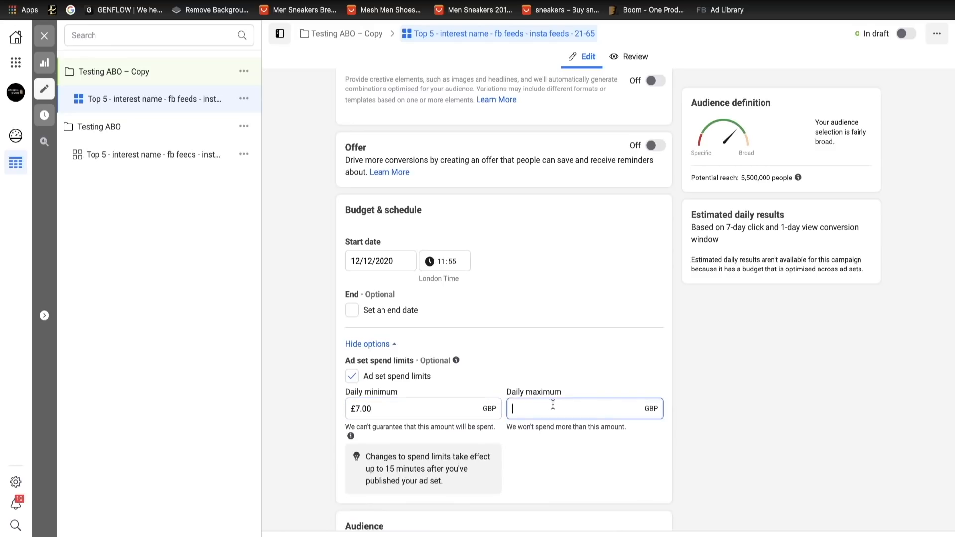
click(390, 404)
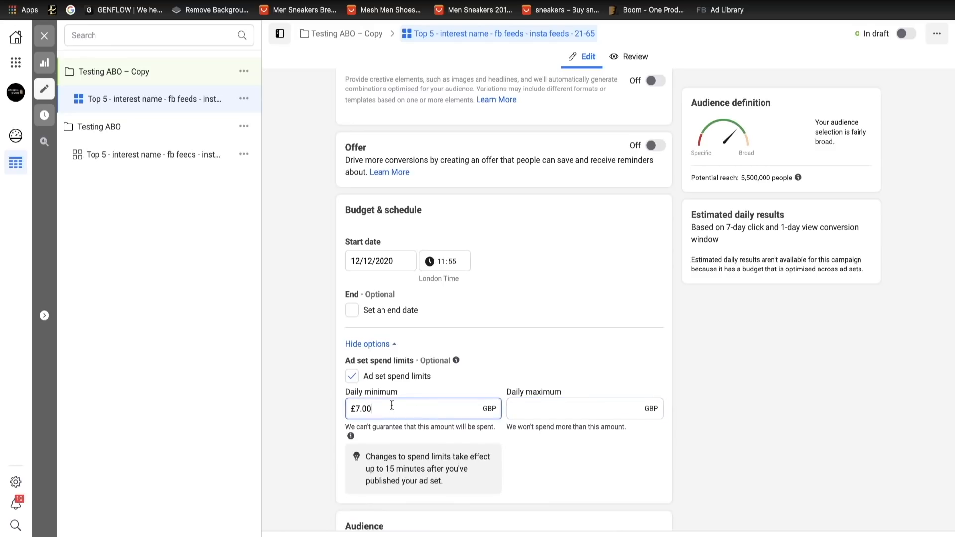
- Return to the campaign list, reopen the ad set of "Testing ABO – Copy" to review its targeting, and close the editor
click(141, 128)
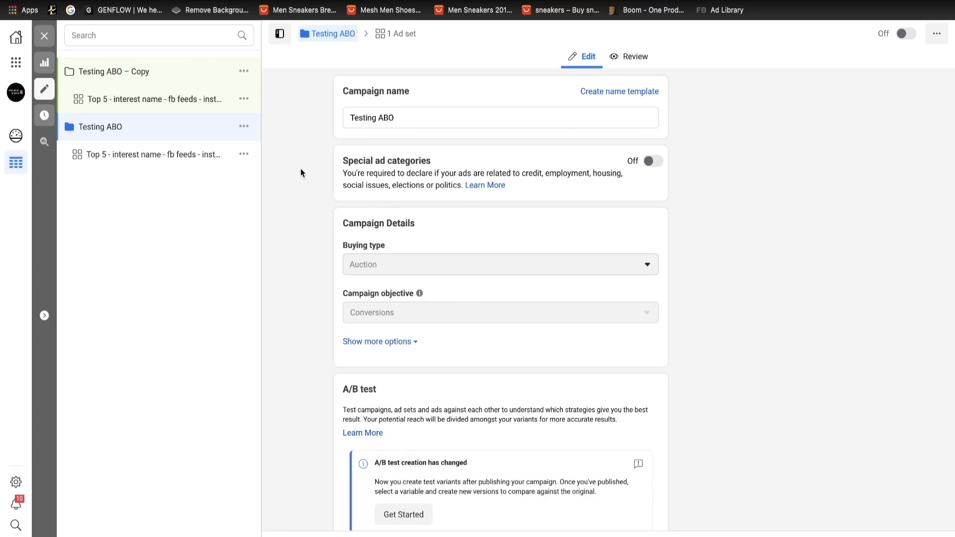
click(45, 37)
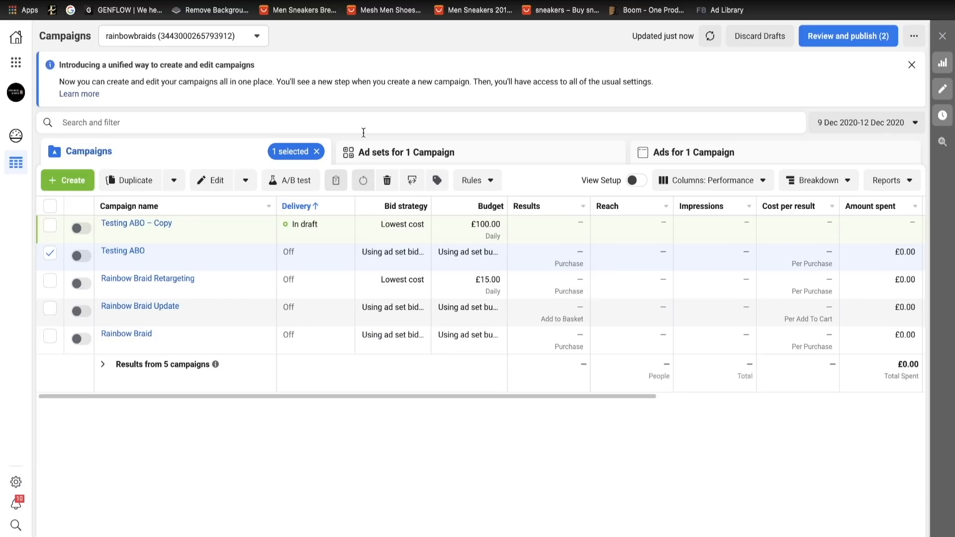
click(51, 226)
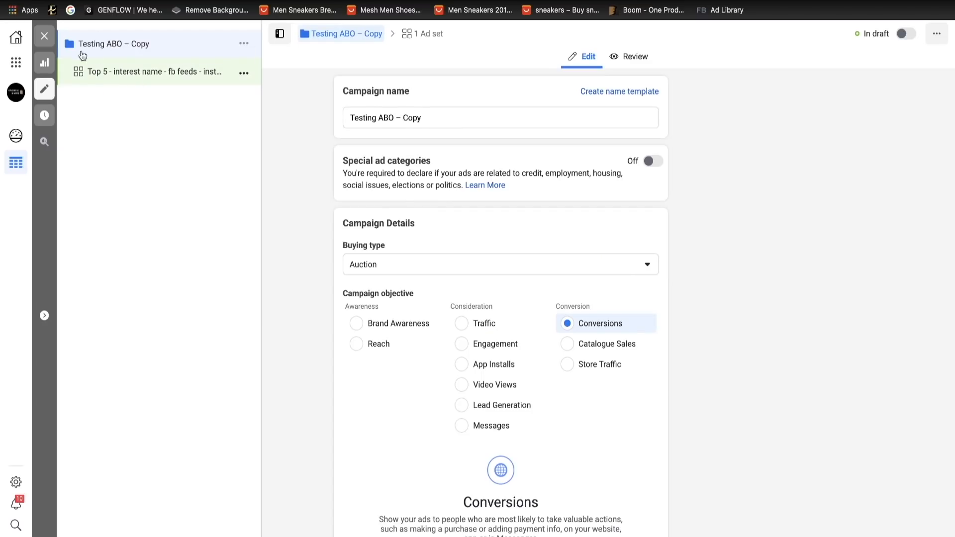
click(116, 73)
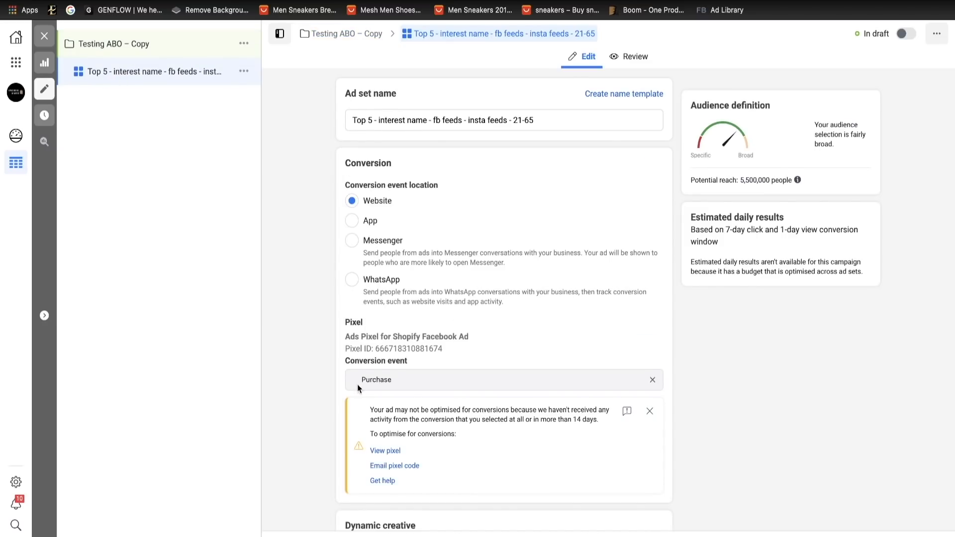
scroll(357, 384, down, 20)
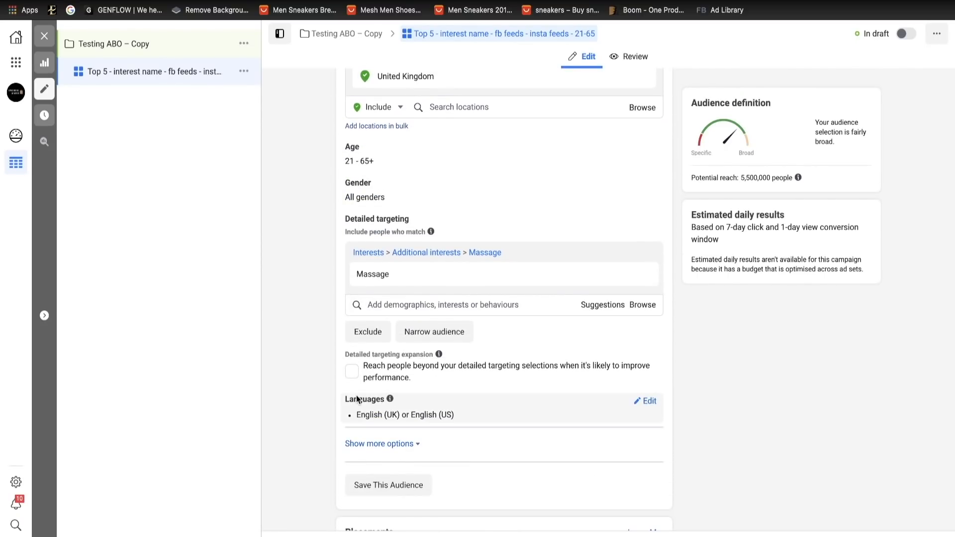
click(45, 36)
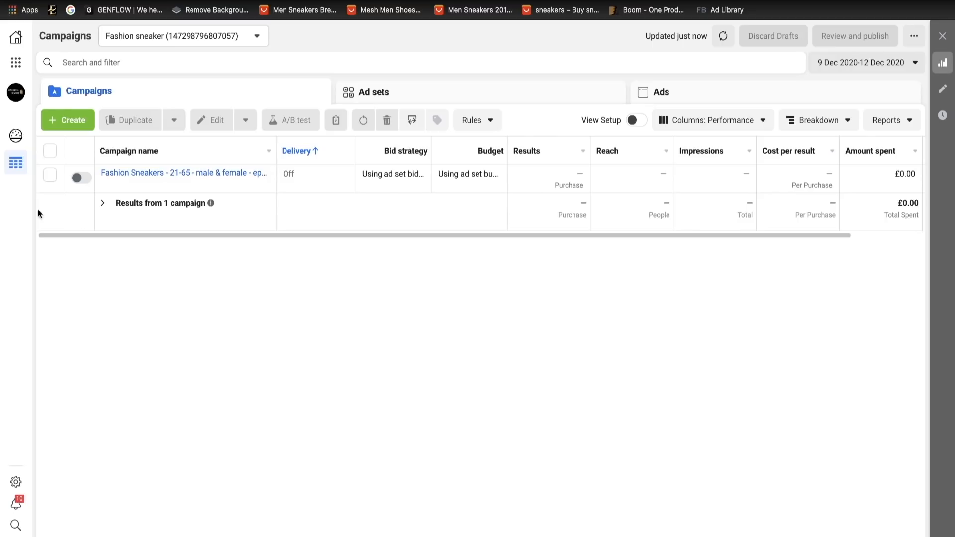
- Start a new automated rule for the Fashion Sneakers campaign and name it "ROAS POINT"
click(51, 176)
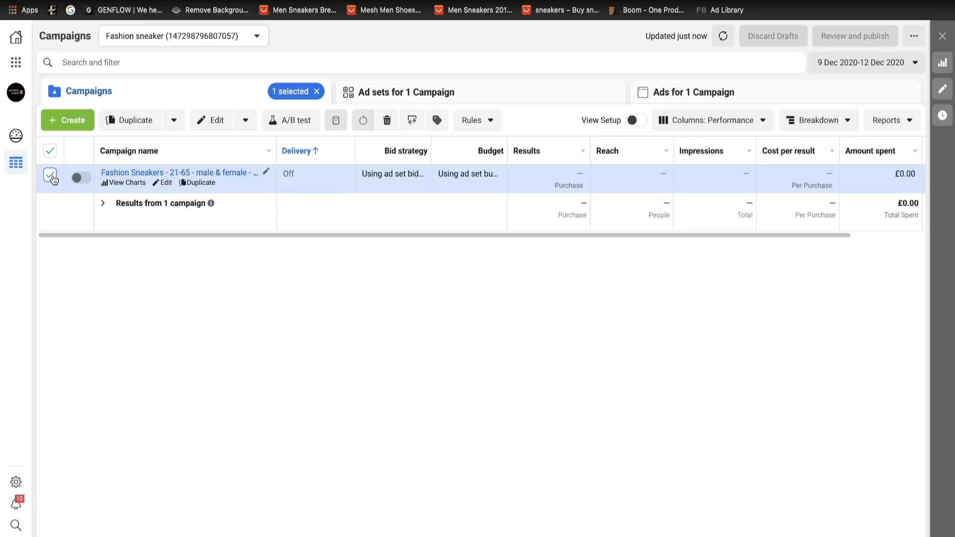
click(479, 124)
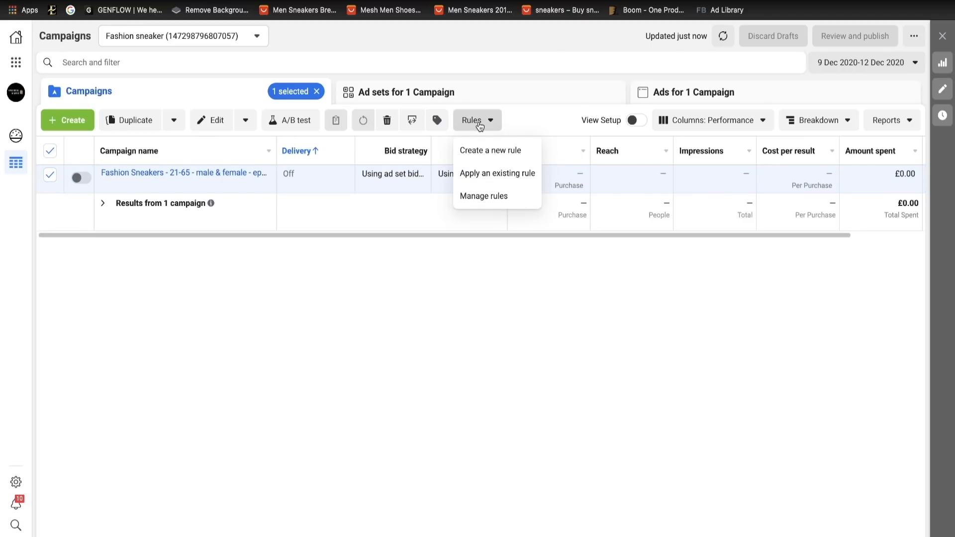
click(491, 152)
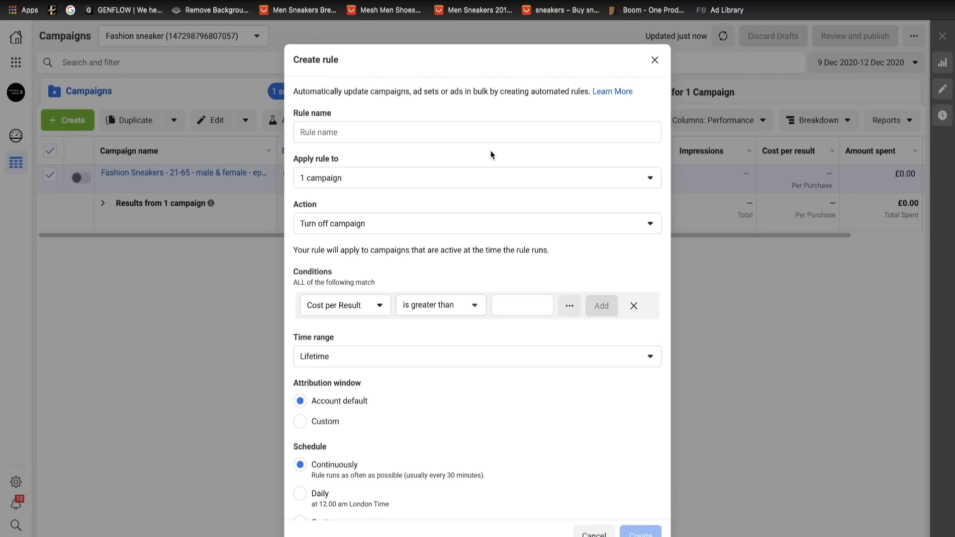
click(472, 136)
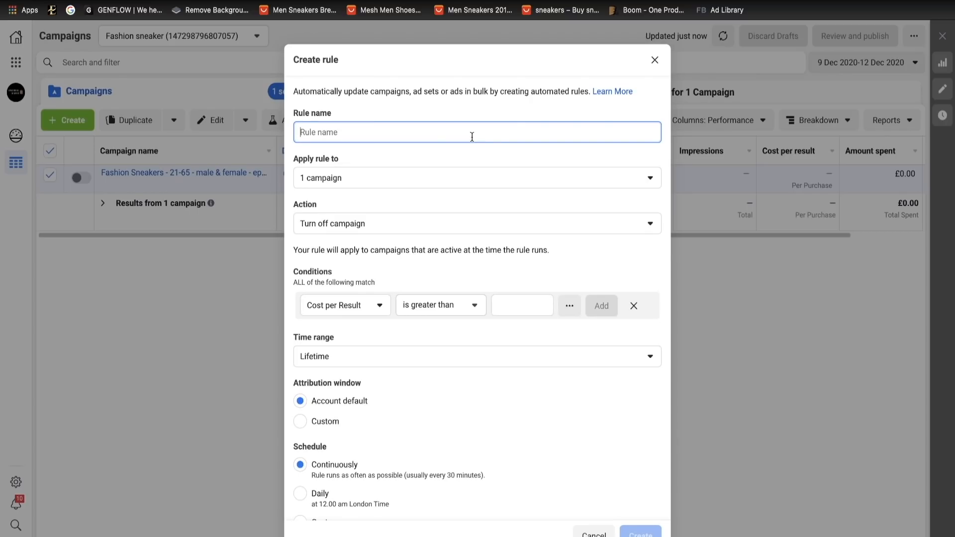
text(B)
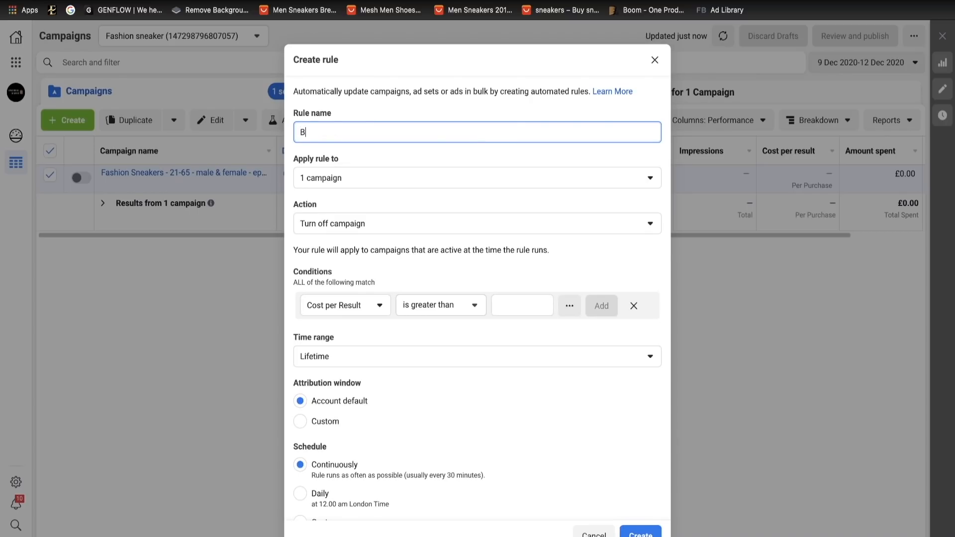
key(BackSpace)
text(ROAS POIUN)
key(BackSpace)
key(BackSpace)
text(NT)
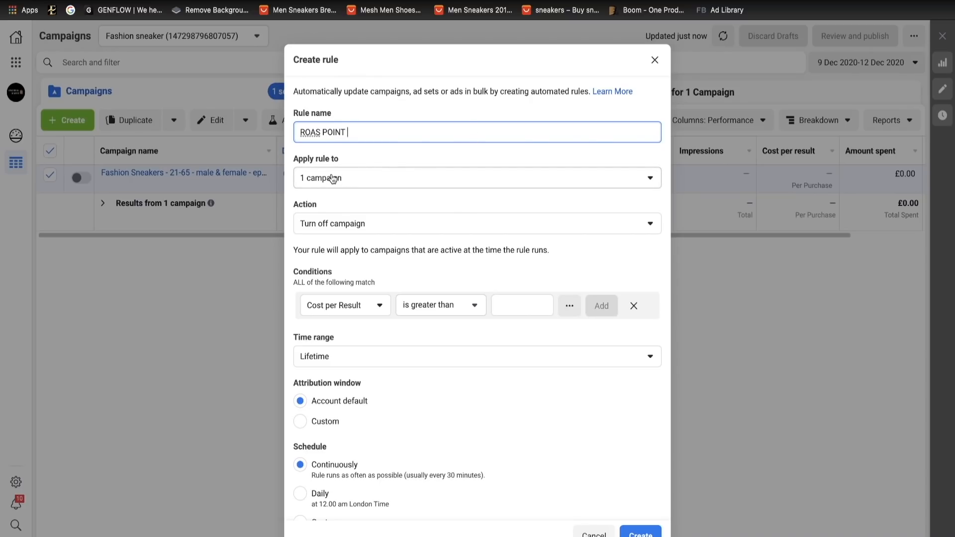
- Add a rule condition requiring Website purchase ROAS to be between 1 and 1.3
scroll(377, 291, down, 1)
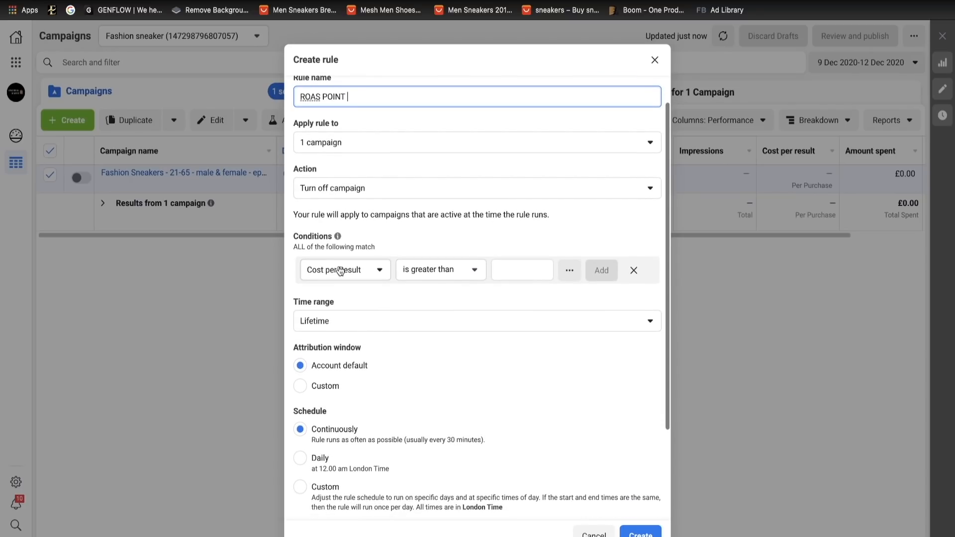
click(340, 272)
scroll(370, 368, down, 1)
scroll(372, 377, down, 3)
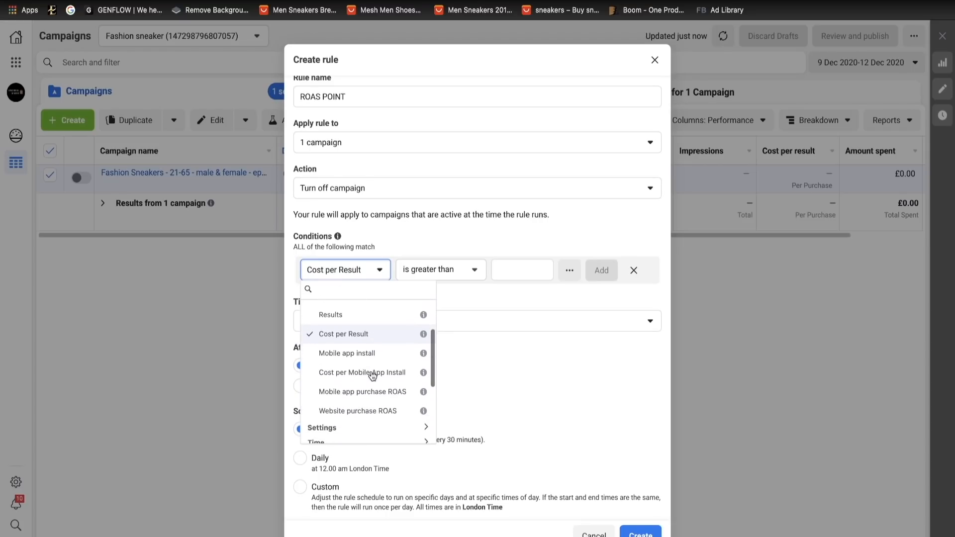
click(361, 407)
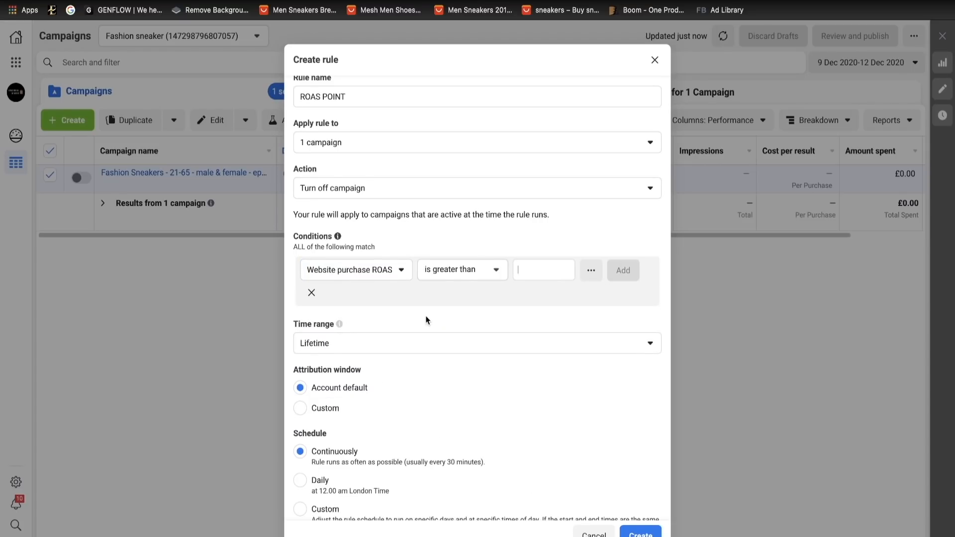
click(464, 270)
click(462, 343)
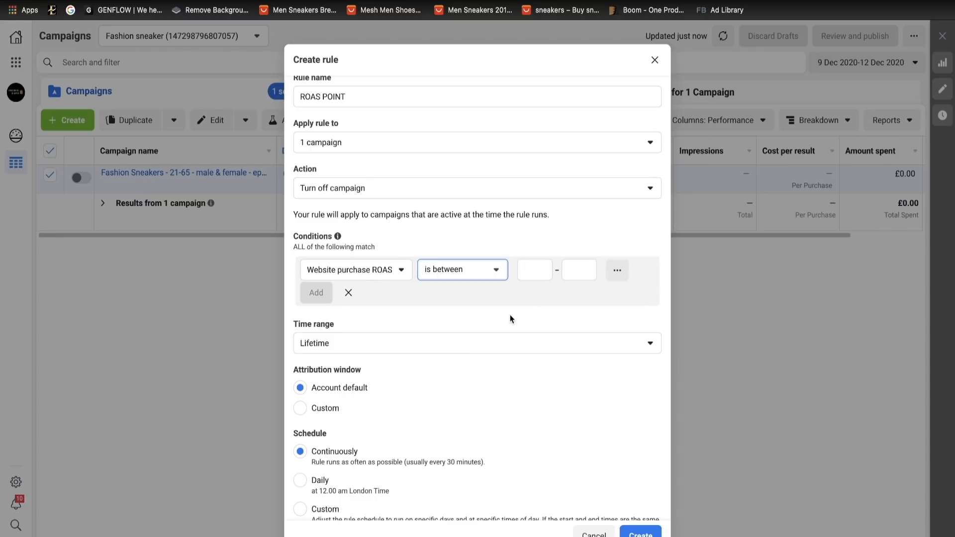
key(Tab)
text(1)
click(574, 270)
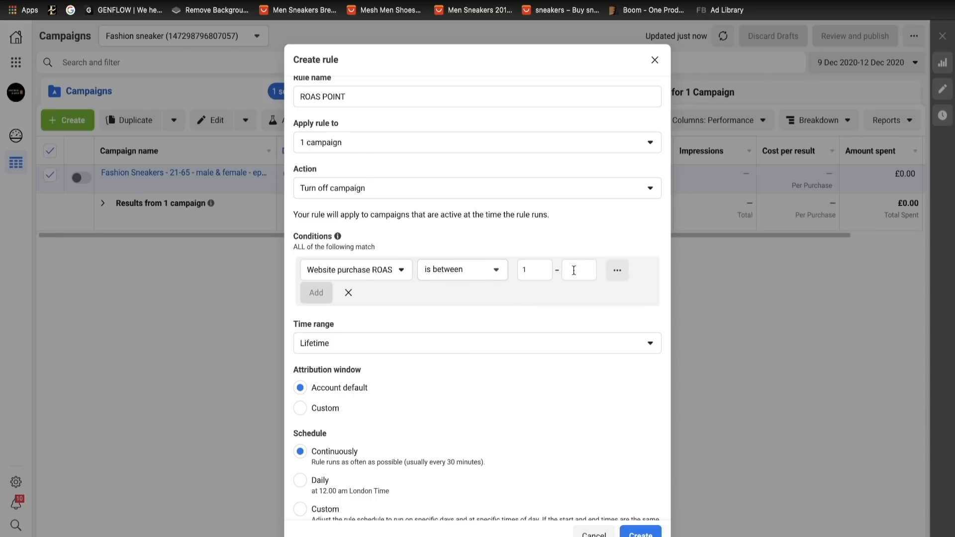
text(1.3)
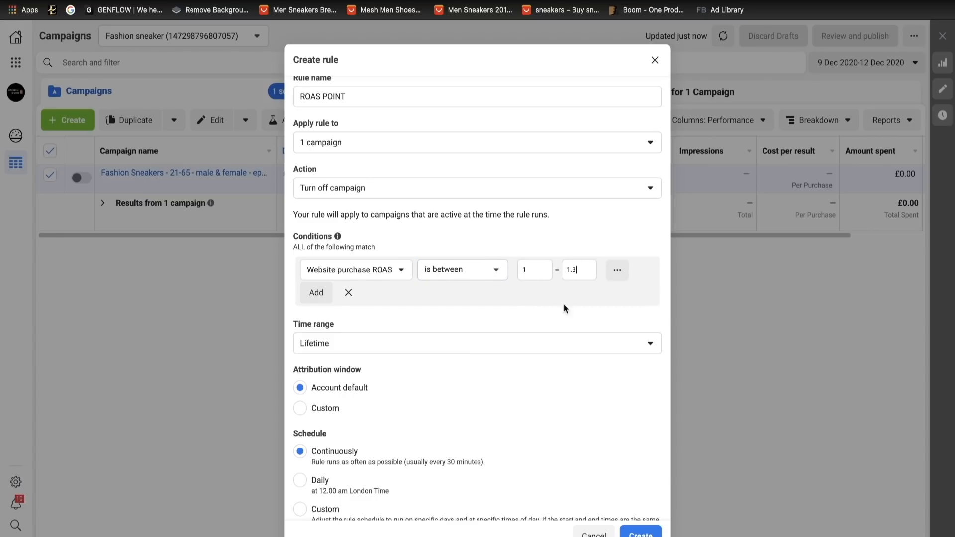
key(Return)
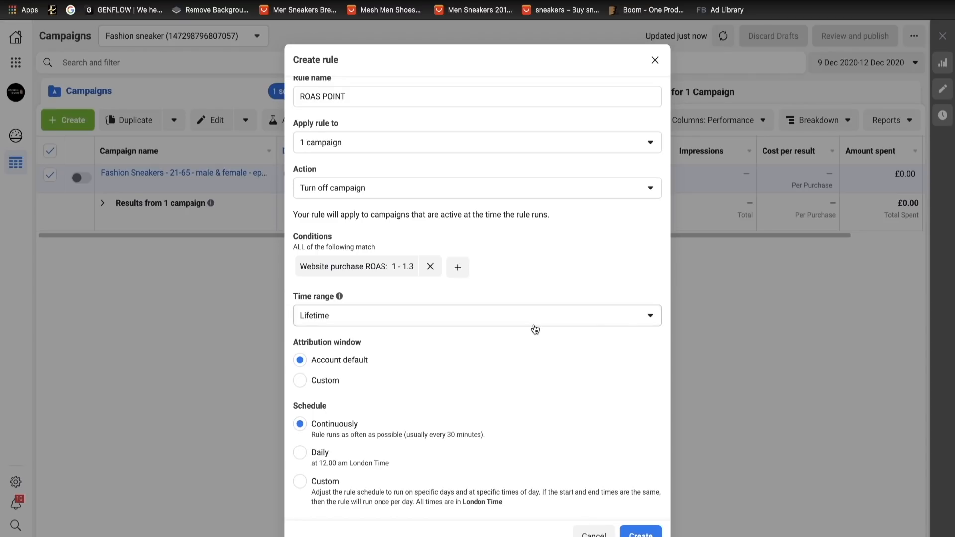
- Set the rule's time range to the last 3 days and its schedule to daily, and close the rule without creating it
click(534, 326)
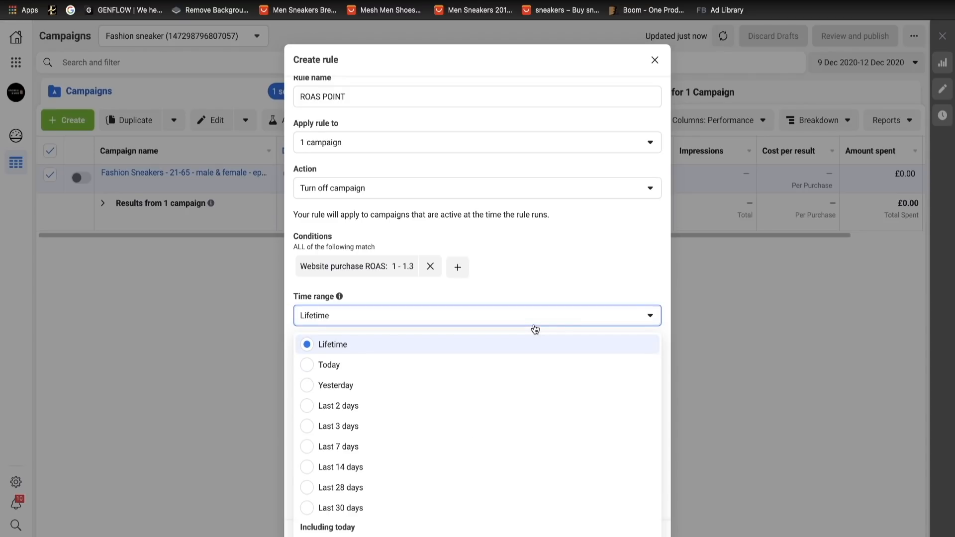
click(449, 426)
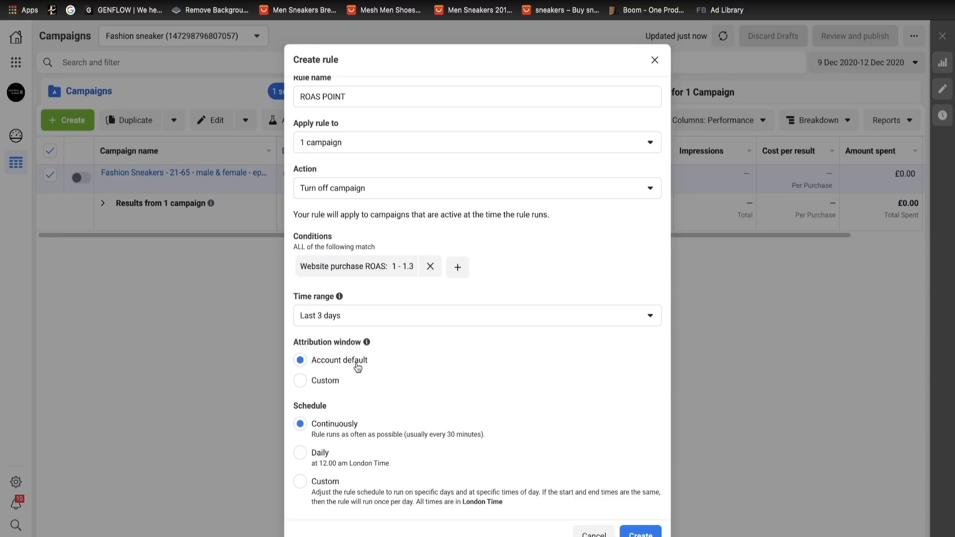
scroll(438, 401, down, 2)
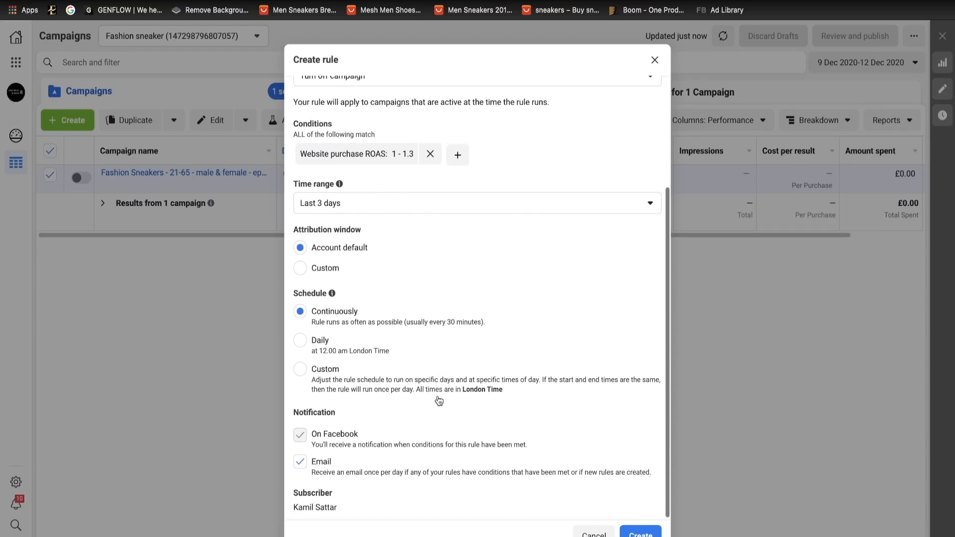
click(305, 344)
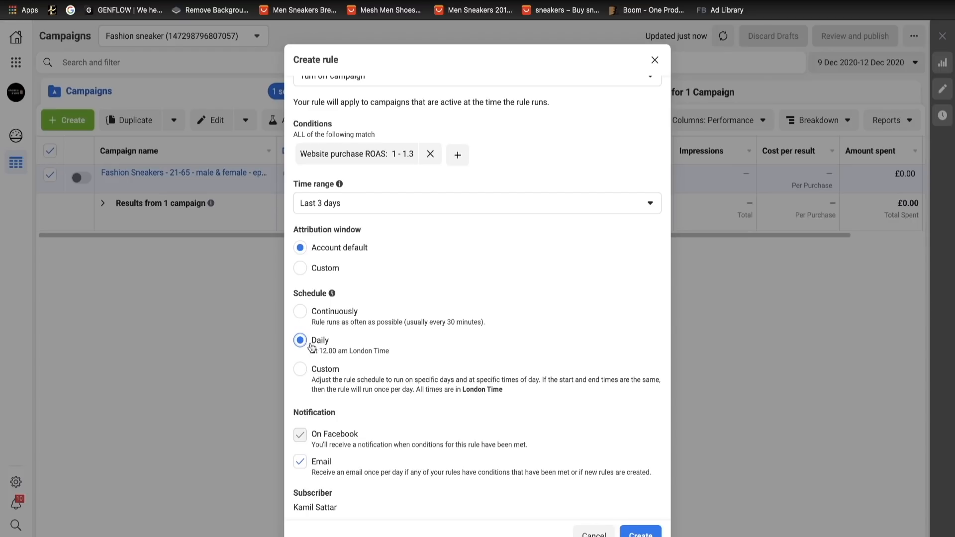
scroll(465, 364, down, 1)
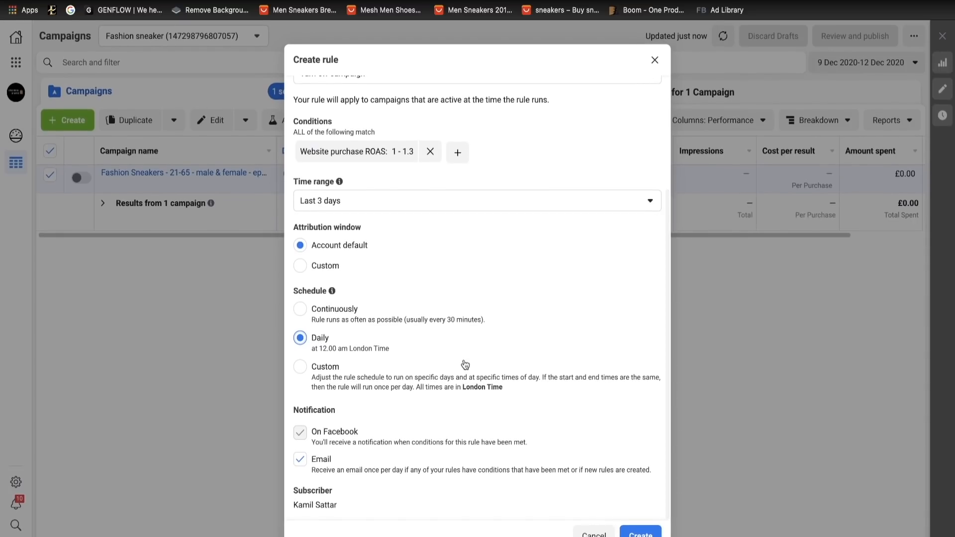
click(655, 60)
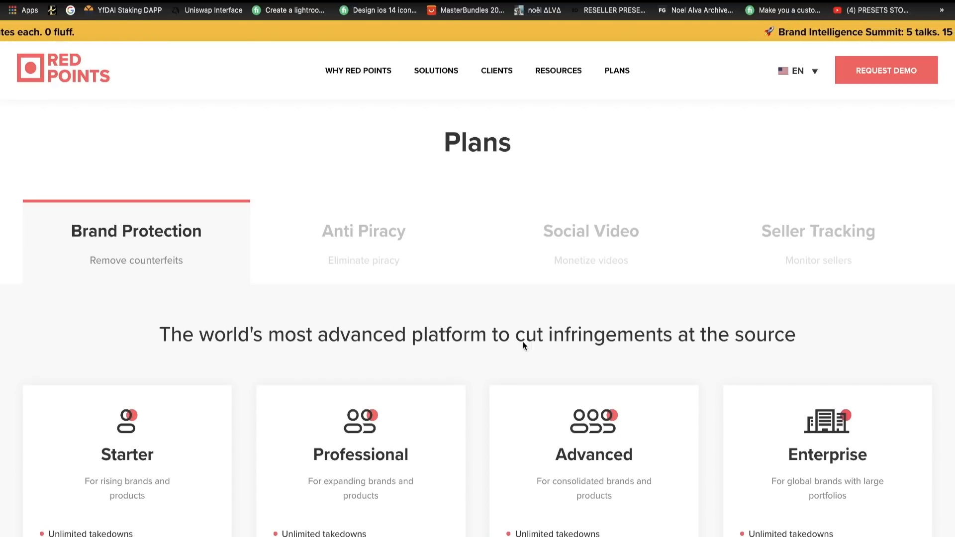
- Examine the features of the Brand Protection plans on the Red Points website, from Starter to Enterprise
scroll(580, 338, down, 6)
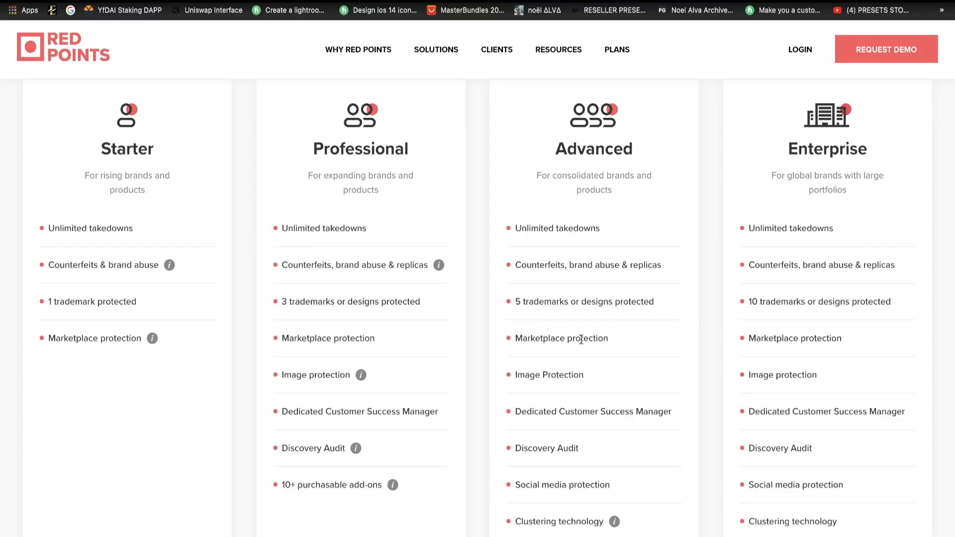
scroll(581, 339, up, 6)
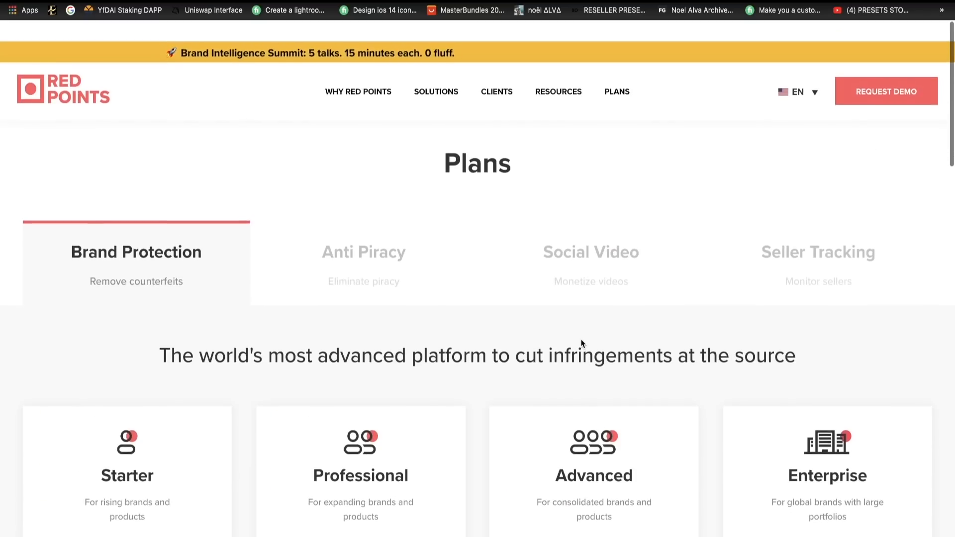